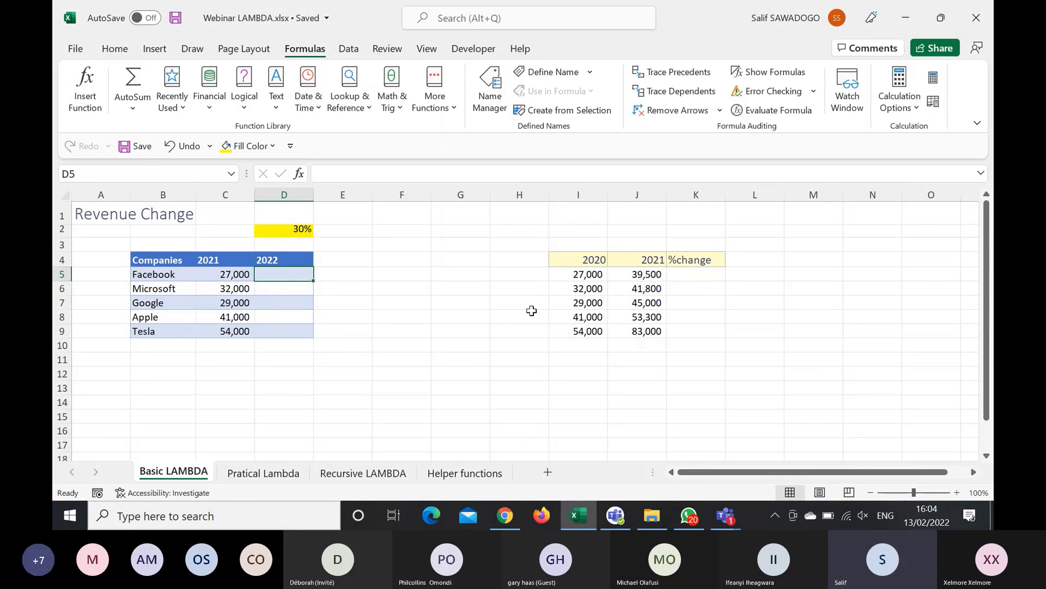
Step: Look over the Recursive LAMBDA and Helper functions sheets and return to the Basic LAMBDA sheet
left_click(367, 473)
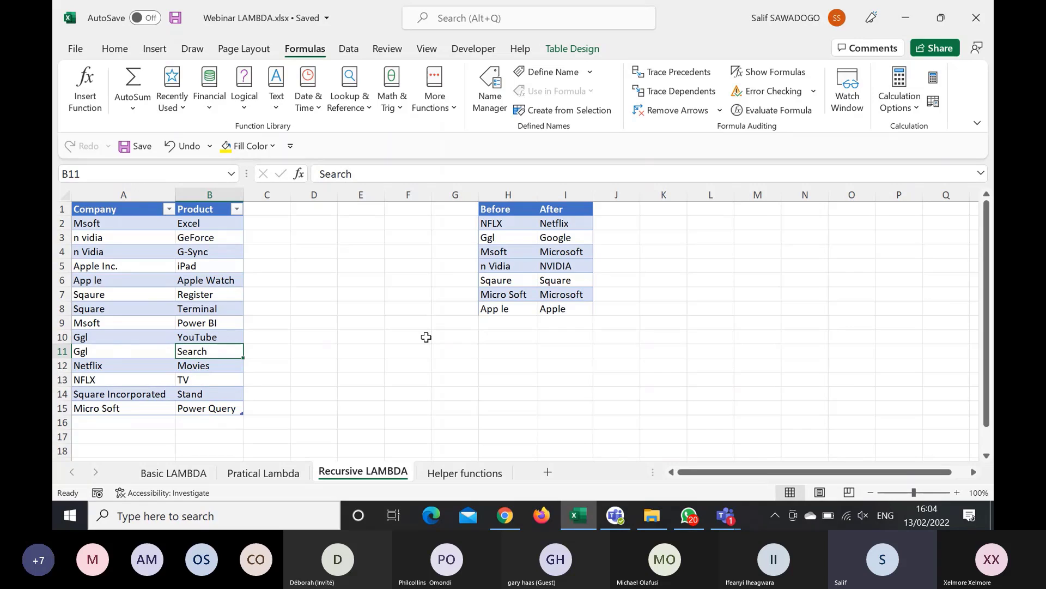
left_click(464, 473)
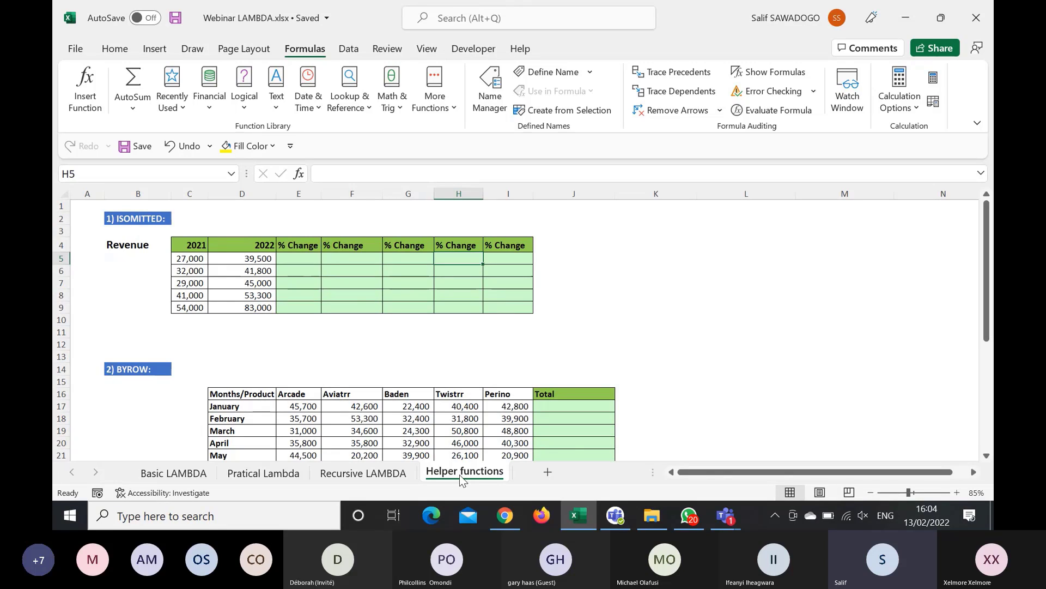
left_click(168, 472)
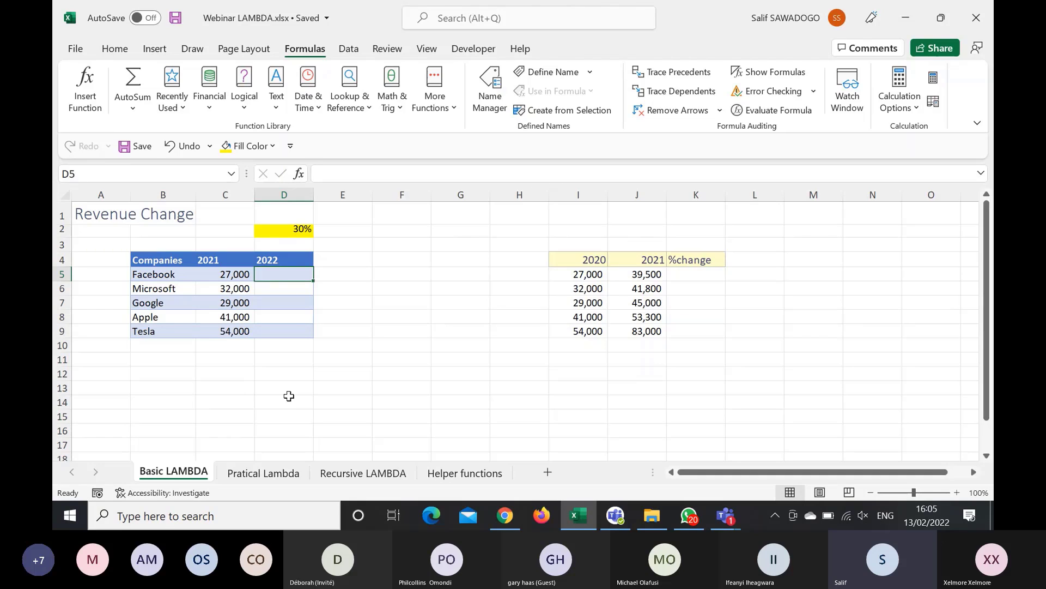
Step: Calculate Facebook's 2022 revenue in cell D5 with the formula =C5*(1+D2)
left_click(226, 276)
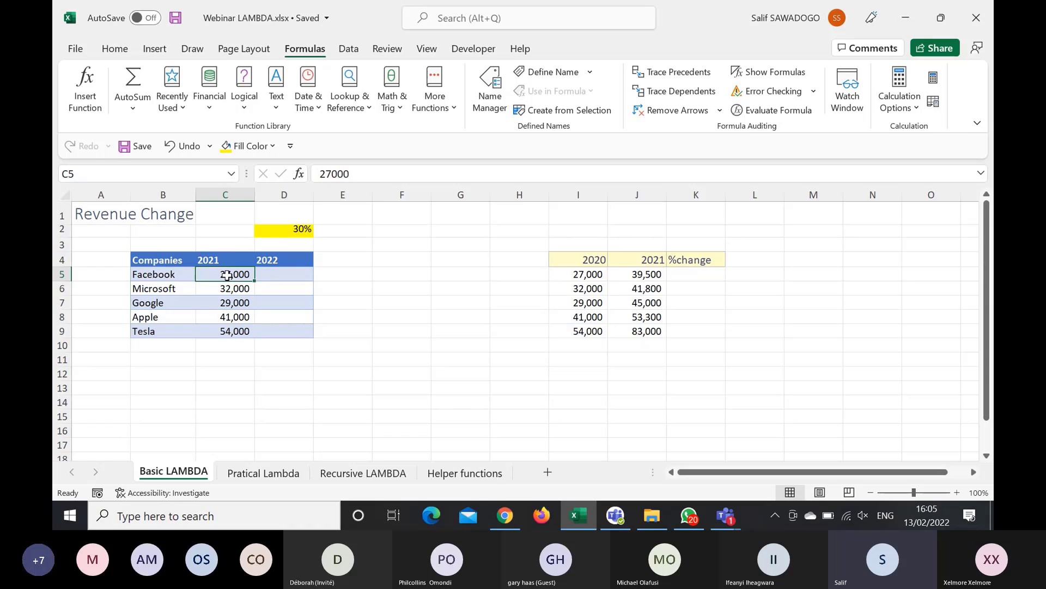
left_click(285, 276)
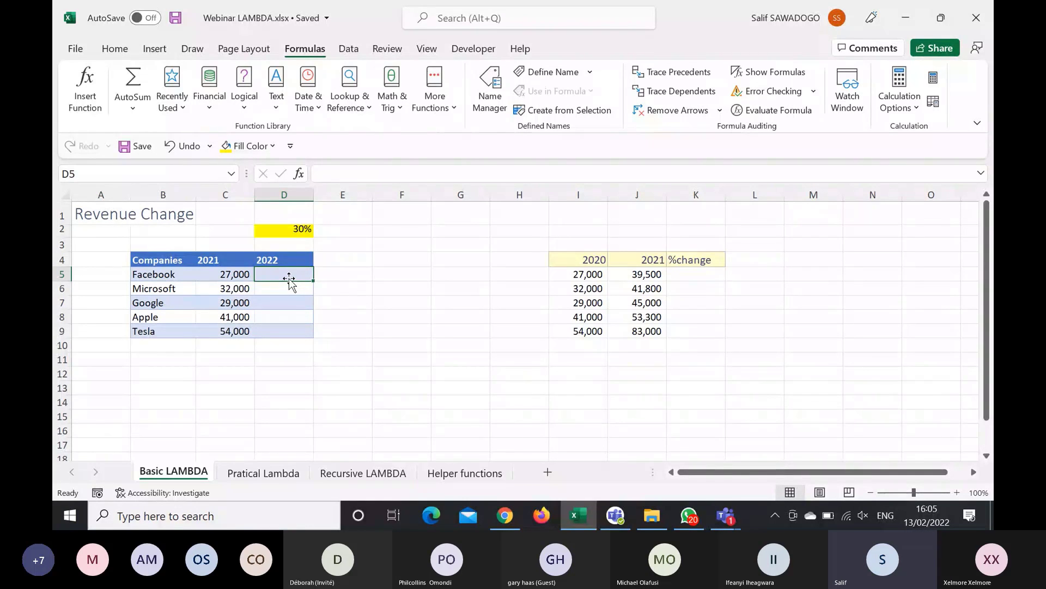
type("=")
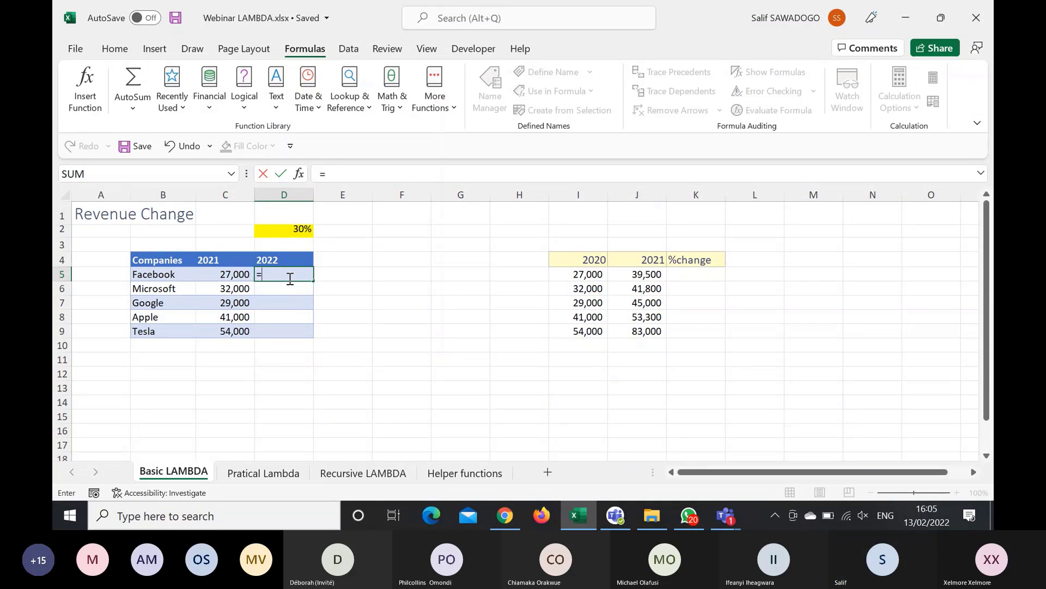
key("Left")
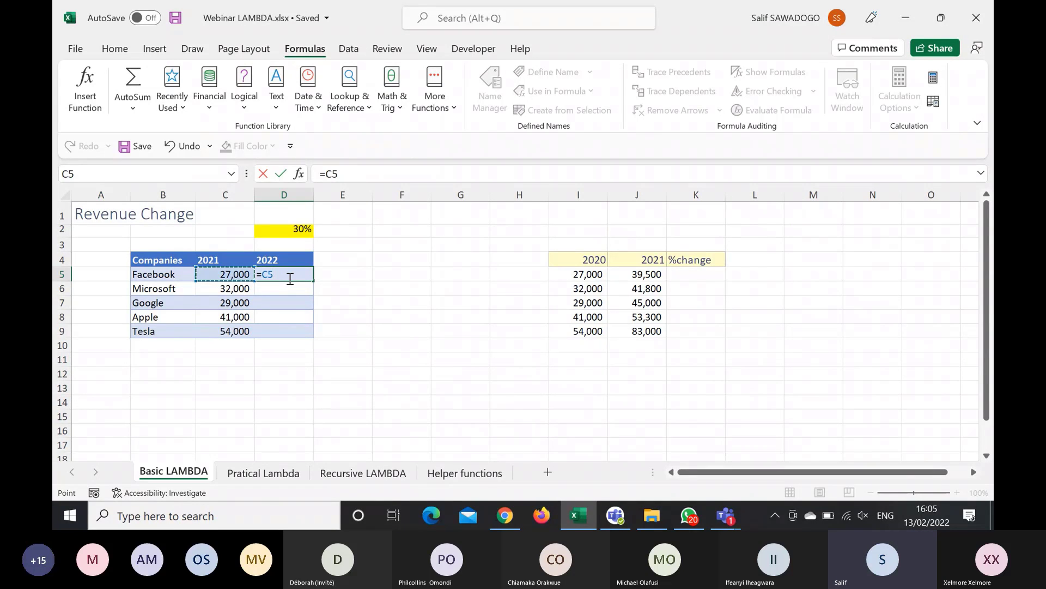
type("*(1+")
left_click(303, 232)
type(")")
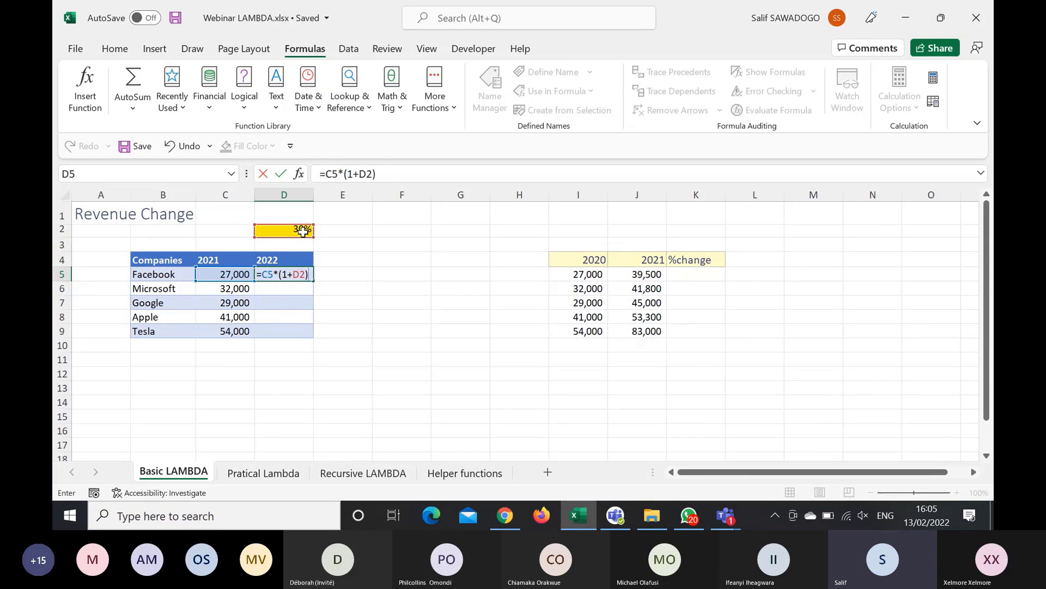
key("Return")
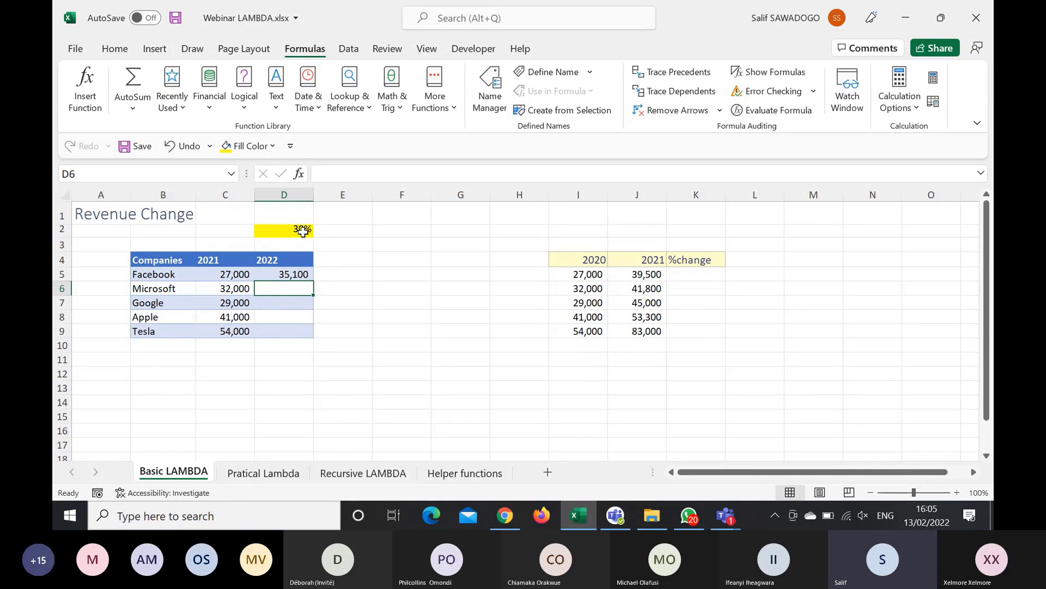
Step: Make the growth rate reference absolute as $D$2 in the D5 formula and fill it down to D9
left_click(301, 275)
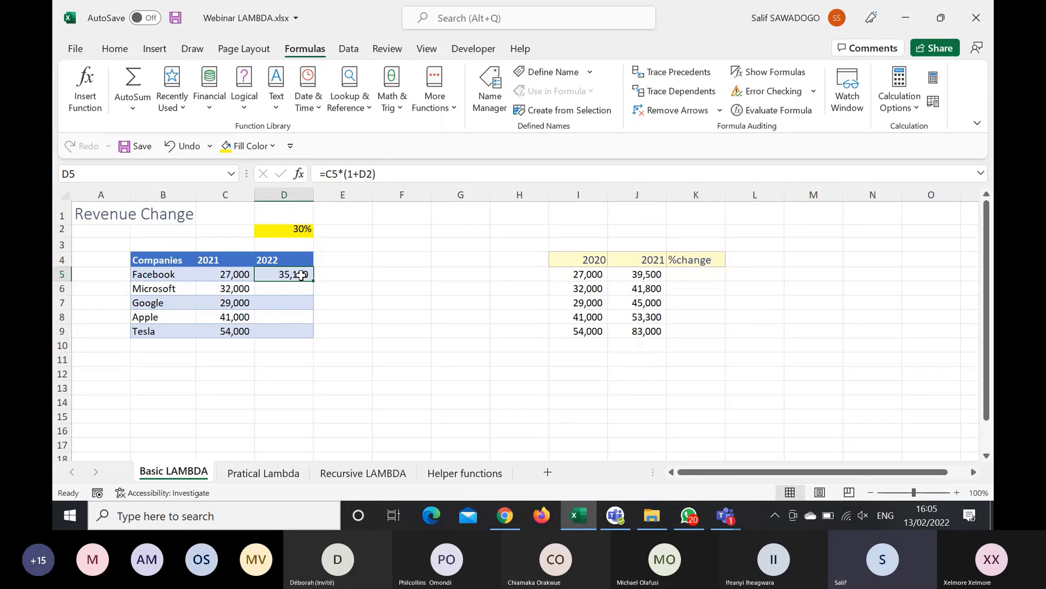
double_click(362, 173)
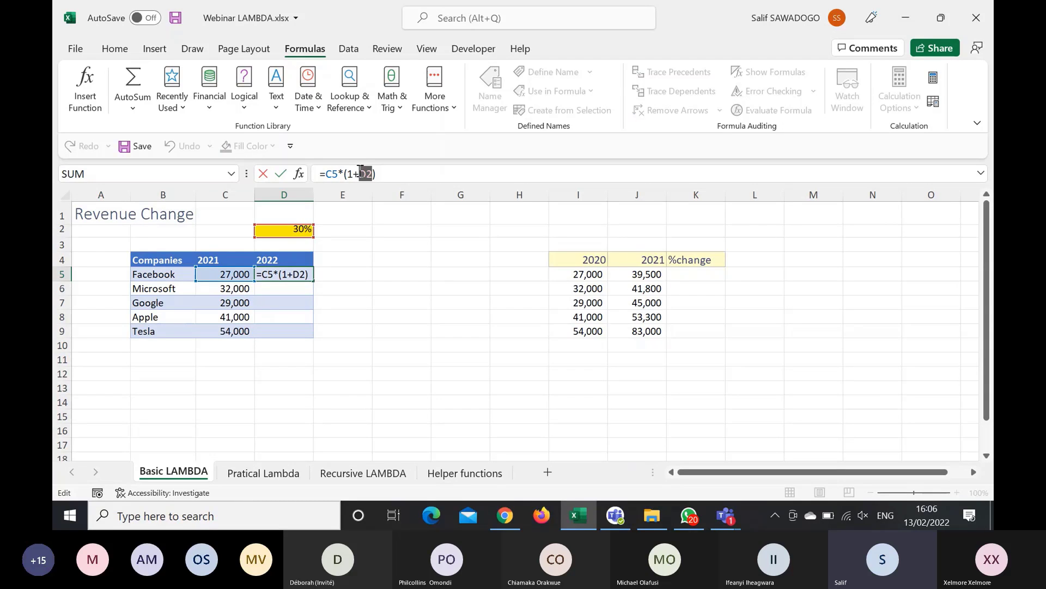
key("F4")
key("ctrl+Return")
left_click_drag(313, 281, 307, 333)
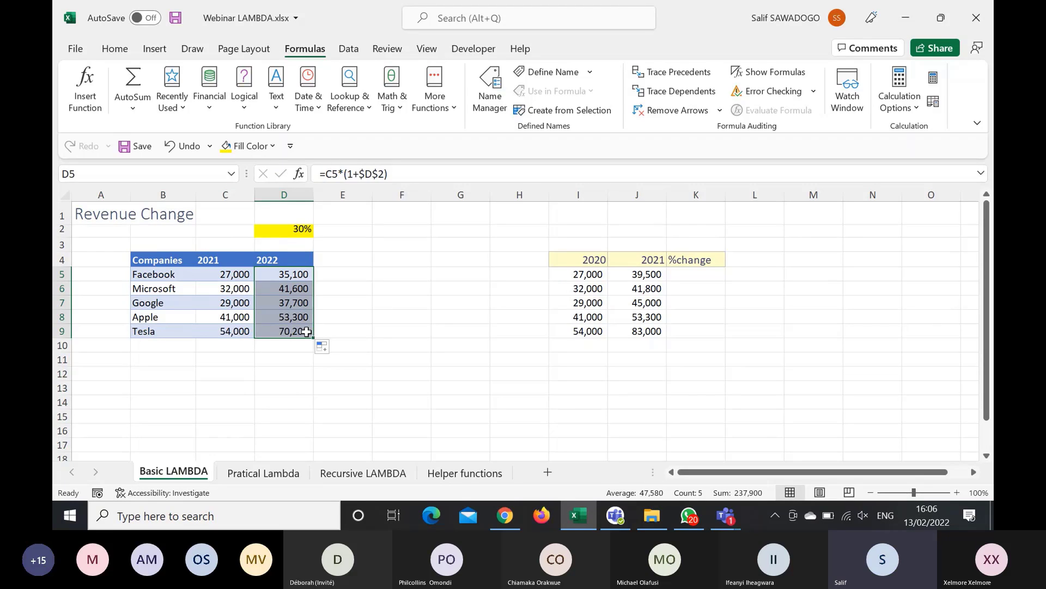
Step: Review the filled 2022 formulas and clear those for Microsoft through Tesla in D6:D9
left_click(288, 288)
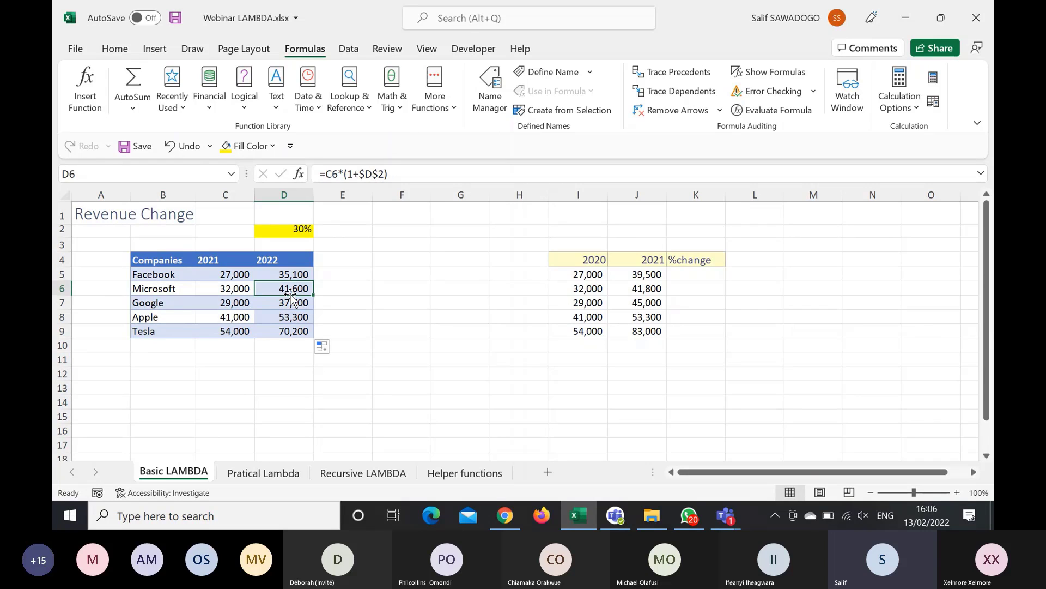
left_click_drag(289, 274, 287, 328)
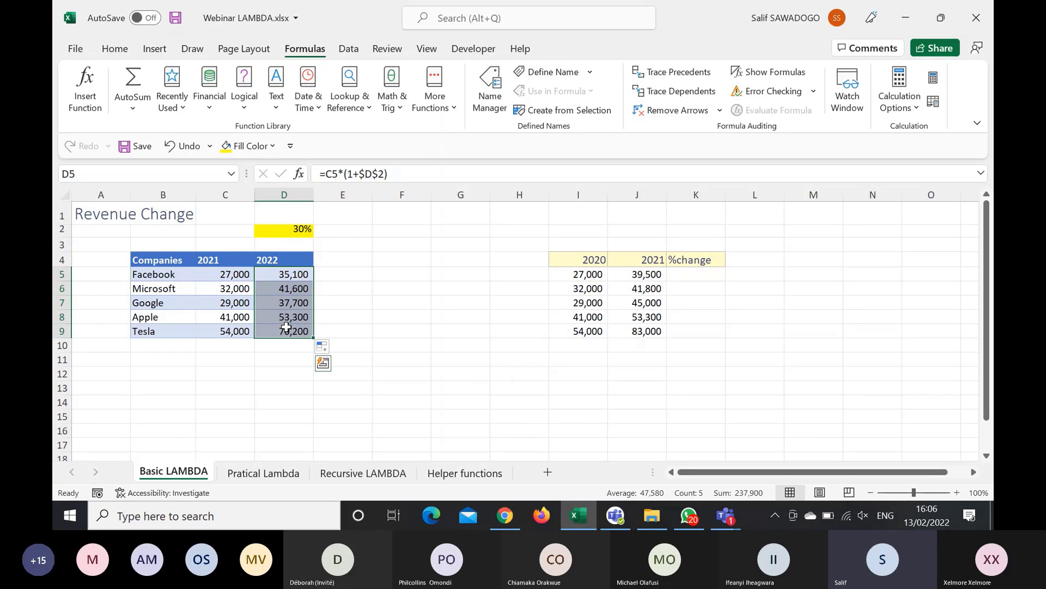
left_click(343, 269)
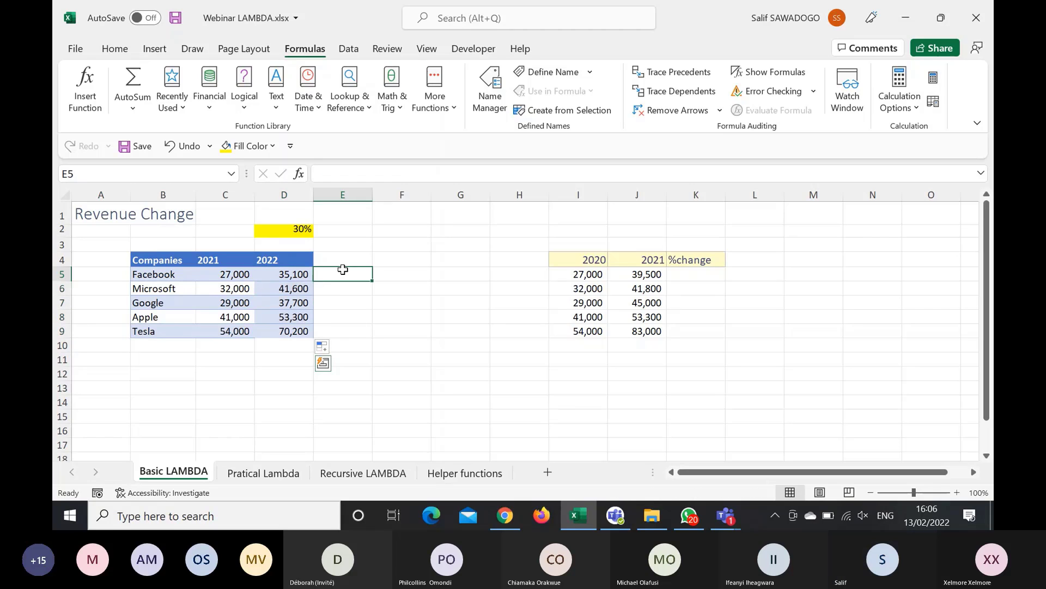
left_click(296, 272)
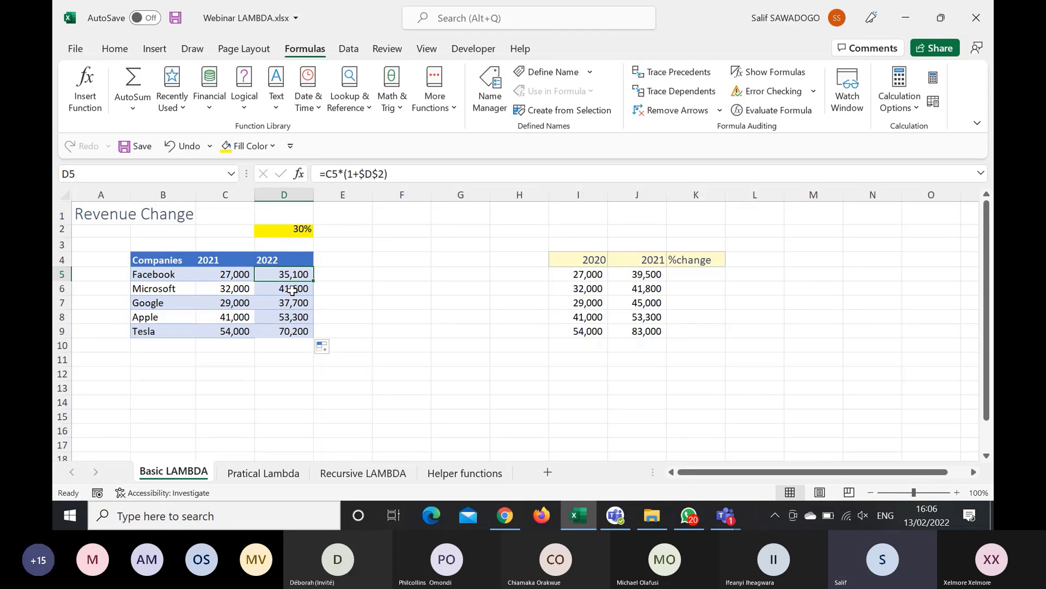
left_click_drag(293, 291, 284, 339)
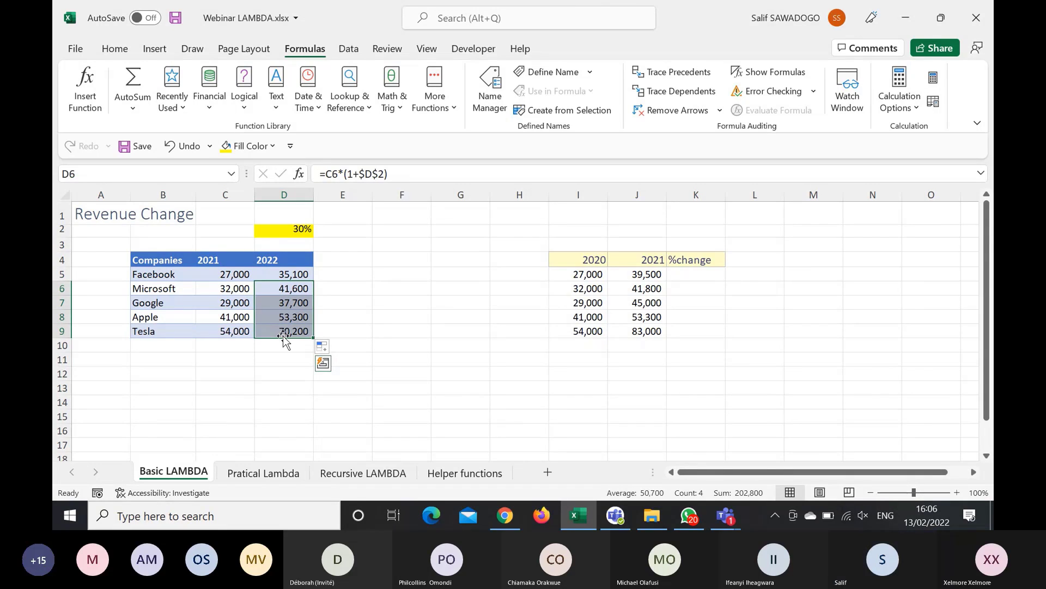
key("Delete")
Step: Insert the LAMBDA function in front of the existing calculation in cell D5
key("Up")
left_click(404, 180)
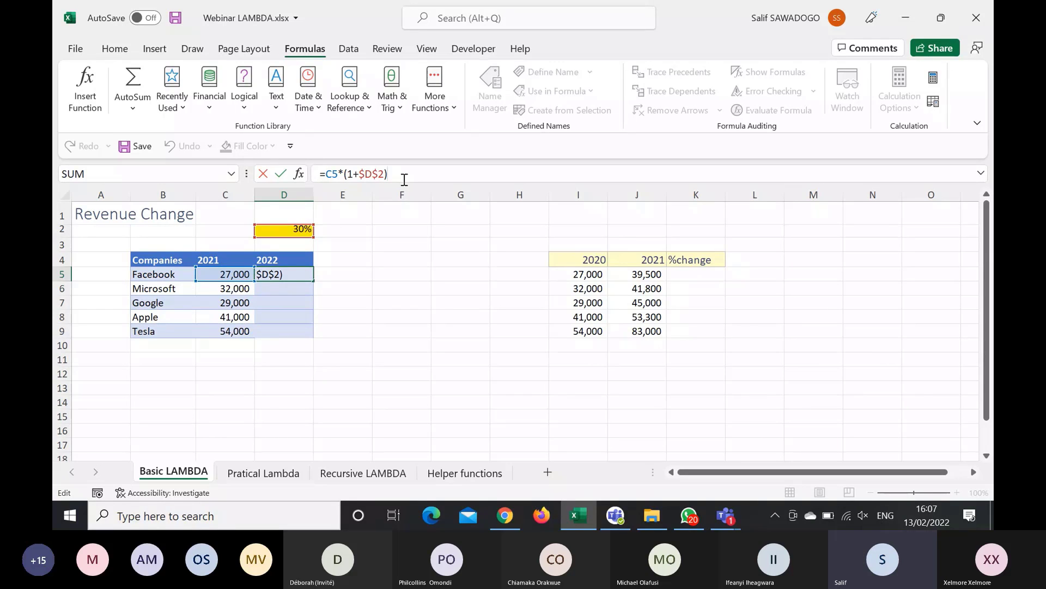
double_click(332, 173)
left_click(325, 174)
type("l")
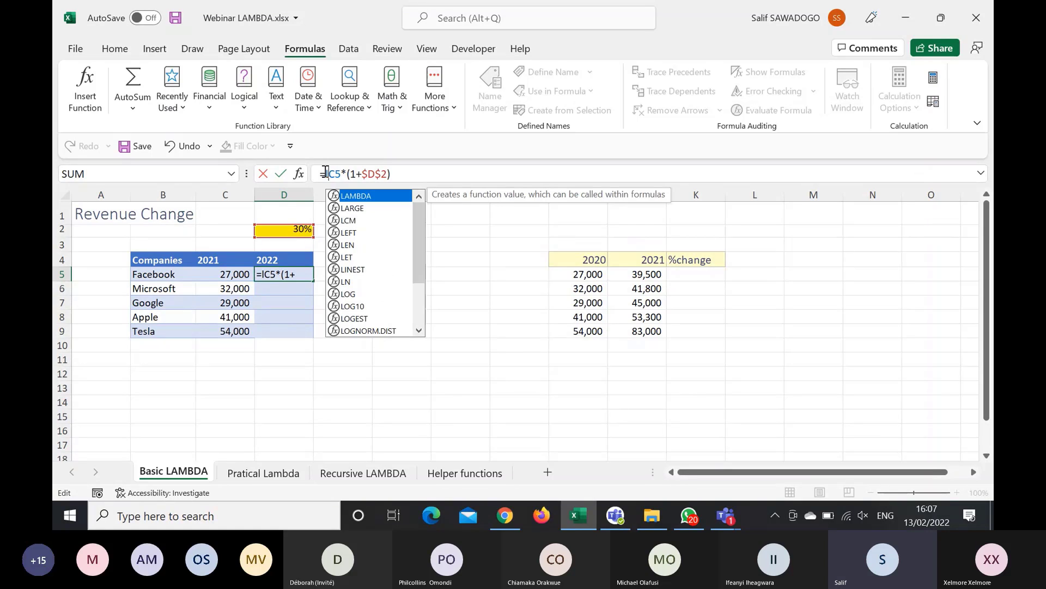
key("Tab")
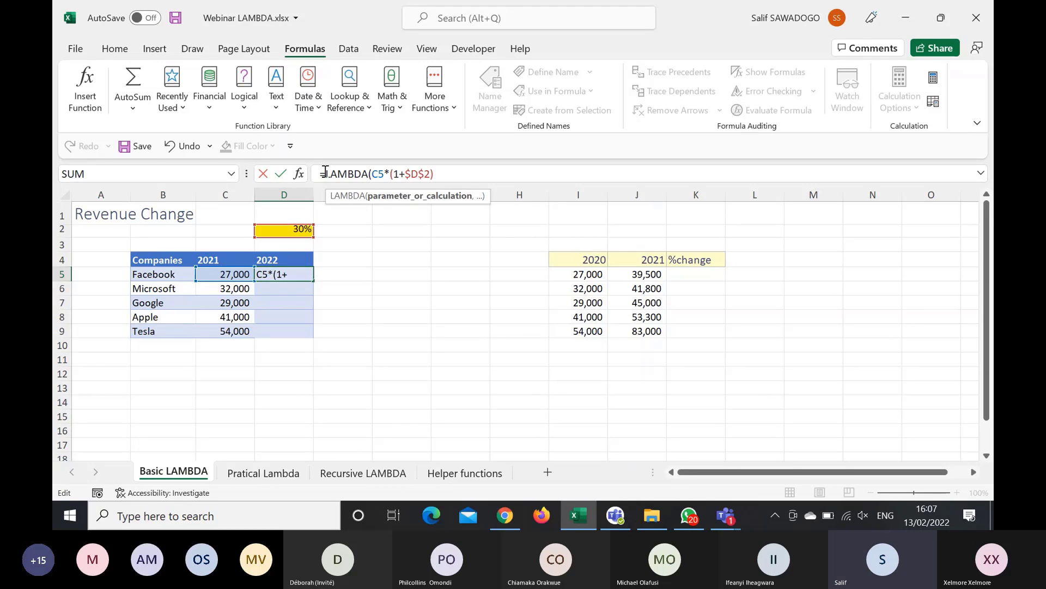
Step: Declare r and i as the LAMBDA parameters ahead of the calculation in D5
double_click(374, 174)
double_click(410, 174)
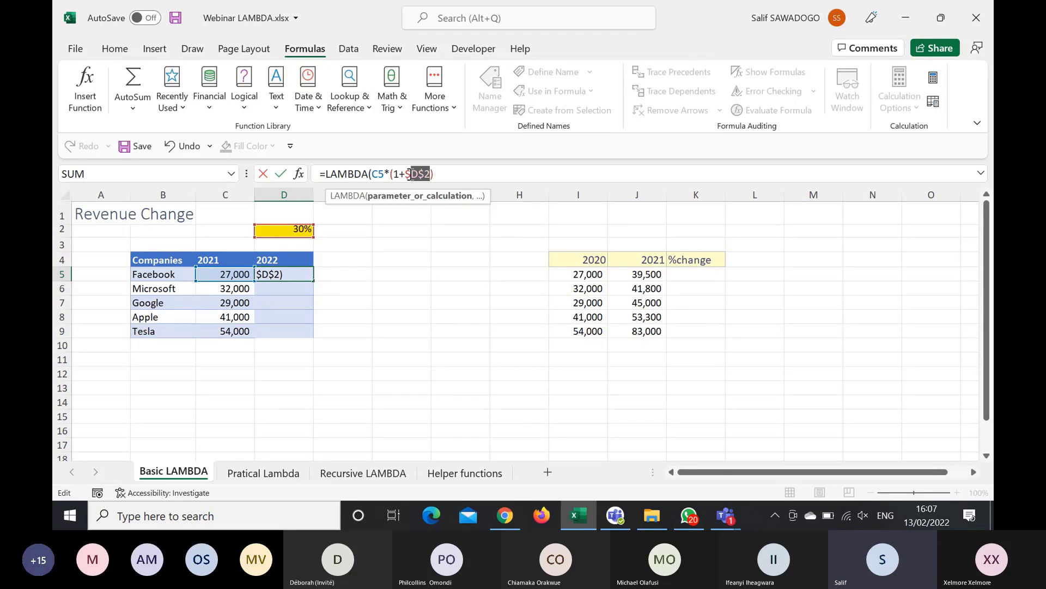
left_click(374, 173)
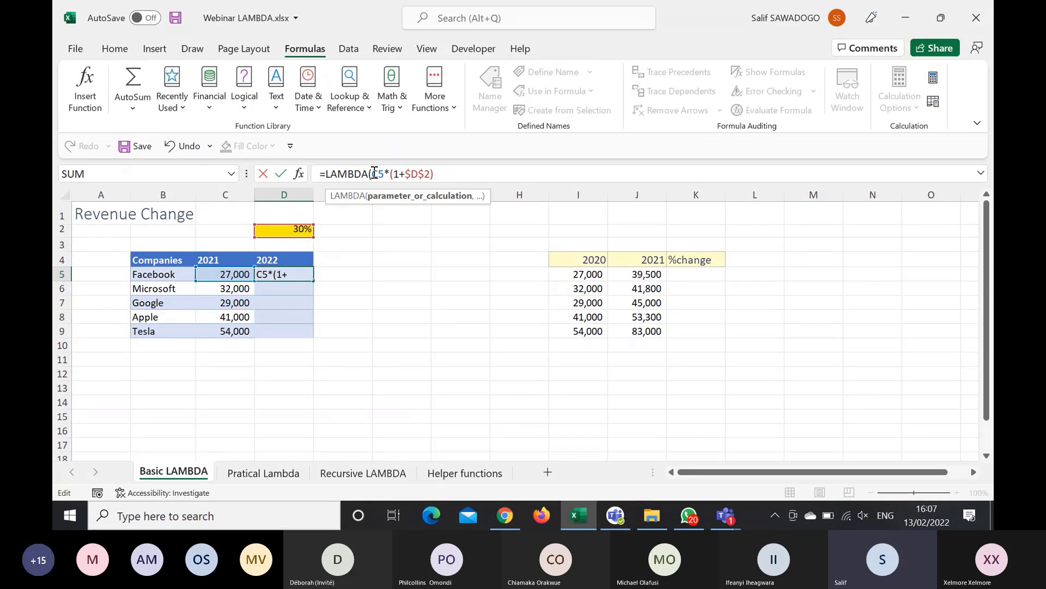
type("r")
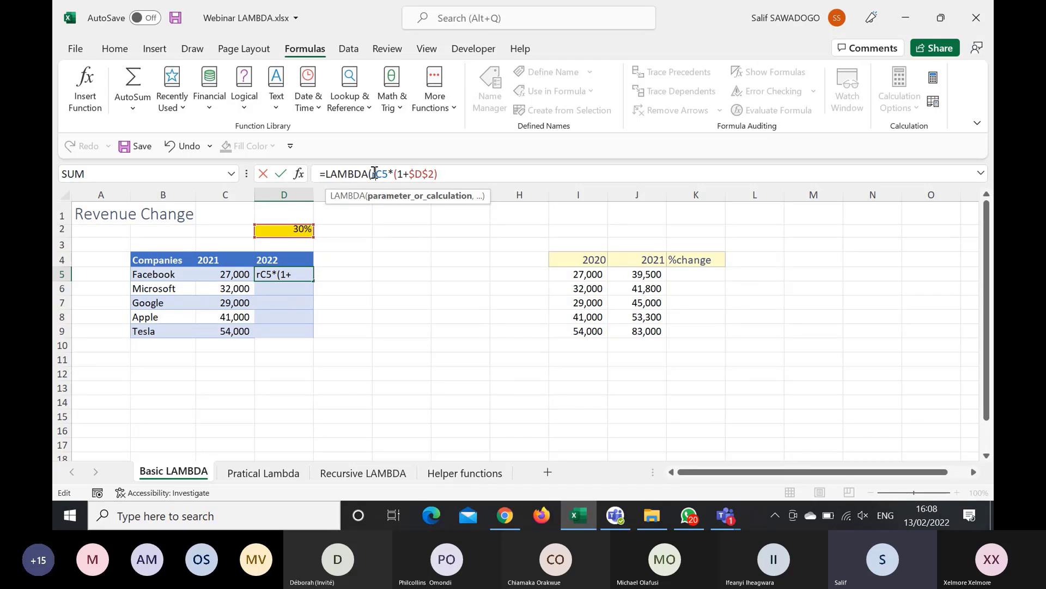
type(",i")
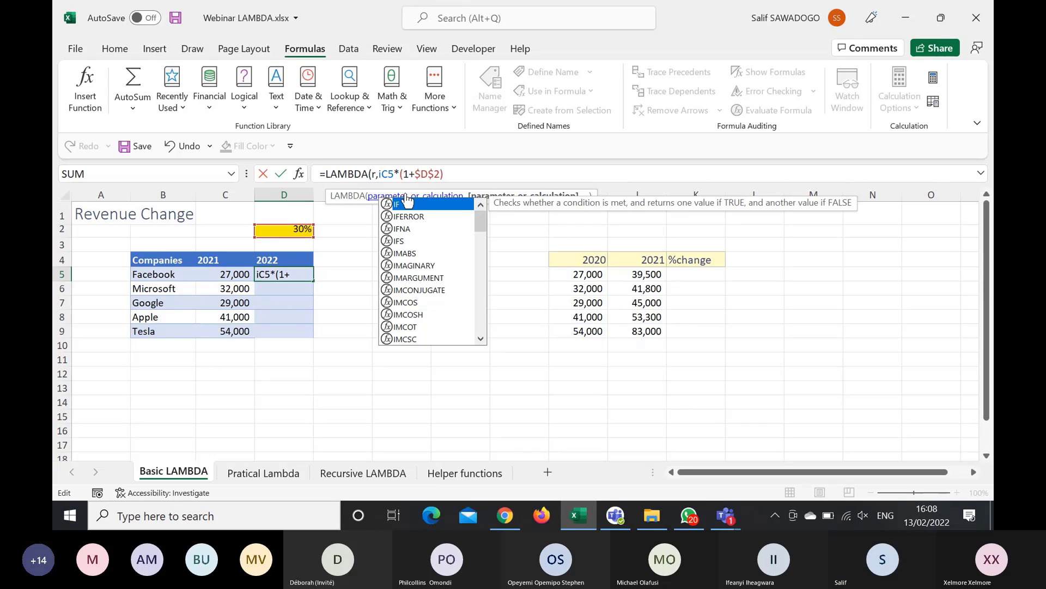
key("BackSpace")
type("i,")
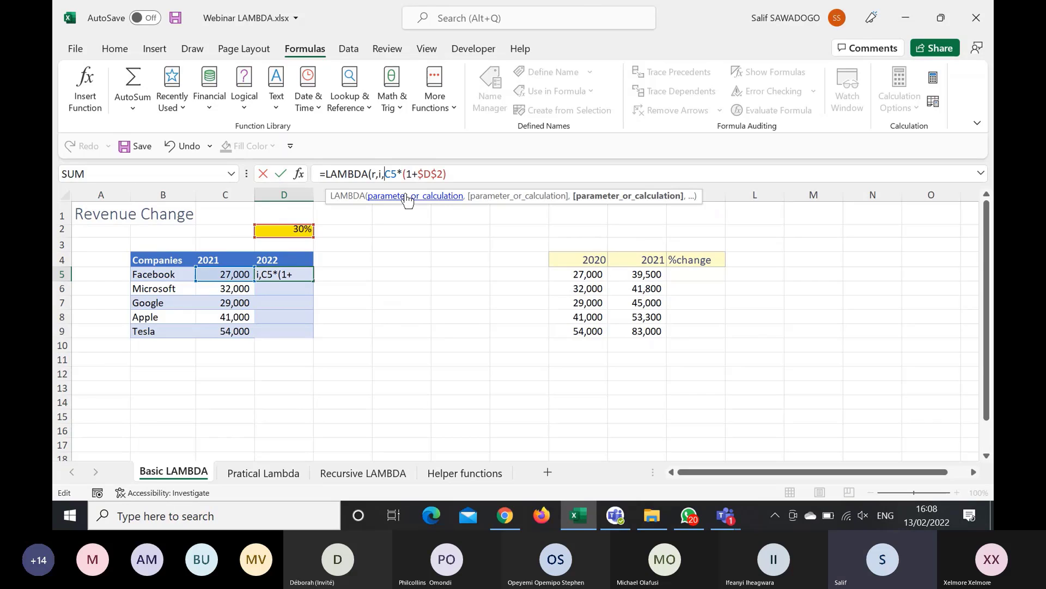
Step: Replace C5 with r and $D$2 with i in the calculation, completing D5 as =LAMBDA(r,i,r*(1+i))
double_click(388, 174)
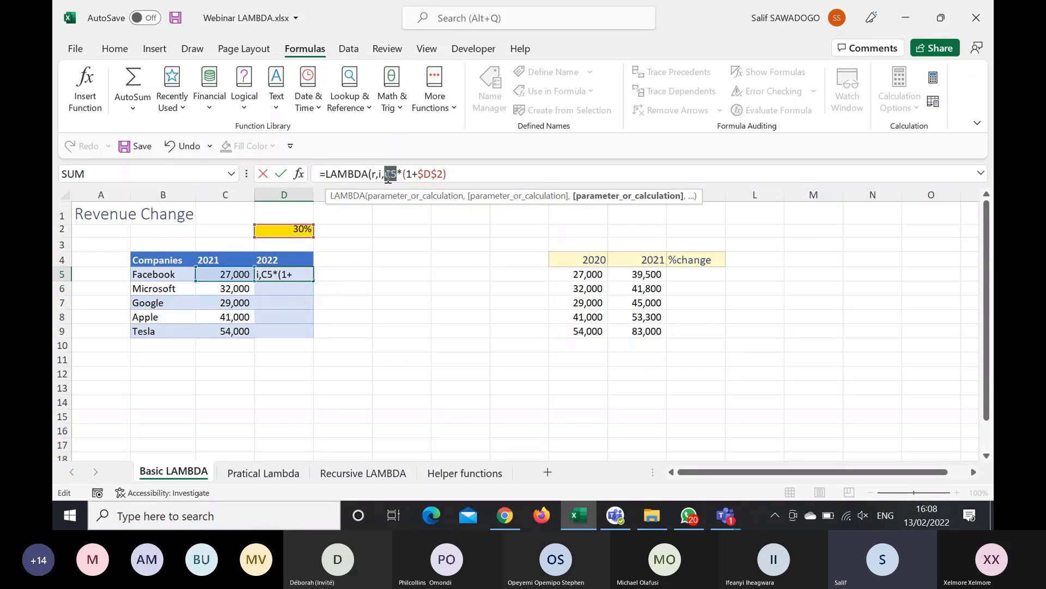
type("r")
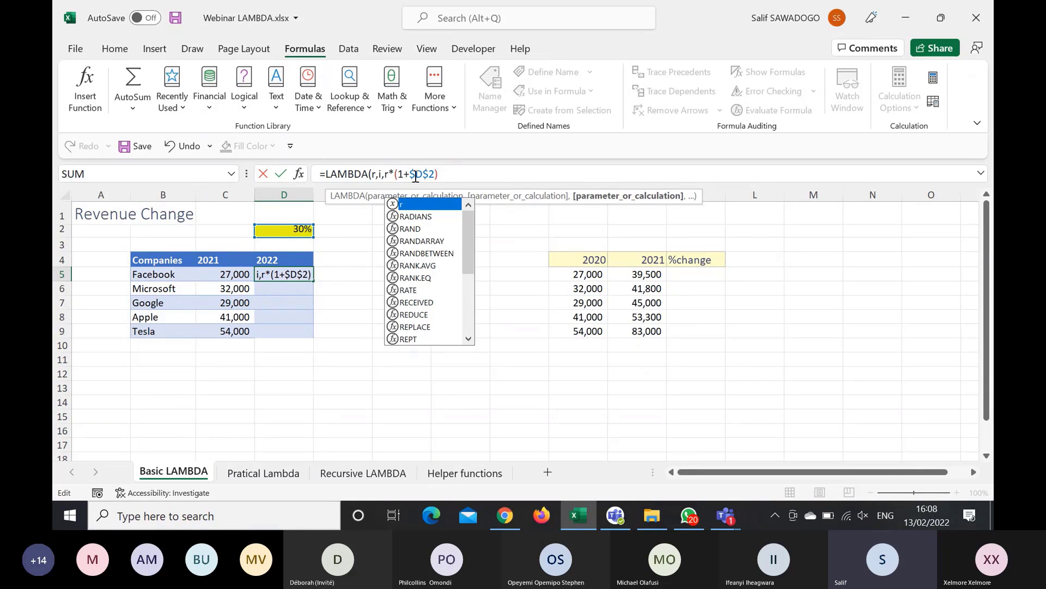
left_click(435, 175)
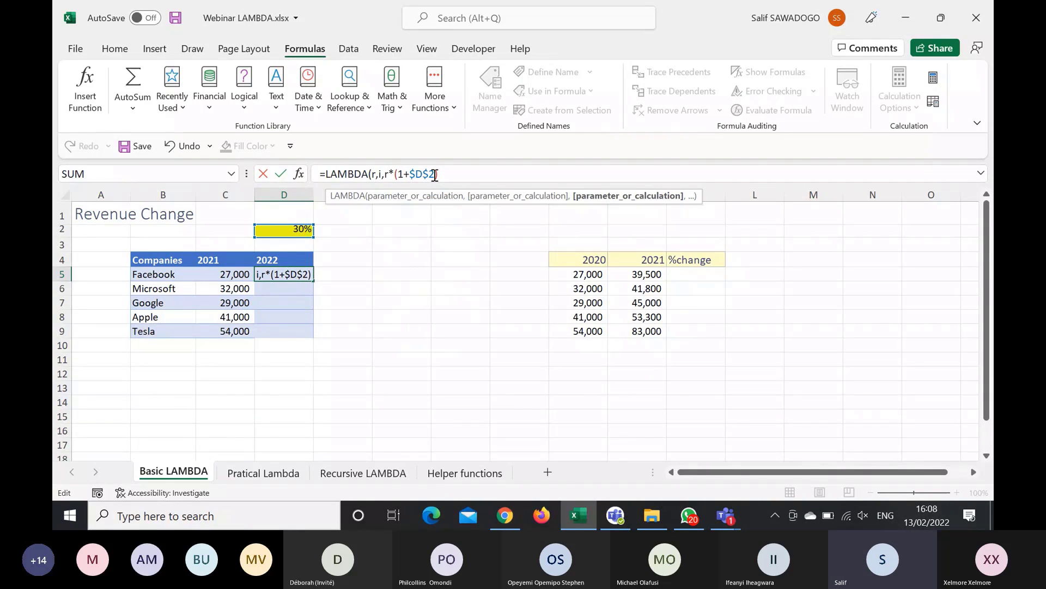
left_click_drag(435, 175, 410, 176)
type("i")
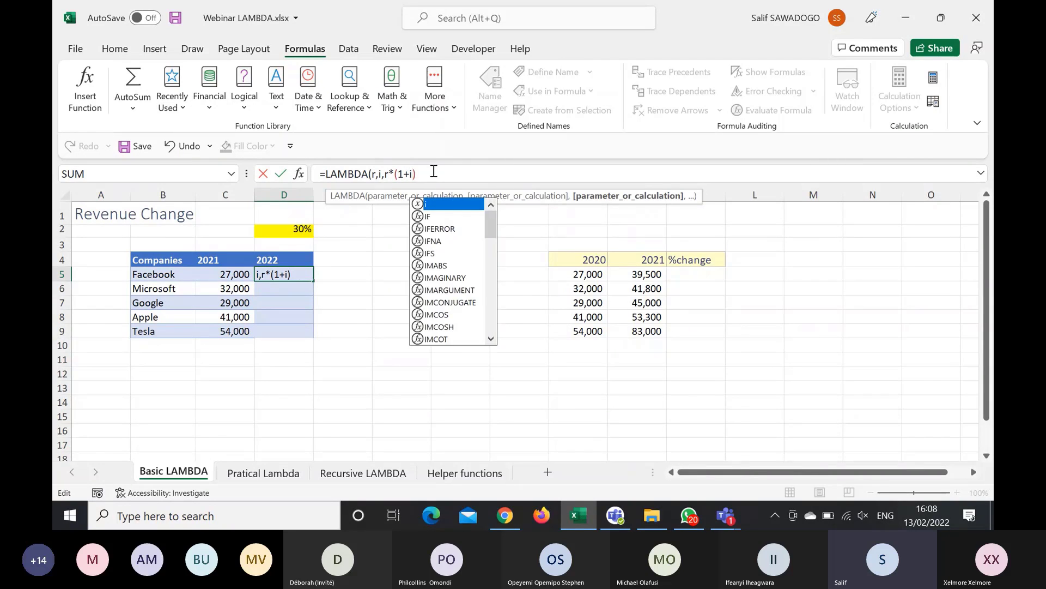
left_click(434, 171)
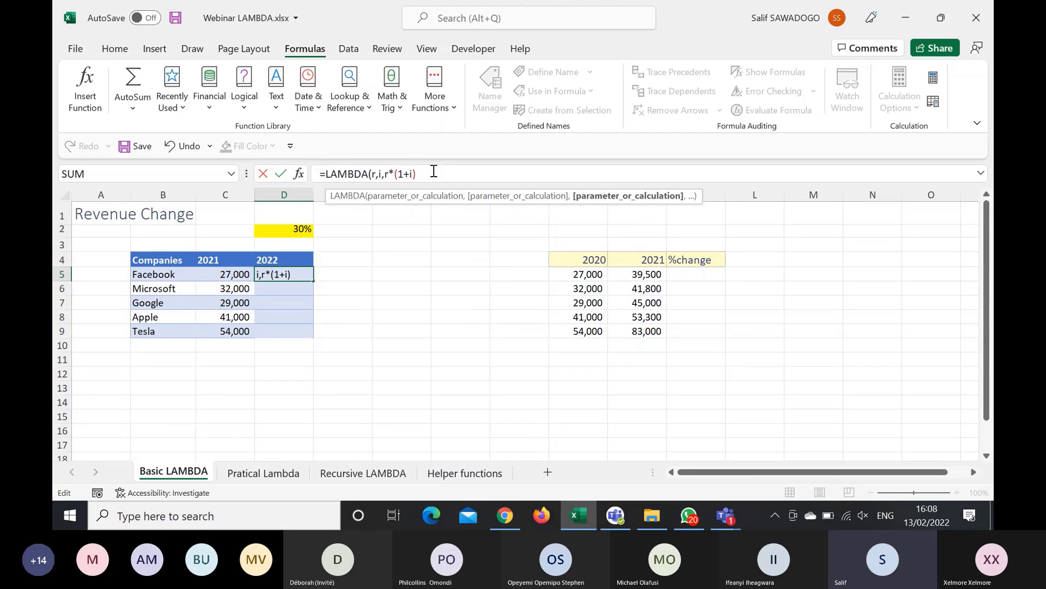
type(")")
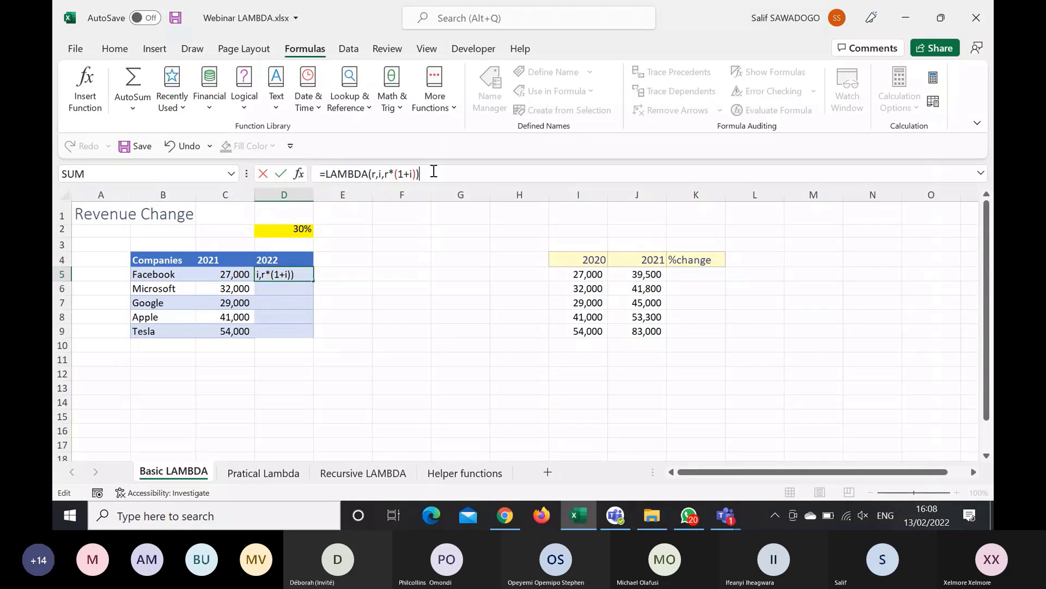
key("Return")
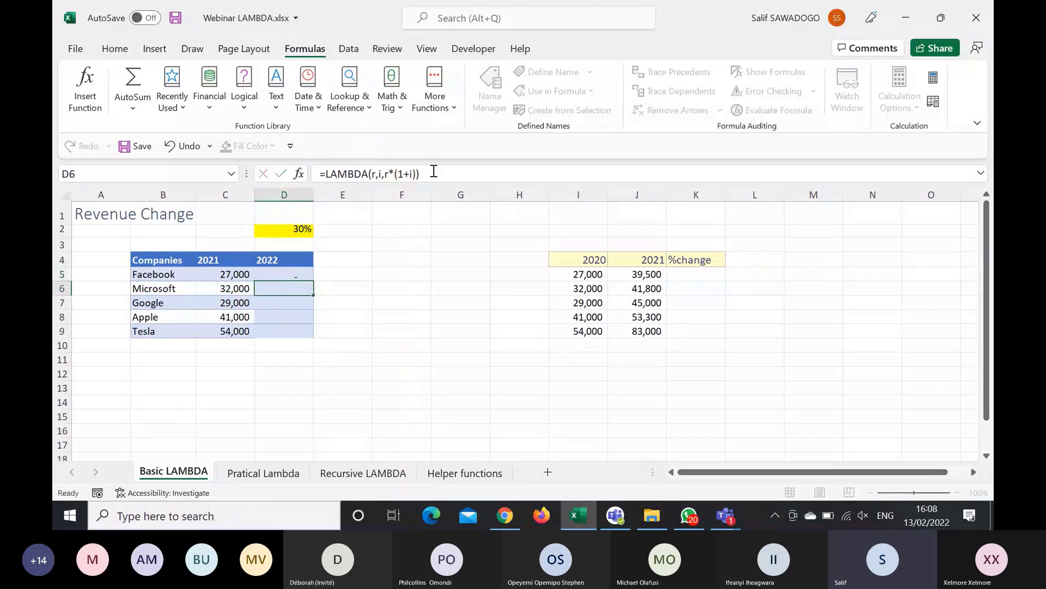
Step: Test the LAMBDA in D5 by passing it C5 and D2, making the formula =LAMBDA(r,i,r*(1+i))(C5,D2)
left_click(278, 276)
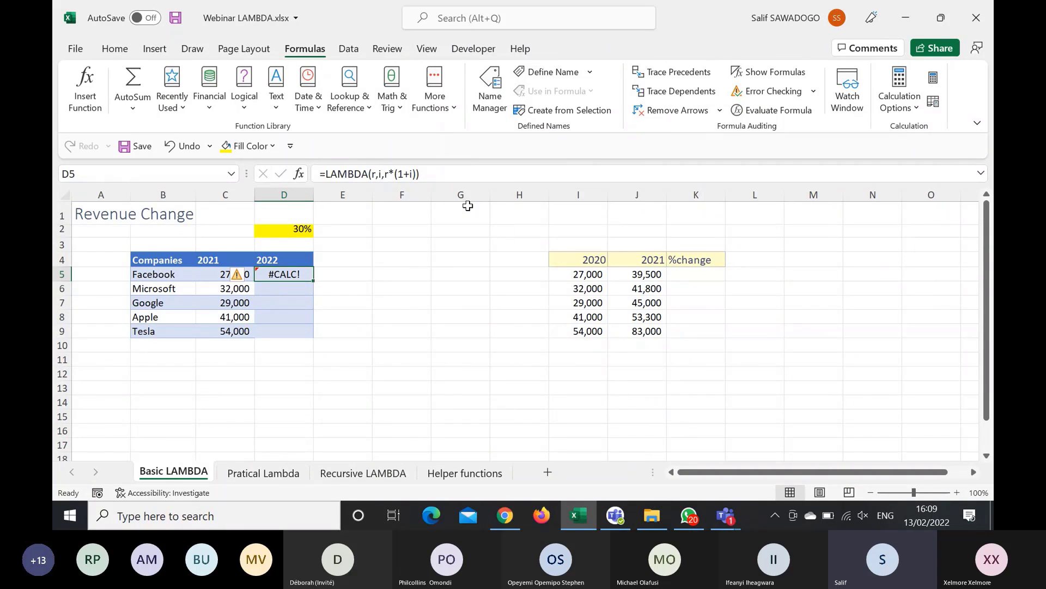
left_click(437, 176)
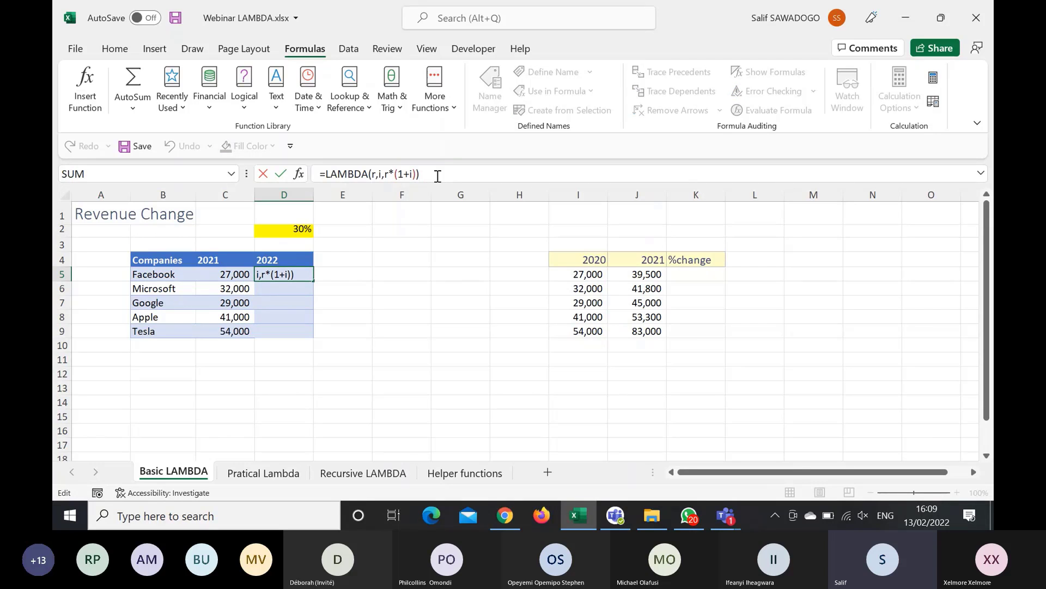
type("(")
left_click(222, 274)
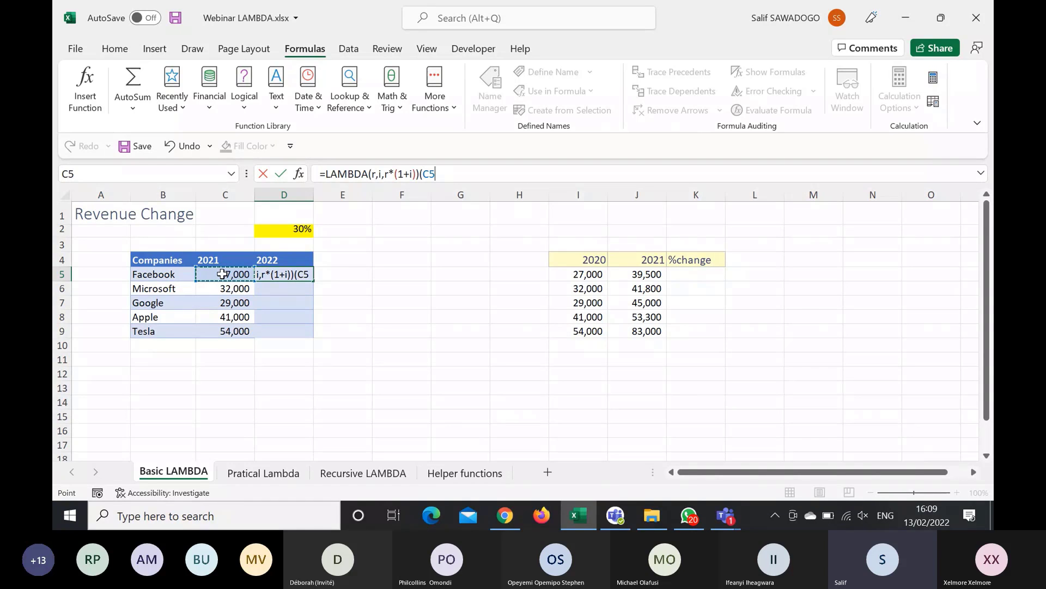
type(",")
left_click(284, 231)
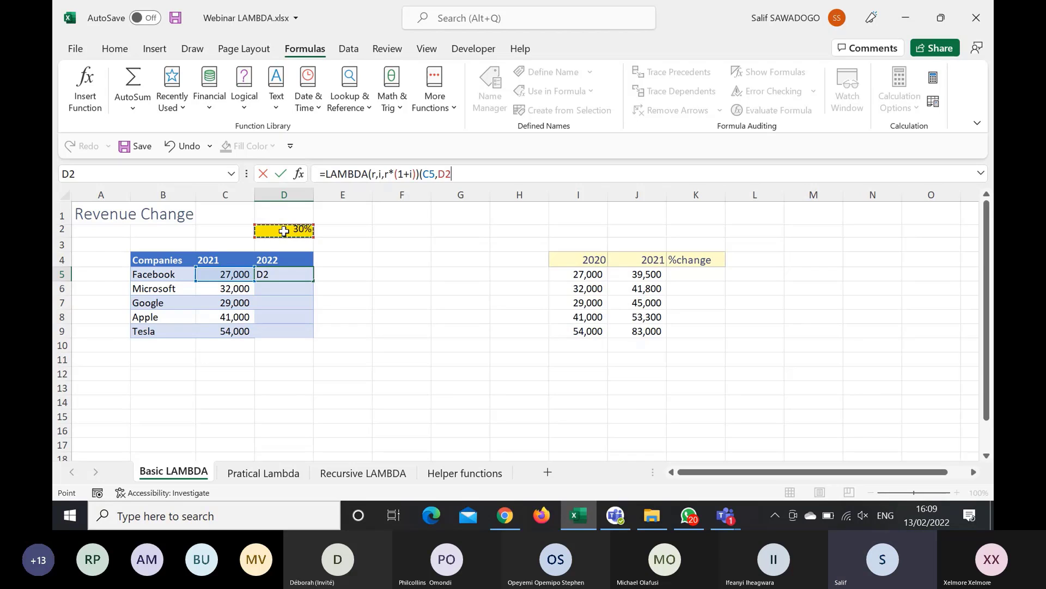
type(")")
key("Return")
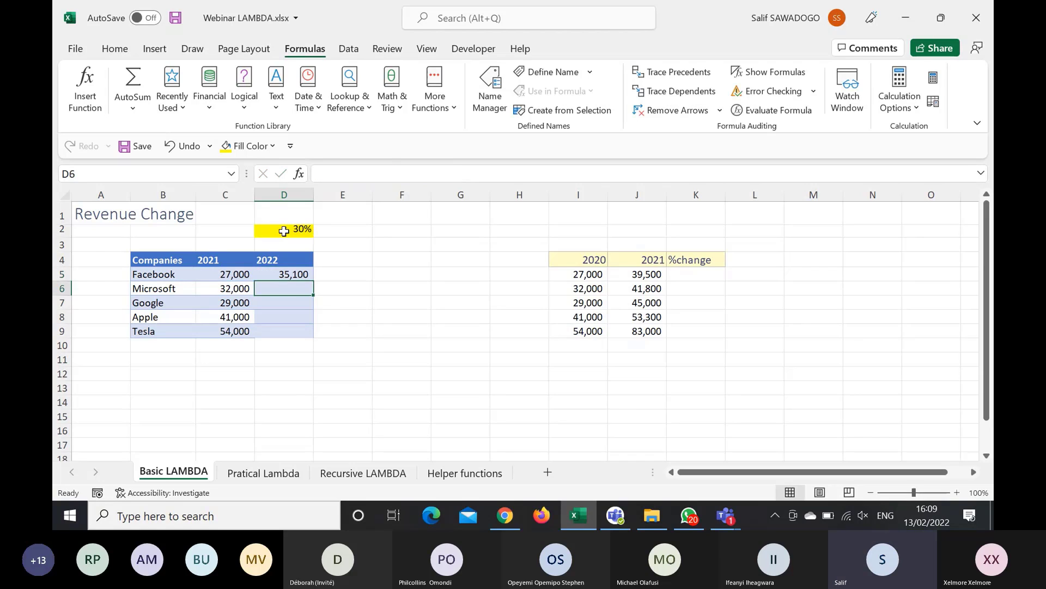
Step: Copy only the definition =LAMBDA(r,i,r*(1+i)) from the formula in D5, leaving out its test arguments
left_click(302, 273)
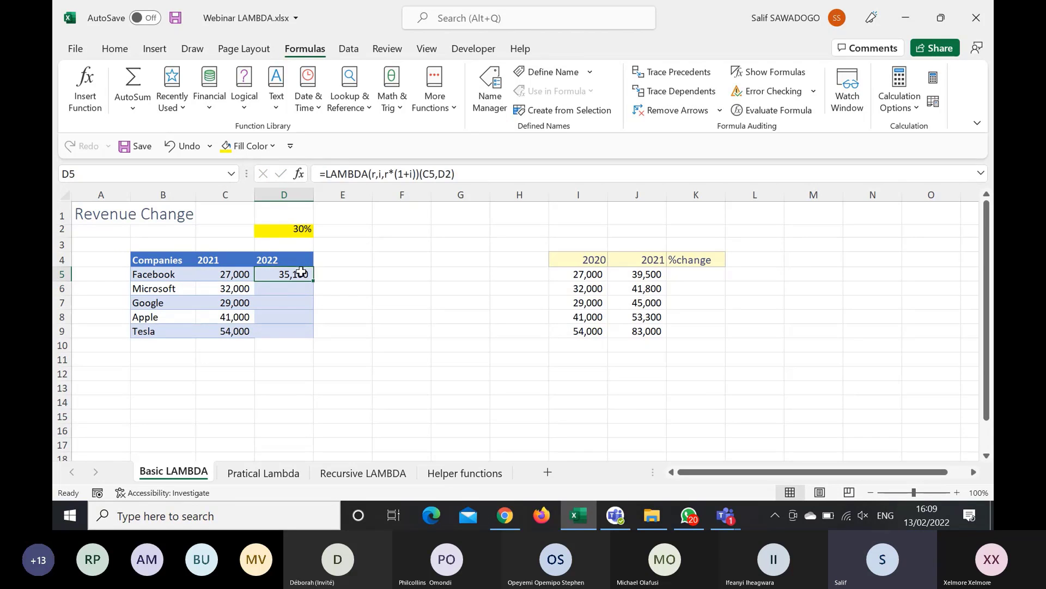
left_click(421, 175)
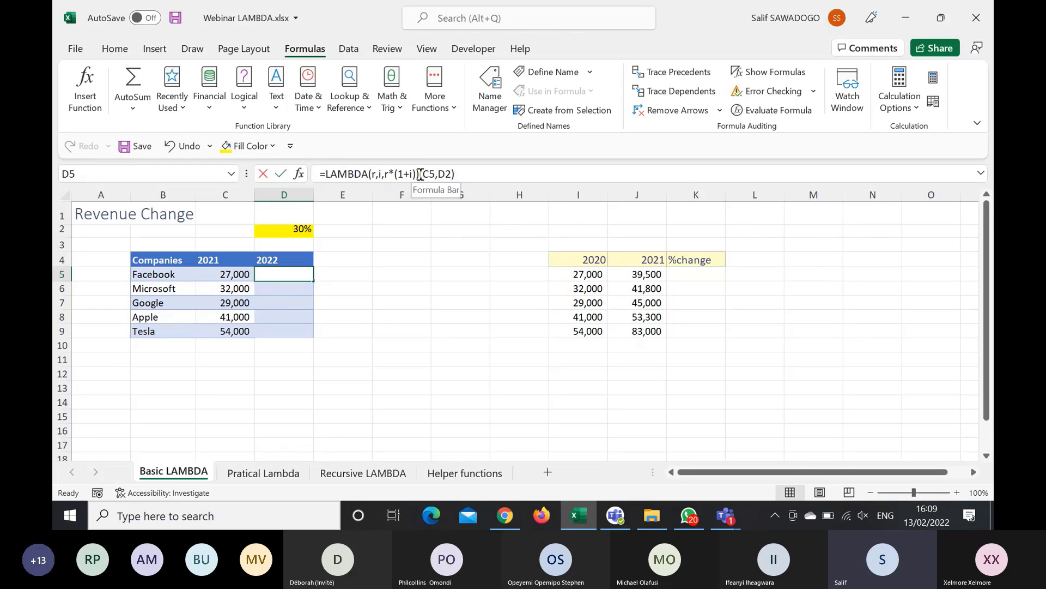
left_click_drag(421, 175, 315, 174)
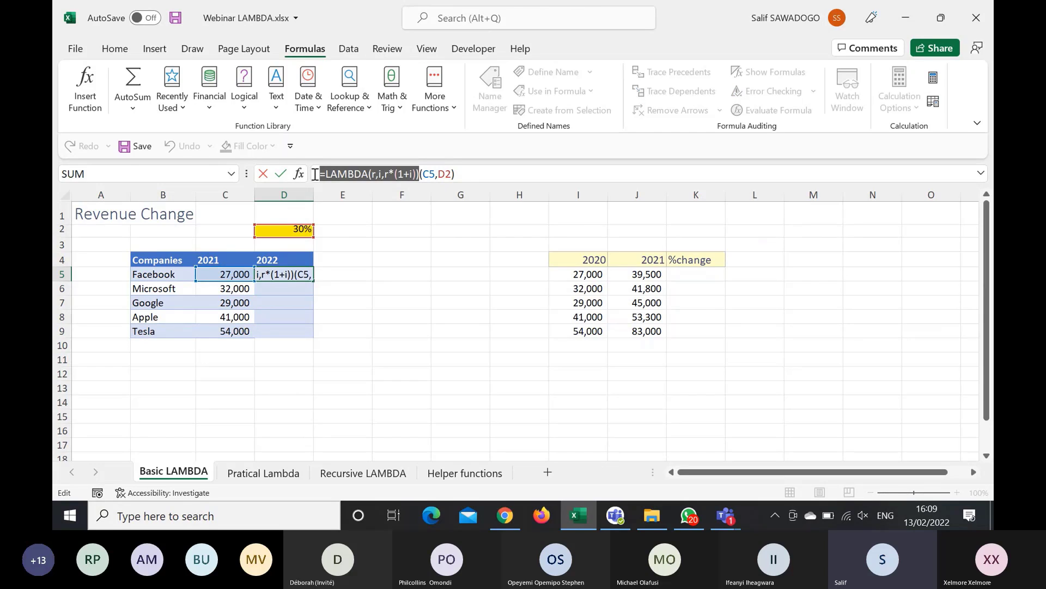
key("ctrl+Return")
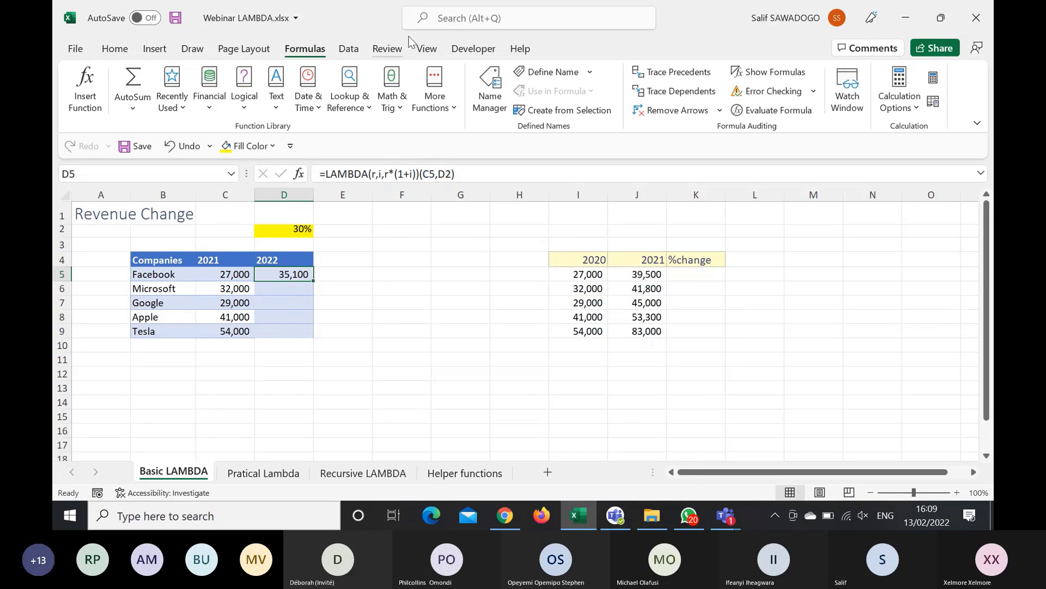
Step: Define a workbook-scoped name PercentChange that refers to the copied =LAMBDA(r,i,r*(1+i))
left_click(489, 90)
left_click(462, 215)
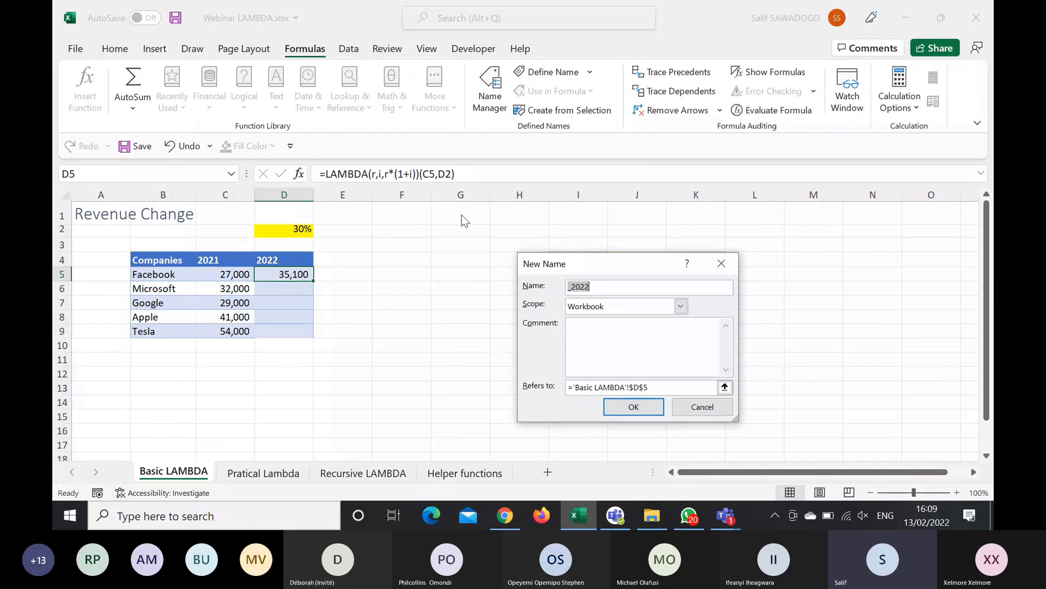
type("PercentChange")
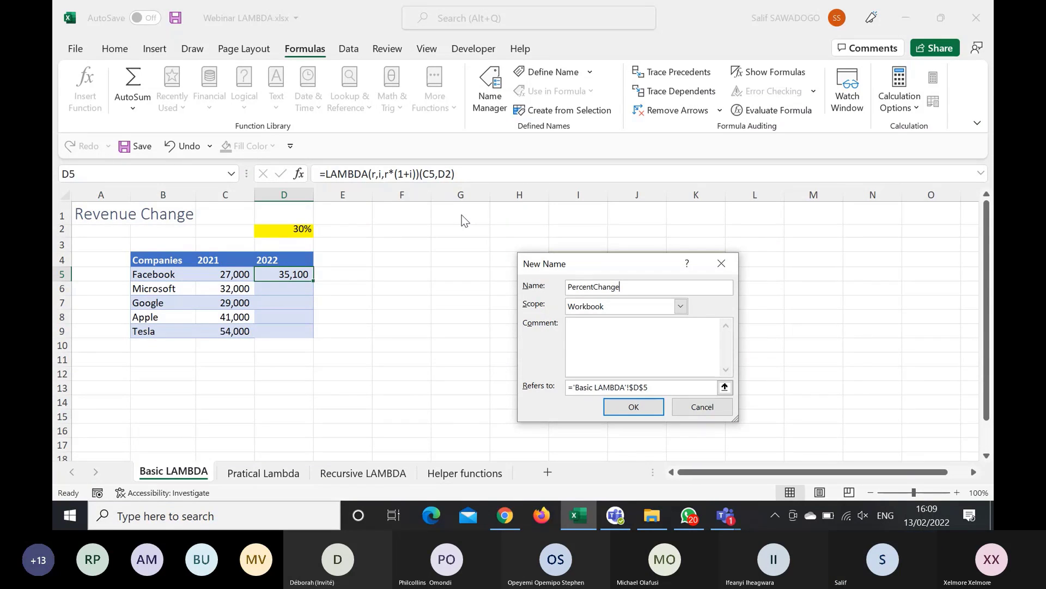
left_click(594, 323)
key("Tab")
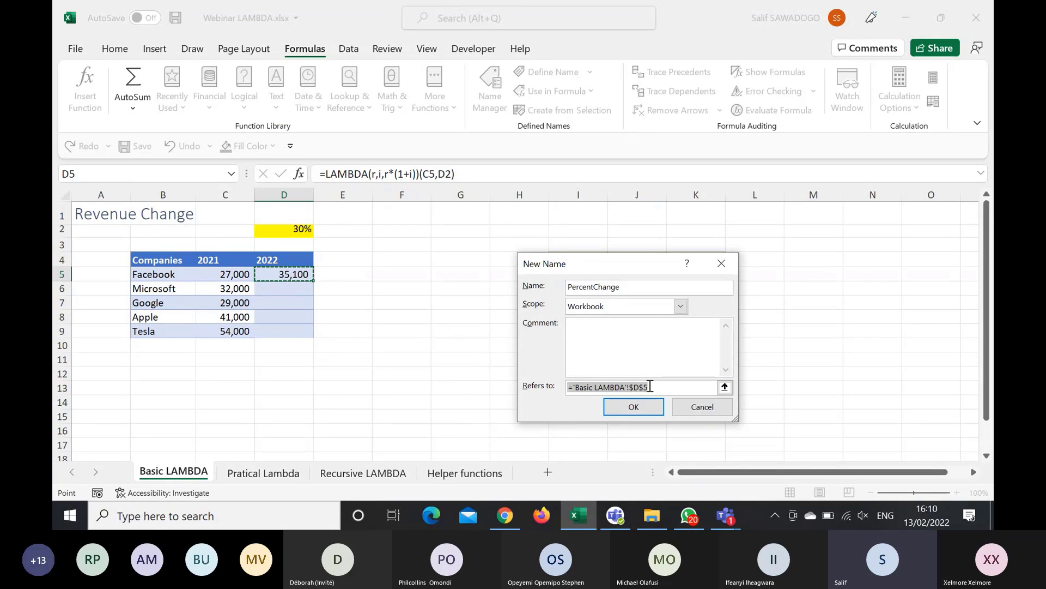
key("ctrl+v")
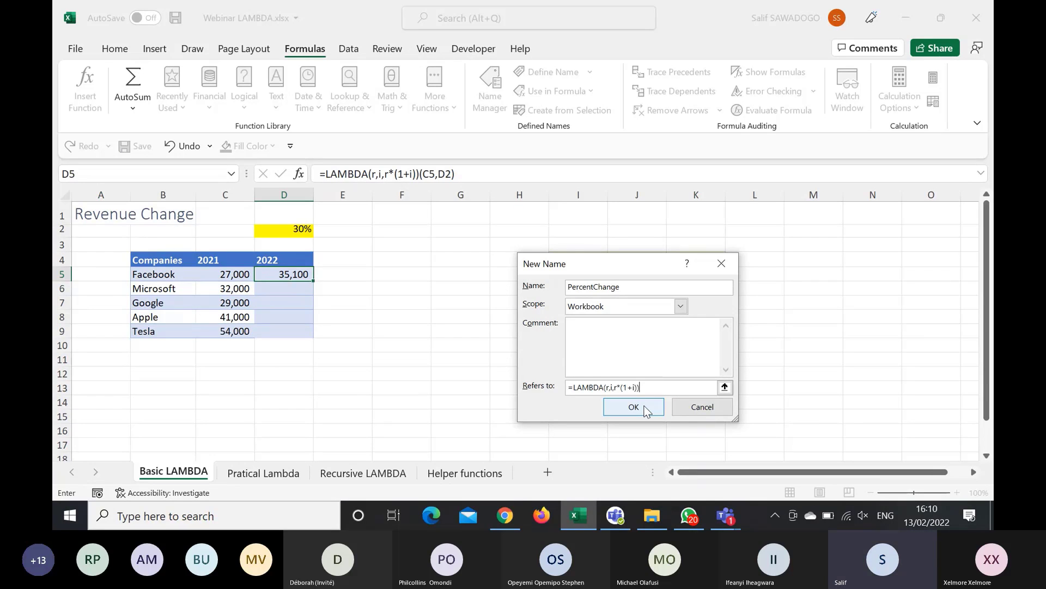
left_click(645, 409)
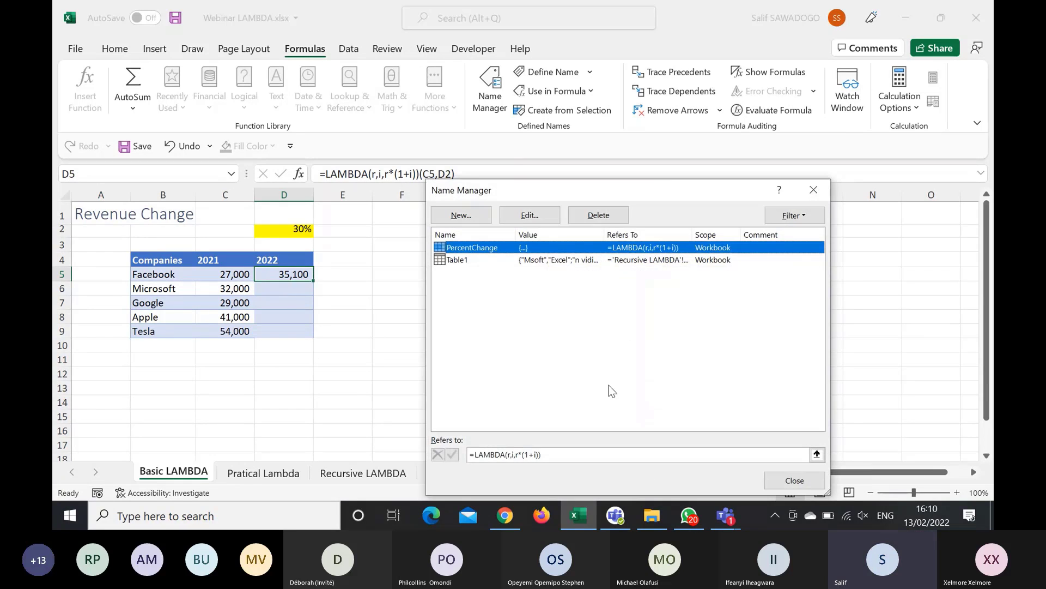
left_click(793, 481)
Step: Replace Facebook's 2022 formula in D5 with =PercentChange(C5,$D$2)
key("Delete")
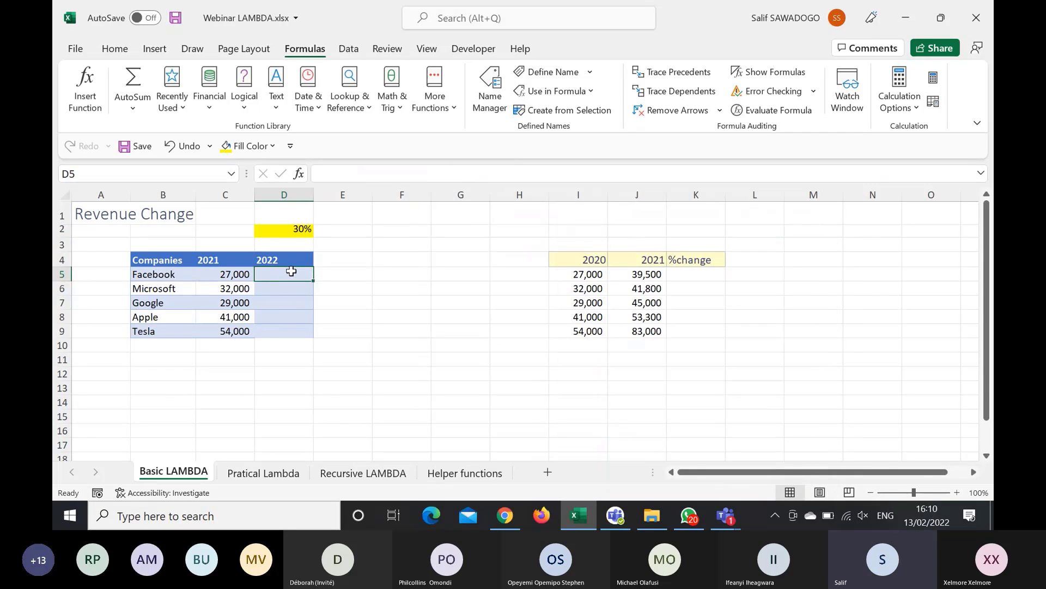
type("=")
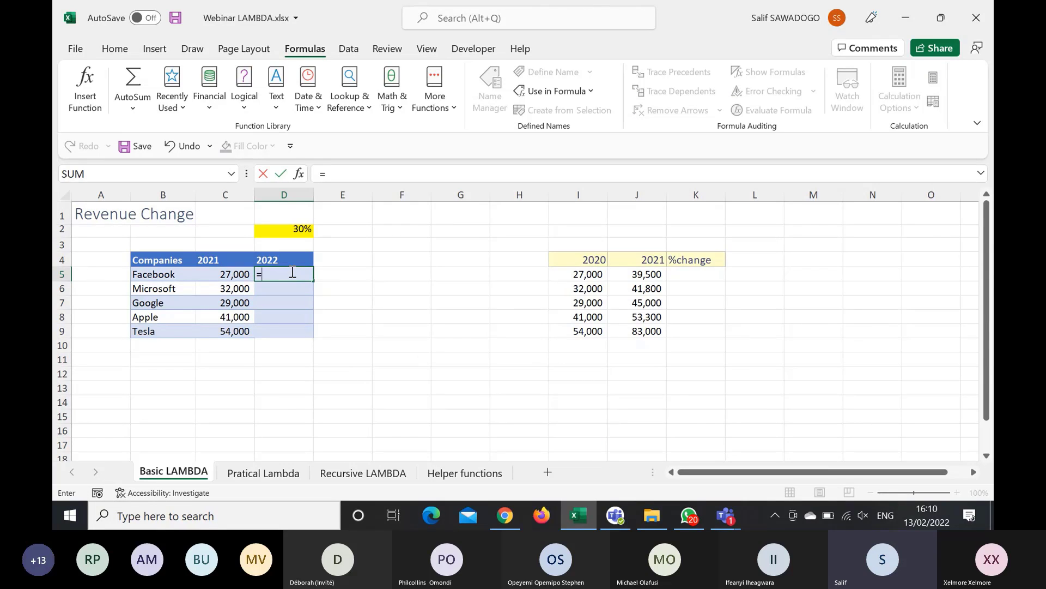
type("PercentChange(")
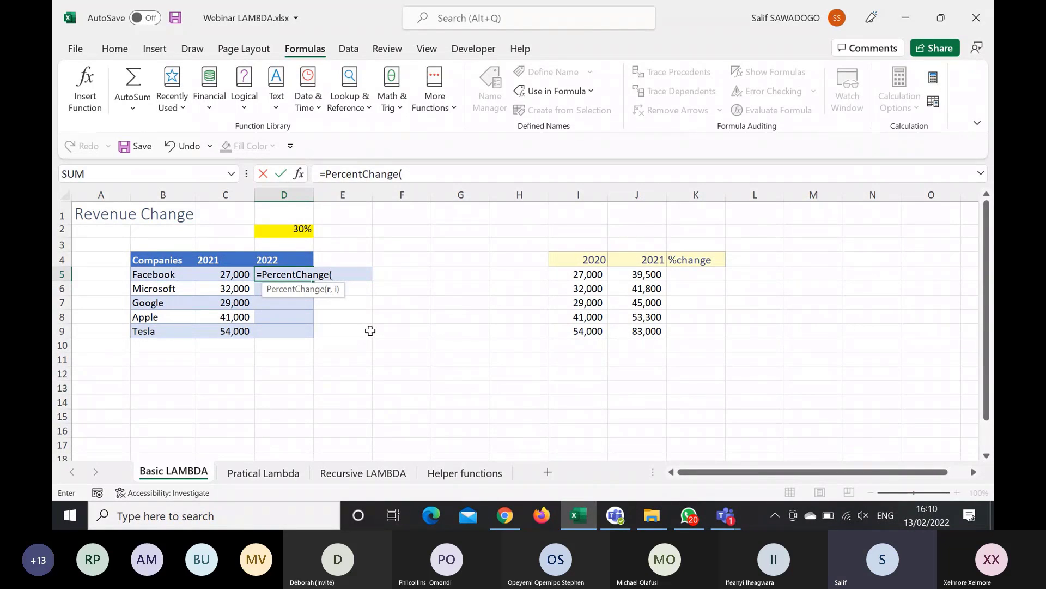
left_click(225, 277)
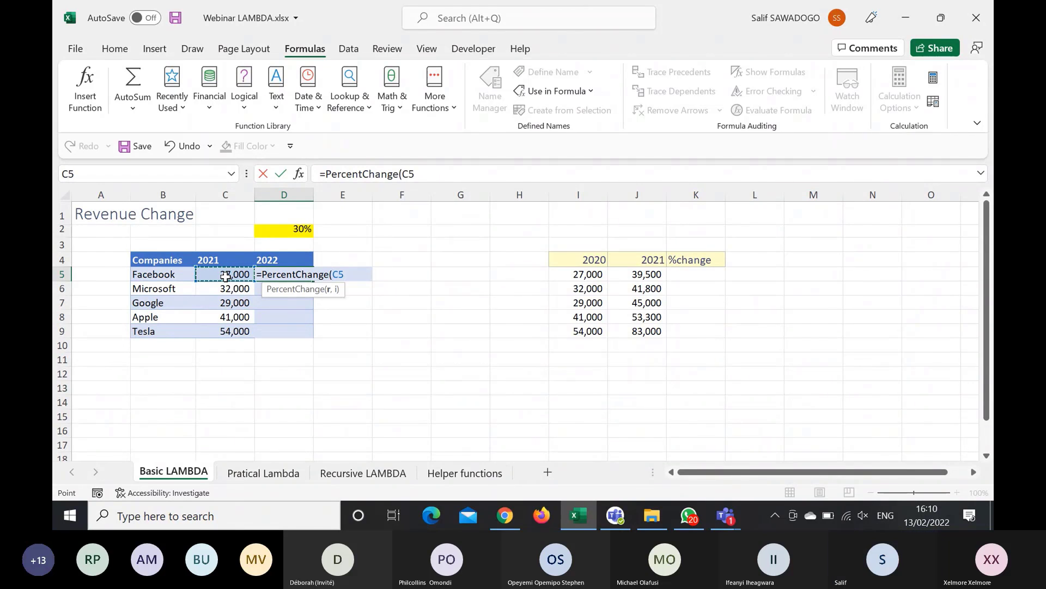
type(",")
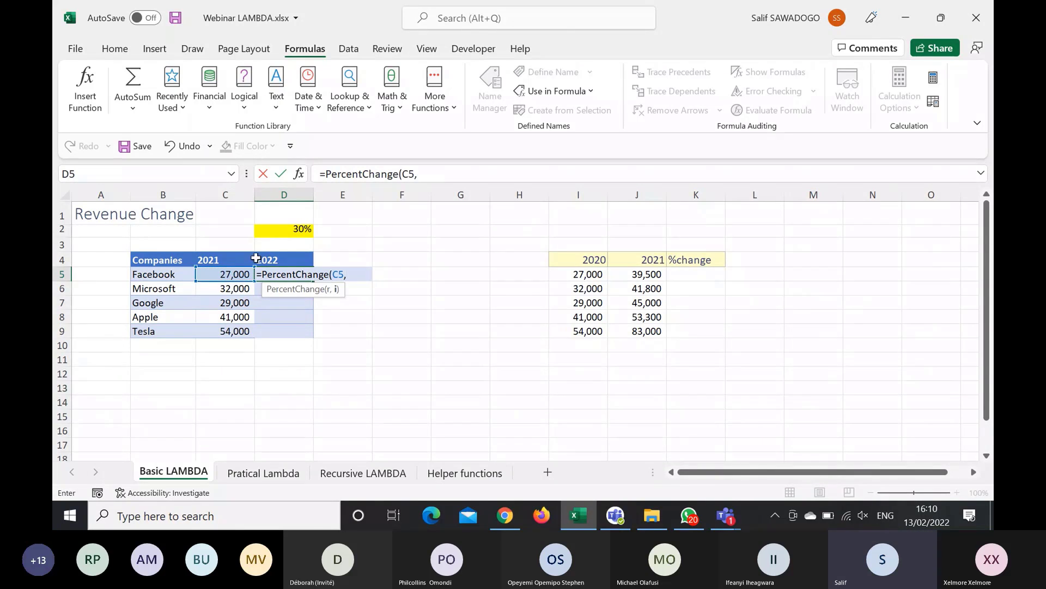
left_click(290, 233)
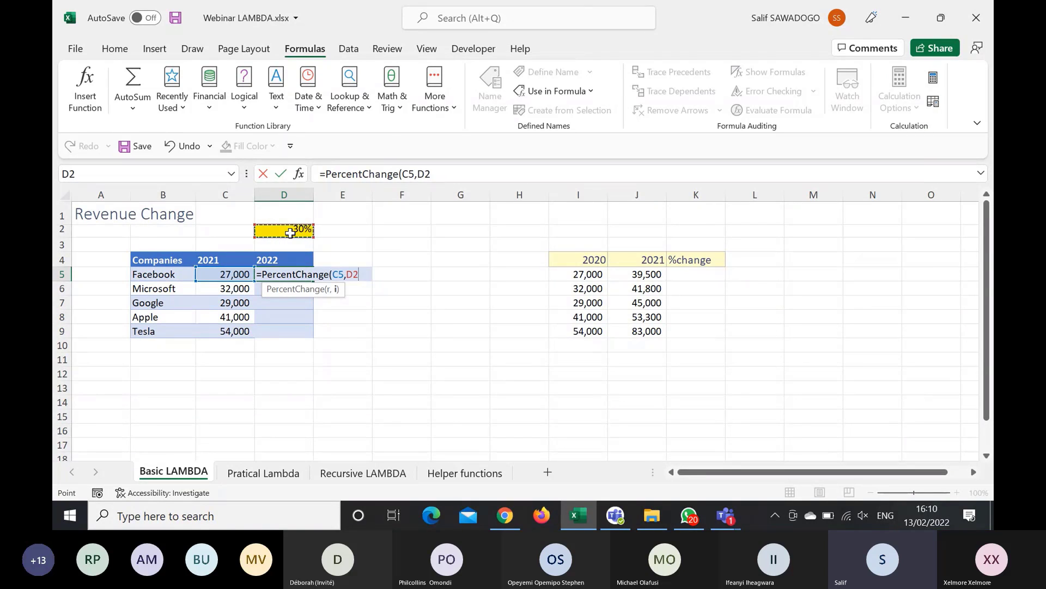
key("F4")
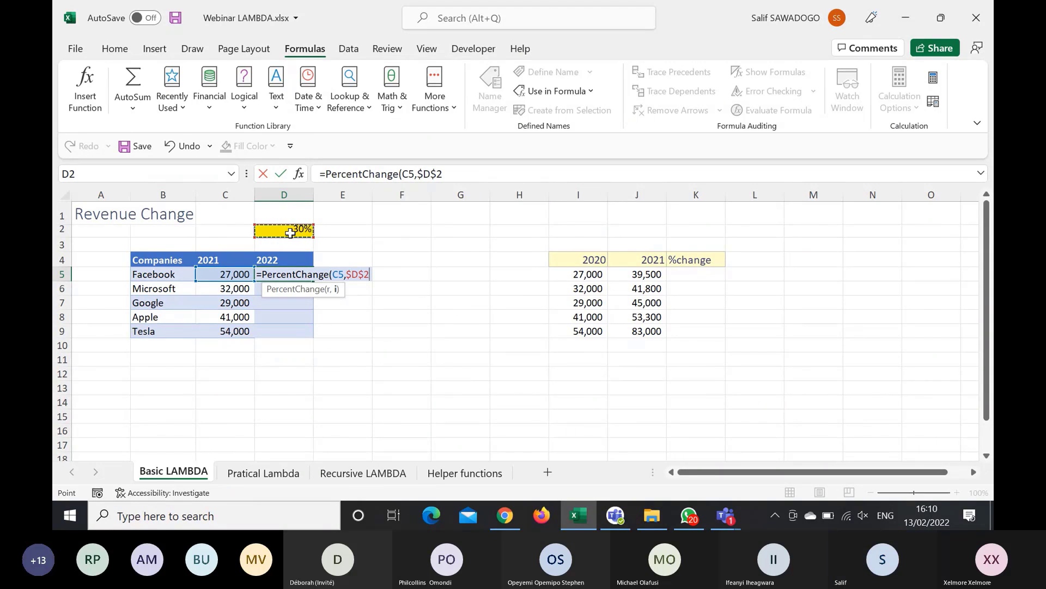
type(")")
key("Return")
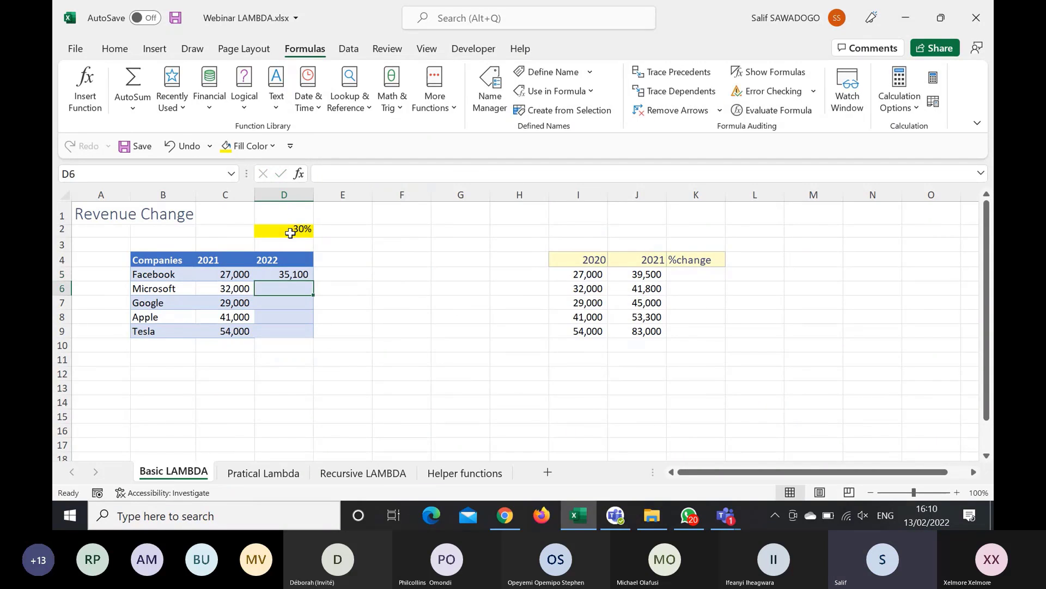
Step: Fill the PercentChange formula from D5 down through Tesla's row in D9
left_click(300, 274)
left_click_drag(309, 278, 303, 334)
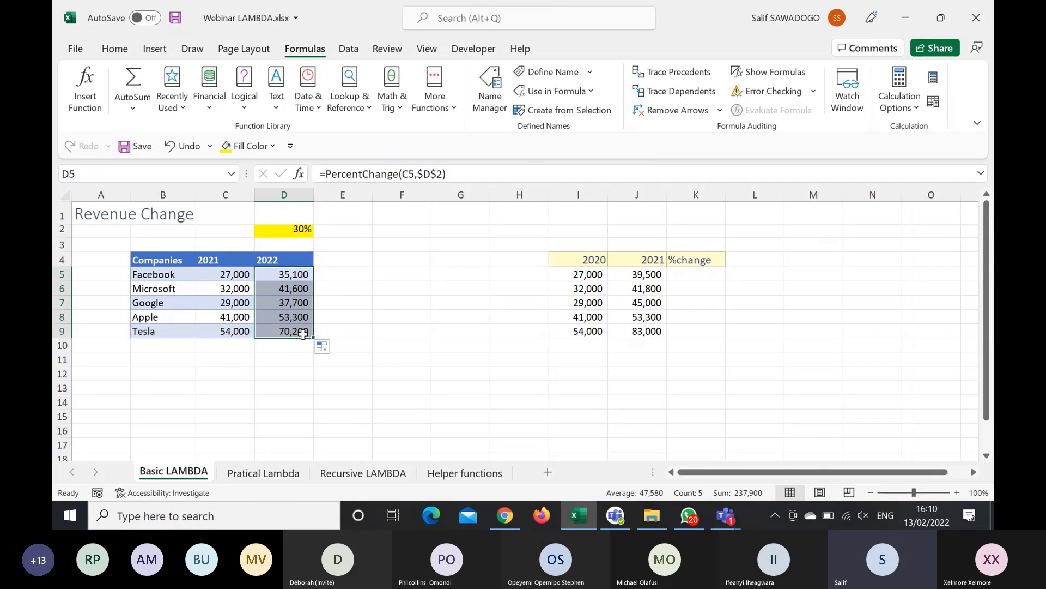
left_click(294, 275)
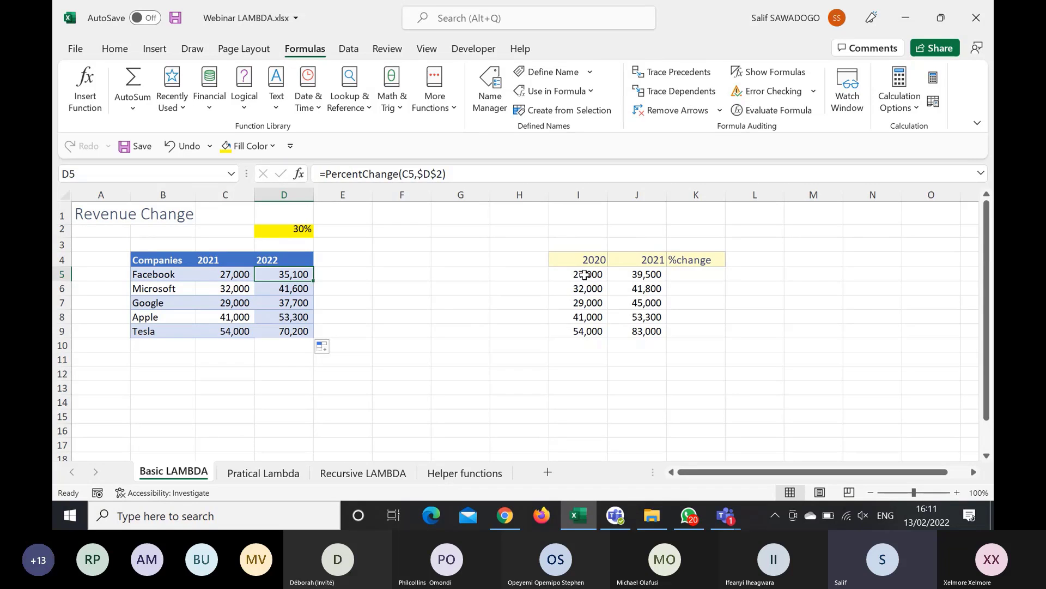
Step: Calculate the first %change value in K5 with the formula =J5/I5-1
left_click(696, 278)
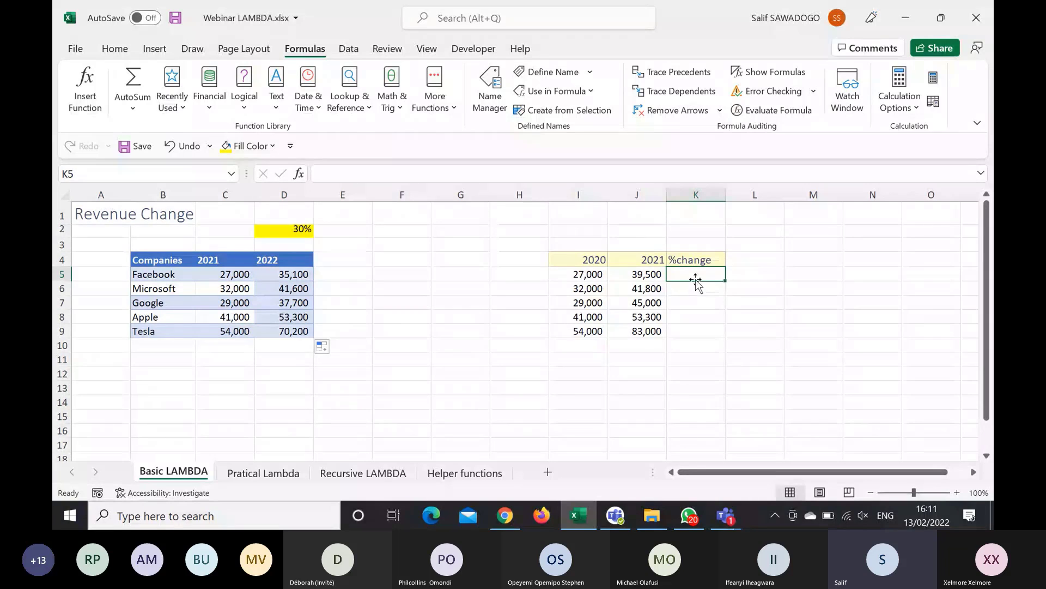
type("=")
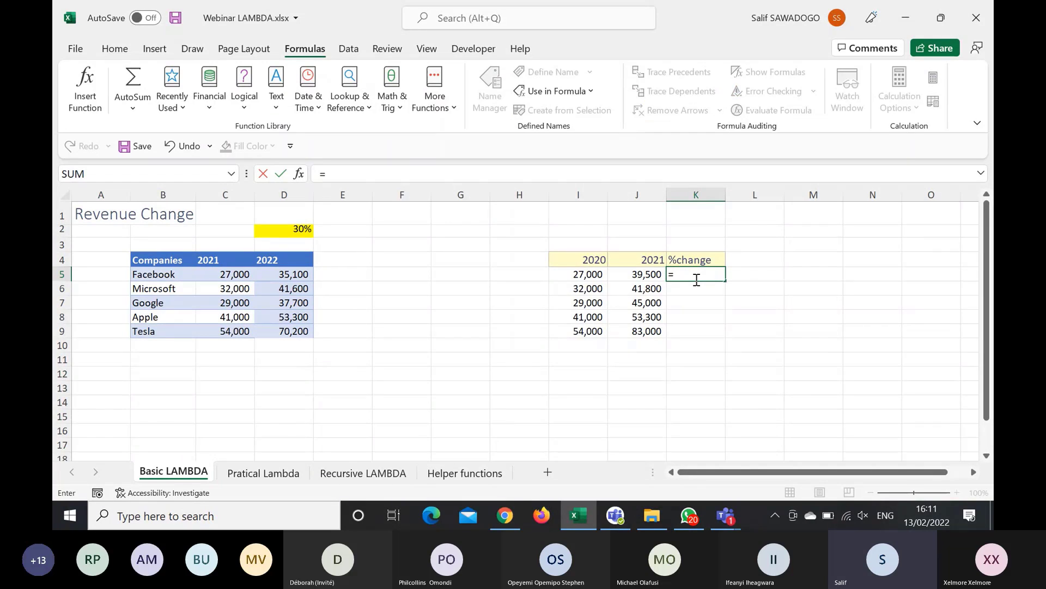
key("Left")
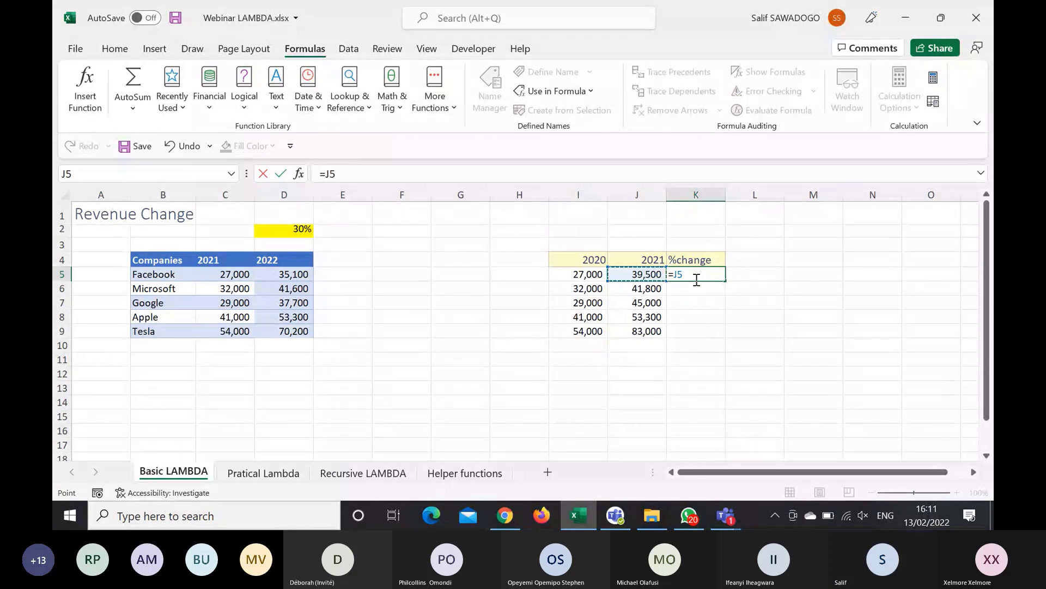
type("?")
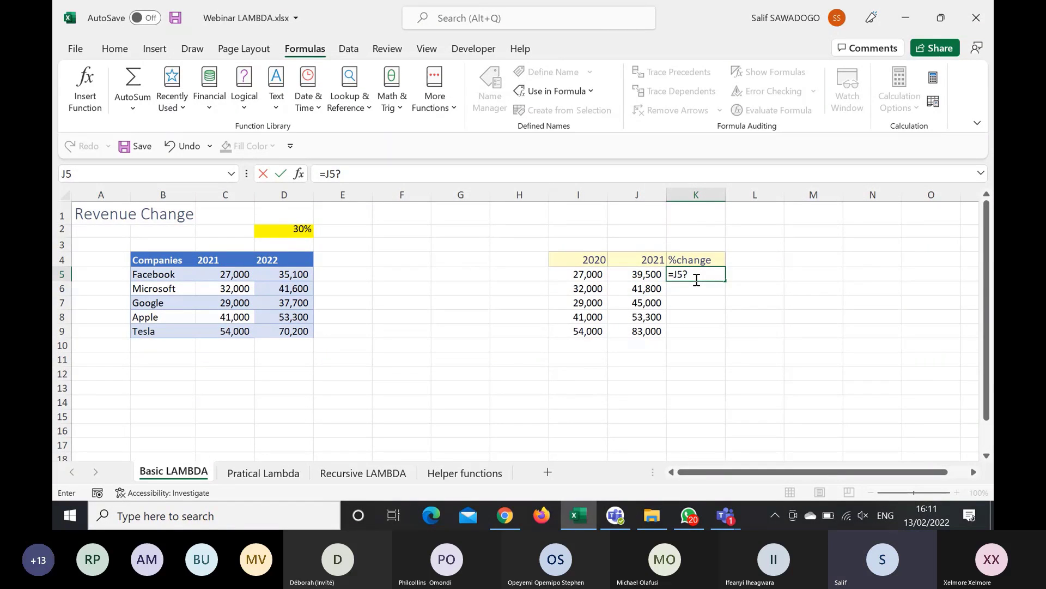
key("BackSpace")
type("/")
left_click(578, 274)
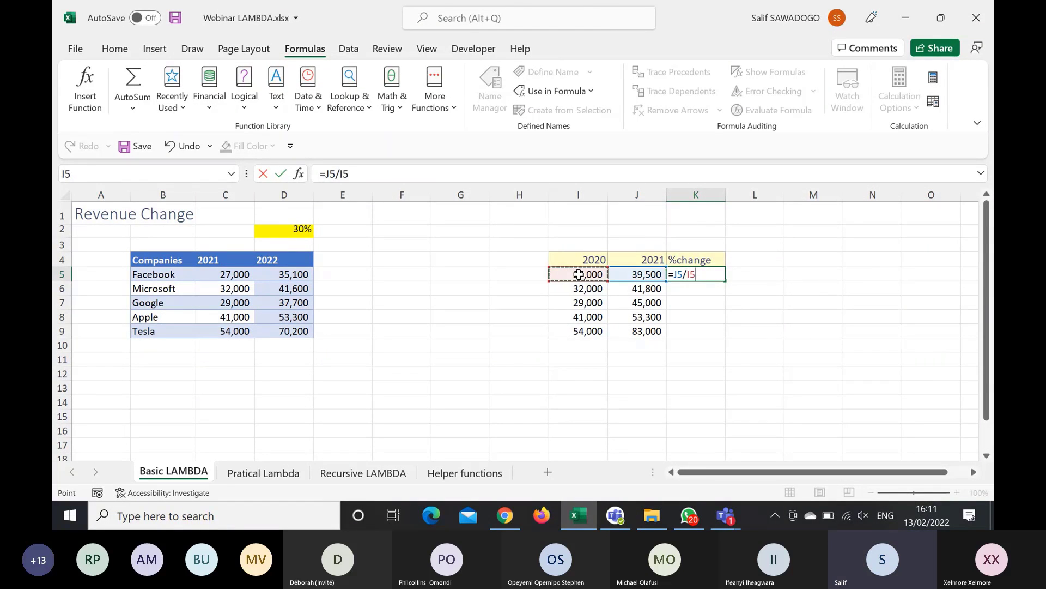
type("-1")
key("Return")
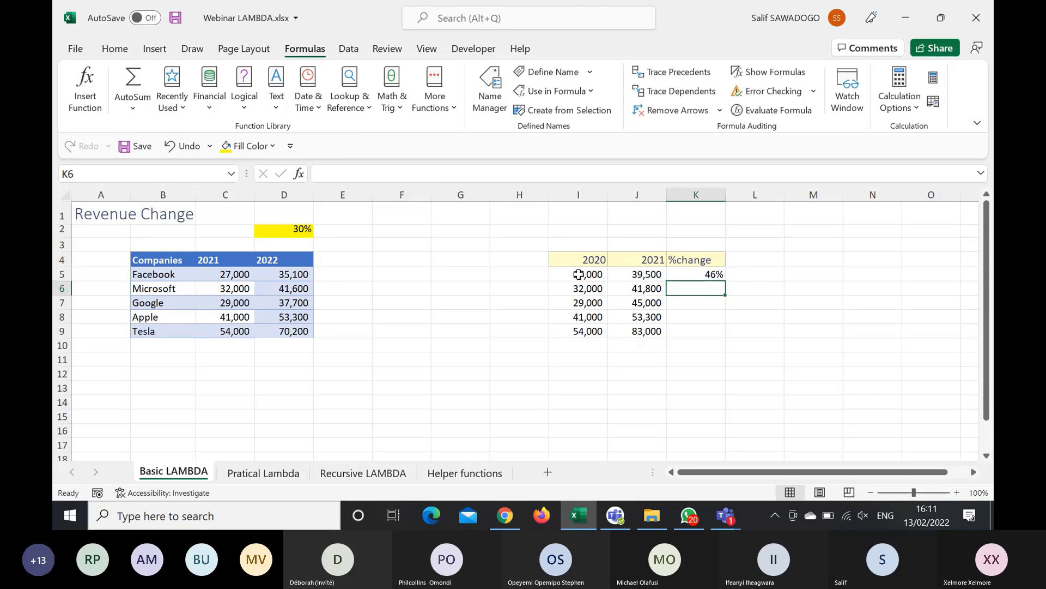
Step: Fill the %change formula from K5 down to K9
left_click(705, 274)
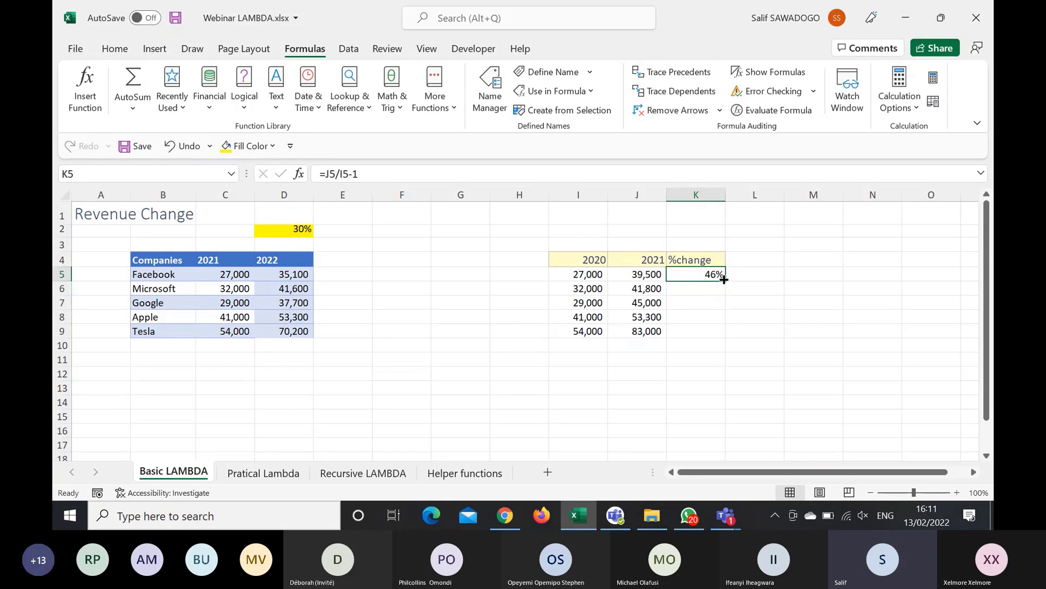
left_click_drag(723, 279, 728, 339)
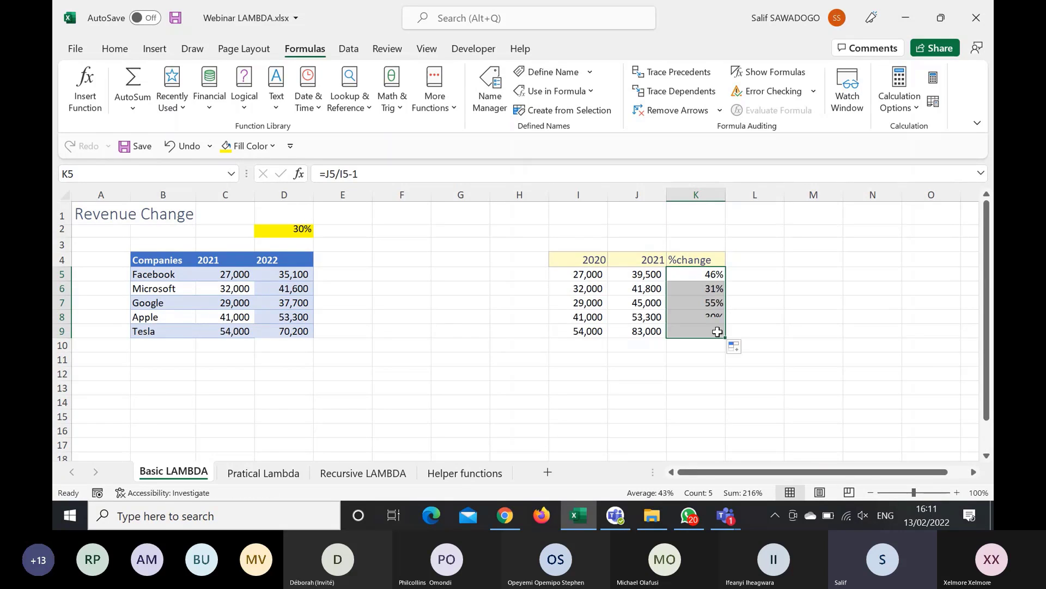
left_click(701, 273)
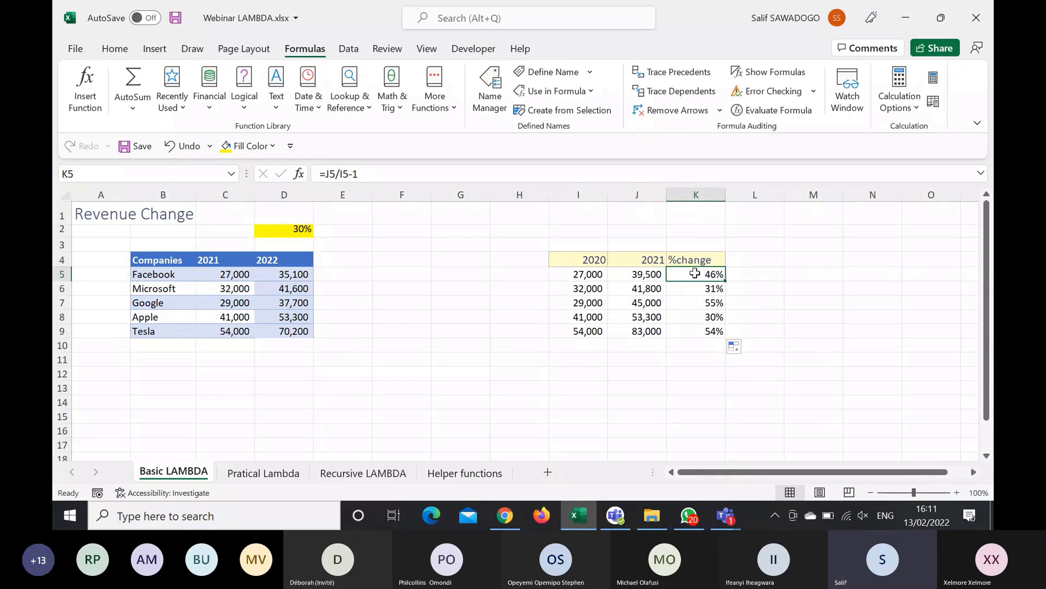
Step: Clear the %change formulas in K5:K9 and return to K5
left_click_drag(695, 273, 695, 327)
key("Delete")
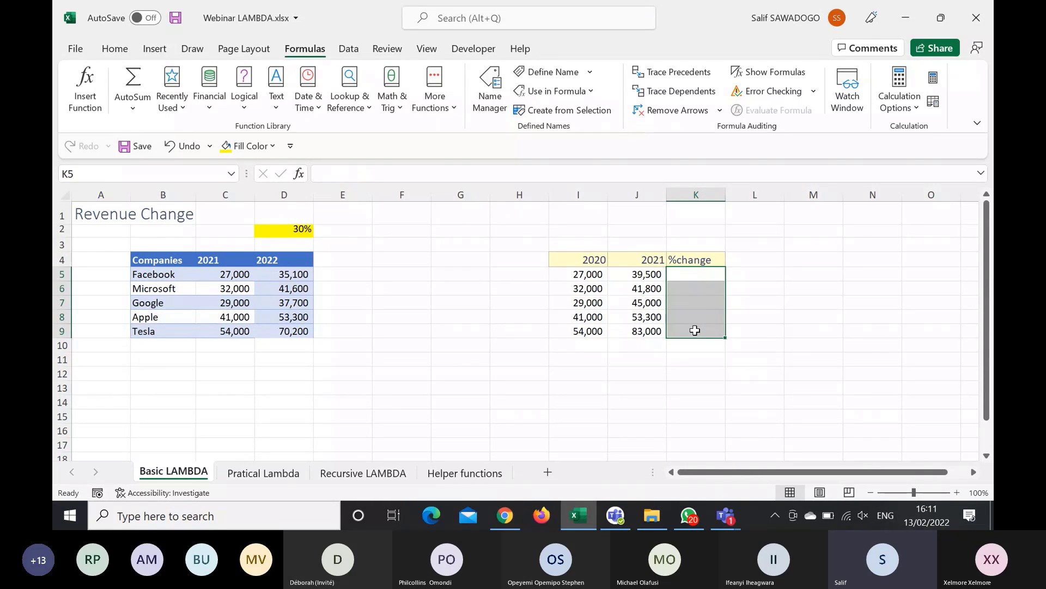
left_click(691, 278)
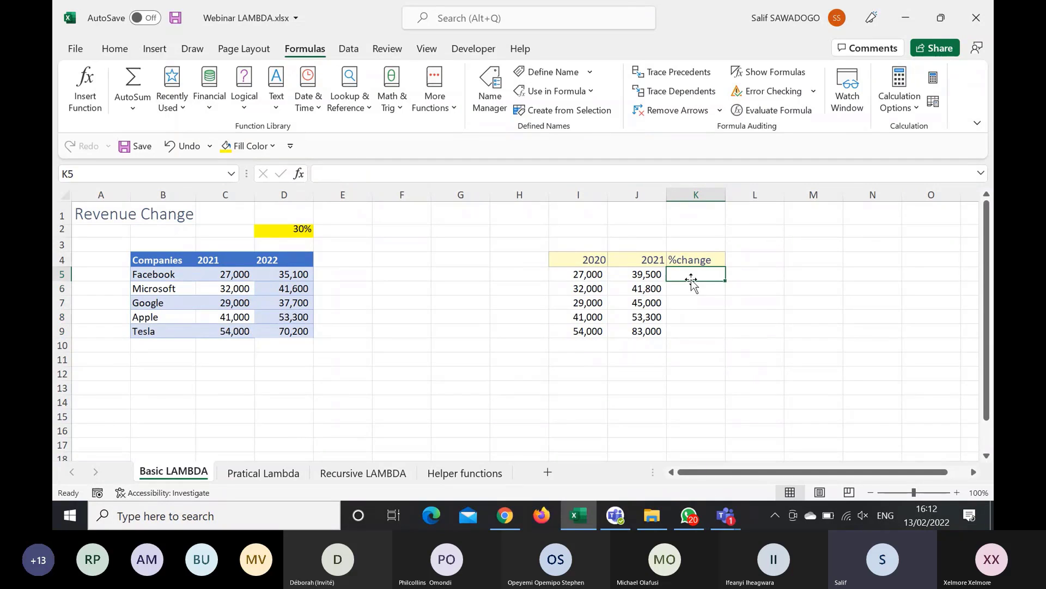
type("=la")
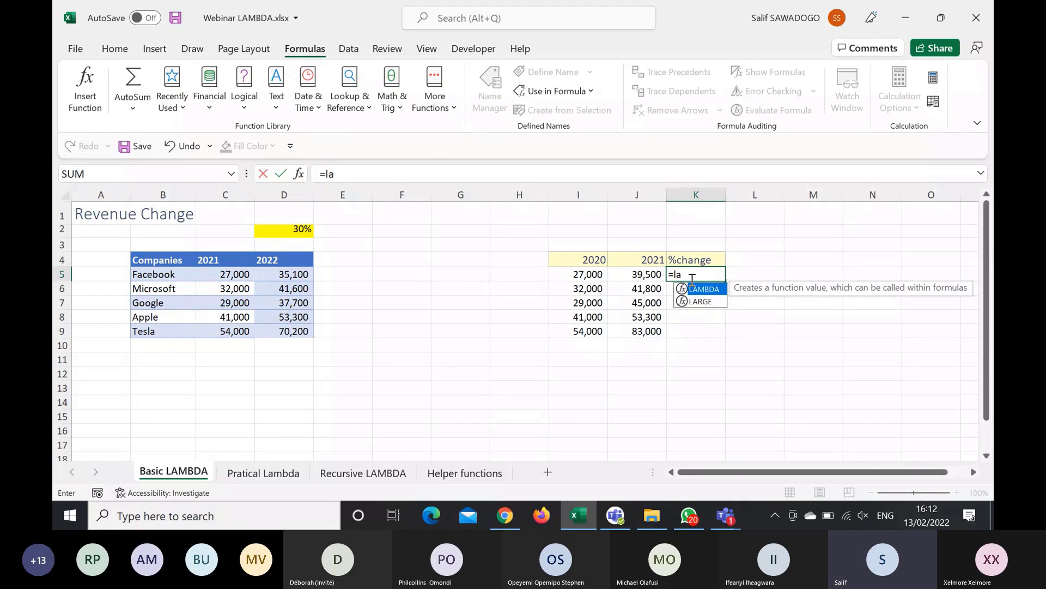
key("Tab")
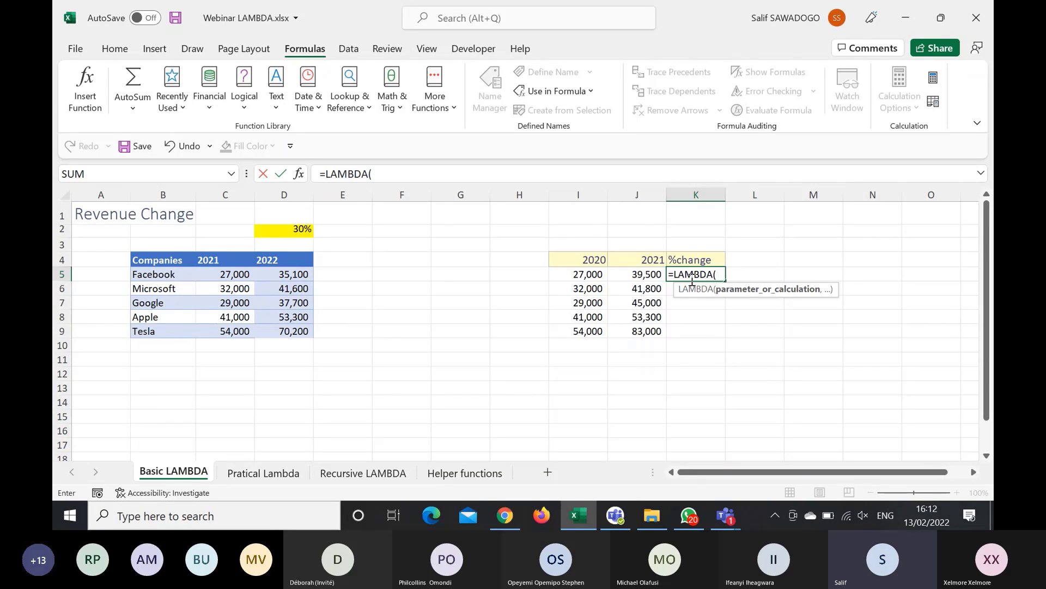
key("Escape")
Step: Undo the clearing of K5:K9 and examine the J5 and I5 references in K5's formula
key("ctrl+z")
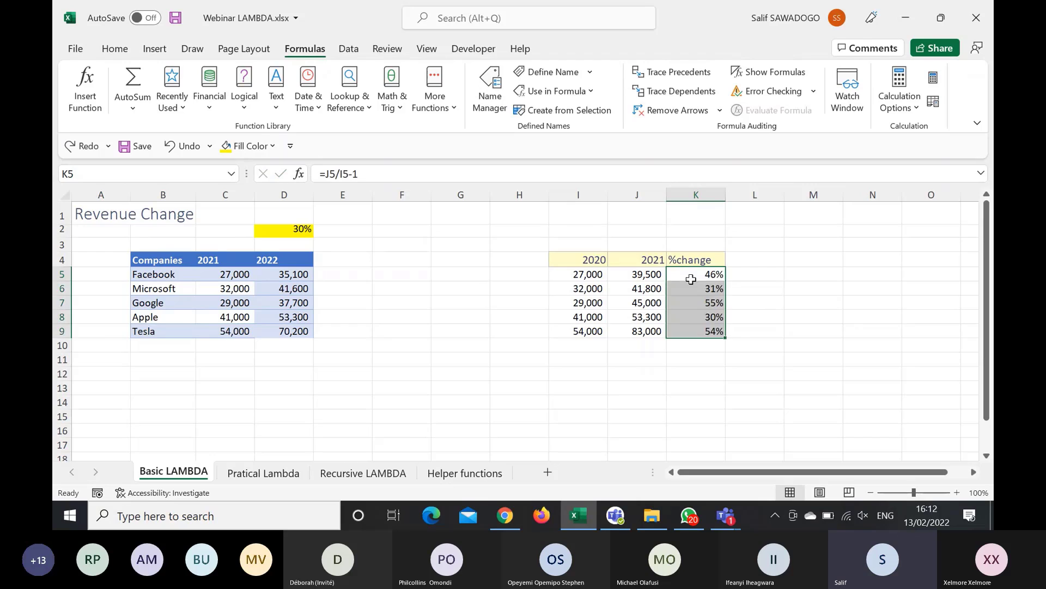
left_click(691, 279)
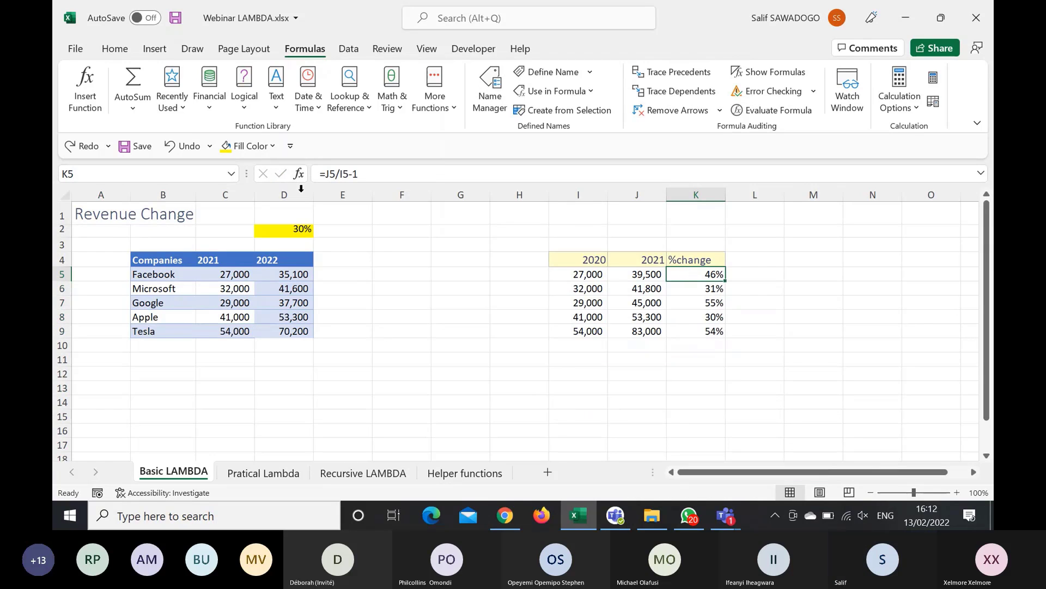
left_click(338, 172)
double_click(329, 173)
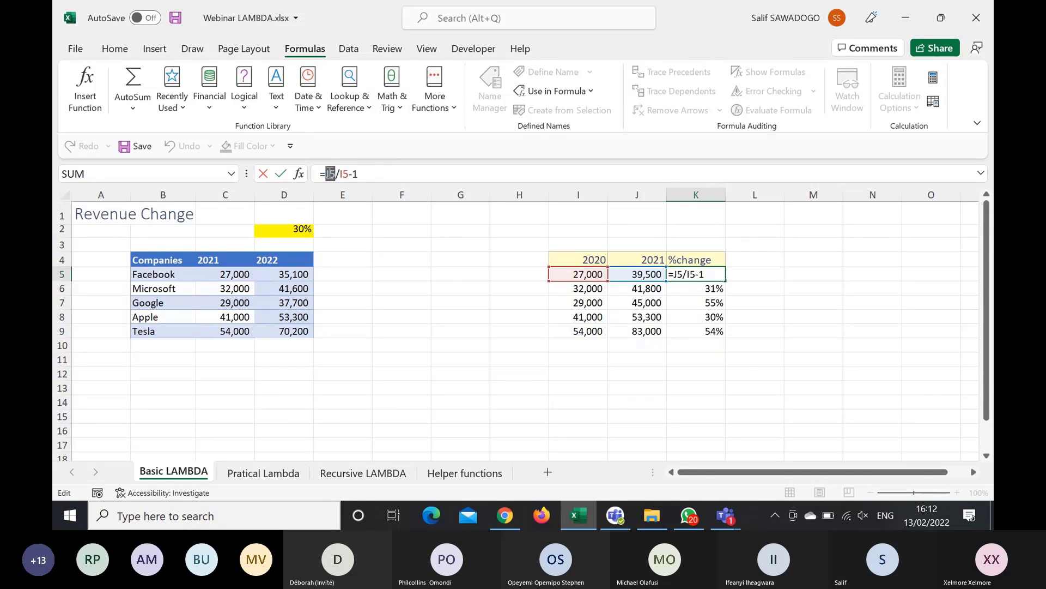
double_click(342, 174)
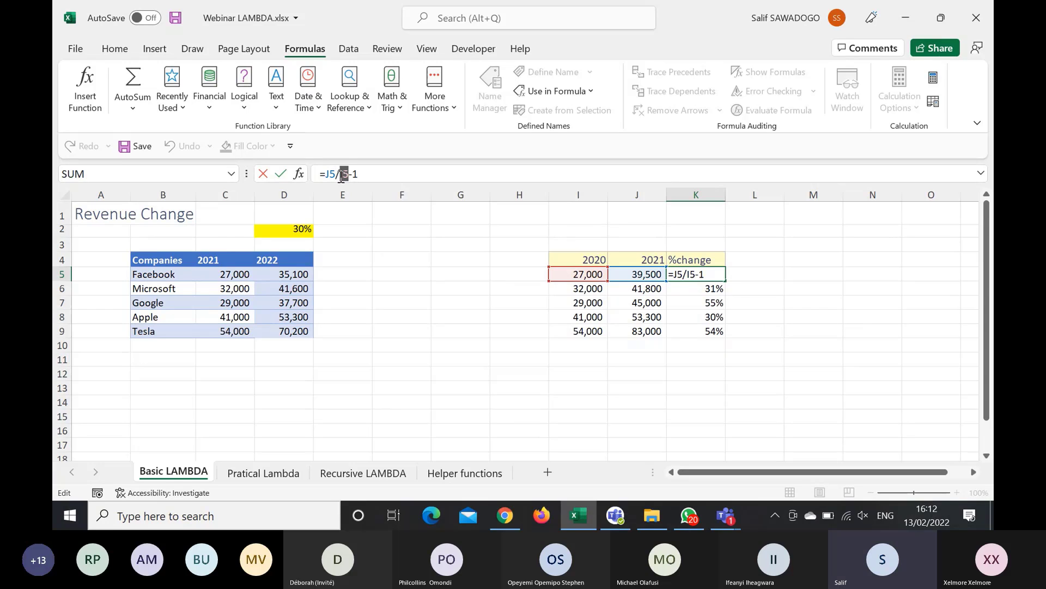
key("Escape")
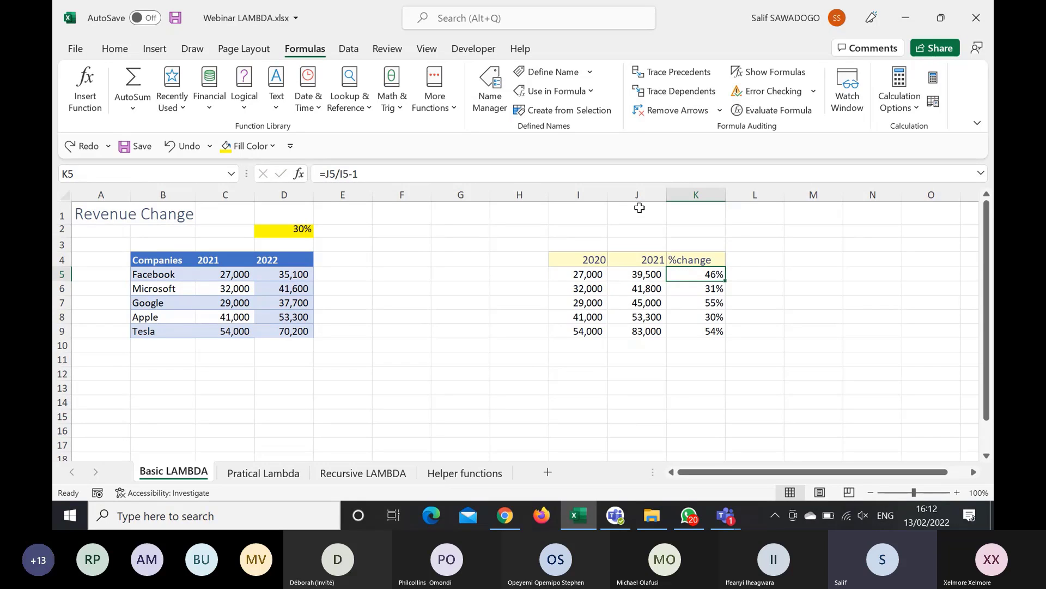
Step: Clear the restored %change formulas from K5:K9 and select K5
left_click_drag(712, 274, 713, 331)
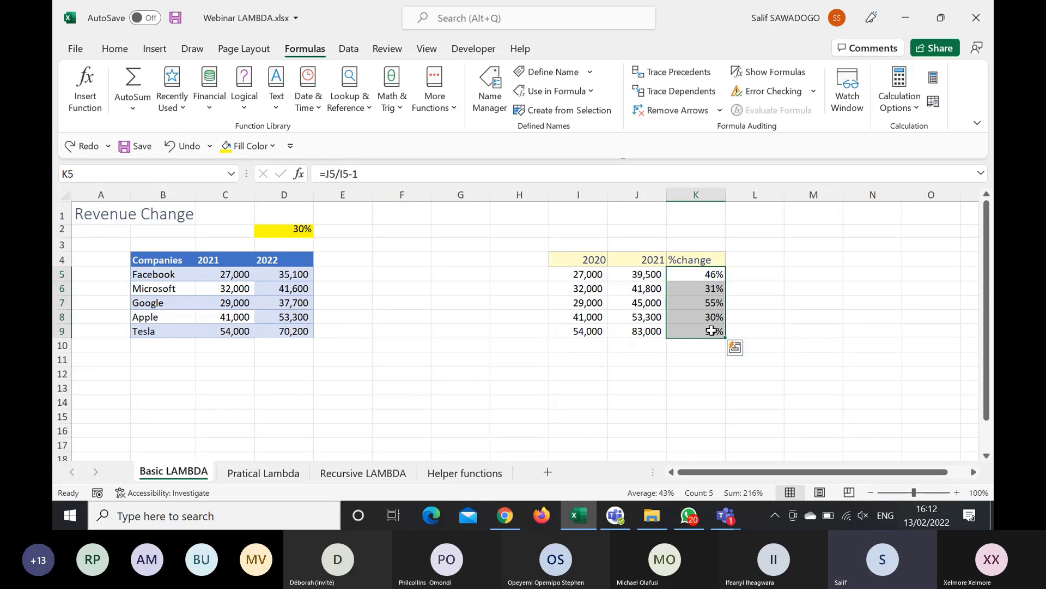
key("Delete")
left_click(676, 276)
Step: Enter the function =LAMBDA(End,Start,End/Start-1) in K5, keeping K5 selected
type("=la")
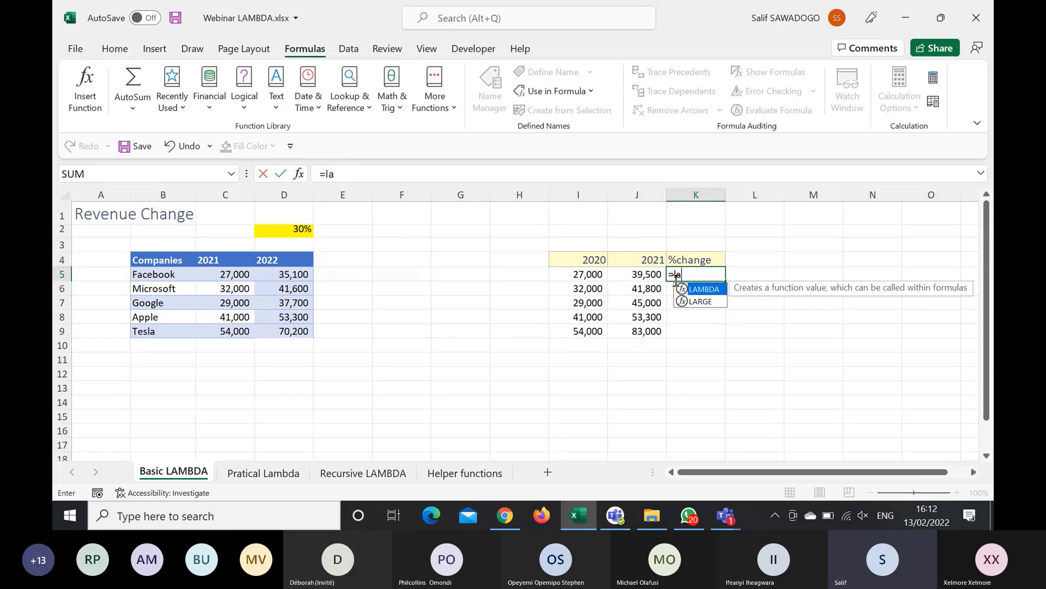
key("Tab")
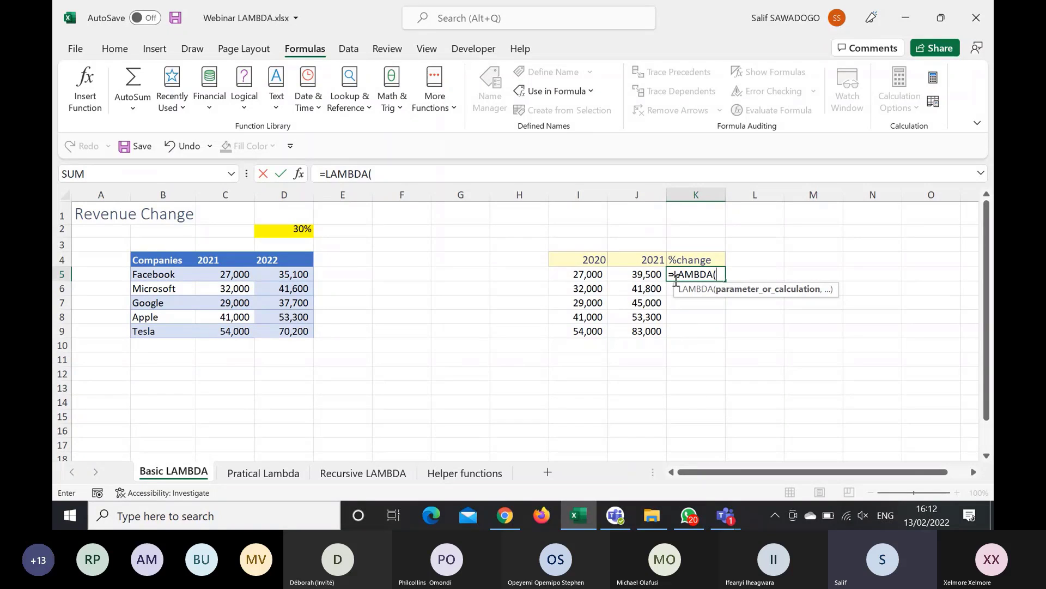
type("End,Start")
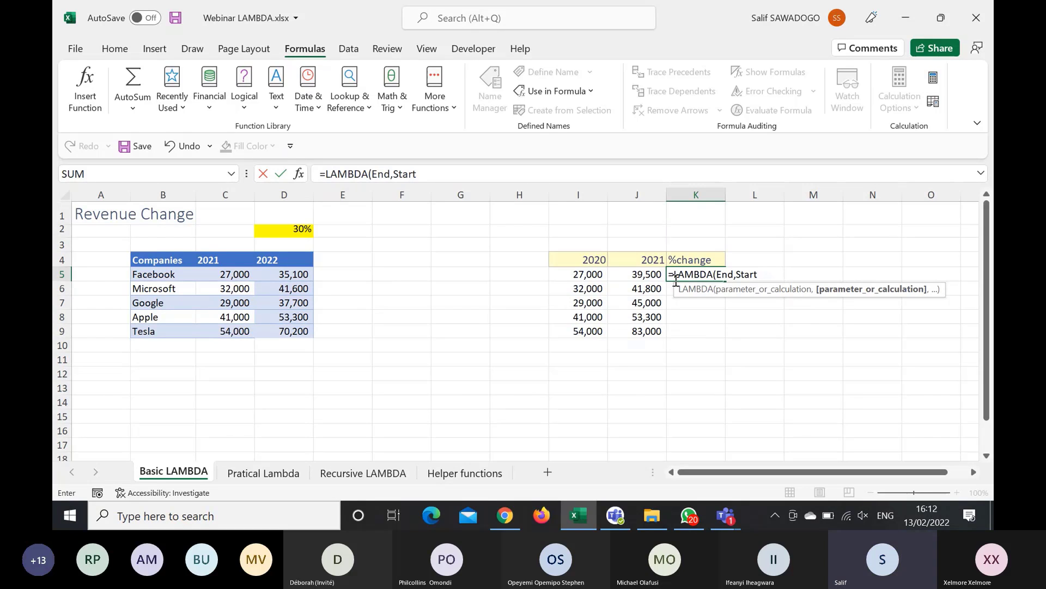
type(",")
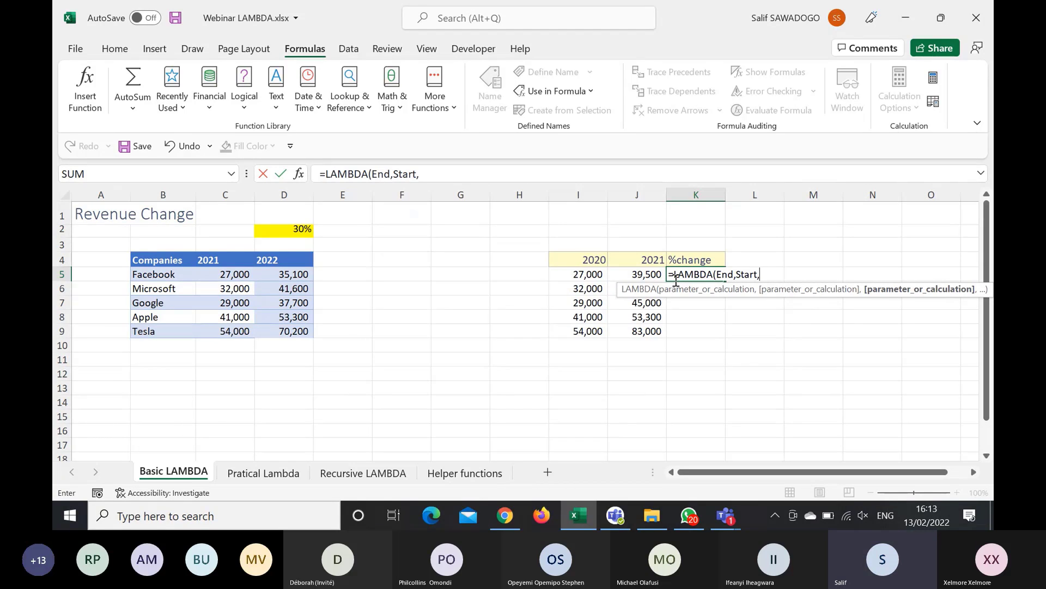
type("End")
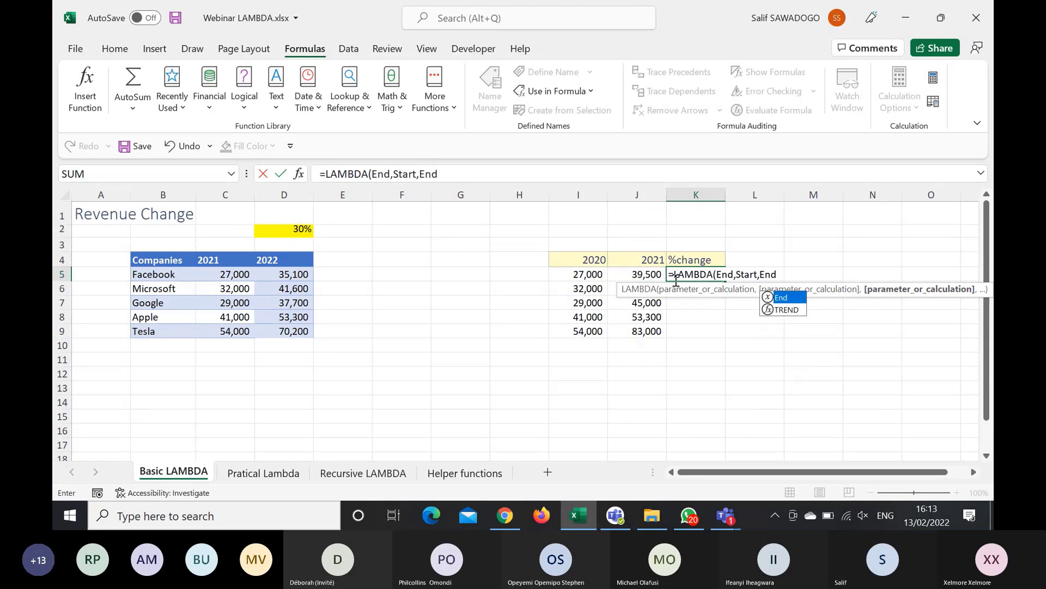
type("/St")
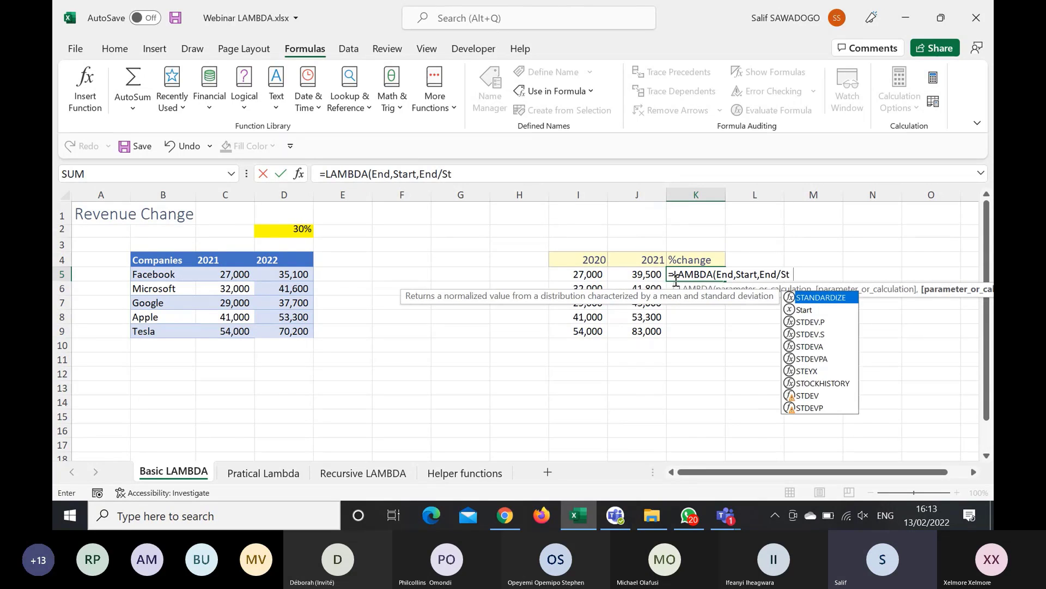
type("a")
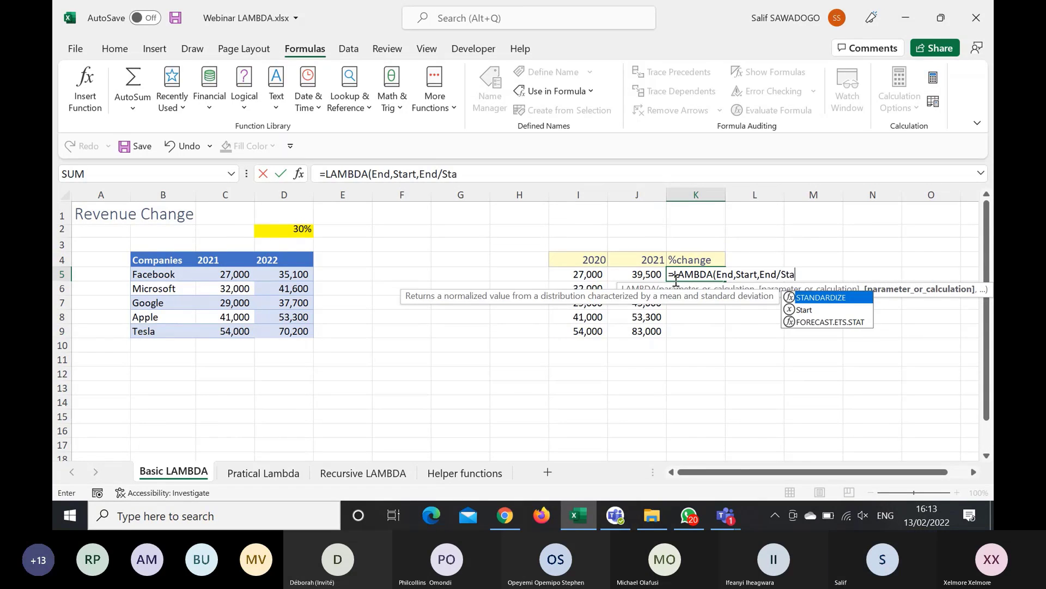
type("rt")
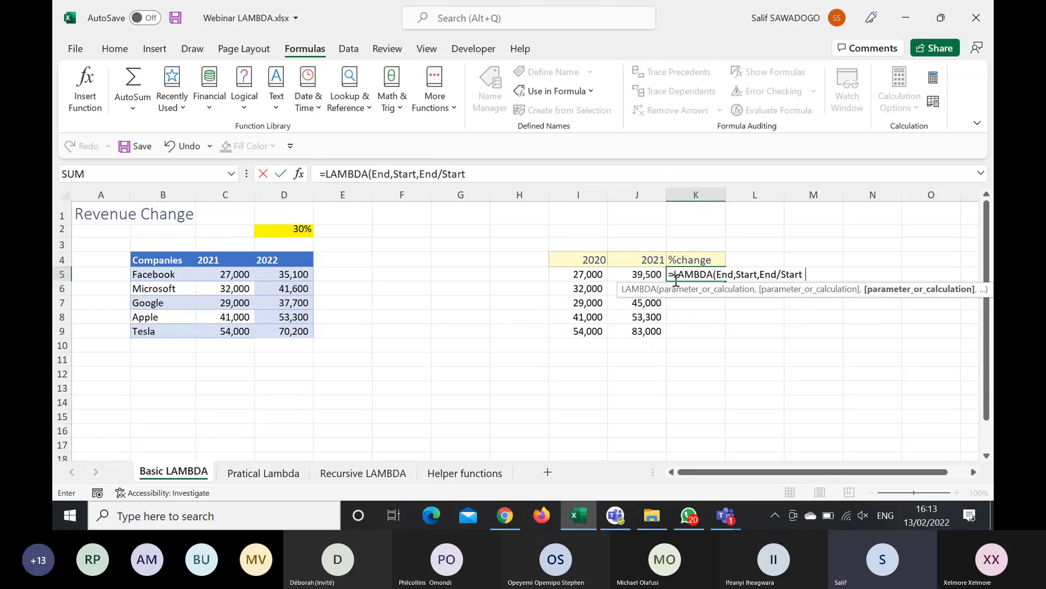
key("BackSpace")
type("-1)")
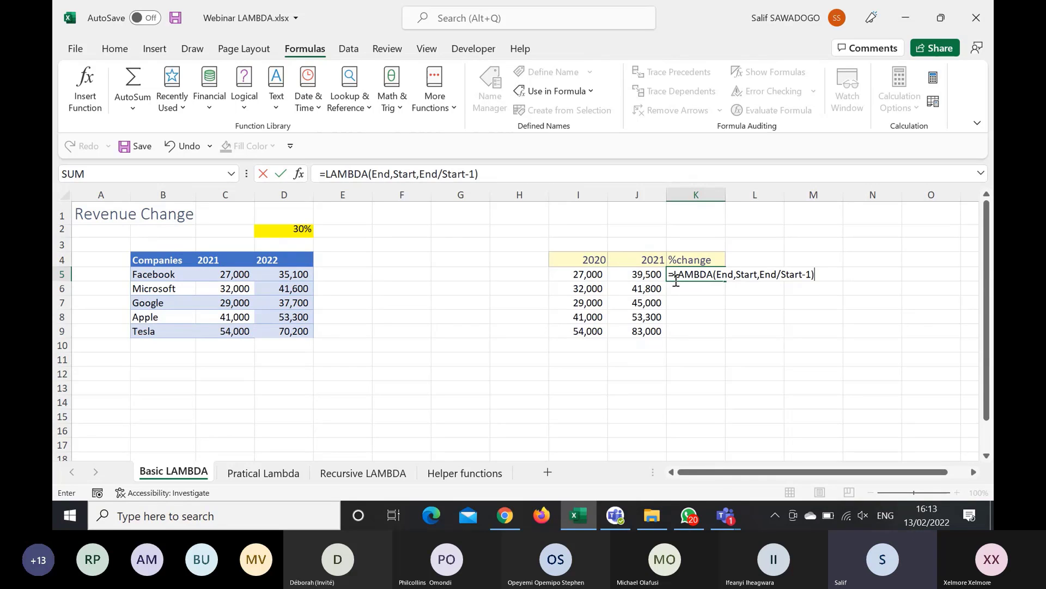
key("ctrl+Return")
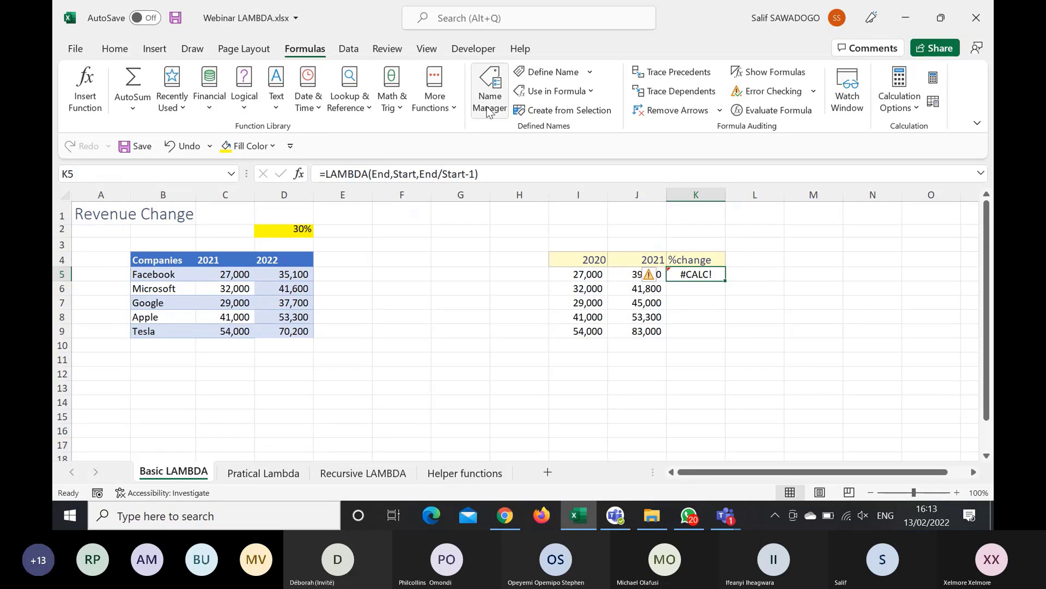
Step: Create a new defined name called pChange
left_click(553, 72)
left_click(606, 287)
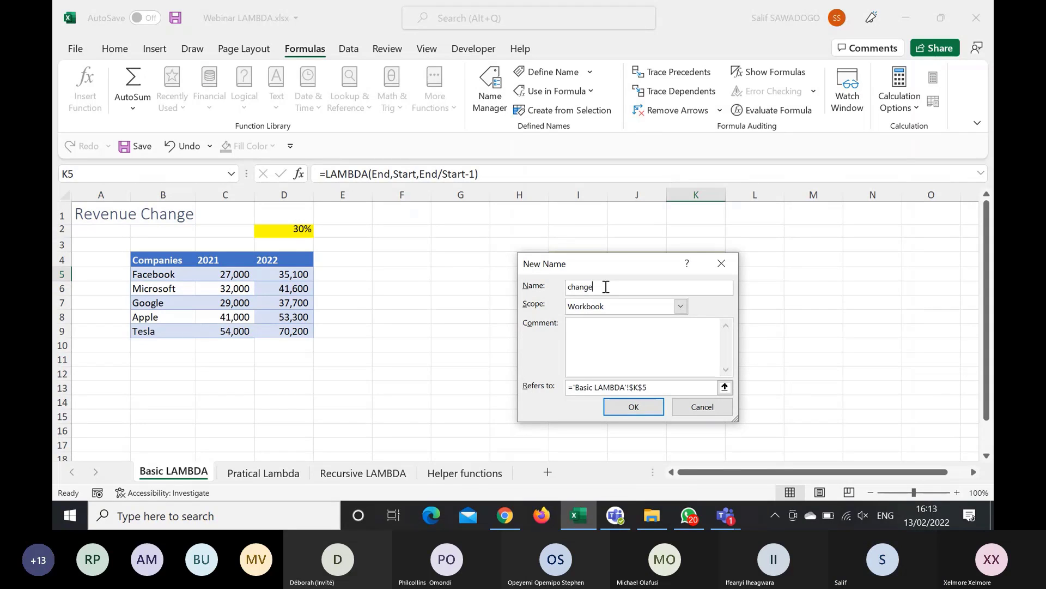
key("BackSpace")
key("BackSpace")
key("BackSpace")
key("BackSpace")
key("BackSpace")
key("BackSpace")
type("Pc")
key("BackSpace")
key("BackSpace")
type("pCha")
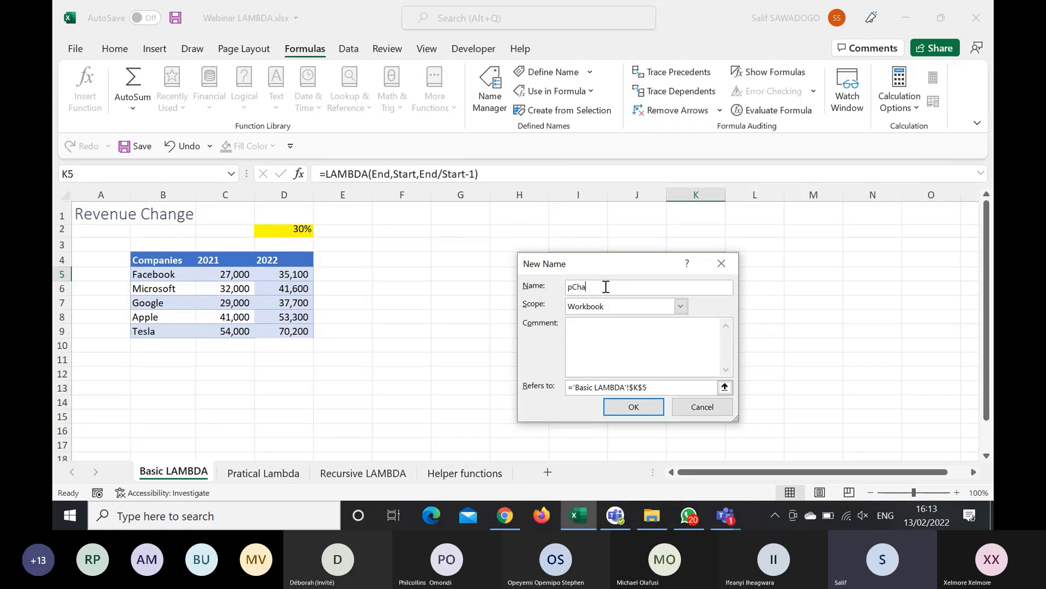
type("nge")
Step: Make pChange refer to =LAMBDA(End,Start,End/Start-1) and save the name
left_click_drag(654, 388, 549, 390)
type("=LAMBDA(End,Start,End/Start-1)")
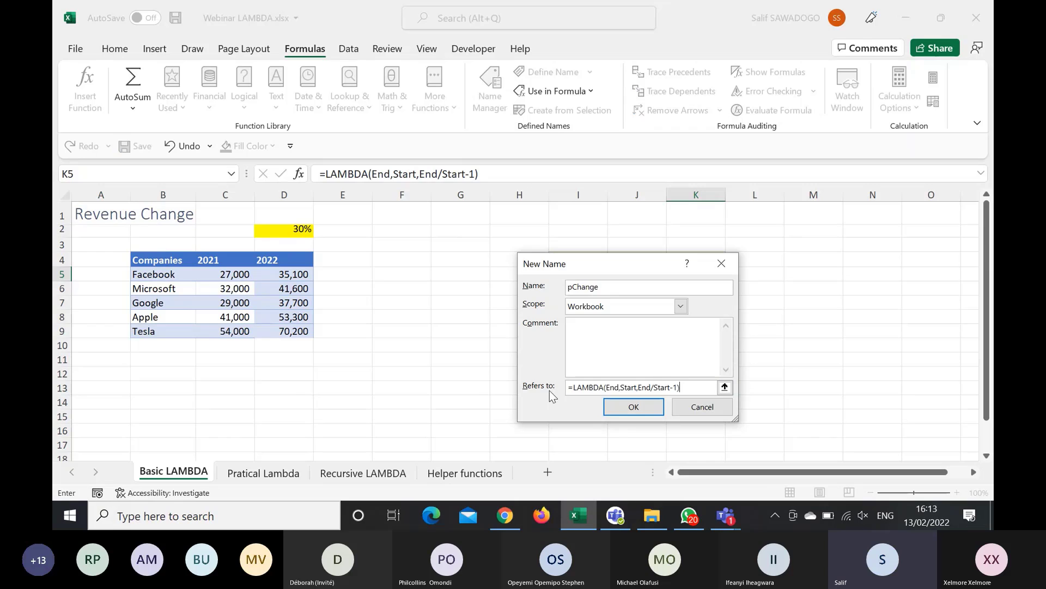
left_click(634, 407)
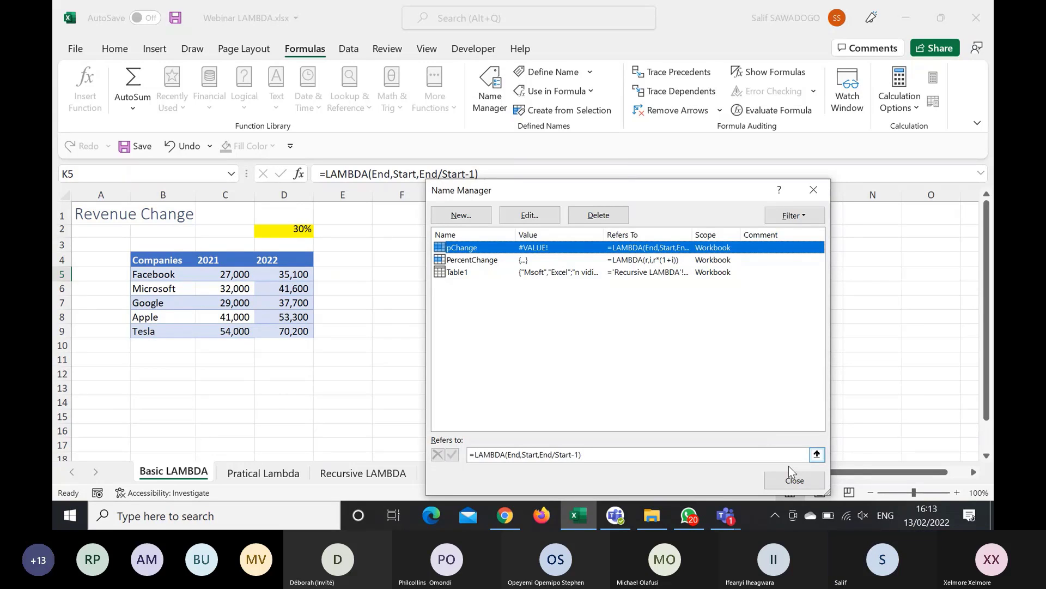
left_click(795, 480)
Step: Replace K5's contents with the formula =pChange(J5,I5)
type("=pChange(")
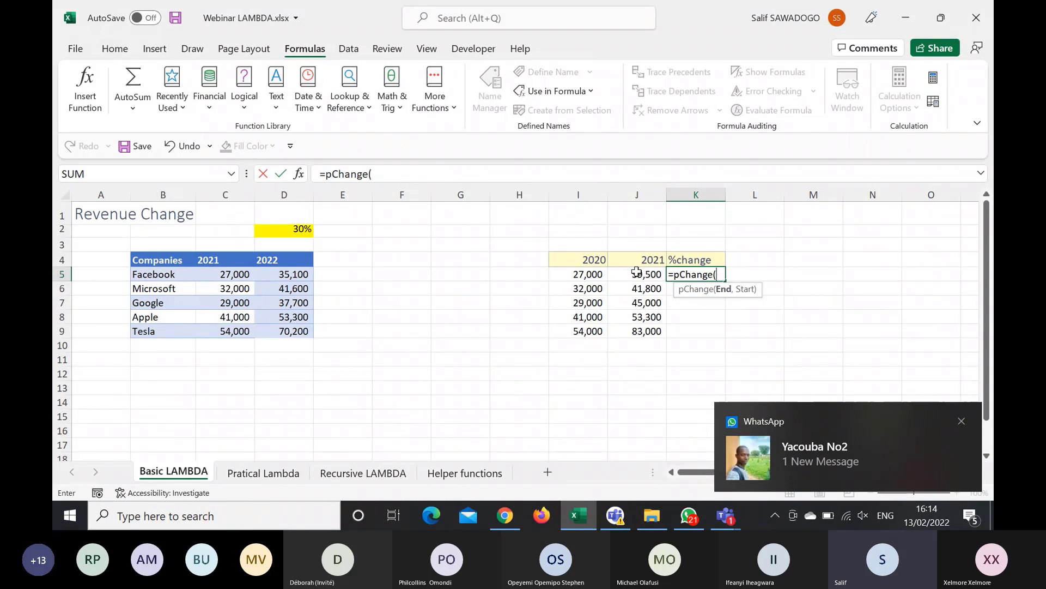
left_click(637, 272)
type(",")
left_click(592, 274)
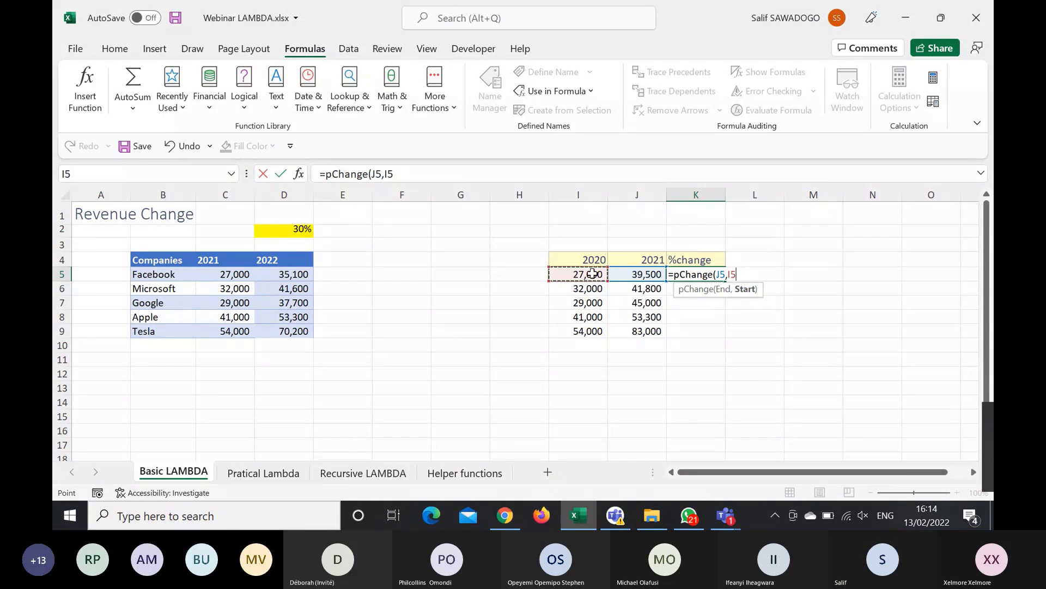
type(")")
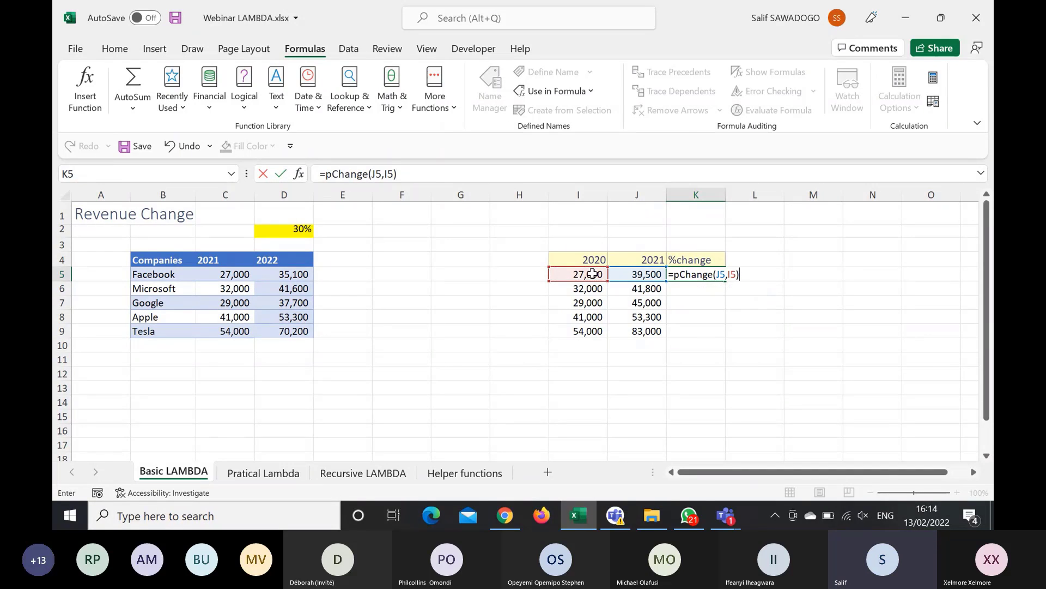
key("Return")
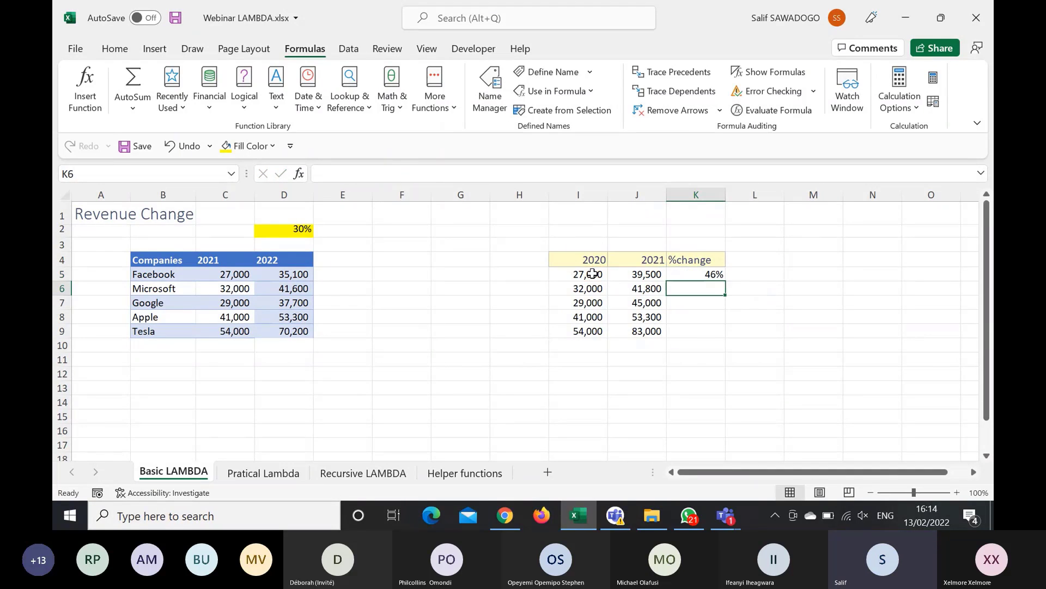
Step: Fill the pChange formula from K5 down to K9
left_click(714, 274)
left_click_drag(725, 280, 711, 333)
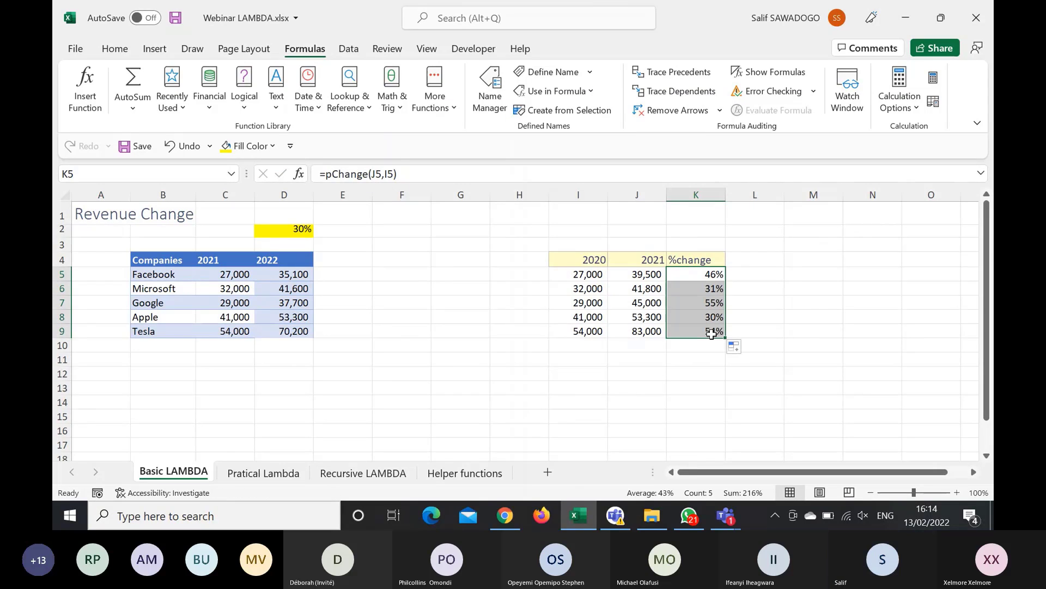
left_click(568, 342)
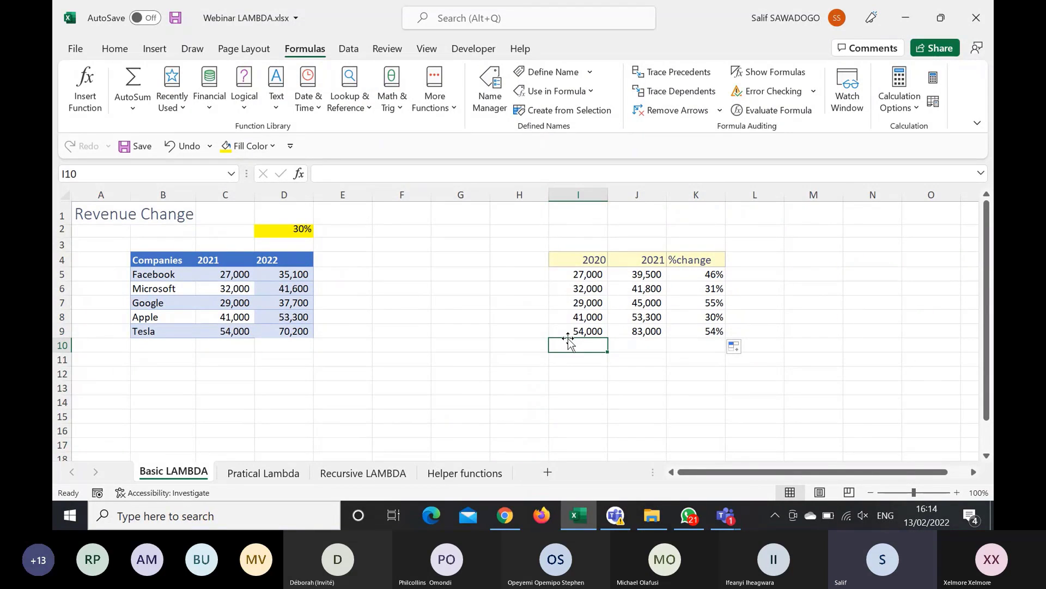
Step: Go to the Pratical Lambda sheet and examine its App and Revenue columns
left_click(256, 473)
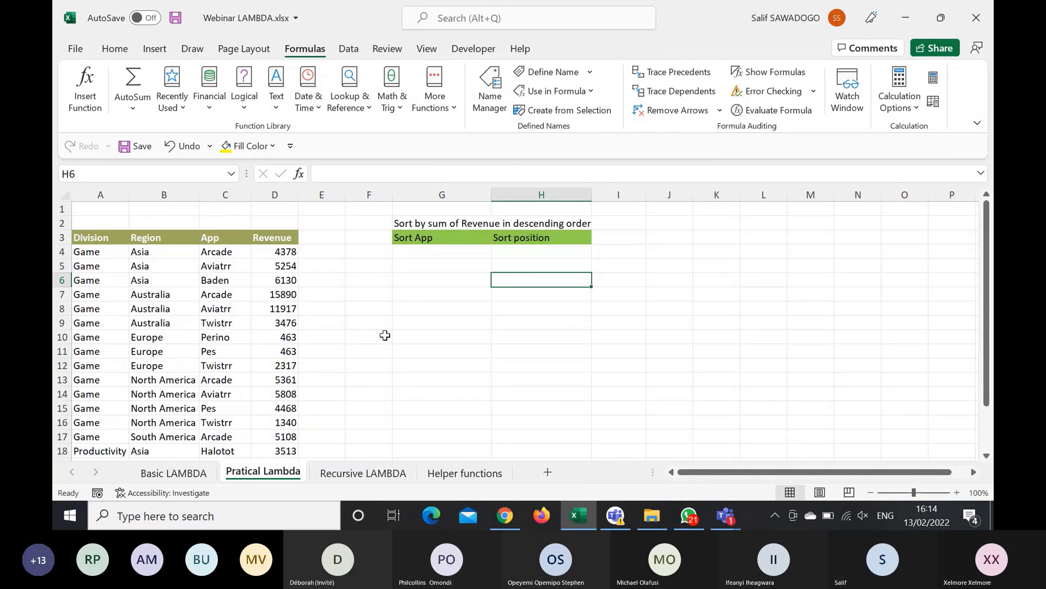
left_click(231, 324)
left_click(261, 323)
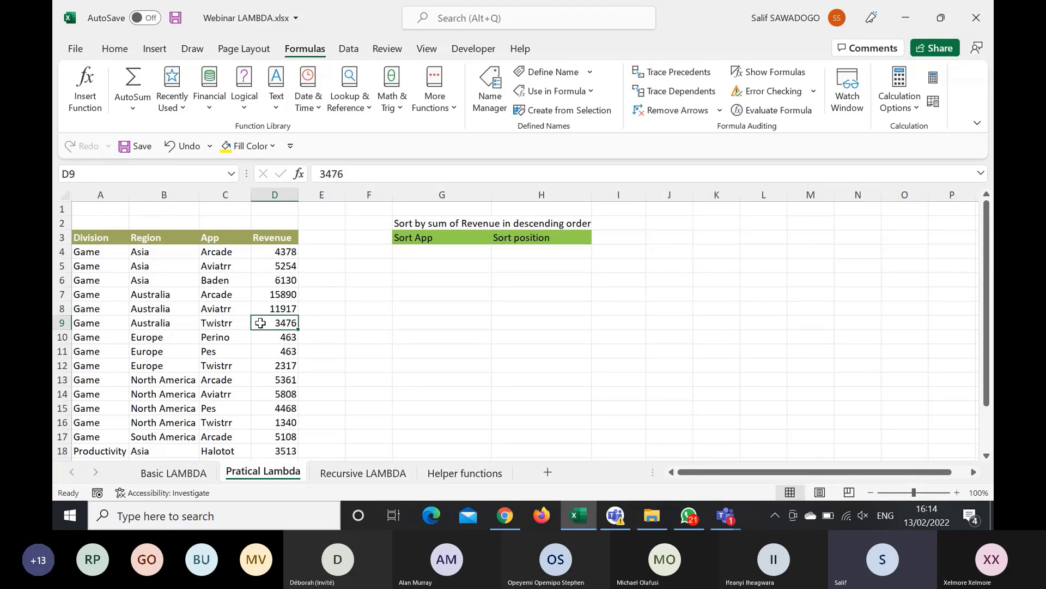
left_click_drag(231, 255, 234, 456)
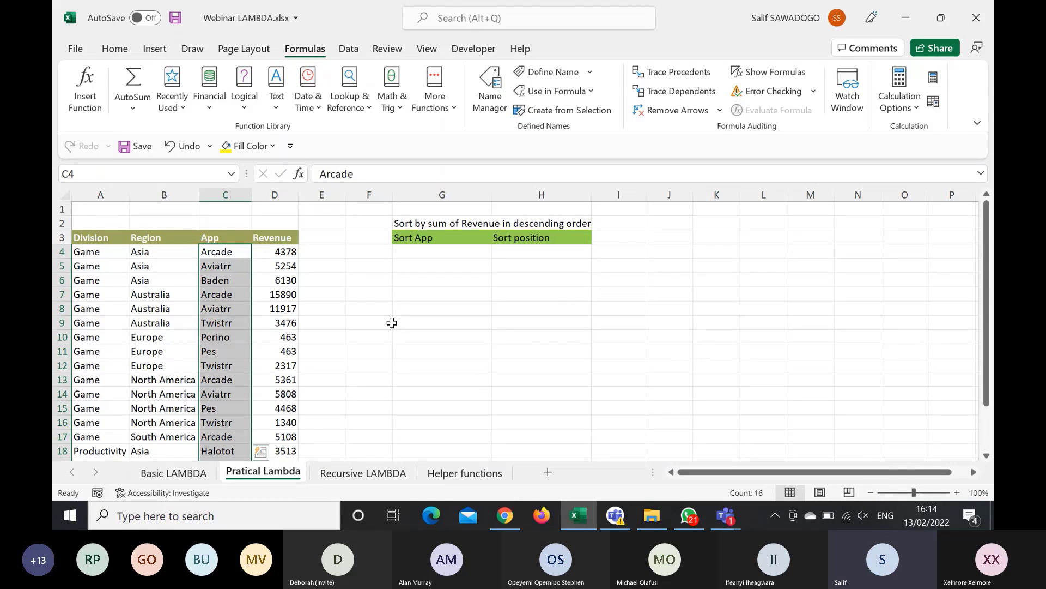
left_click_drag(275, 251, 286, 447)
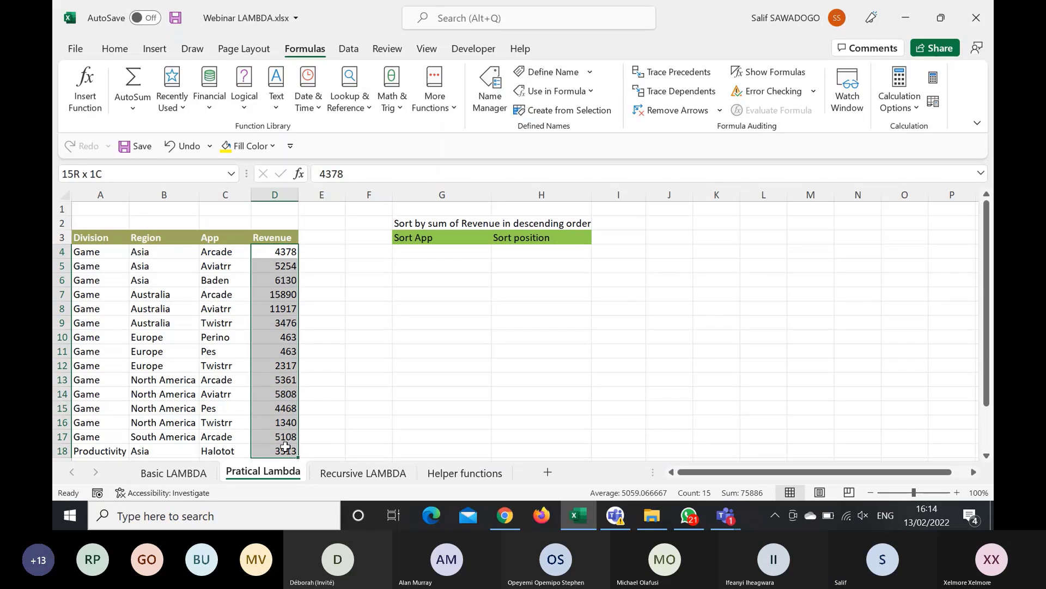
left_click_drag(227, 253, 229, 408)
left_click(522, 284)
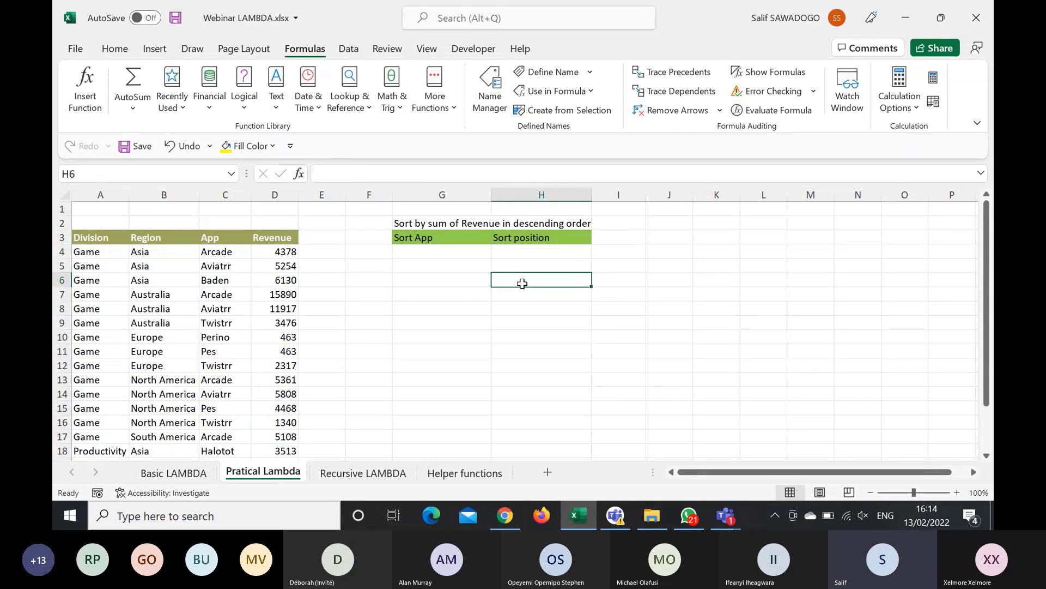
Step: Start a SUMIFS formula in H5 with D4:D22 as the sum range and C4:C22 as the first criteria range
left_click(510, 263)
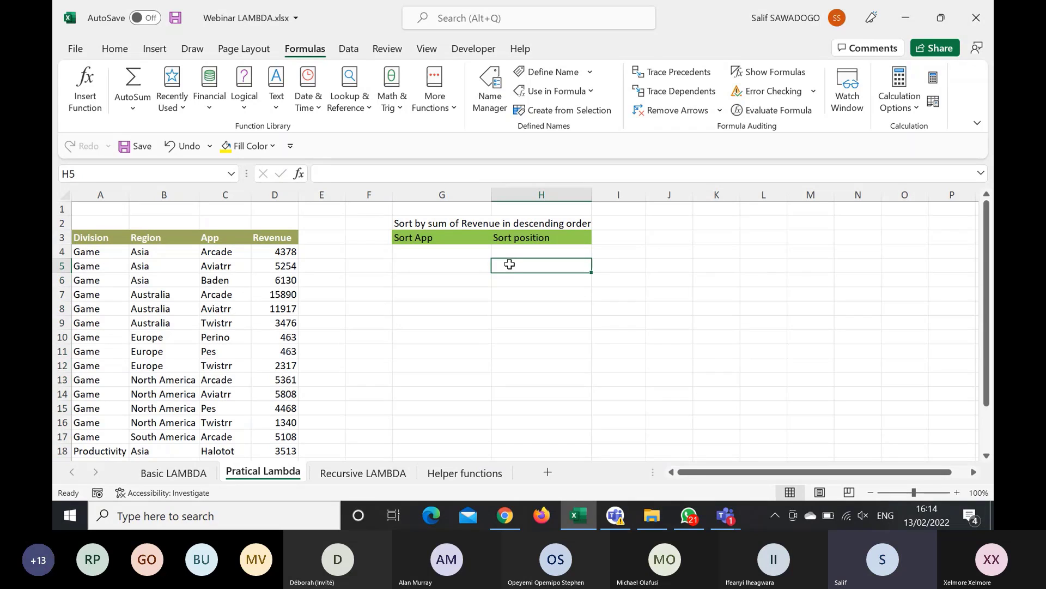
type("=su")
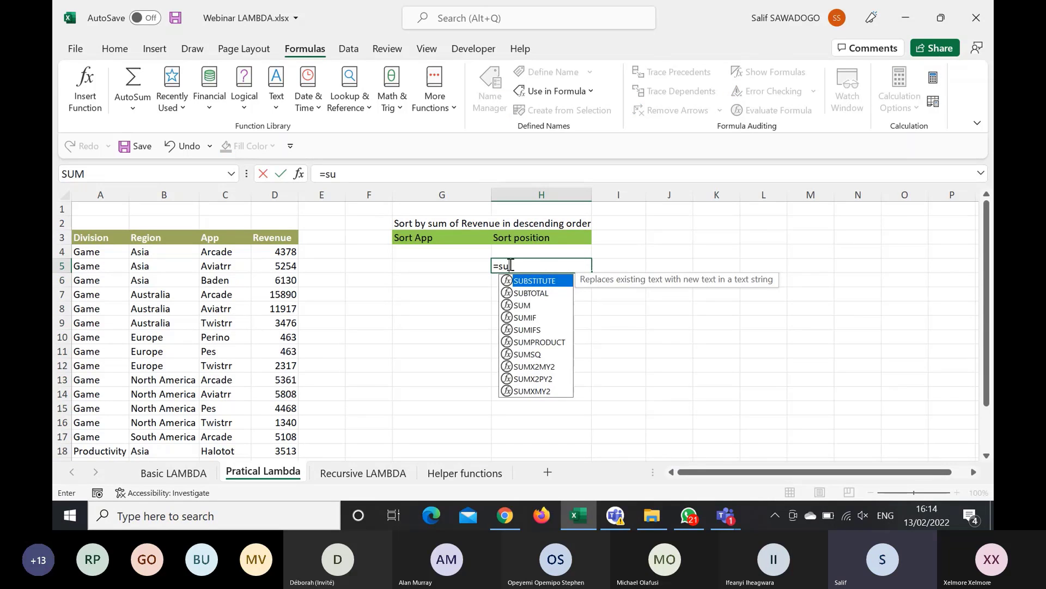
type("mifs")
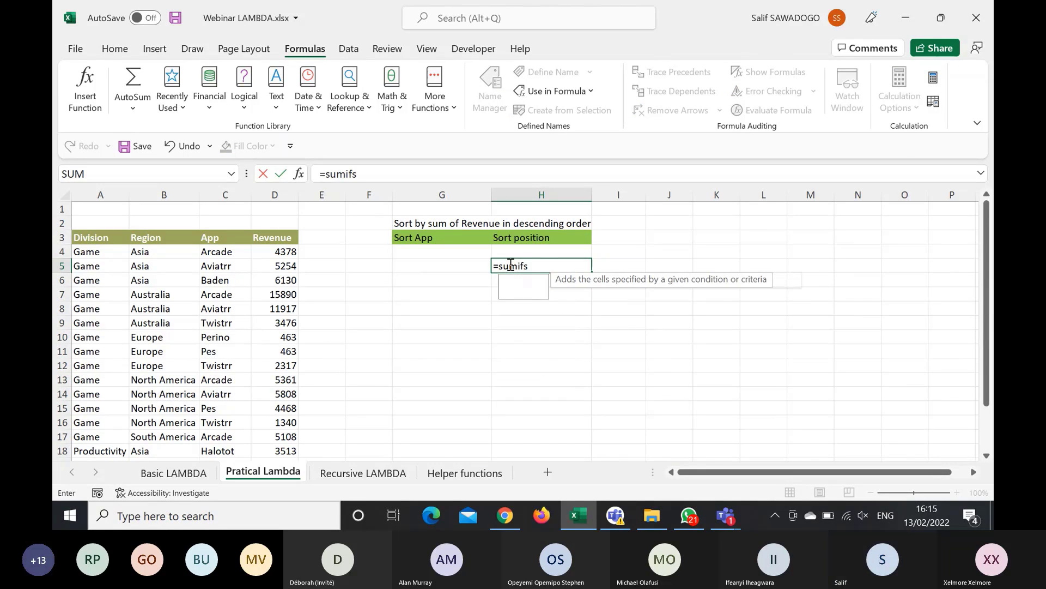
key("Tab")
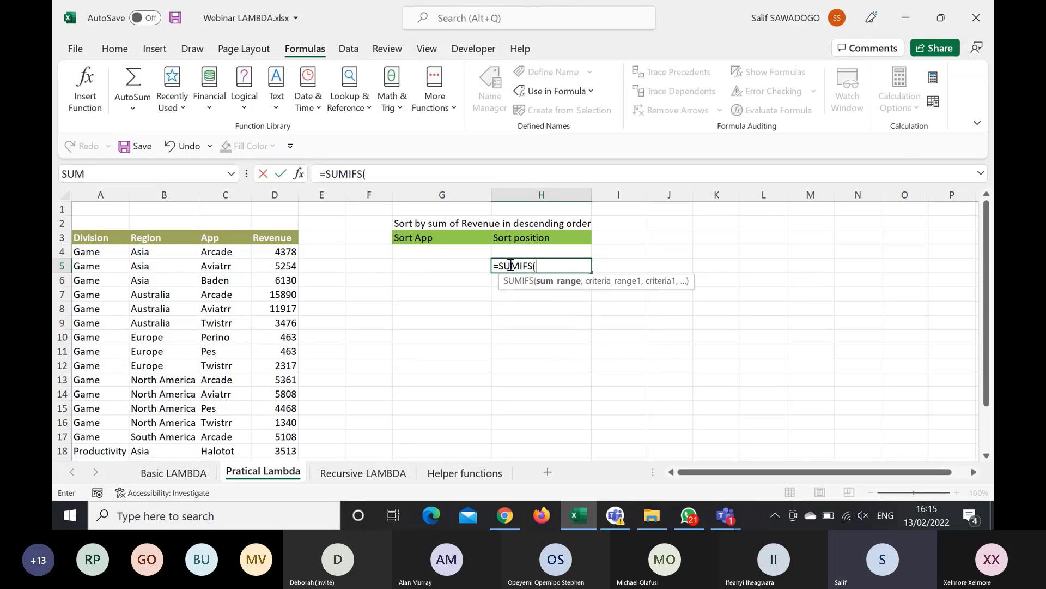
left_click(286, 251)
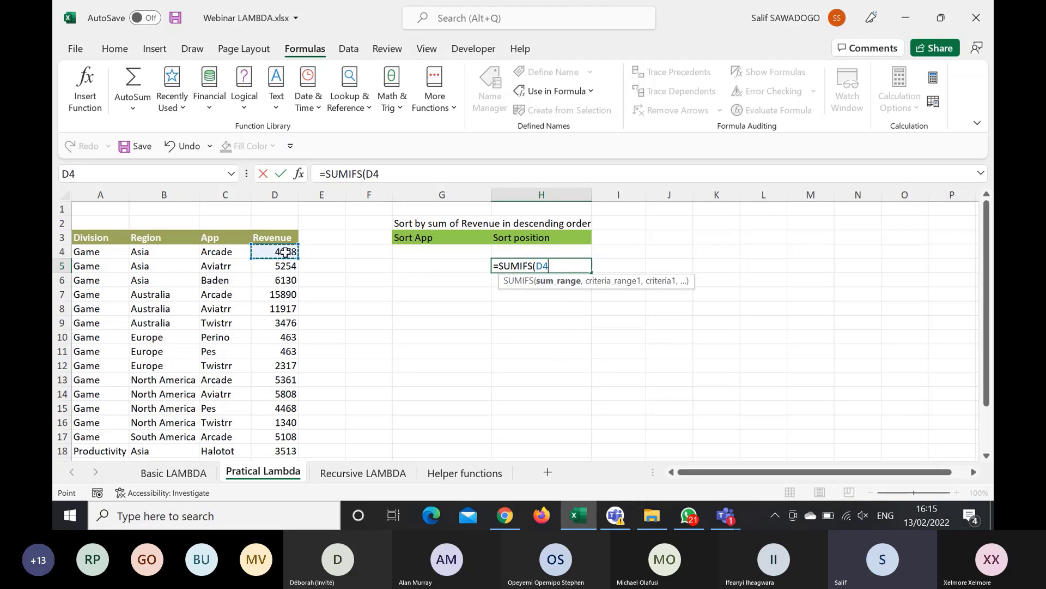
left_click_drag(285, 251, 286, 458)
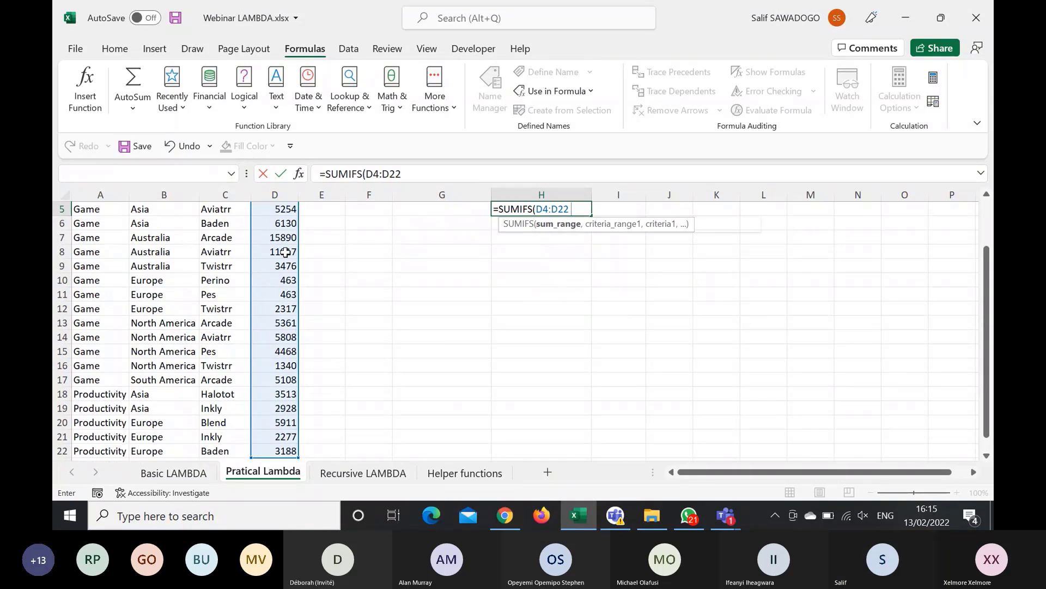
type(",")
scroll(286, 252, "up", 2)
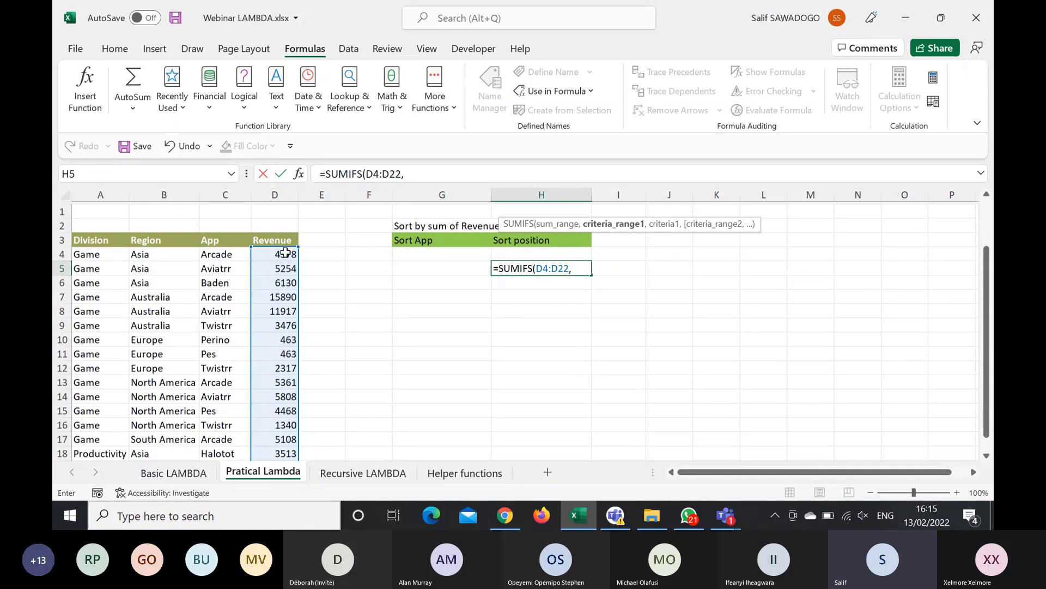
left_click(220, 251)
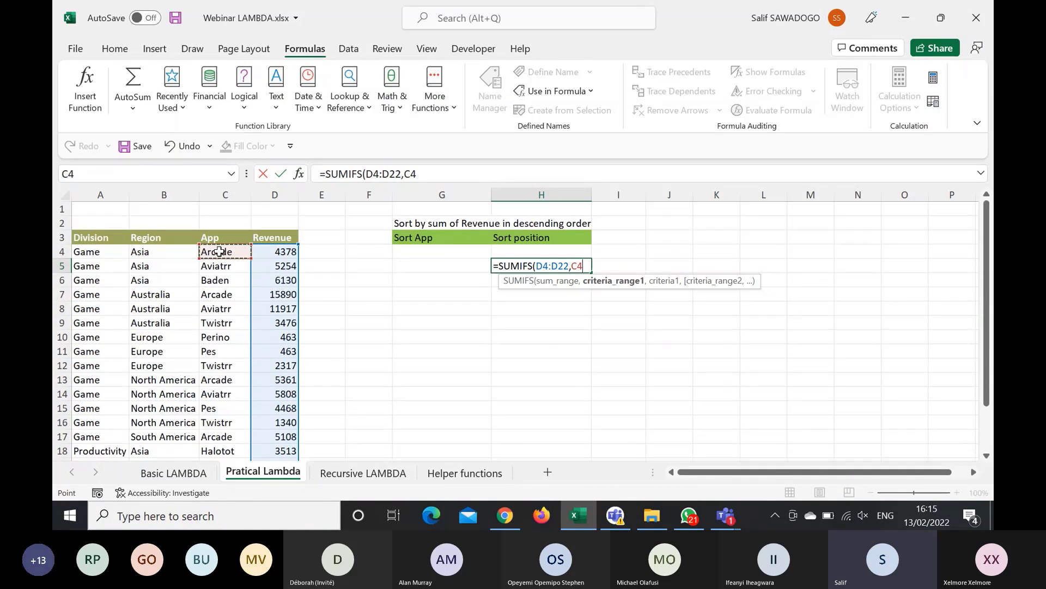
key("ctrl+shift+Down")
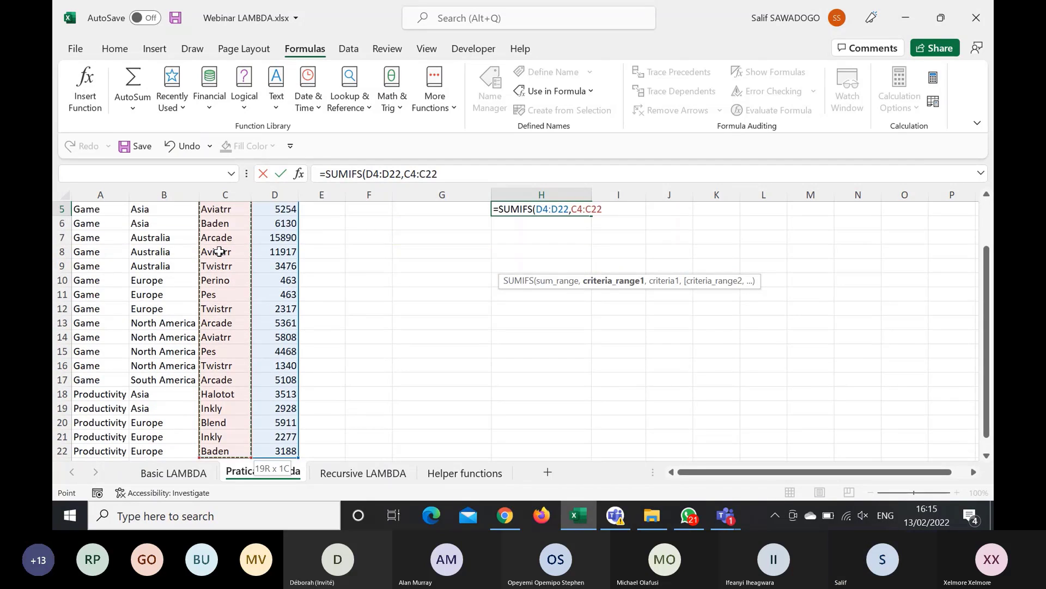
type(",")
scroll(376, 231, "up", 2)
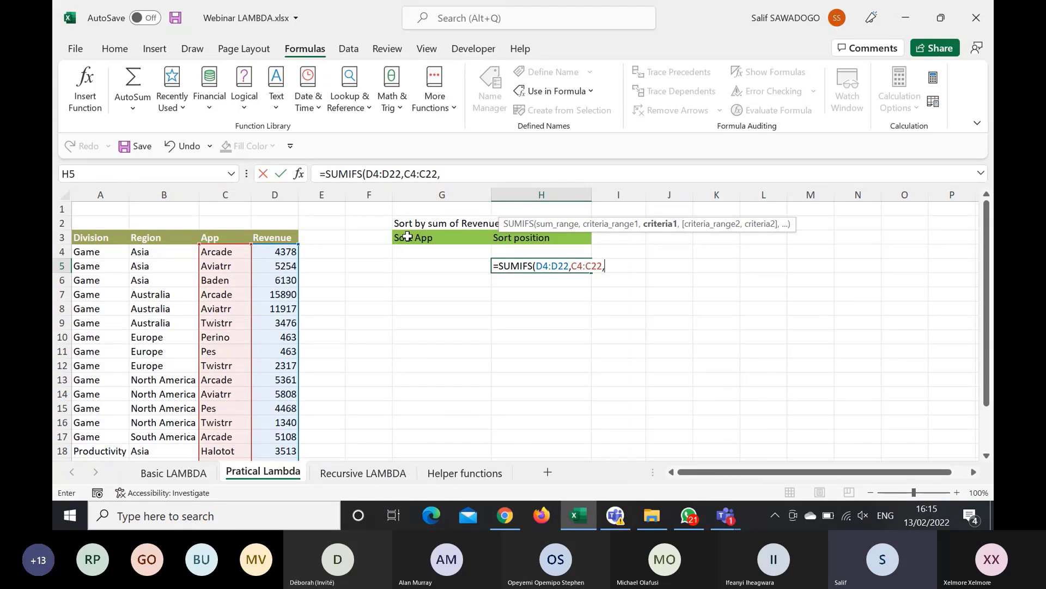
Step: Use UNIQUE(C4:C22) as the SUMIFS criteria in H5 and enter the completed formula
type("un")
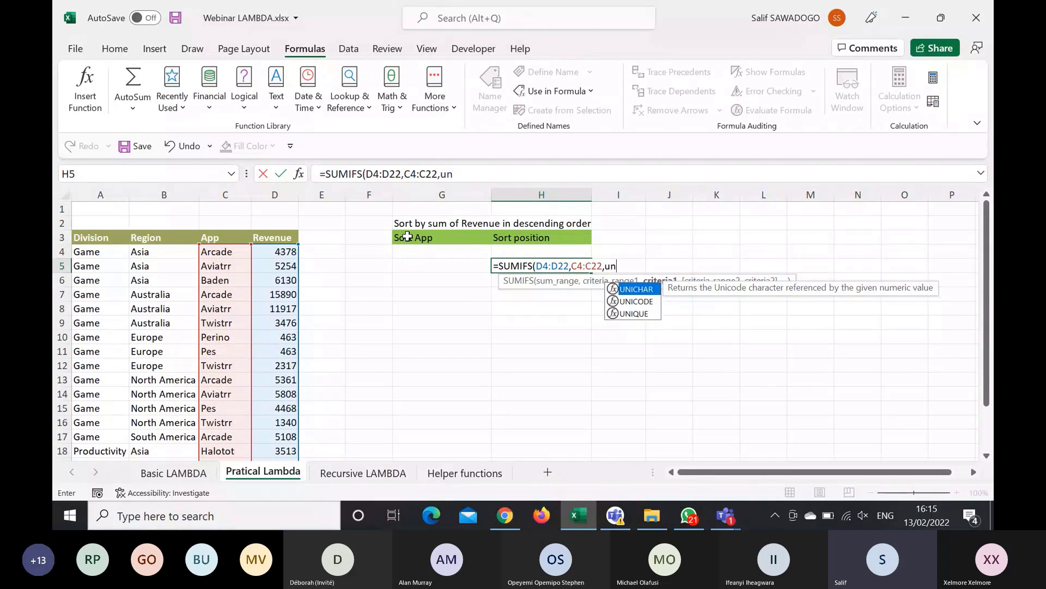
type("iq")
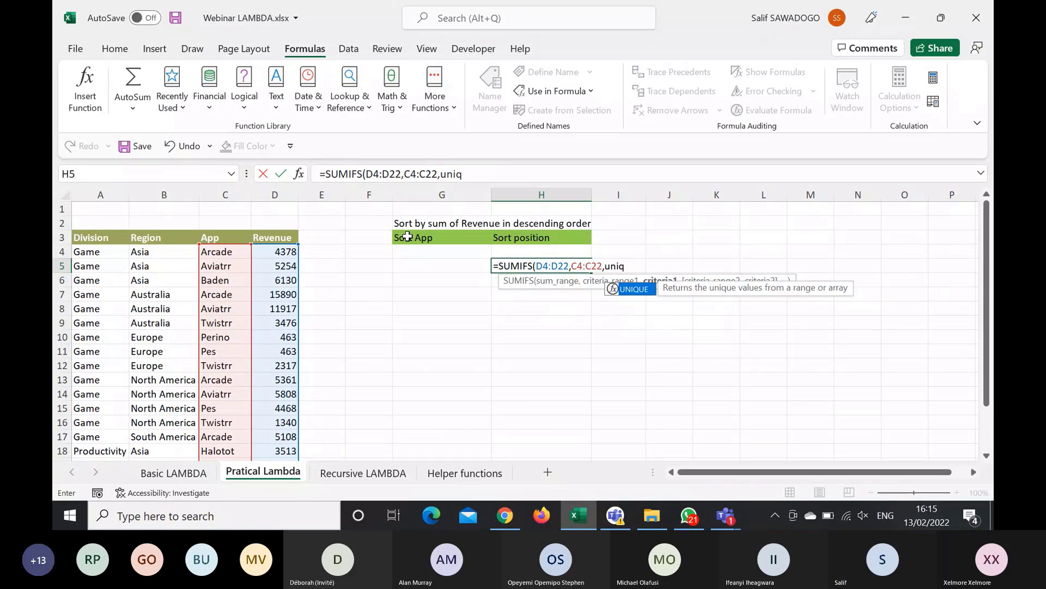
key("Tab")
left_click(235, 250)
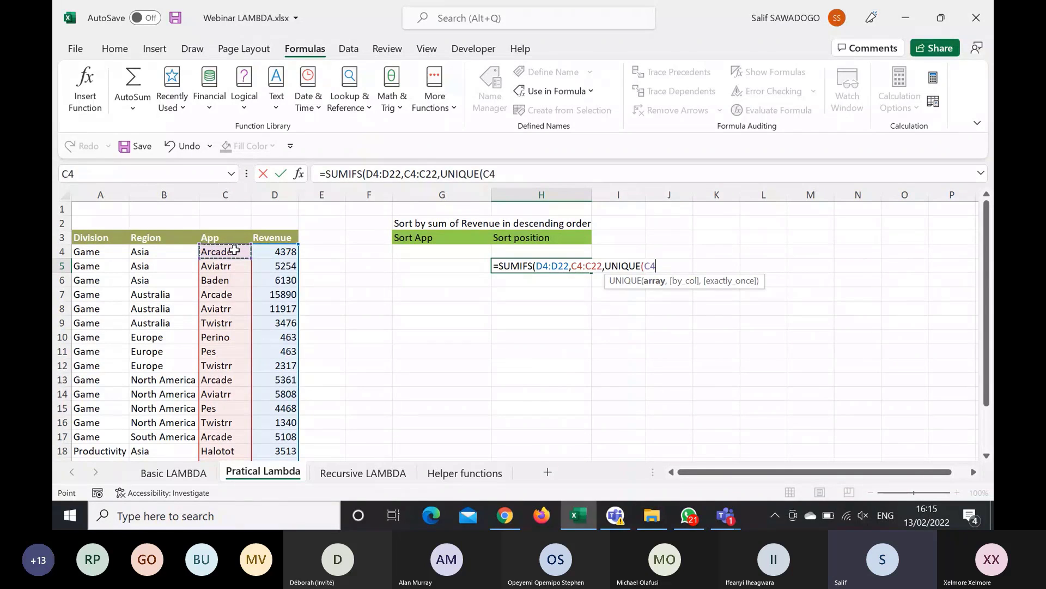
key("ctrl+shift+Down")
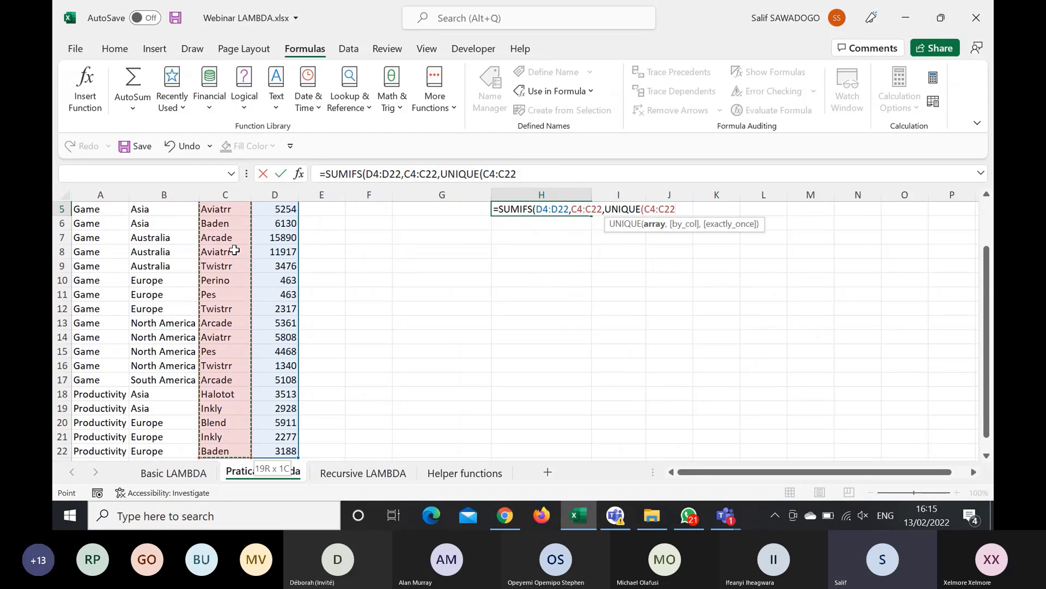
type(")")
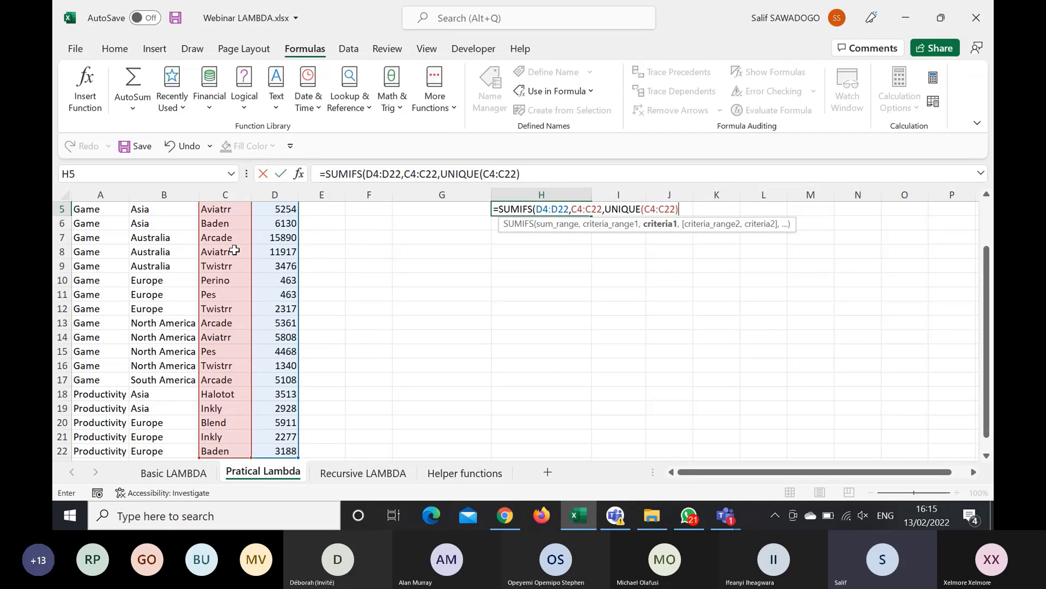
type(")")
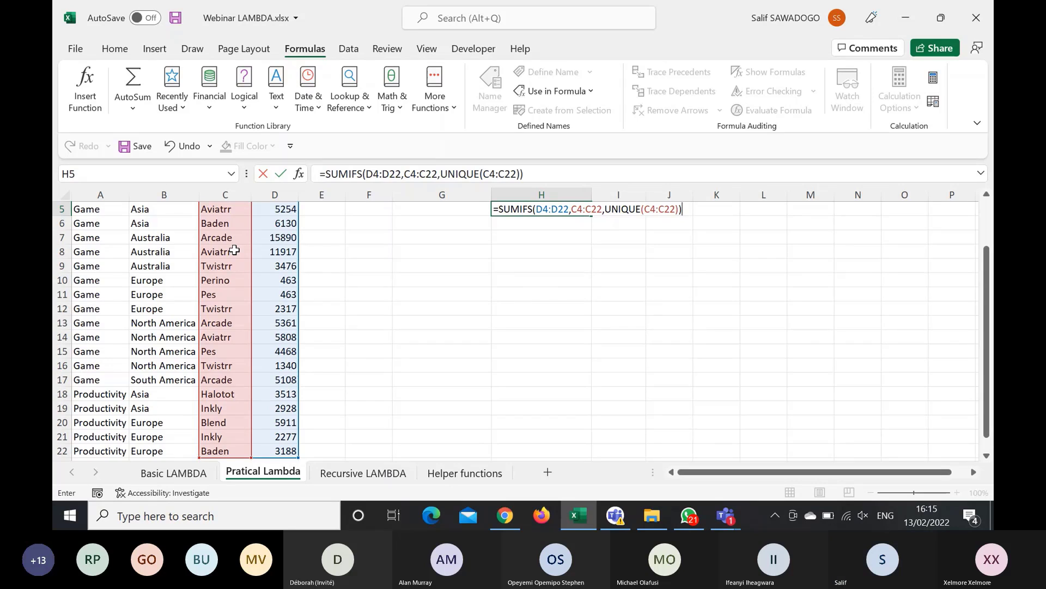
key("Return")
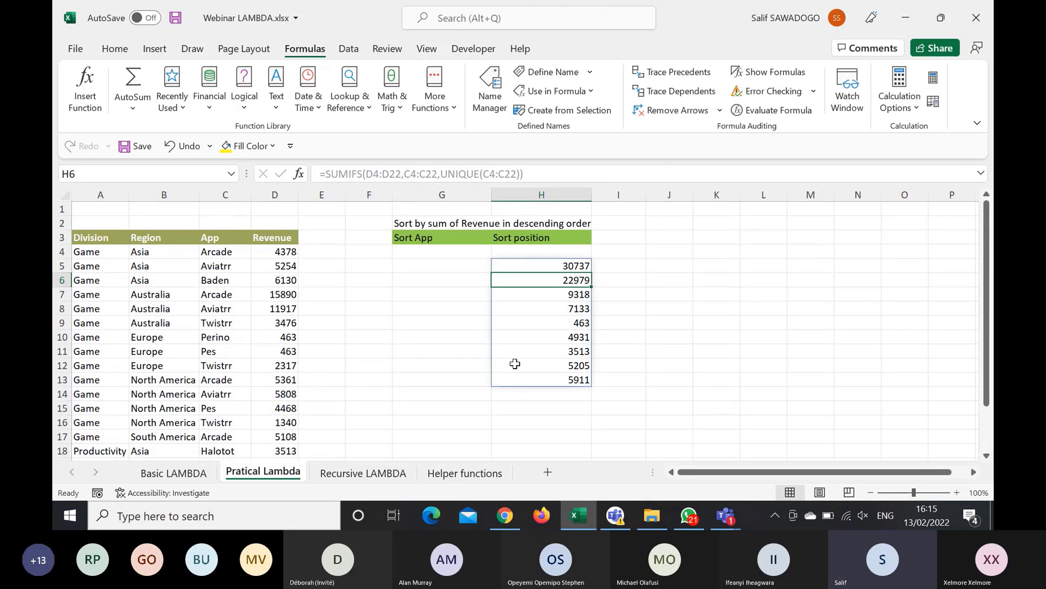
Step: Put SORTBY(UNIQUE(C4:C22), in front of SUMIFS in H5's formula so the revenue sums become the sort-by array
left_click(510, 265)
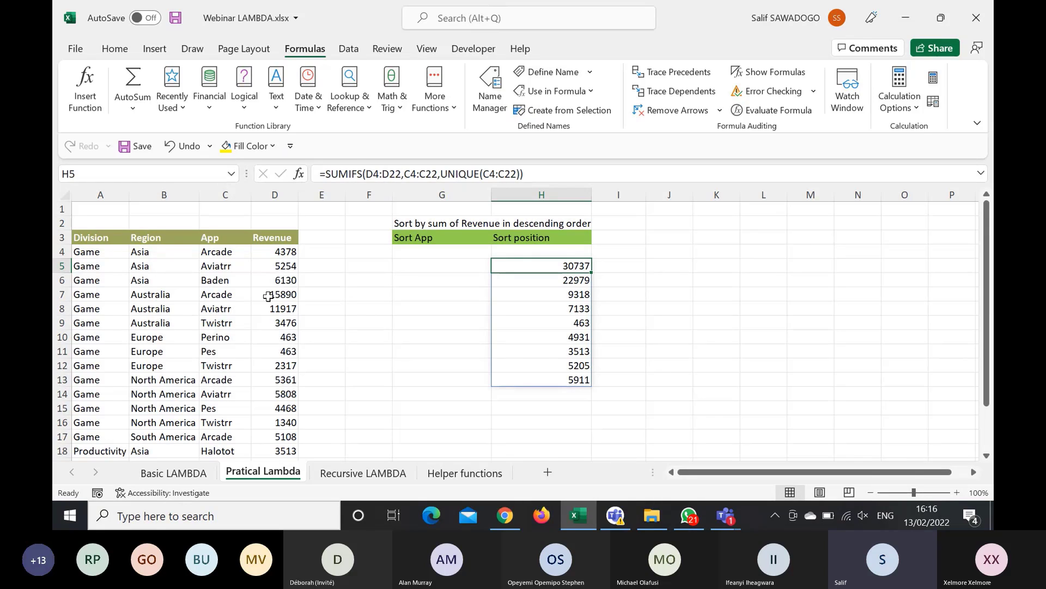
left_click(327, 171)
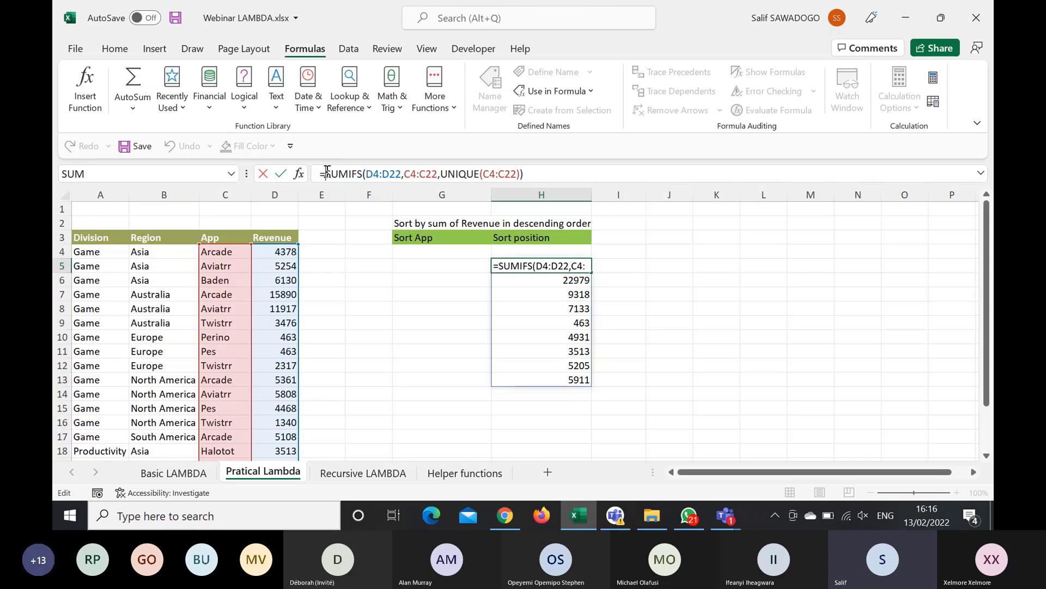
type("SORTBY(")
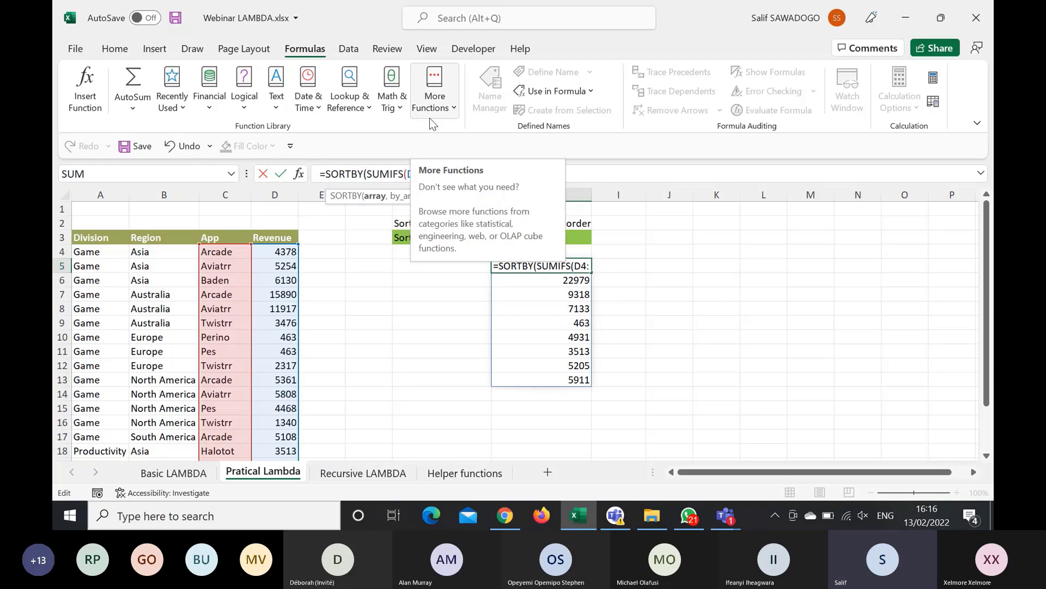
type("UNIQUE(")
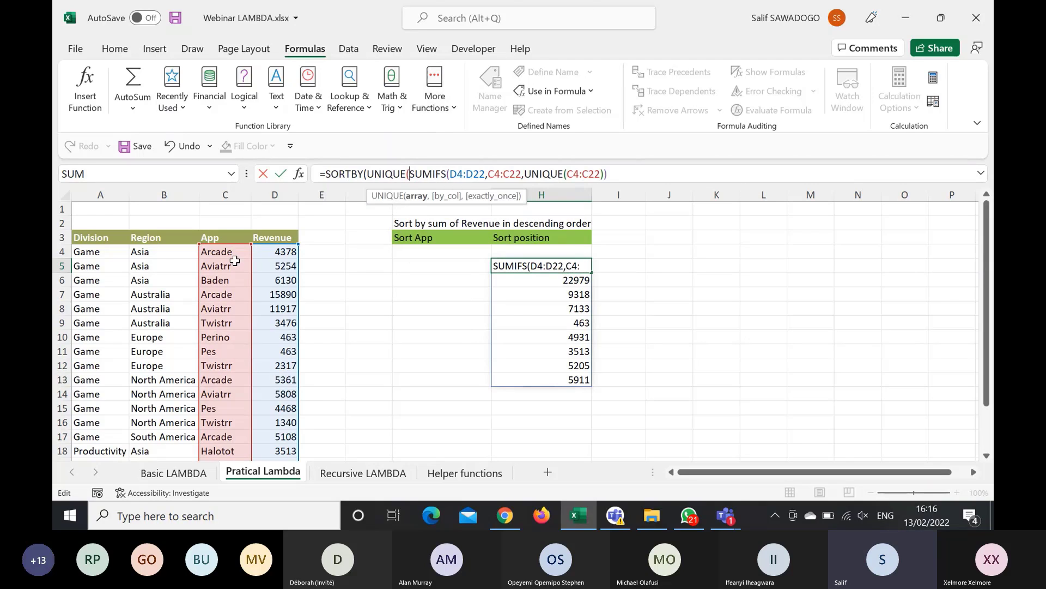
left_click_drag(230, 254, 230, 460)
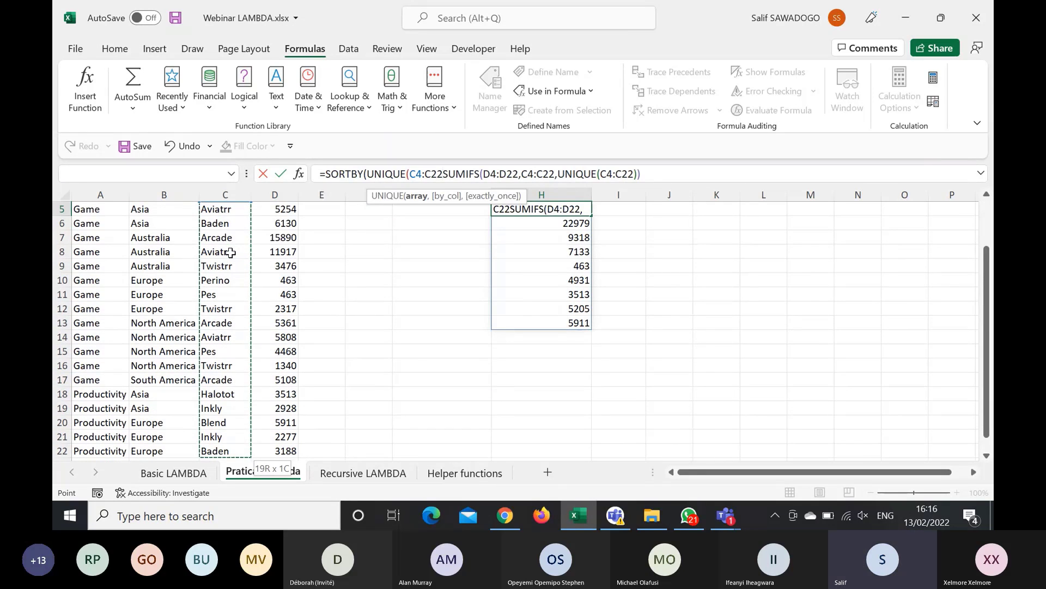
type(")")
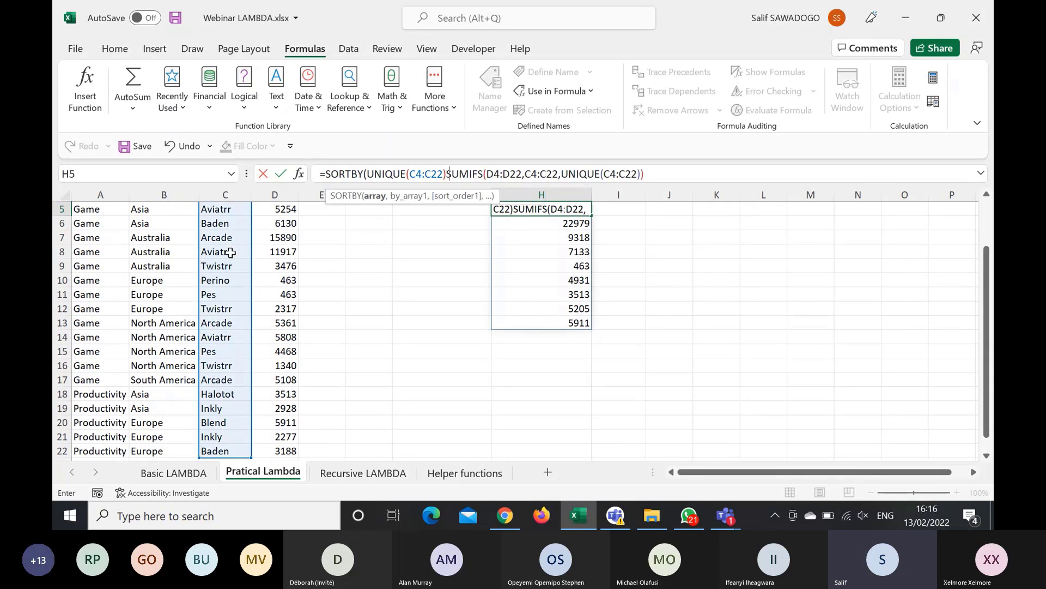
type(",")
Step: Complete H5's SORTBY formula with -1 (Descending) as the sort order and enter it
left_click_drag(647, 173, 452, 175)
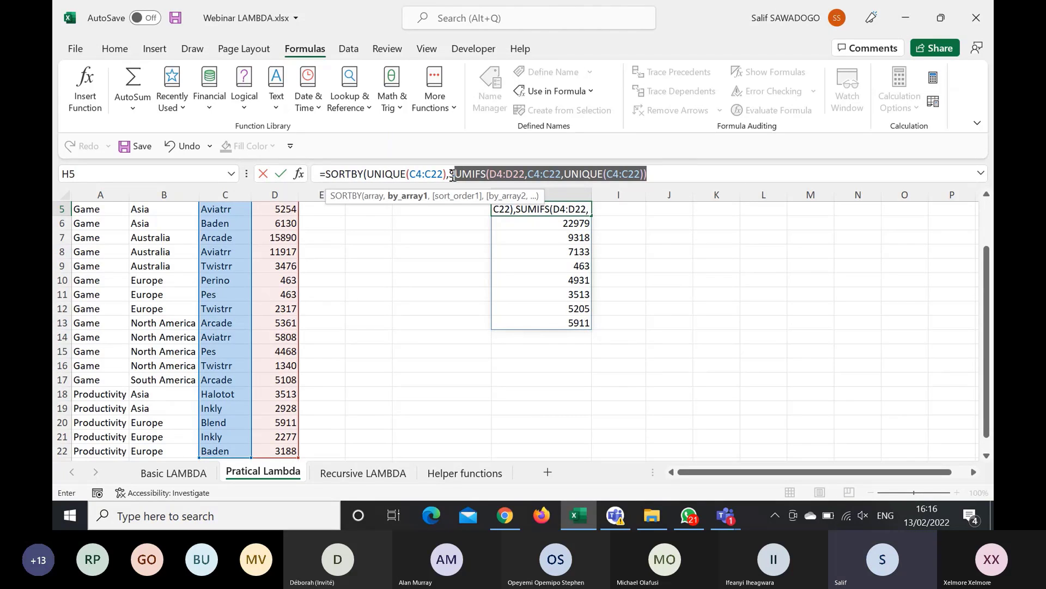
left_click(667, 173)
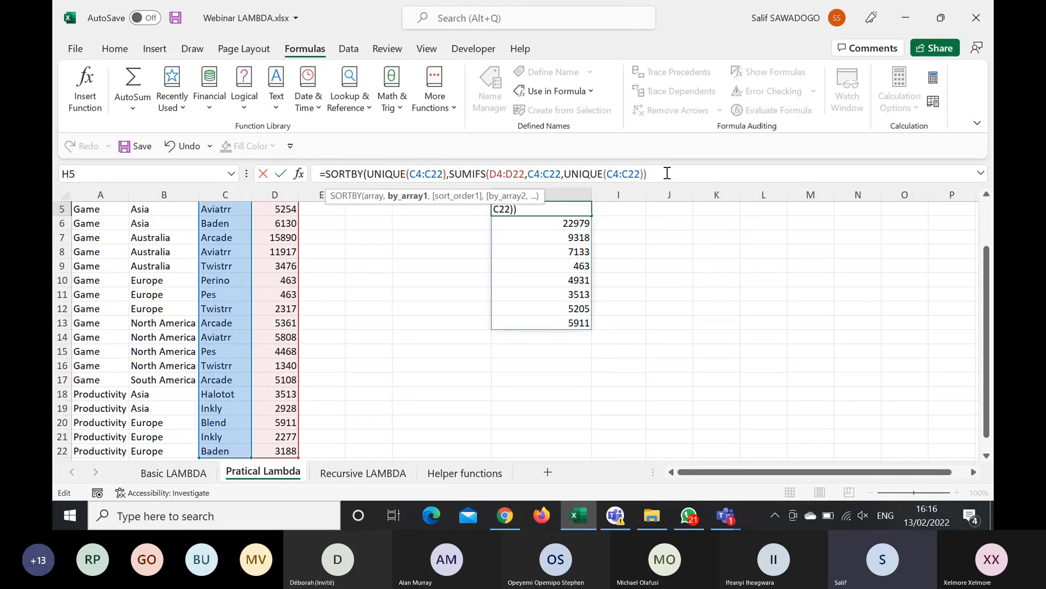
type(",")
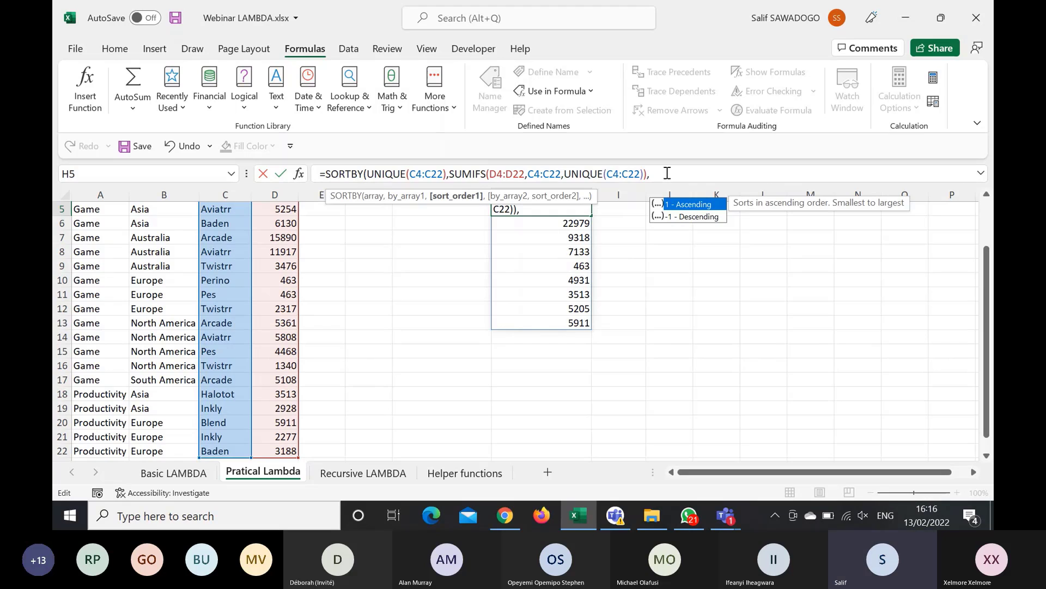
type("-1)")
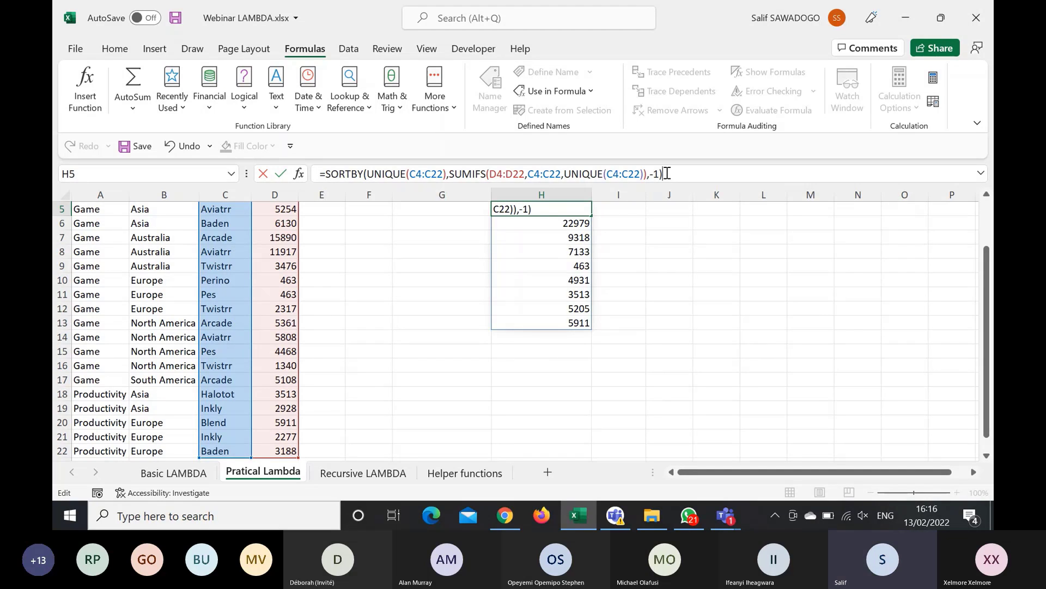
key("Return")
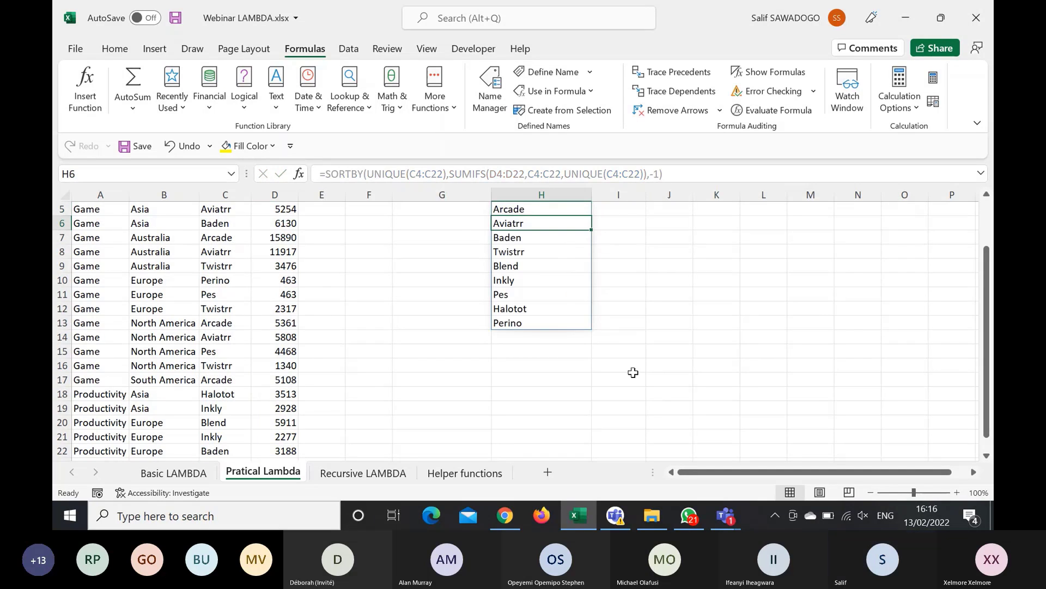
scroll(575, 363, "up", 2)
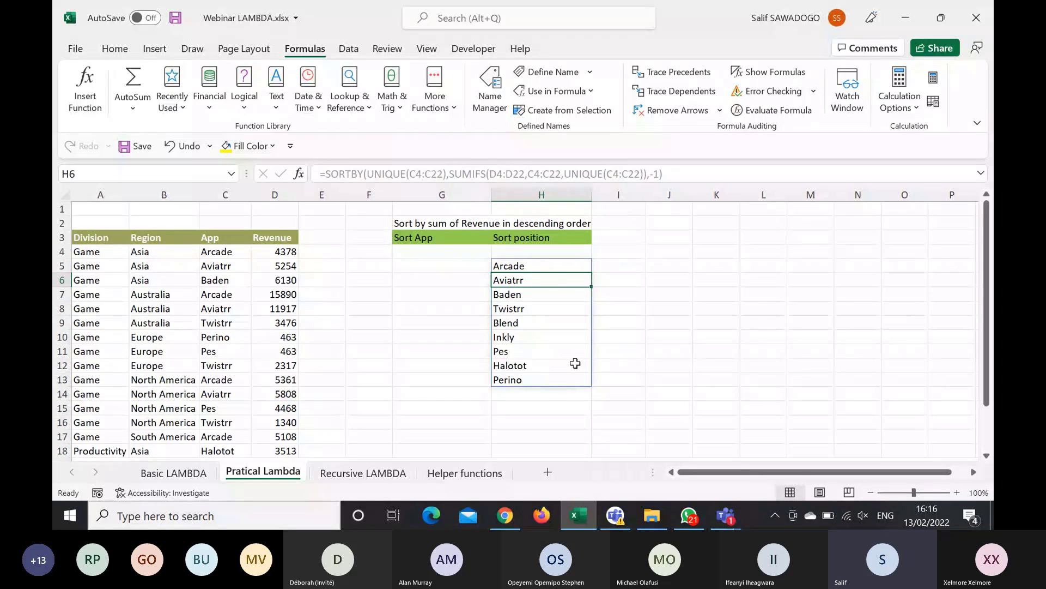
Step: Start a SUMIFS formula in I5 with D4:D22 as the sum range
left_click(627, 265)
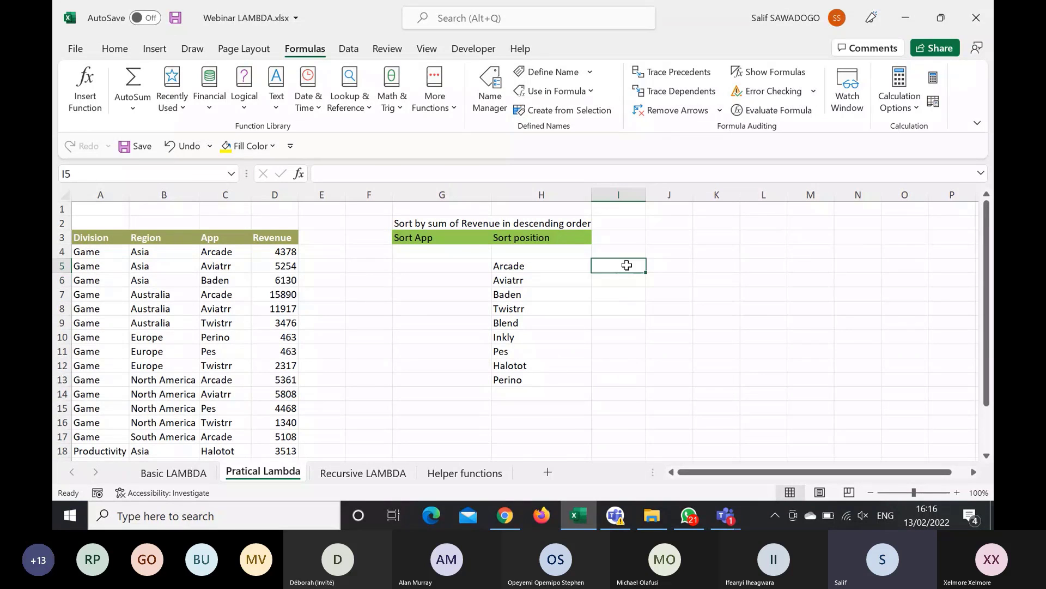
type("=")
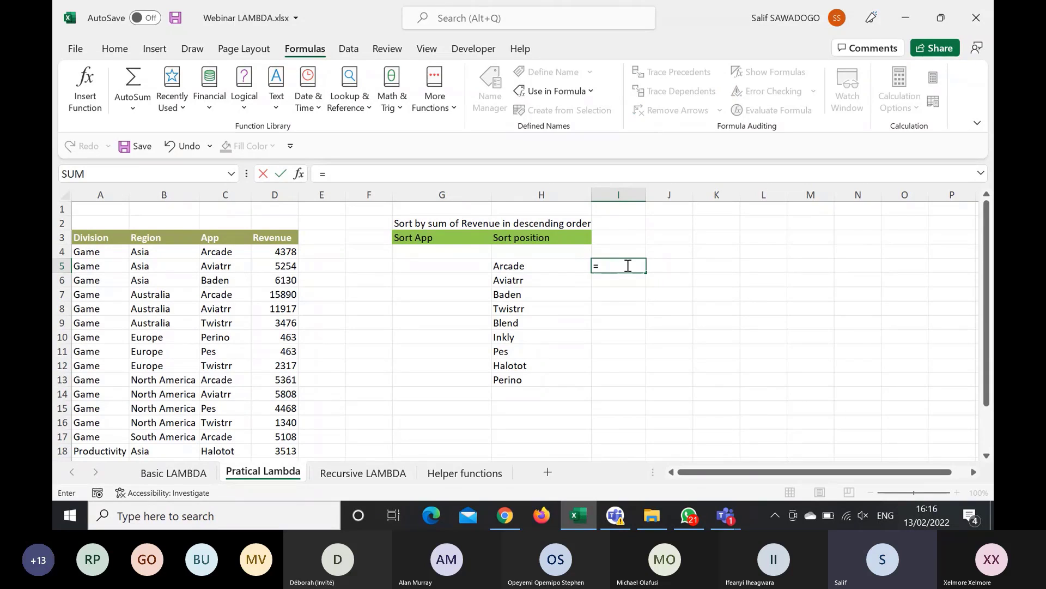
type("su")
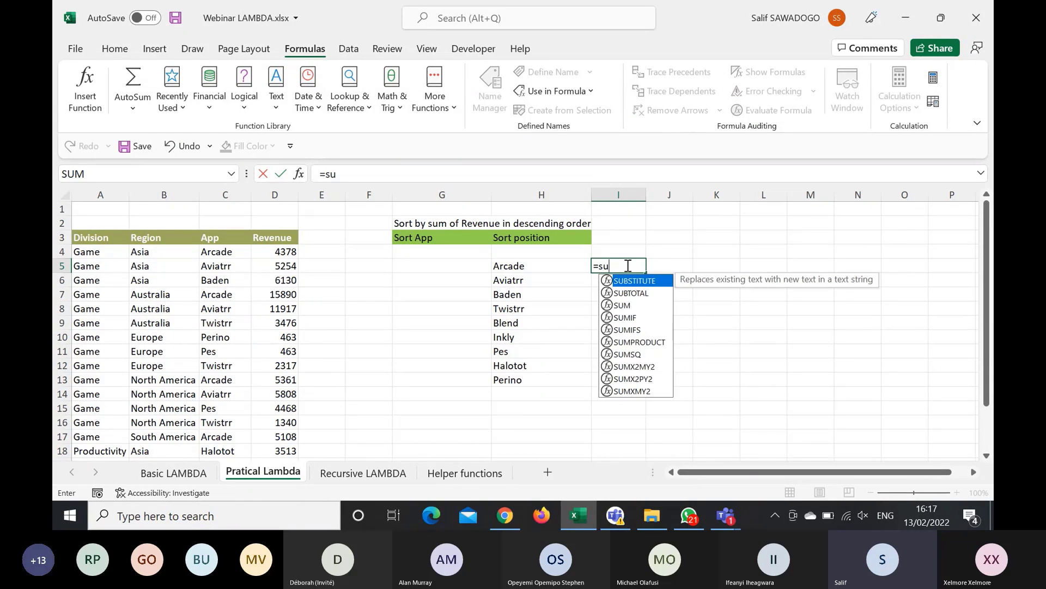
type("mifs")
key("Tab")
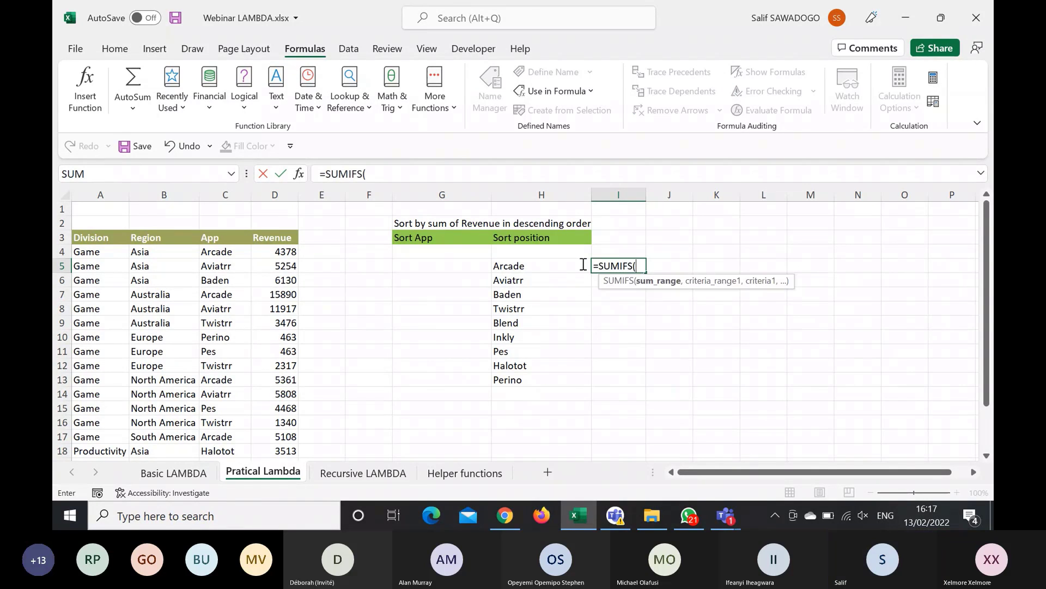
left_click(293, 253)
key("ctrl+shift+Down")
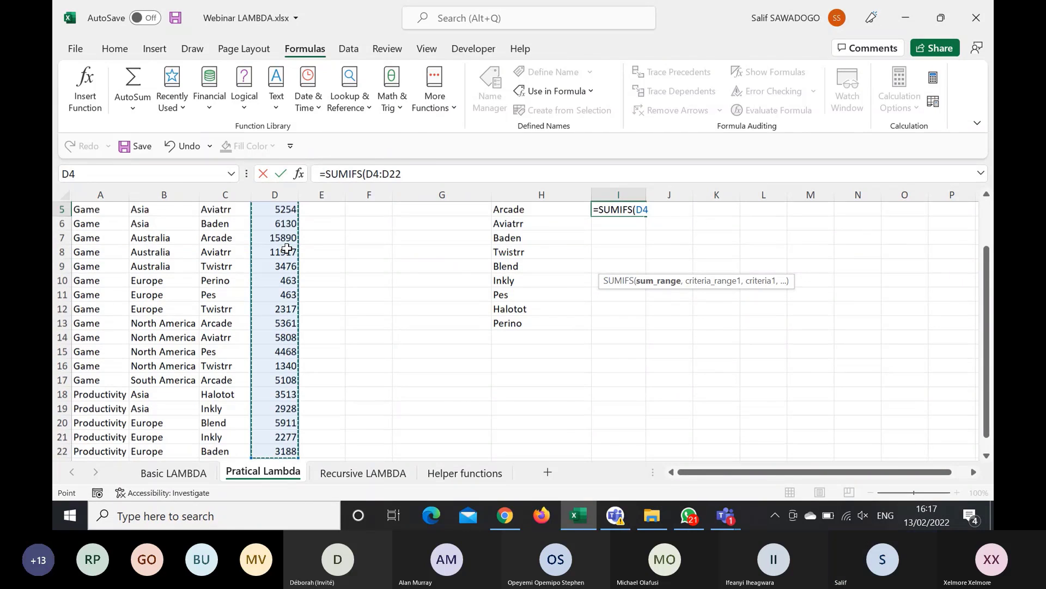
type(",")
Step: Complete I5's SUMIFS formula with C4:C22 as the criteria range and the spilled range H5# as the criteria, and enter it
scroll(494, 246, "up", 2)
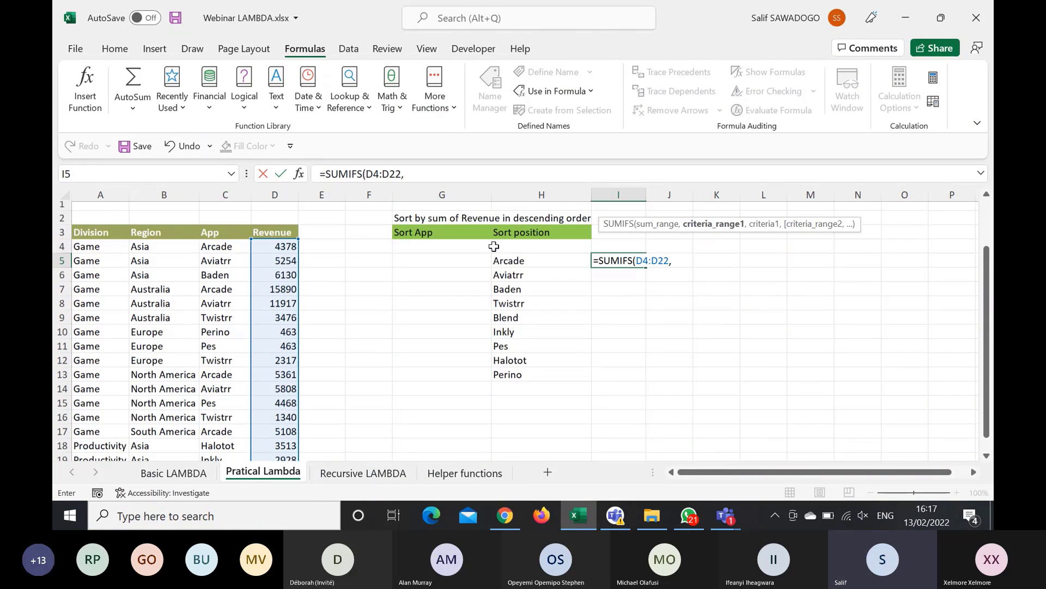
left_click(226, 251)
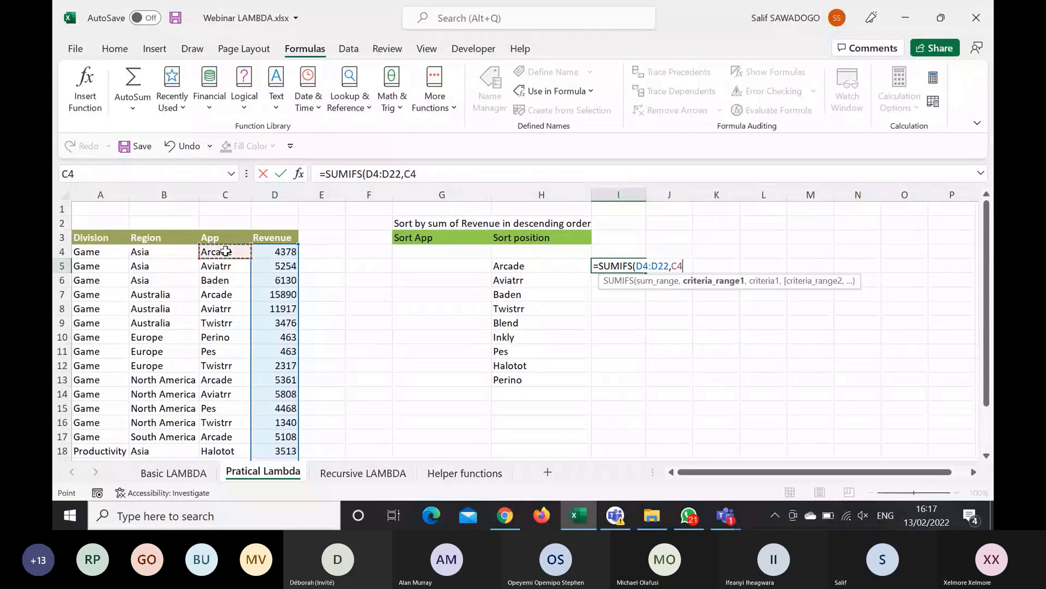
key("ctrl+shift+Down")
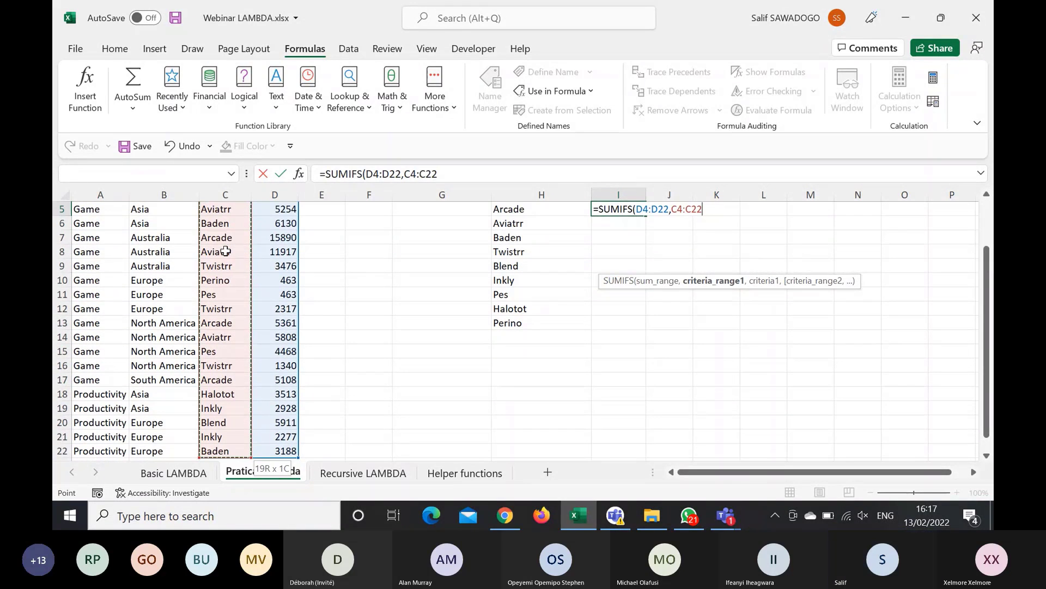
type(",")
scroll(288, 265, "up", 2)
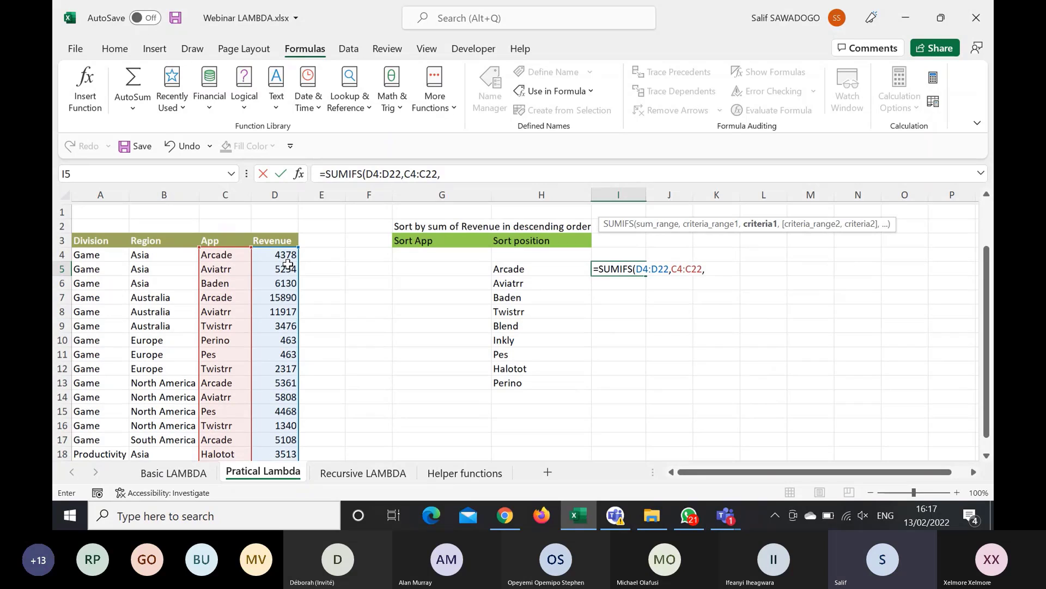
left_click(533, 265)
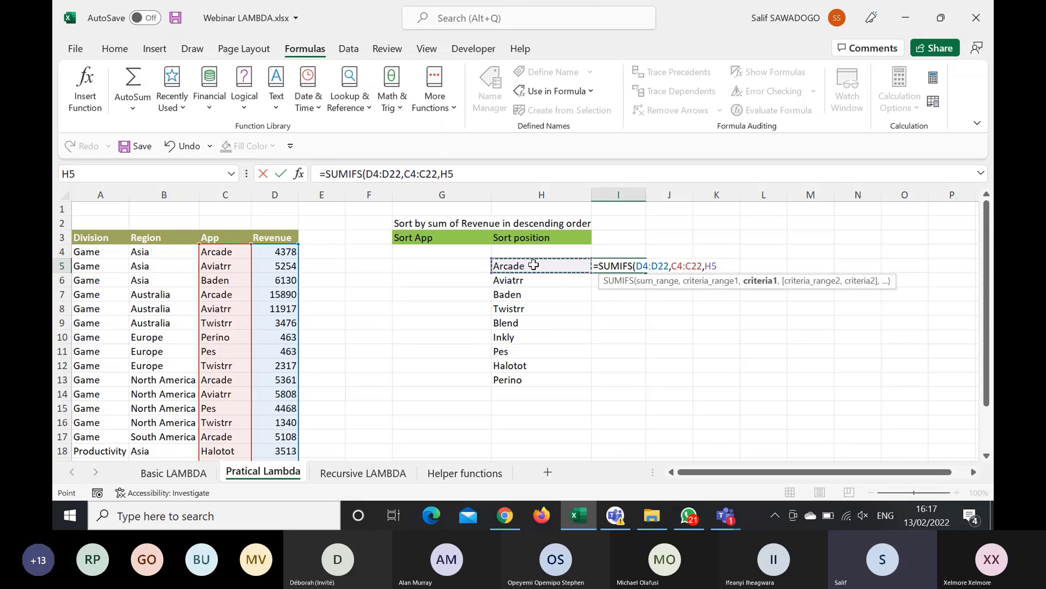
type("#")
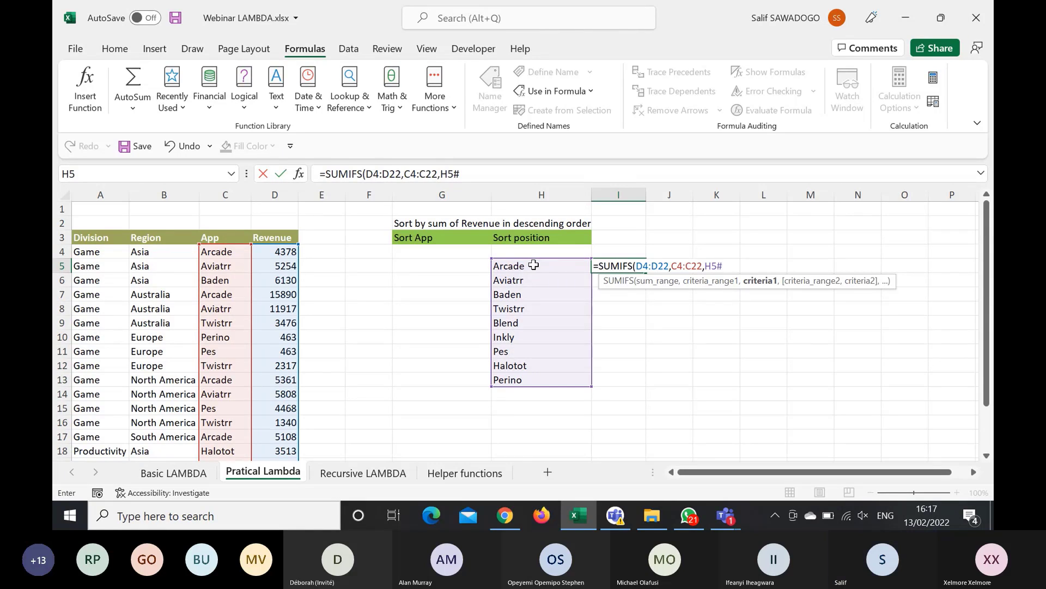
type(")")
key("Return")
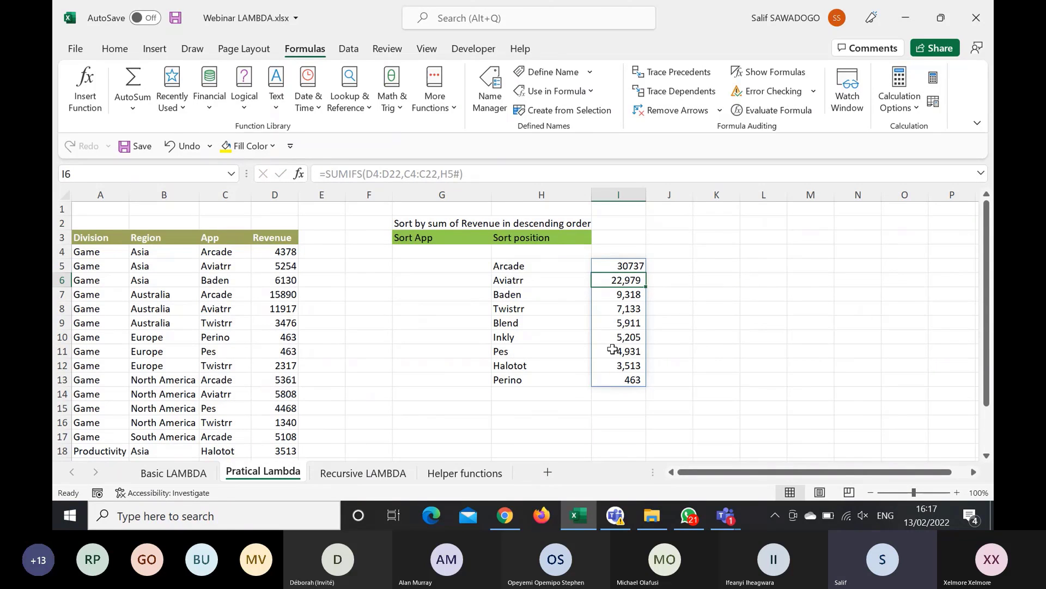
Step: Format the revenue sums in I5:I13 with the comma style and no decimal places
left_click_drag(619, 267, 623, 380)
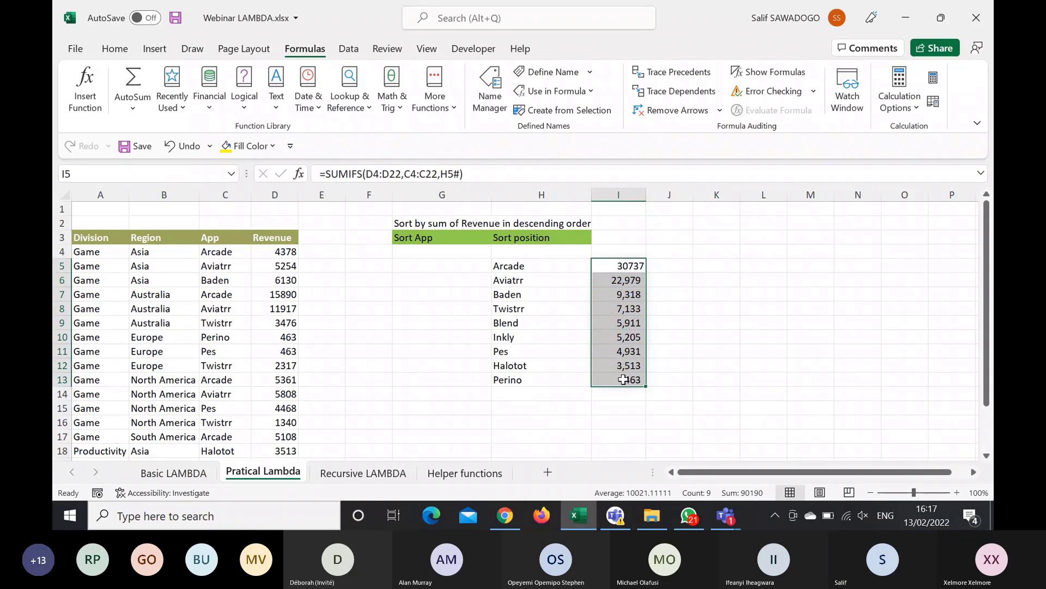
left_click(115, 48)
left_click(555, 91)
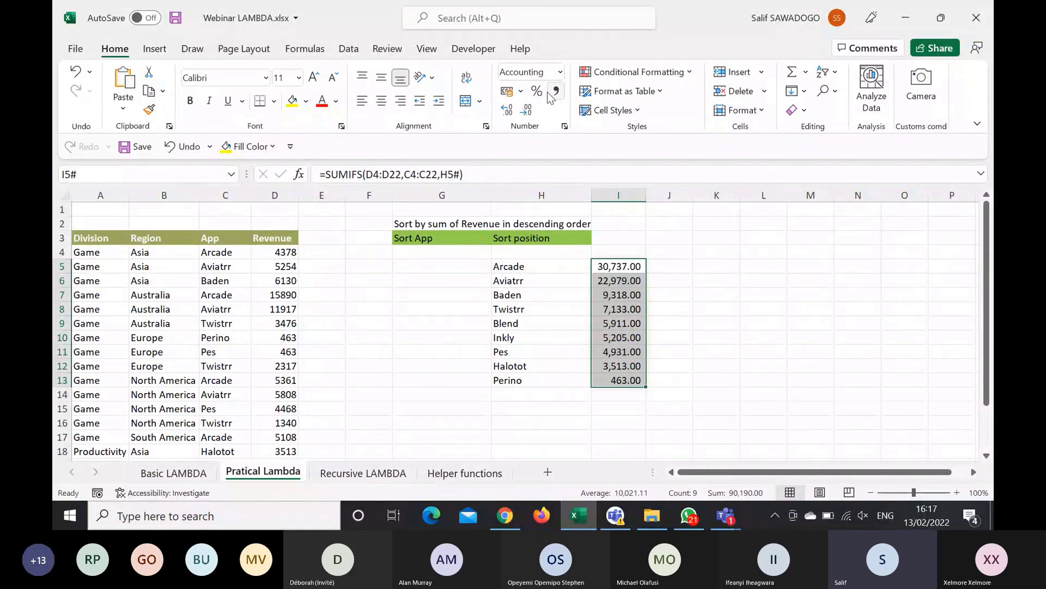
left_click(527, 110)
left_click(527, 111)
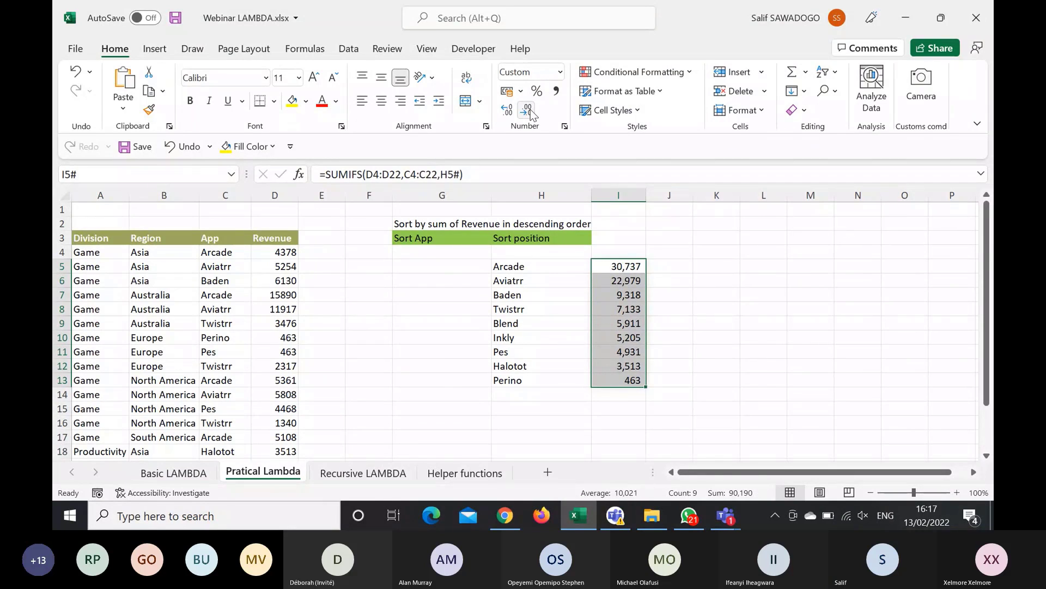
left_click(626, 273)
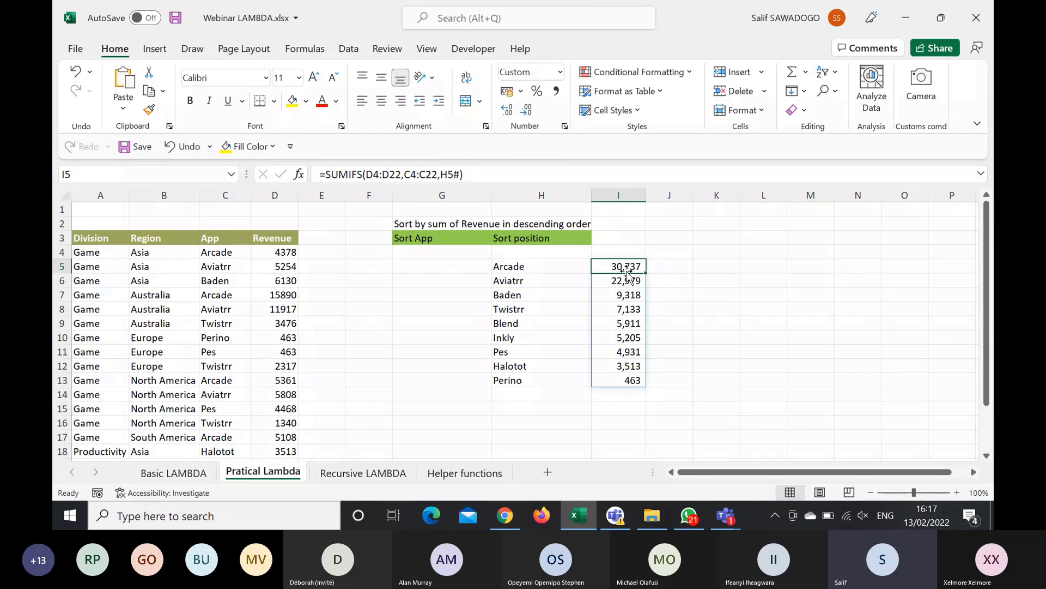
Step: Put LAMBDA(range,num, in front of SORTBY in H5's formula to declare the parameters range and num
left_click(536, 263)
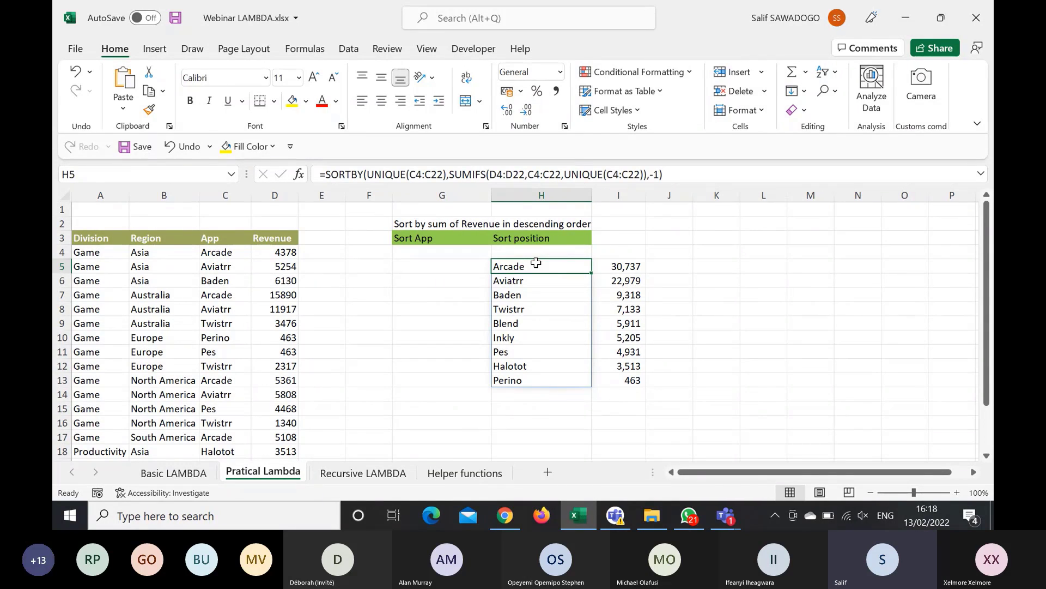
left_click(326, 175)
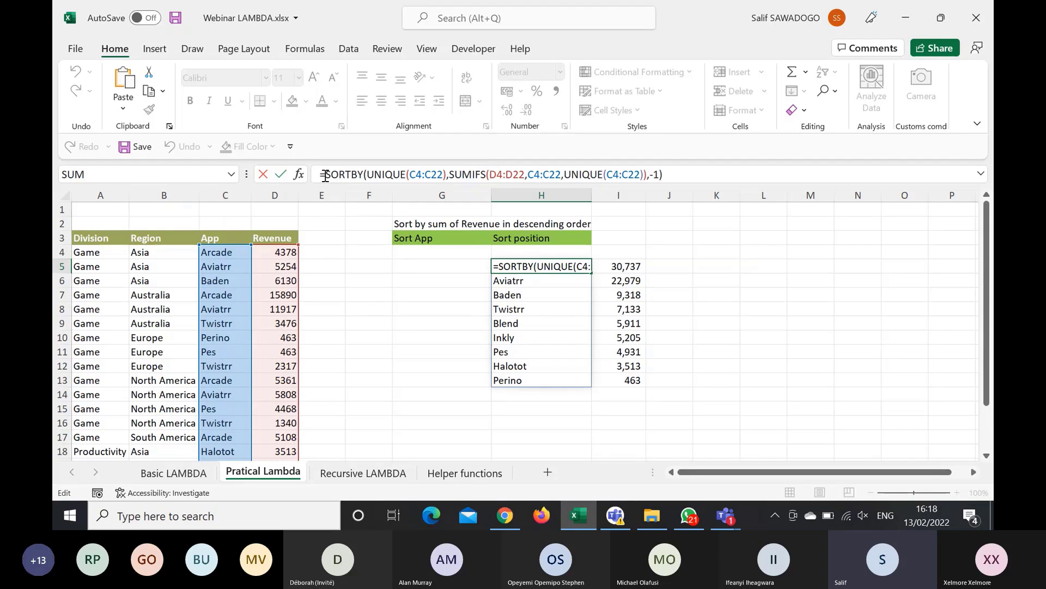
type("LAMBDA(")
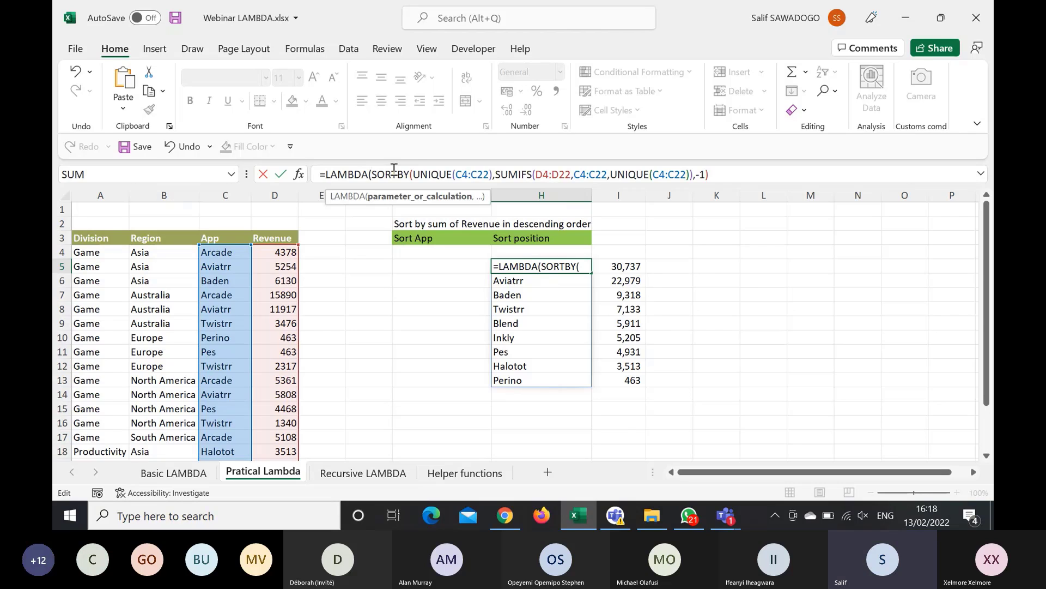
type("ran")
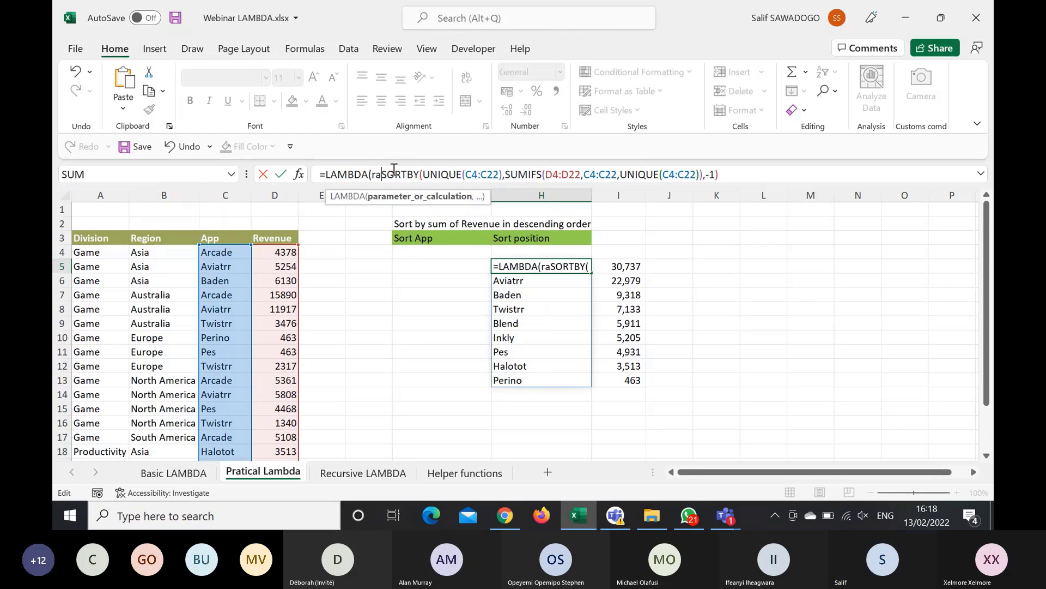
type("ge")
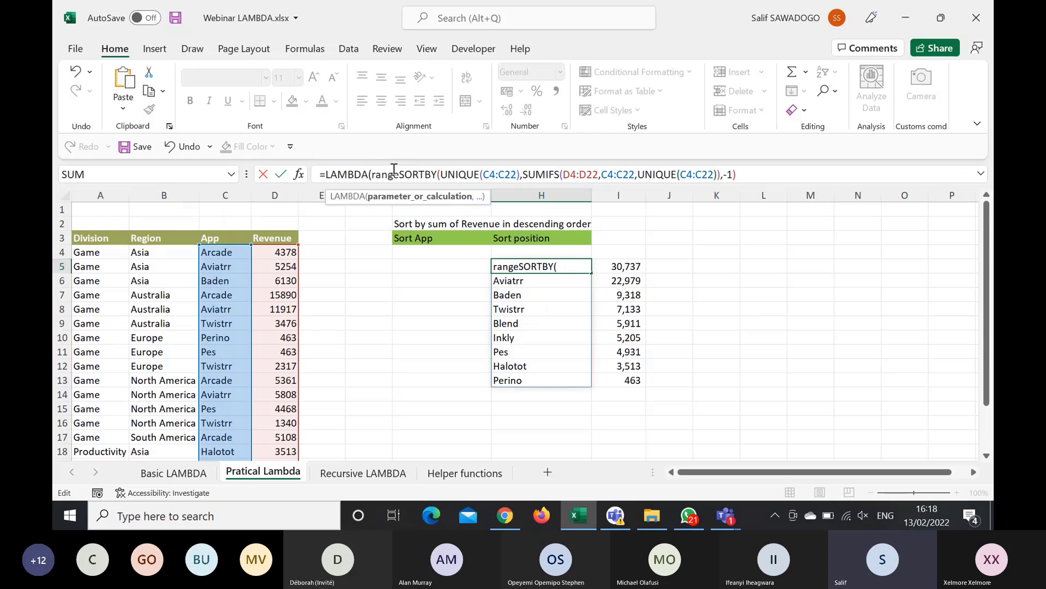
type(",")
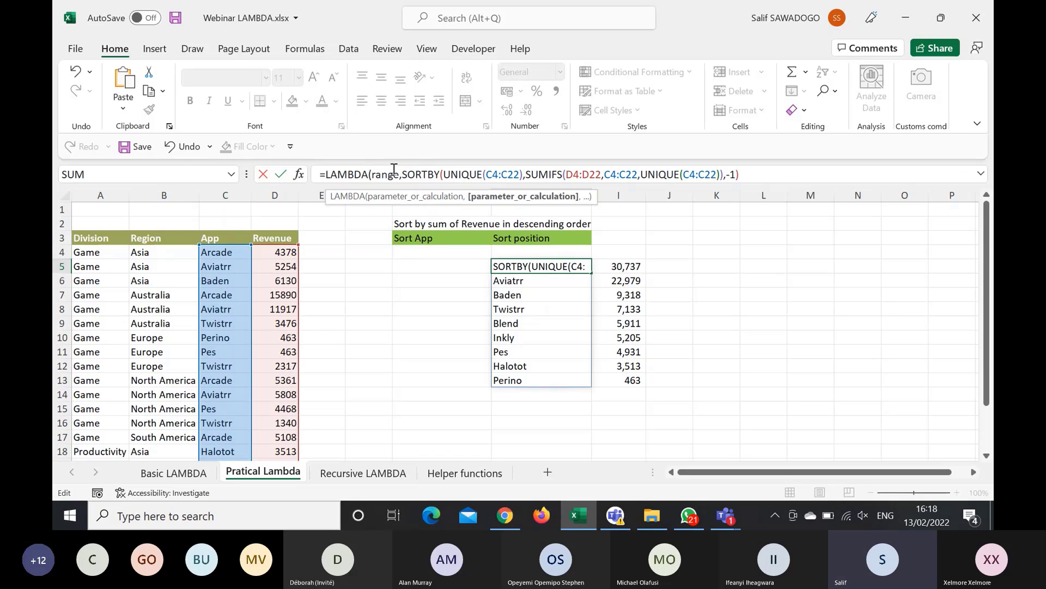
type("nu")
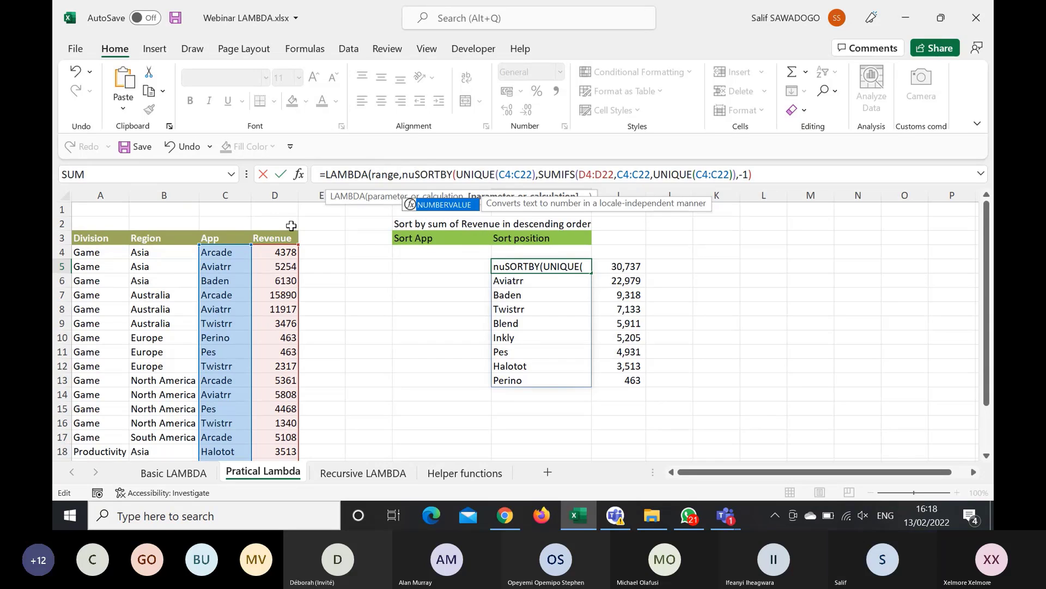
type("m")
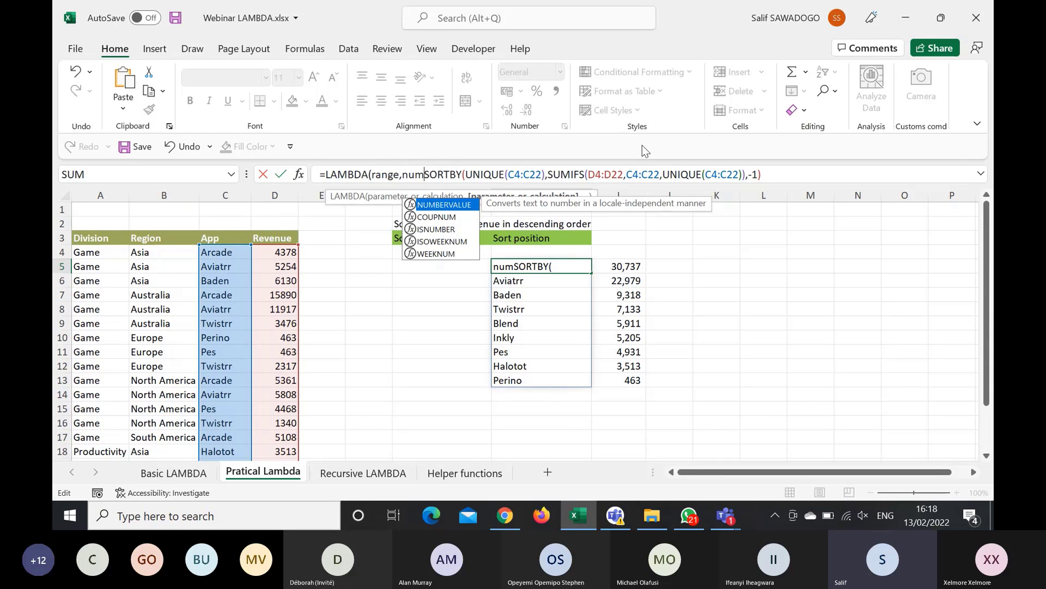
type(",")
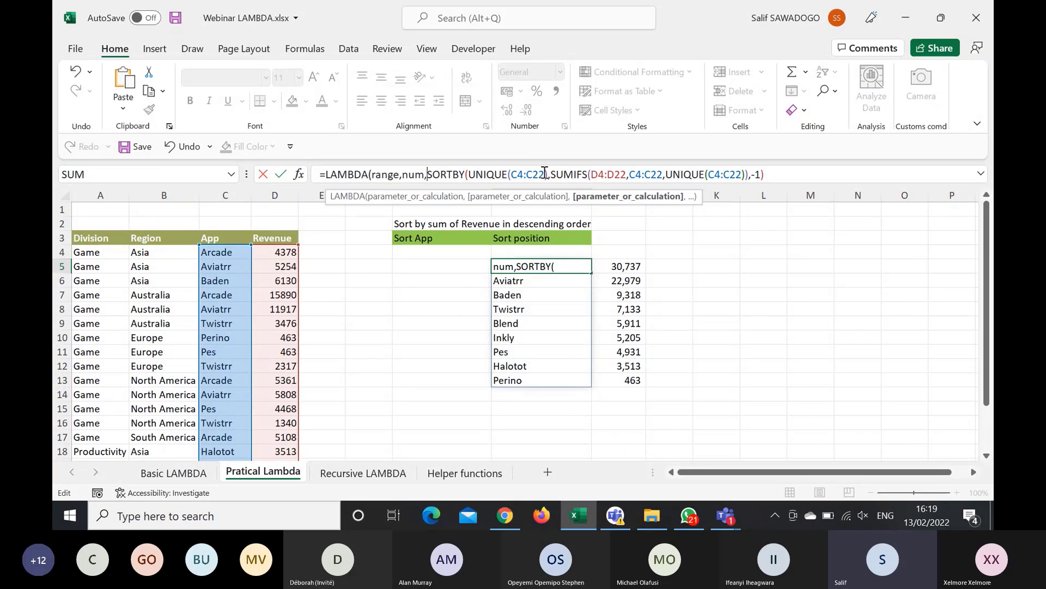
Step: Replace C4:C22 in the first UNIQUE of H5's LAMBDA formula with the parameter range
left_click_drag(545, 172, 514, 174)
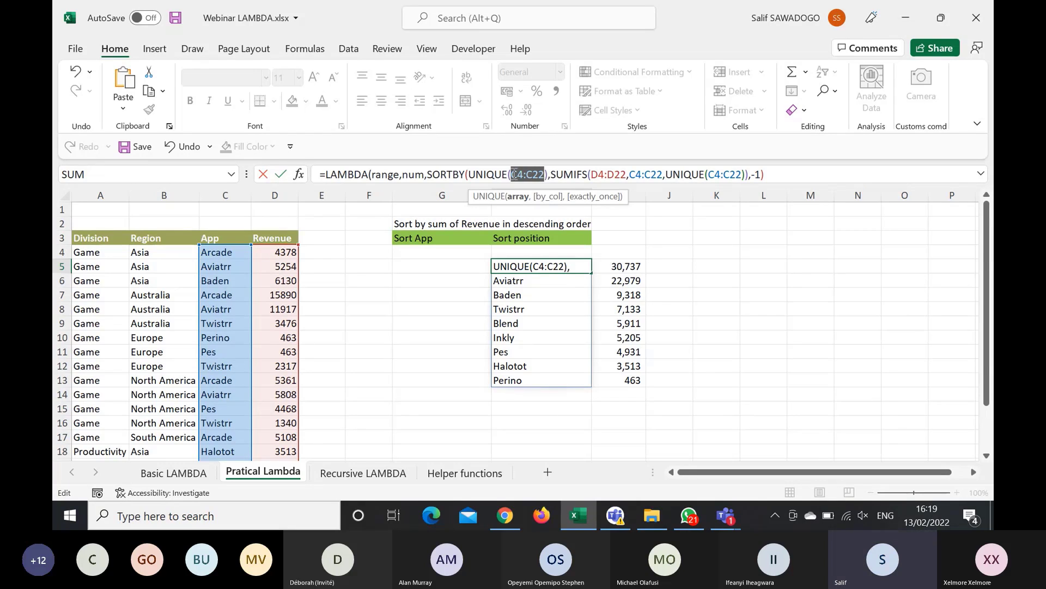
type("ran")
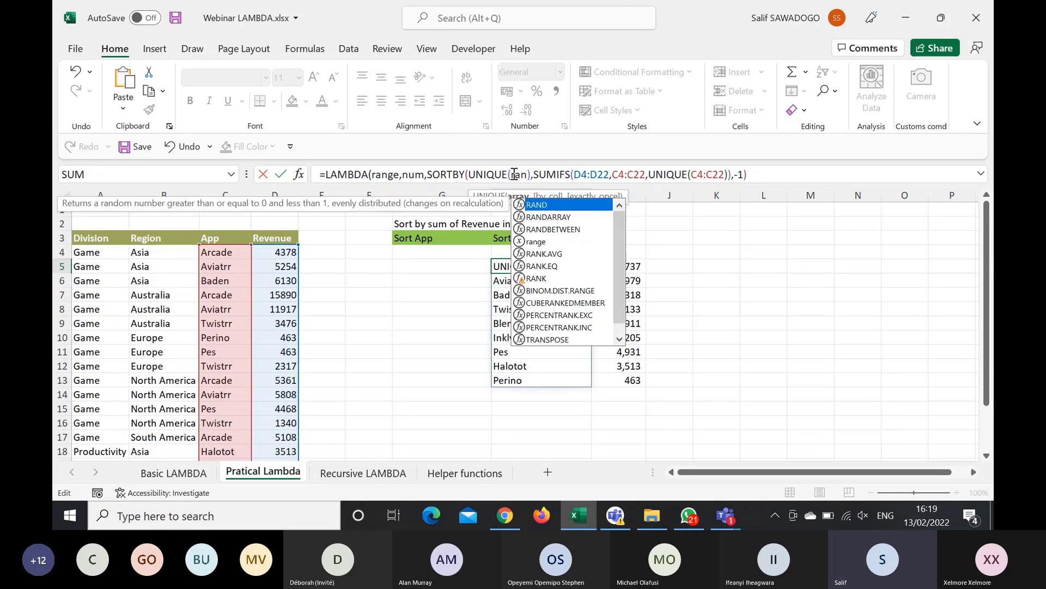
type("ge")
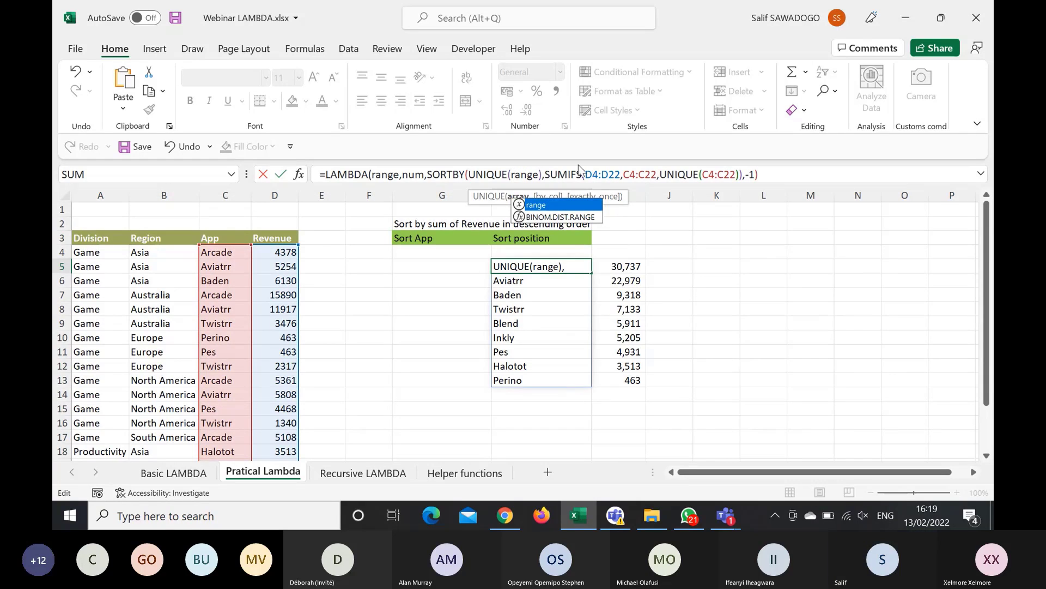
Step: Replace the SUMIFS sum range D4:D22 in H5's LAMBDA formula with the parameter num
left_click(622, 175)
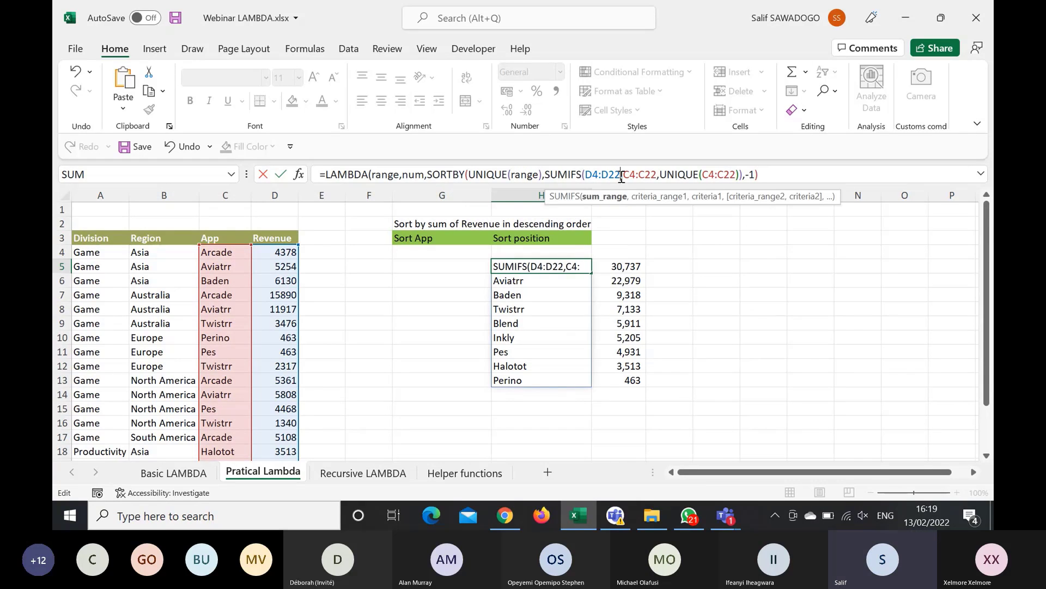
key("BackSpace")
key("BackSpace")
key("BackSpace")
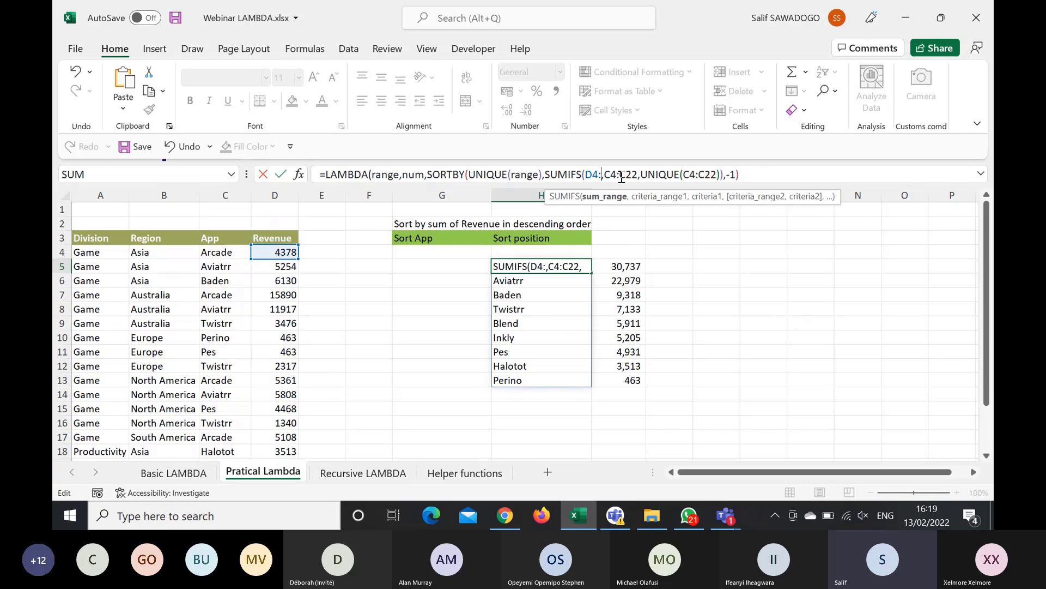
key("BackSpace")
key("BackSpace")
key("BackSpace")
type("num")
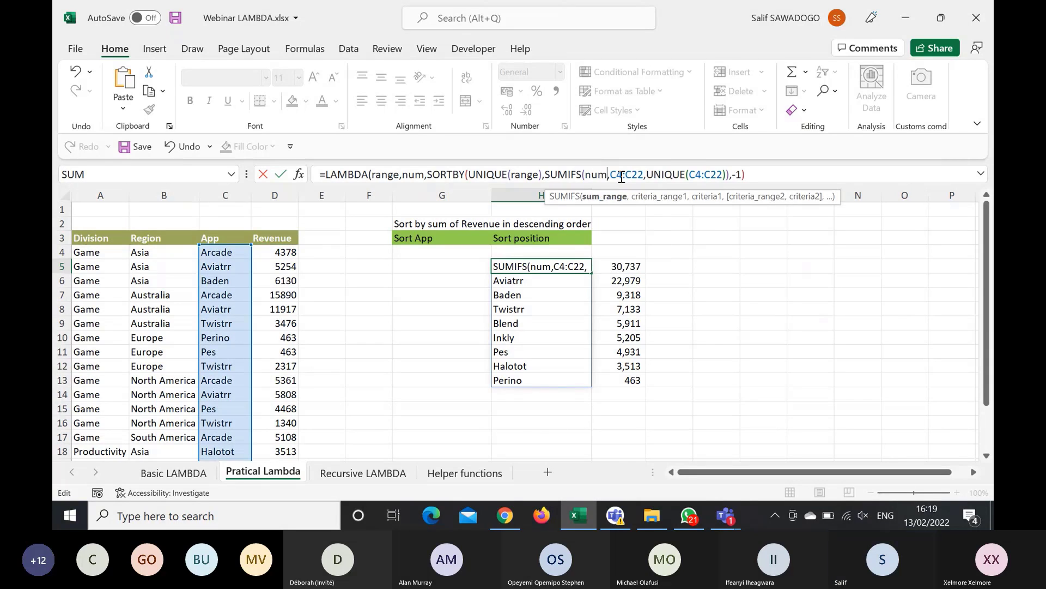
Step: Replace the SUMIFS criteria range C4:C22 in H5's LAMBDA formula with the parameter range
left_click(643, 175)
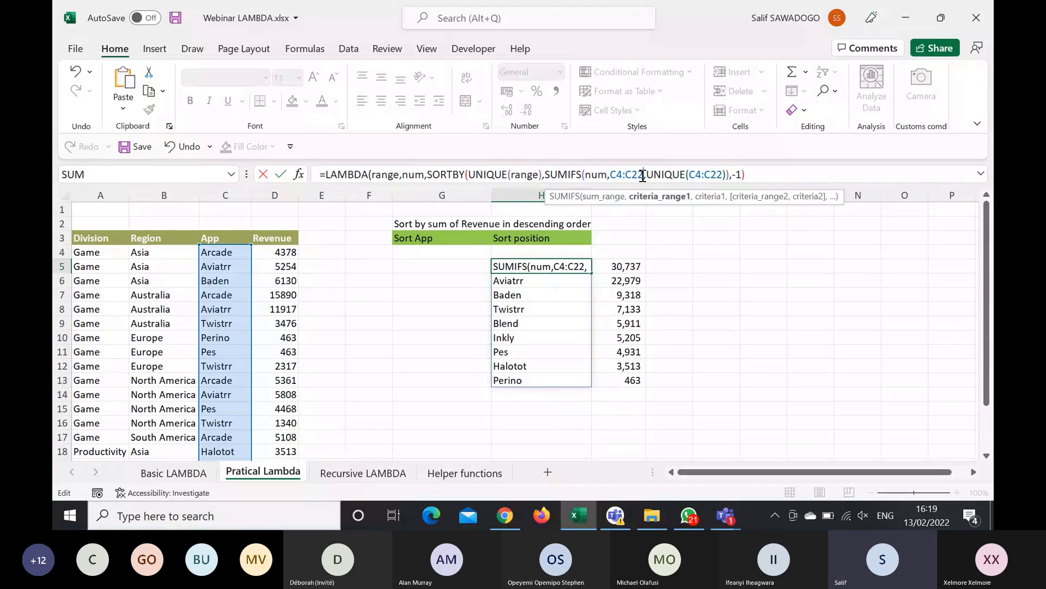
key("BackSpace")
key("BackSpace")
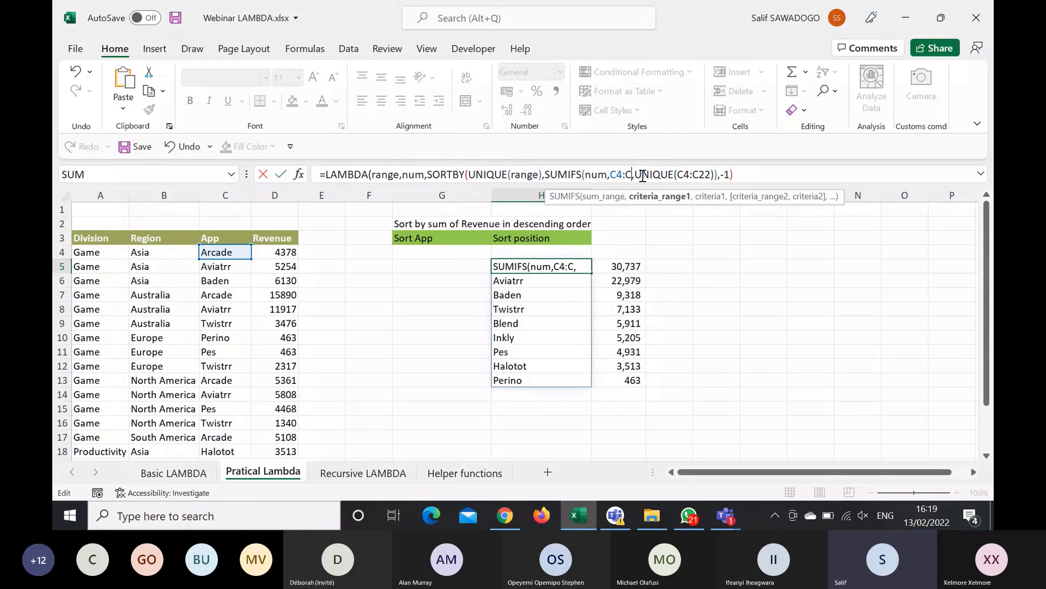
key("BackSpace")
key("BackSpace")
key("BackSpace")
key("BackSpace")
type("range")
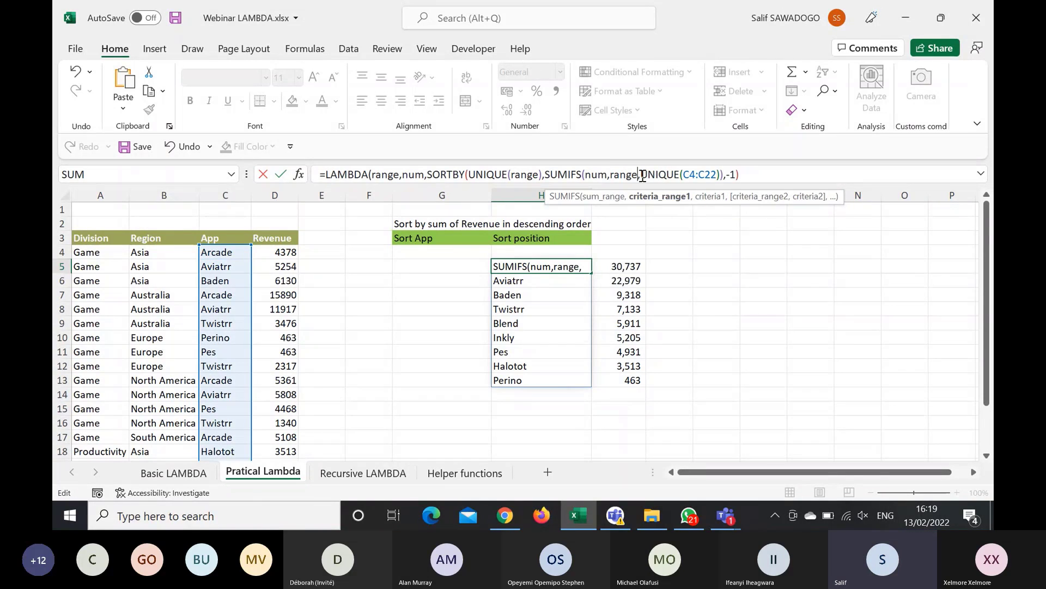
Step: Replace C4:C22 in the second UNIQUE of H5's LAMBDA formula with range and commit the formula with its missing closing parenthesis
left_click(716, 174)
key("BackSpace")
key("BackSpace")
key("BackSpace")
key("BackSpace")
key("BackSpace")
key("BackSpace")
type("rang")
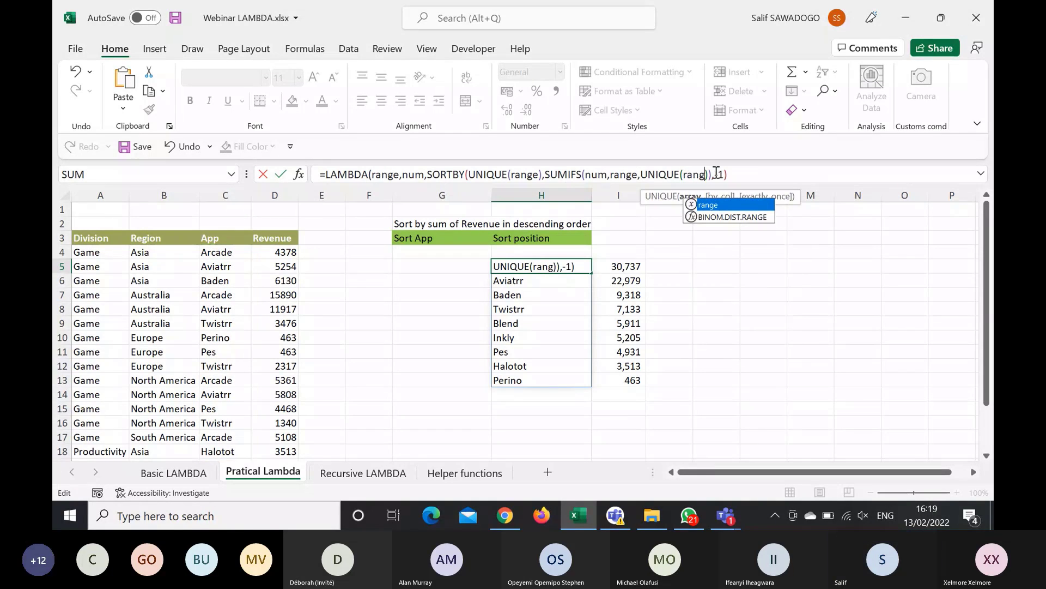
type("e")
left_click(750, 175)
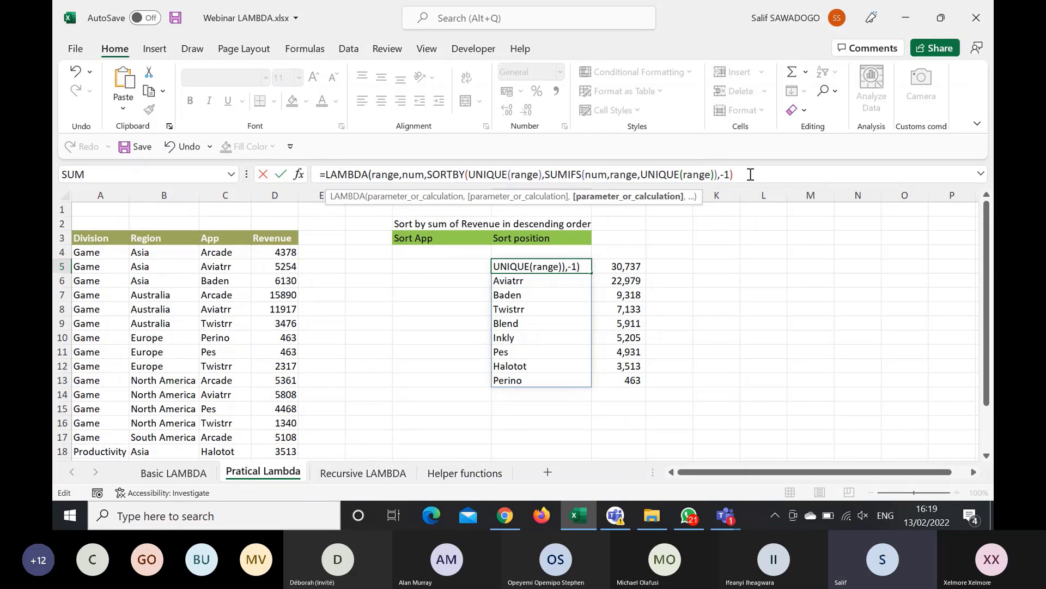
key("Return")
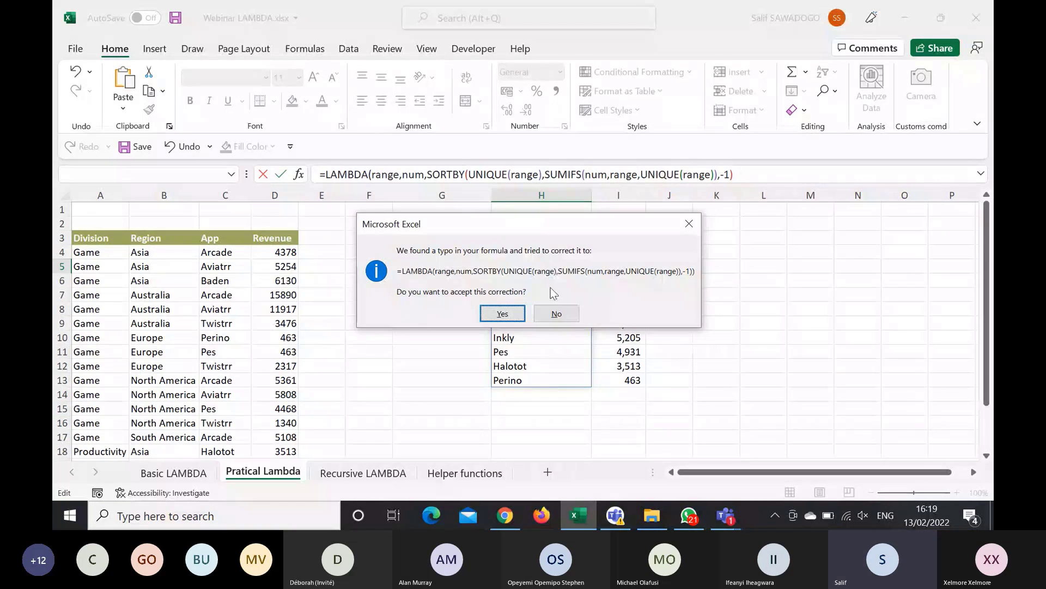
left_click(510, 315)
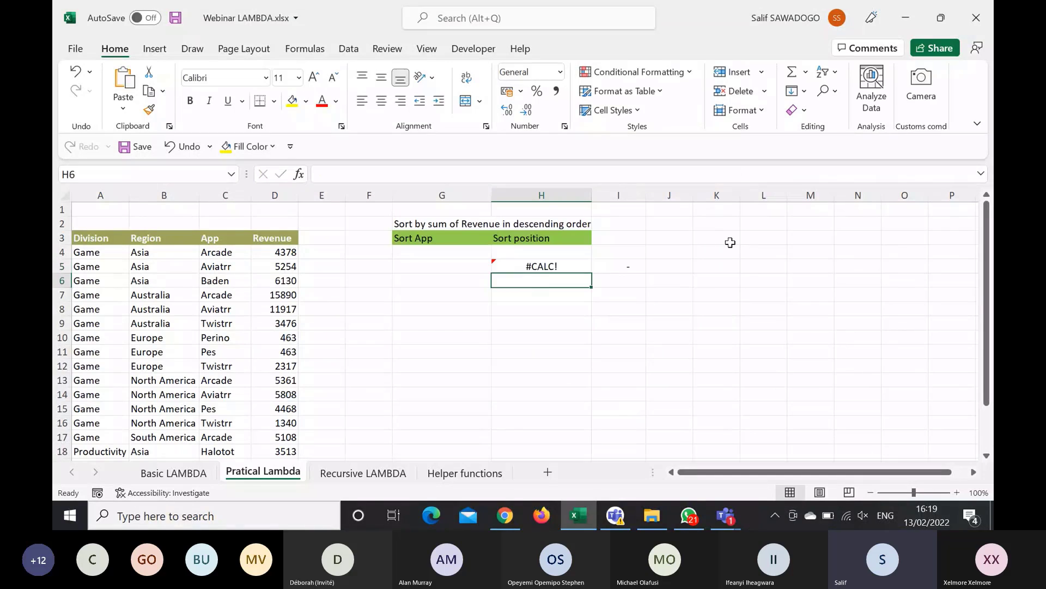
Step: Append the call arguments (C4:C22,D4:D22) to the end of H5's LAMBDA formula to test it on the App and Revenue data
left_click(528, 266)
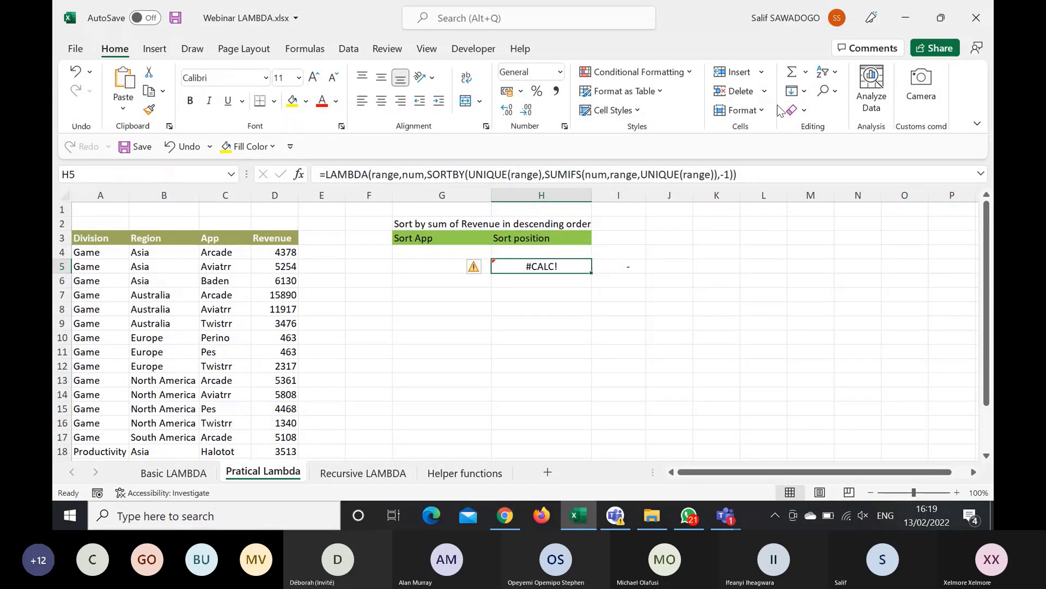
left_click(754, 175)
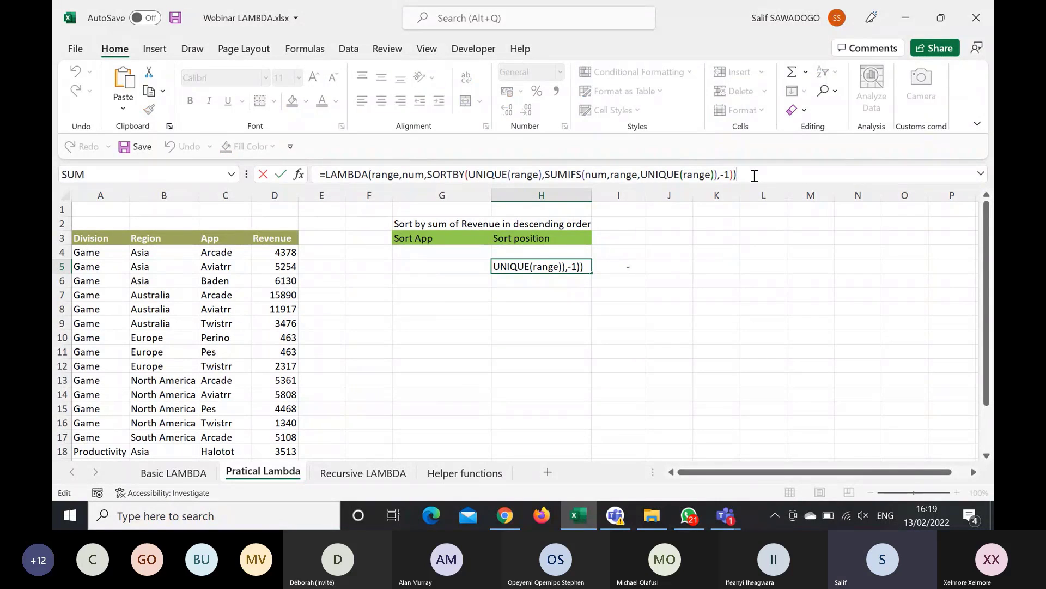
type("(")
left_click(222, 253)
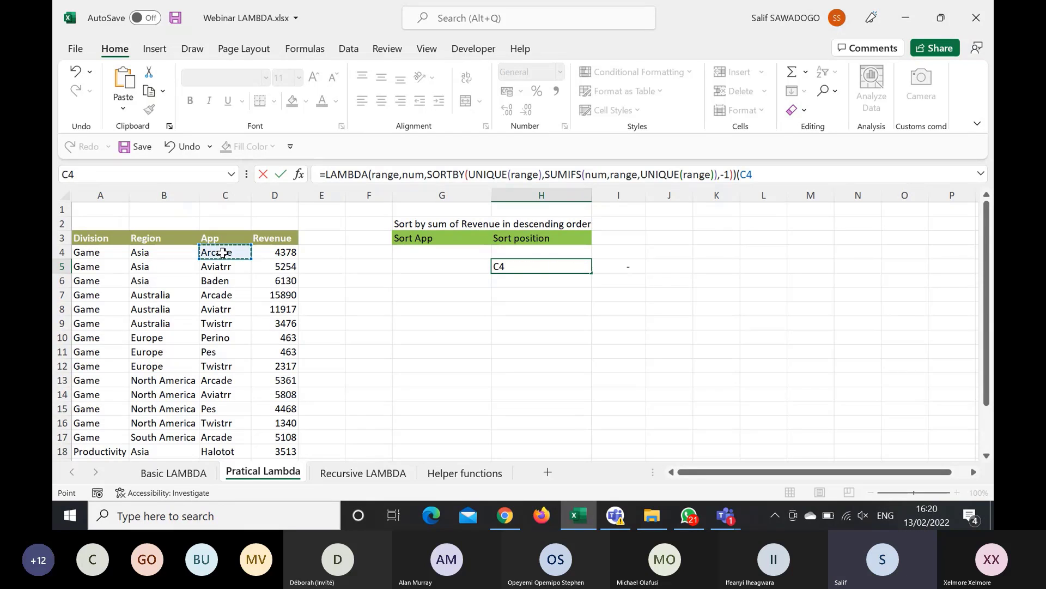
key("ctrl+shift+Down")
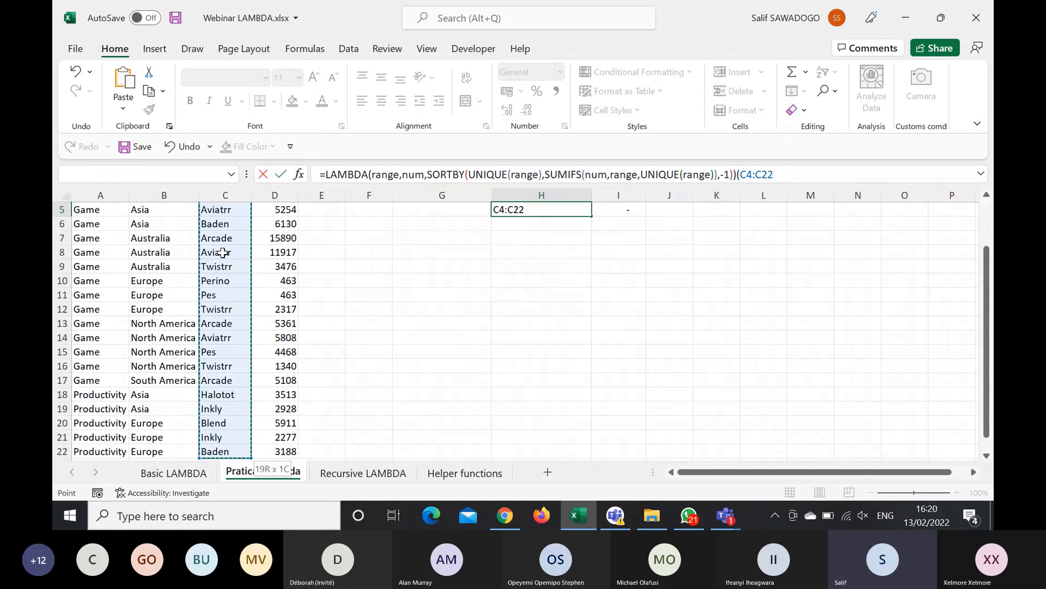
type(",")
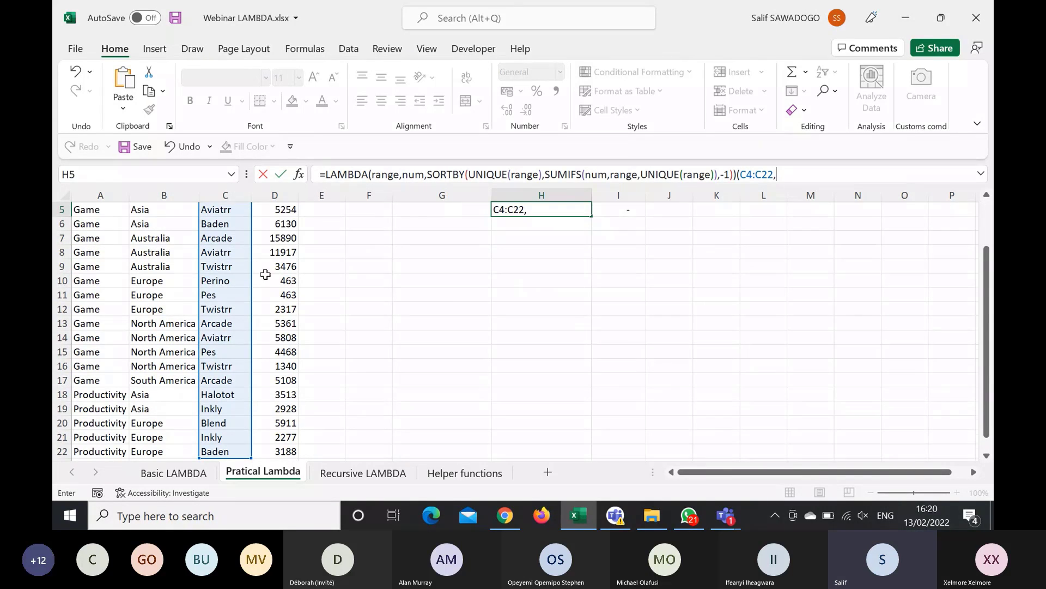
scroll(266, 274, "up", 2)
left_click(279, 257)
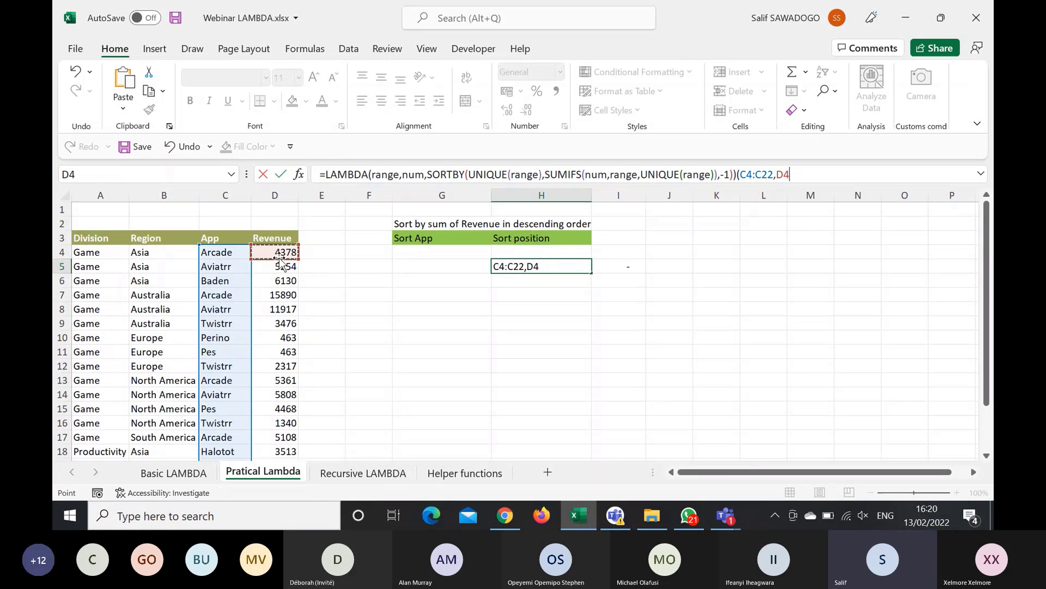
key("ctrl+shift+Down")
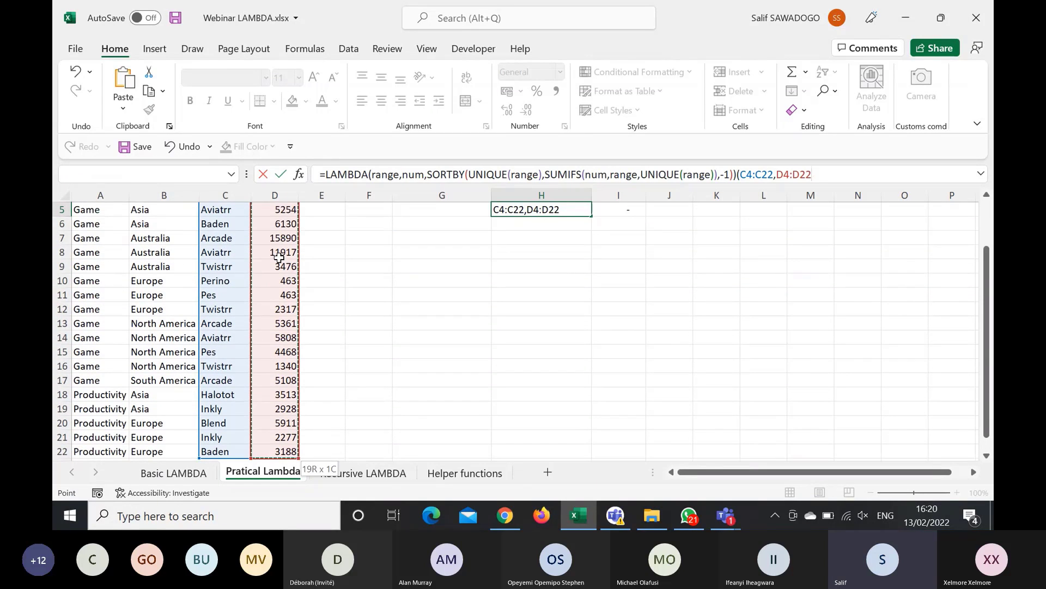
type(")")
key("Return")
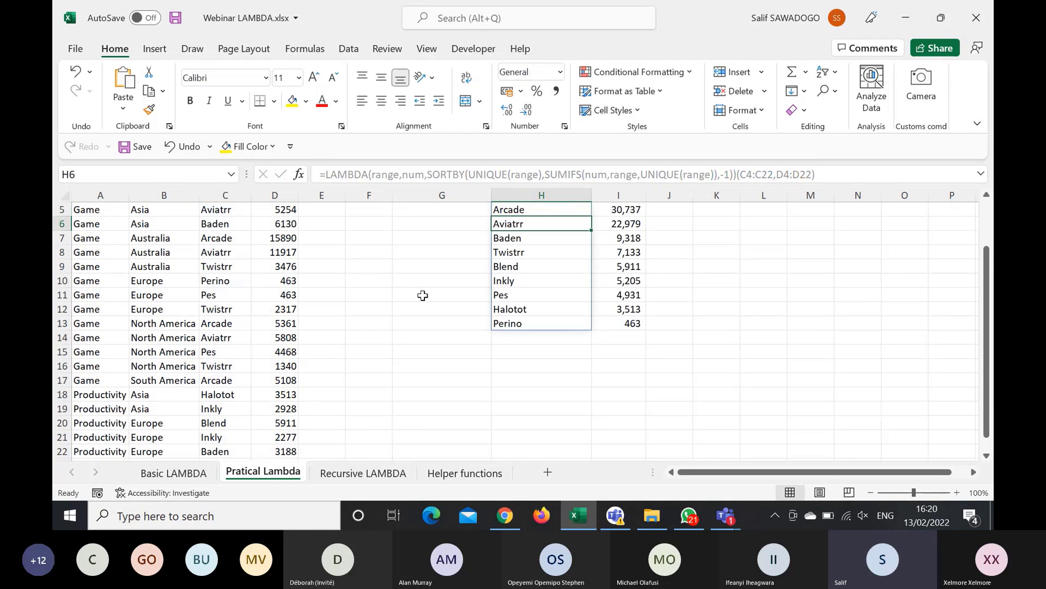
Step: Copy the LAMBDA expression from H5's formula without its trailing call arguments, leaving the cell unchanged
scroll(423, 295, "up", 2)
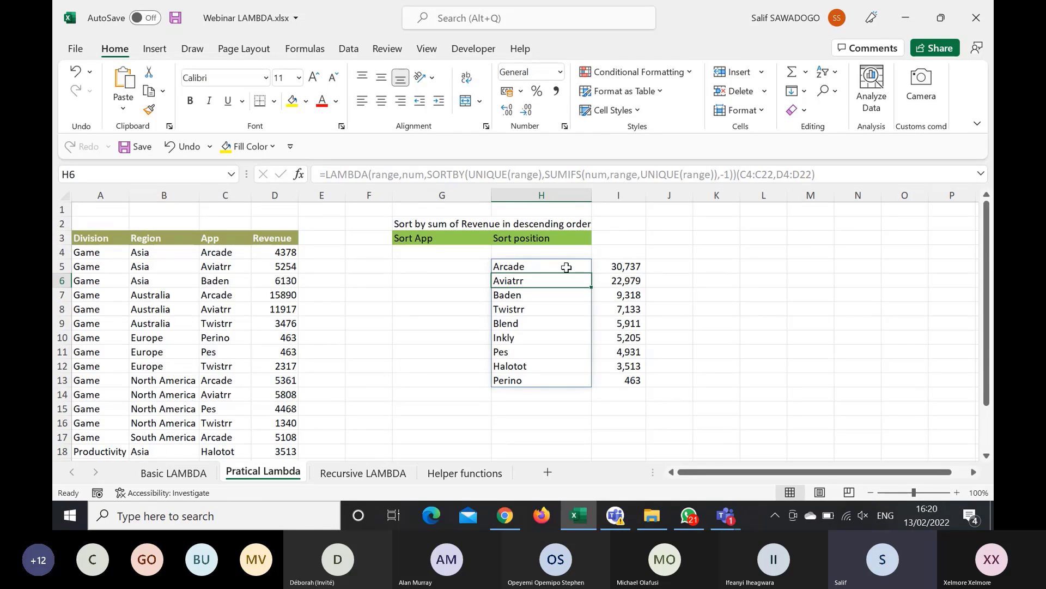
left_click(567, 268)
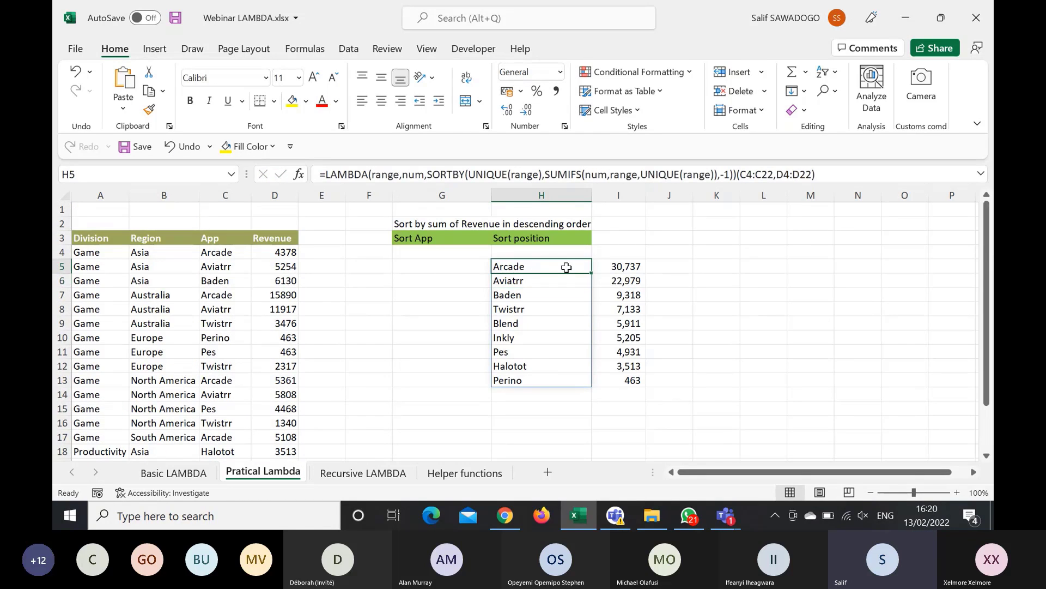
left_click(738, 174)
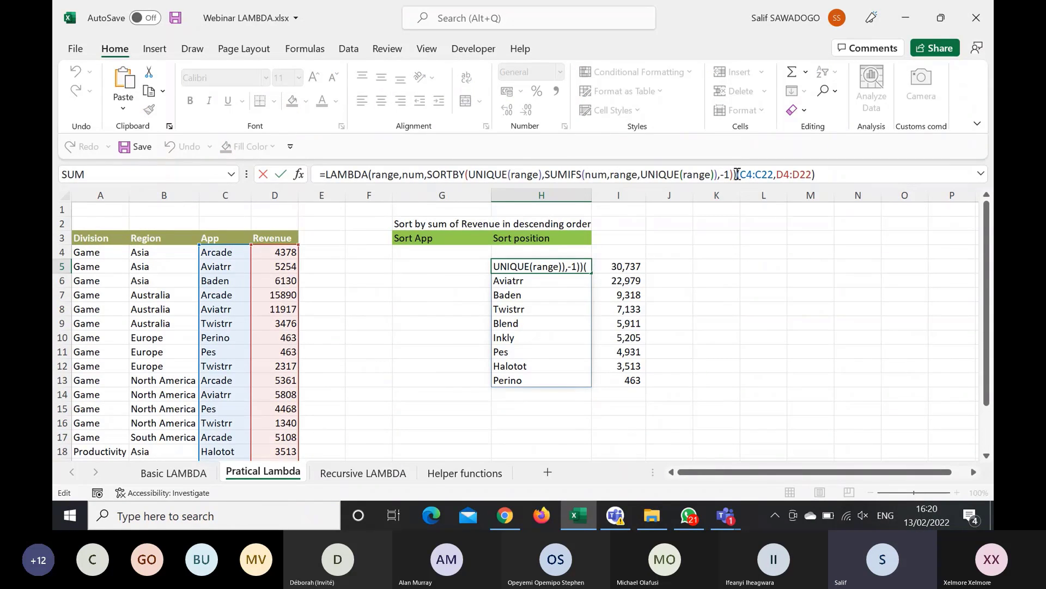
left_click_drag(737, 174, 321, 189)
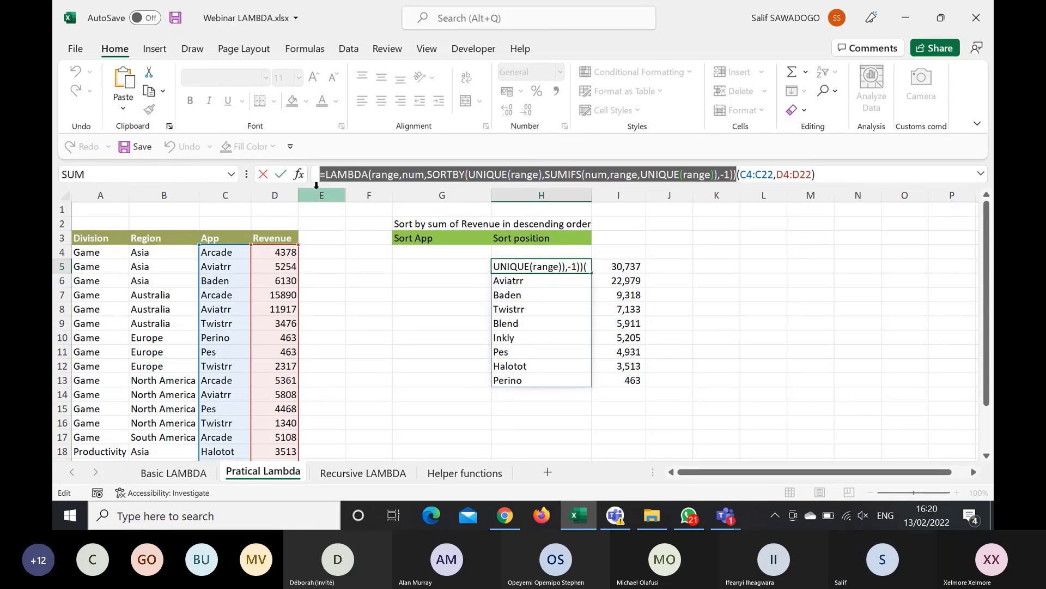
key("Escape")
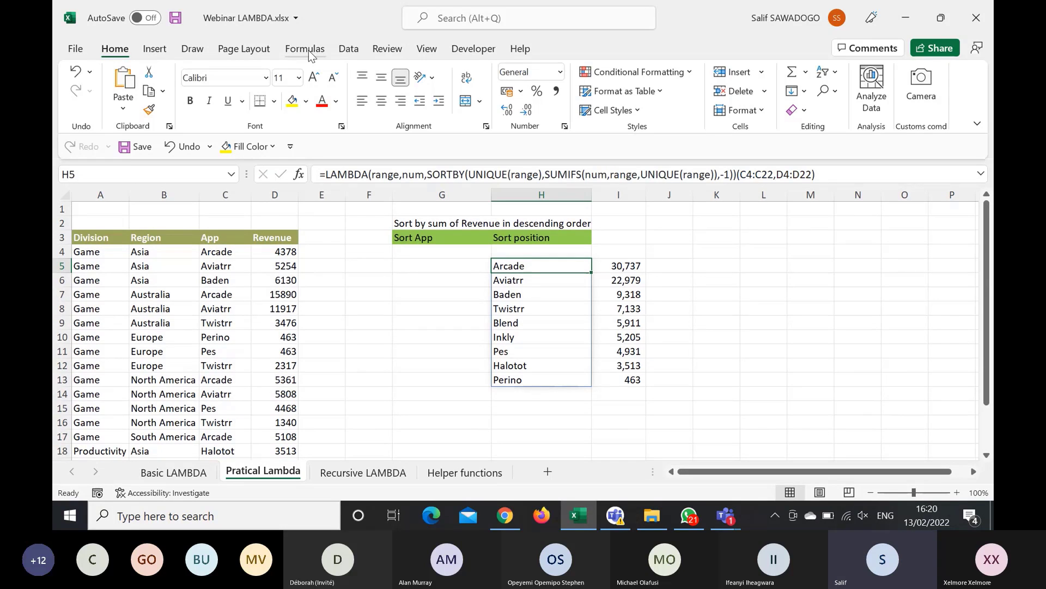
Step: Define a workbook-scoped name sortbyRange that refers to the copied LAMBDA expression
left_click(308, 50)
left_click(490, 90)
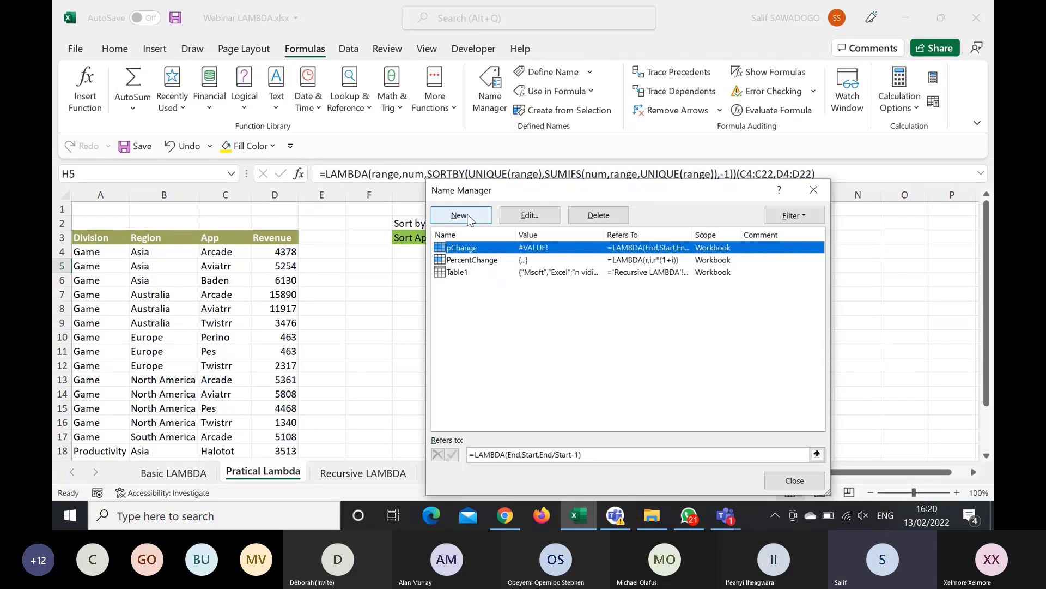
left_click(460, 216)
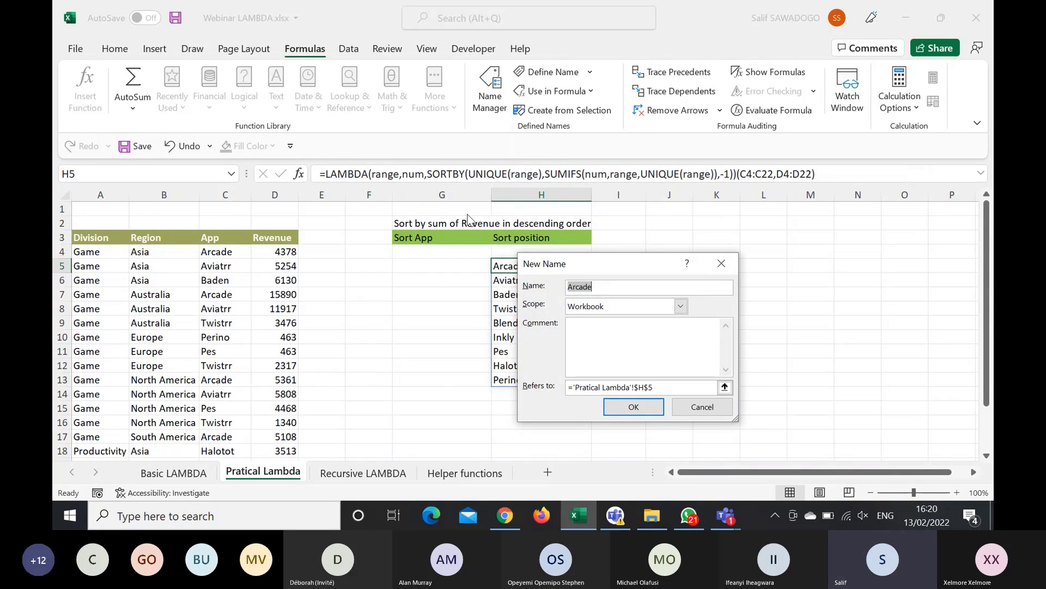
type("sortbyRange")
left_click(665, 384)
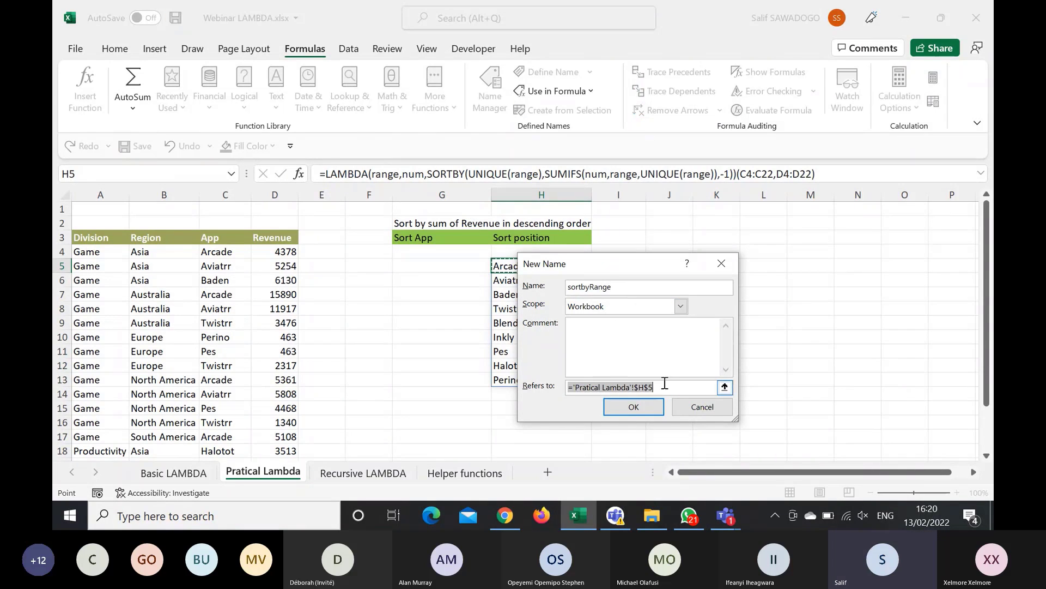
key("ctrl+v")
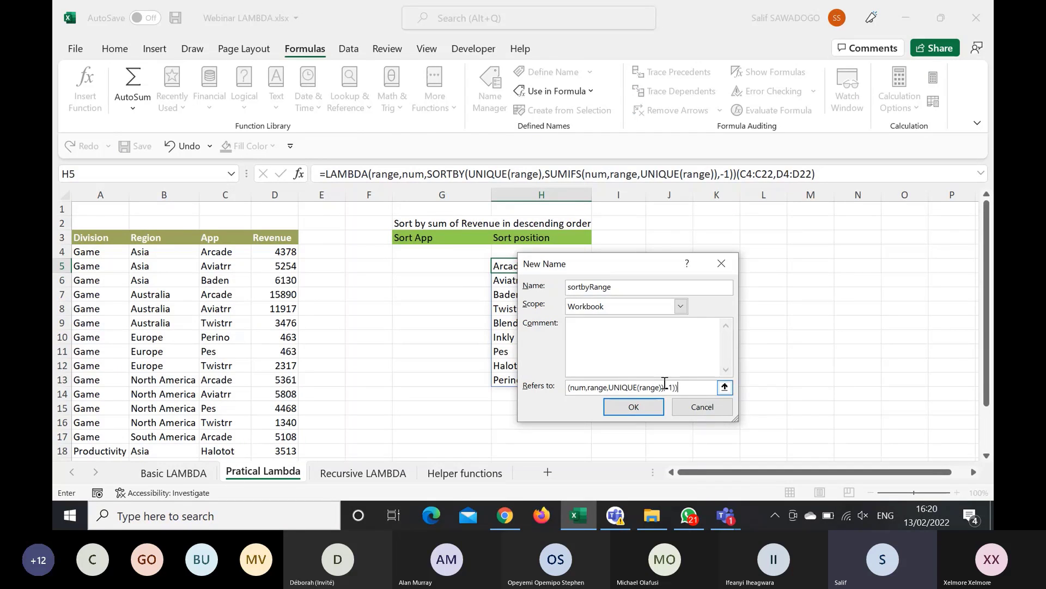
left_click(642, 406)
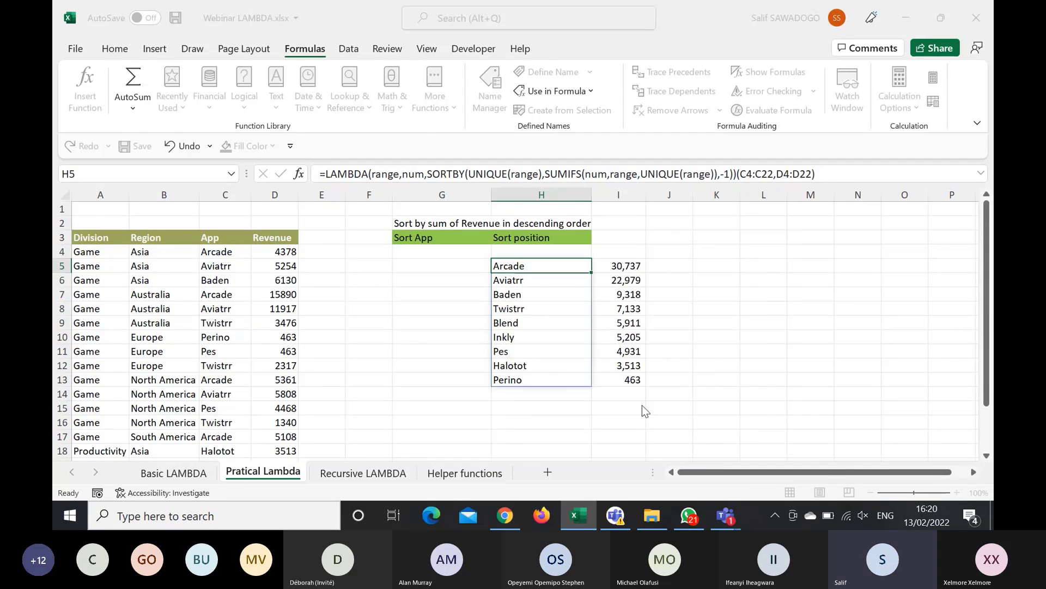
key("Escape")
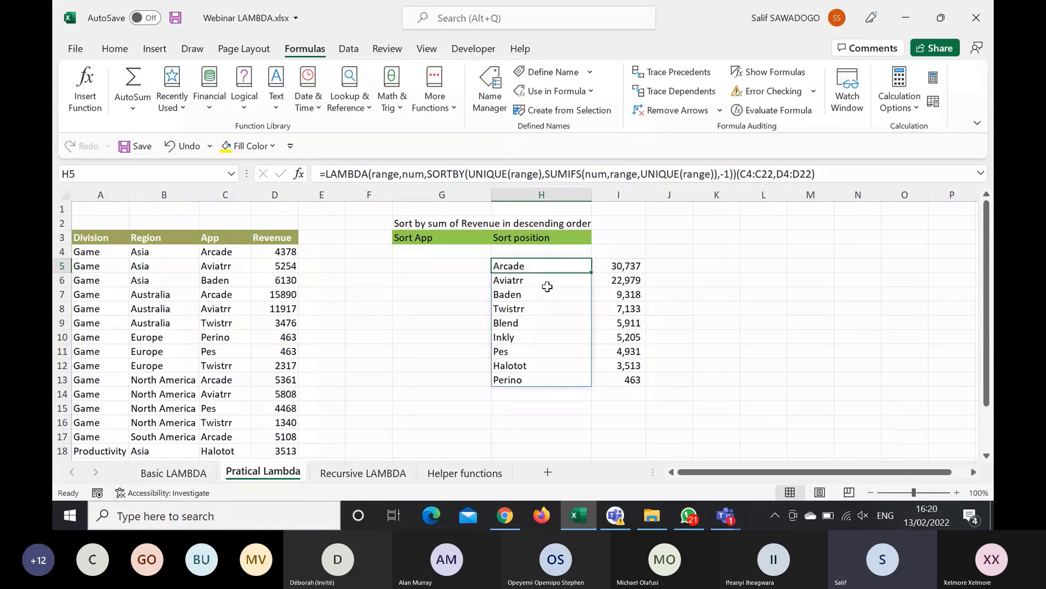
Step: Clear the sorted app formula in H5 and the revenue totals formula in I5
key("Delete")
left_click(614, 267)
key("Delete")
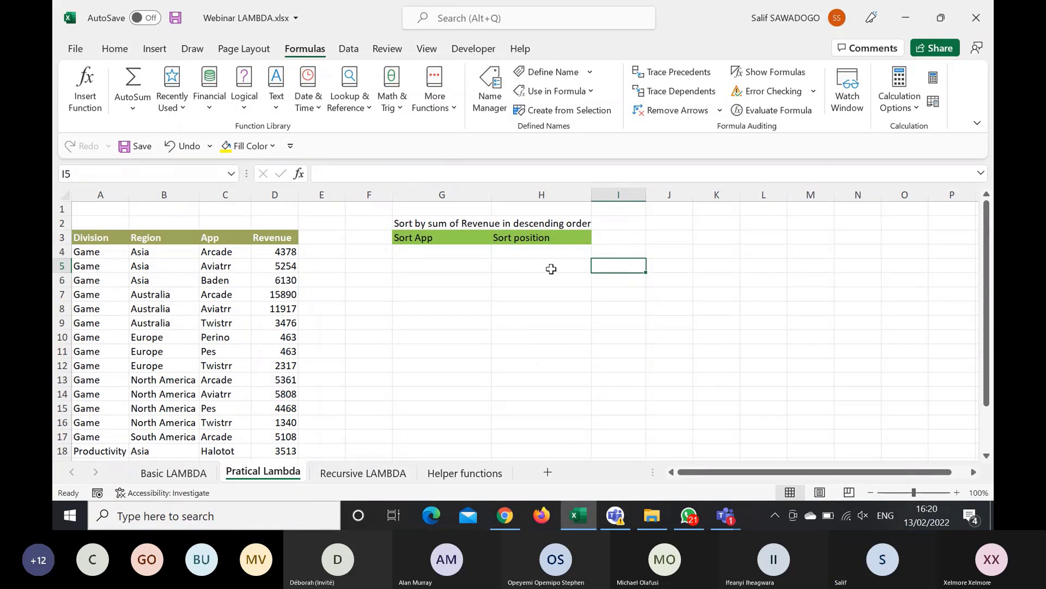
Step: Enter =sortbyRange(C4:C22,D4:D22) in H5 to list the apps with the named function
left_click(549, 269)
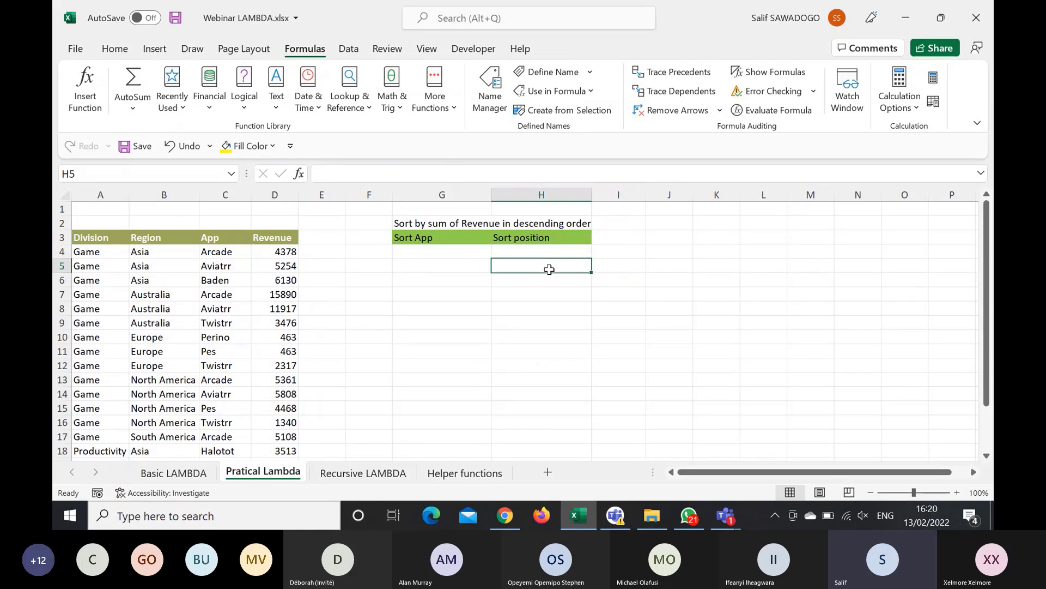
type("=")
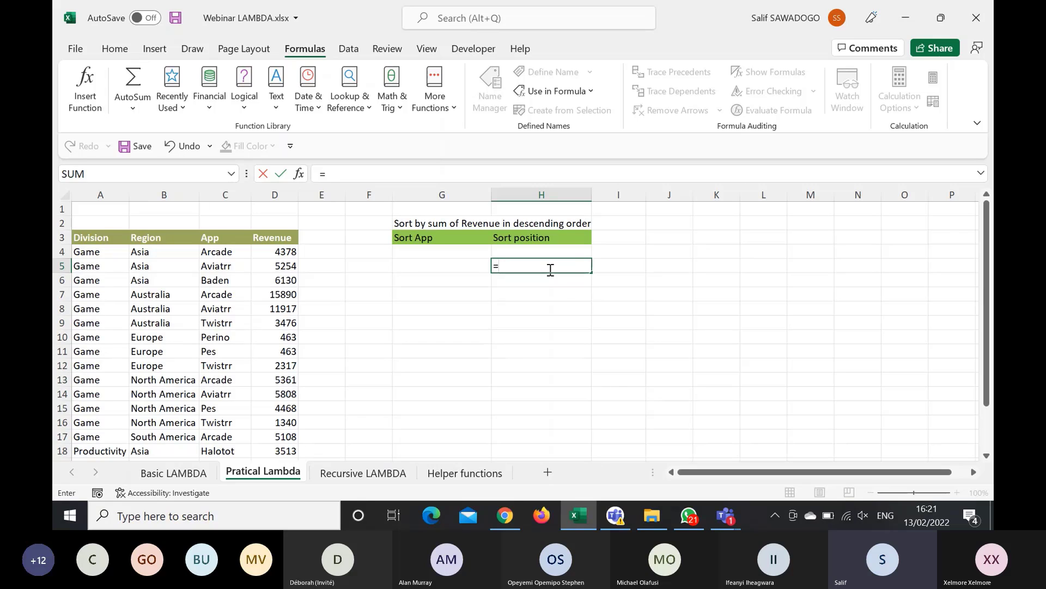
type("sort")
key("Down")
key("Down")
key("Tab")
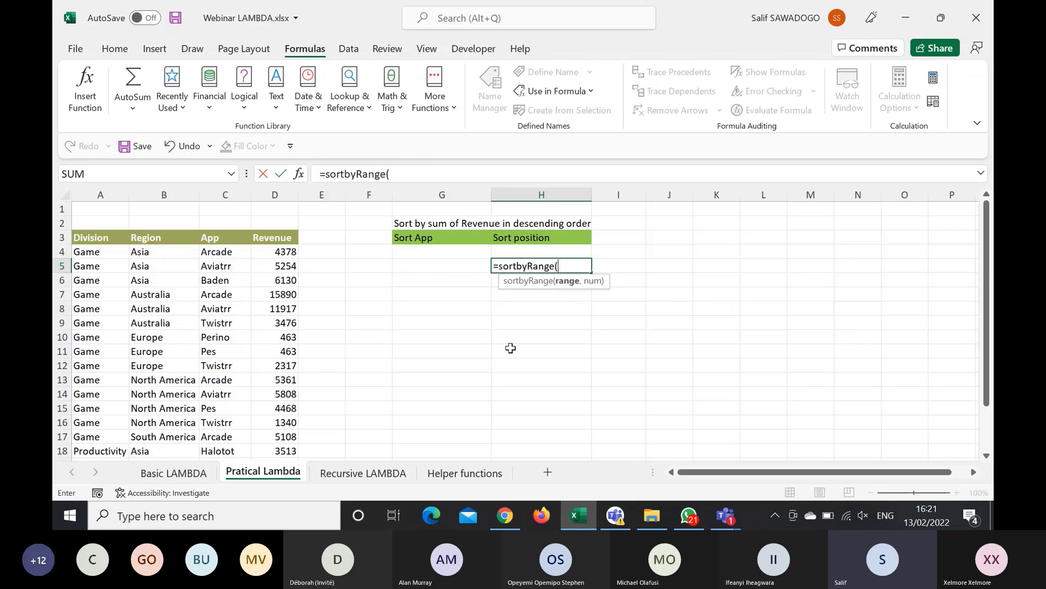
left_click(220, 252)
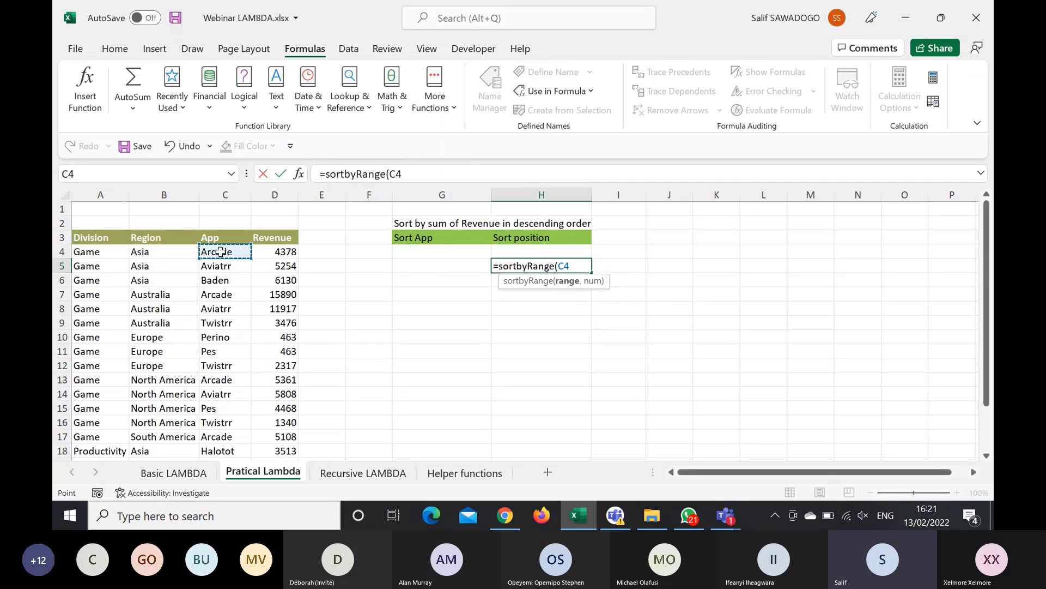
key("ctrl+shift+Down")
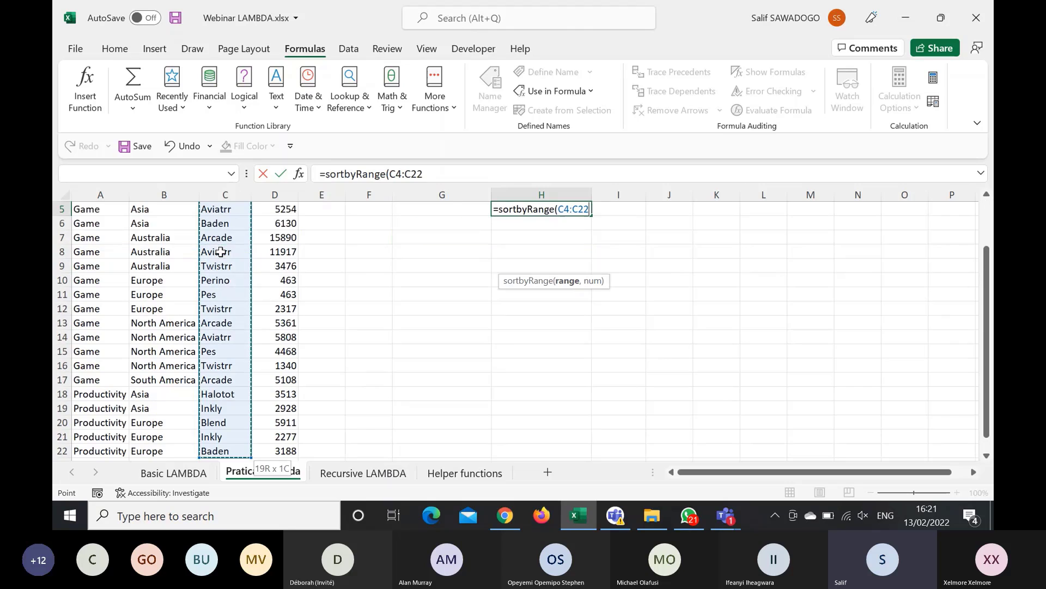
type(",")
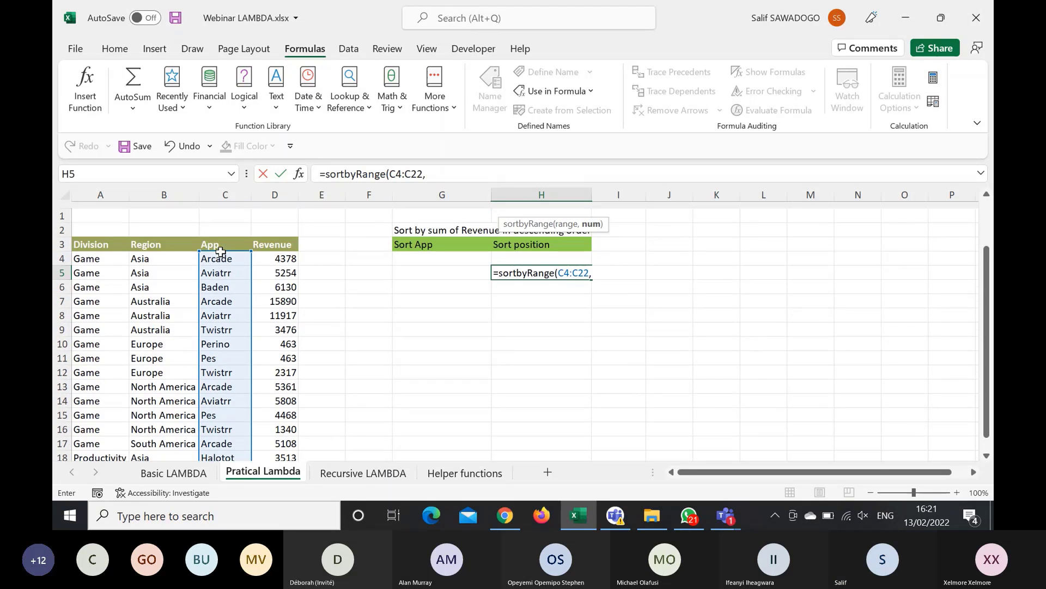
left_click(273, 252)
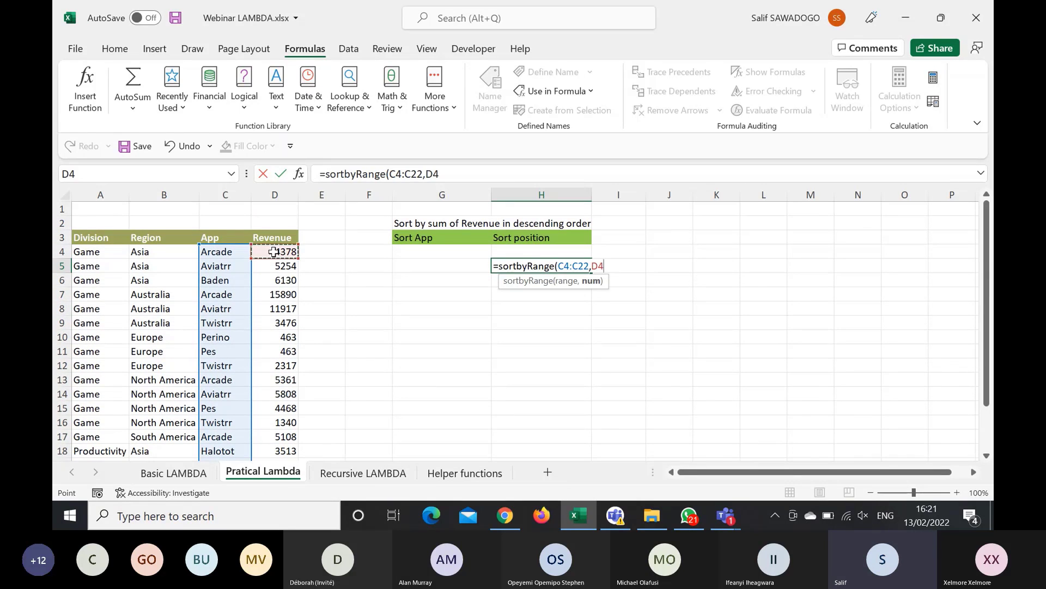
key("ctrl+shift+Down")
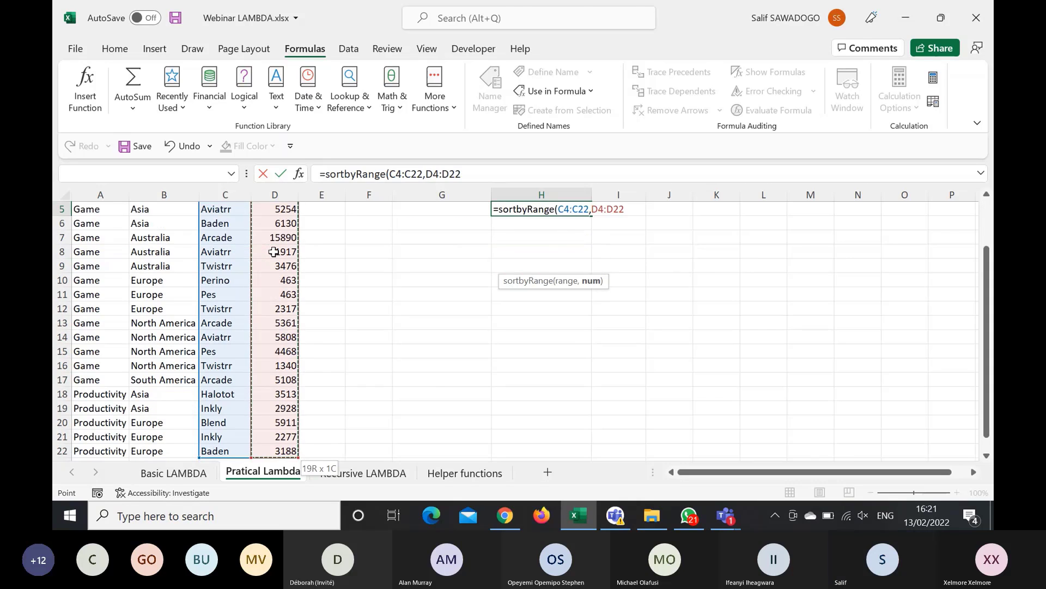
type(")")
key("Return")
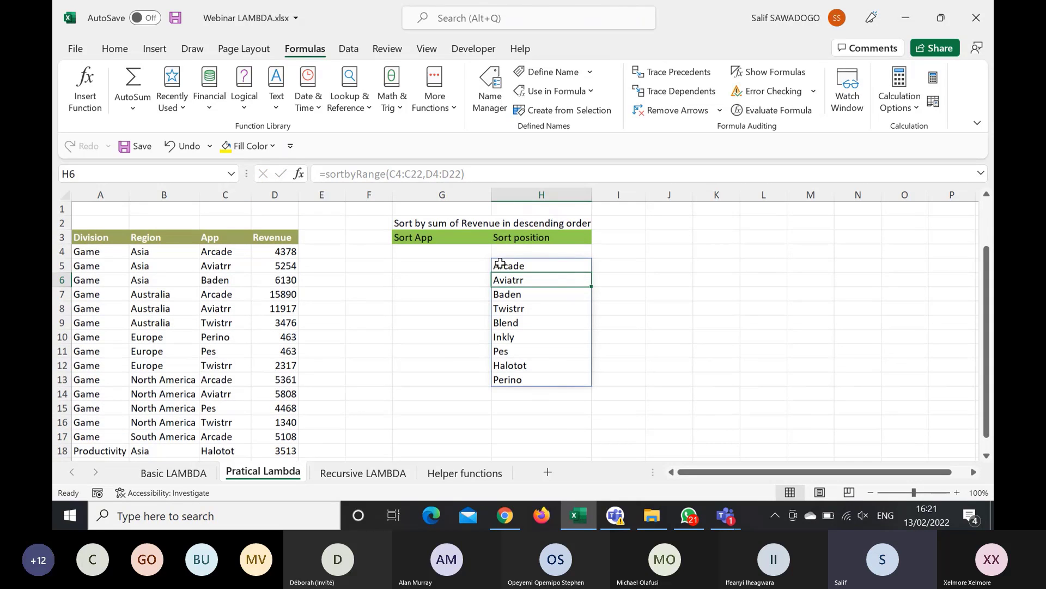
Step: Replace the formula in H5 with =sortbyRange(B4:B22,D4:D22) to list the regions sorted by summed revenue
left_click(533, 266)
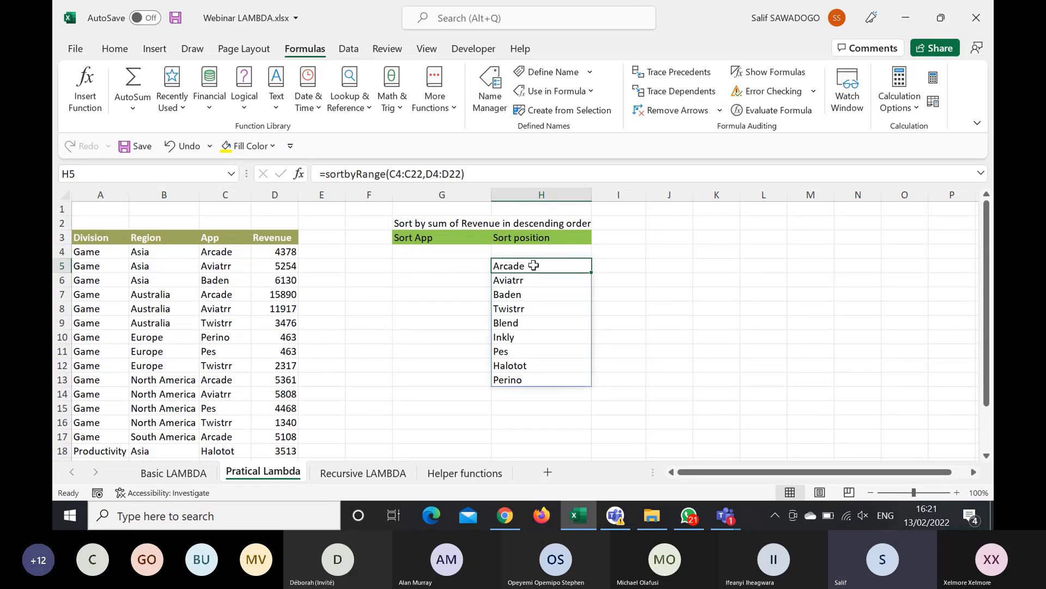
key("Delete")
type("=")
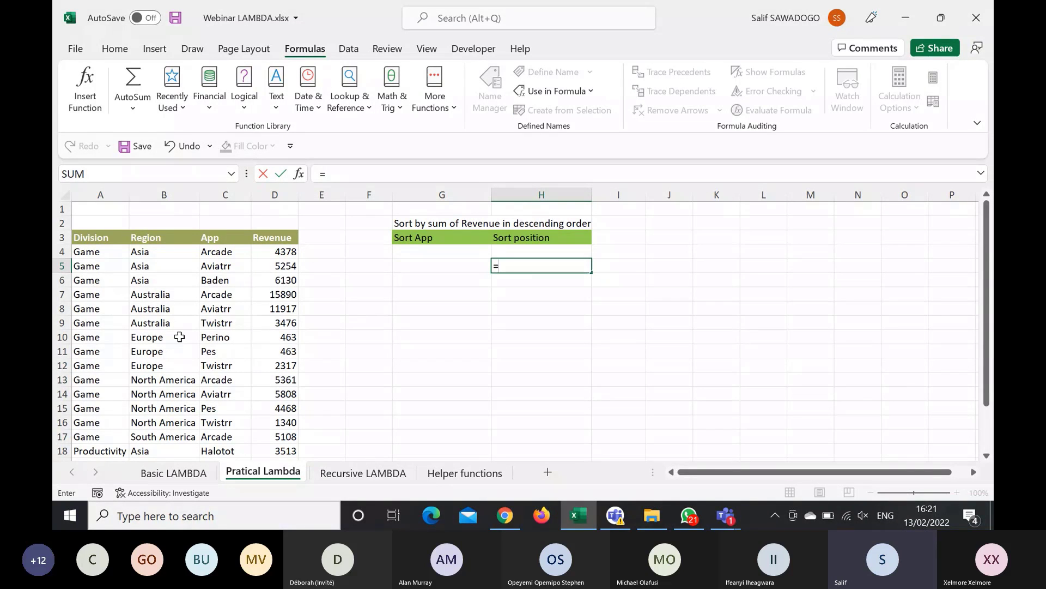
type("sort")
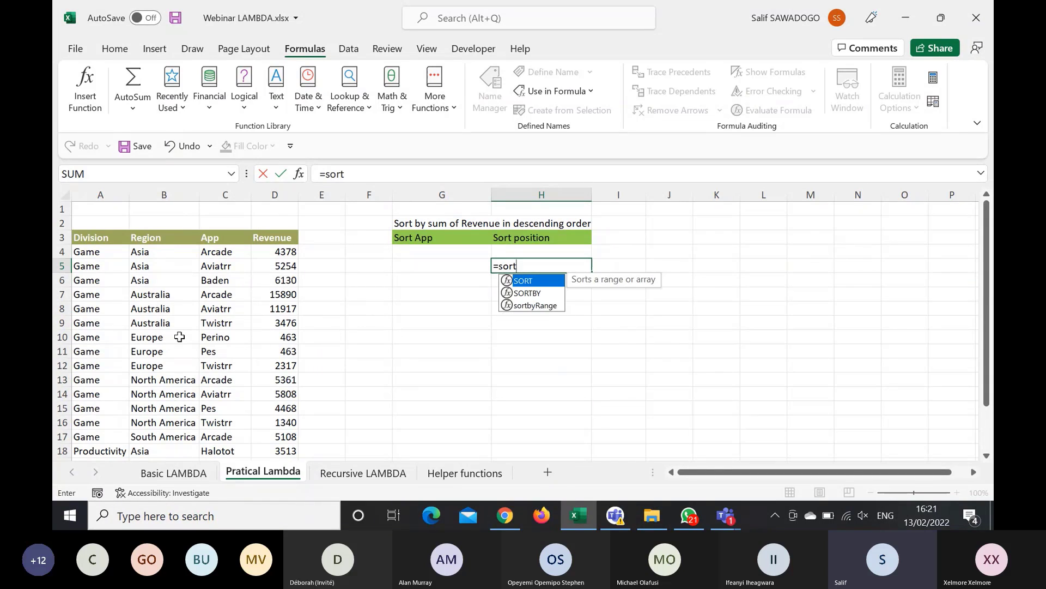
key("Down")
key("Down")
key("Tab")
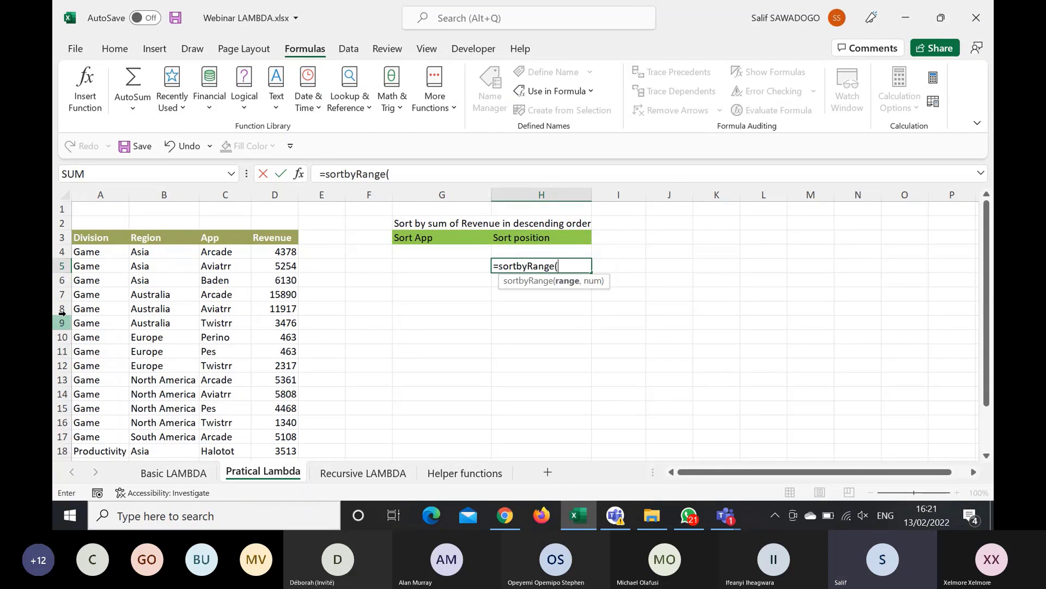
left_click(137, 252)
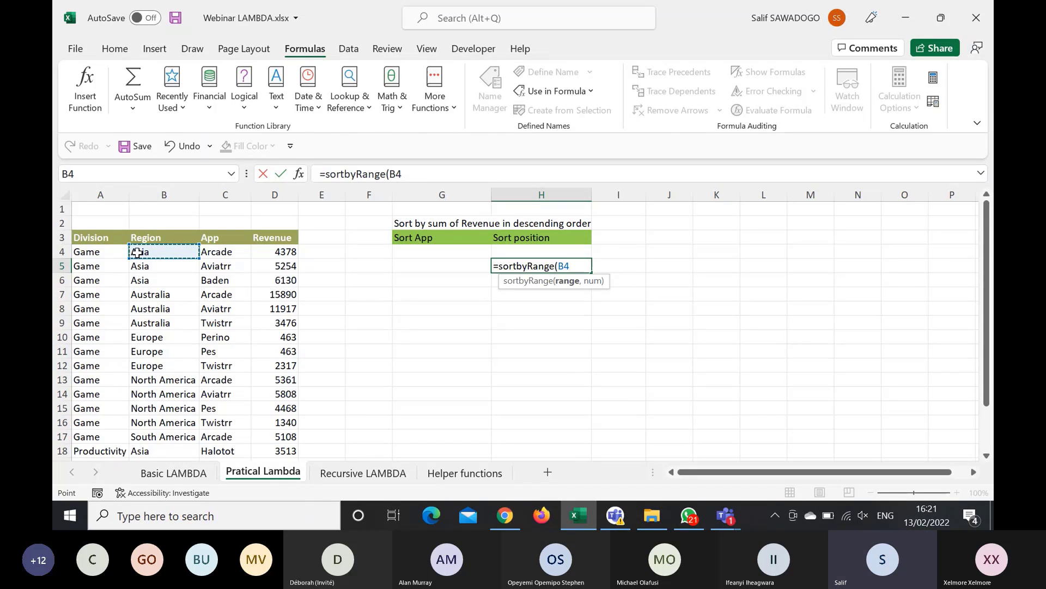
key("ctrl+shift+Down")
type(",")
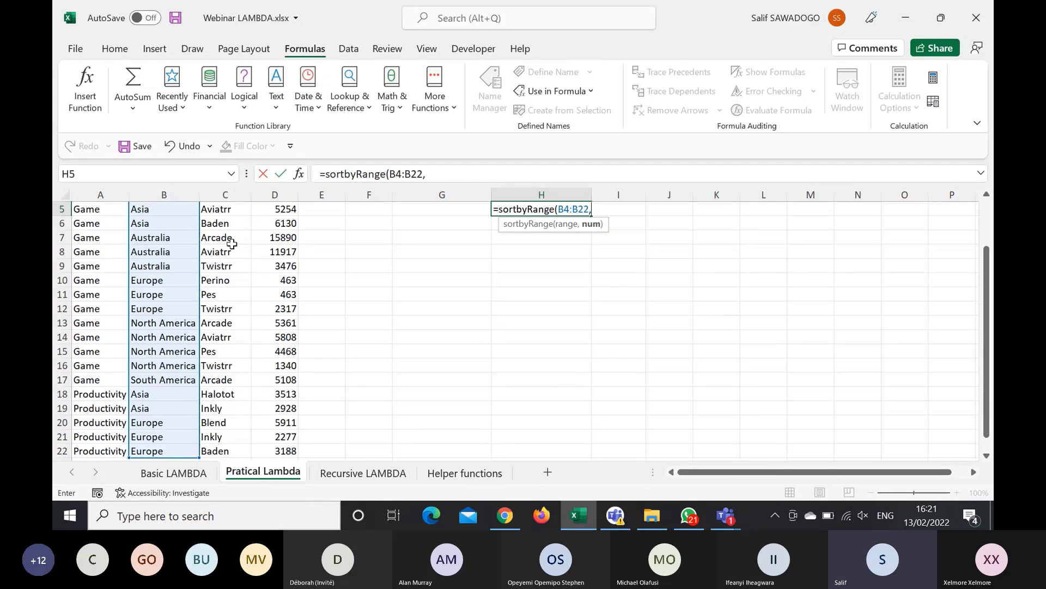
scroll(137, 251, "up", 2)
left_click(276, 249)
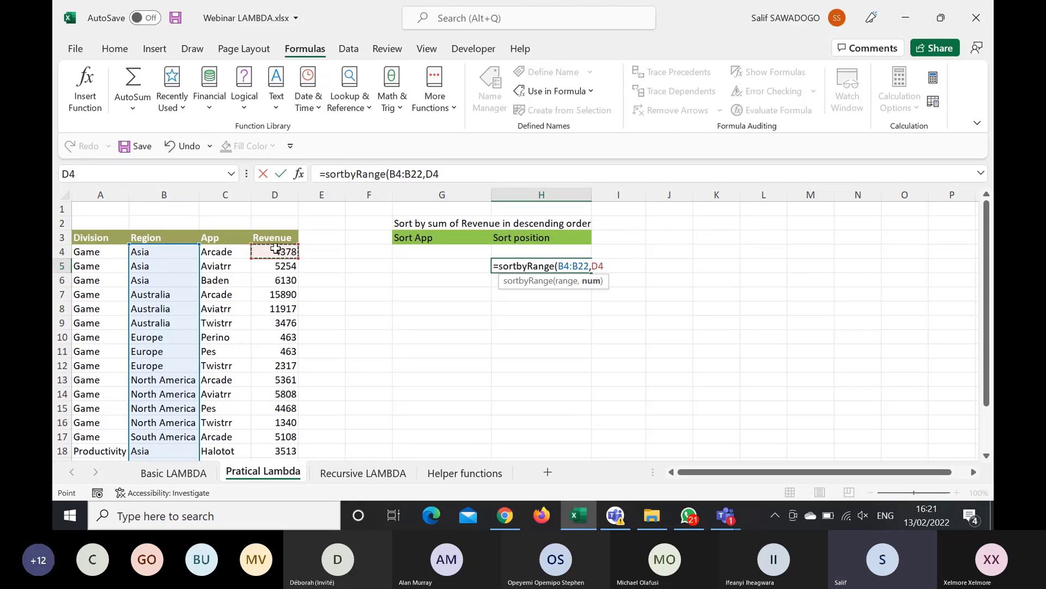
left_click_drag(275, 249, 276, 452)
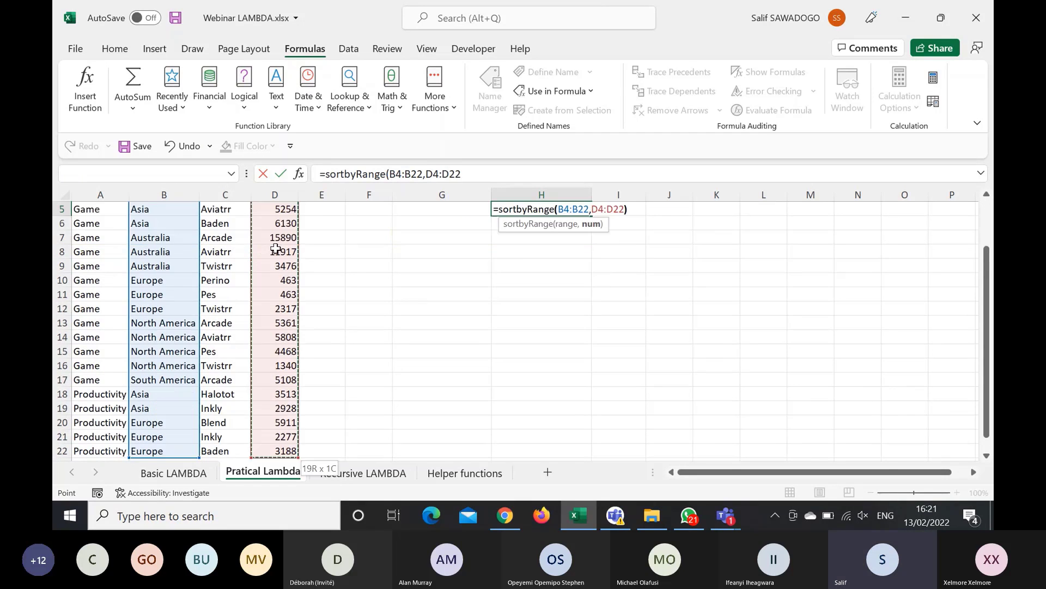
key("Return")
scroll(436, 281, "up", 2)
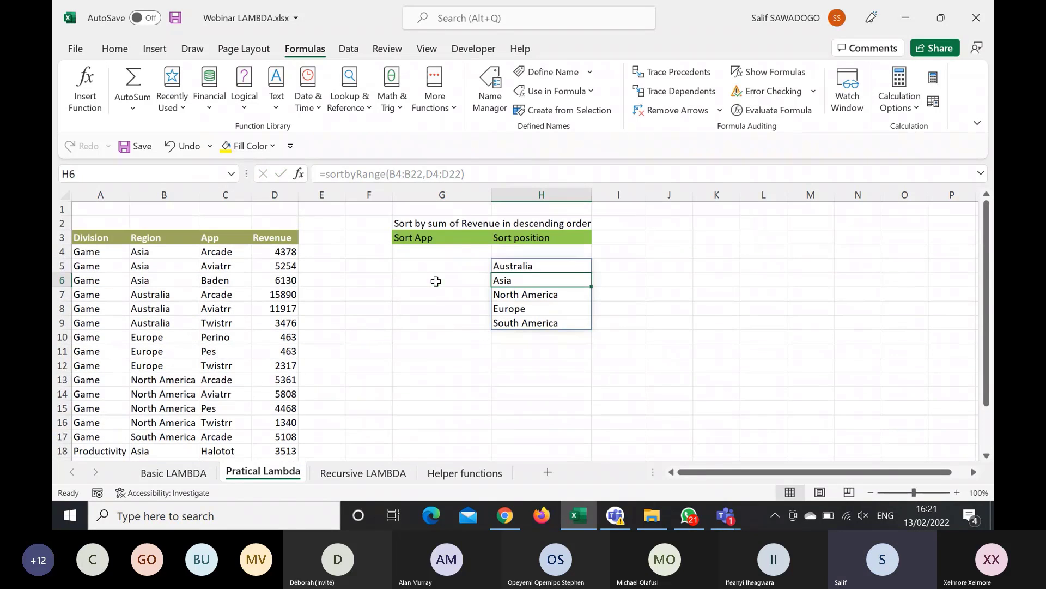
Step: Enter =SUMIFS(D4:D22,B4:B22,H5#) in I5 to total the revenue for each listed region
left_click(624, 264)
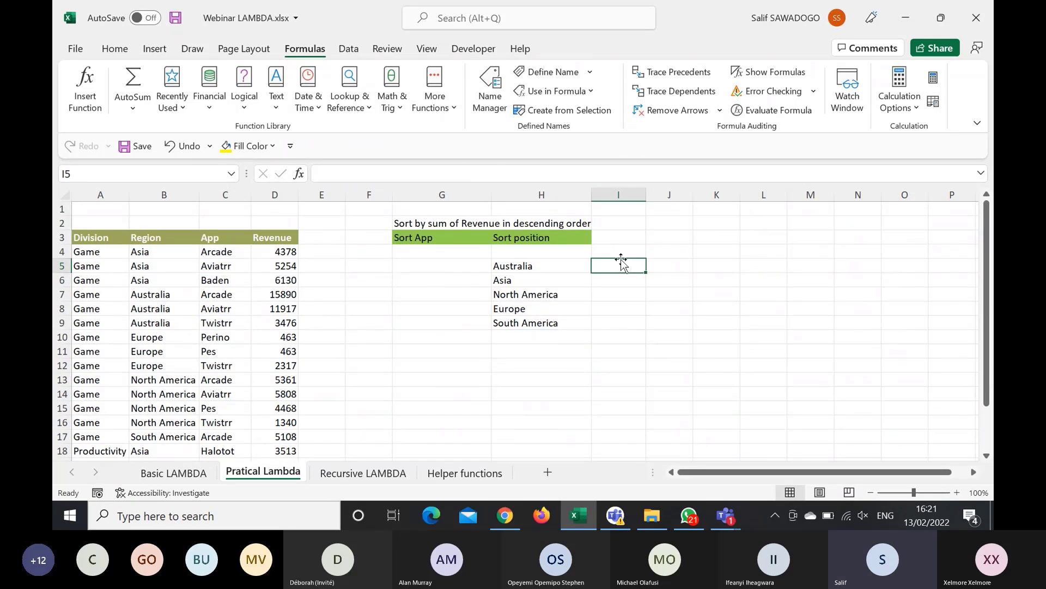
type("=")
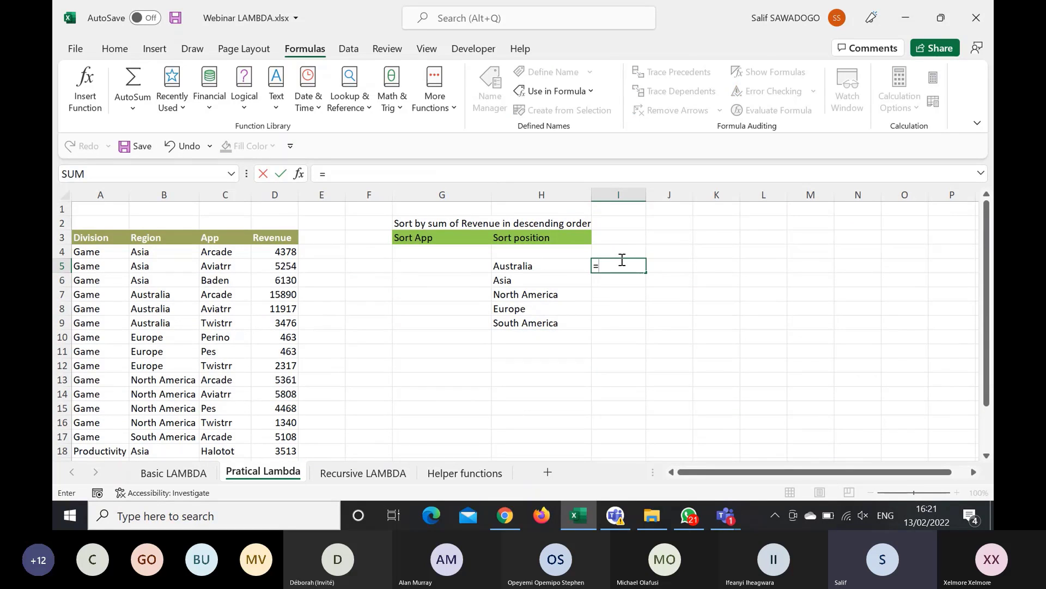
type("sumifs")
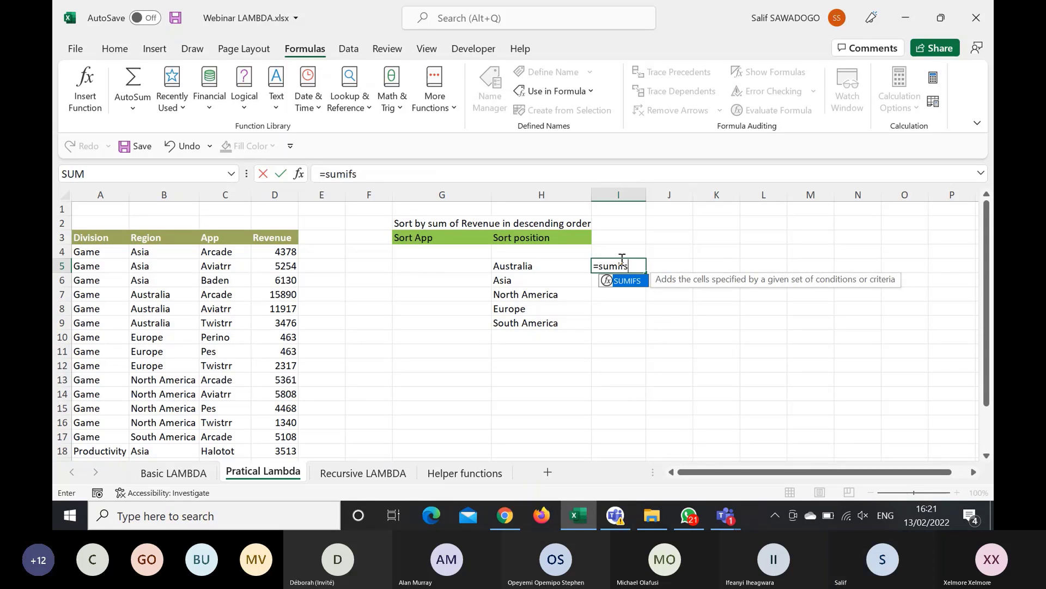
key("Tab")
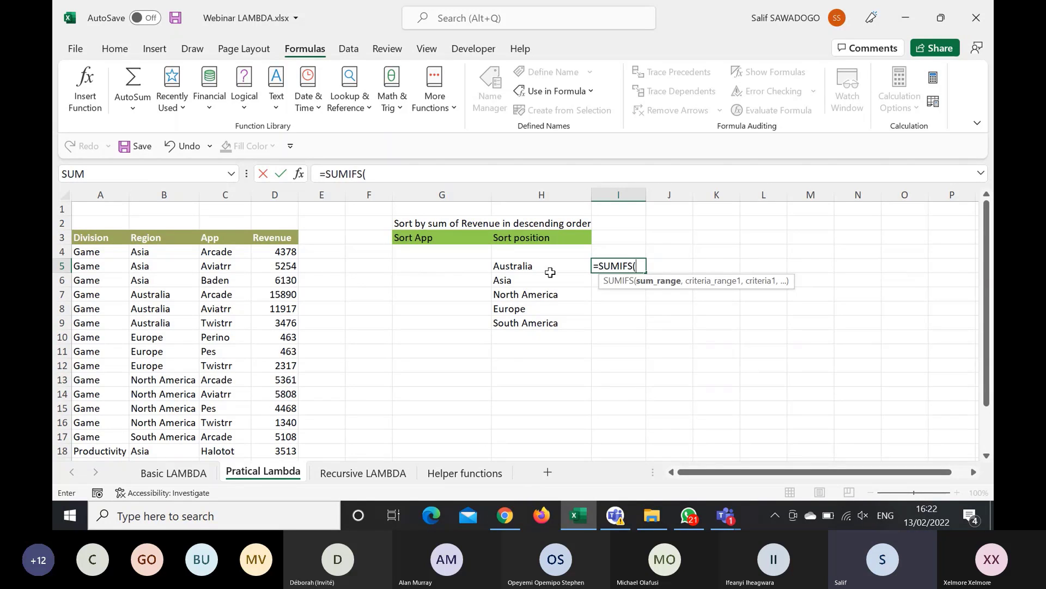
left_click(271, 252)
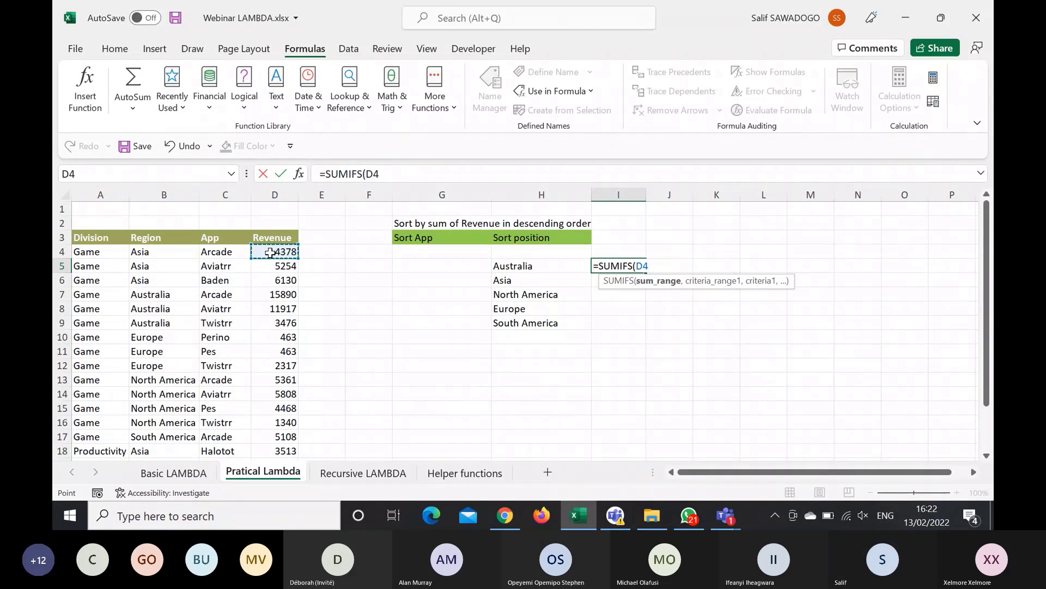
key("ctrl+shift+Down")
type(",")
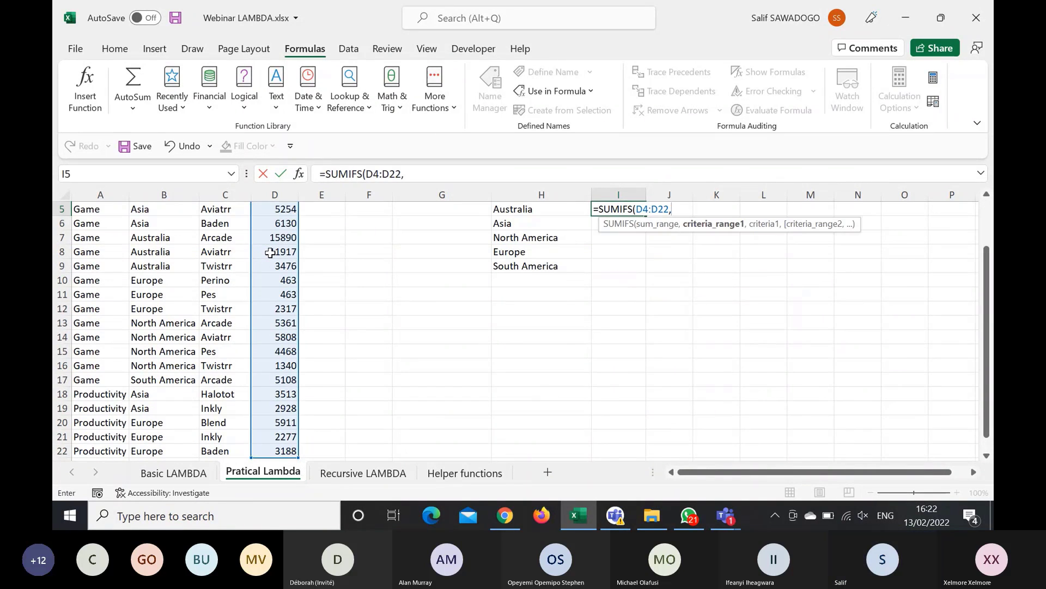
scroll(270, 252, "up", 2)
left_click(158, 252)
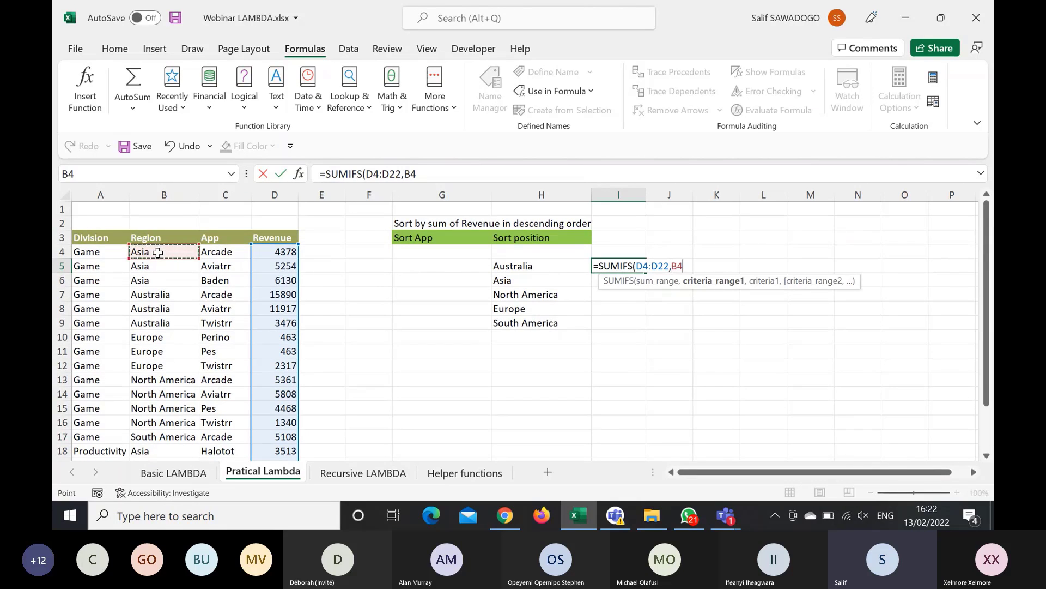
key("ctrl+shift+Down")
type(",")
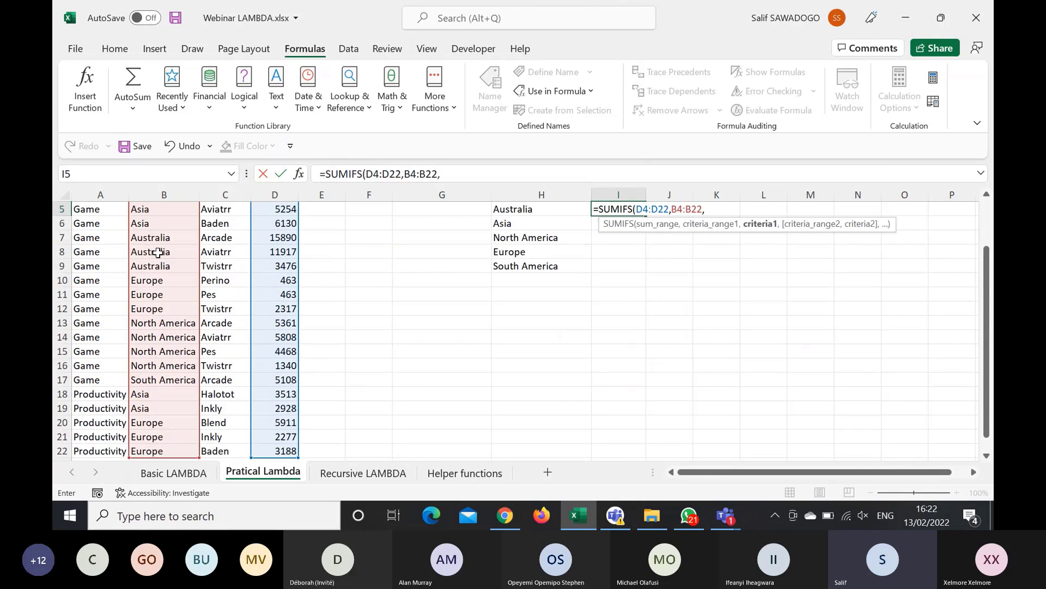
scroll(157, 252, "up", 2)
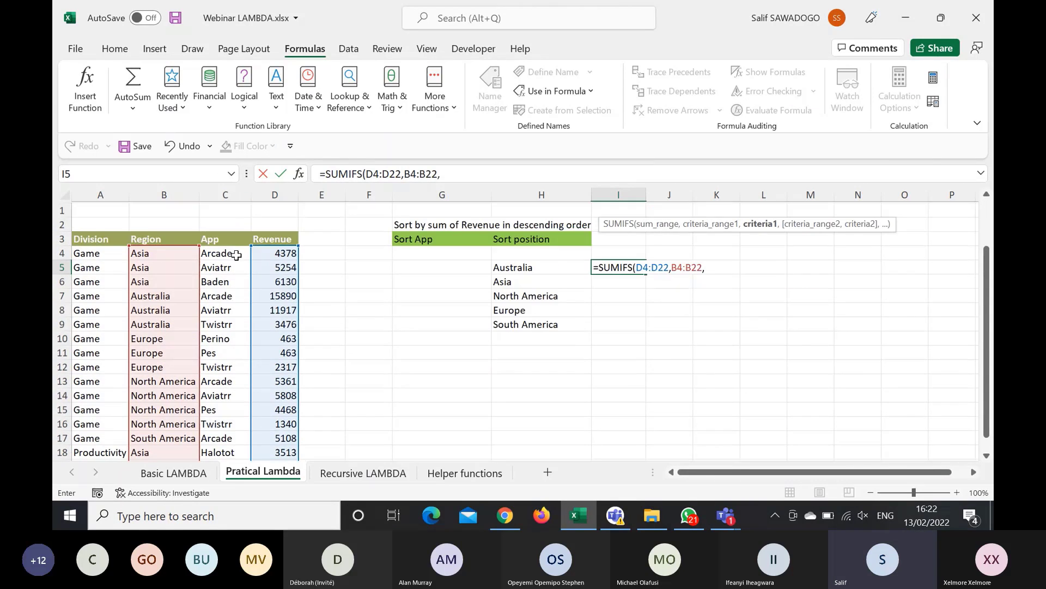
left_click(528, 268)
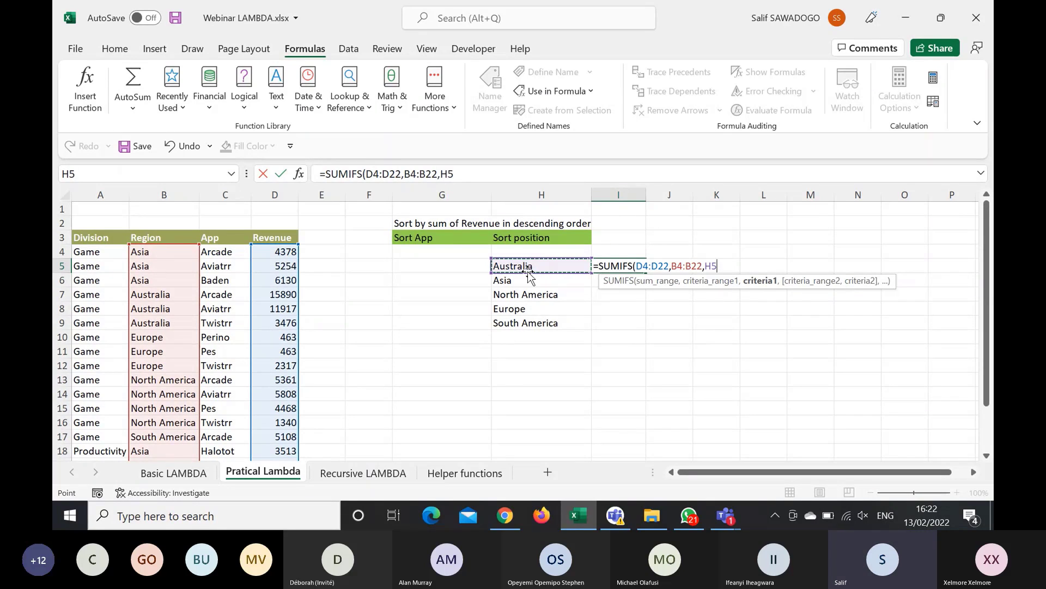
type("#")
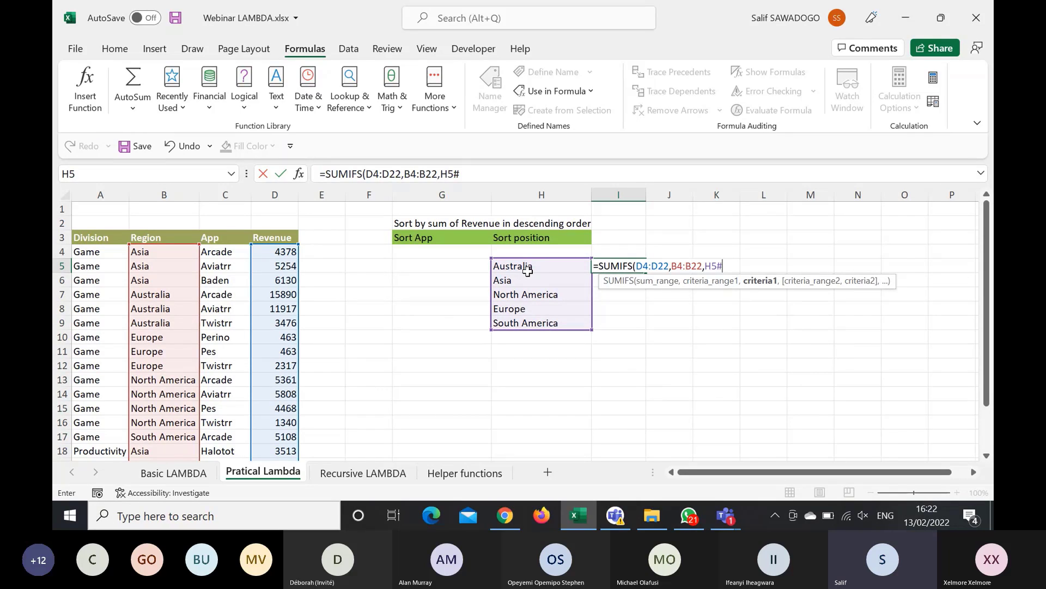
key("Return")
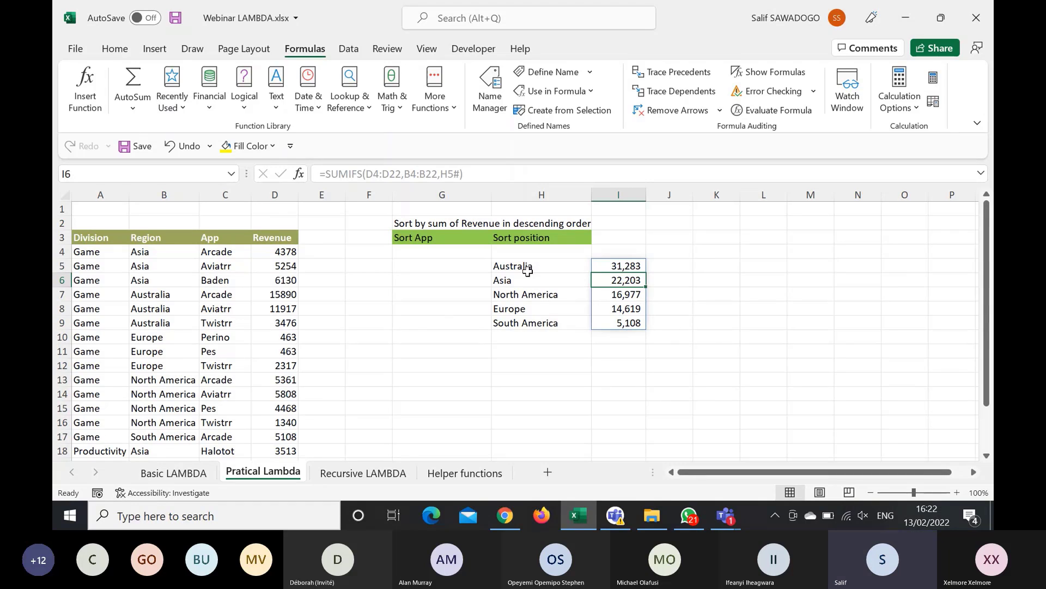
left_click(638, 266)
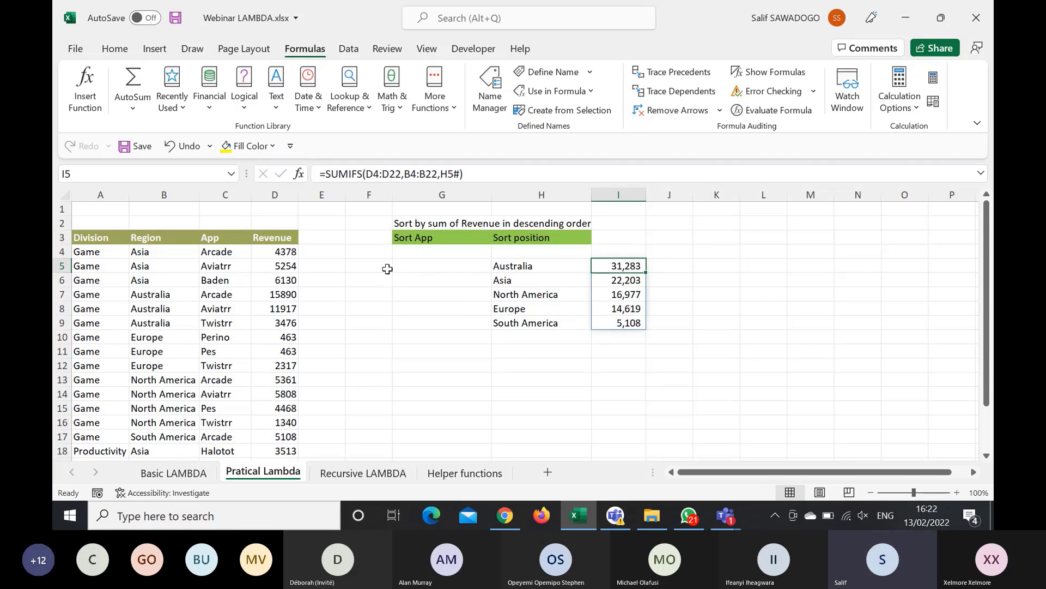
Step: Enter =sortbyRange(A4:A22,D4:D22) in H12 to list the divisions sorted by summed revenue
left_click(520, 363)
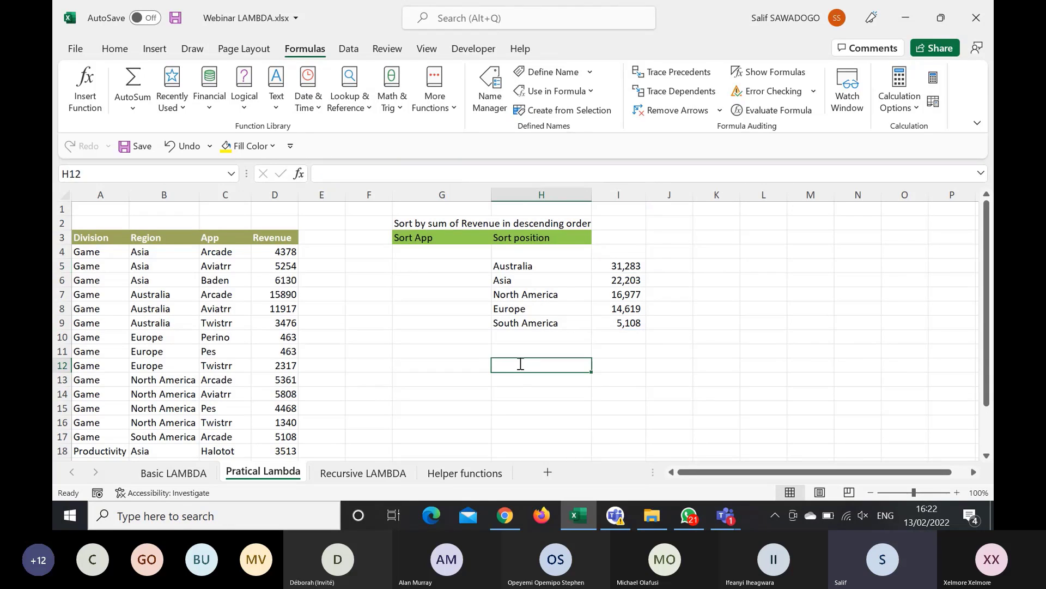
type("=sor")
key("Down")
key("Down")
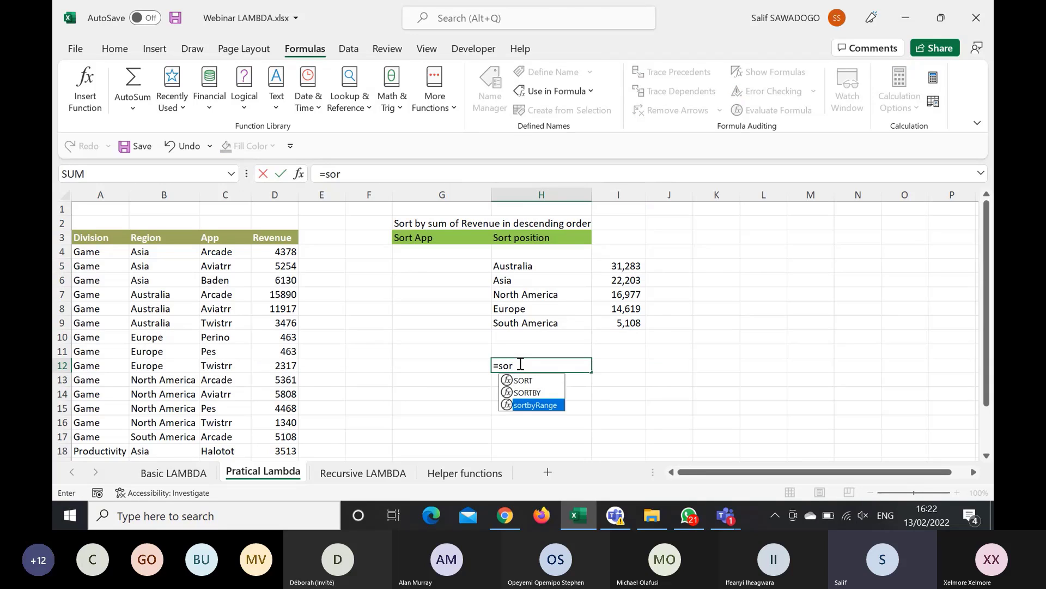
key("Tab")
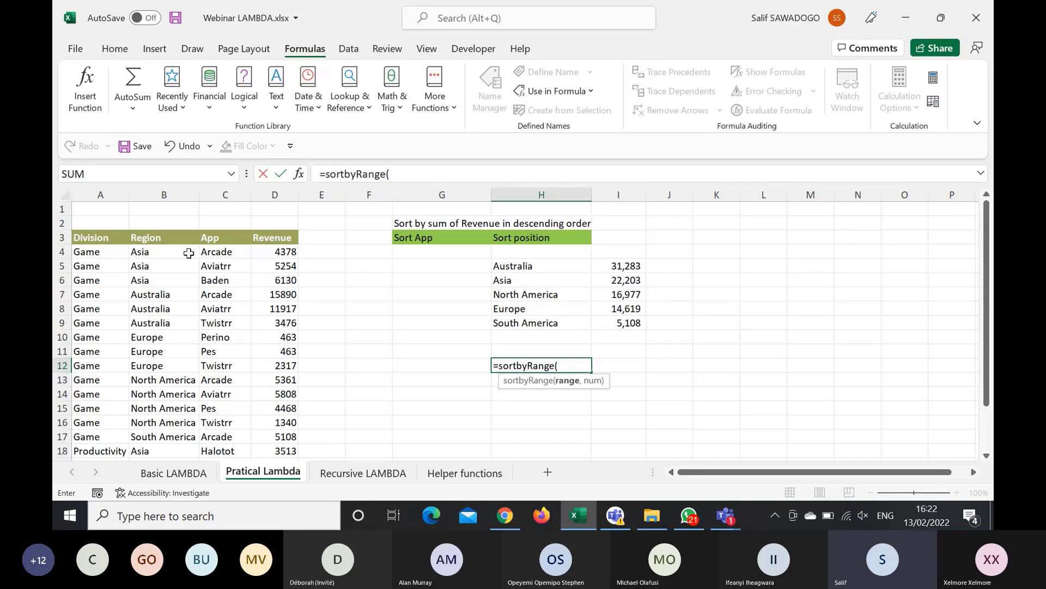
left_click(112, 254)
key("ctrl+shift+Down")
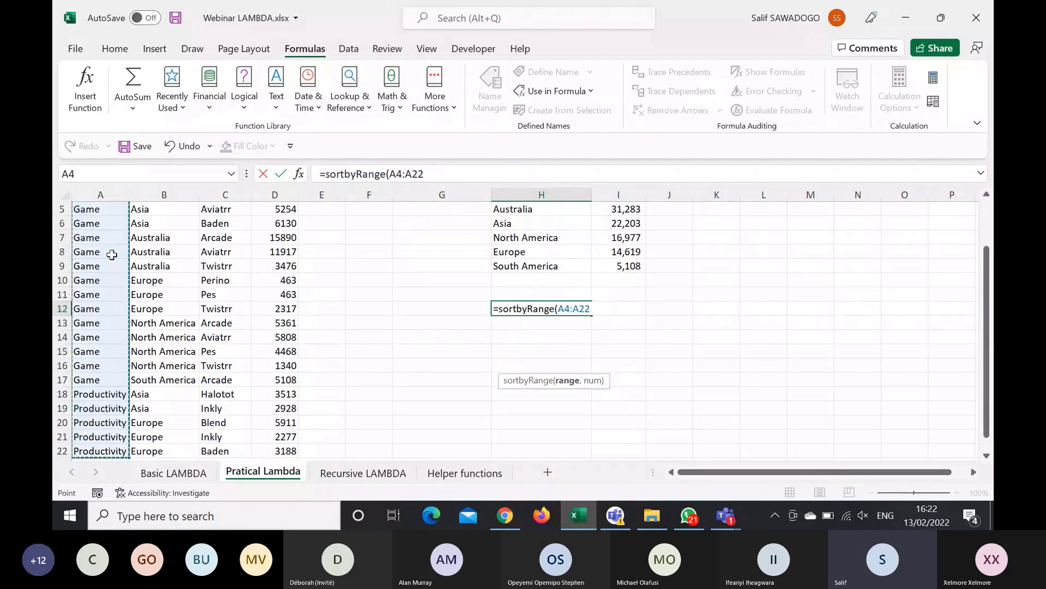
type(",")
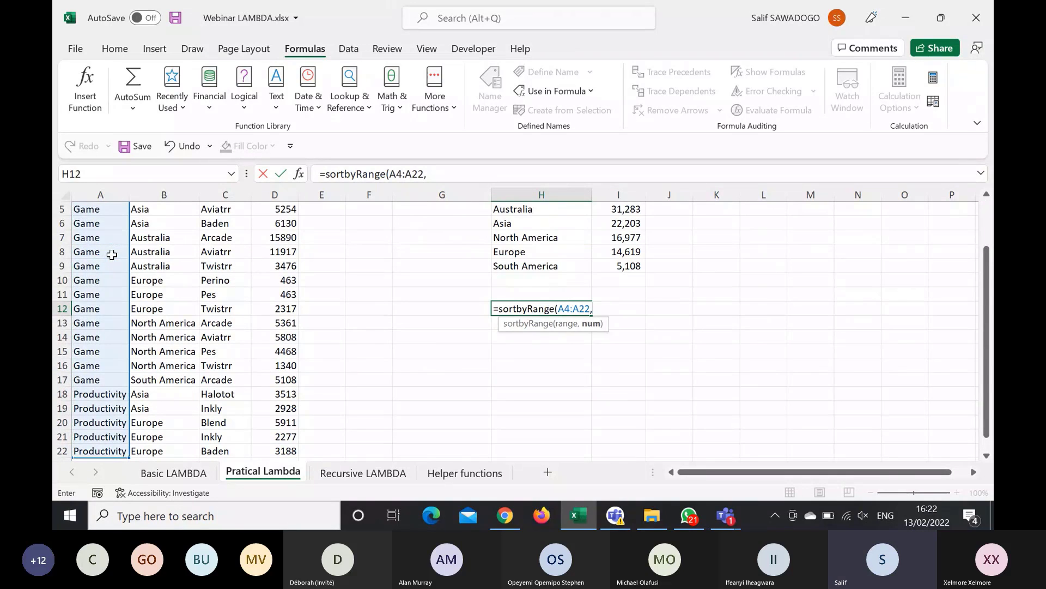
scroll(215, 271, "up", 2)
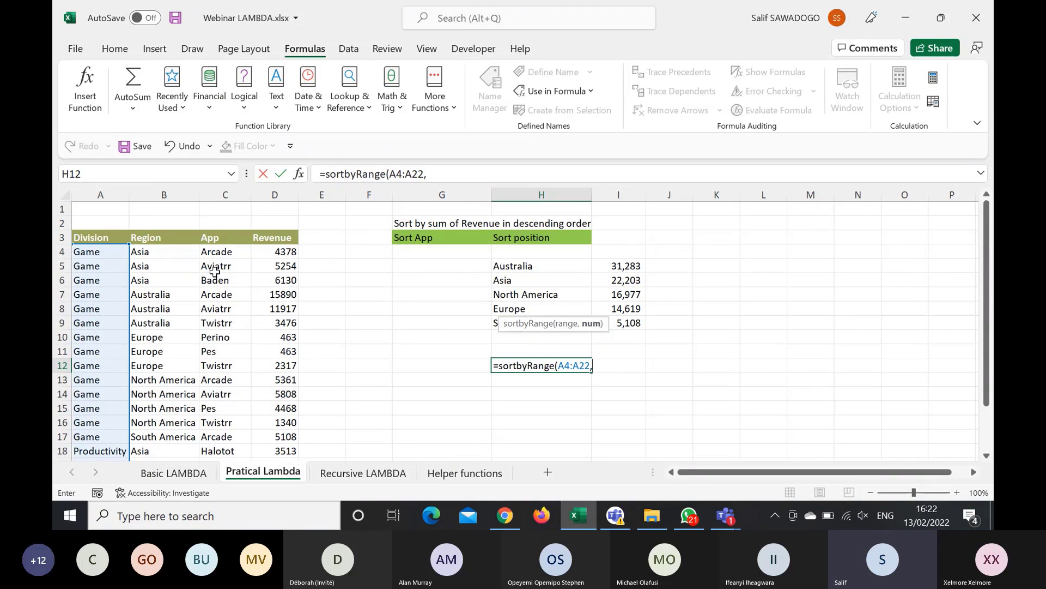
left_click(277, 251)
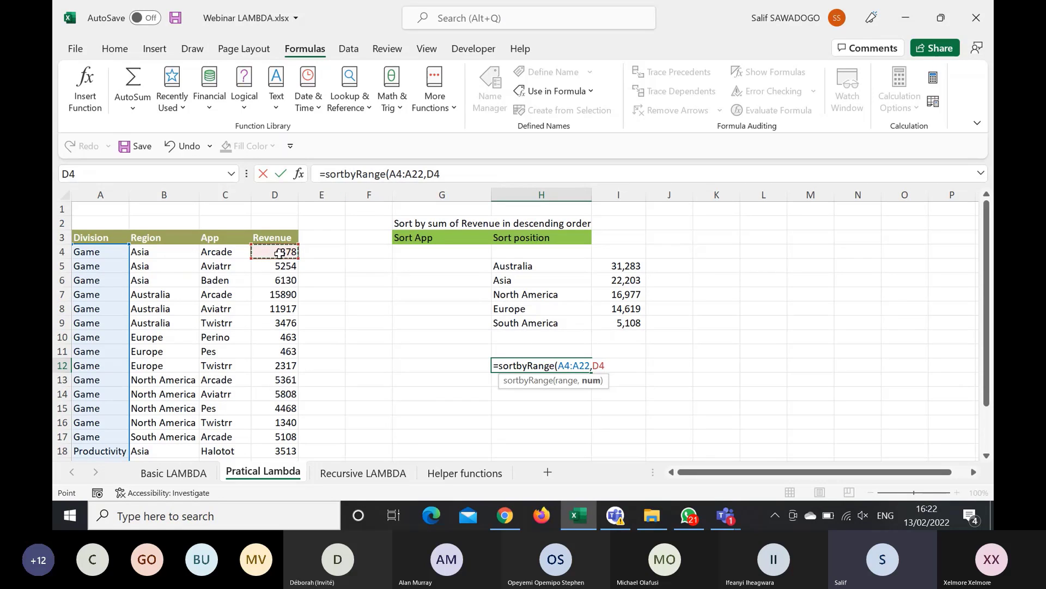
key("ctrl+shift+Down")
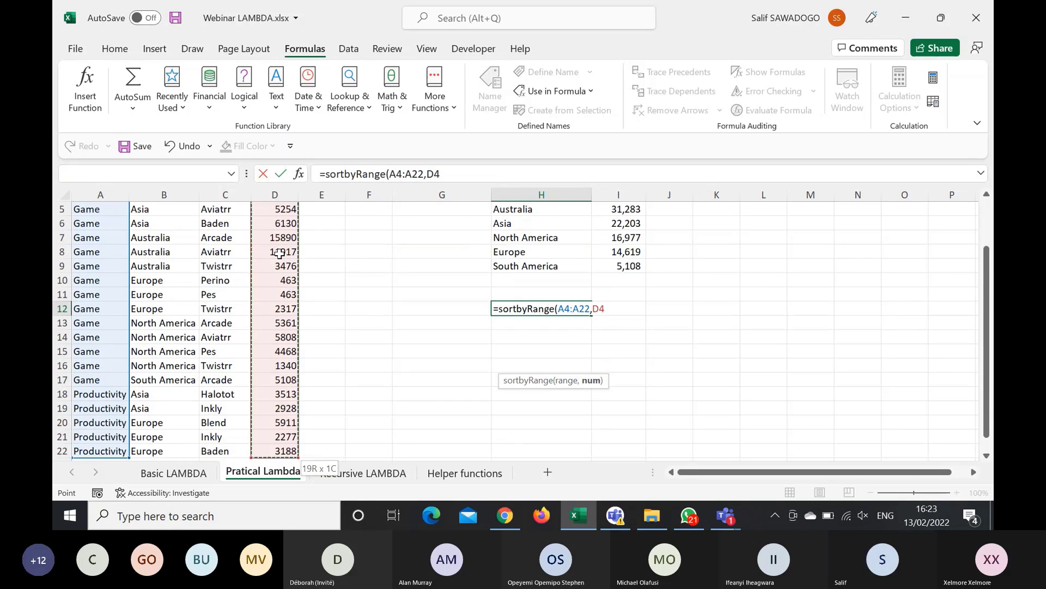
type(")")
key("Return")
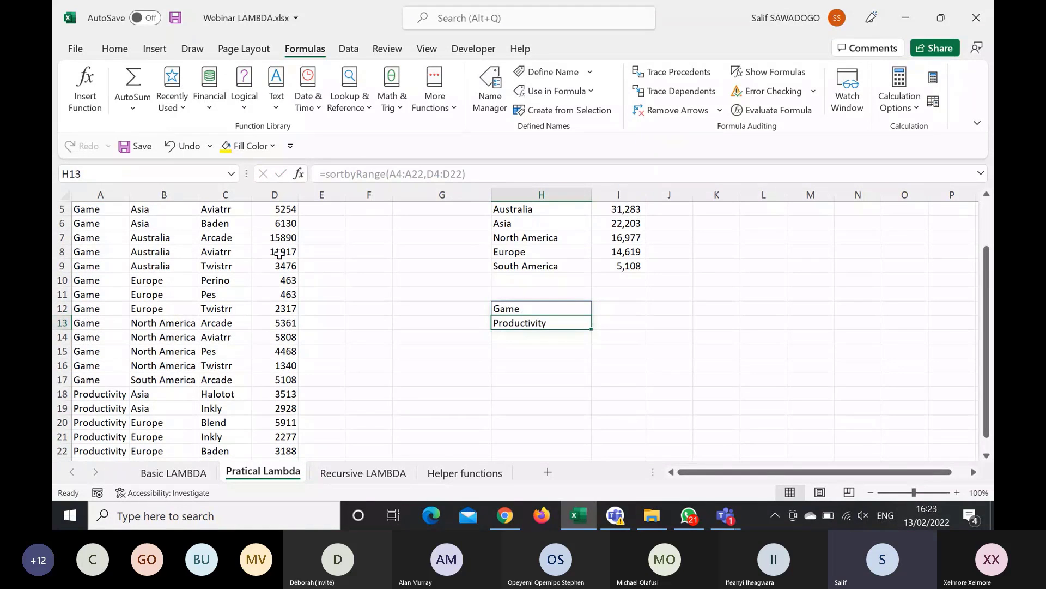
left_click(535, 309)
scroll(535, 309, "up", 2)
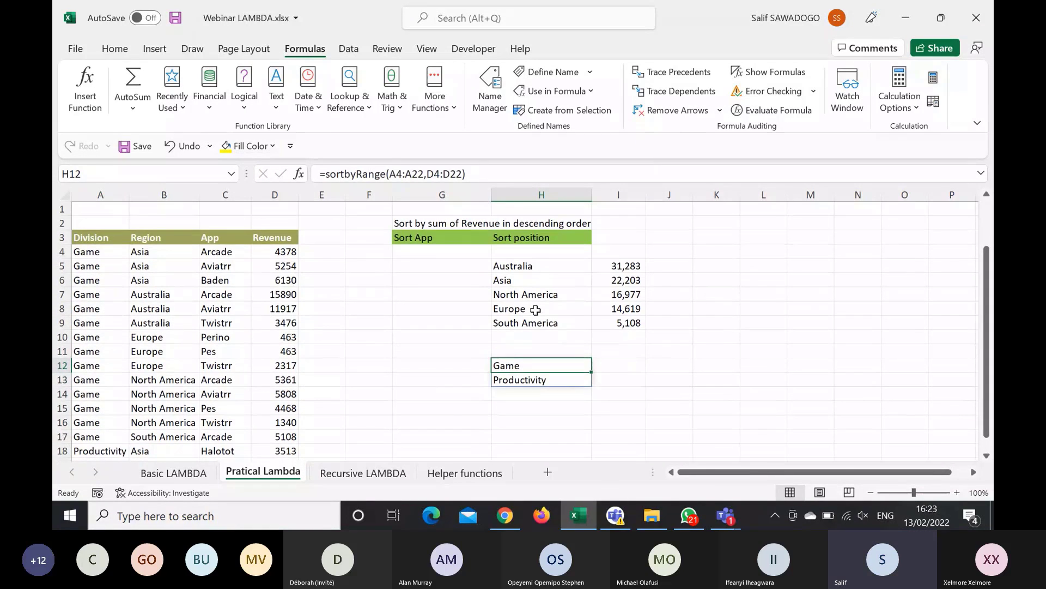
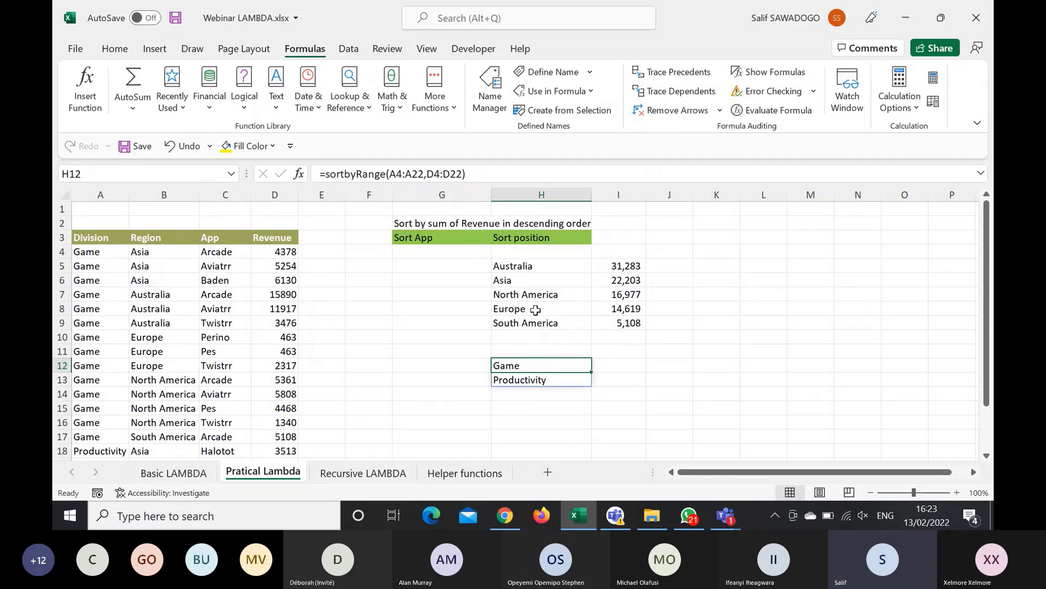
Step: Open the Recursive LAMBDA sheet and select the first company entry in A2
left_click(360, 473)
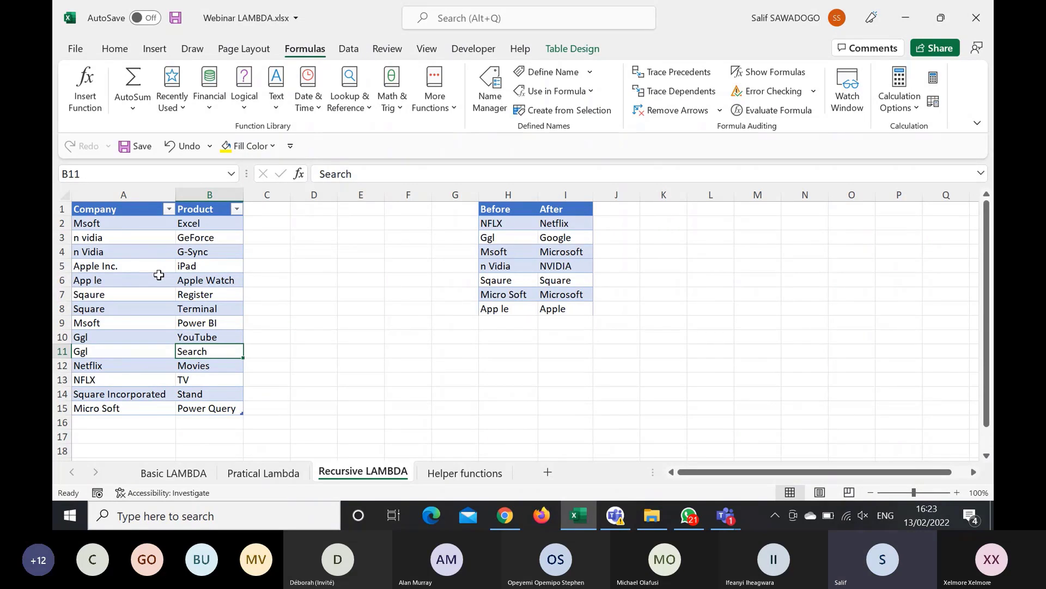
left_click(127, 229)
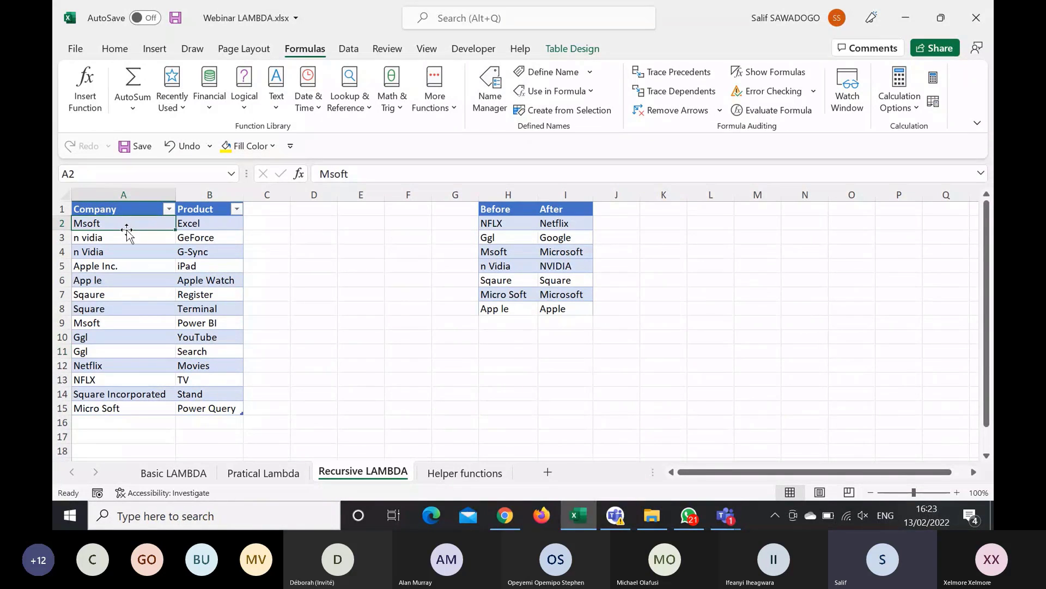
Step: Examine the inconsistently spelled company names in the Company column from A3 down to A14
left_click(97, 236)
left_click(104, 252)
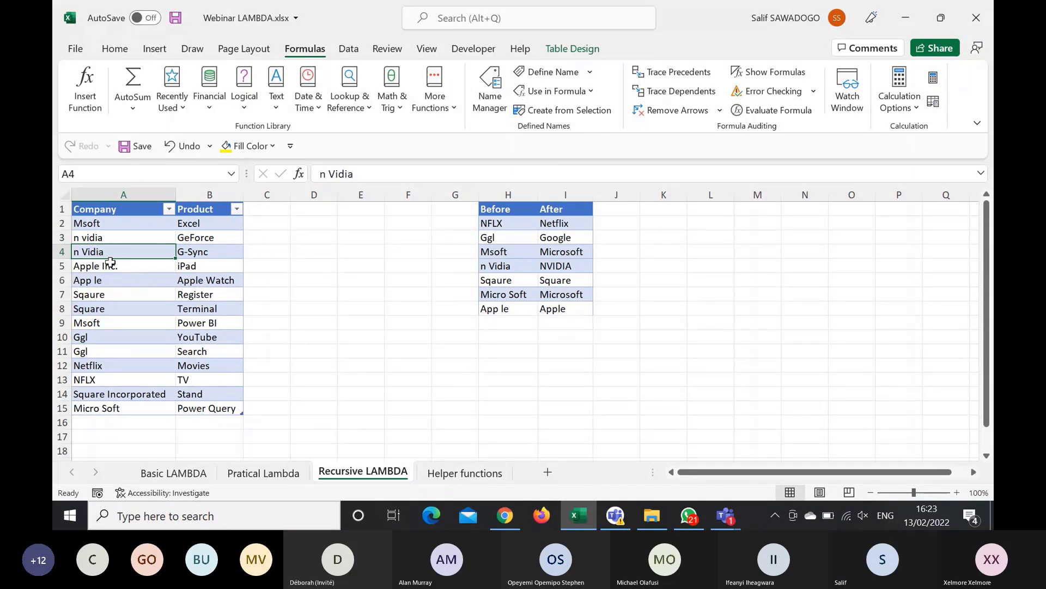
left_click(101, 280)
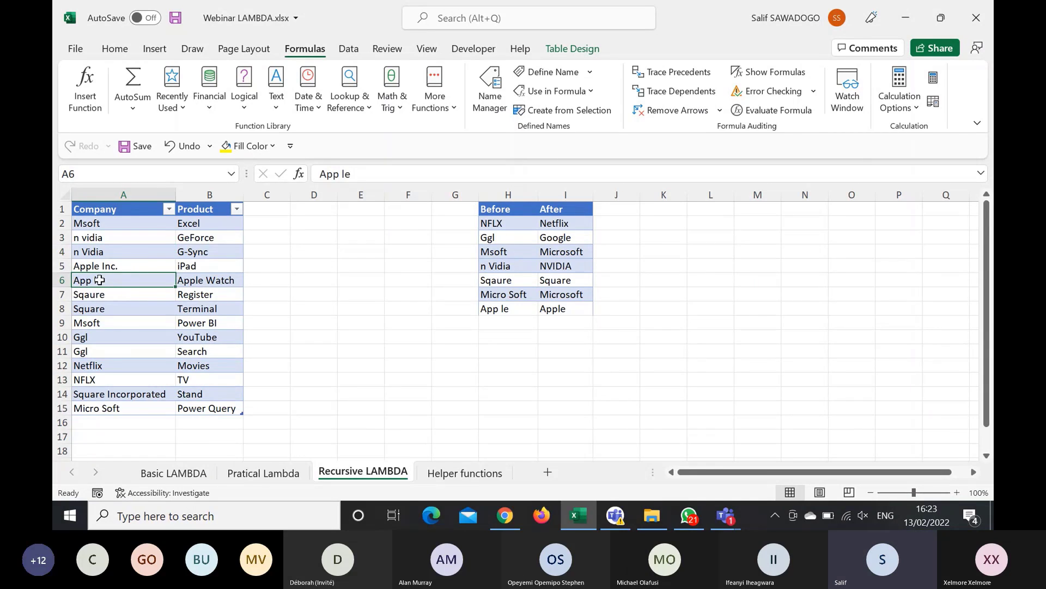
left_click(102, 293)
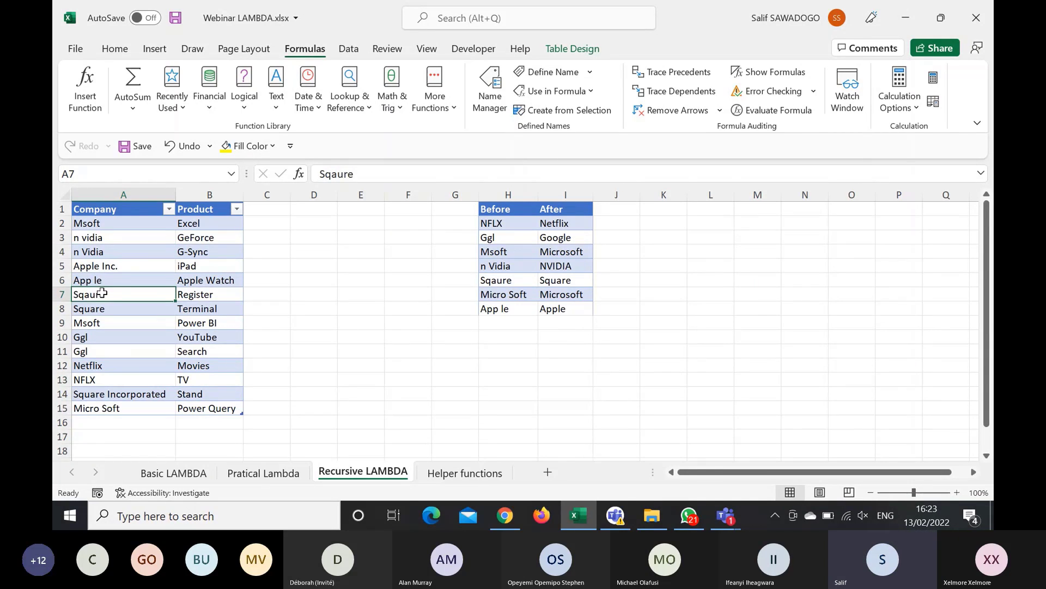
left_click(99, 308)
left_click(98, 322)
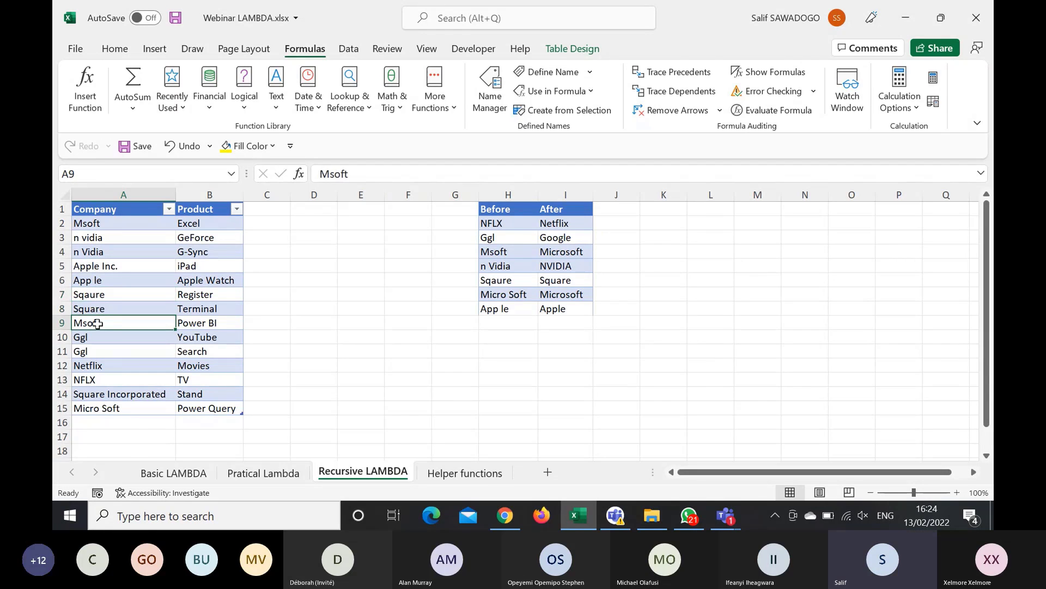
left_click(97, 337)
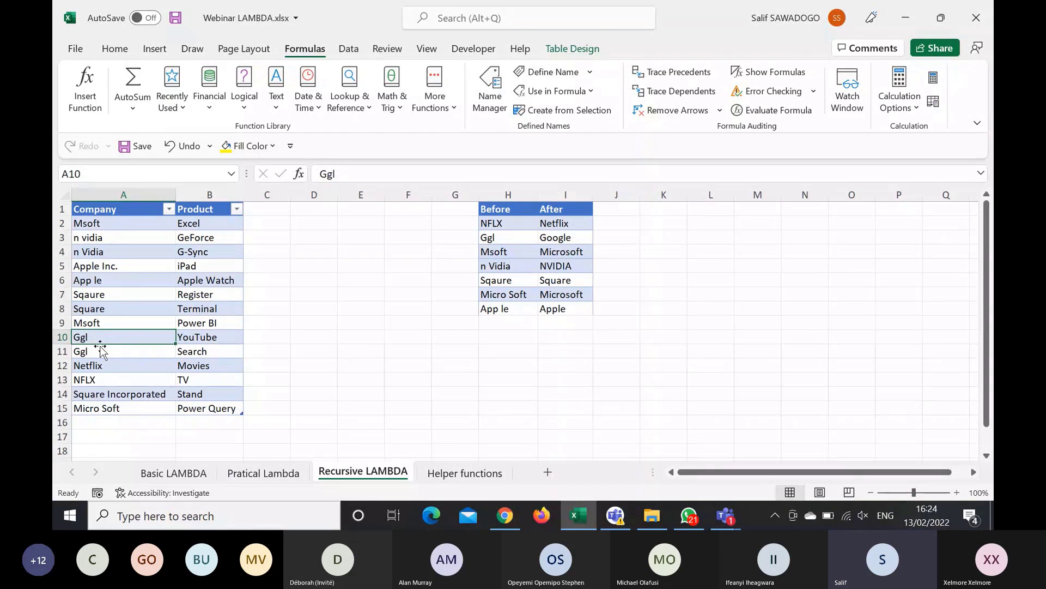
left_click(101, 352)
left_click(106, 365)
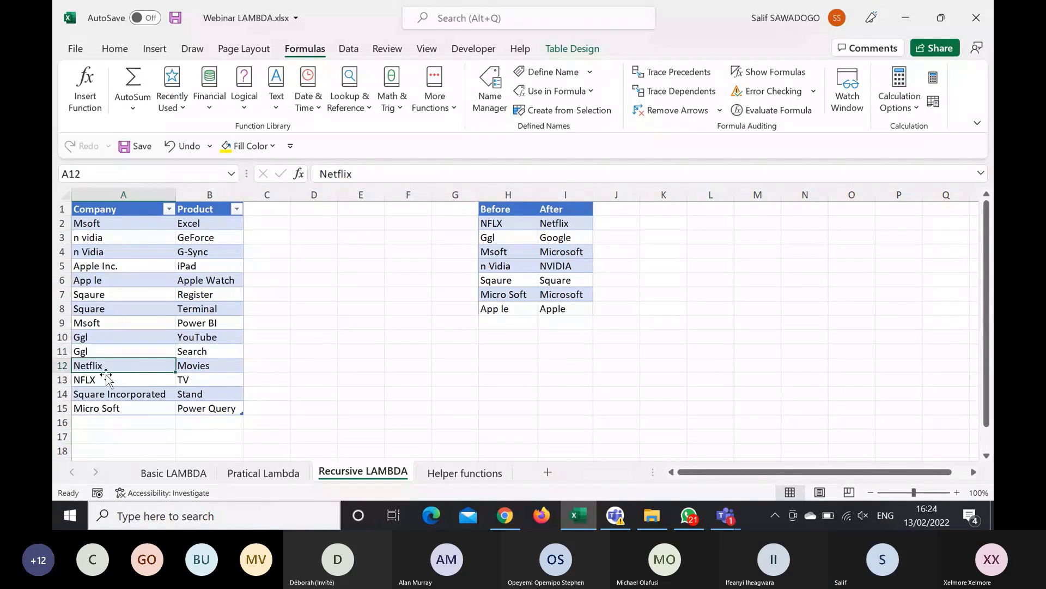
left_click(106, 381)
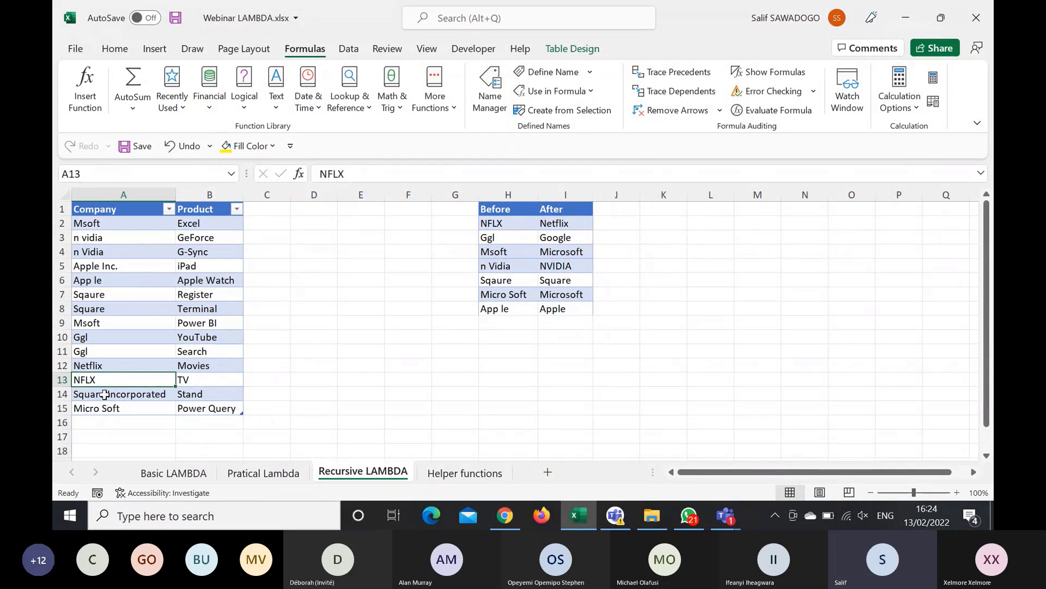
left_click(108, 395)
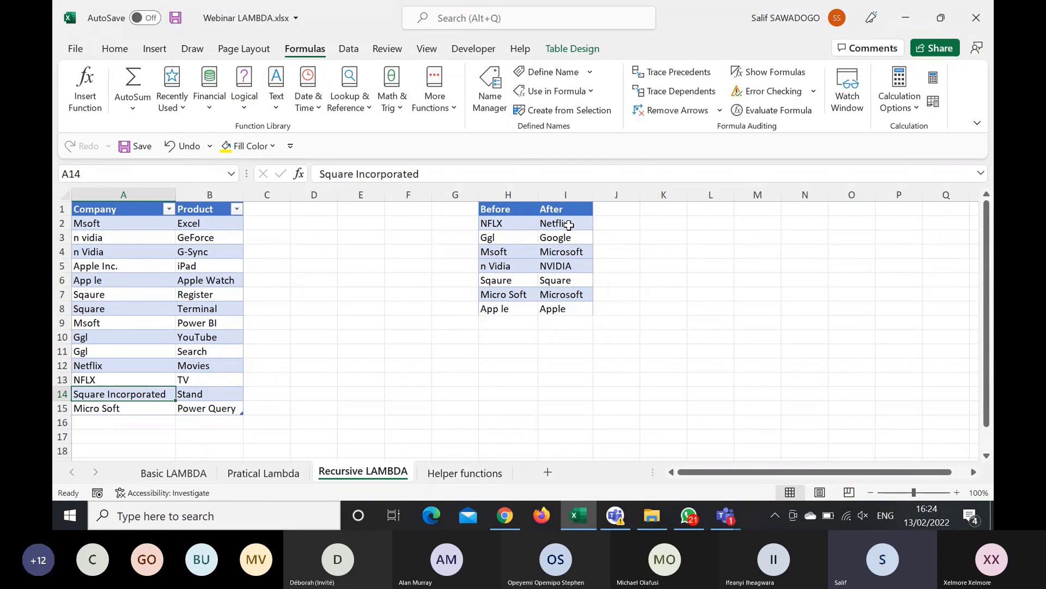
Step: Examine the Before and After lookup table in H1:I8, comparing each misspelled name with its corrected company name
left_click(506, 213)
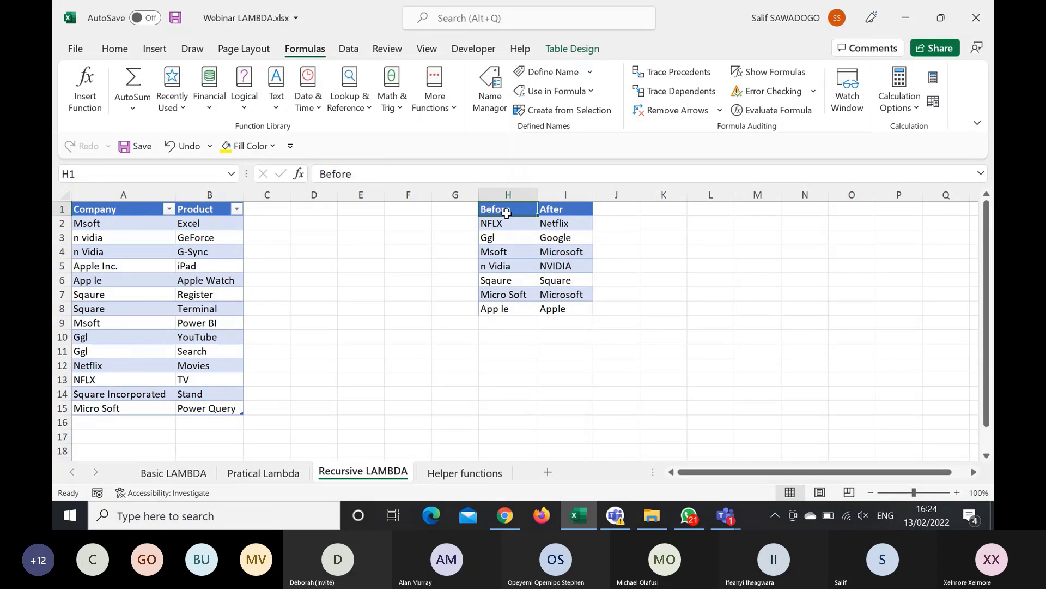
key("ctrl+a")
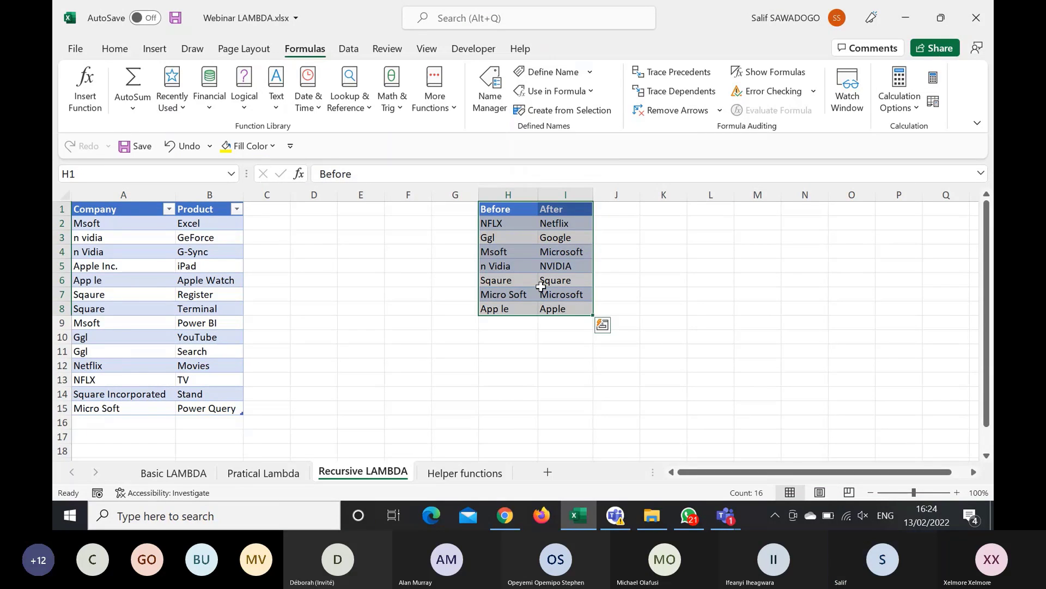
key("Down")
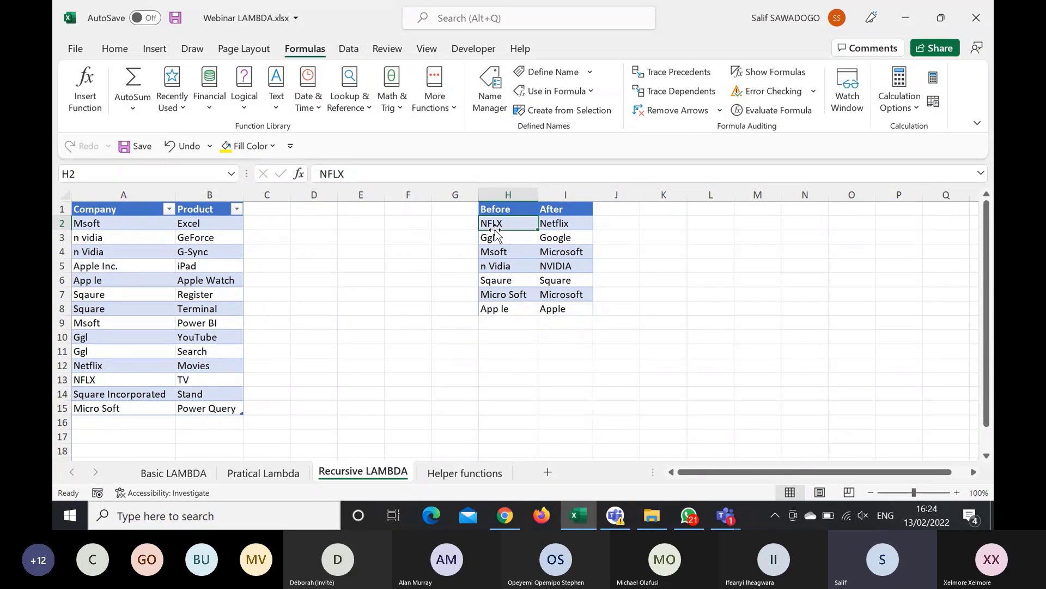
left_click(558, 231)
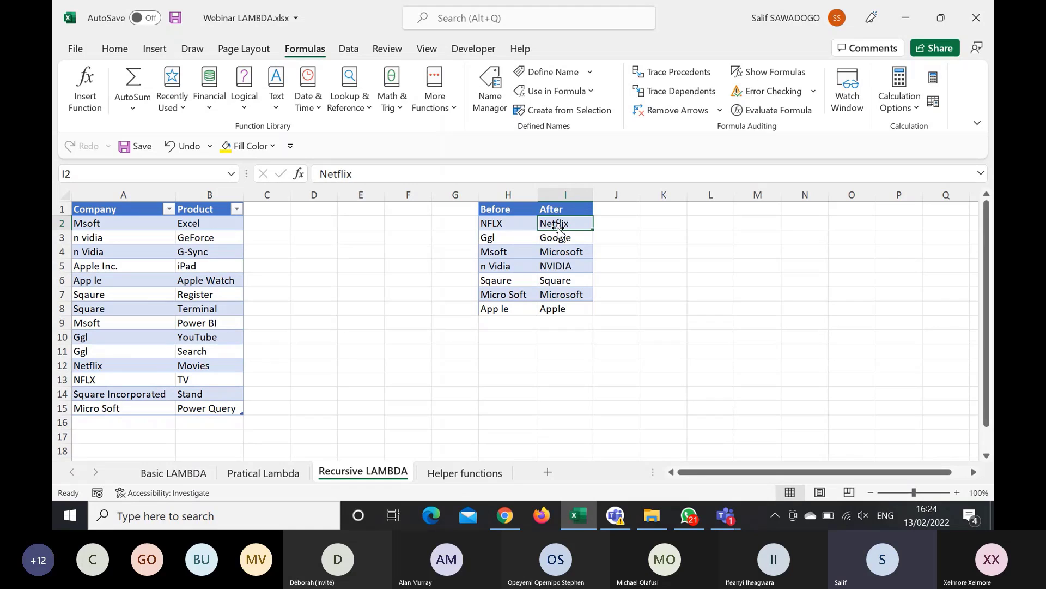
left_click(504, 238)
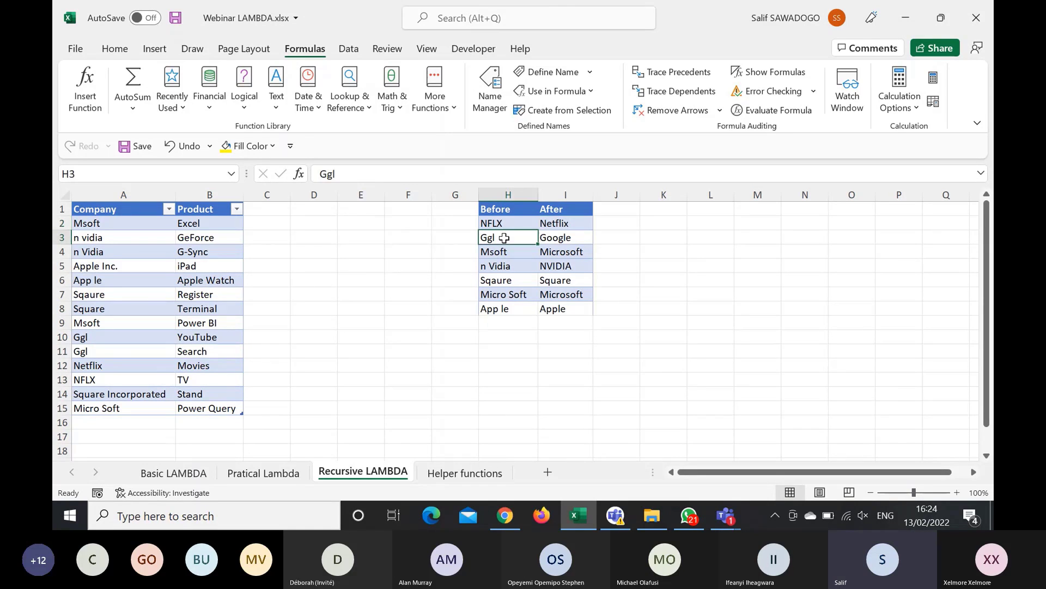
left_click(557, 238)
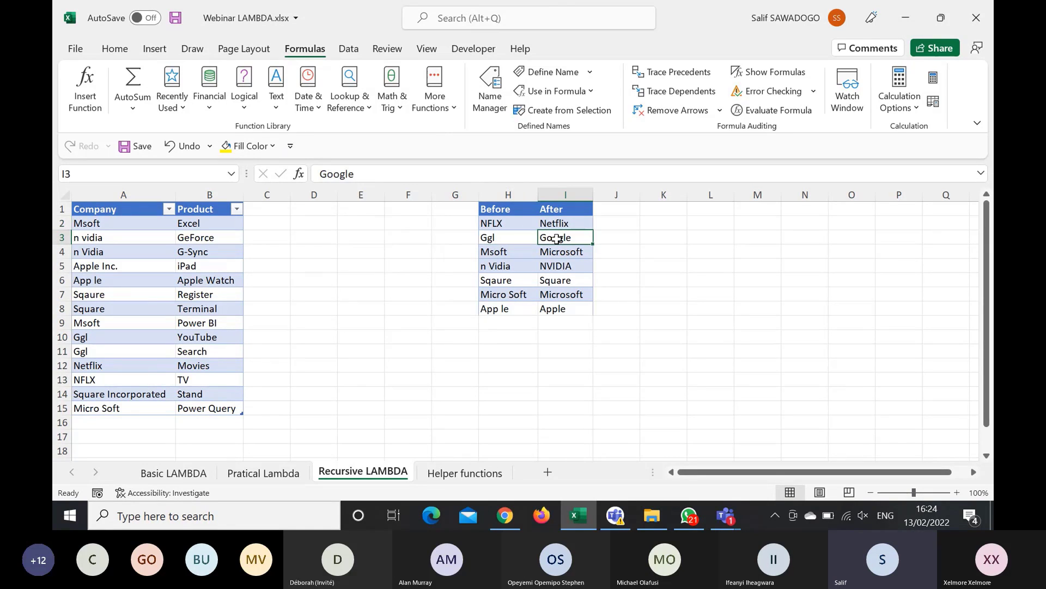
left_click(509, 252)
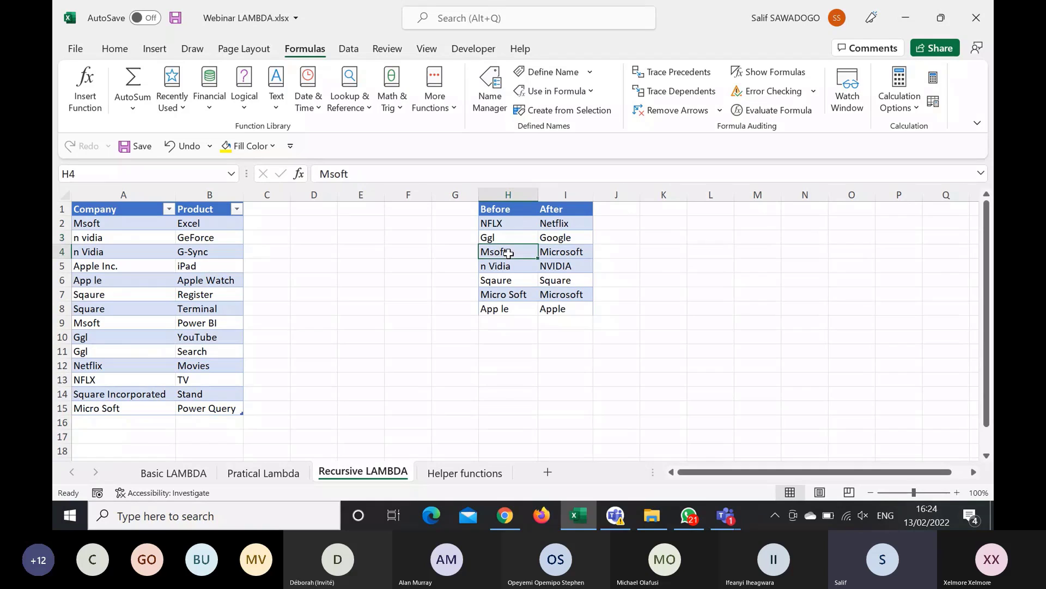
left_click(571, 252)
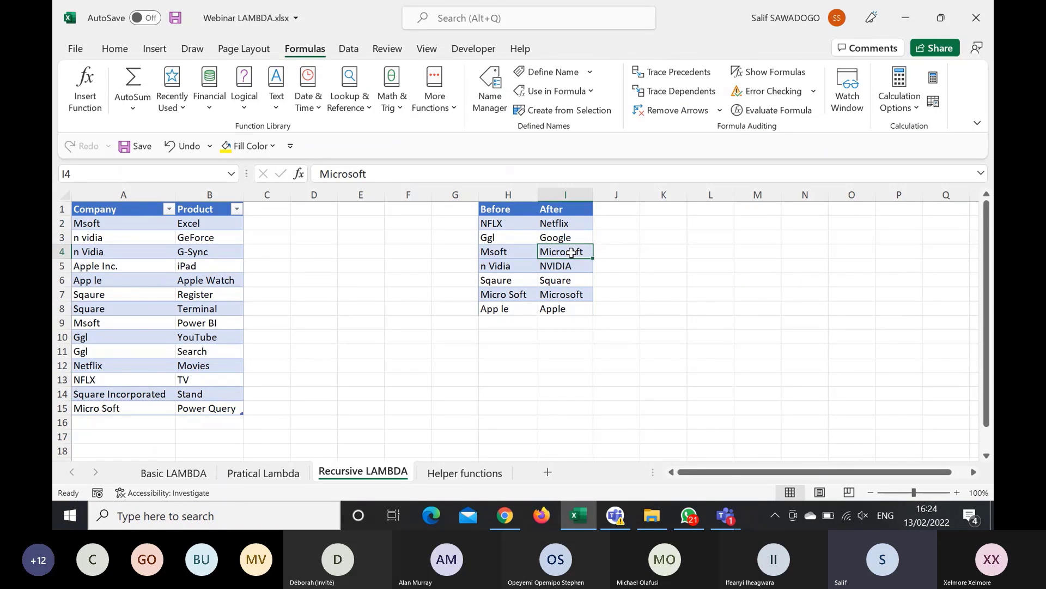
left_click(501, 266)
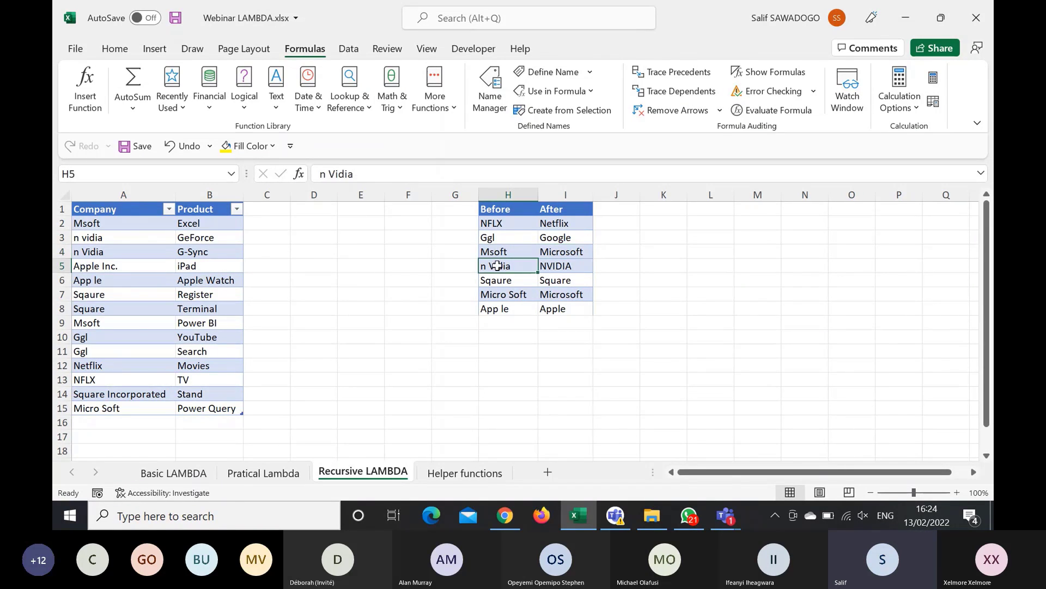
left_click(558, 266)
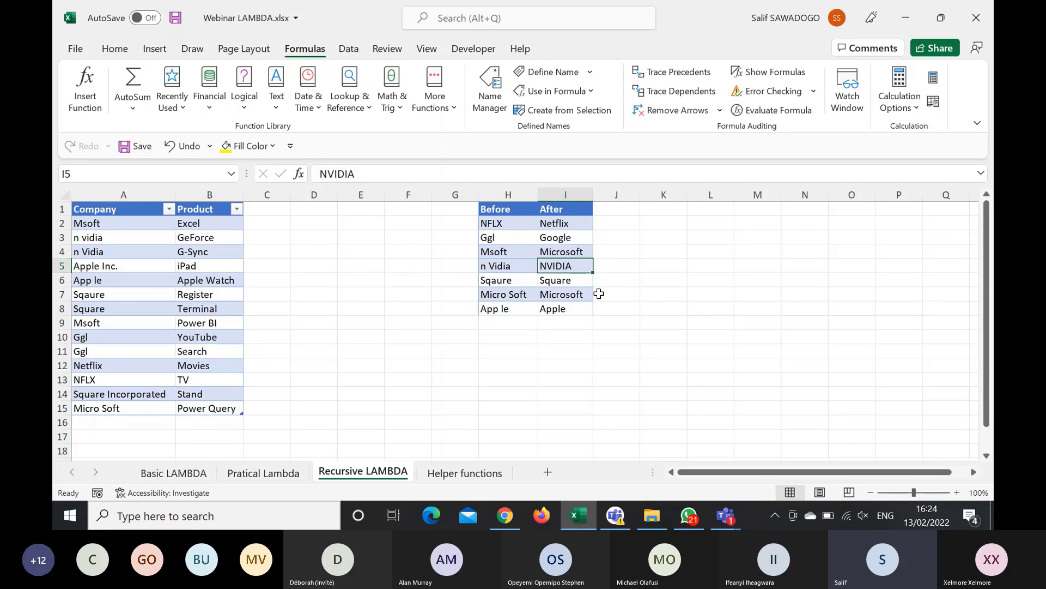
left_click(515, 281)
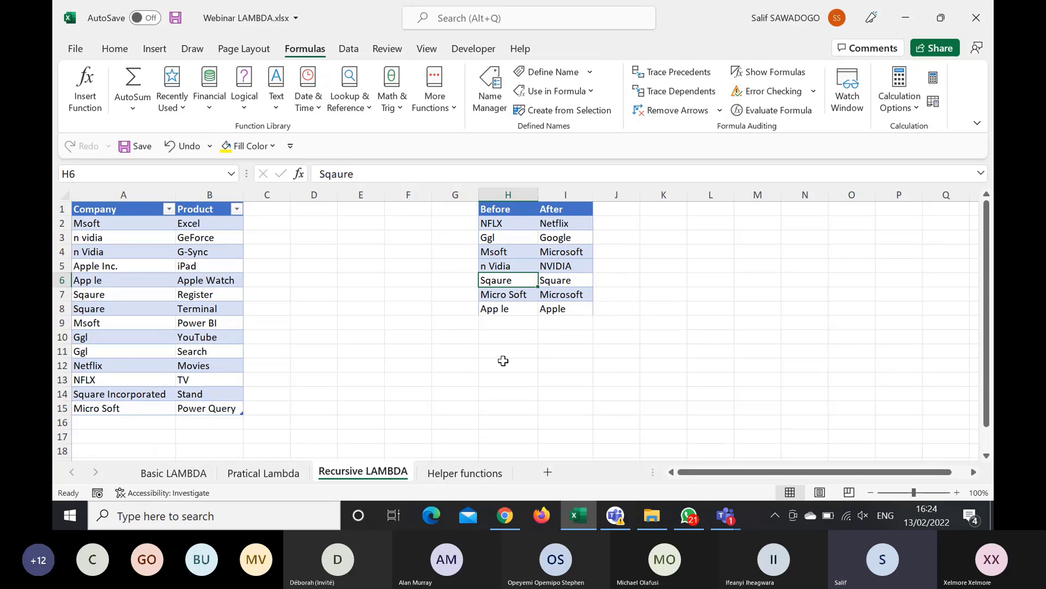
Step: Enter =SUBSTITUTE(A2,H2,I2) in H11 to apply the first Before/After replacement to the first company name
left_click(499, 360)
left_click(498, 350)
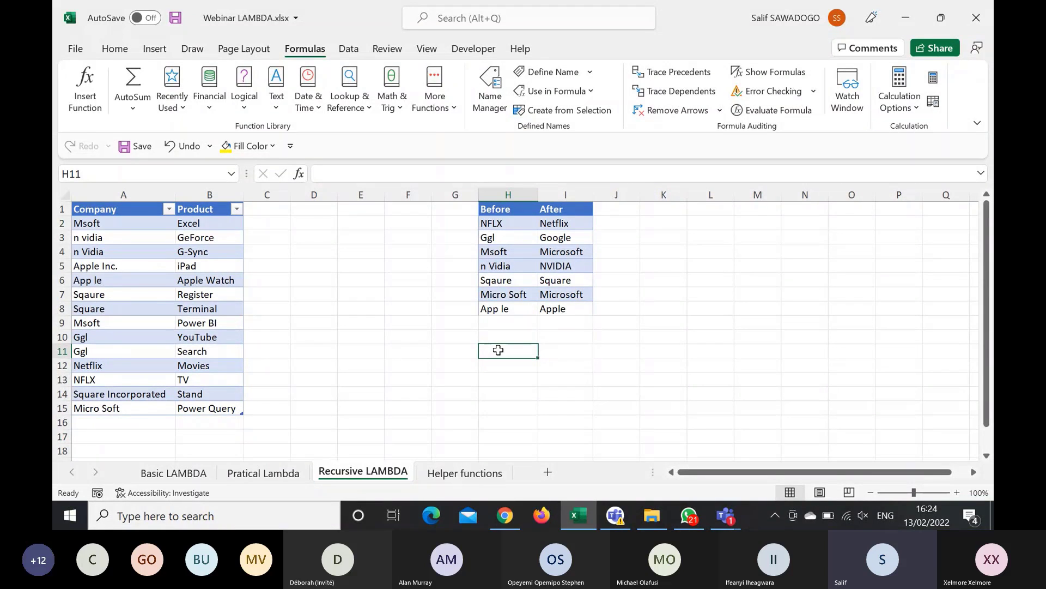
type("=")
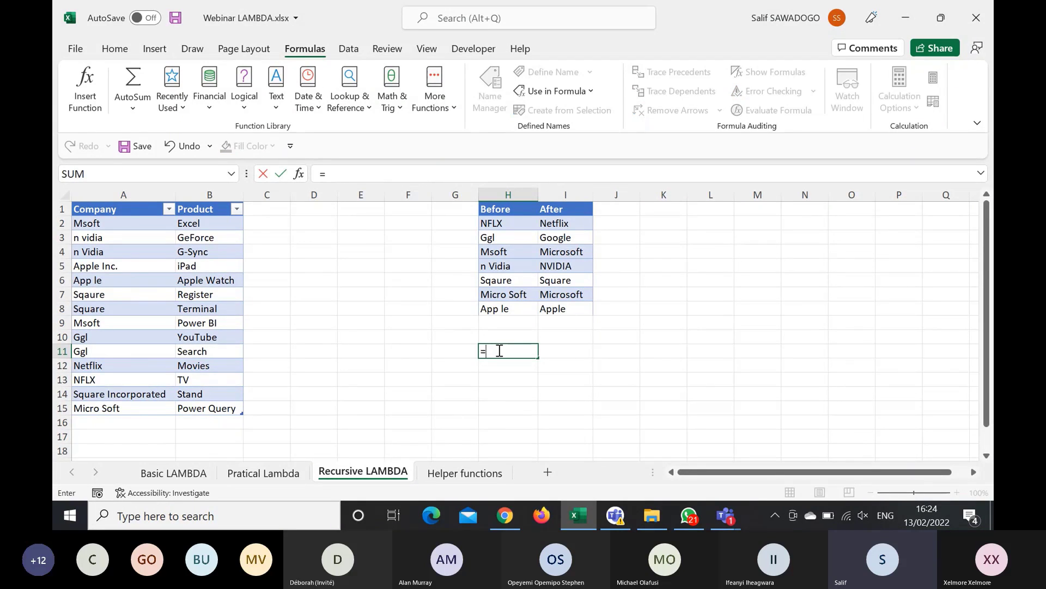
type("sub")
key("Tab")
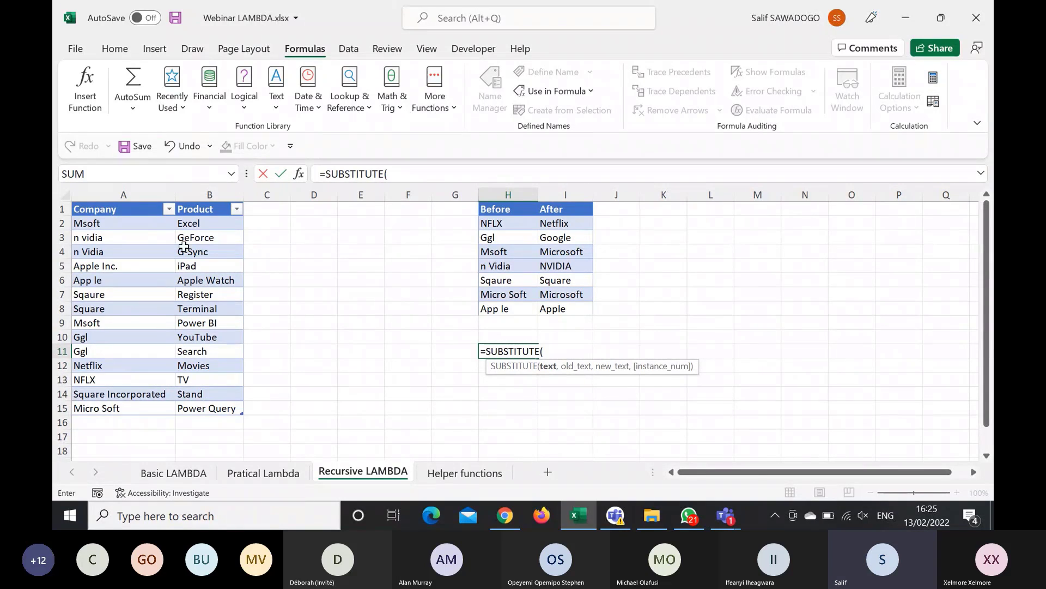
left_click(145, 225)
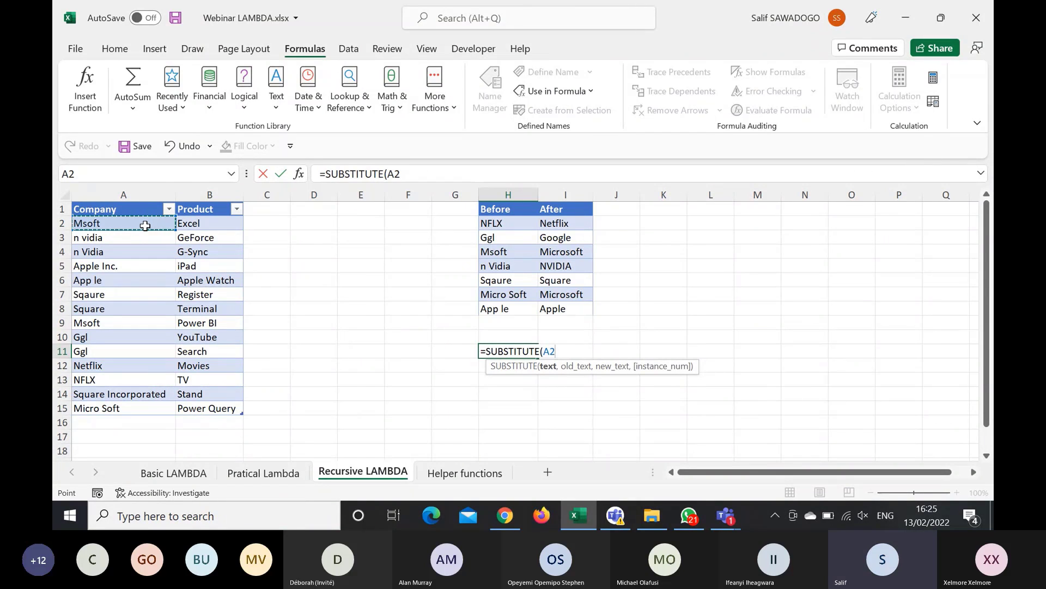
type(",")
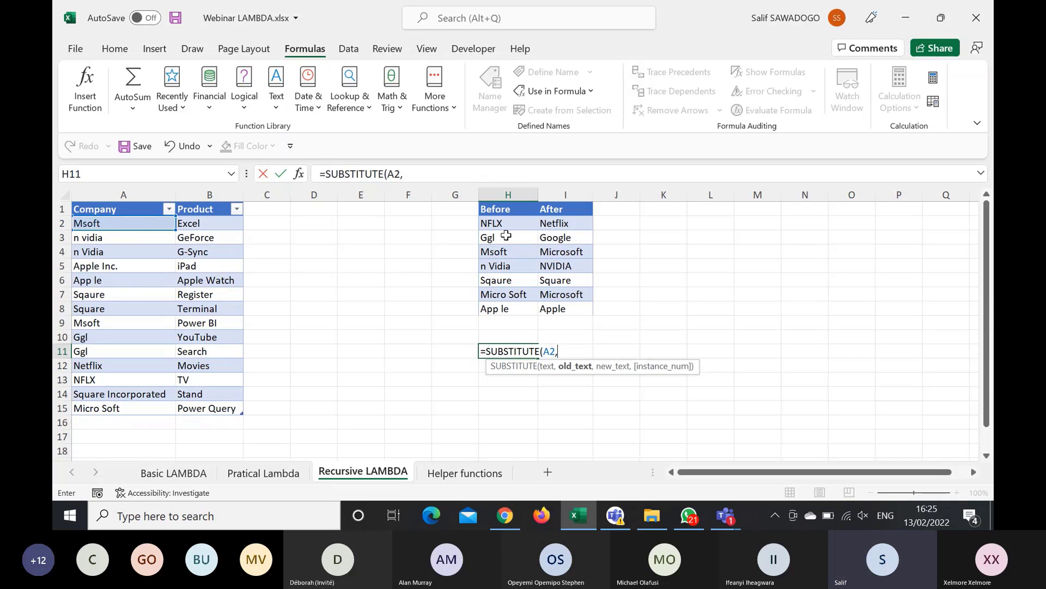
left_click(509, 210)
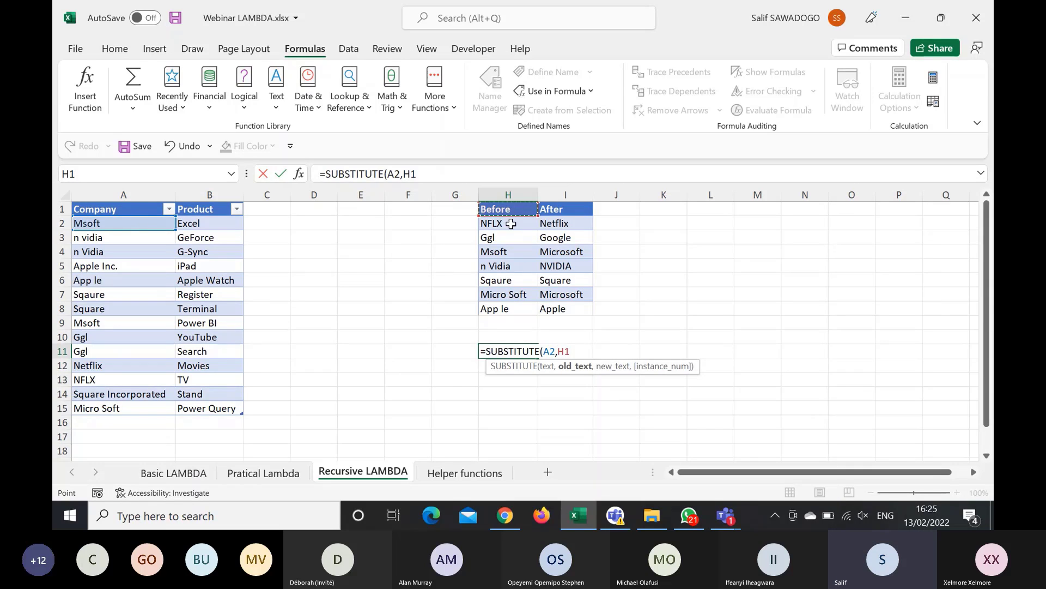
left_click(510, 223)
type(",")
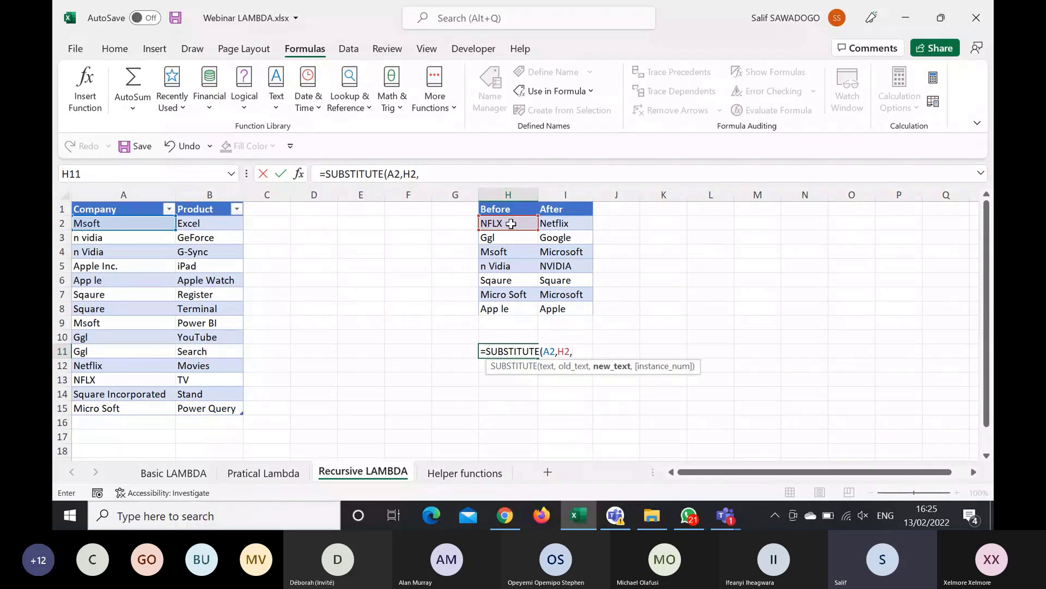
left_click(567, 223)
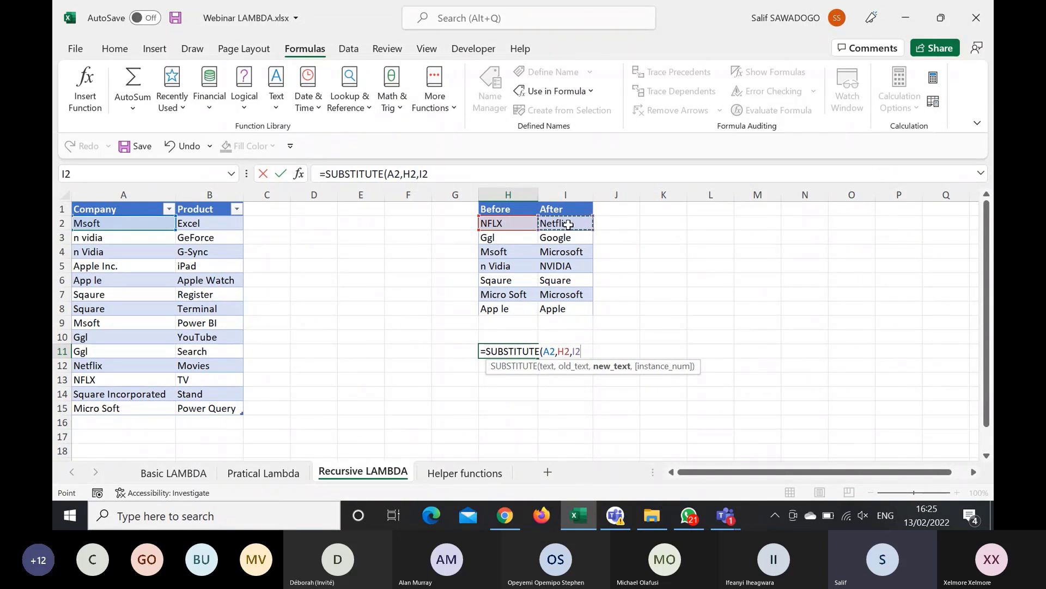
type(")")
key("Return")
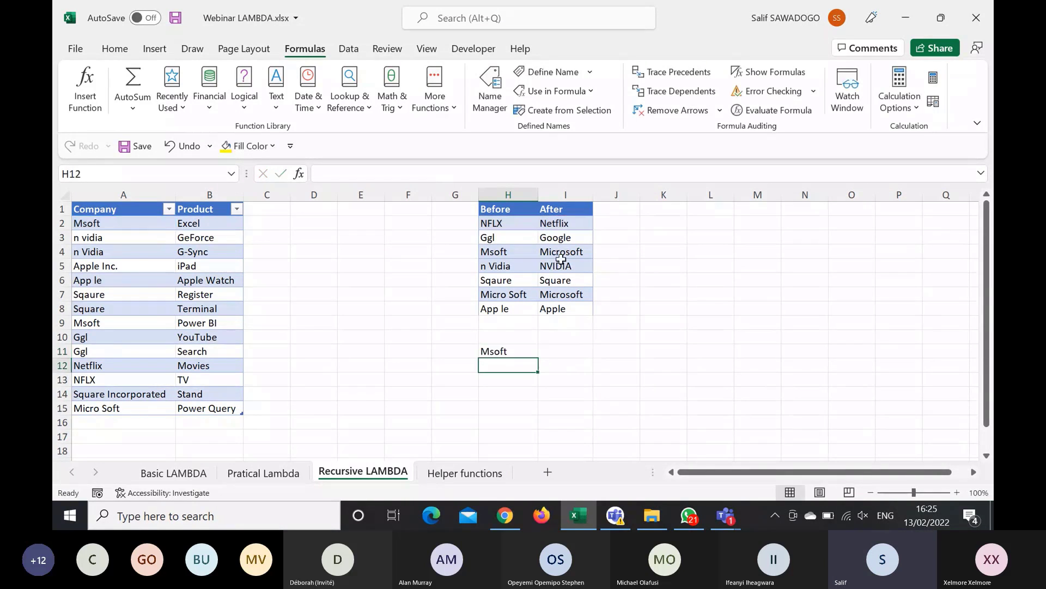
Step: Enter =SUBSTITUTE(H11,H3,I3) in H12 to apply the second Before/After replacement to the first formula's result
left_click(519, 353)
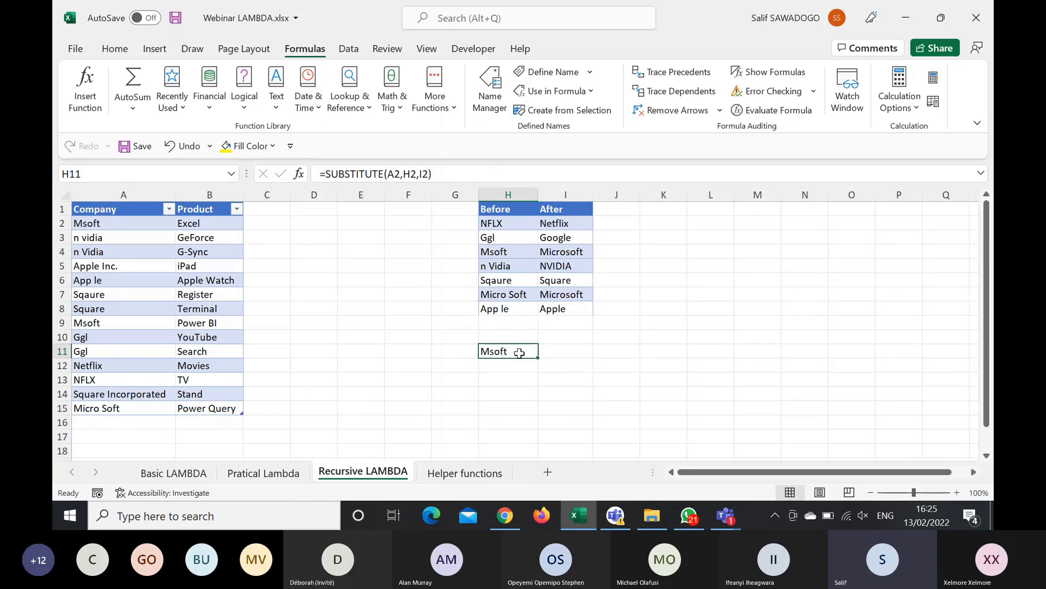
left_click(520, 365)
type("=su")
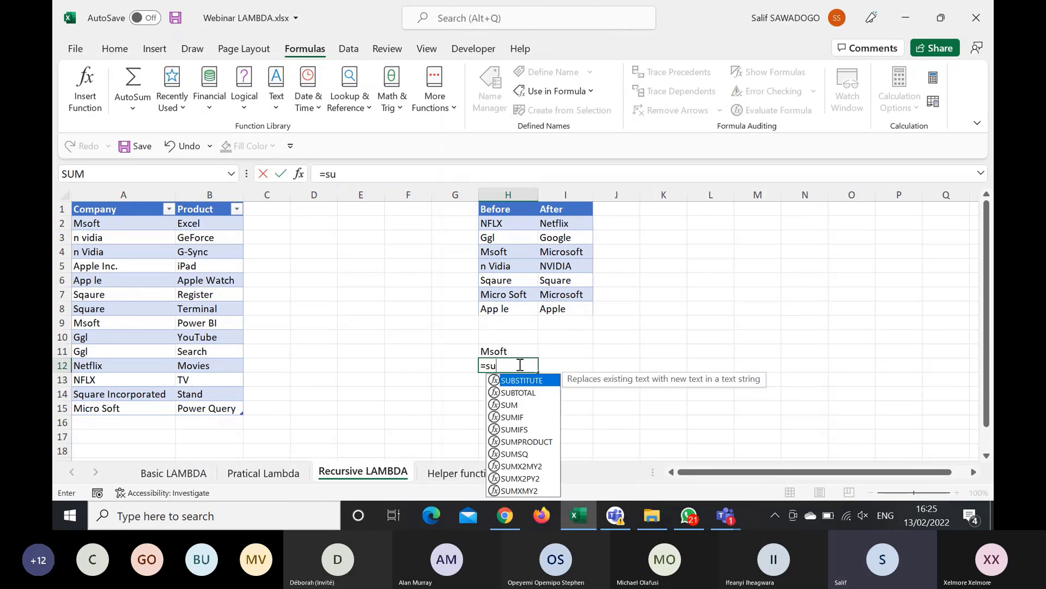
type("b")
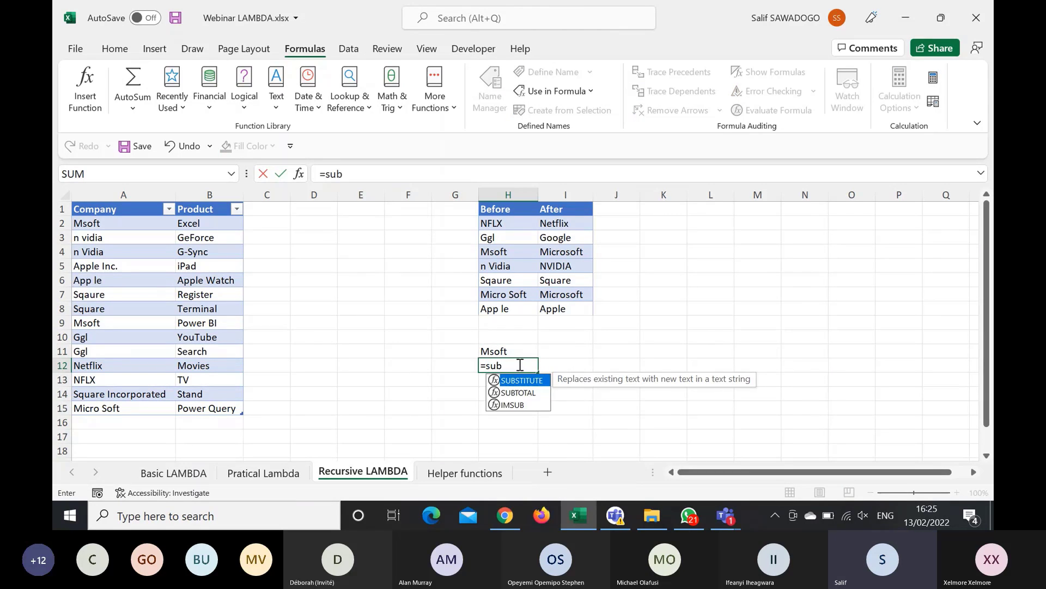
key("Tab")
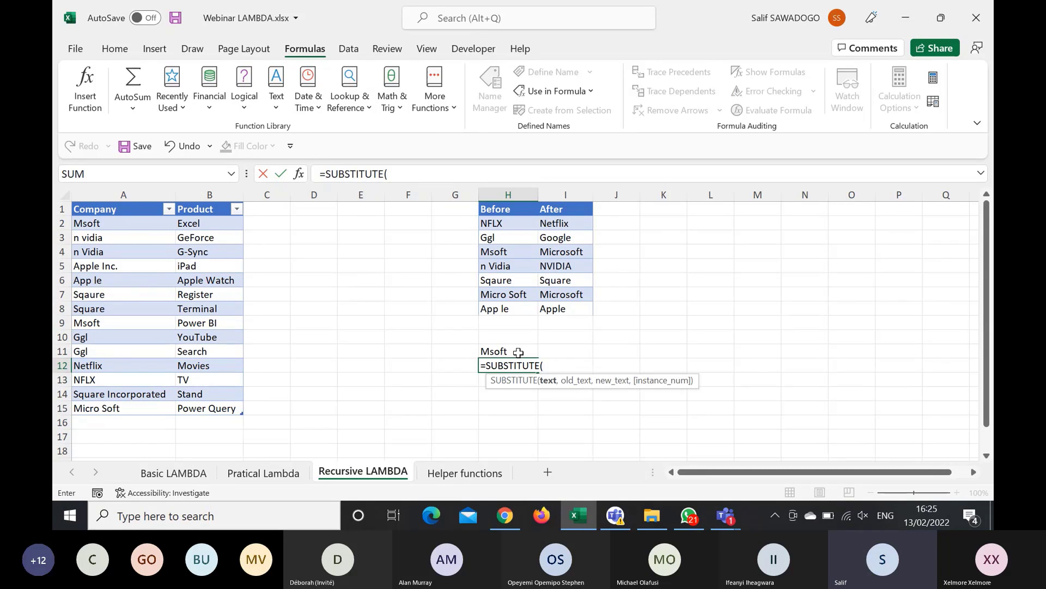
left_click(519, 353)
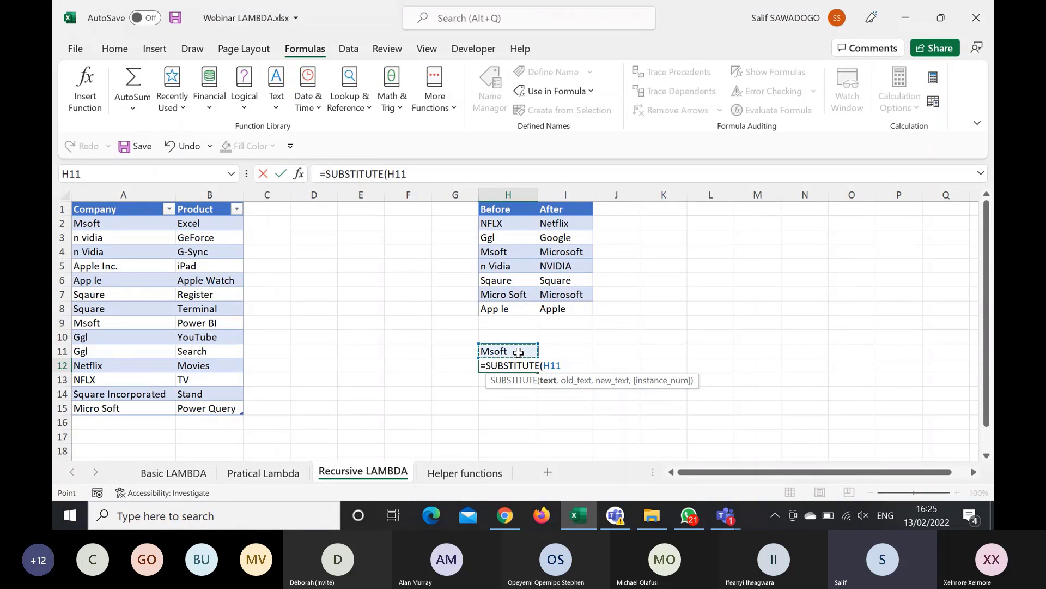
type(",")
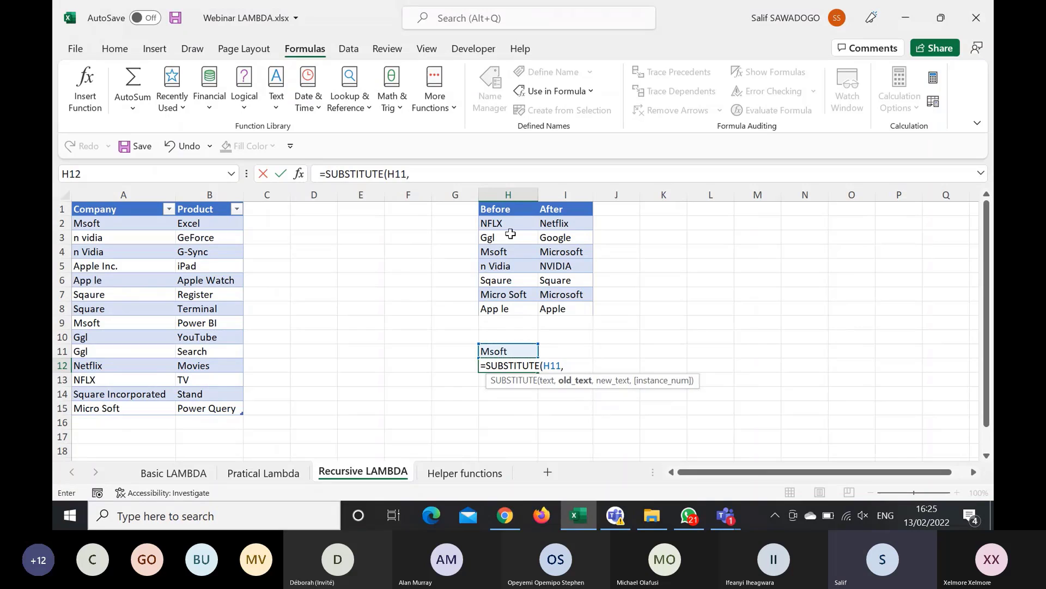
left_click(510, 239)
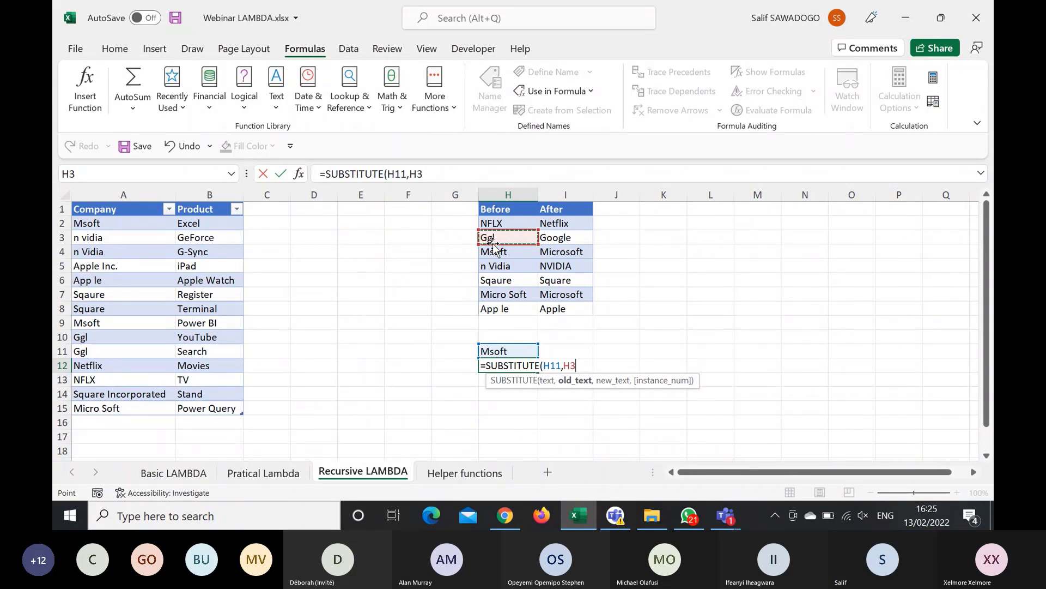
type(",")
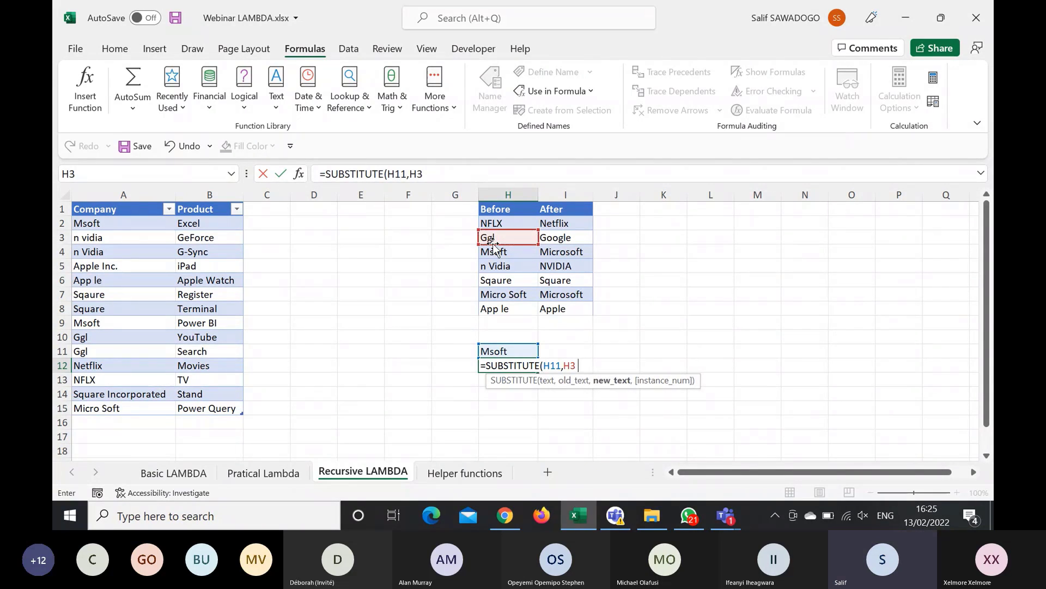
left_click(567, 239)
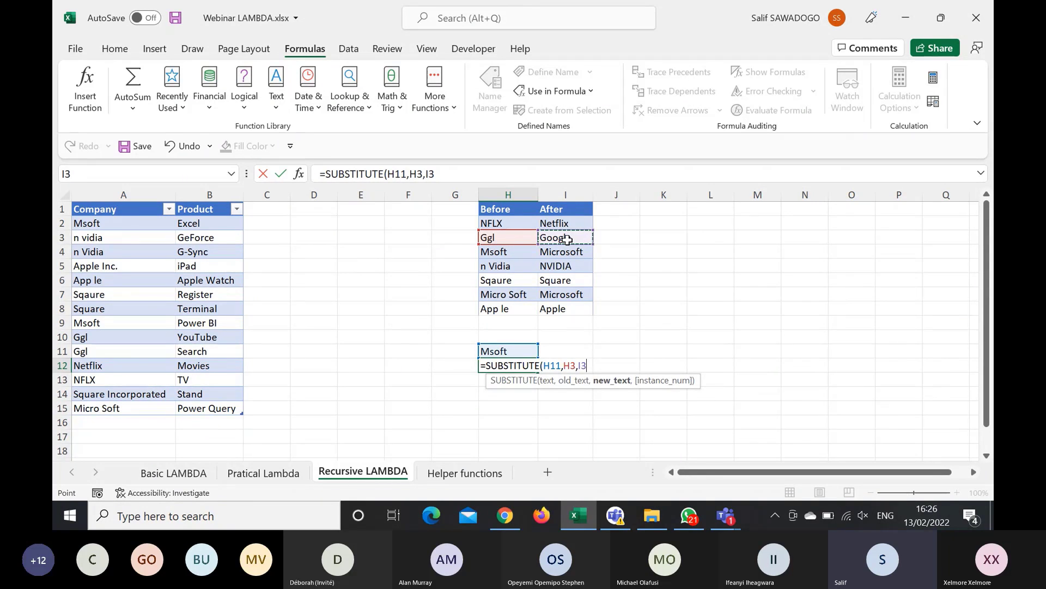
key("Return")
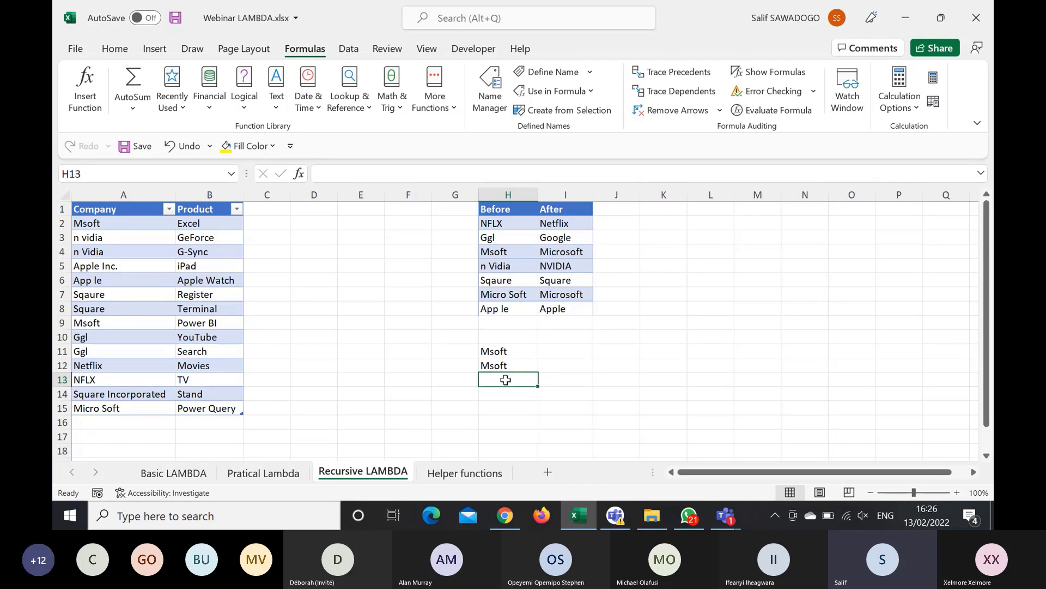
Step: Enter =SUBSTITUTE(H12,H4,I4) in H13 to apply the third Before/After replacement to the result in H12
type("=subs")
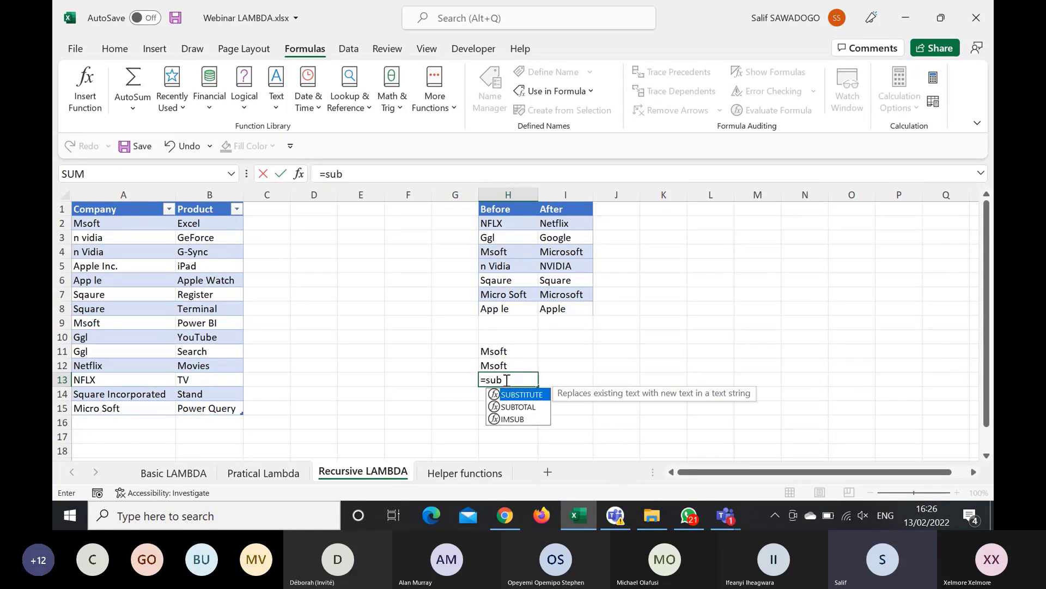
key("Tab")
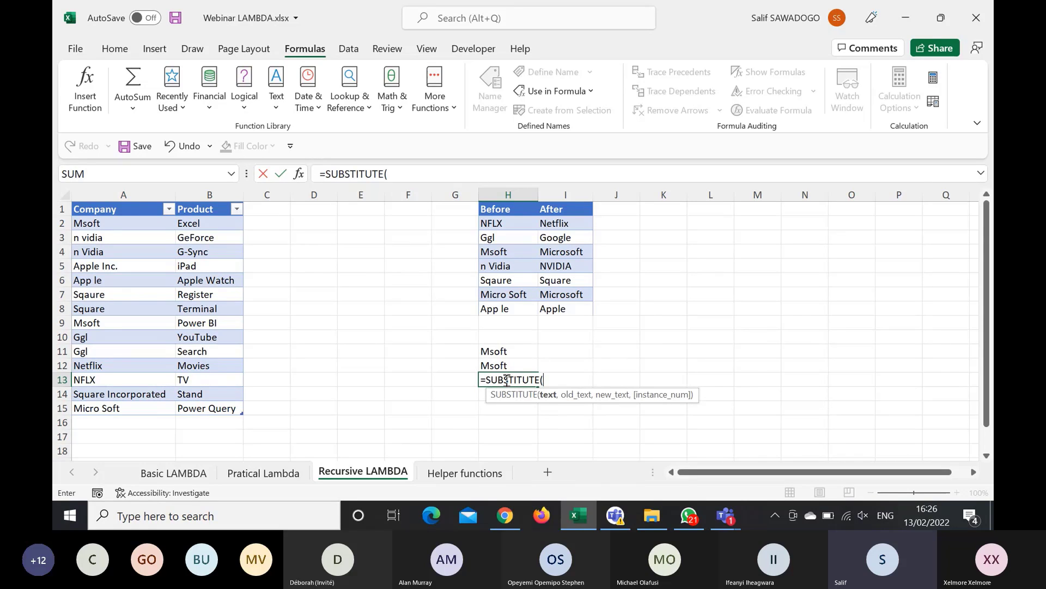
left_click(503, 365)
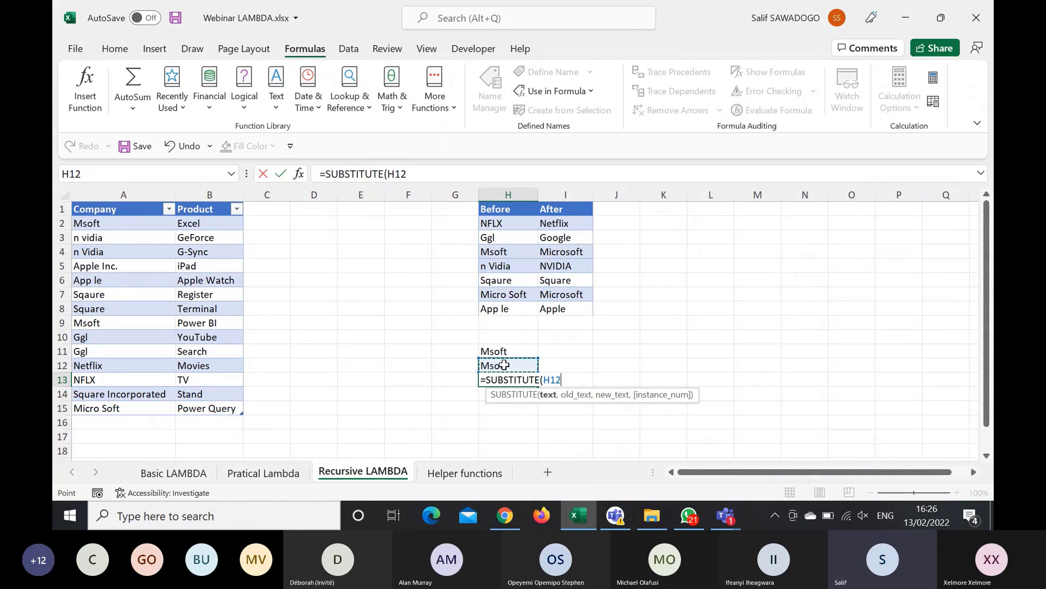
type(",")
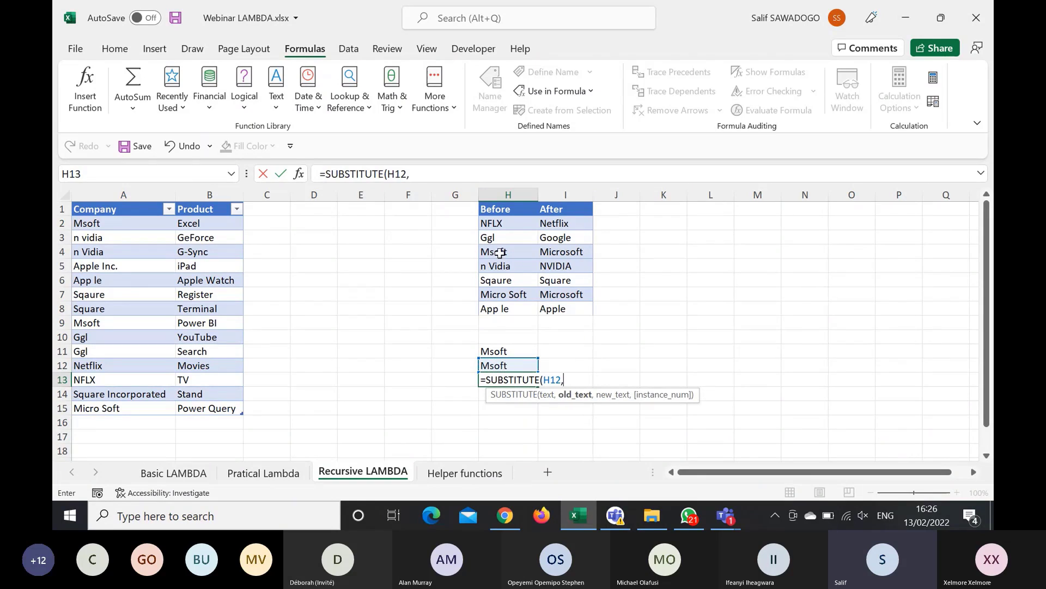
left_click(500, 253)
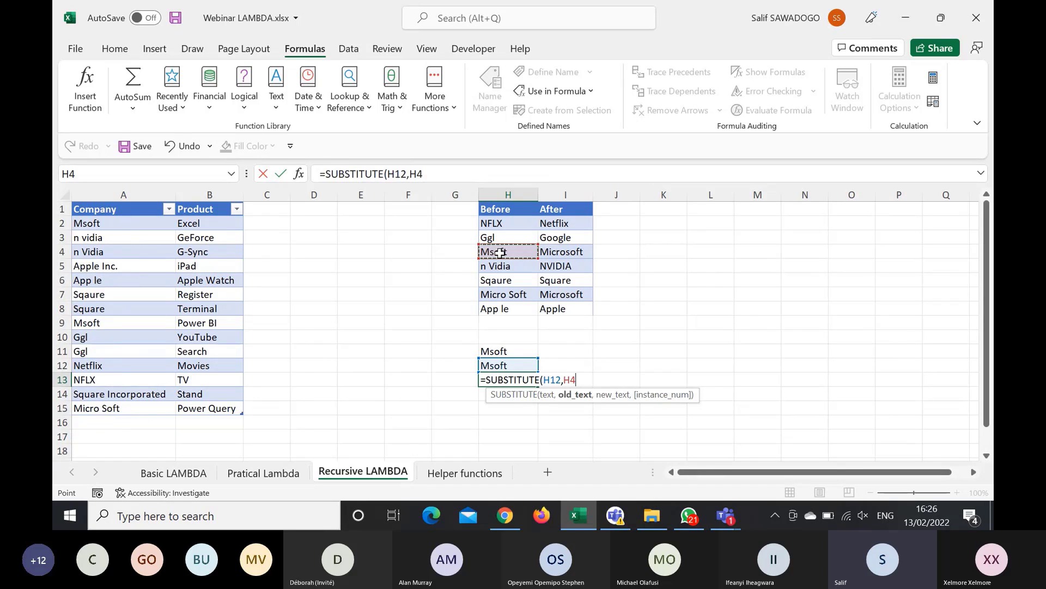
type(",")
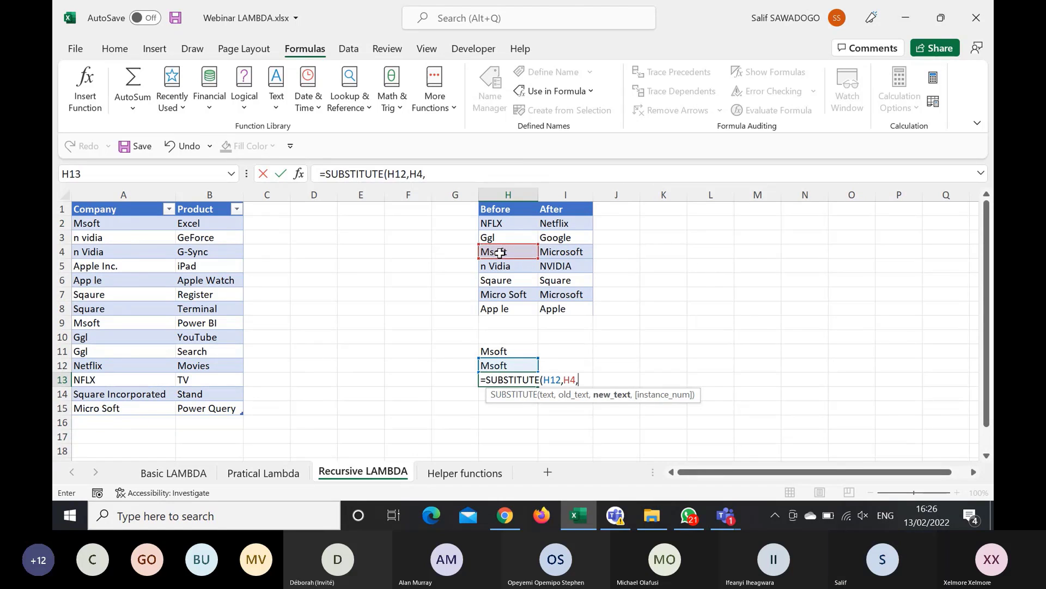
left_click(561, 251)
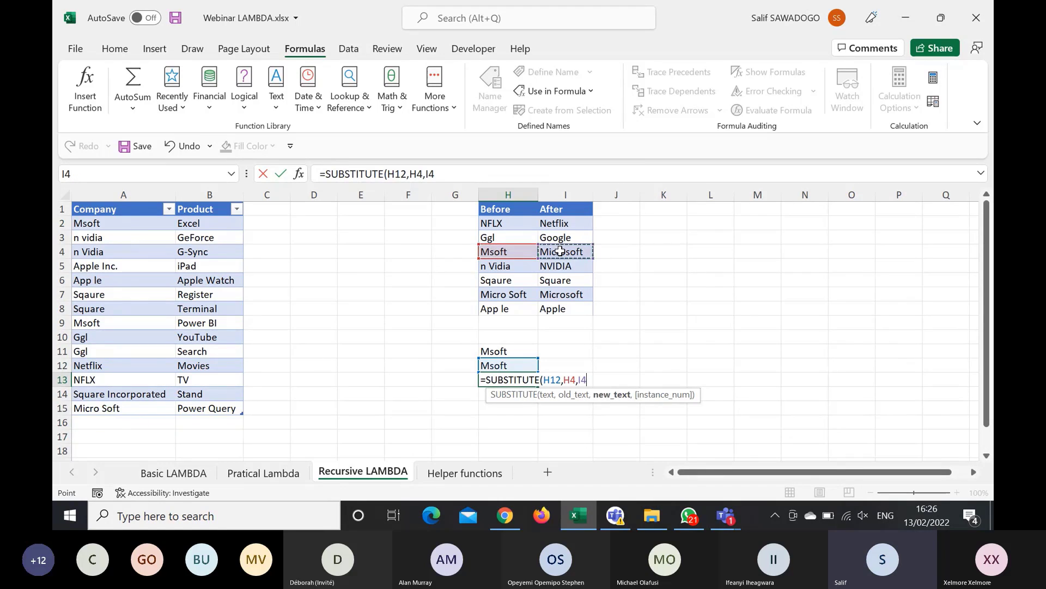
key("Return")
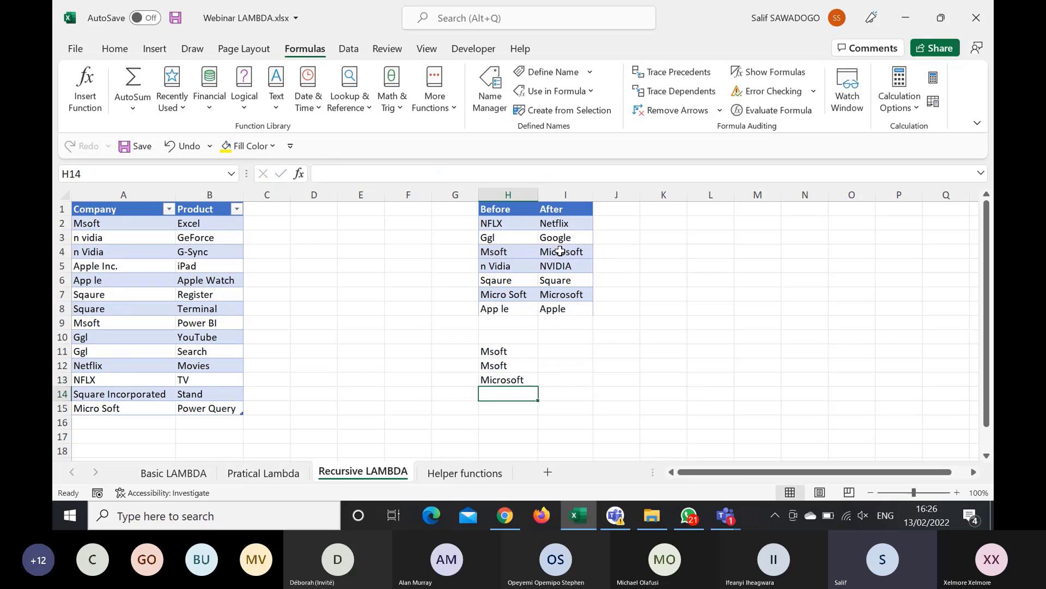
left_click(509, 376)
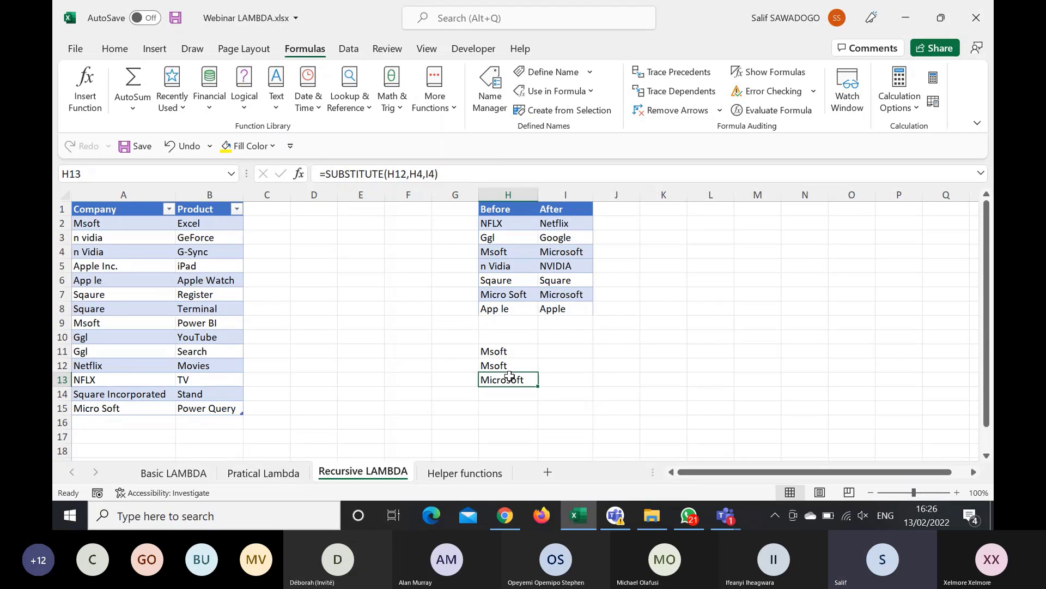
left_click(511, 408)
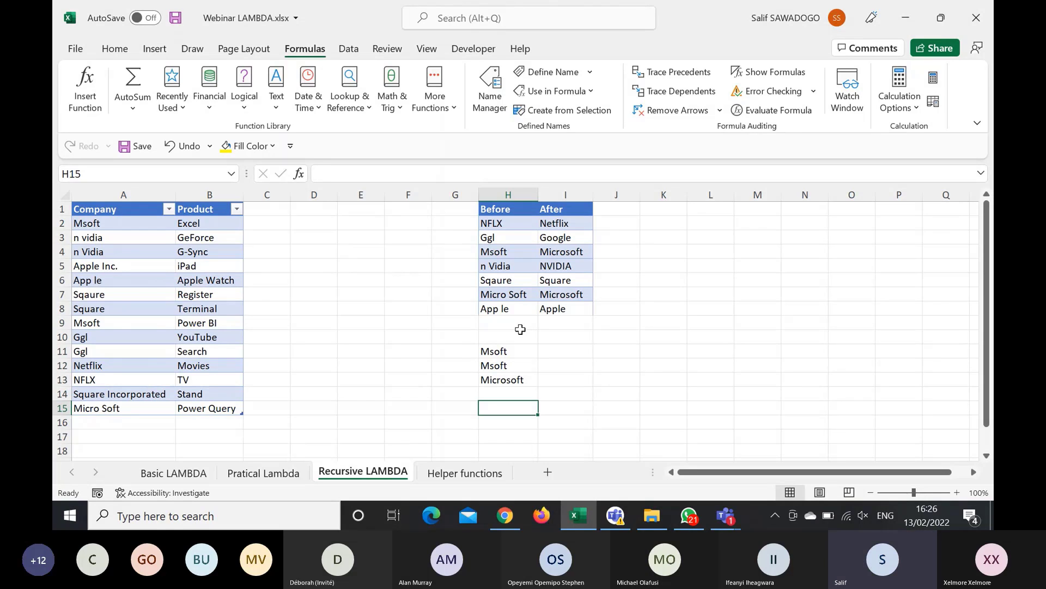
left_click(512, 325)
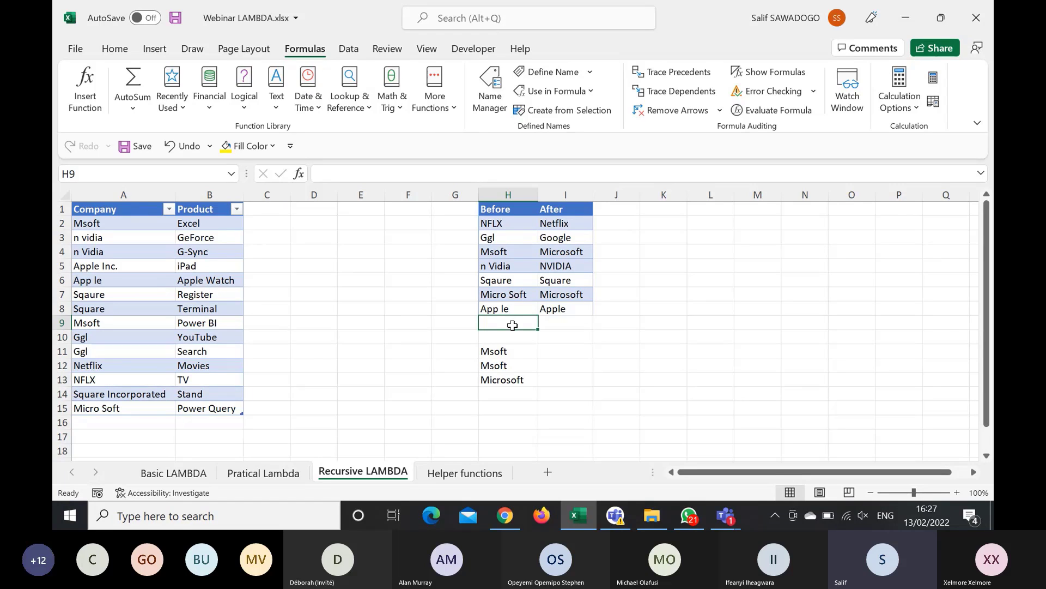
left_click(514, 406)
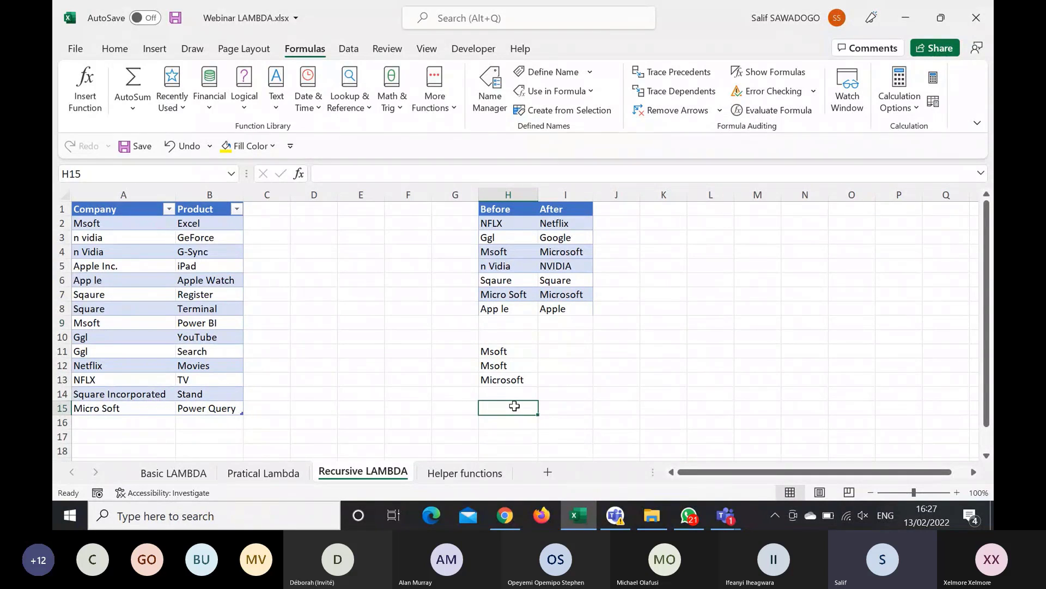
type("=")
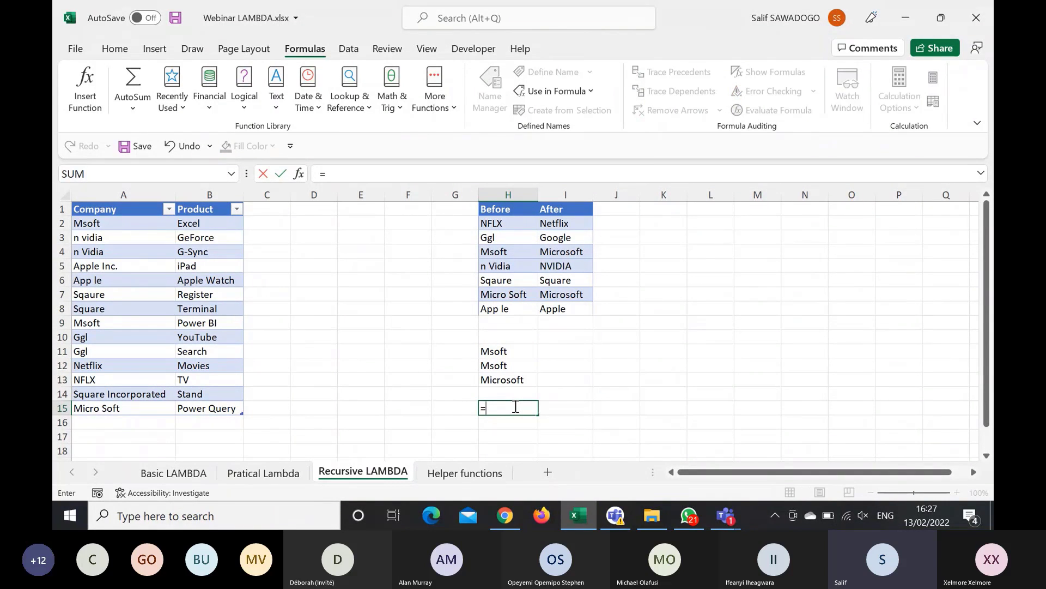
type("l")
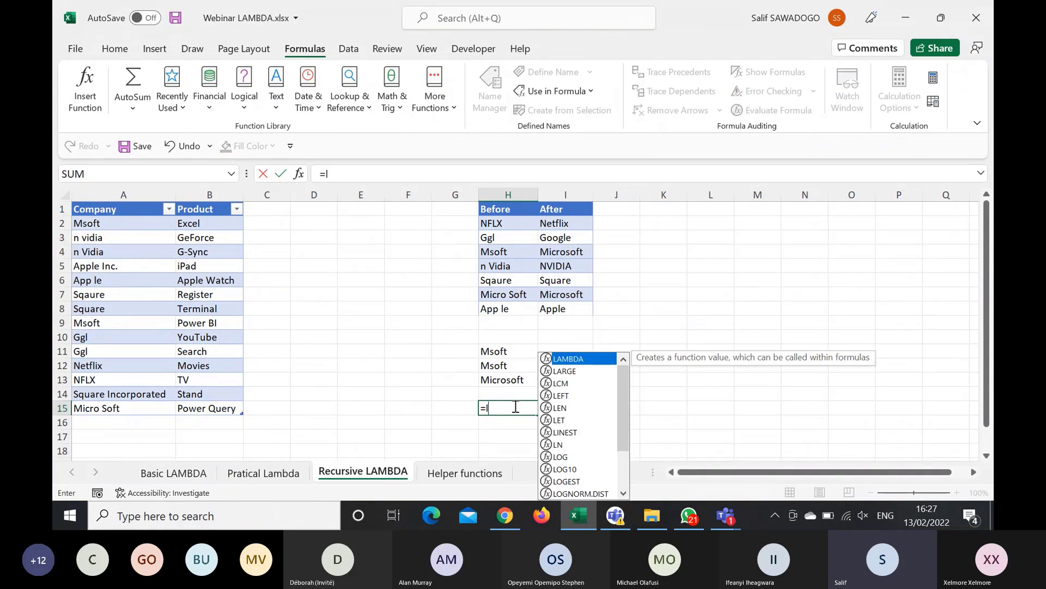
key("Tab")
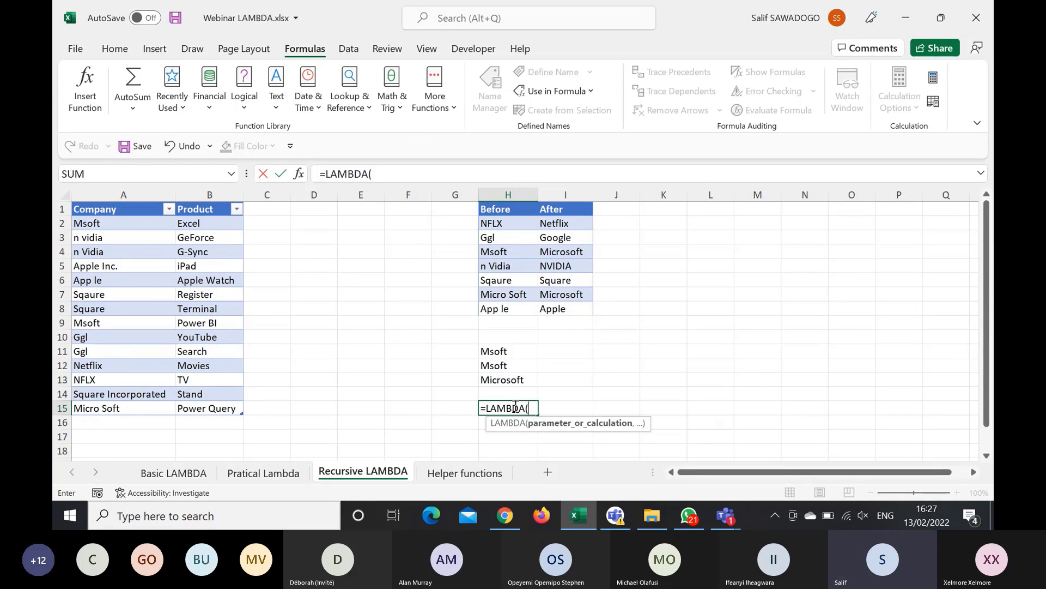
key("Escape")
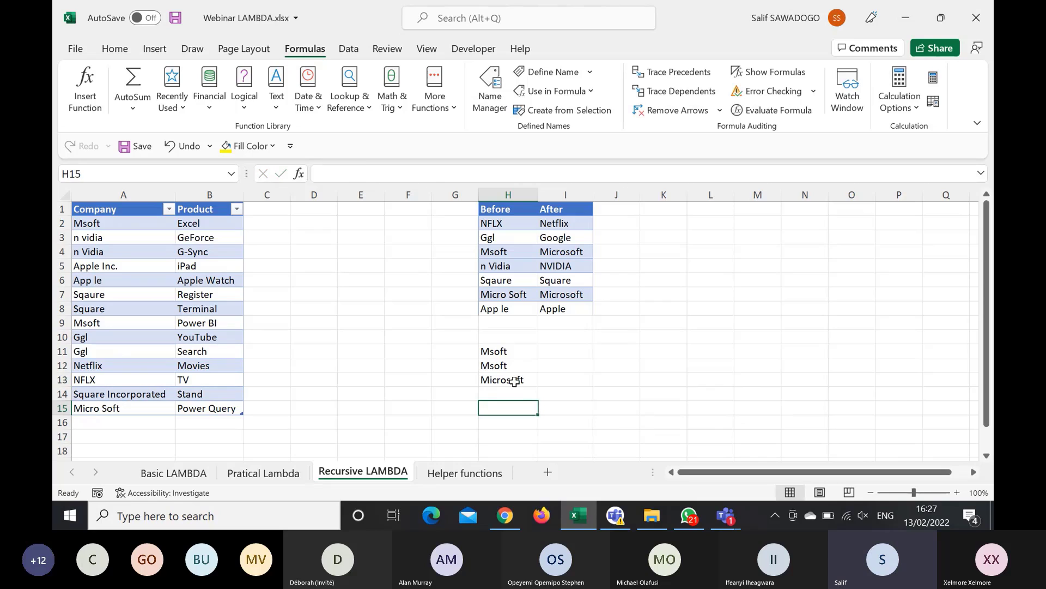
Step: Review the SUBSTITUTE formula in H13, checking its reference to the previous replacement result in H12
left_click(509, 379)
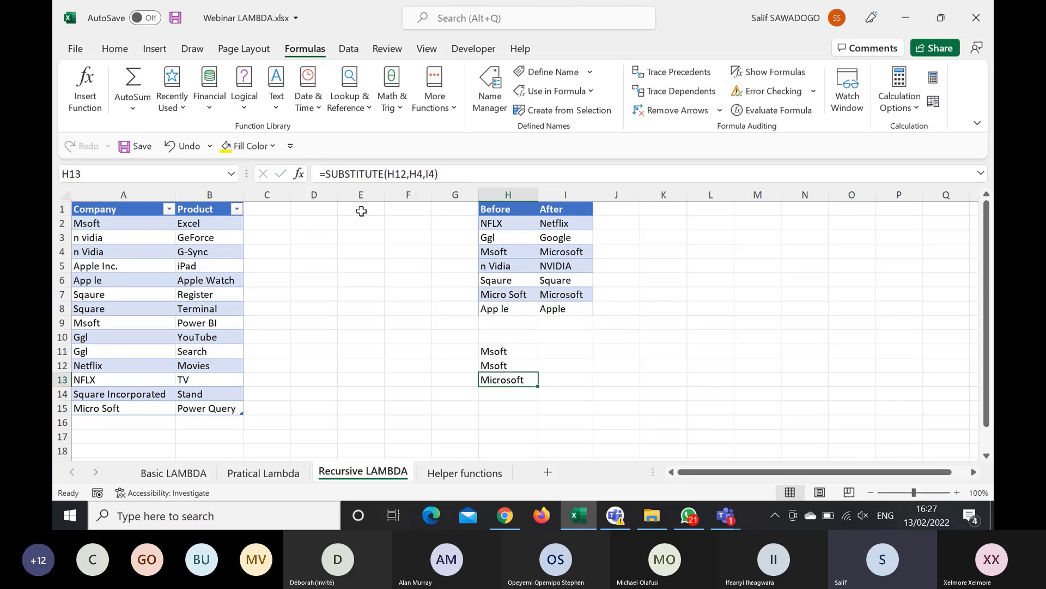
double_click(407, 174)
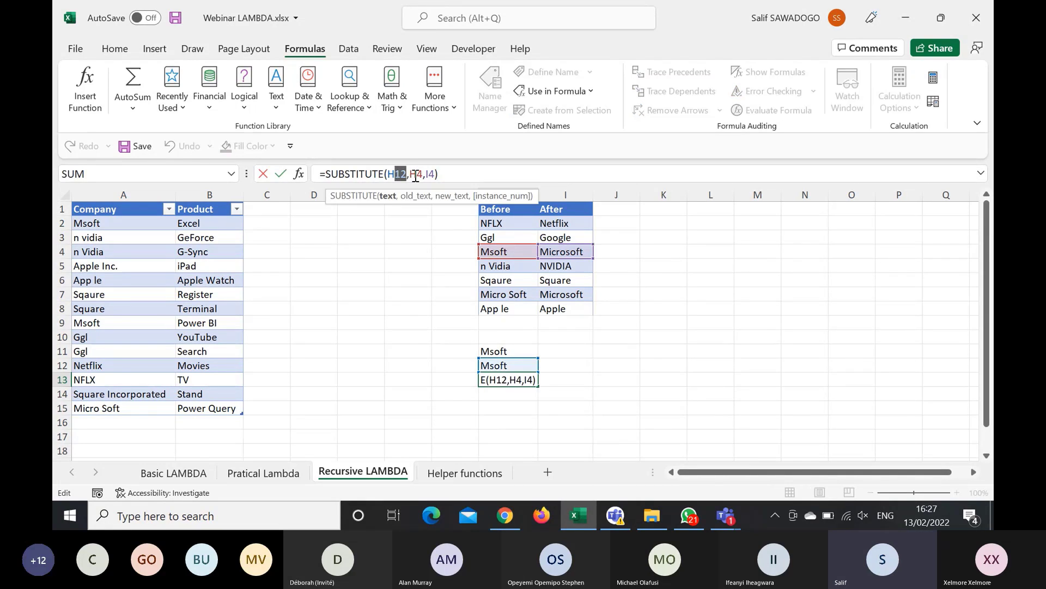
key("Return")
Step: Begin a LAMBDA formula in H15 with the parameters t, b and a for the text, Before and After values
left_click(492, 408)
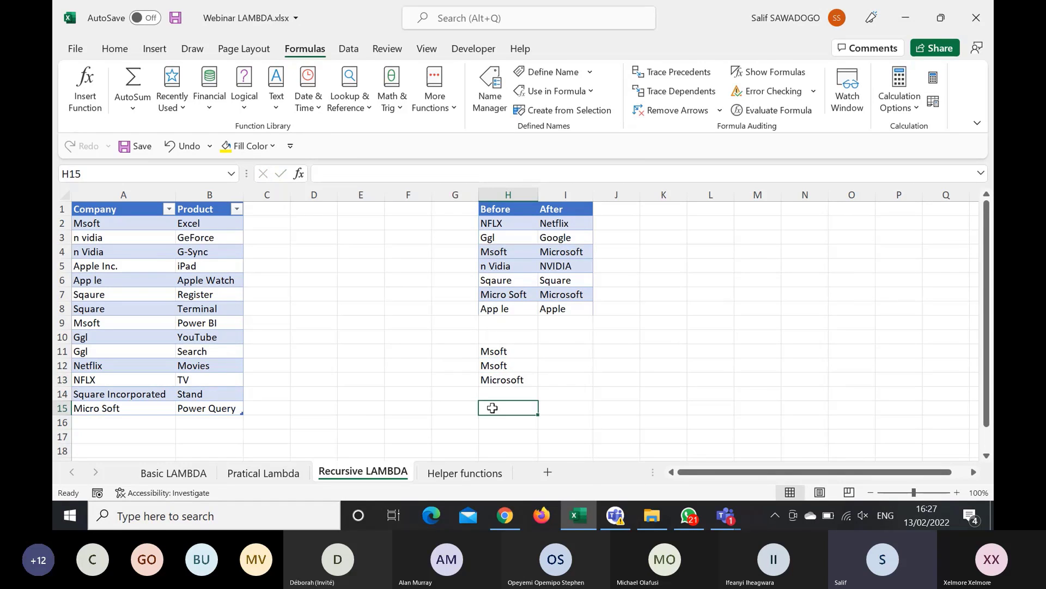
type("=")
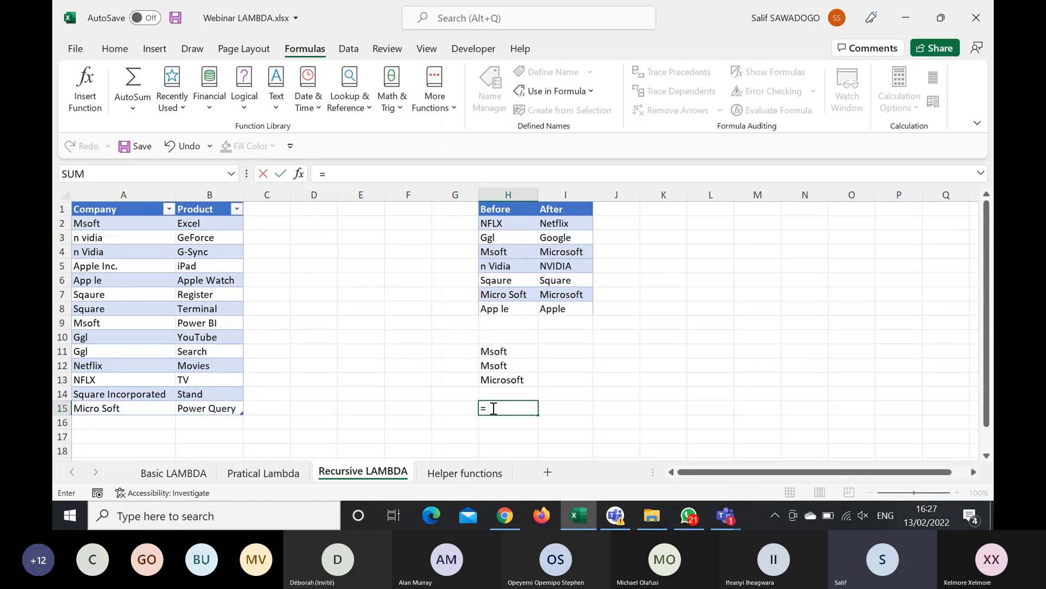
type("lam")
key("Tab")
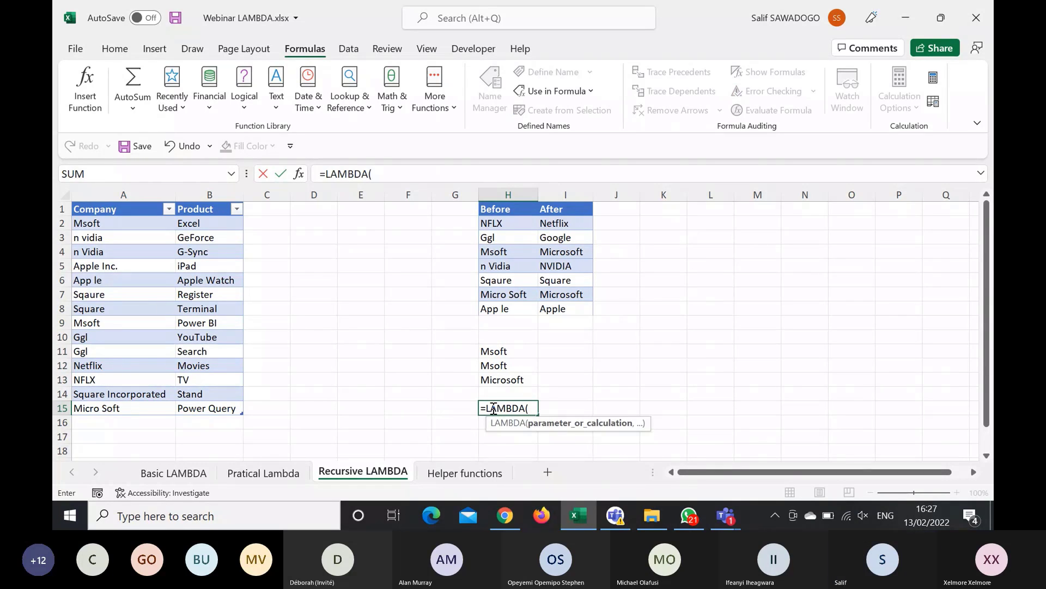
type("t")
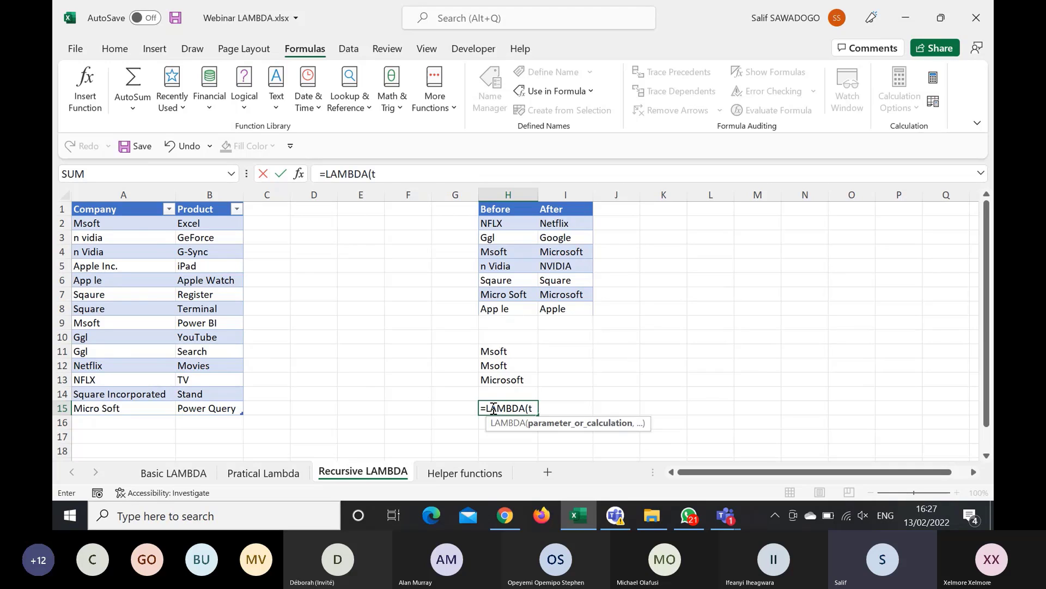
type(",")
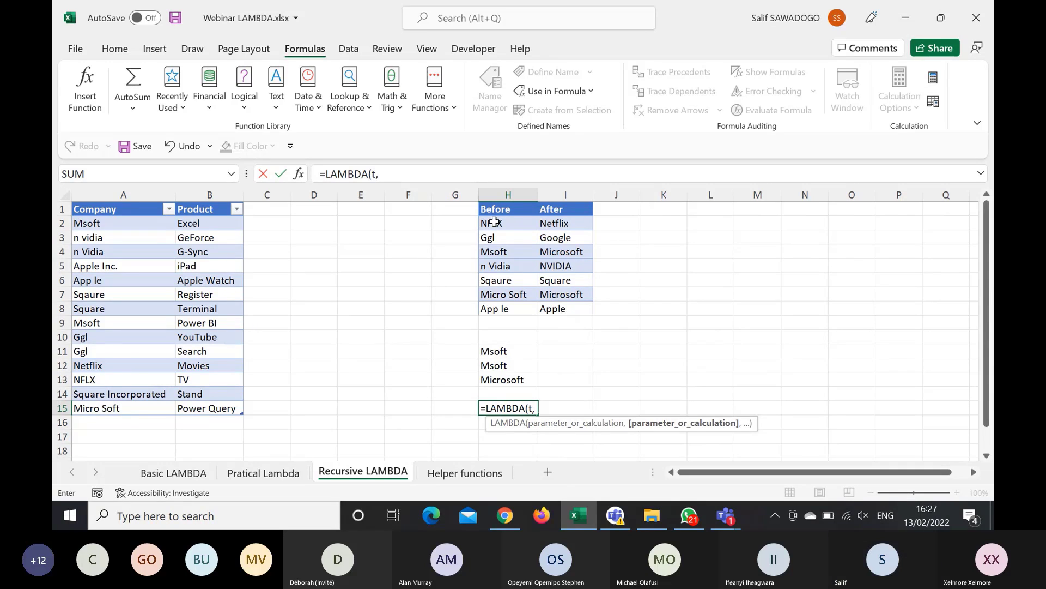
type("b,")
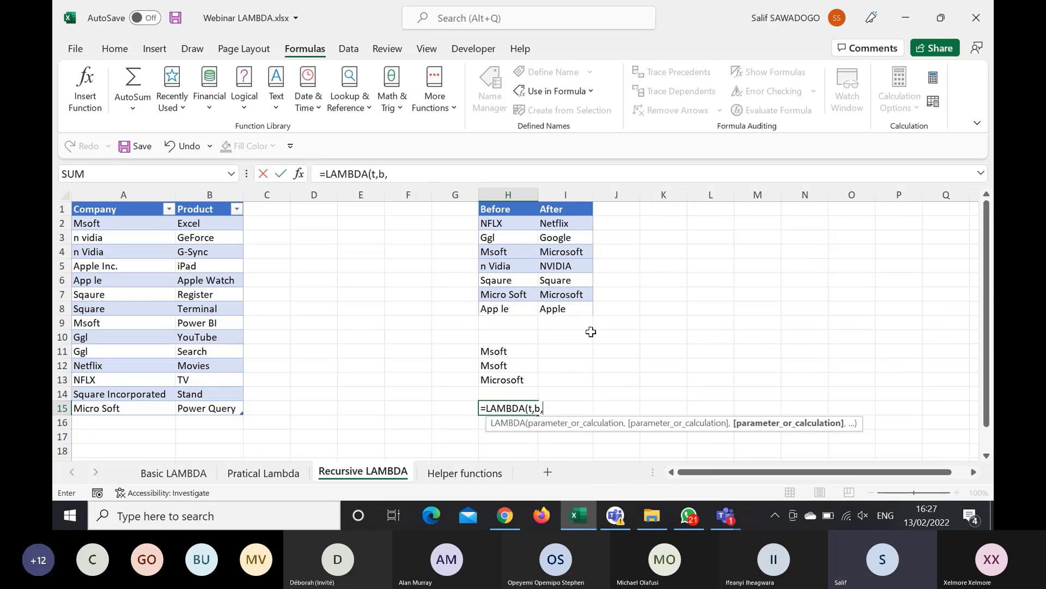
type("a")
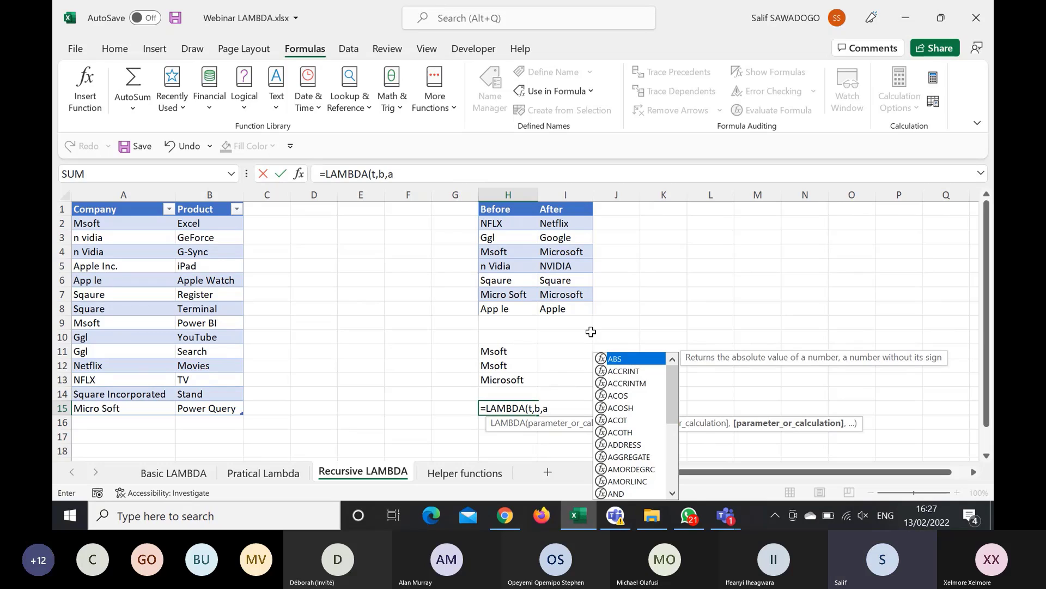
type(", ")
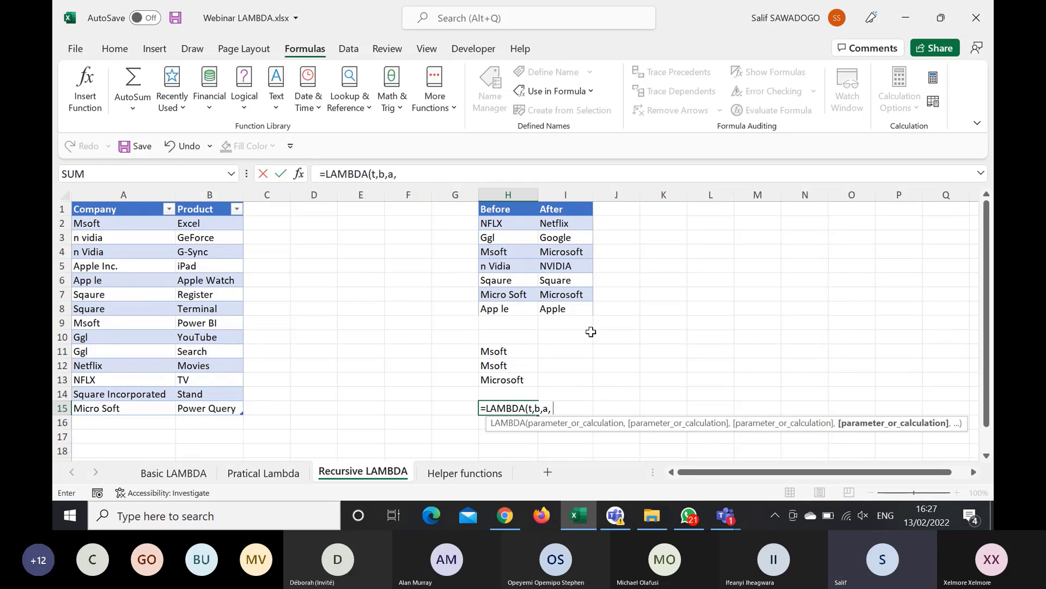
Step: Add an IF calculation to the H15 LAMBDA that tests b="" and returns t when true
type("if")
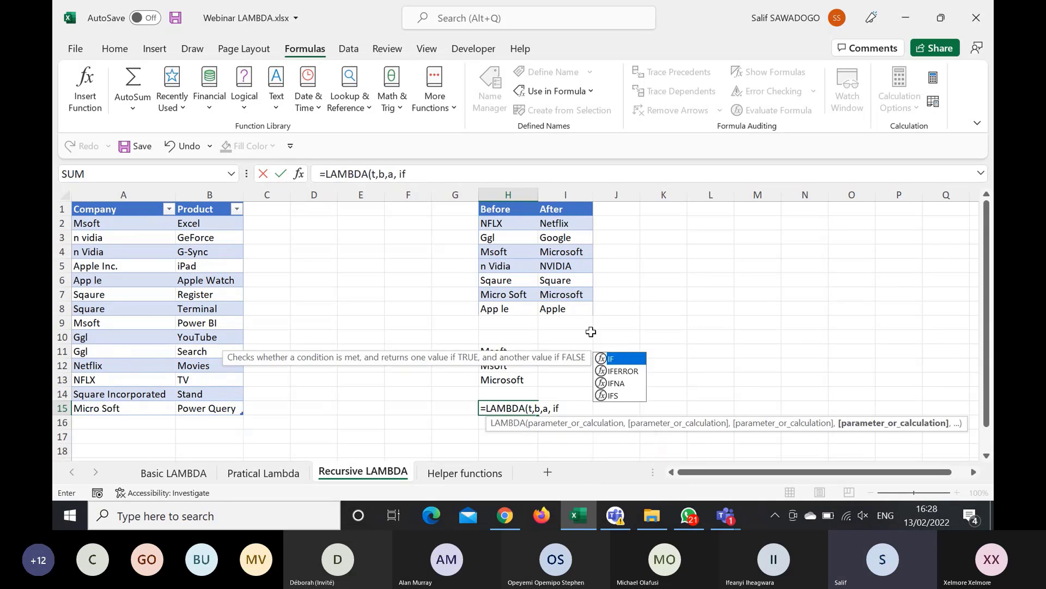
key("Tab")
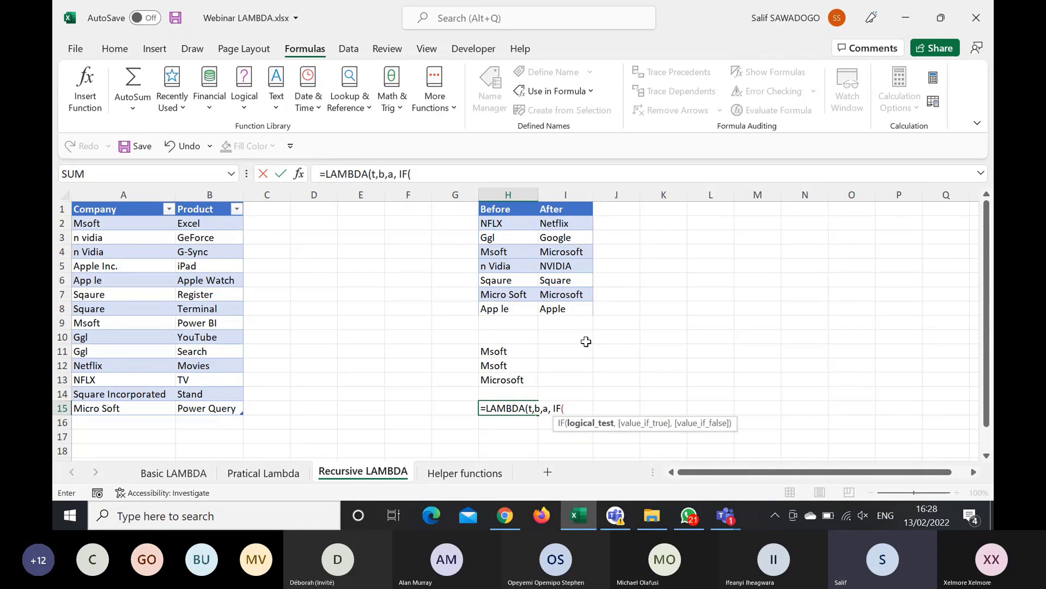
type("b=\"\",")
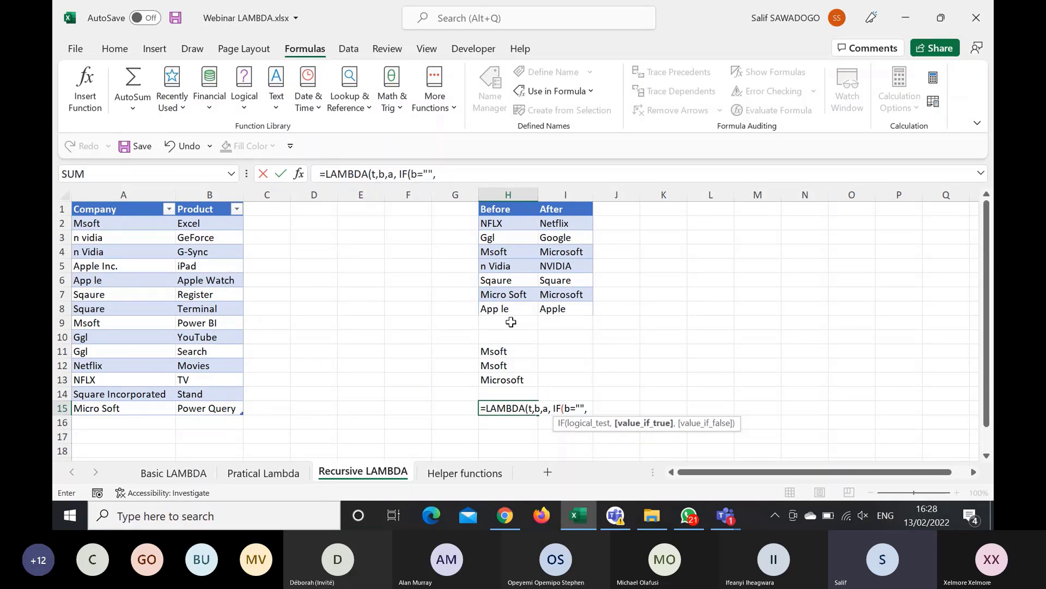
type("t")
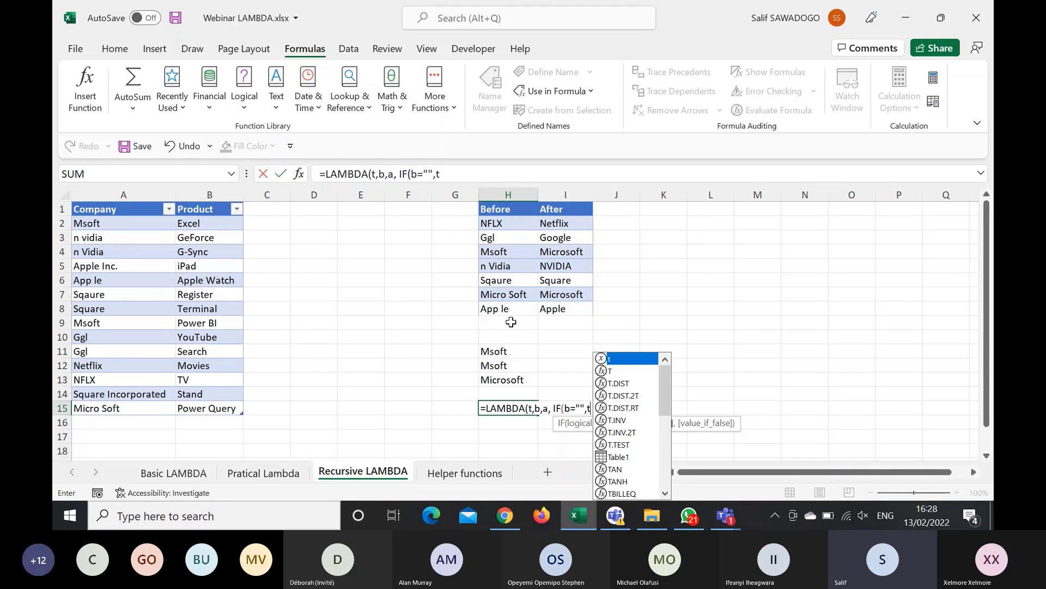
type(",")
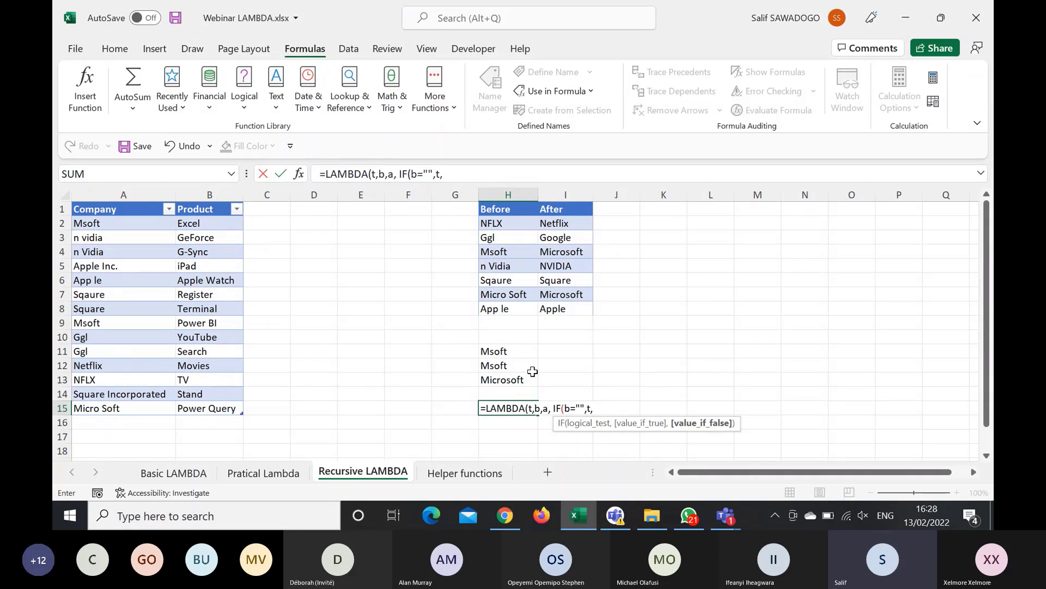
Step: Add a recursive ReplaceText call as the IF's false value, with SUBSTITUTE(t,b, as the start of its first argument
type("Replac")
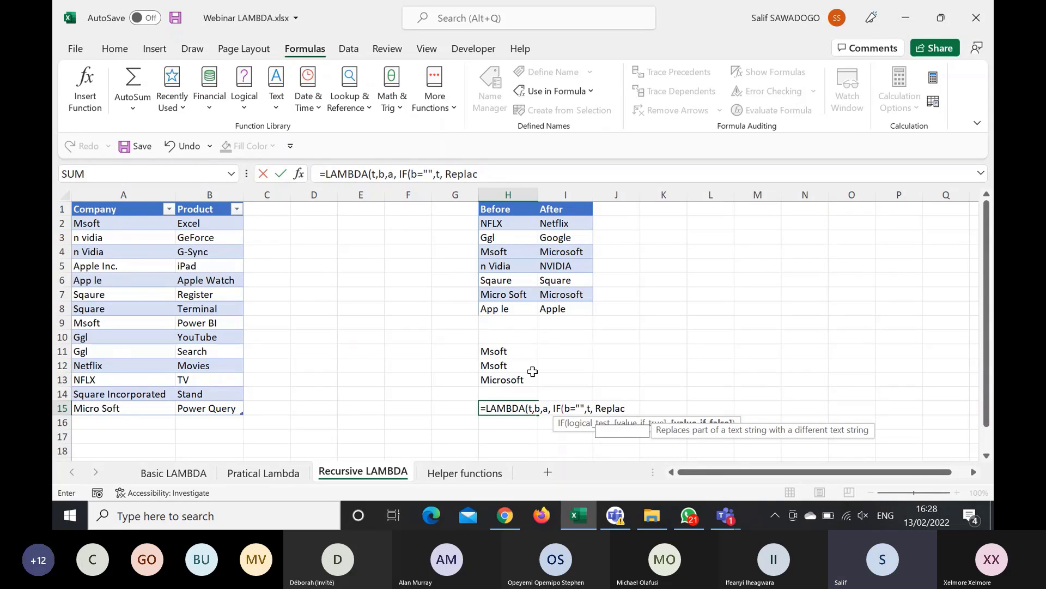
type("eText")
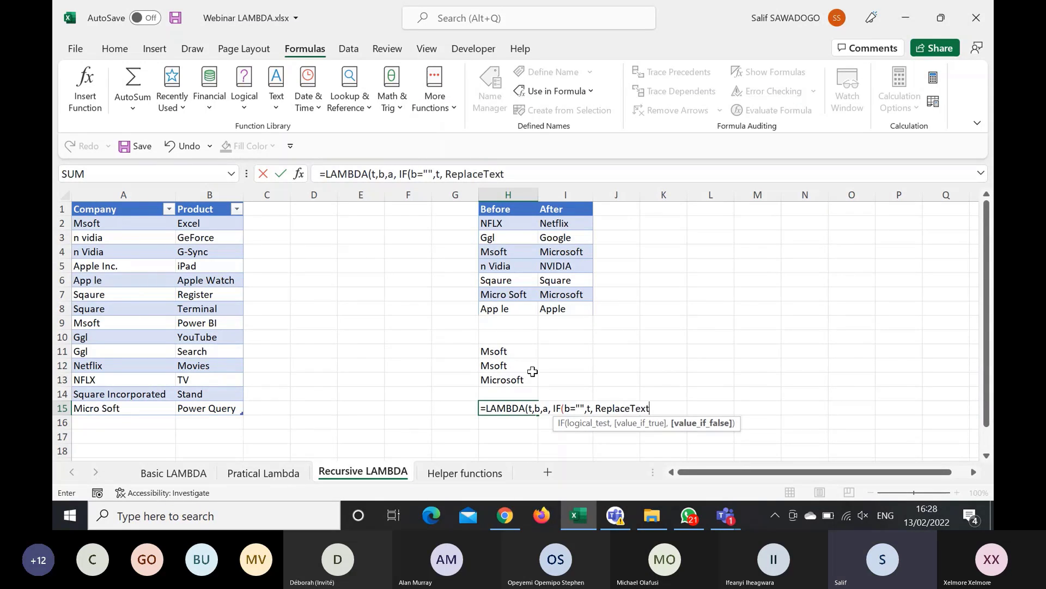
type("(")
type("sub")
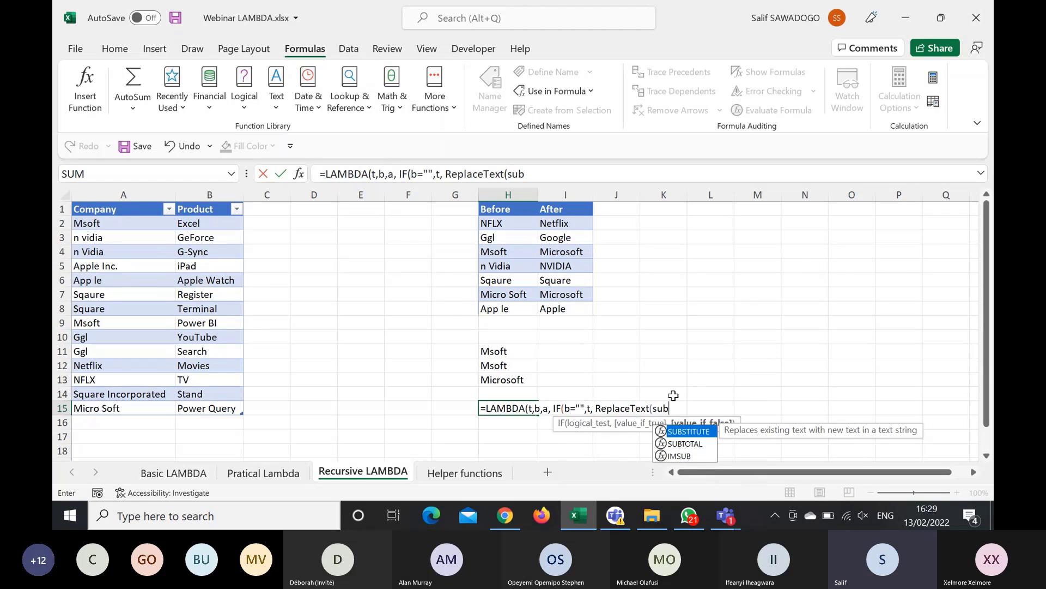
key("Tab")
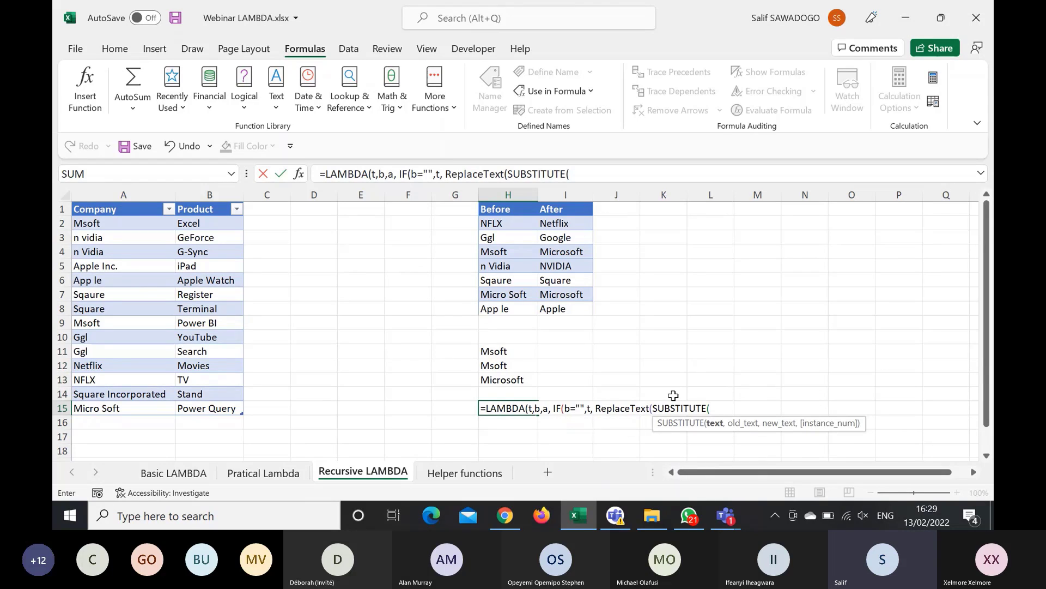
type("t,")
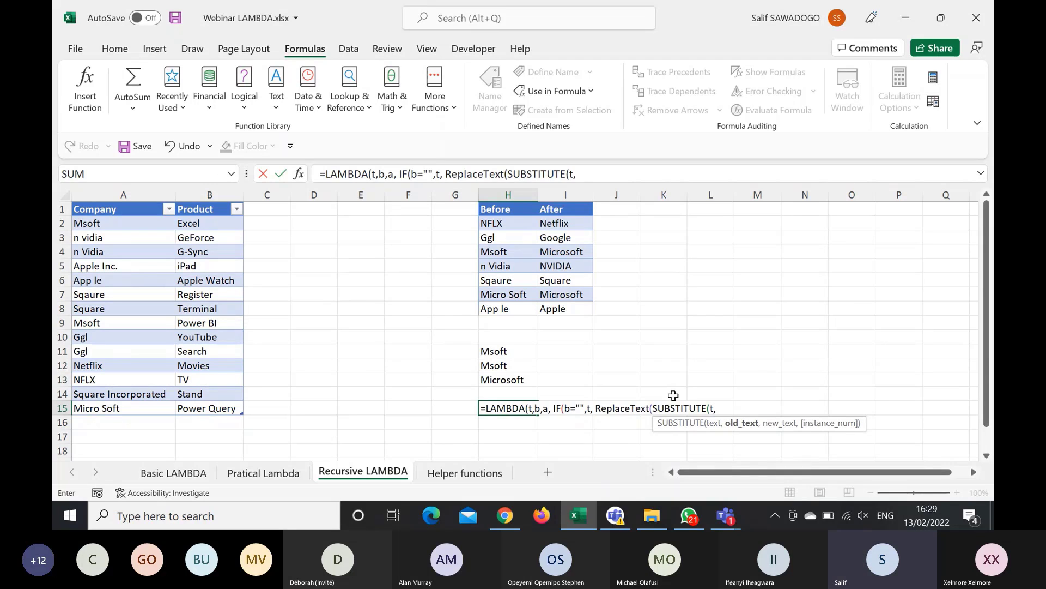
type("b,")
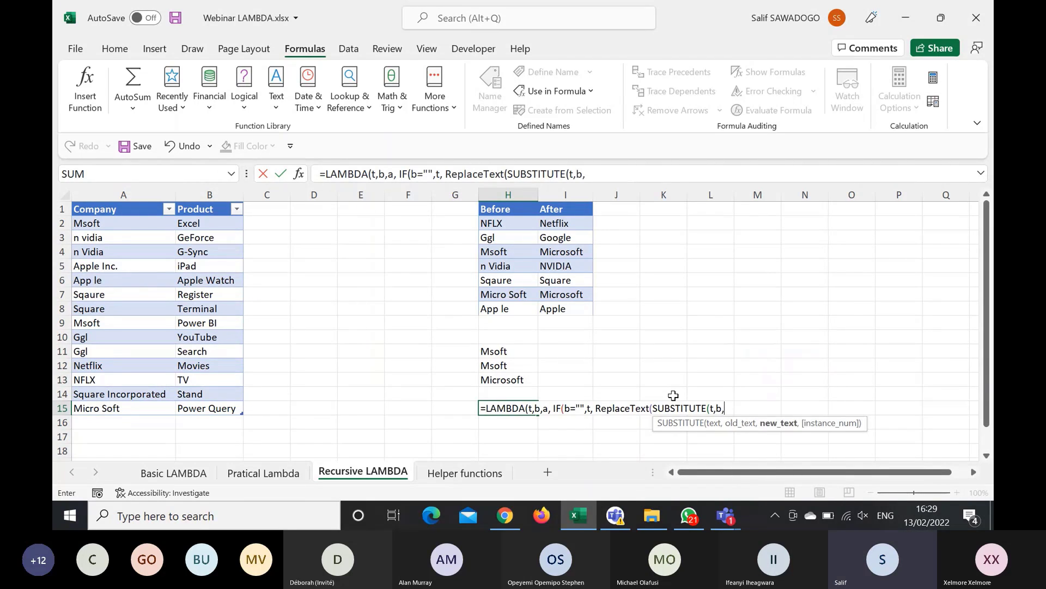
Step: Complete the substitution inside the ReplaceText call of the H15 formula as SUBSTITUTE(t,b,a)
type("a")
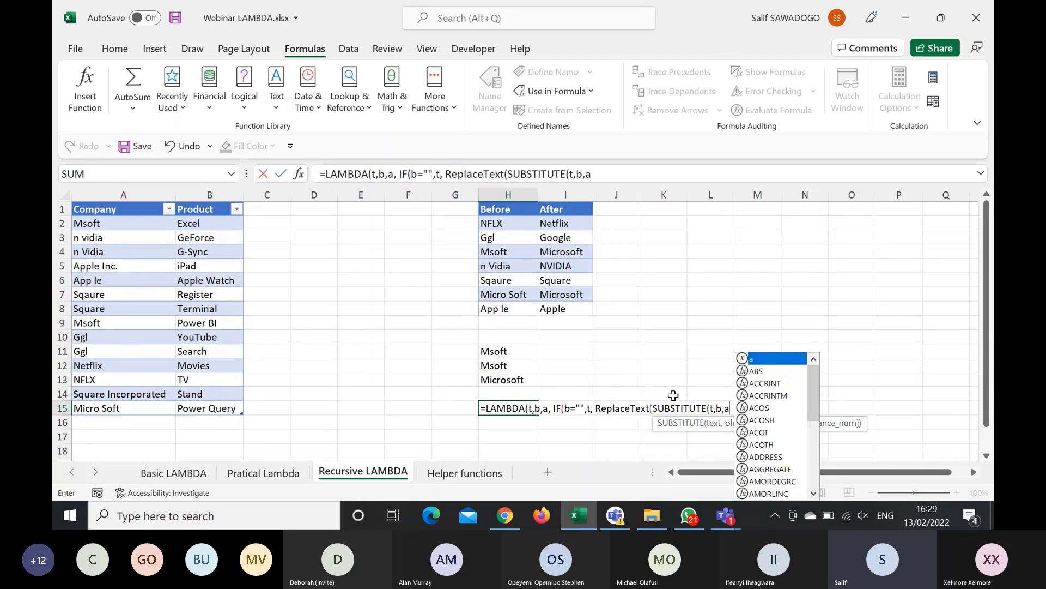
type(")")
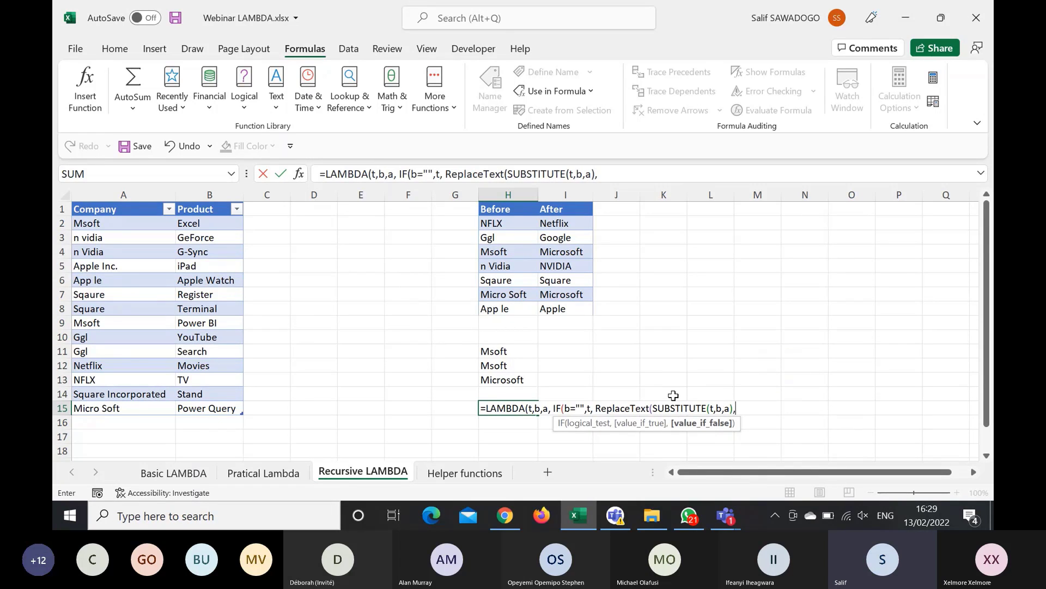
type(",")
type("o")
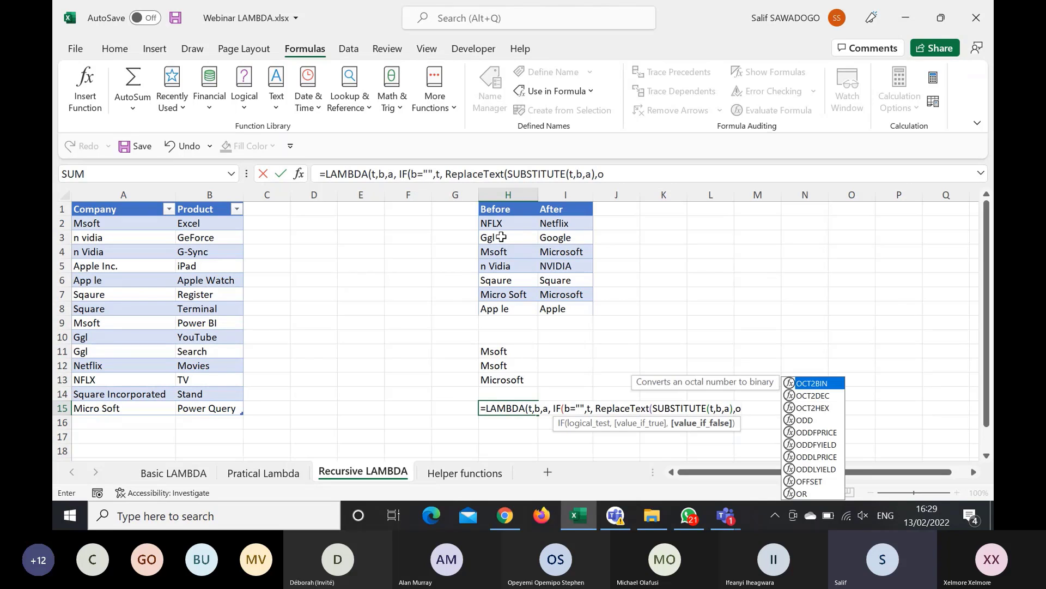
type("ffset(")
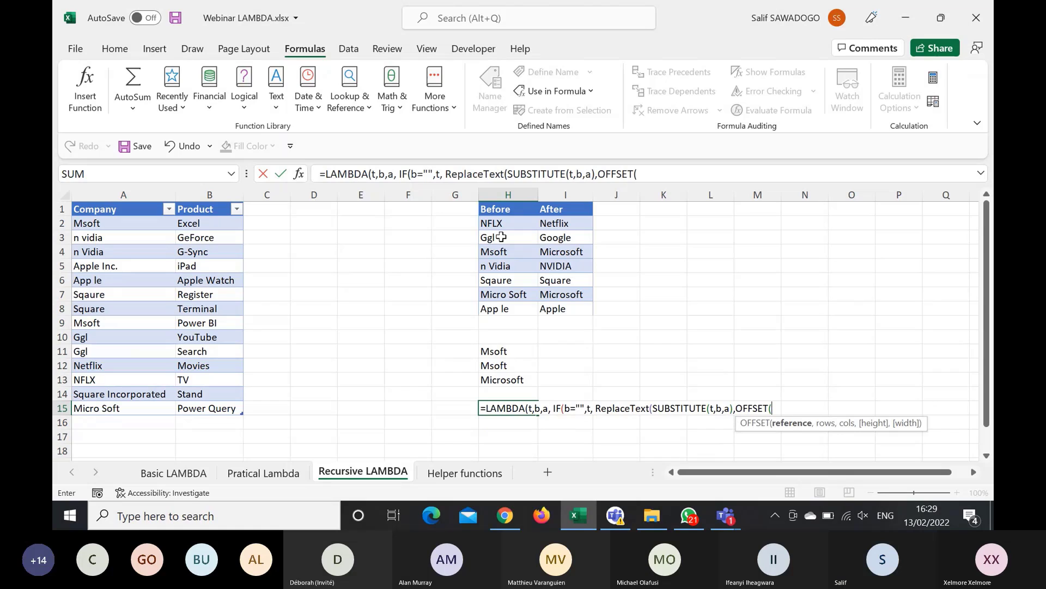
key("BackSpace")
key("BackSpace")
key("BackSpace")
key("BackSpace")
key("BackSpace")
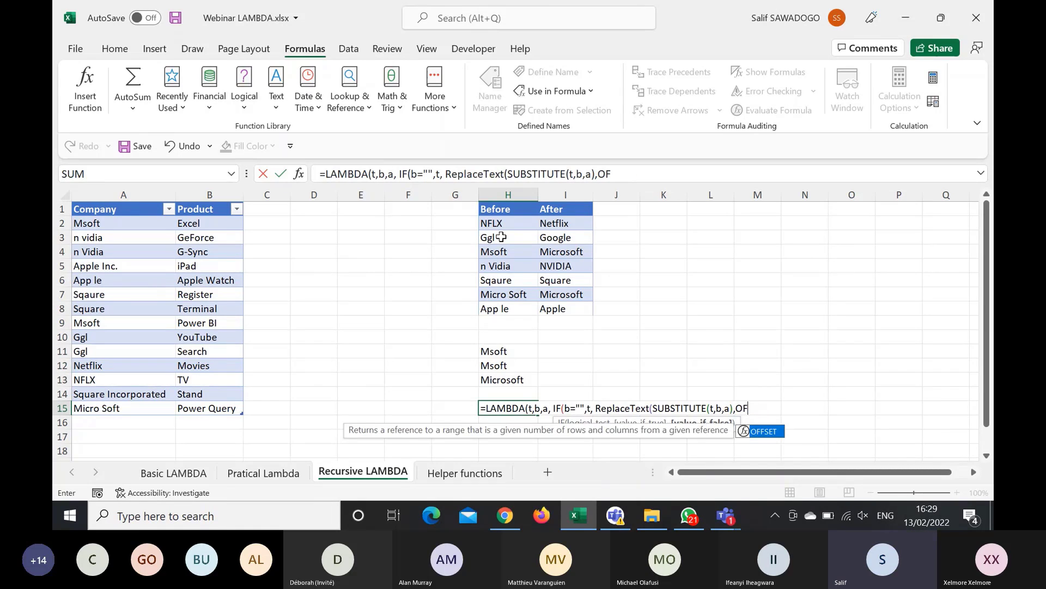
key("BackSpace")
key("BackSpace")
key("BackSpace")
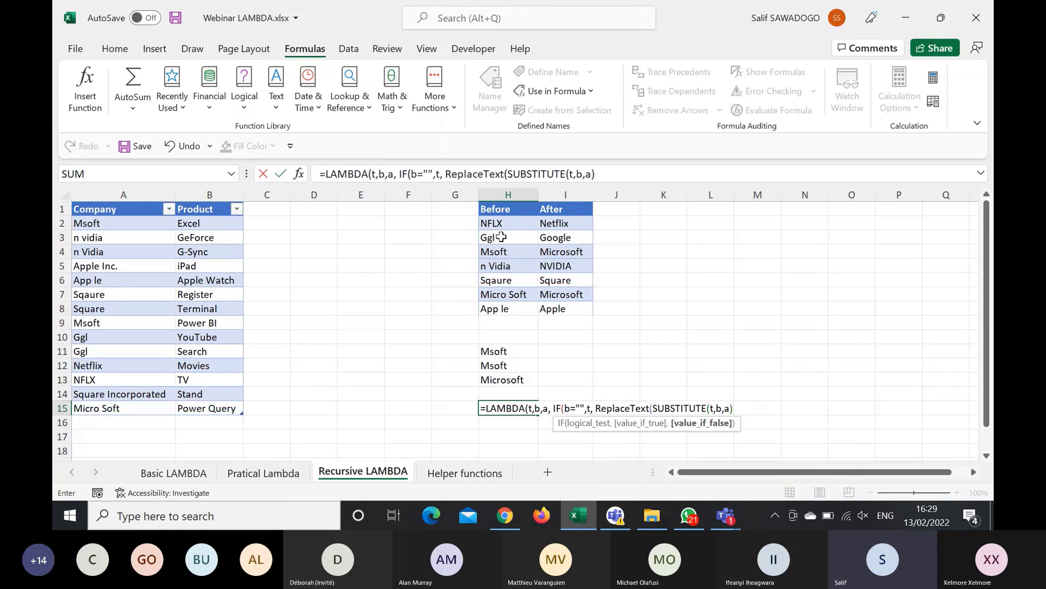
Step: Add OFFSET(b,1,0) on a new line of the H15 formula as the next ReplaceText argument
key("alt+Return")
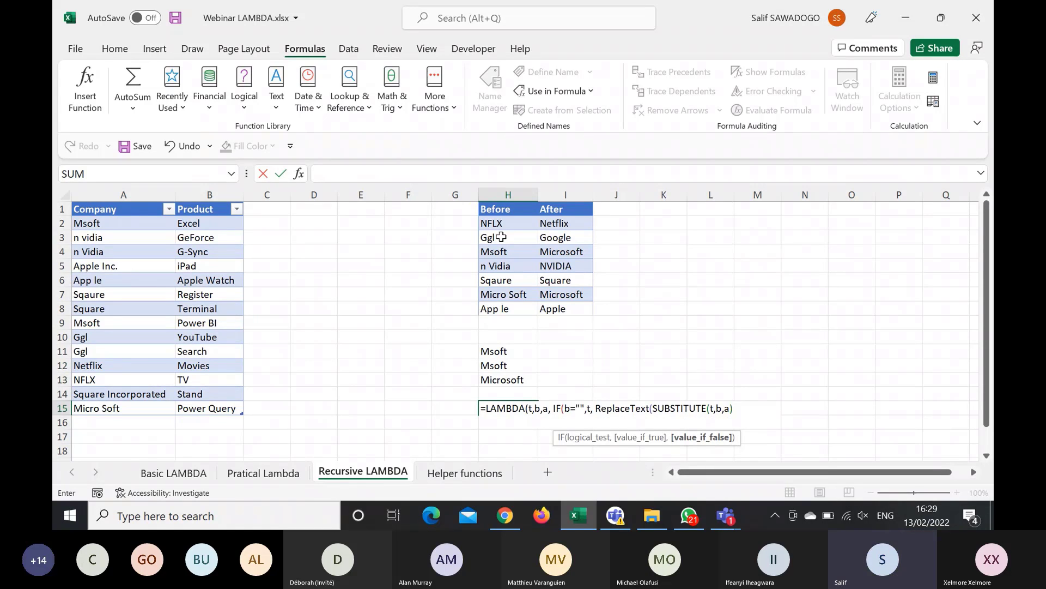
type("off")
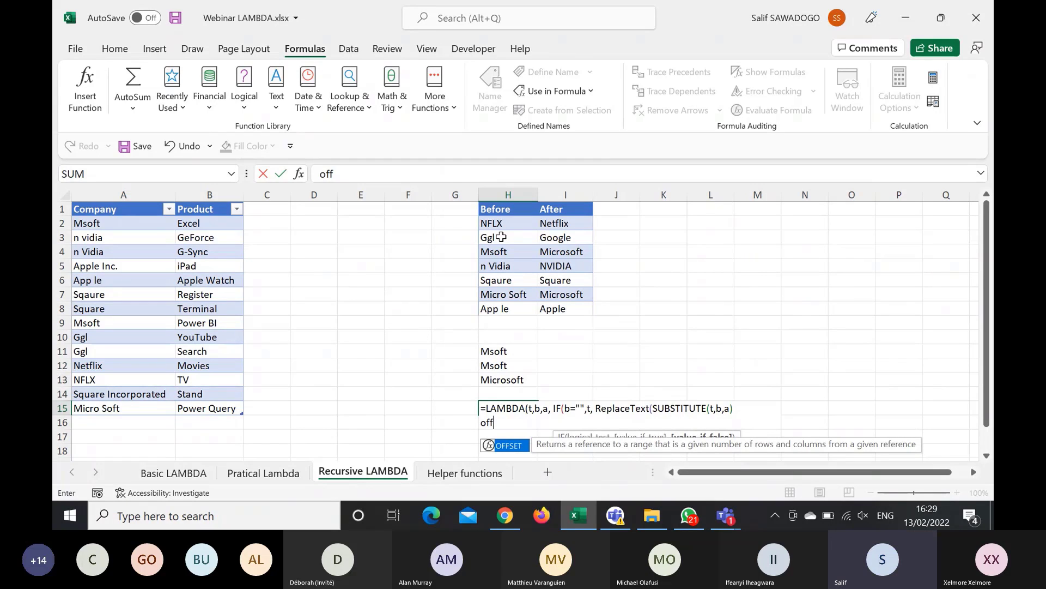
key("Tab")
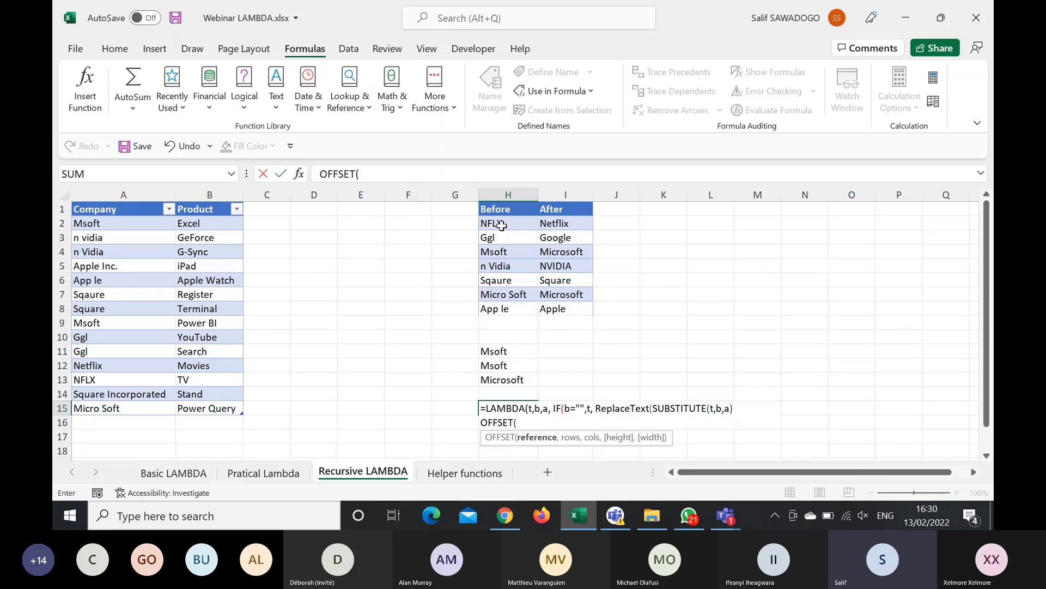
type("b,")
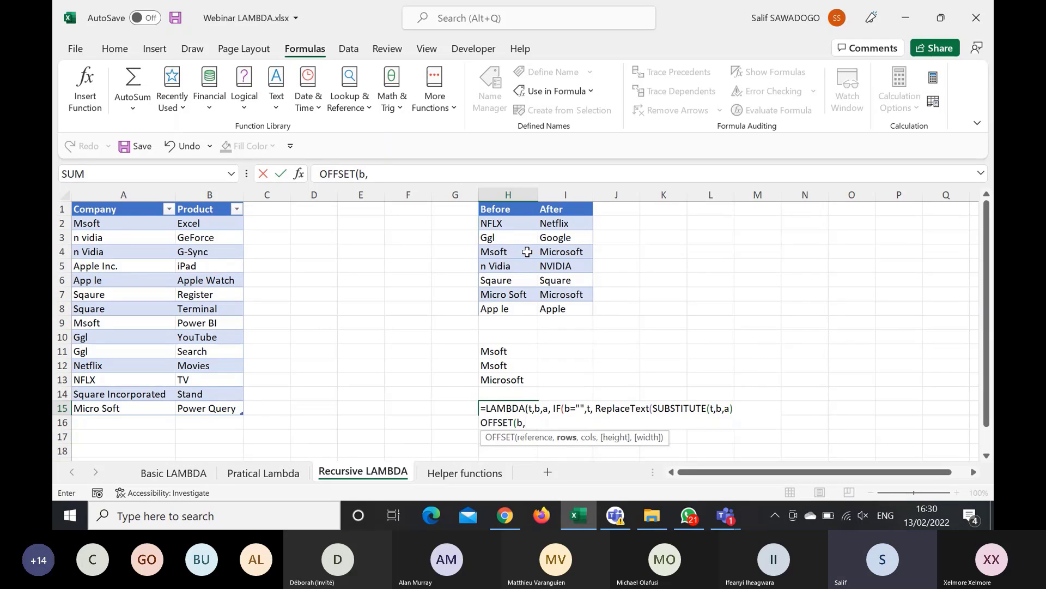
type("1")
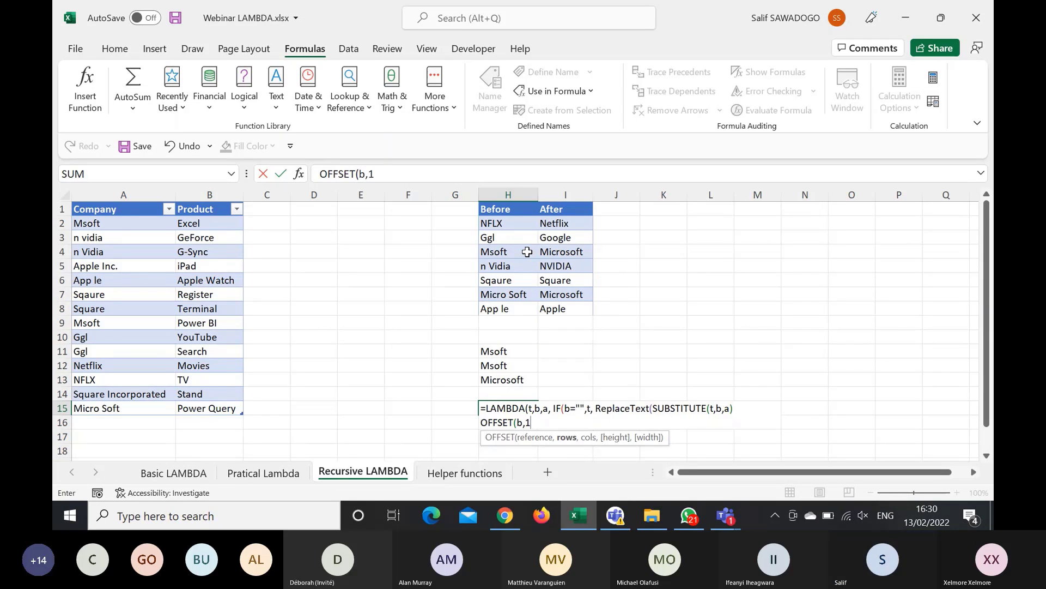
type(",0")
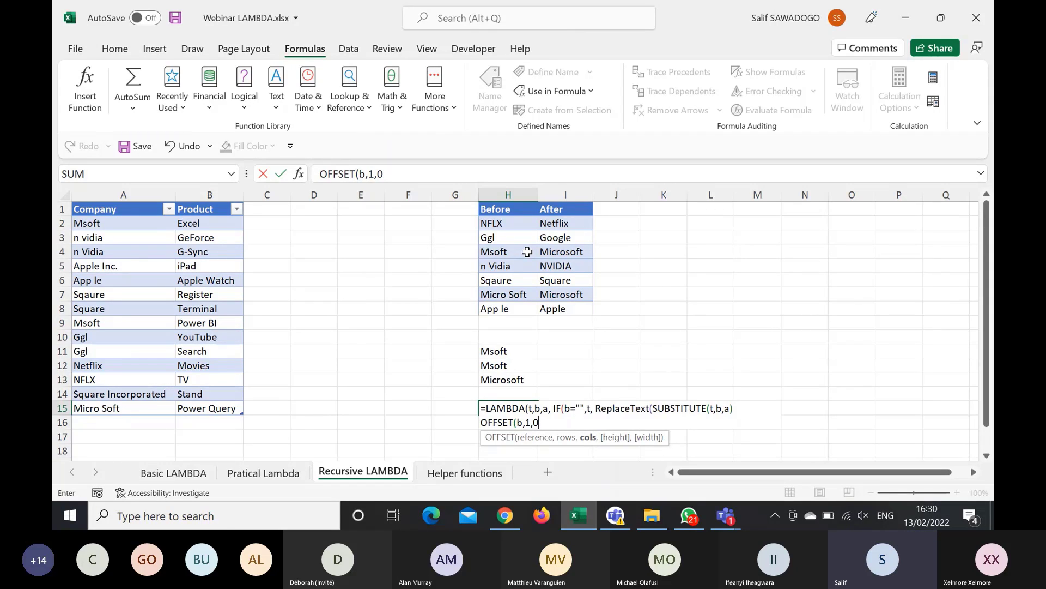
type(")")
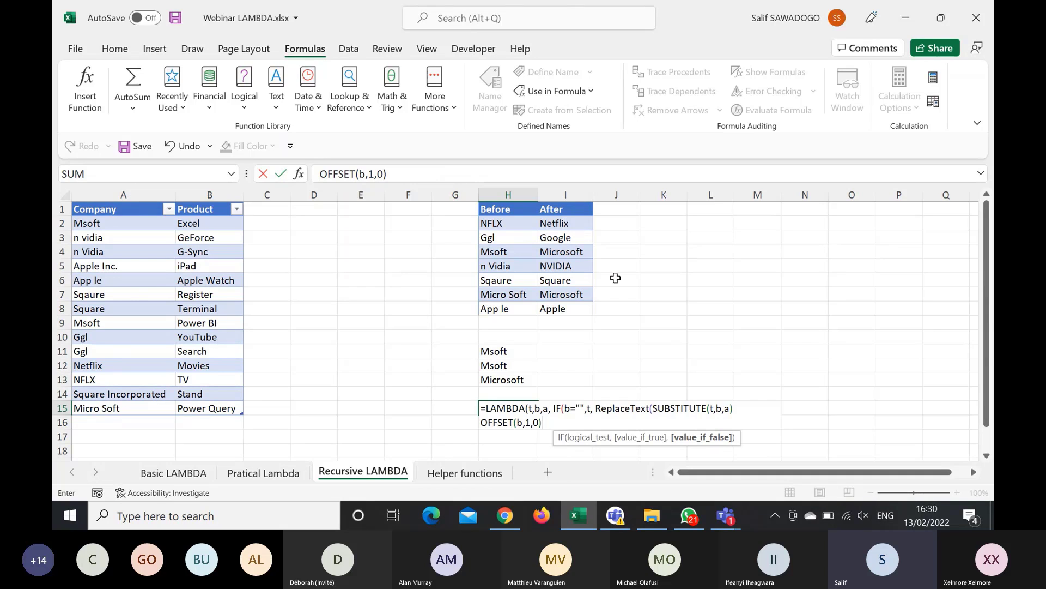
Step: Add OFFSET(a,1,0) as the last ReplaceText argument in the H15 formula, separated by a comma
type(",off")
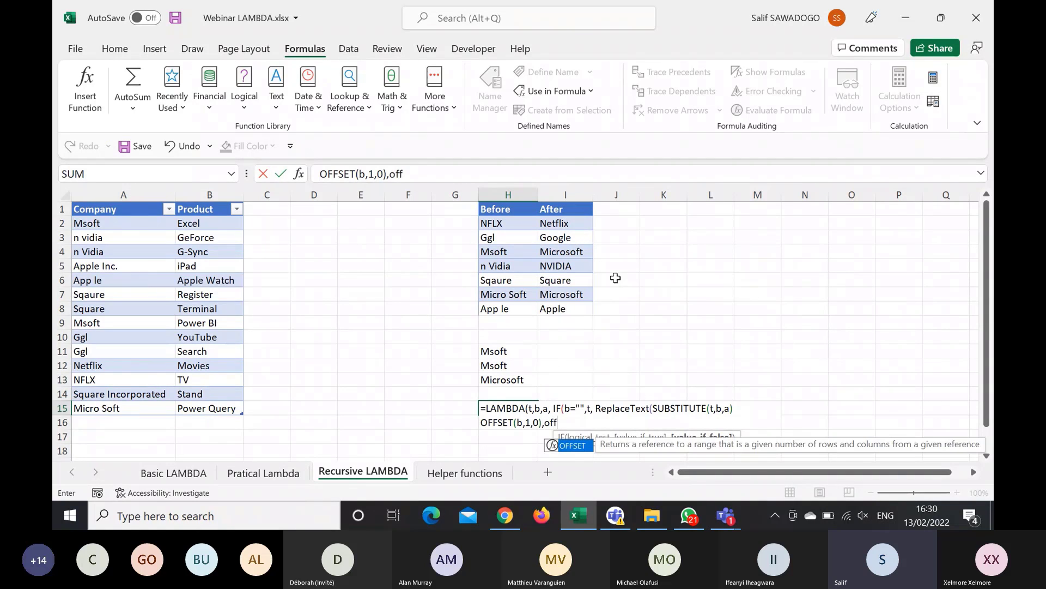
key("Tab")
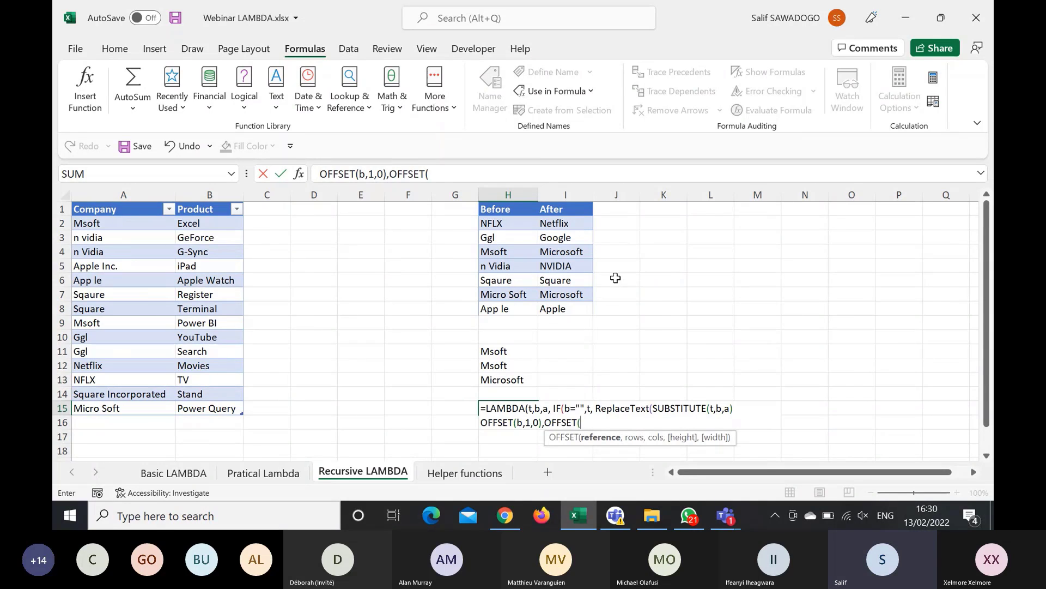
type("a")
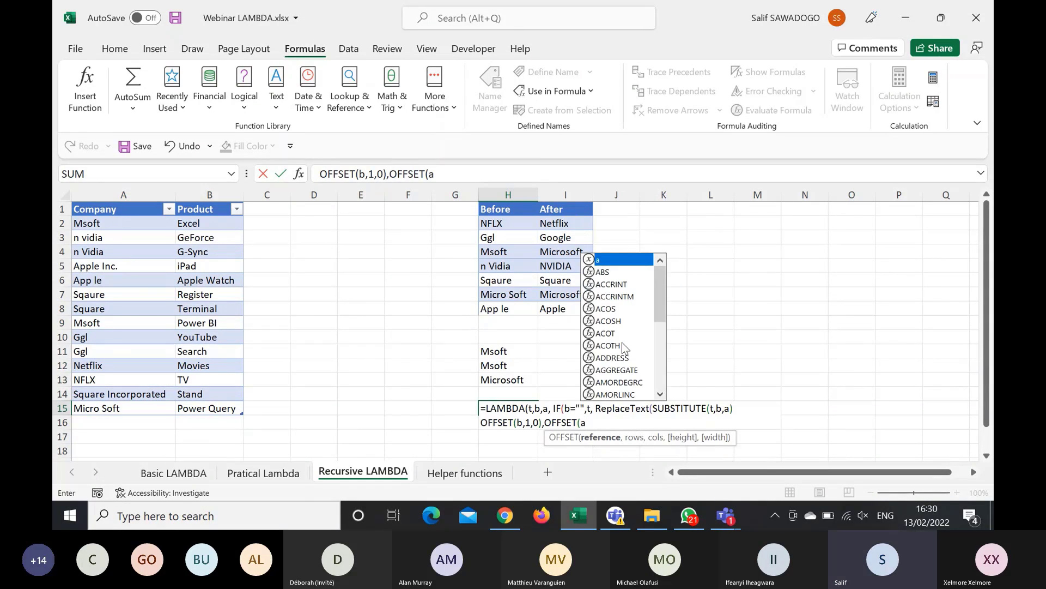
type(",1")
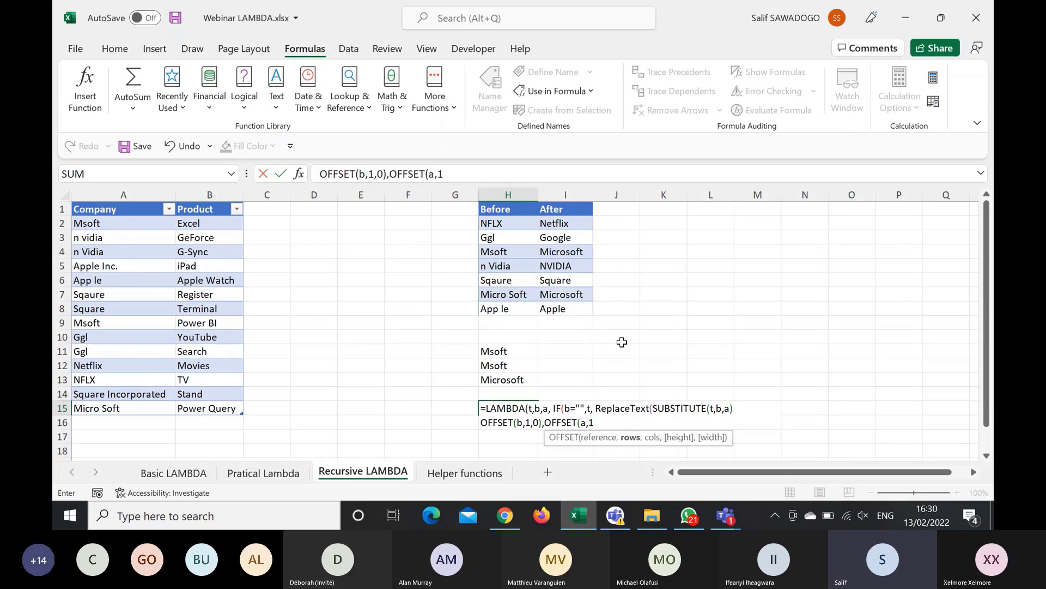
type(",0)")
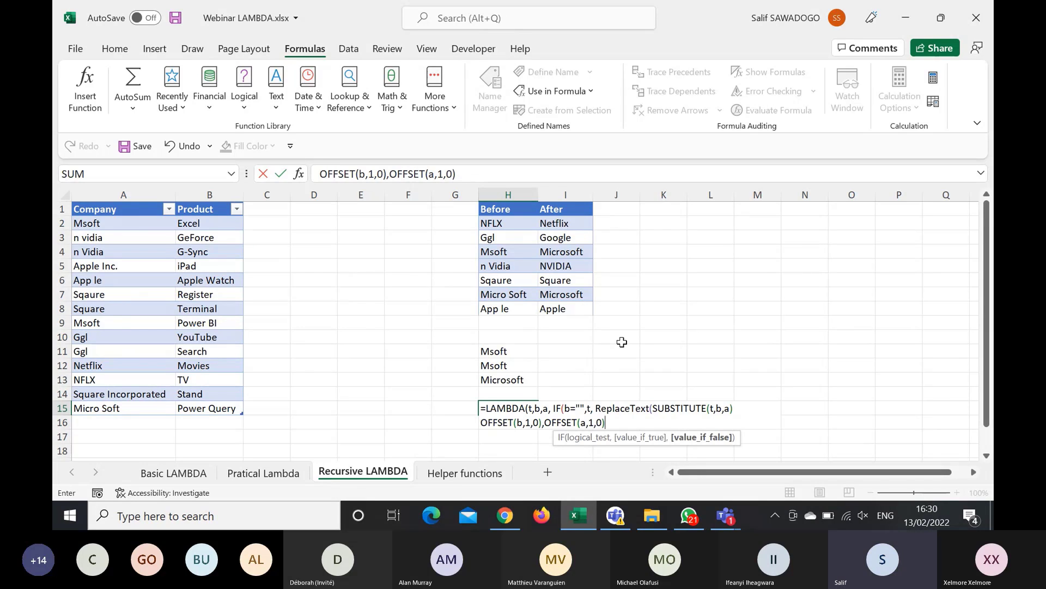
Step: Highlight the SUBSTITUTE call and the two OFFSET calls in turn to review the ReplaceText arguments
left_click(655, 408)
key("shift+End")
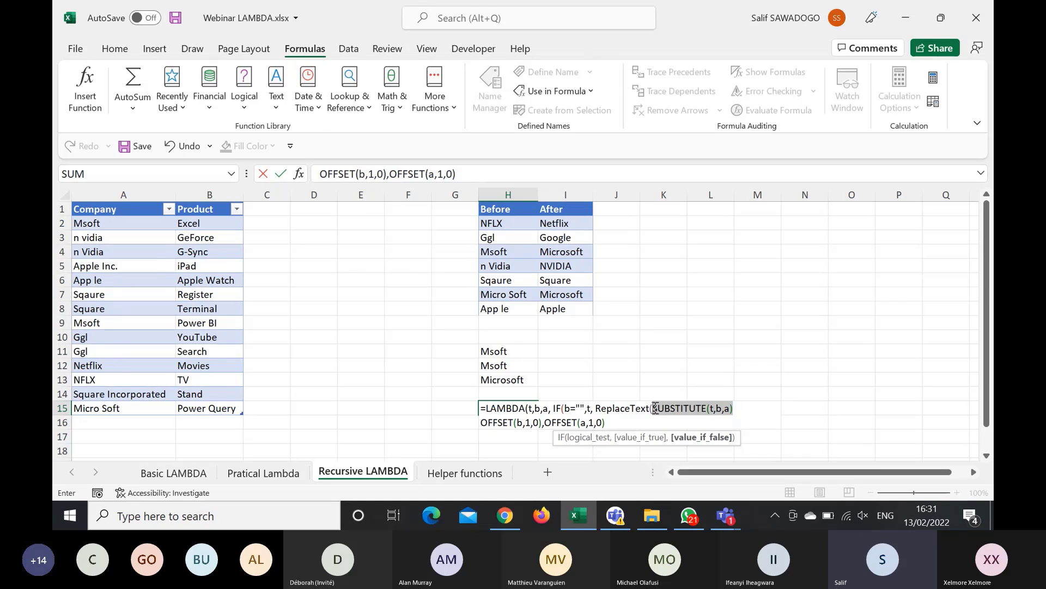
left_click(541, 424)
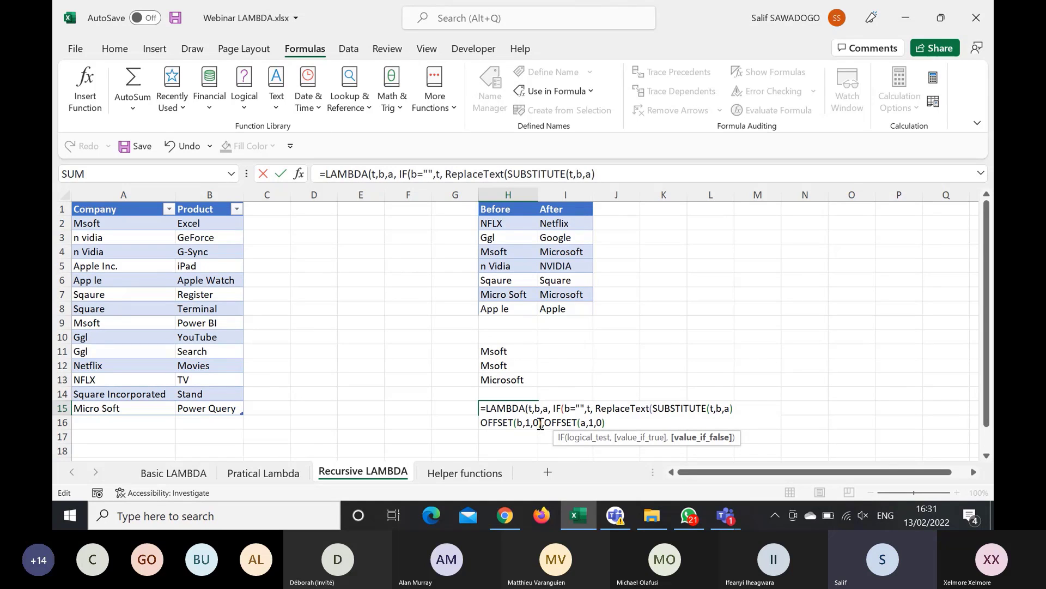
left_click_drag(540, 423, 488, 423)
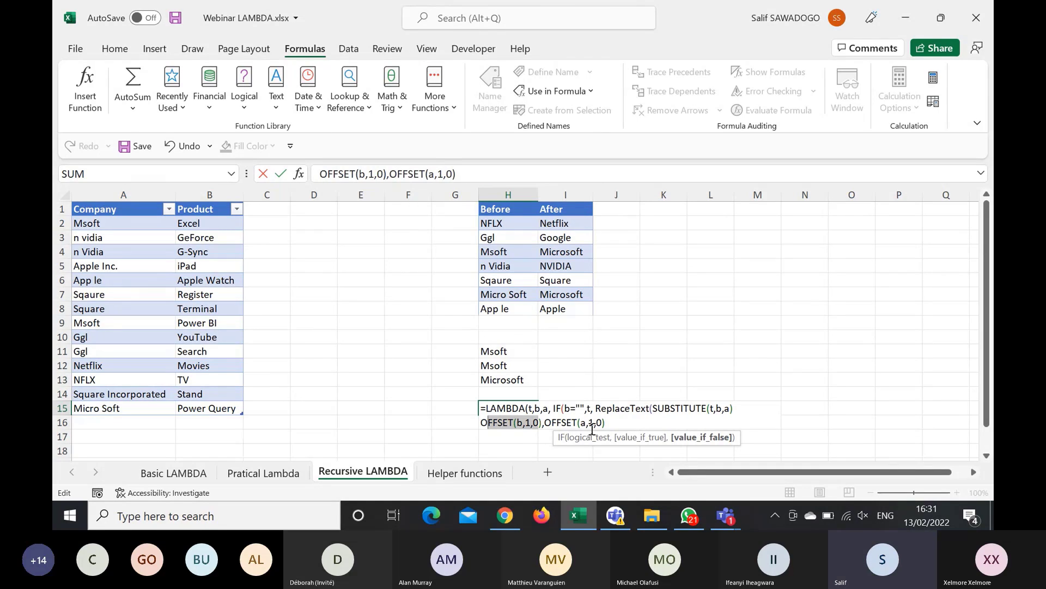
left_click_drag(605, 424, 543, 424)
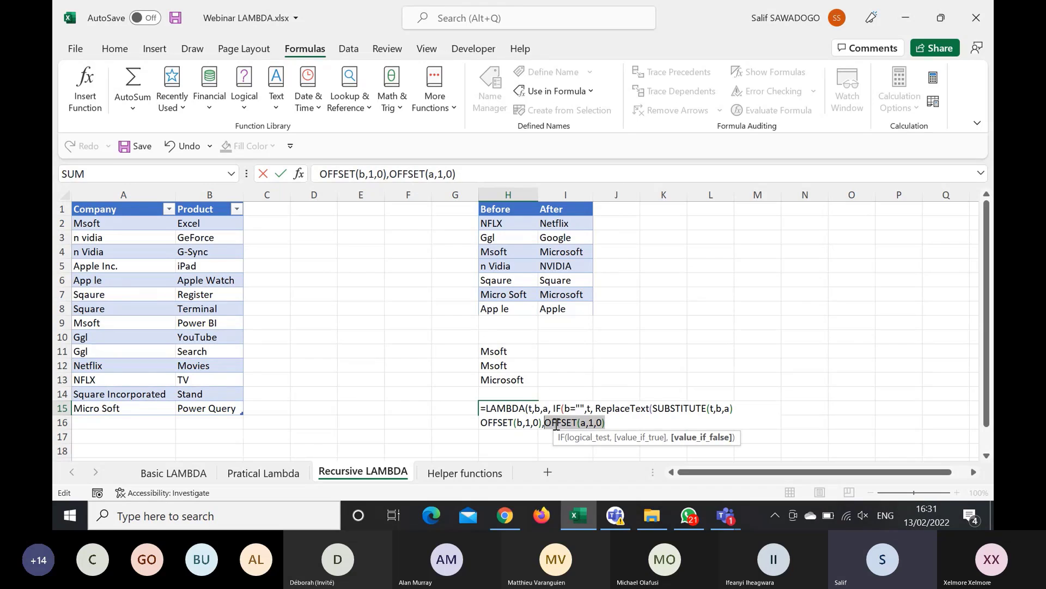
Step: Close the ReplaceText, IF and LAMBDA calls with three closing parentheses and try to enter the formula in H15
left_click(606, 423)
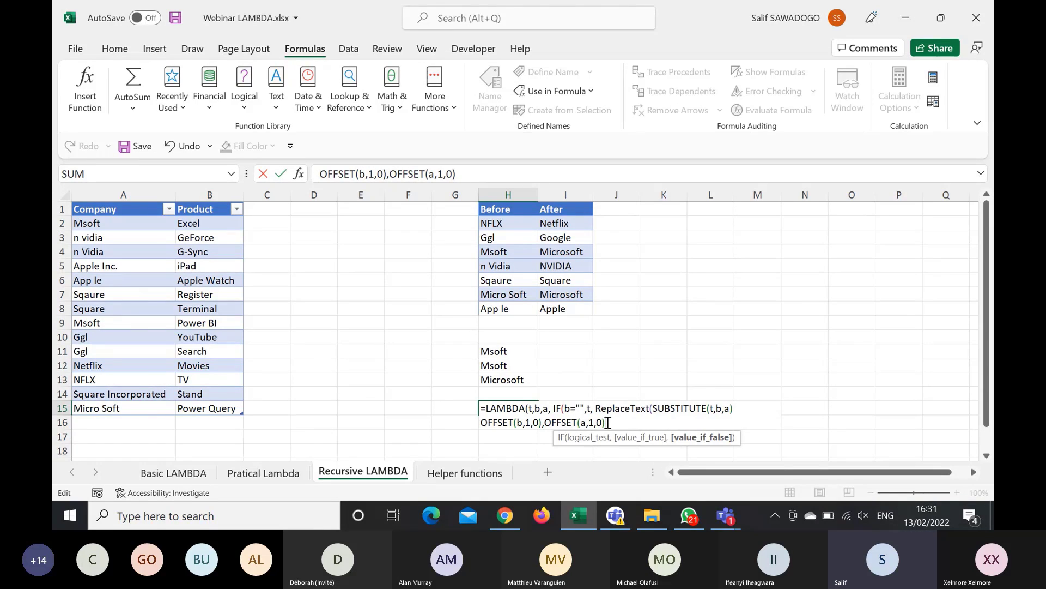
type("))")
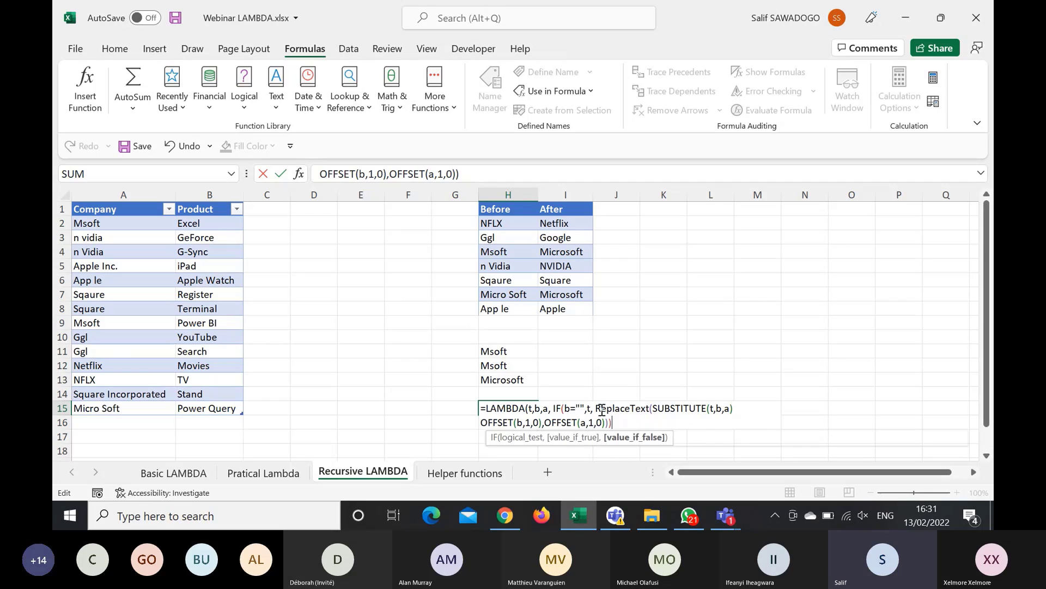
type(")")
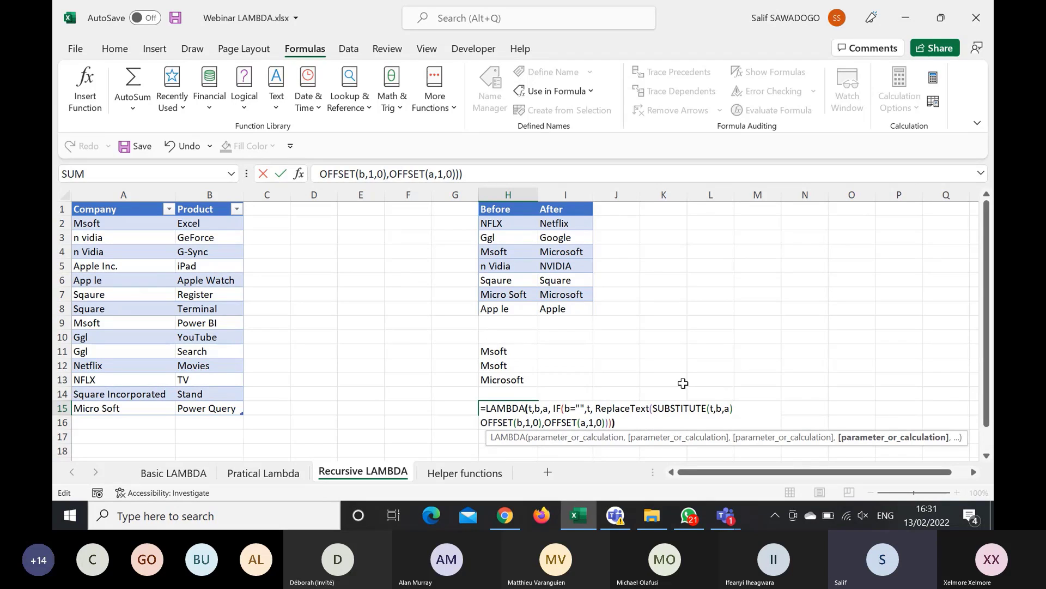
type(")")
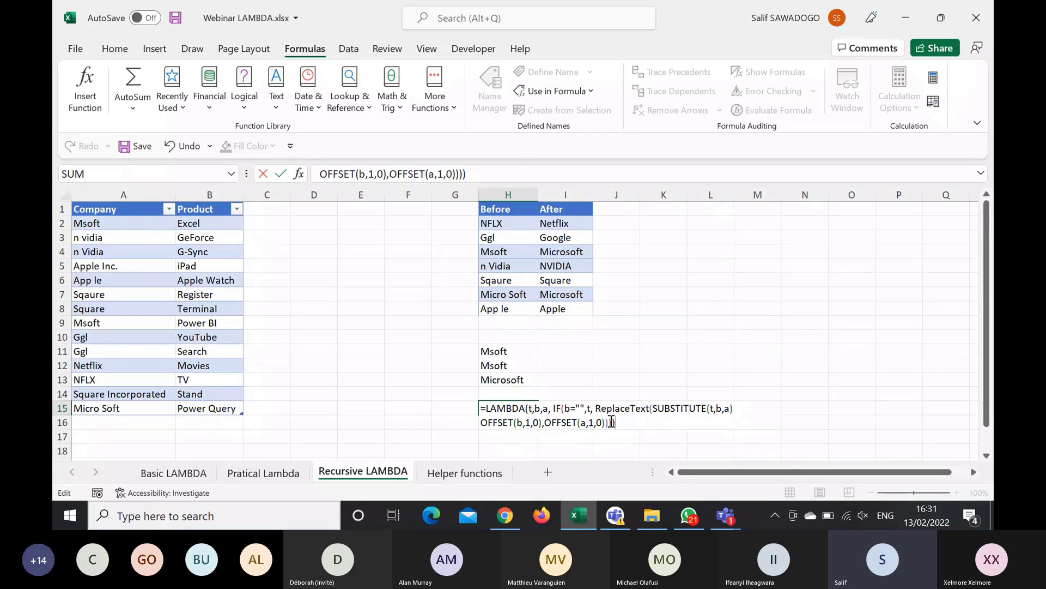
key("Return")
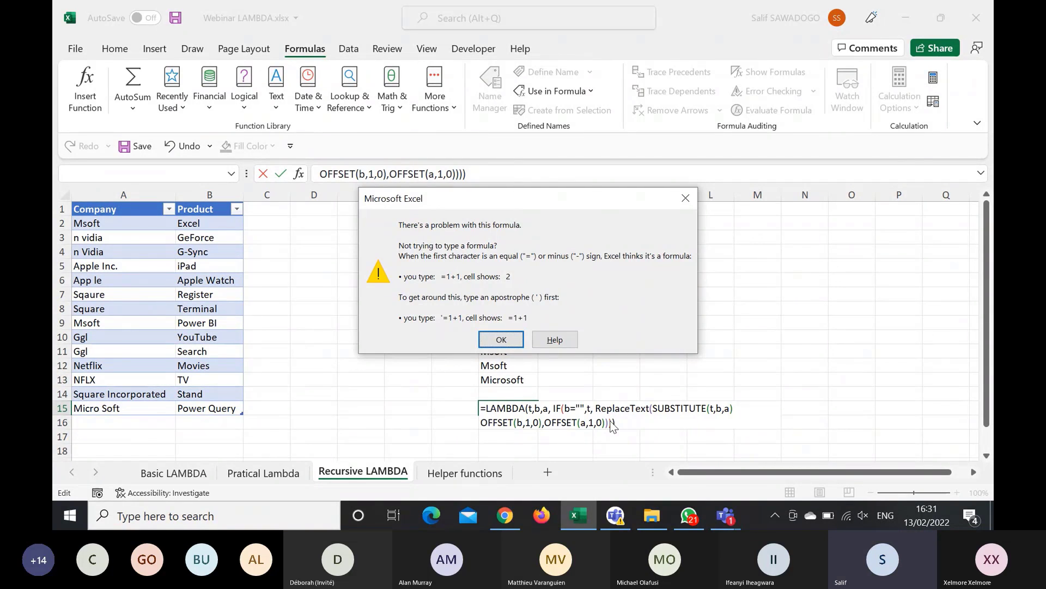
key("Return")
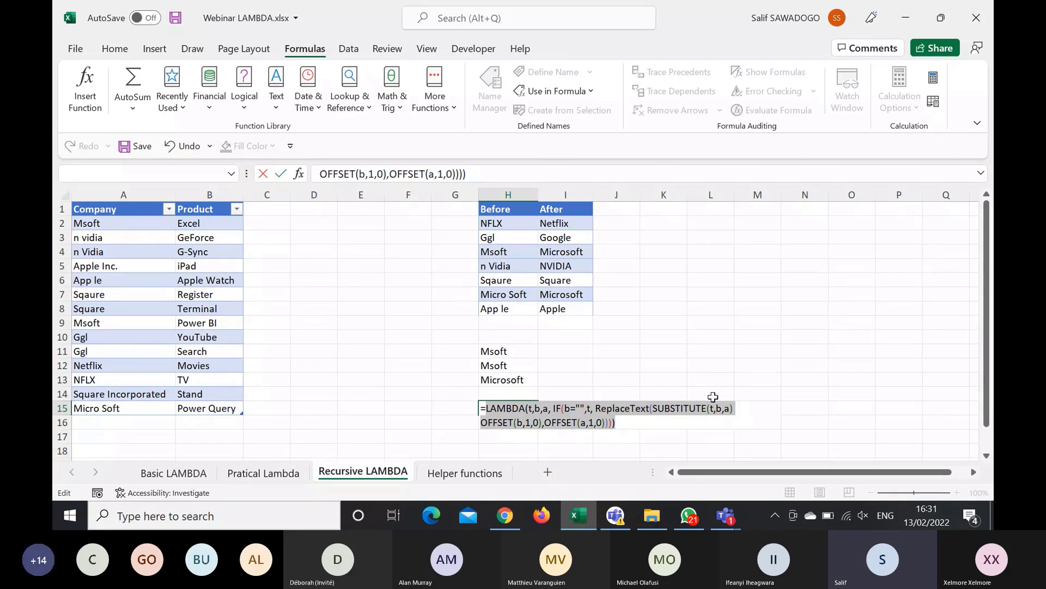
Step: Insert the missing comma after SUBSTITUTE(t,b,a) and enter the LAMBDA formula in H15
left_click(733, 408)
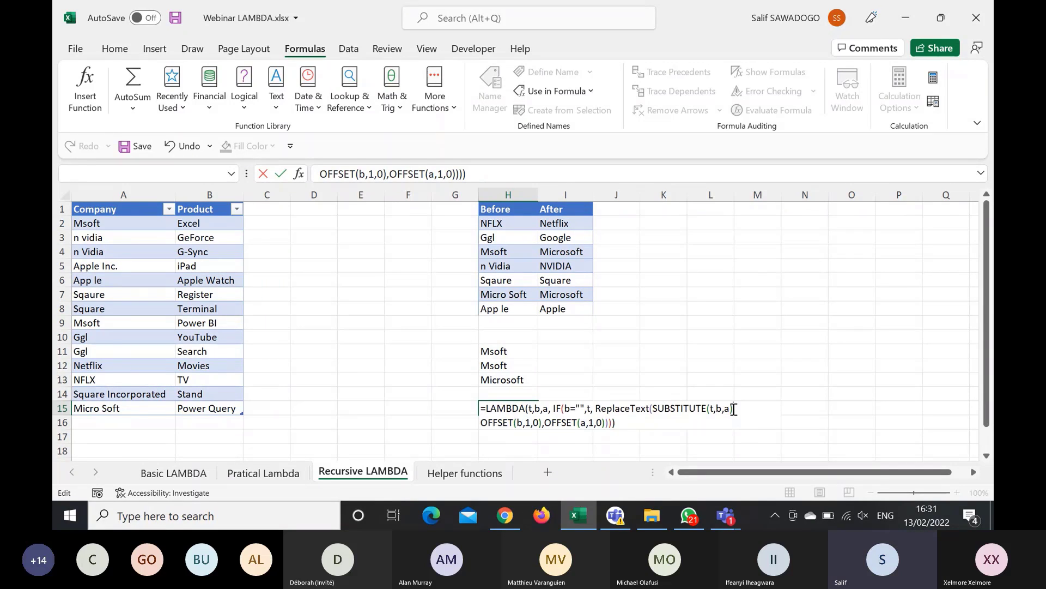
type(",")
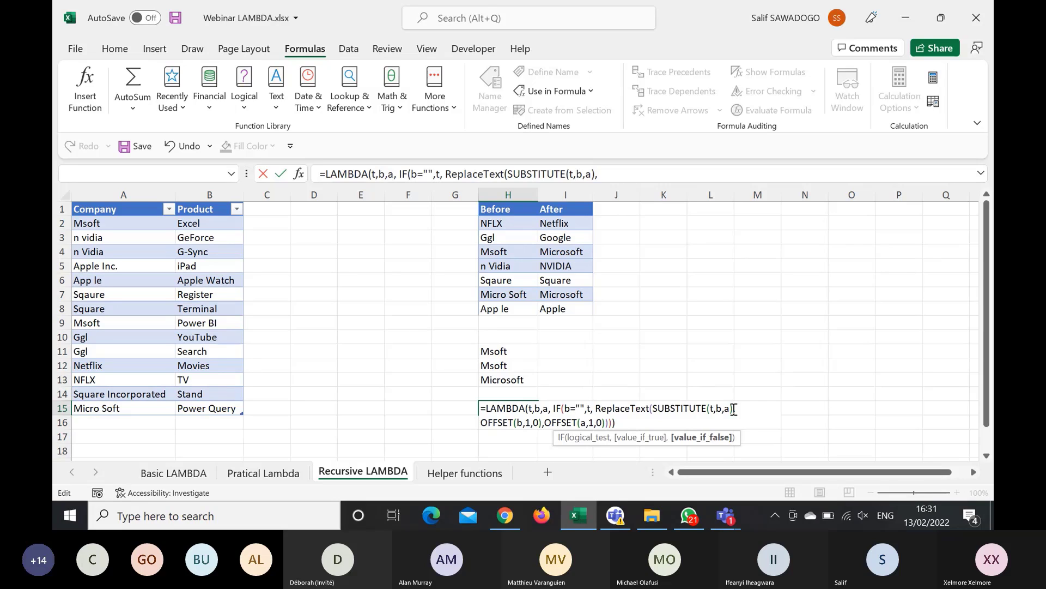
key("Return")
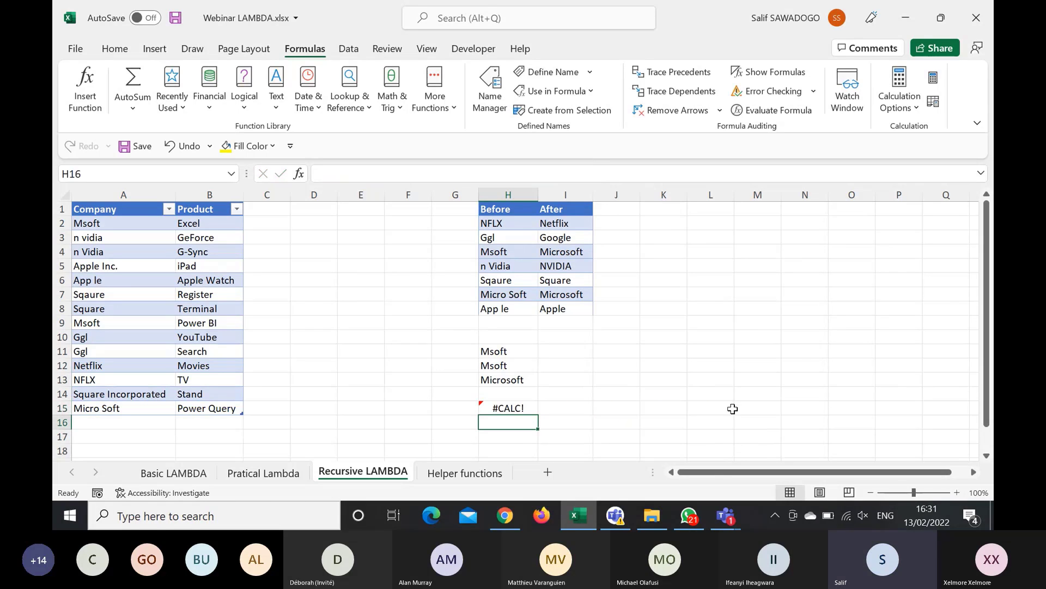
Step: Copy the complete LAMBDA formula text from cell H15 without changing the cell
left_click(518, 409)
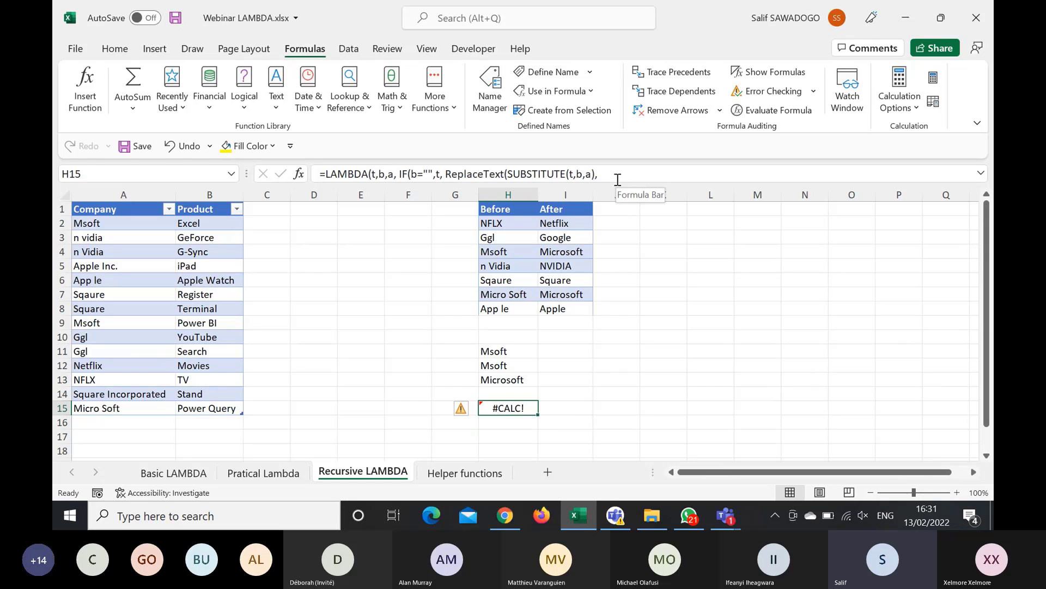
left_click(980, 173)
left_click_drag(469, 188, 313, 174)
key("ctrl+c")
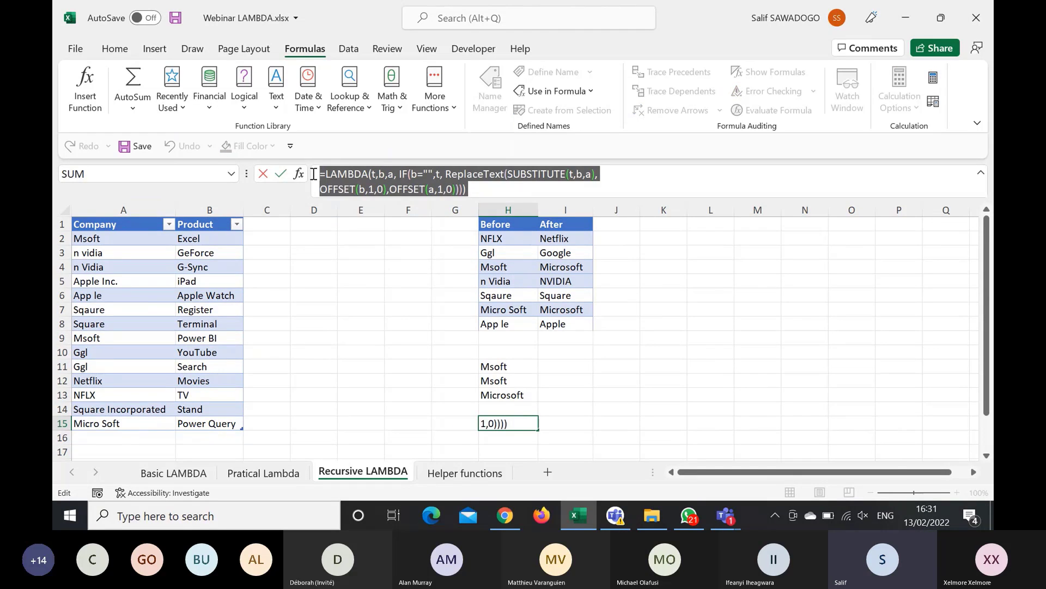
key("Escape")
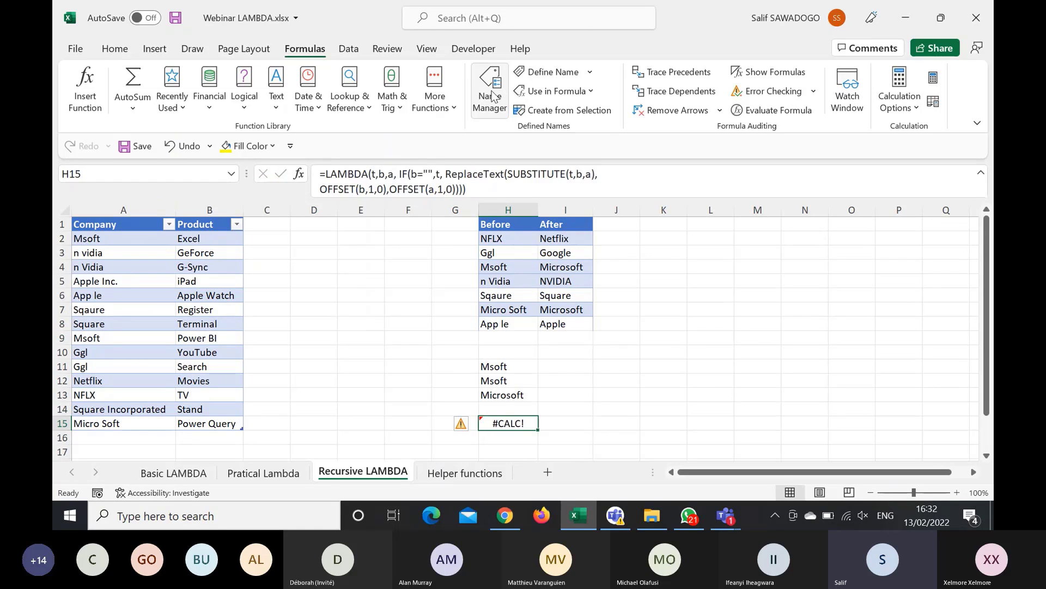
Step: Define a workbook-scoped name ReplaceText that refers to the copied LAMBDA formula
left_click(491, 92)
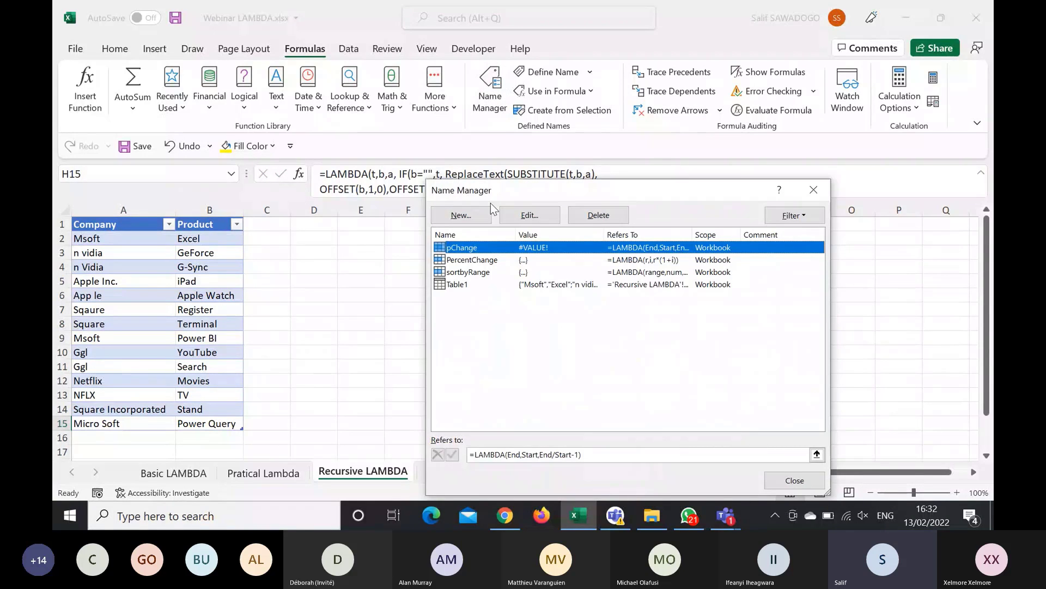
left_click(487, 213)
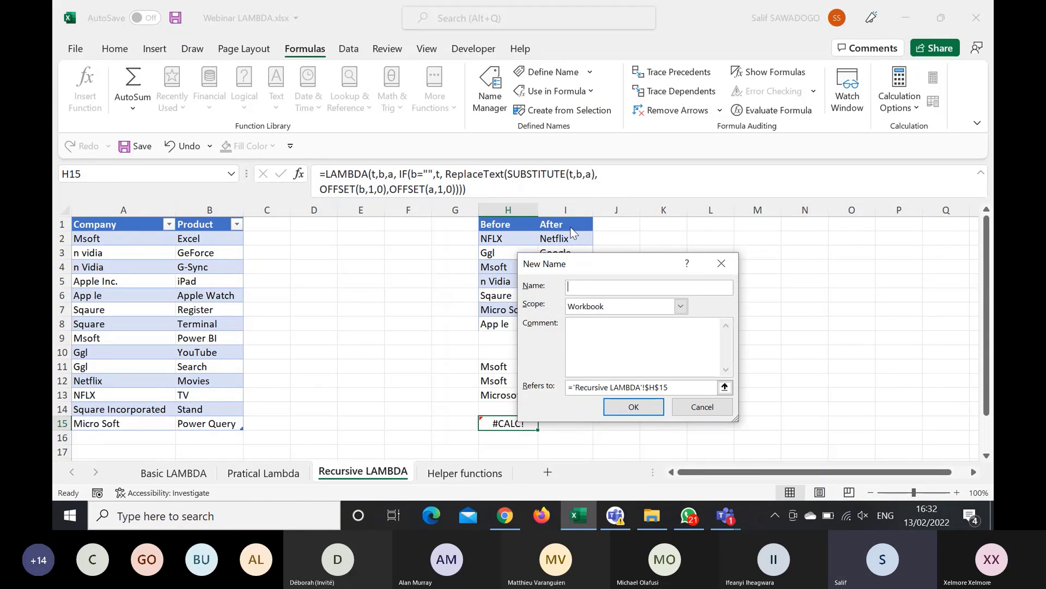
type("ReplaceText")
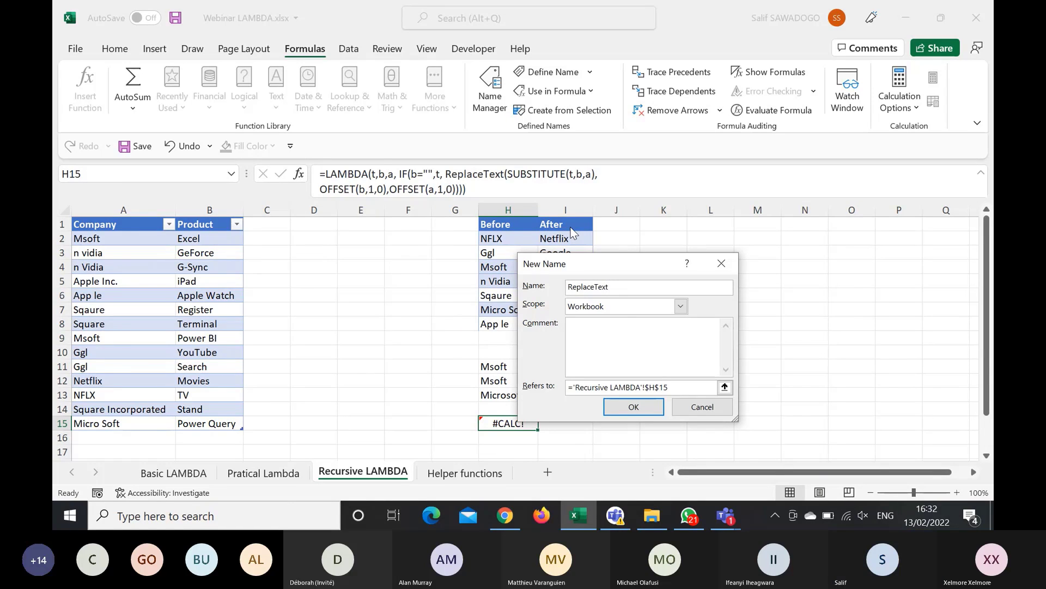
left_click_drag(673, 386, 559, 385)
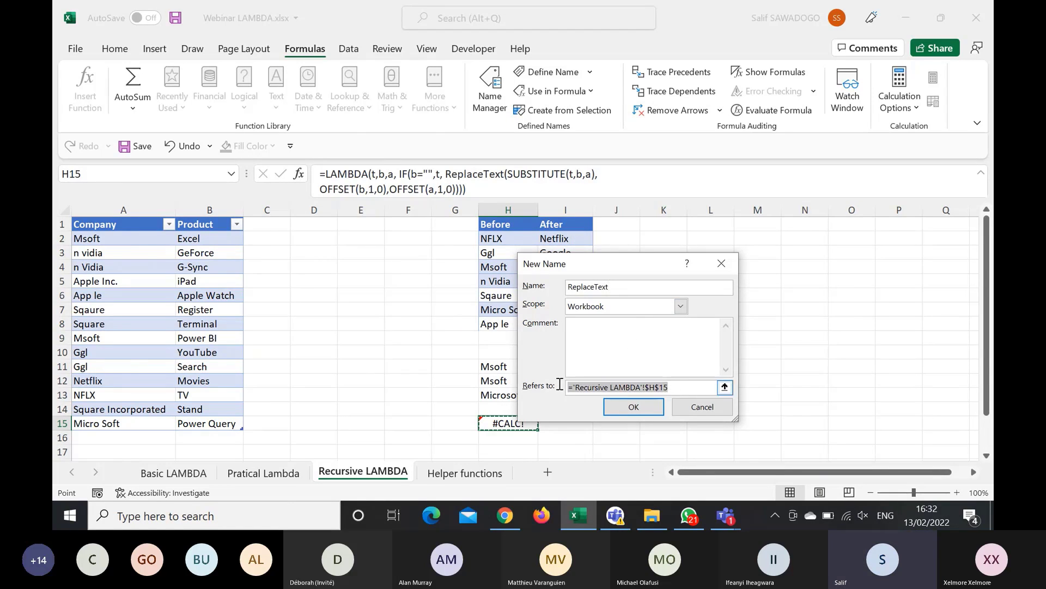
key("ctrl+v")
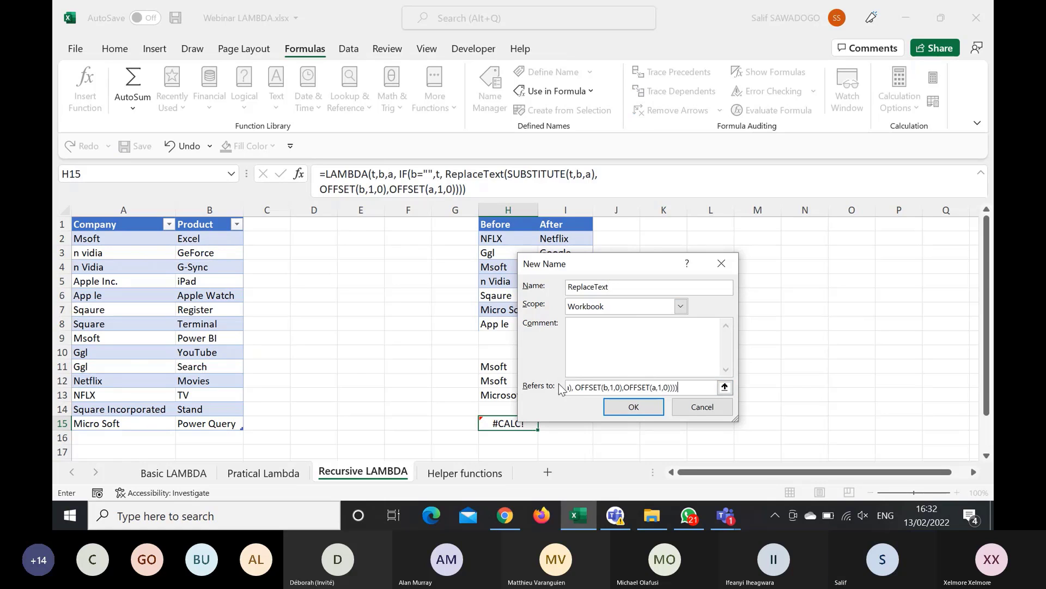
left_click(632, 407)
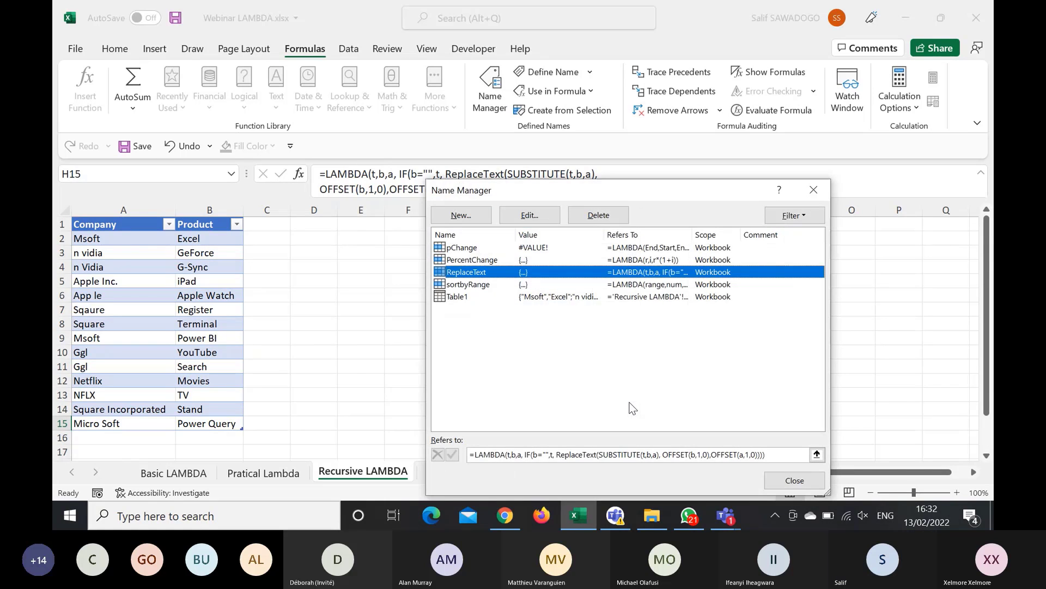
left_click(790, 482)
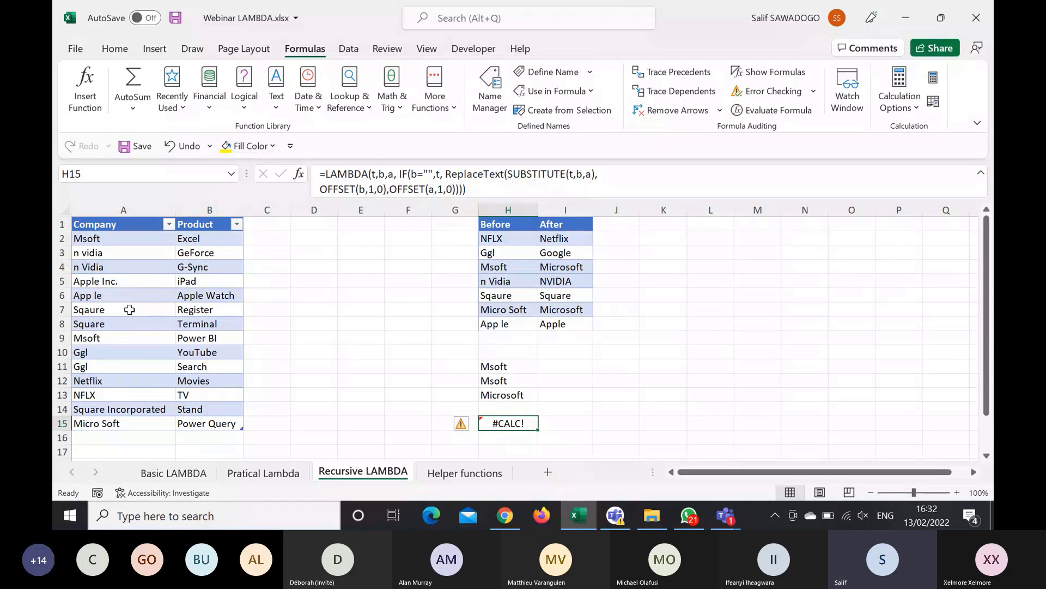
Step: Add a Correct Company column in C1 beside Product and autofit its width to the header
left_click(271, 235)
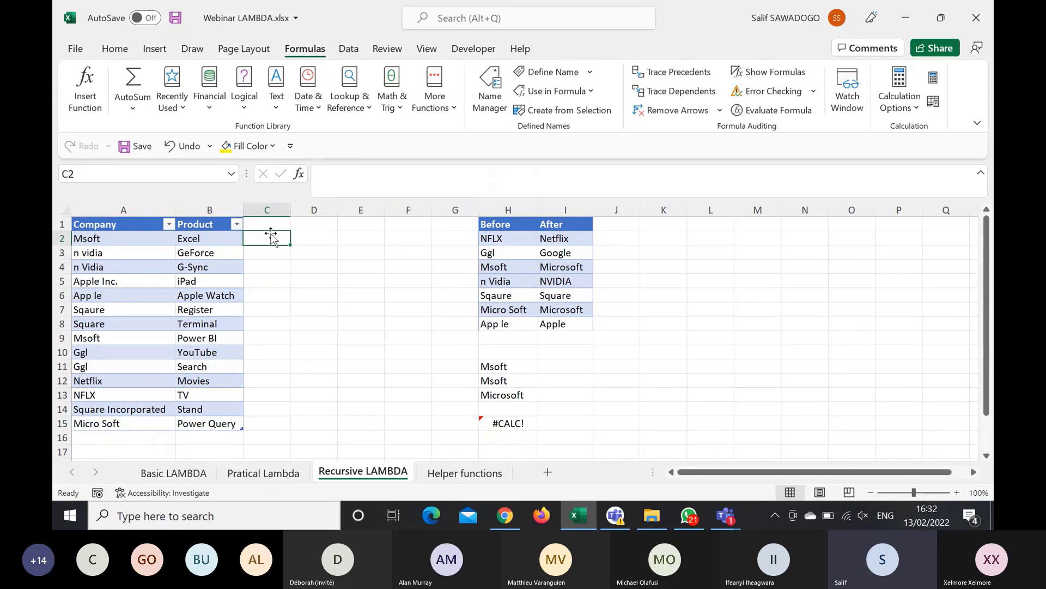
left_click(272, 223)
type("Correct")
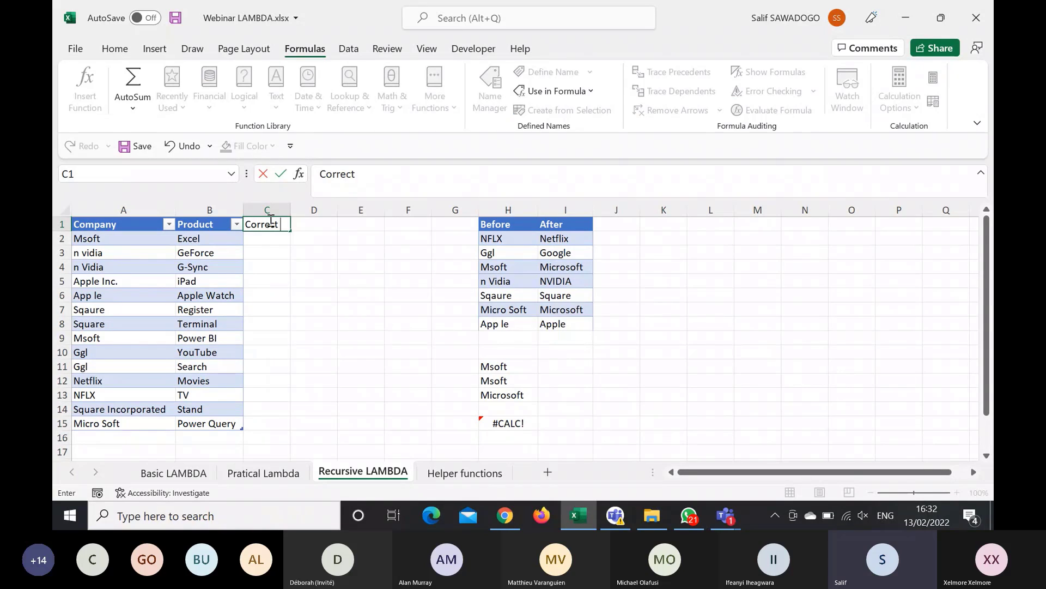
type(" Compan")
key("Return")
double_click(289, 208)
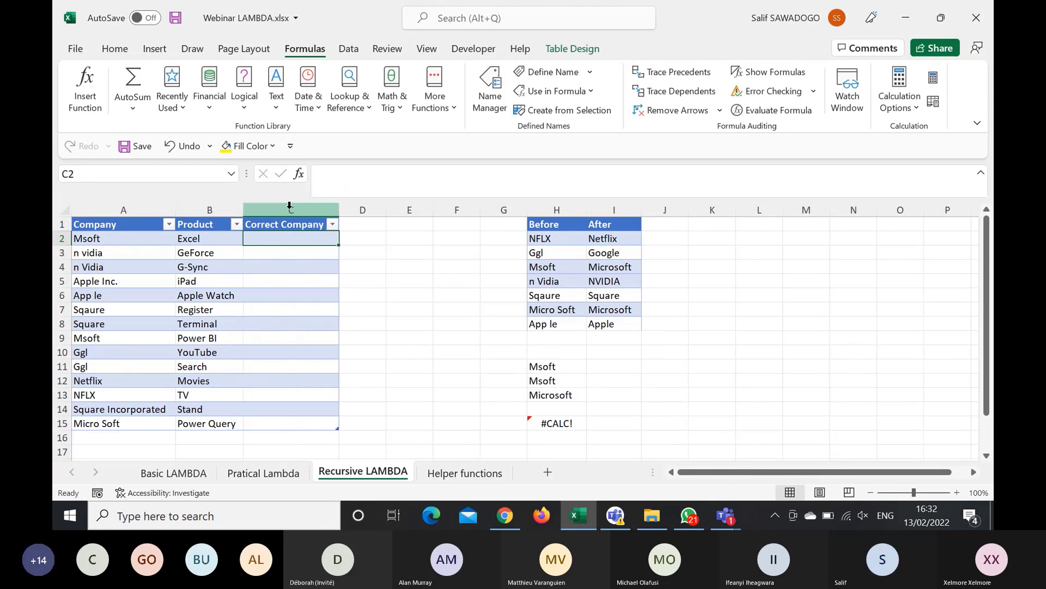
type("=")
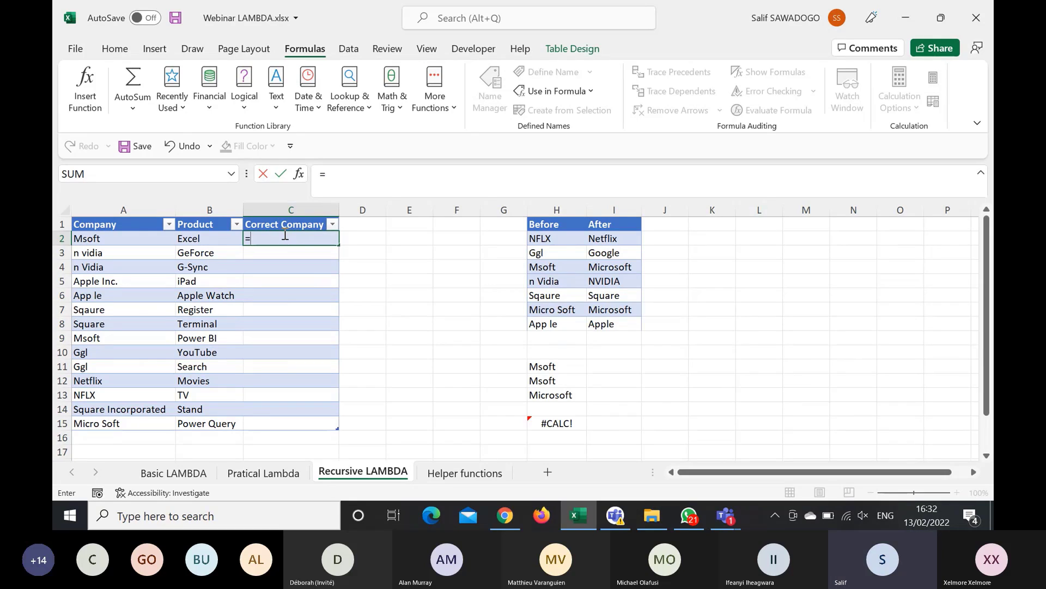
type("repl")
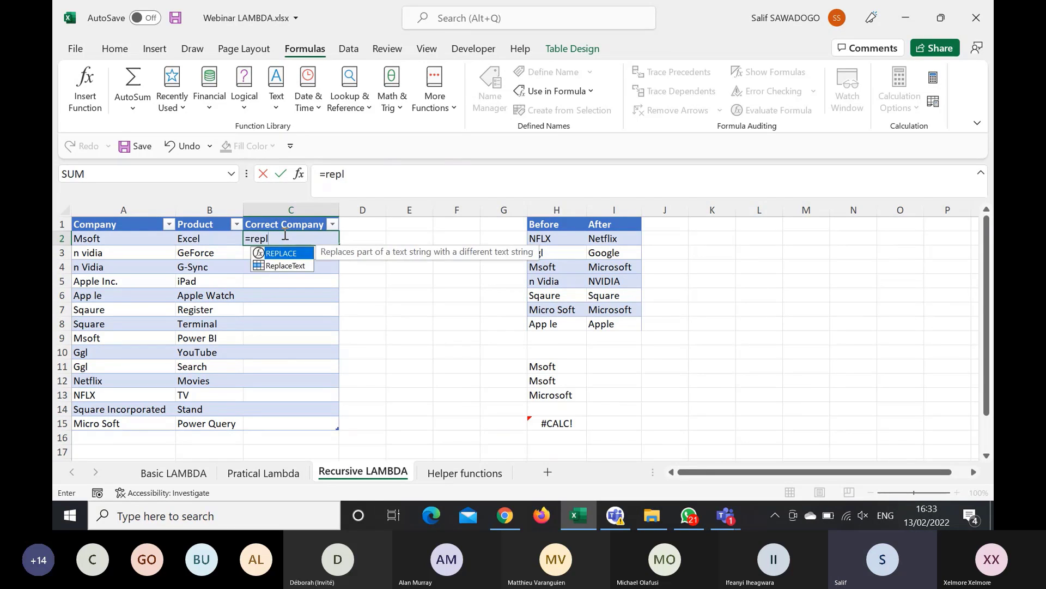
key("Down")
key("Tab")
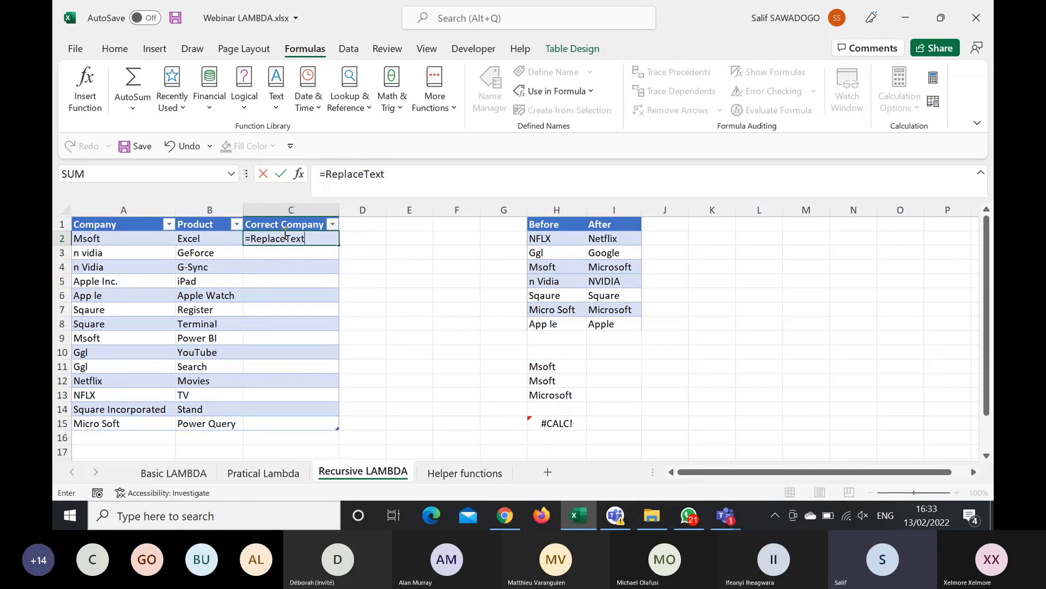
type("(")
left_click(120, 243)
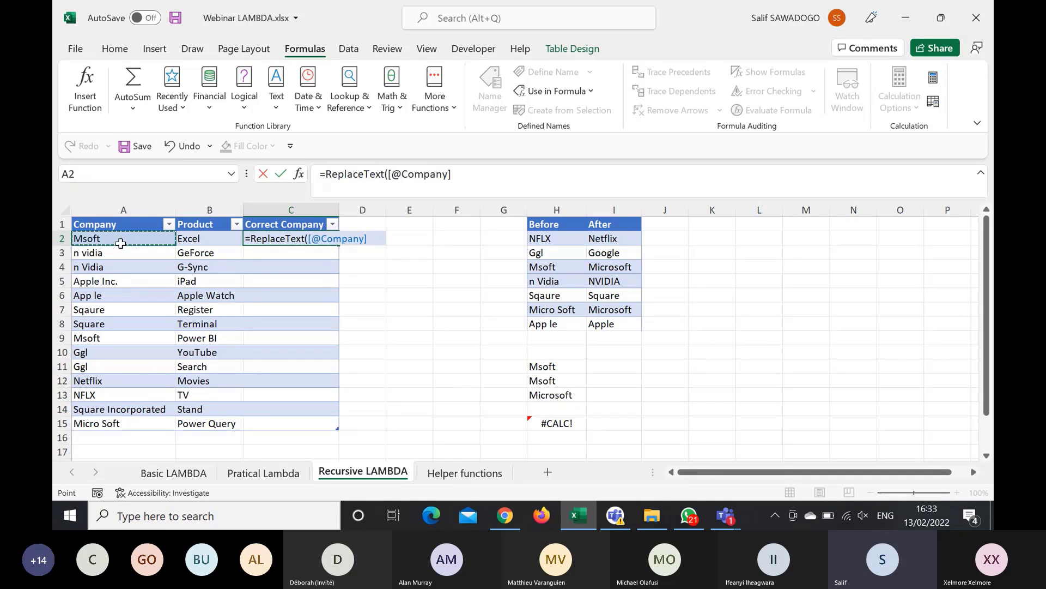
type(",")
left_click(557, 235)
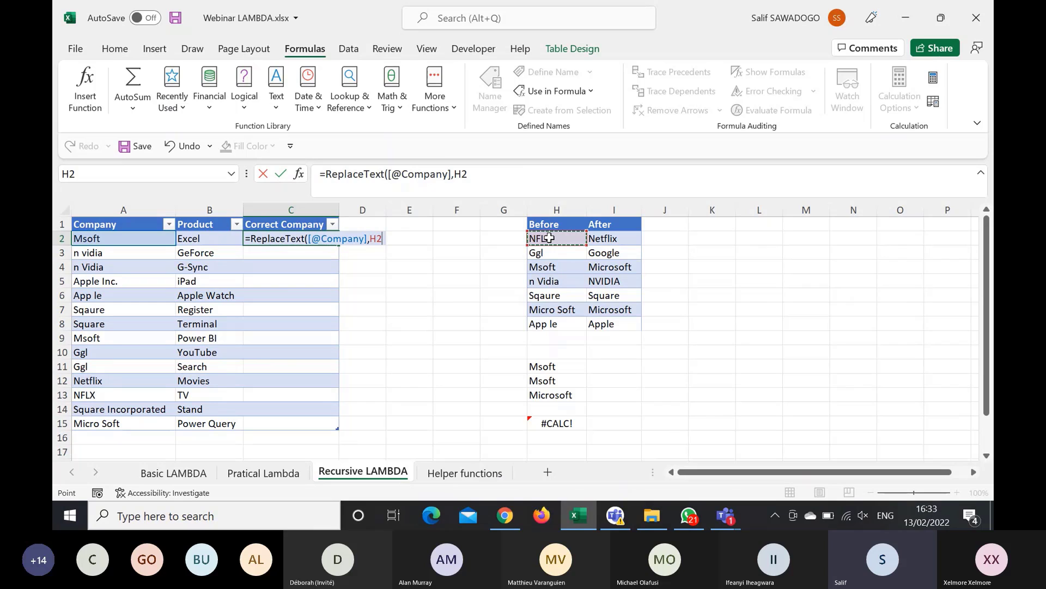
key("Return")
left_click(585, 274)
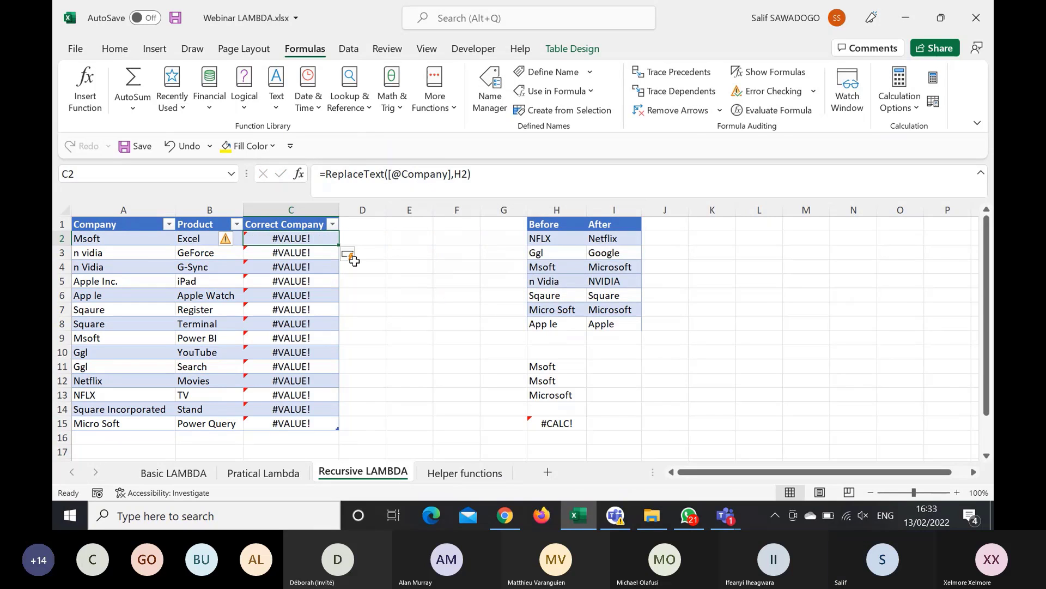
key("ctrl+z")
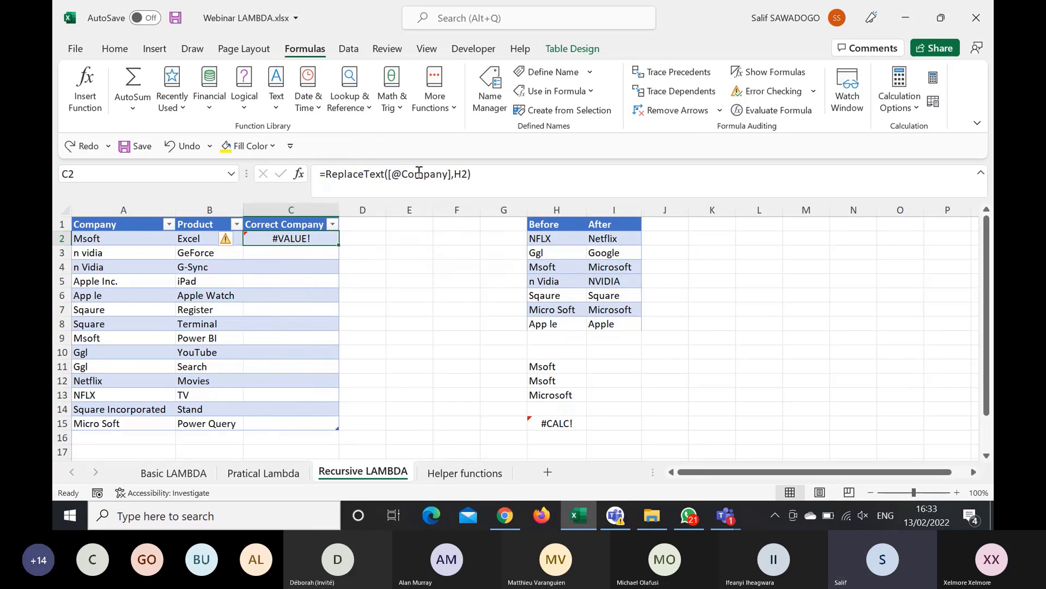
left_click(474, 171)
key("BackSpace")
key("BackSpace")
key("BackSpace")
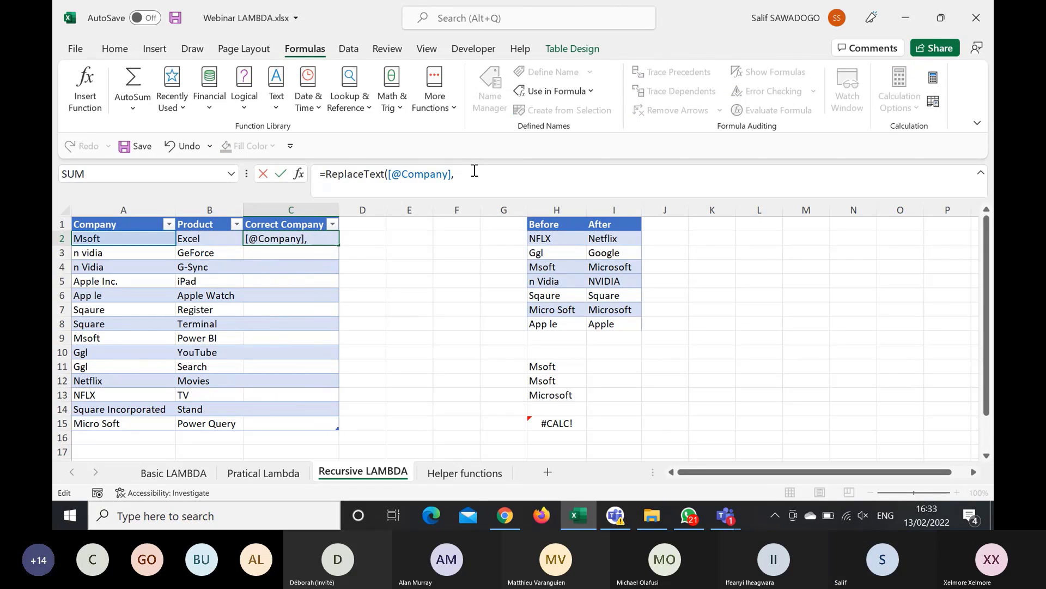
Step: Complete the C2 formula with the absolute references $H$2 and $I$2 and enter it for the Correct Company column
left_click(545, 236)
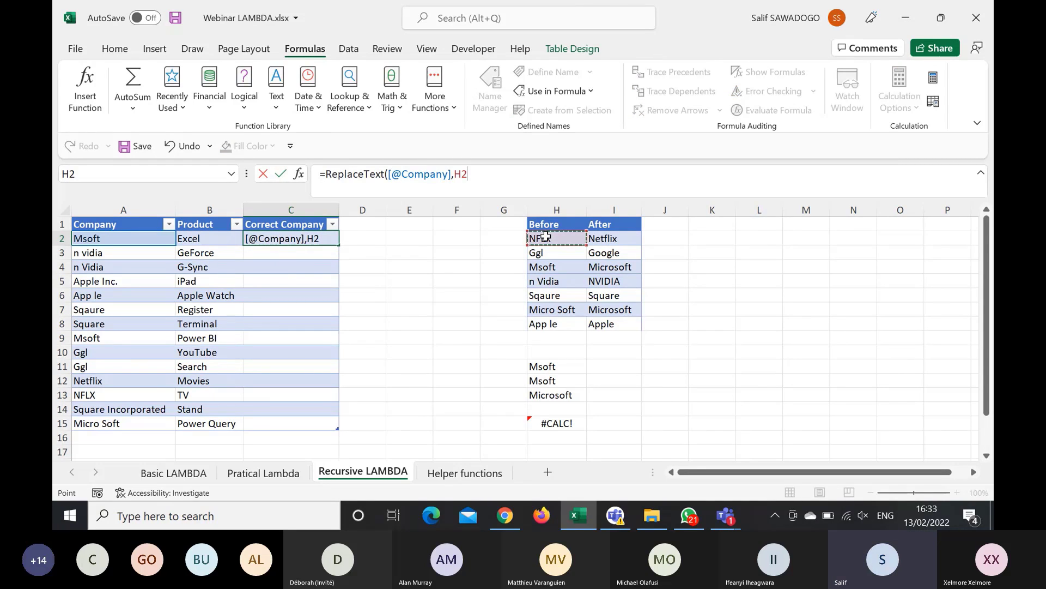
key("F4")
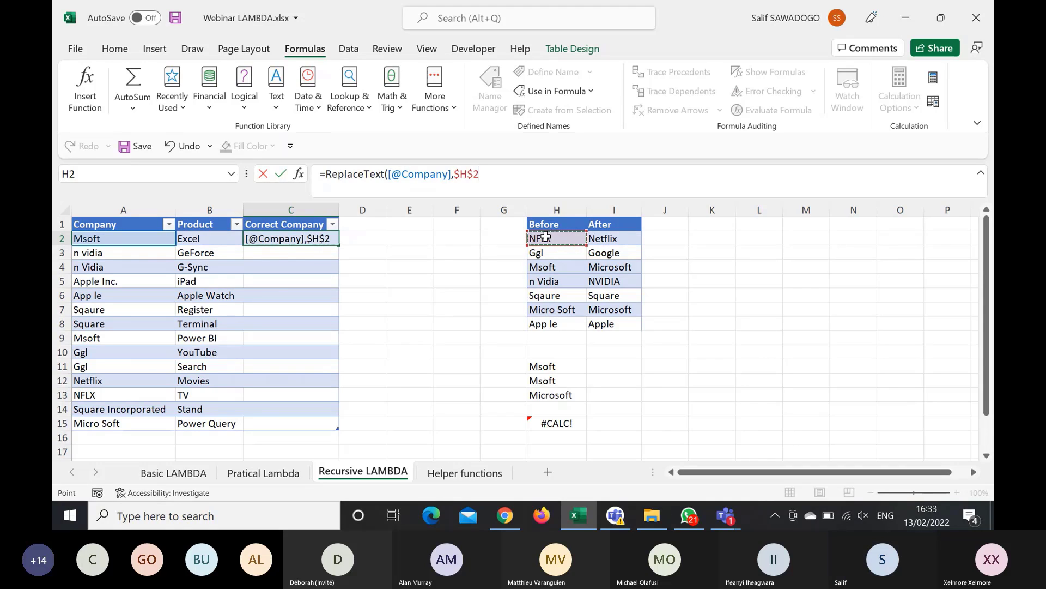
type(",")
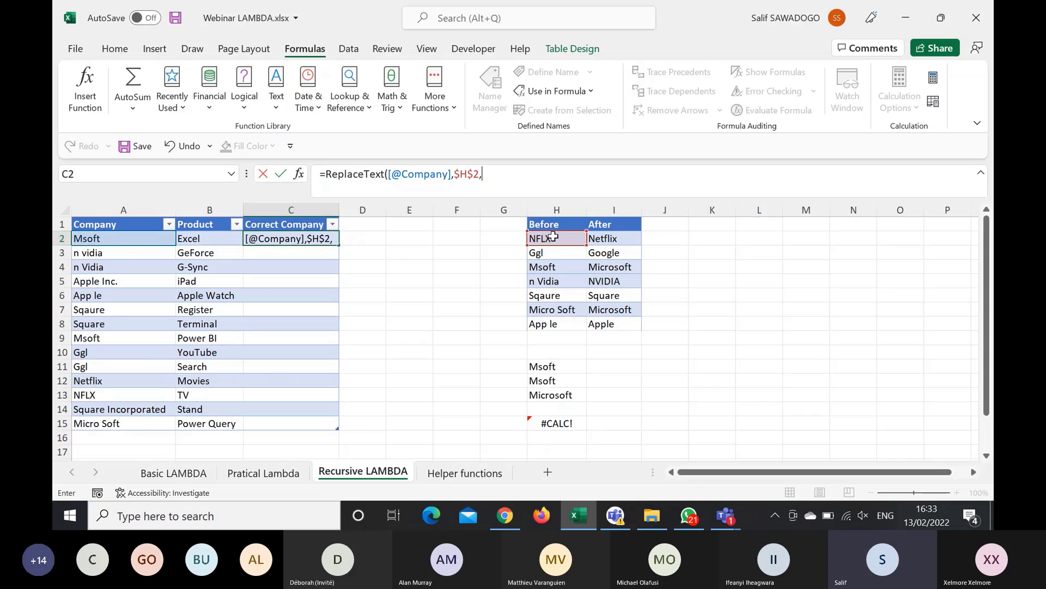
left_click(616, 238)
key("F4")
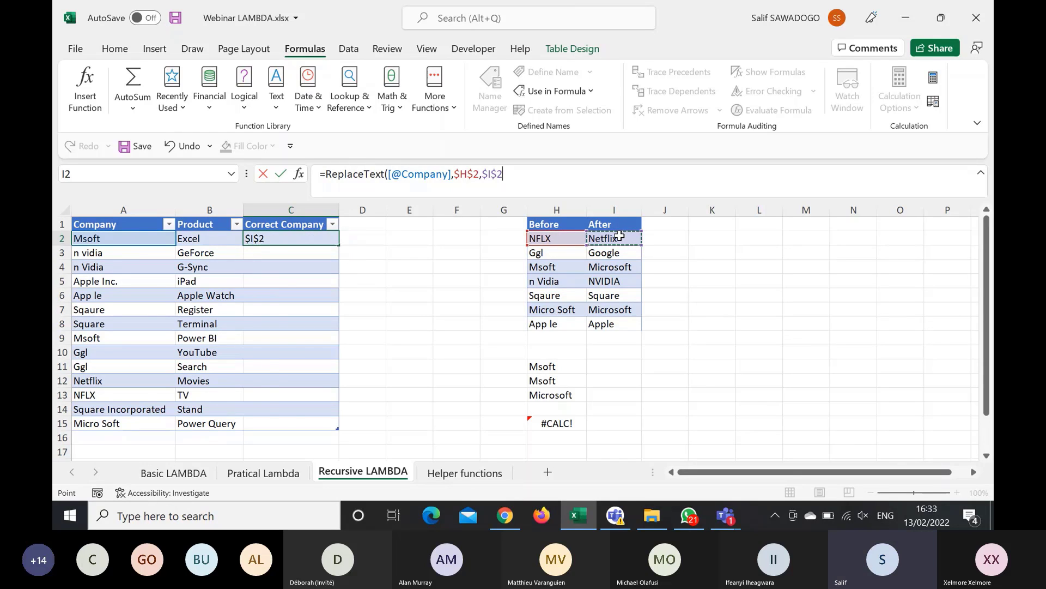
key("Return")
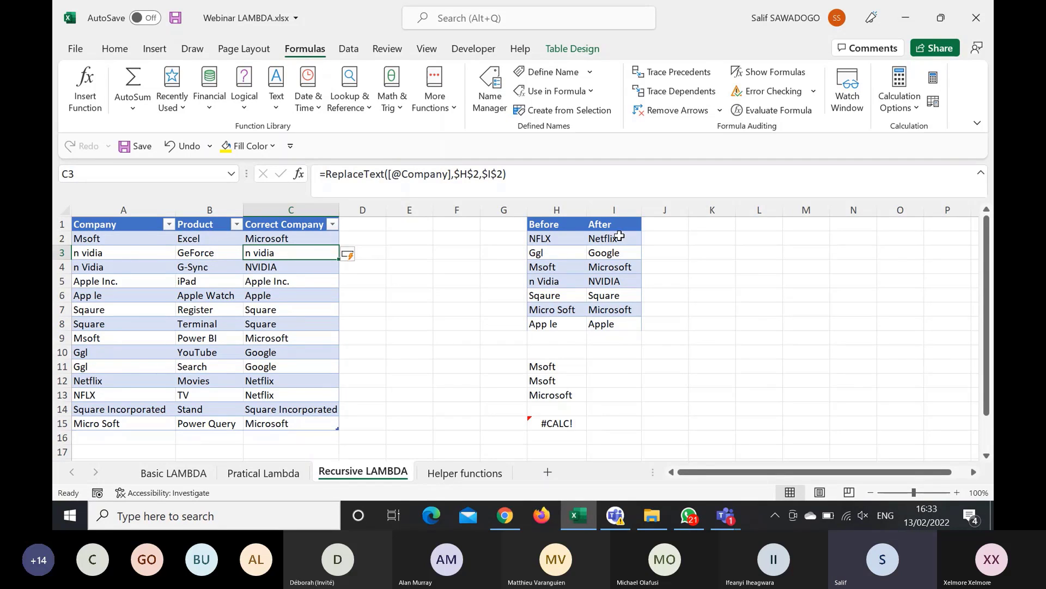
Step: Correct the capitalisation of the company name in A3 to n Vidia
double_click(97, 253)
left_click(88, 253)
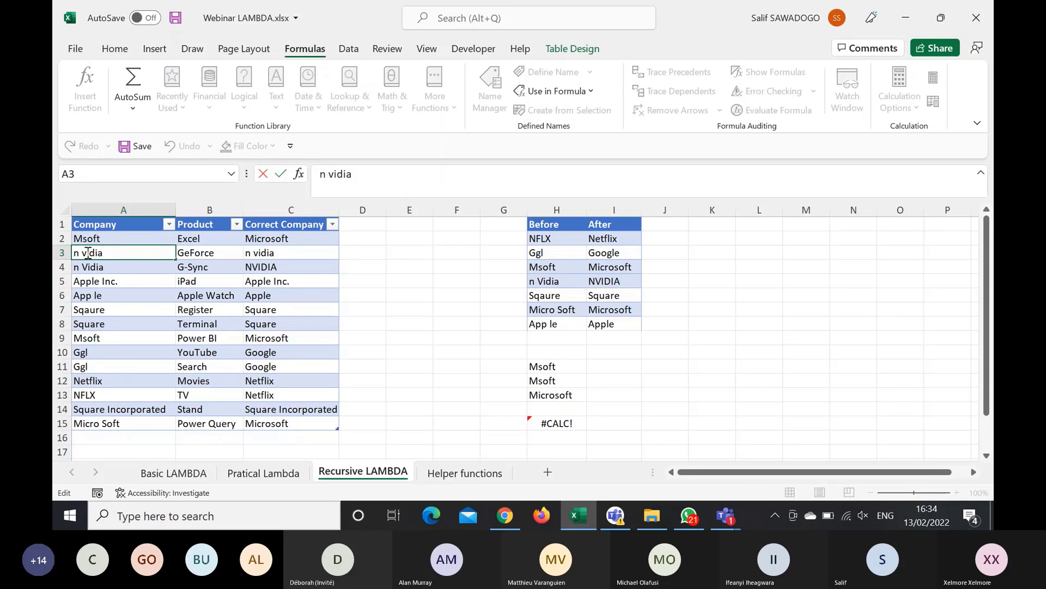
type("=")
key("Return")
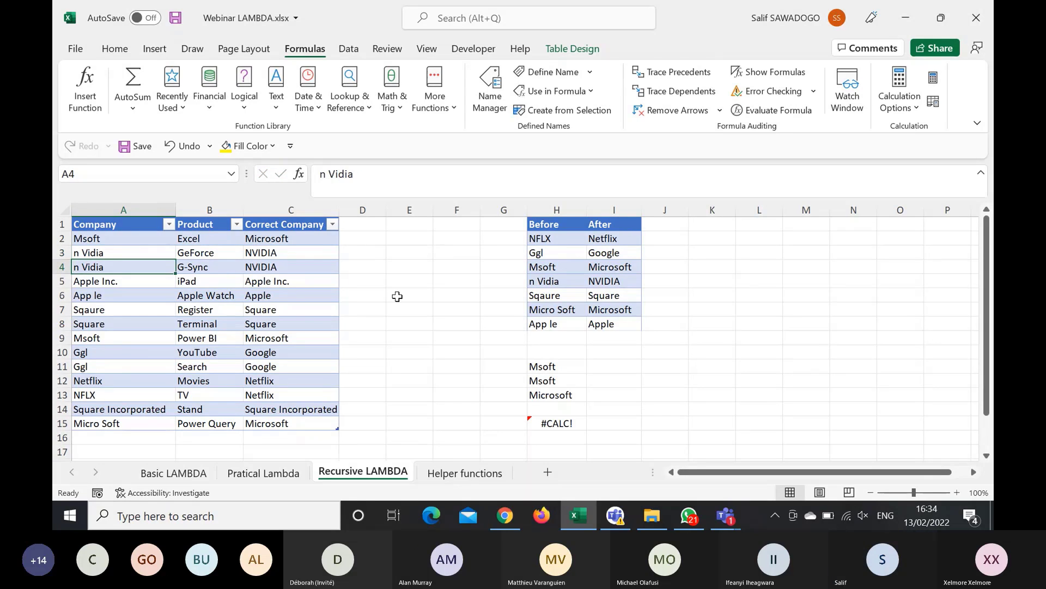
Step: Compare the original Company names with the ReplaceText results in the Correct Company column, rows 2 to 9
left_click(94, 239)
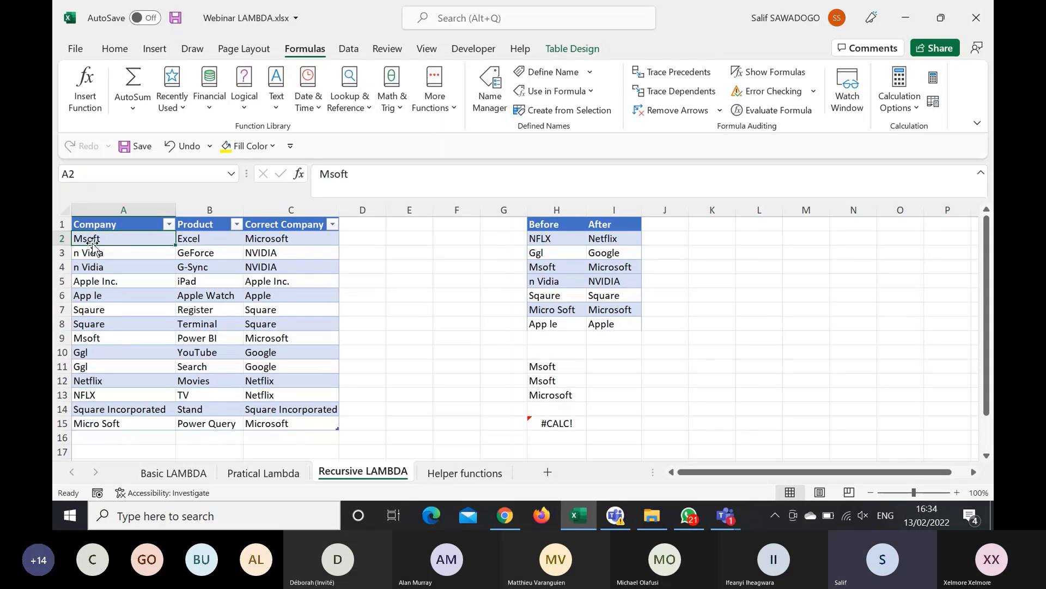
left_click(289, 240)
left_click(306, 253)
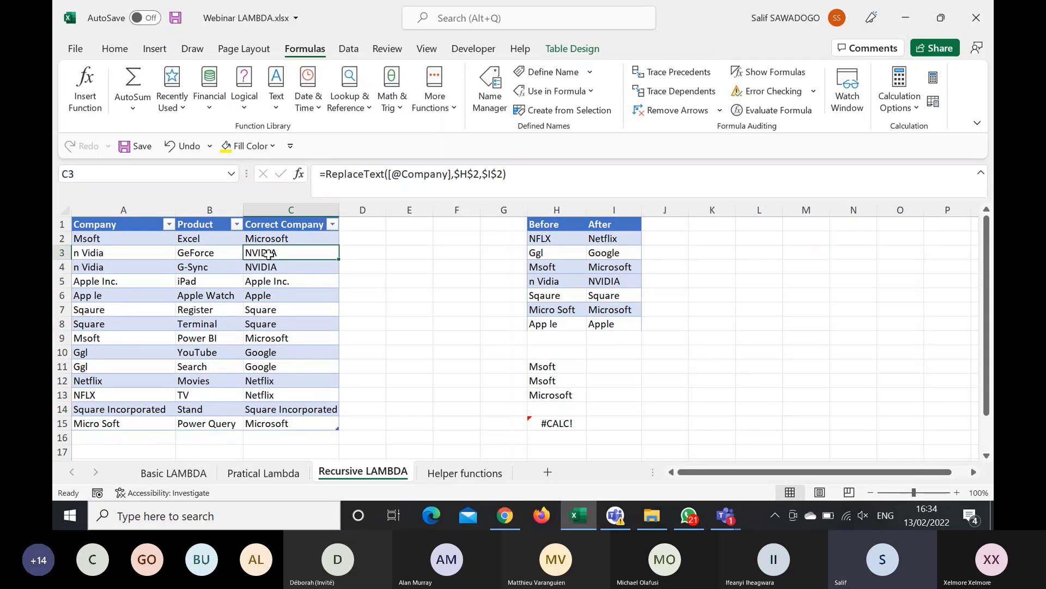
left_click(280, 277)
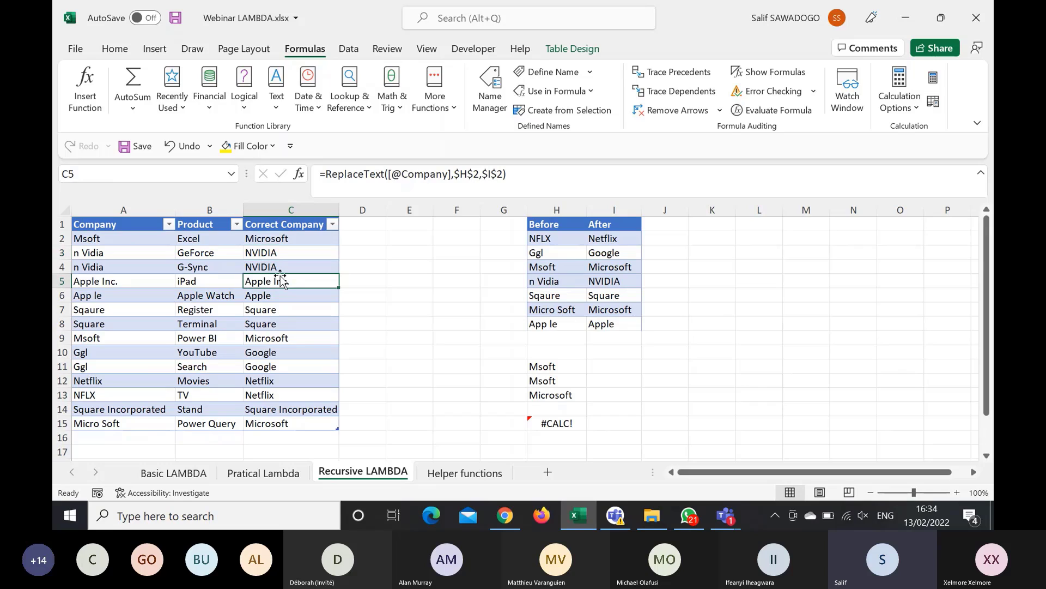
left_click(125, 297)
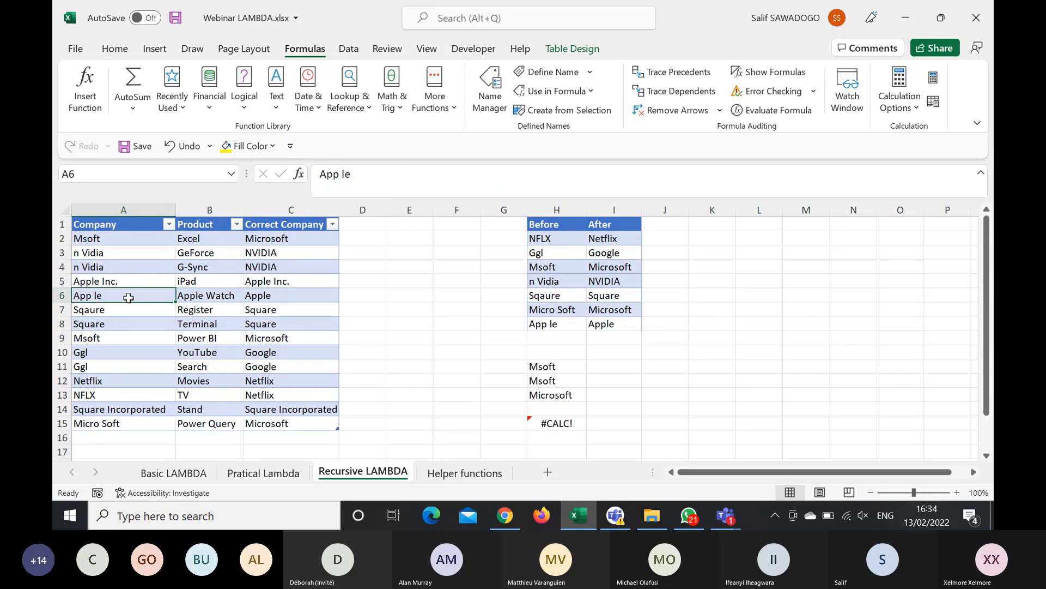
left_click(281, 296)
left_click(264, 309)
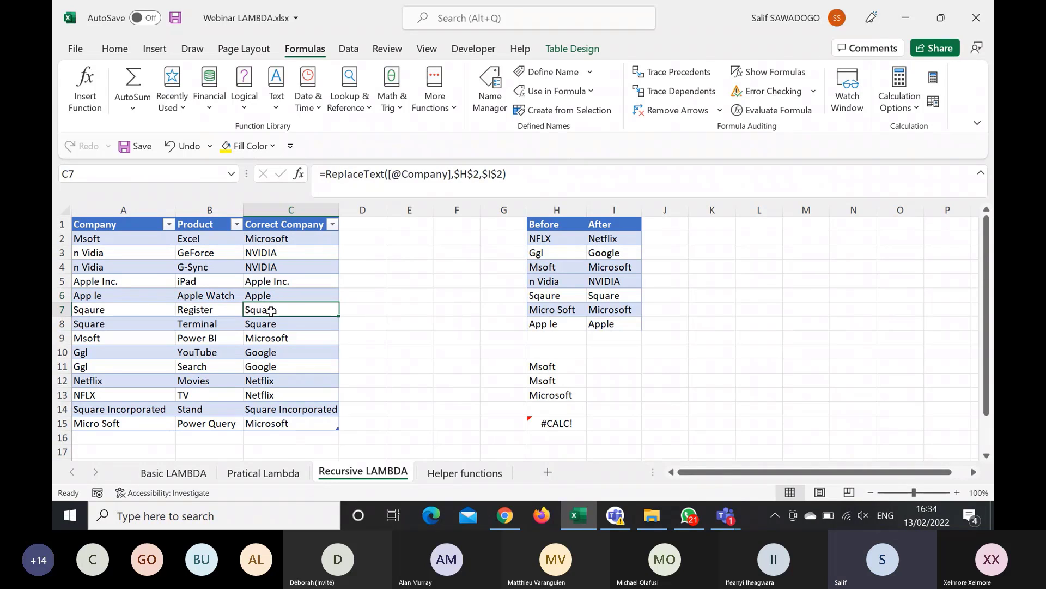
left_click(271, 322)
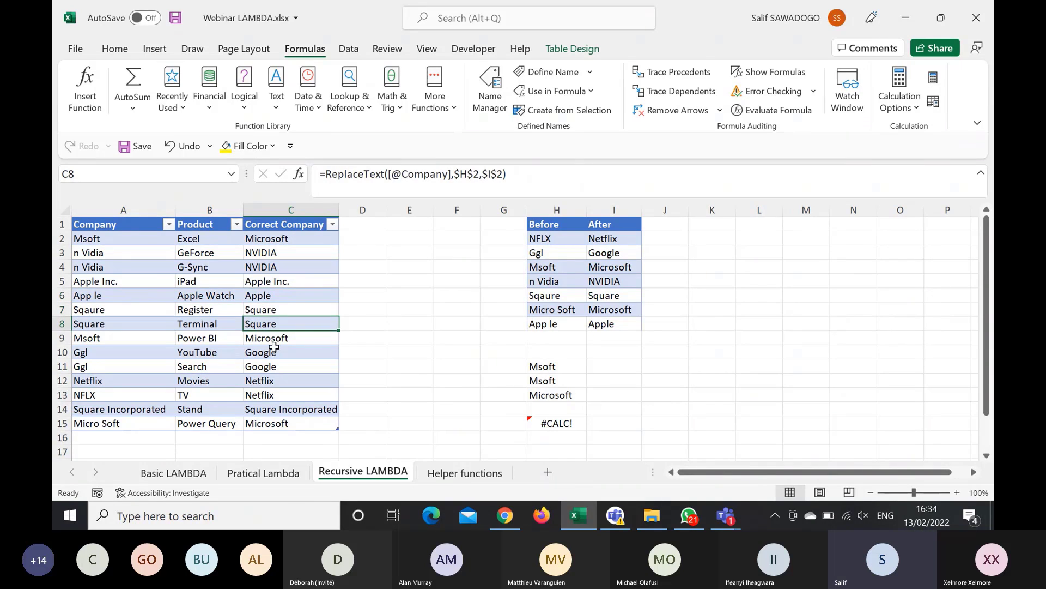
left_click(273, 340)
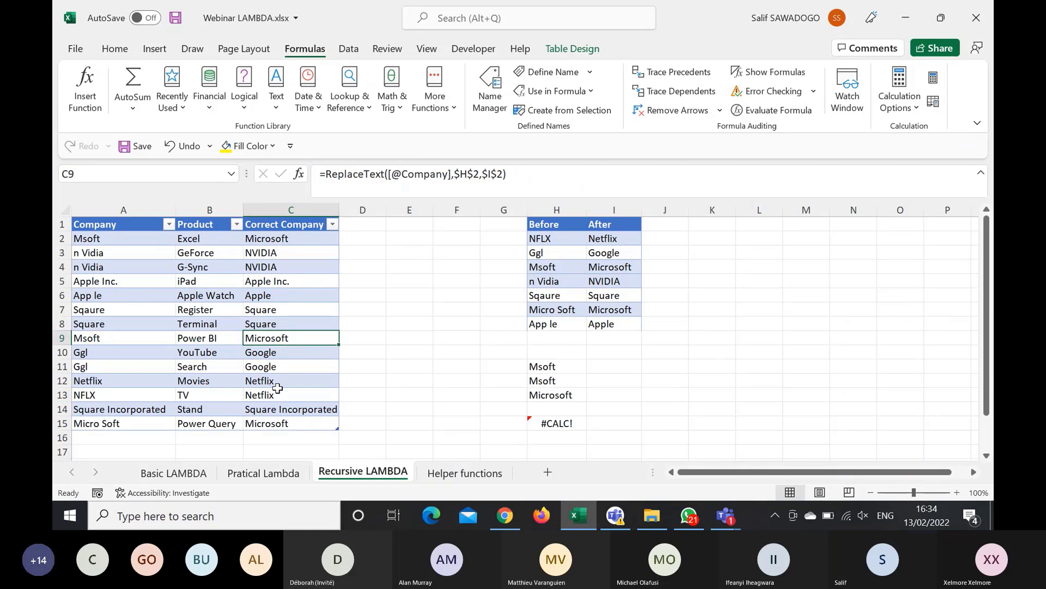
Step: Add a new table row by entering the company Ggl in A16
scroll(110, 382, "down", 1)
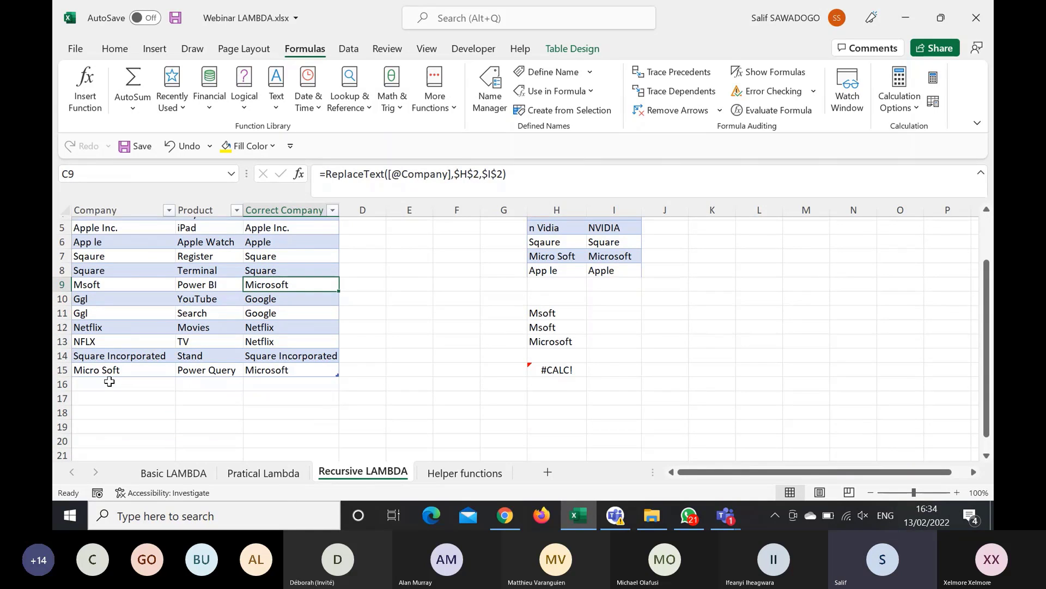
left_click(113, 382)
type("Ggl")
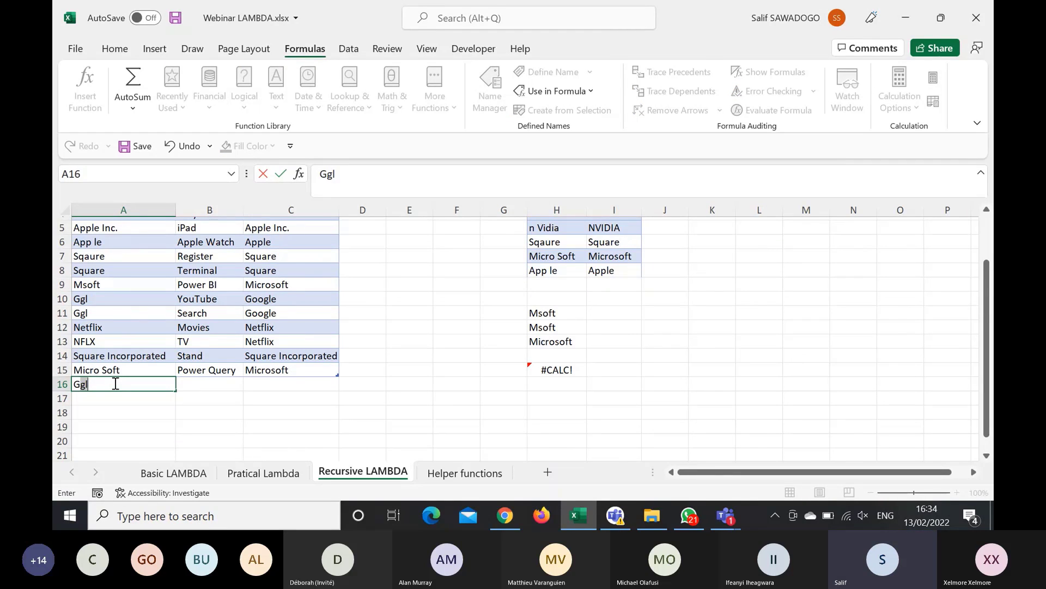
key("Tab")
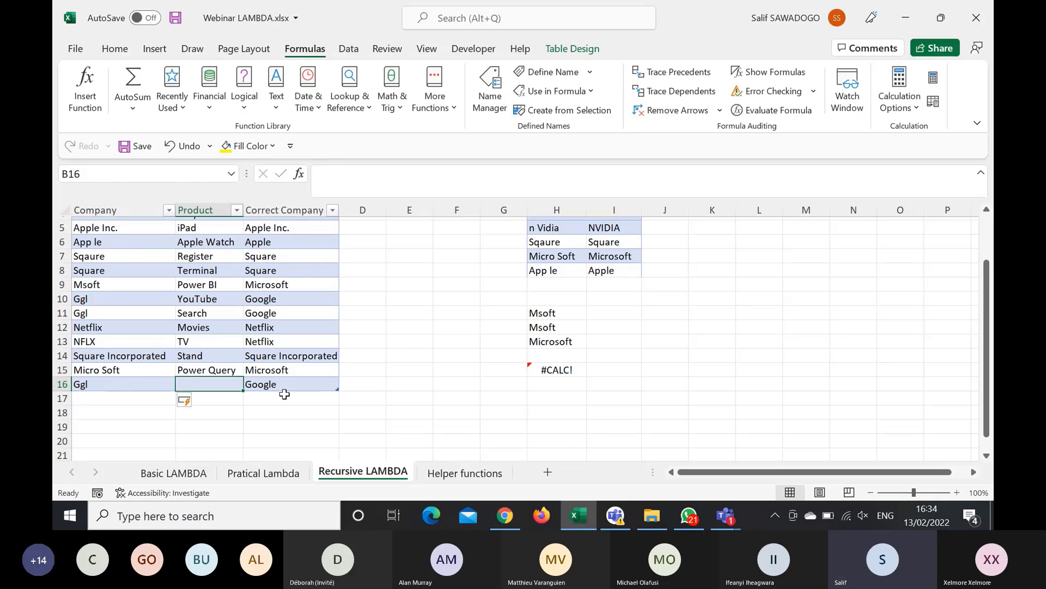
Step: Check the ReplaceText formula in the new row's Correct Company cell, C16
key("ctrl+shift+8")
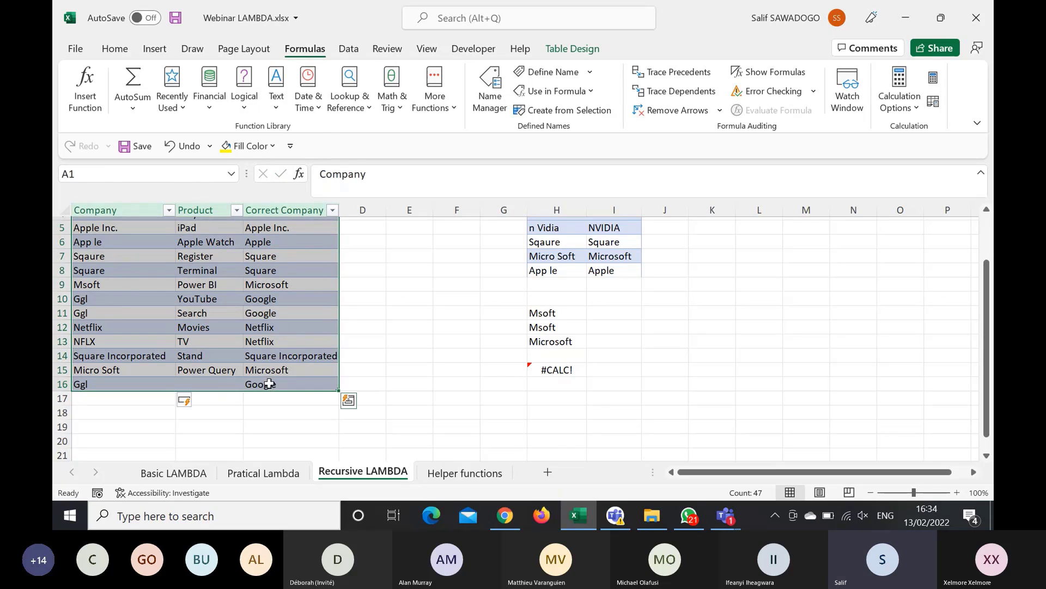
left_click(269, 384)
scroll(269, 384, "up", 2)
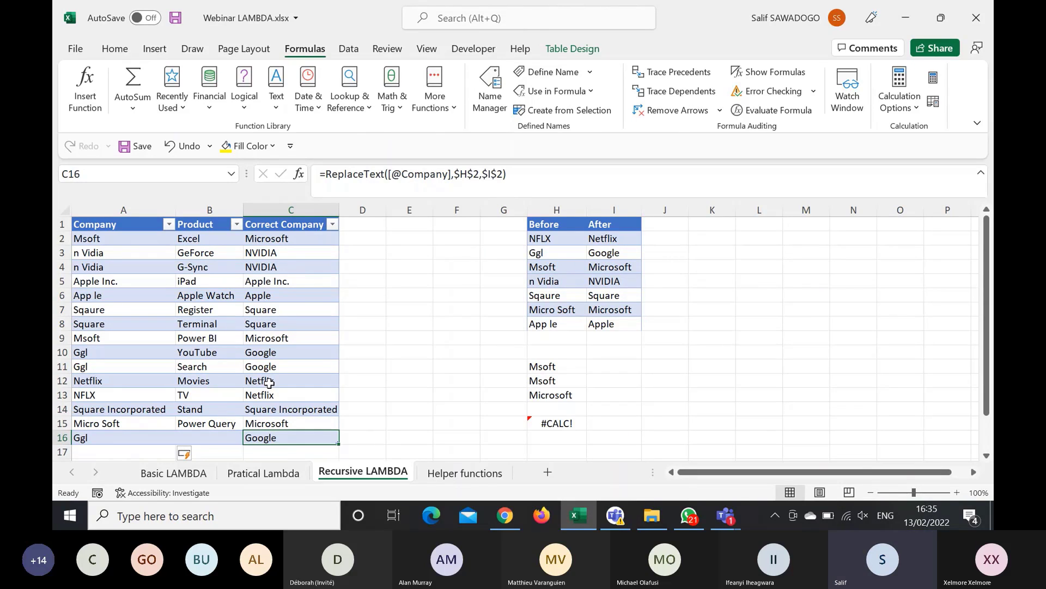
Step: Switch to the Helper functions sheet and look through its exercise sections
left_click(465, 470)
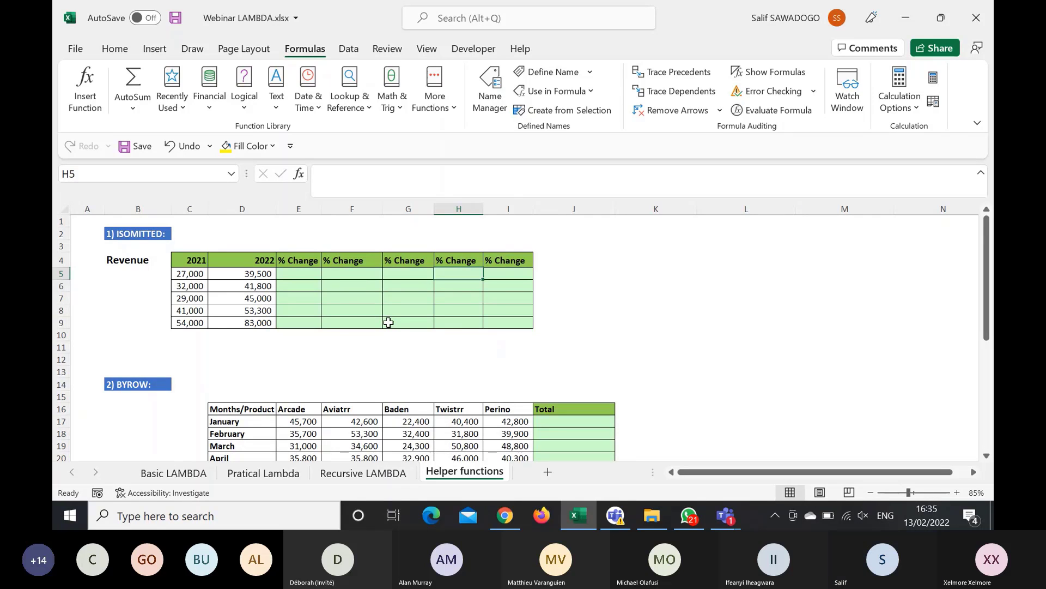
scroll(388, 322, "down", 10)
scroll(388, 322, "up", 10)
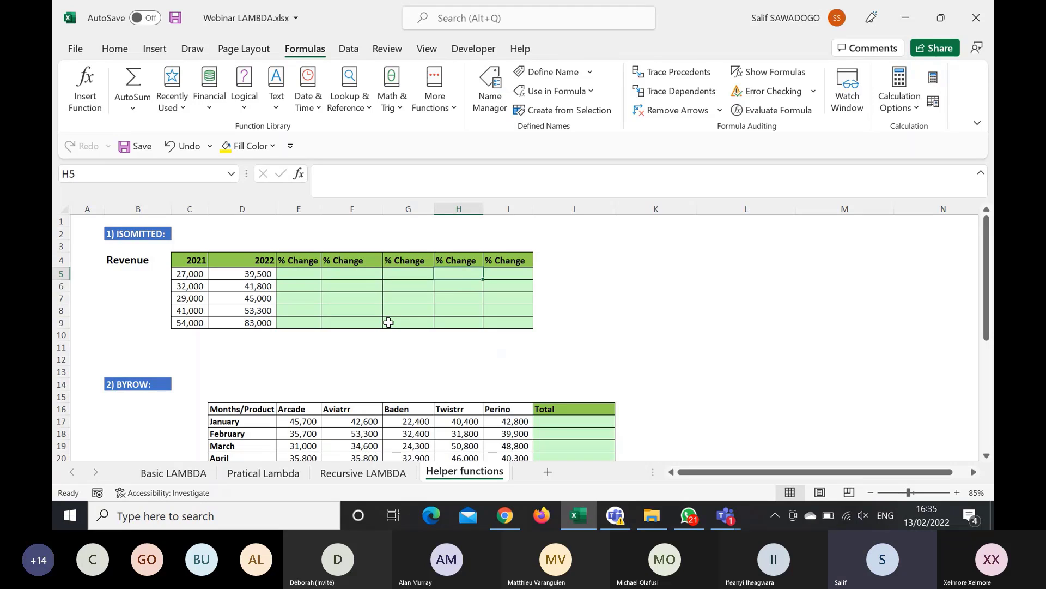
Step: Enter =D5/C5-1 in E5 of the Revenue table and fill the formula down to E9
left_click(310, 278)
type("=")
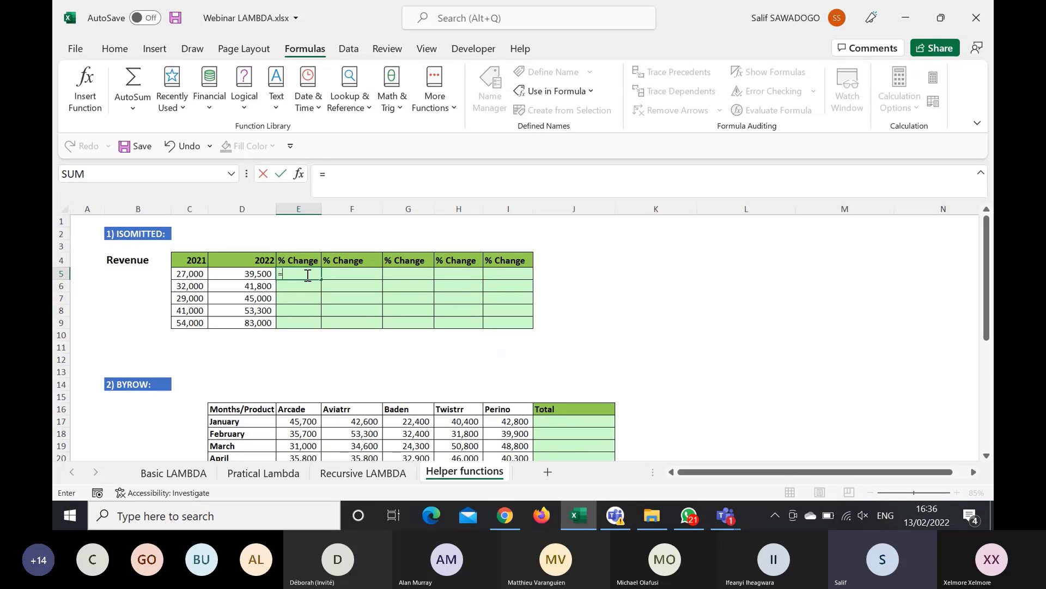
key("Escape")
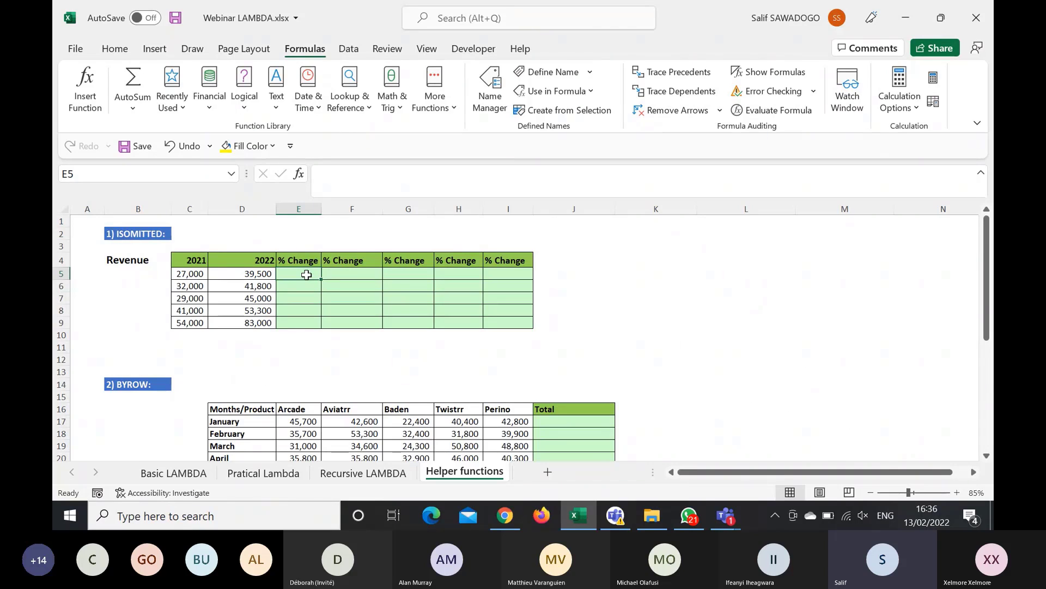
type("=")
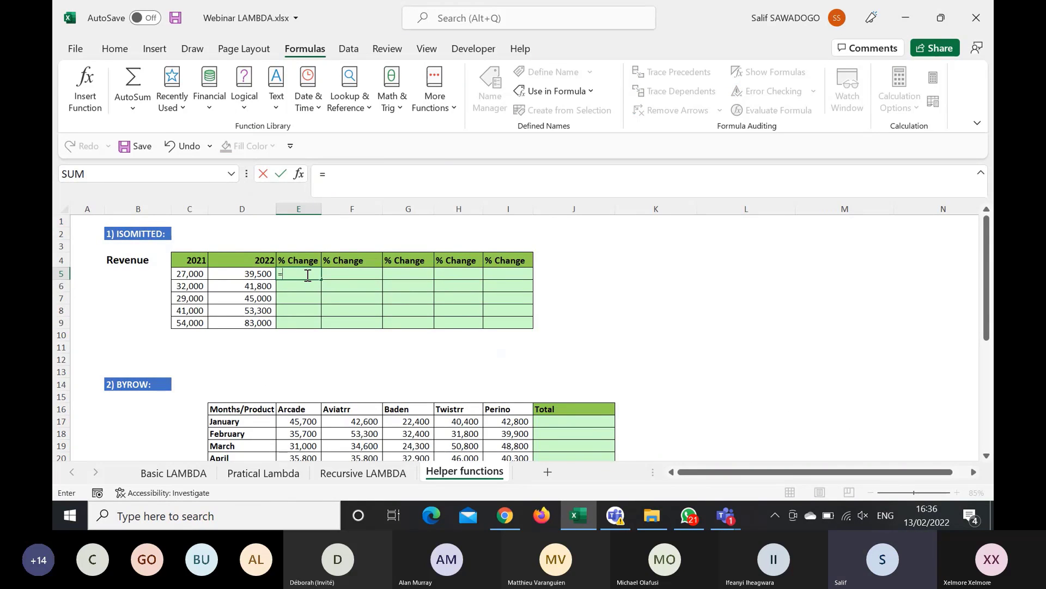
key("Left")
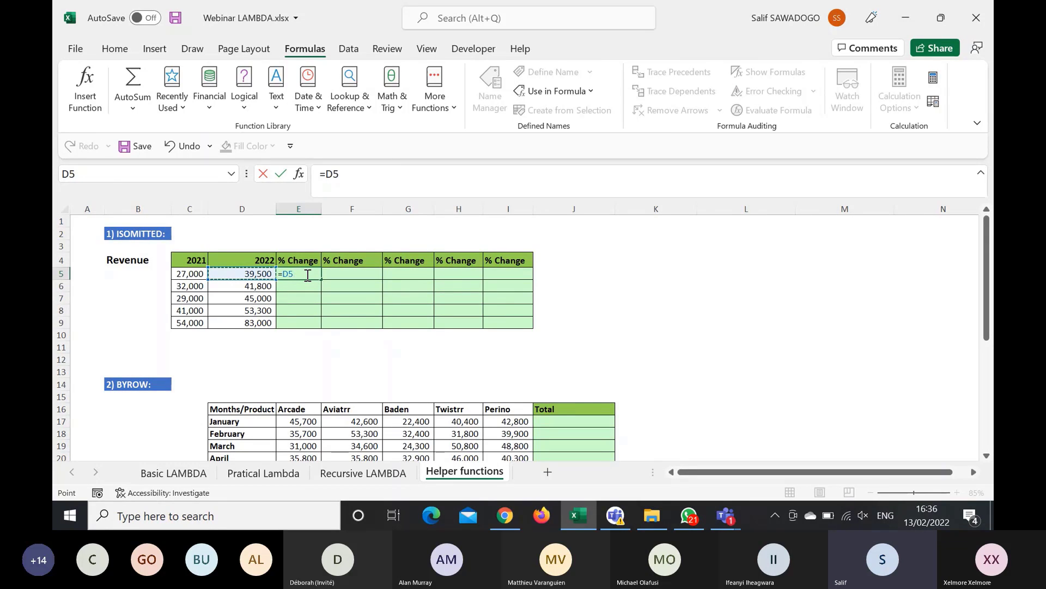
type("/C5-1")
key("ctrl+Return")
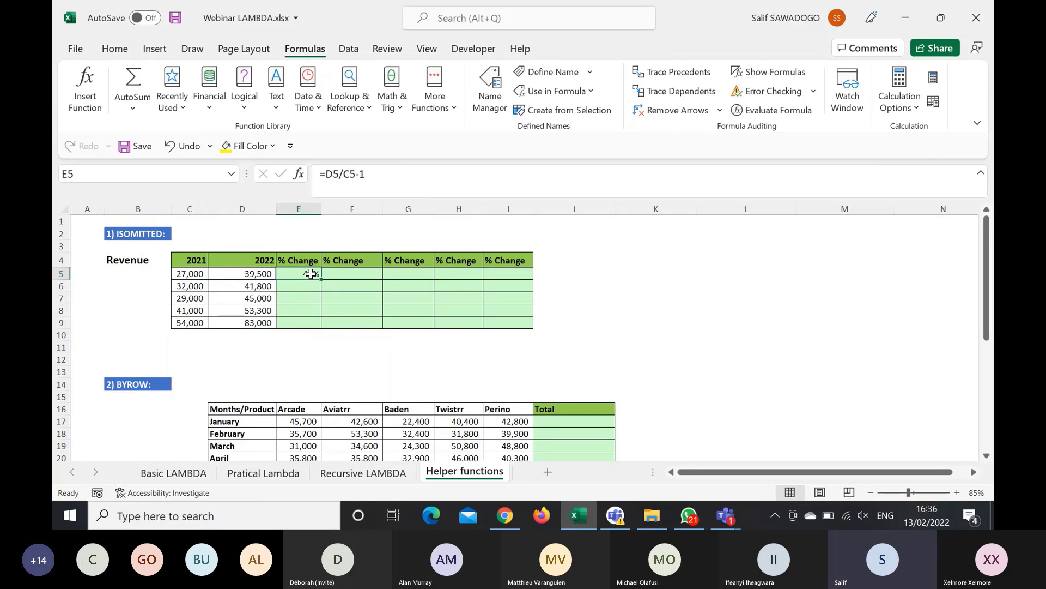
left_click_drag(321, 279, 322, 326)
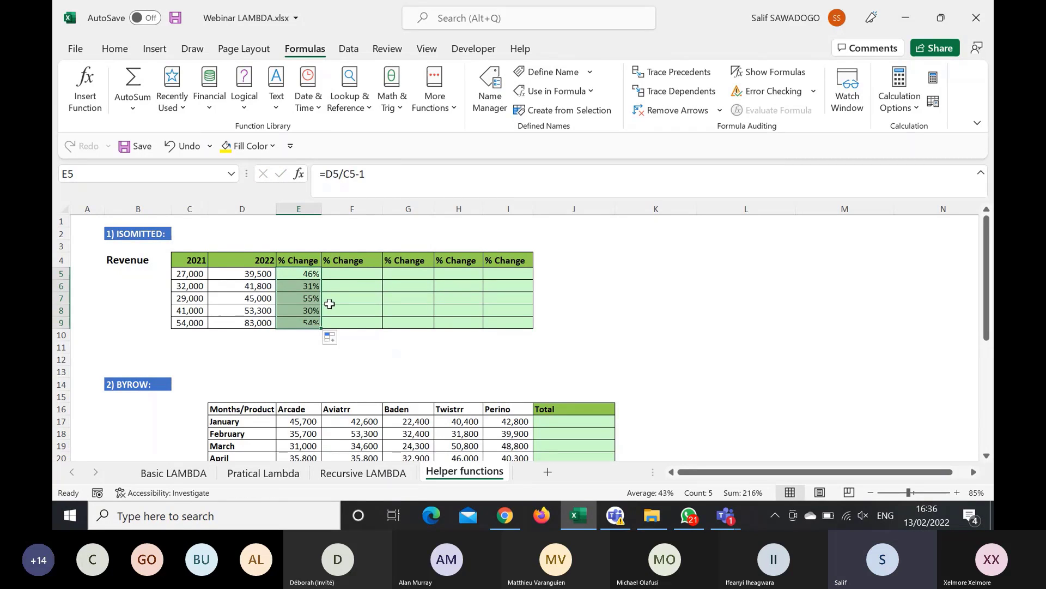
Step: Enter =LAMBDA(Start,End,End/Start-1) in F5 of the second % Change column
left_click(354, 274)
type("=")
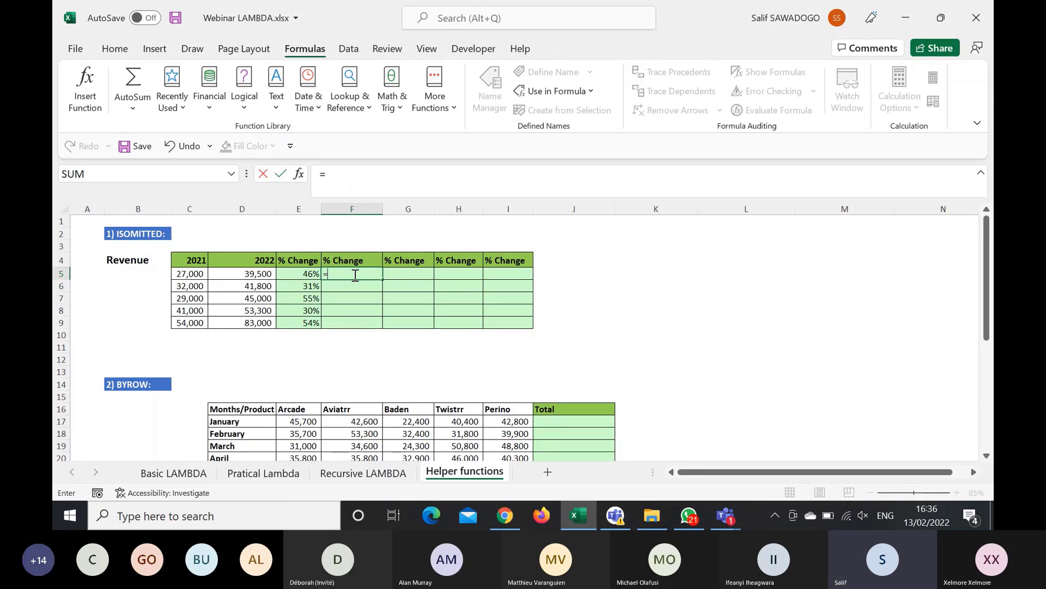
type("LAMBDA(")
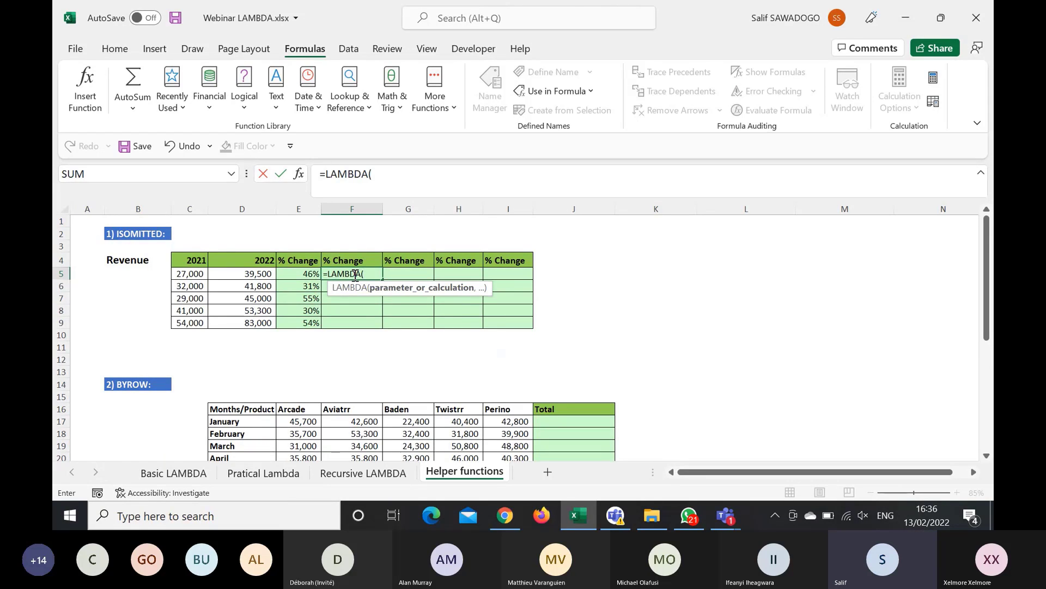
type("End,")
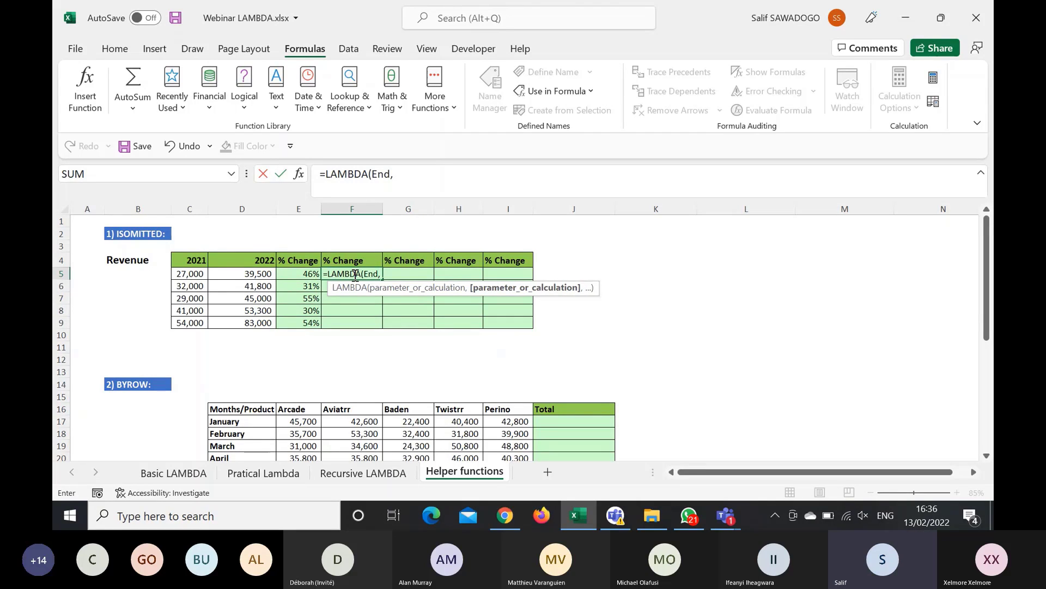
key("BackSpace")
key("BackSpace")
key("BackSpace")
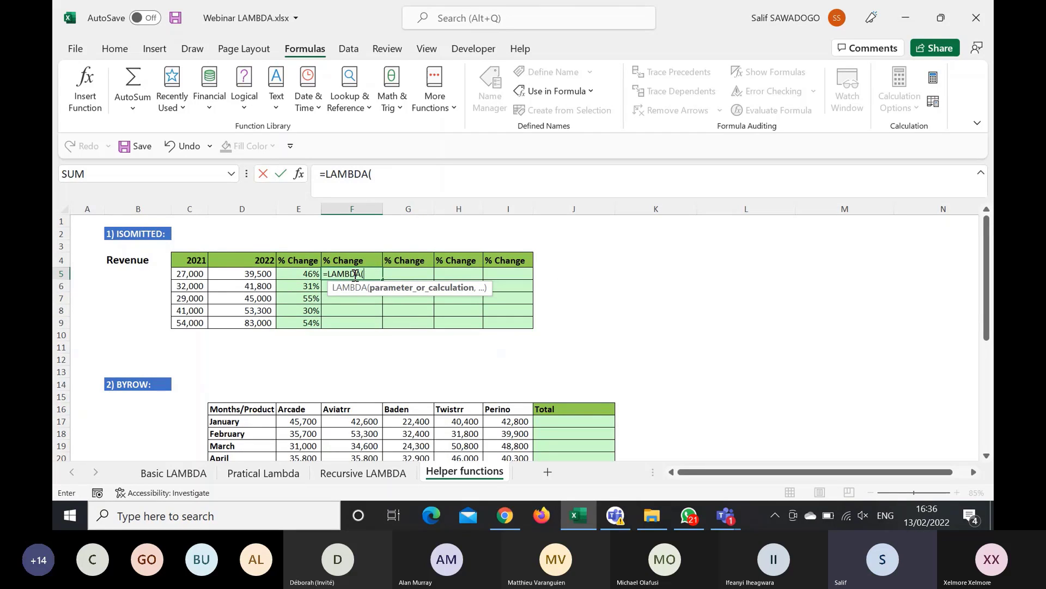
type("Start,En")
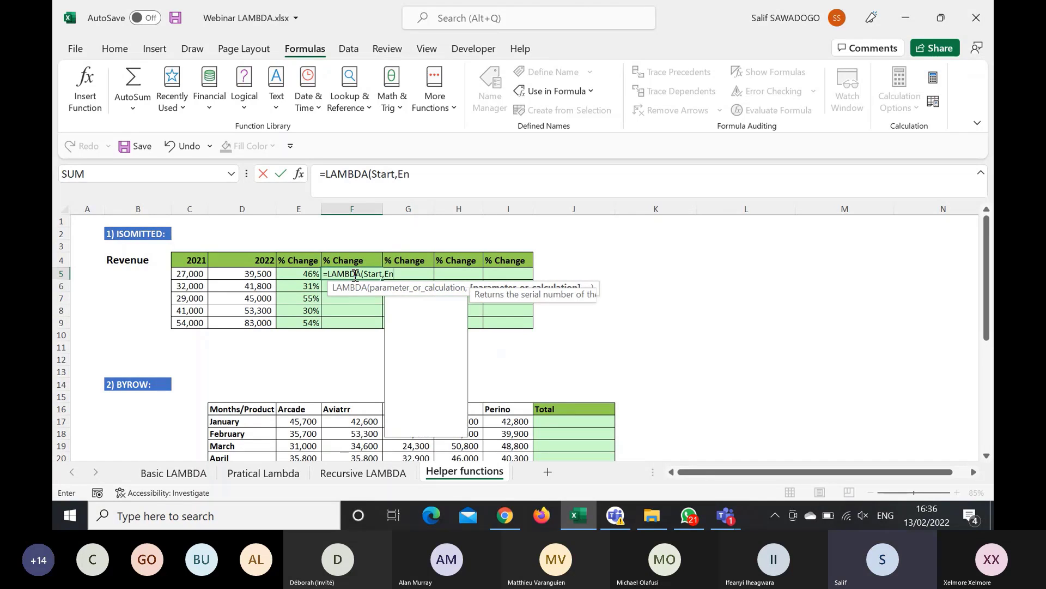
type("d,")
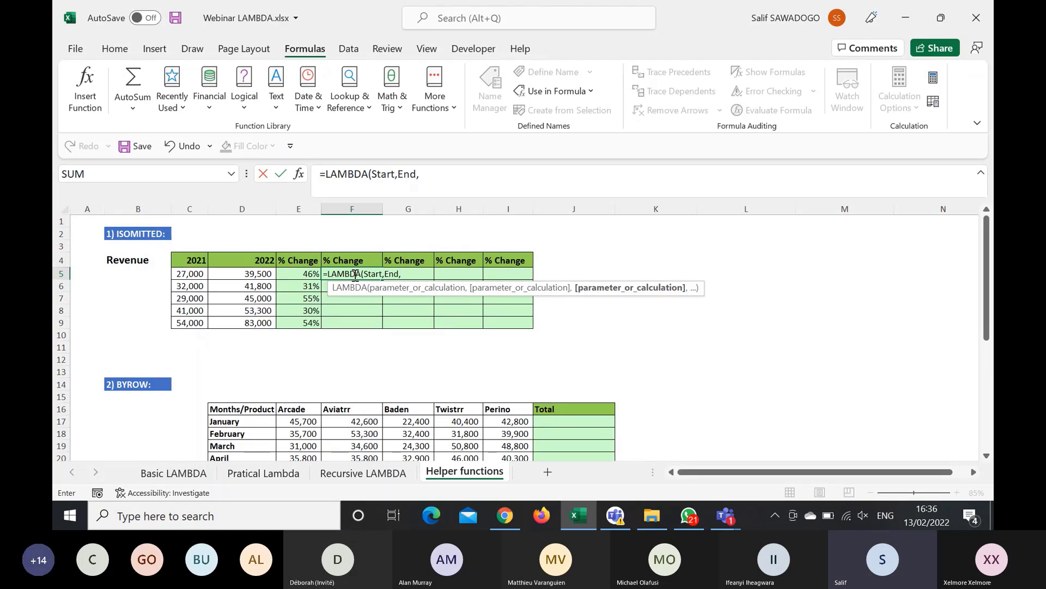
type("End/Start-")
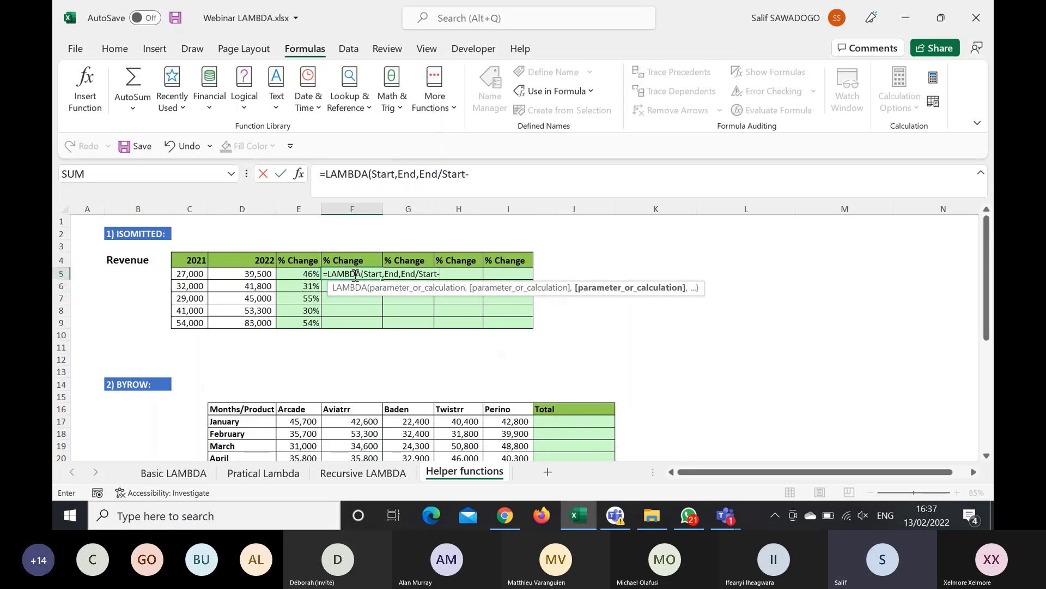
type("1)")
key("Return")
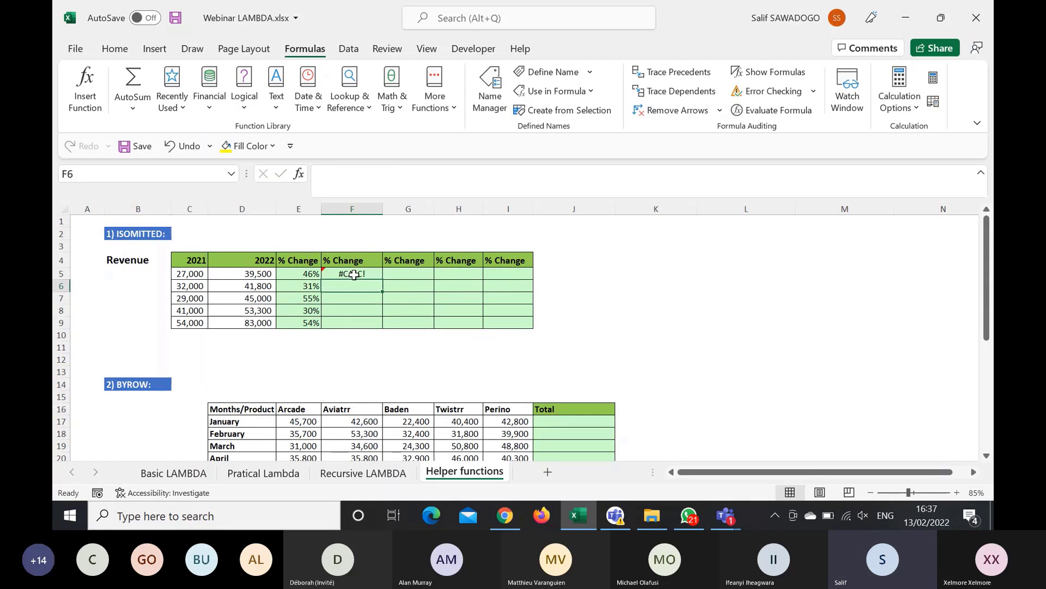
Step: Append the arguments (C5,D5) to the LAMBDA in F5 and fill the formula down to F9
double_click(354, 274)
type("(")
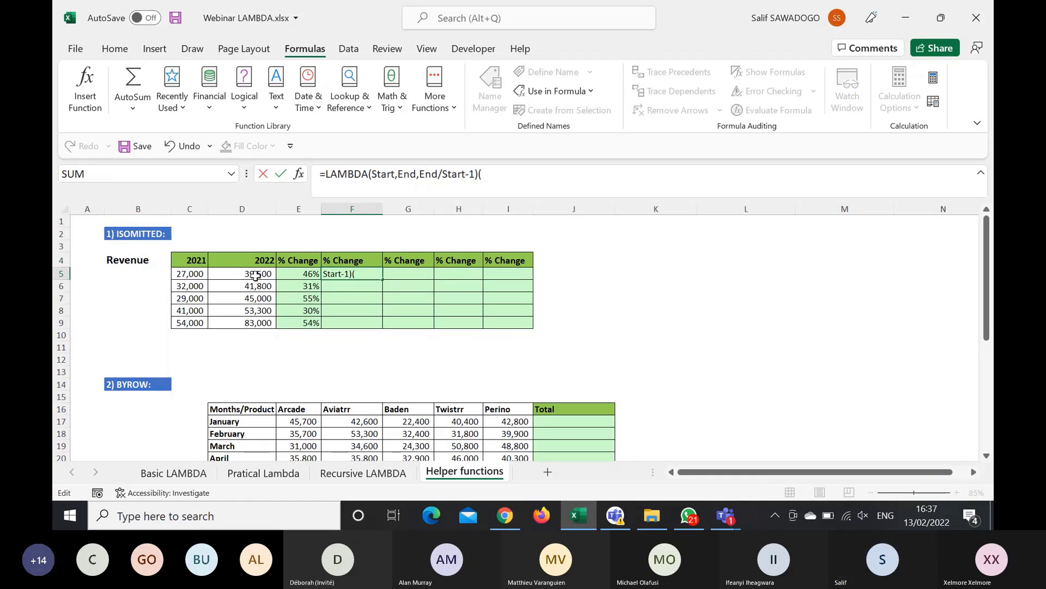
left_click(256, 275)
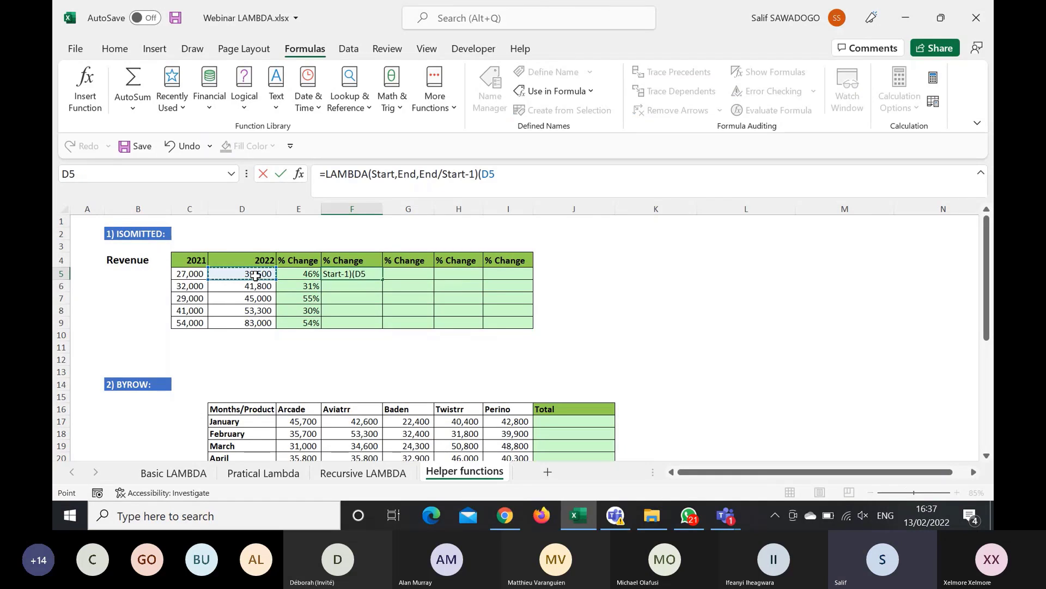
left_click(195, 276)
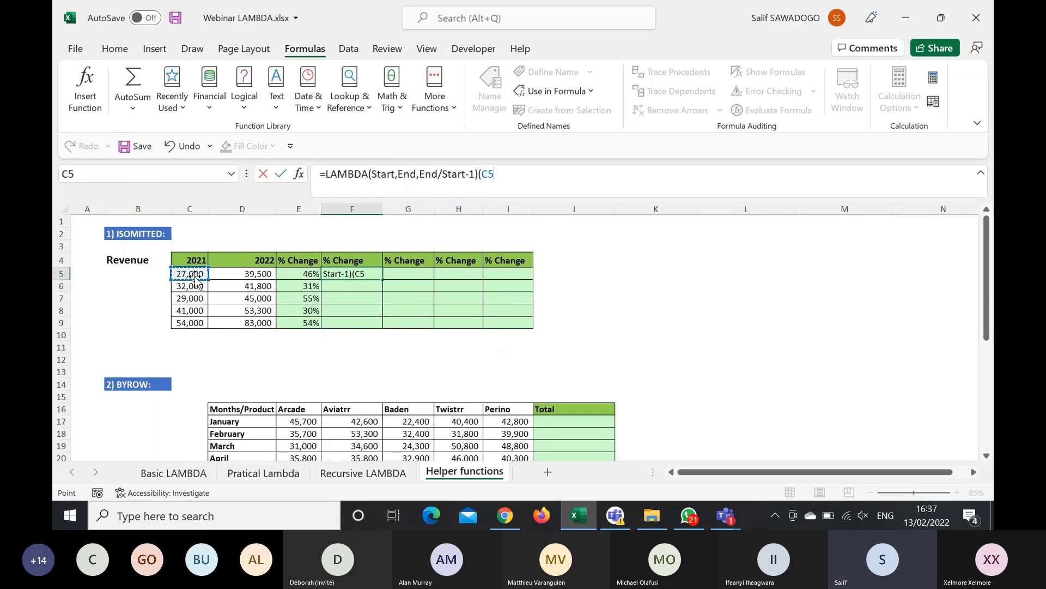
type(",")
left_click(250, 275)
key("Return")
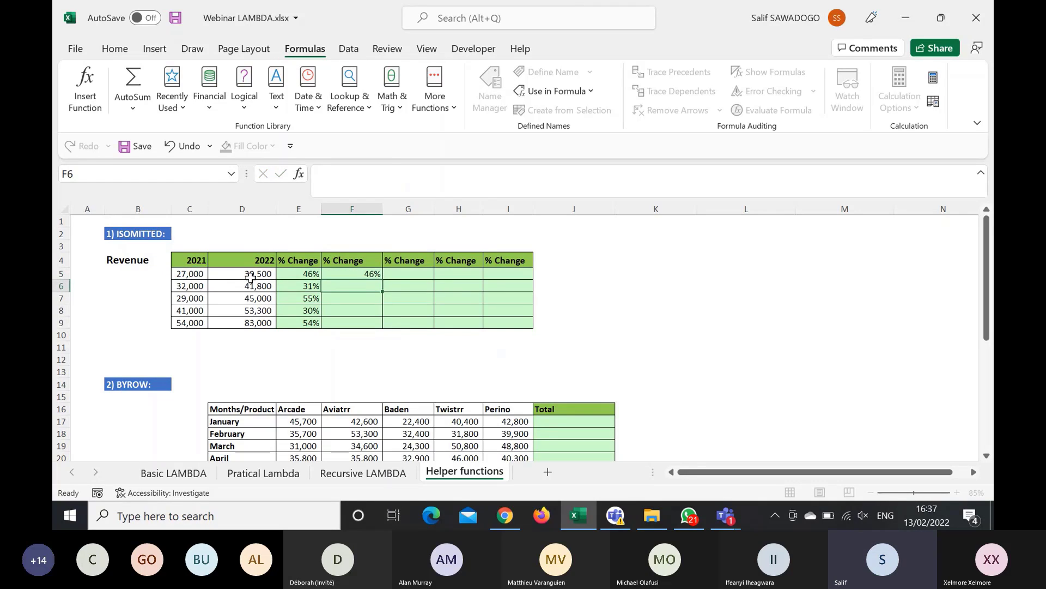
left_click(366, 274)
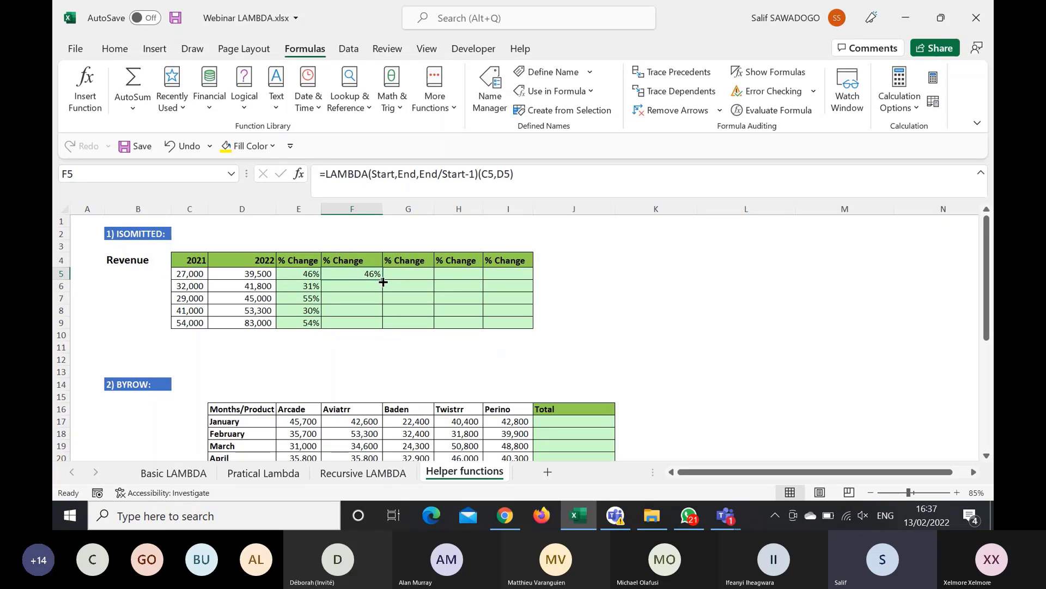
left_click_drag(382, 279, 370, 327)
left_click(410, 269)
type("=")
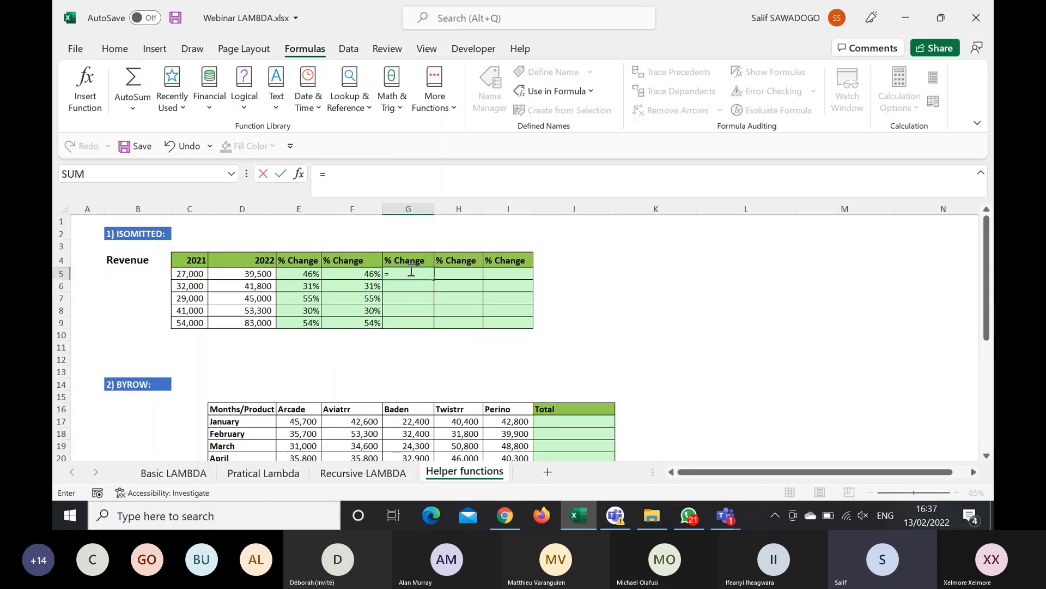
key("Escape")
Step: Copy the LAMBDA definition from the F5 formula, leaving out the (C5,D5) arguments
double_click(365, 272)
key("Escape")
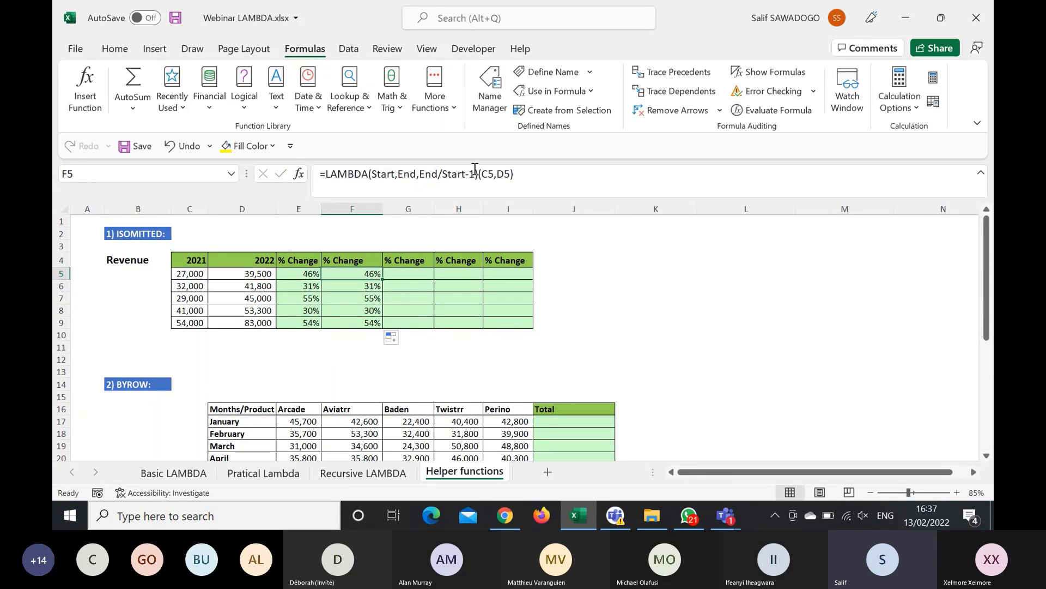
left_click_drag(477, 174, 319, 176)
key("ctrl+c")
key("Escape")
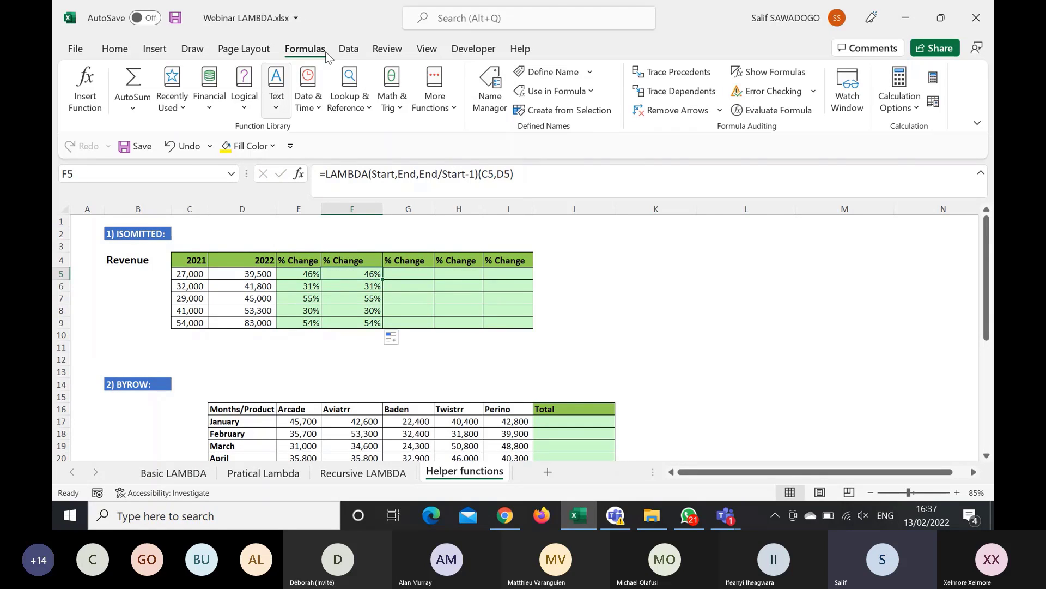
Step: Define a workbook-scope name ChangePercentage that refers to the copied =LAMBDA(Start,End,End/Start-1)
left_click(492, 87)
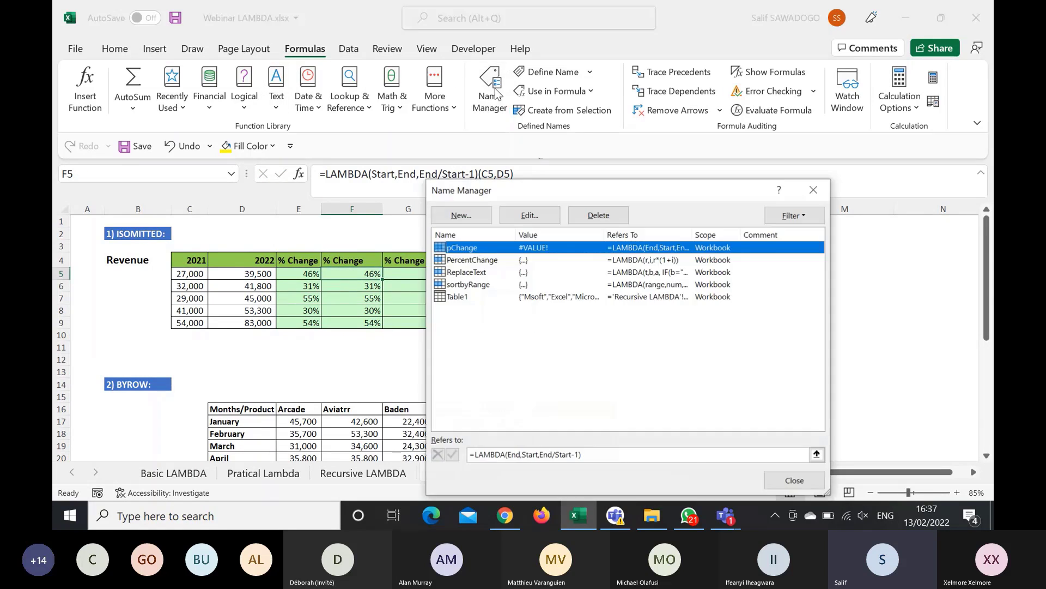
left_click(465, 212)
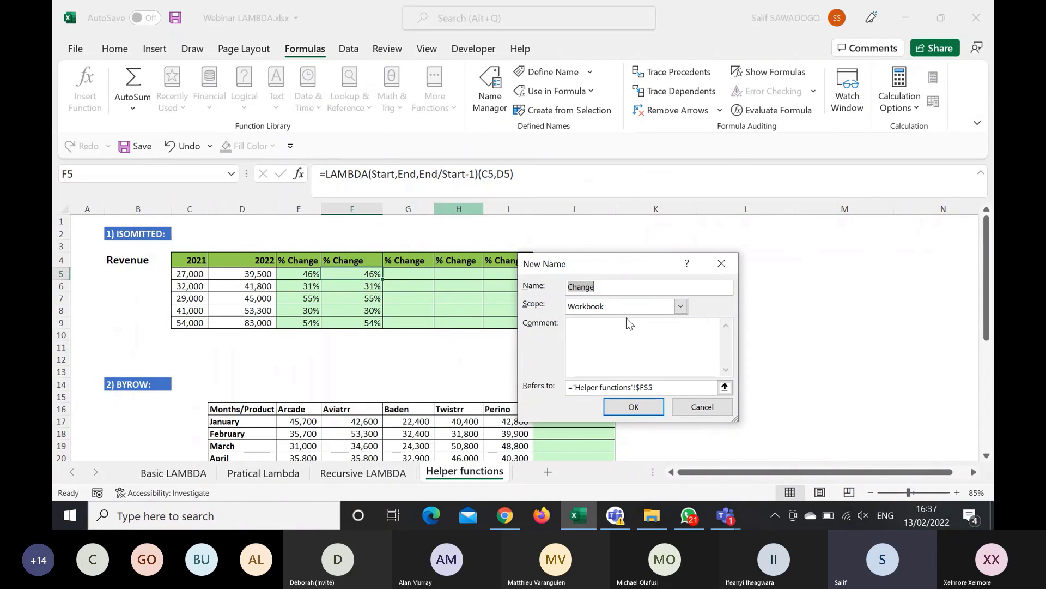
left_click(610, 284)
type("Percentage")
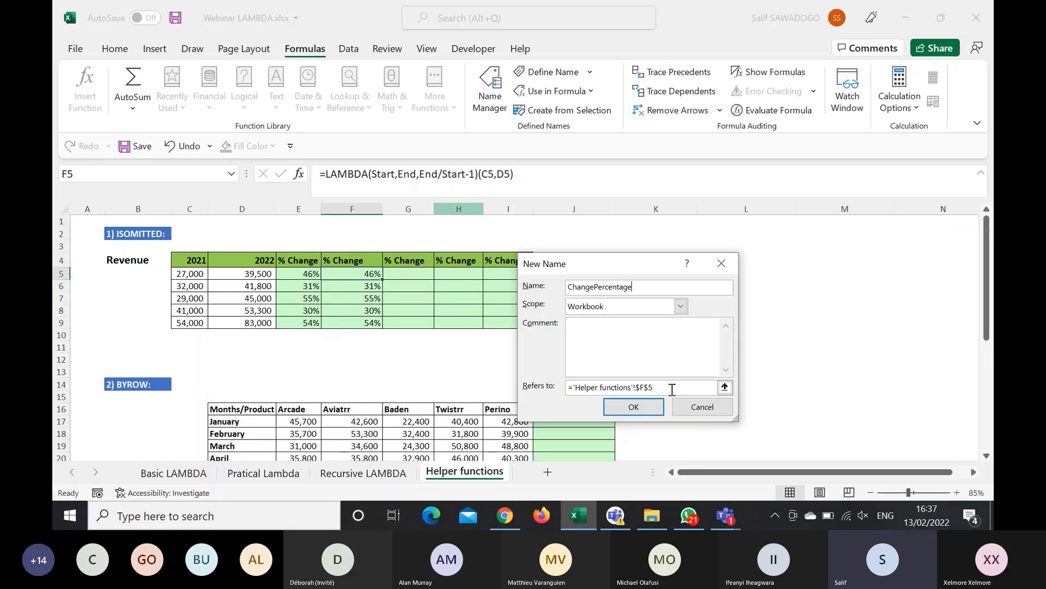
left_click_drag(672, 389, 540, 390)
key("ctrl+v")
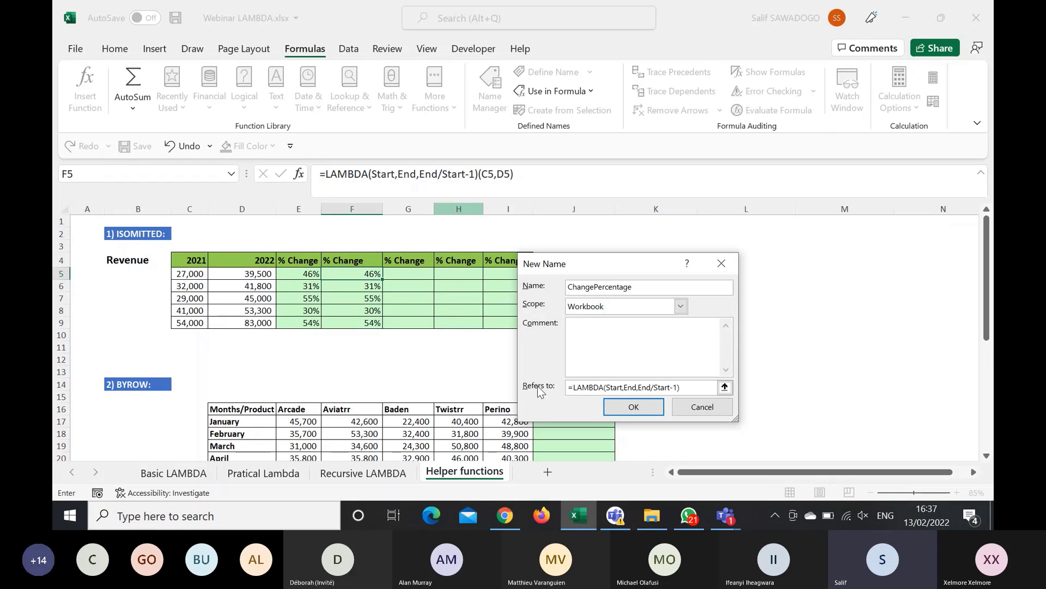
left_click(645, 405)
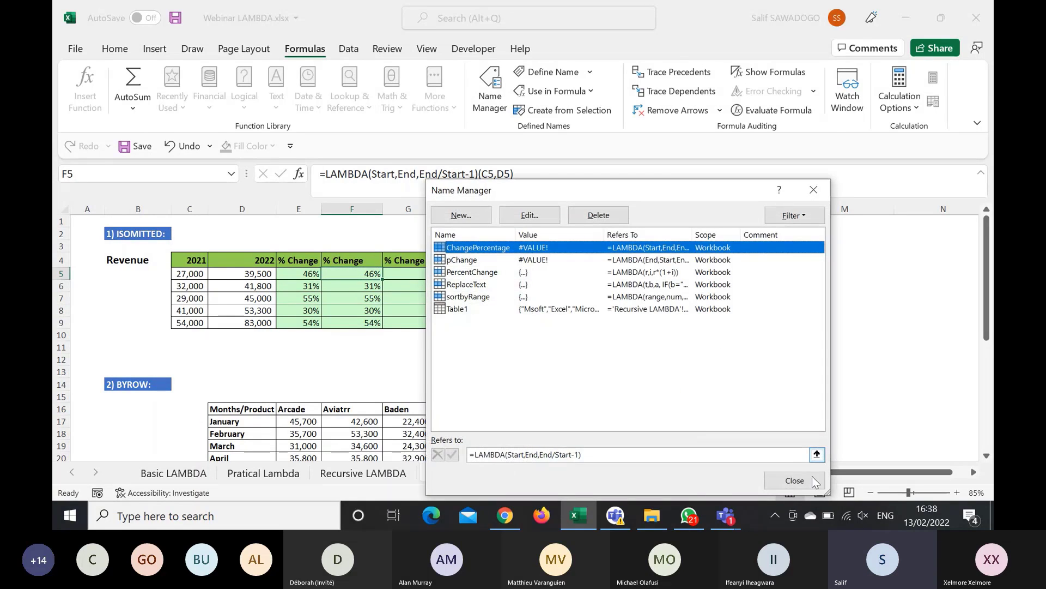
left_click(794, 478)
Step: Enter =ChangePercentage(C5,D5) in G5 of the third % Change column
left_click(406, 273)
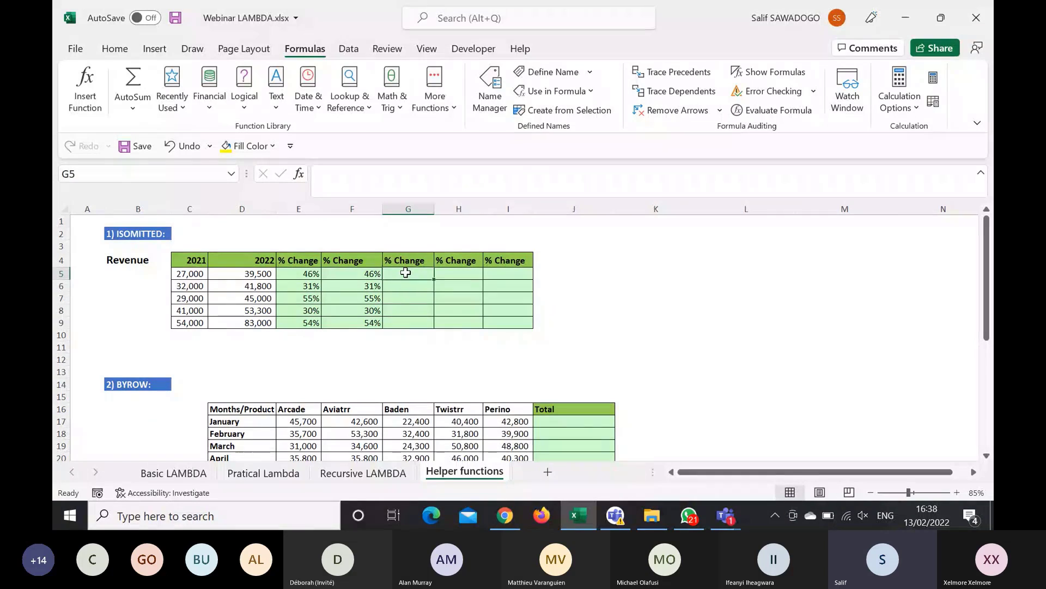
type("=")
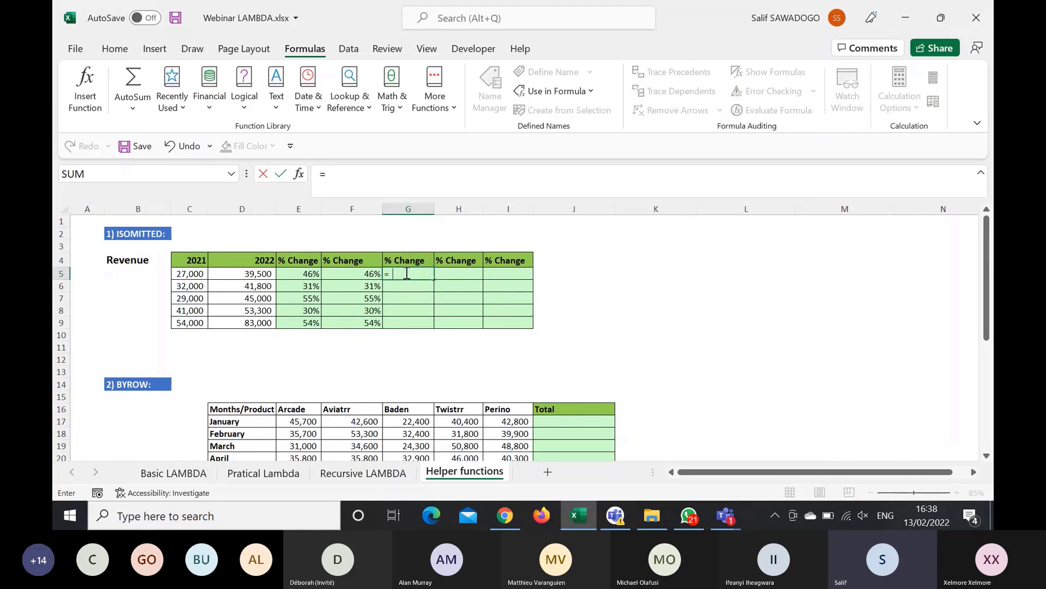
type("ch")
key("Tab")
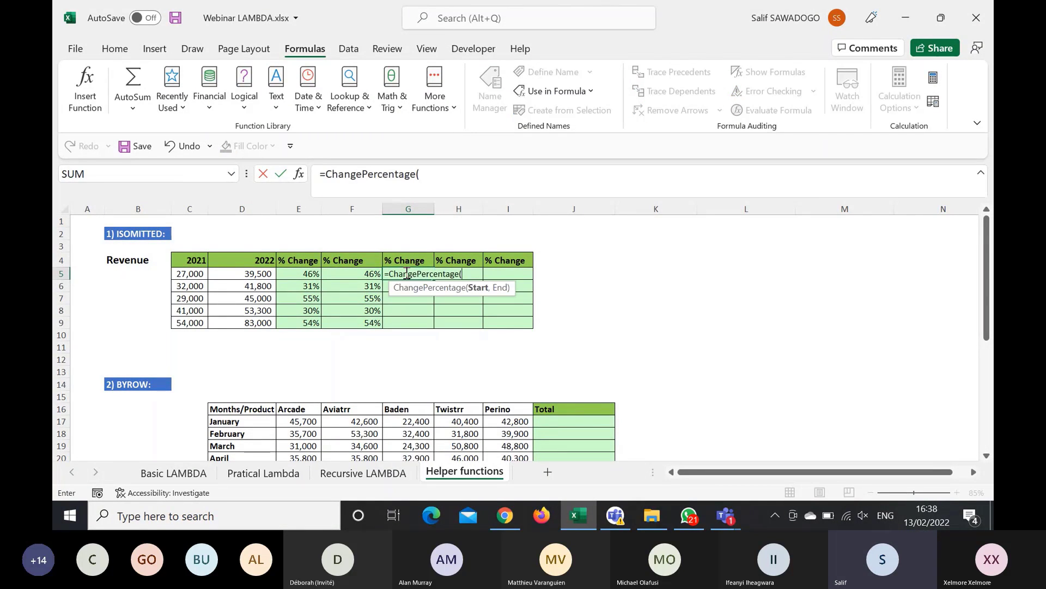
left_click(196, 274)
type(",")
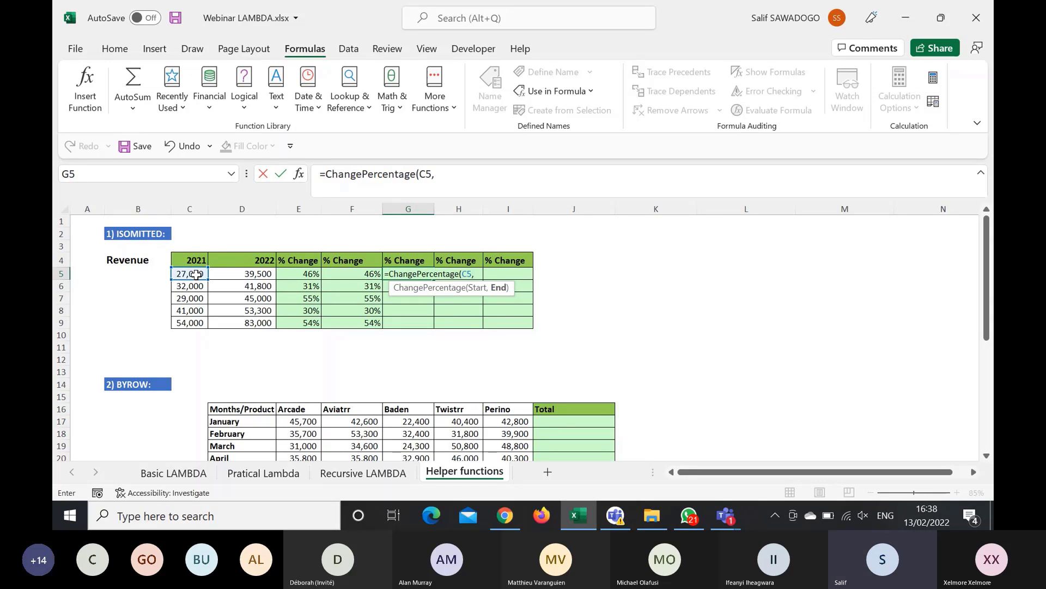
left_click(229, 274)
key("Return")
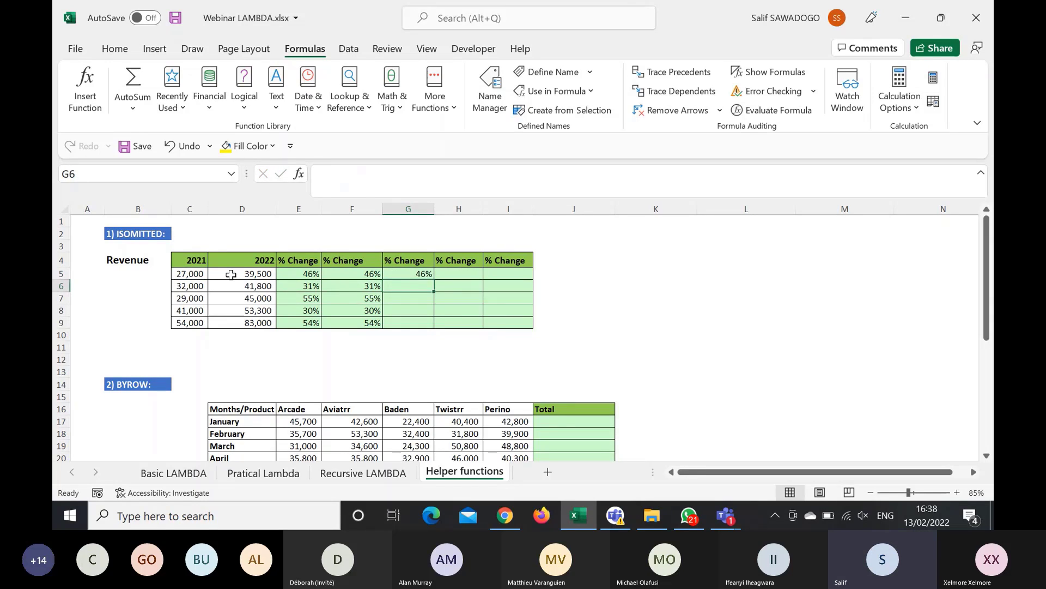
Step: Fill the ChangePercentage formula from G5 down to G9
left_click(425, 272)
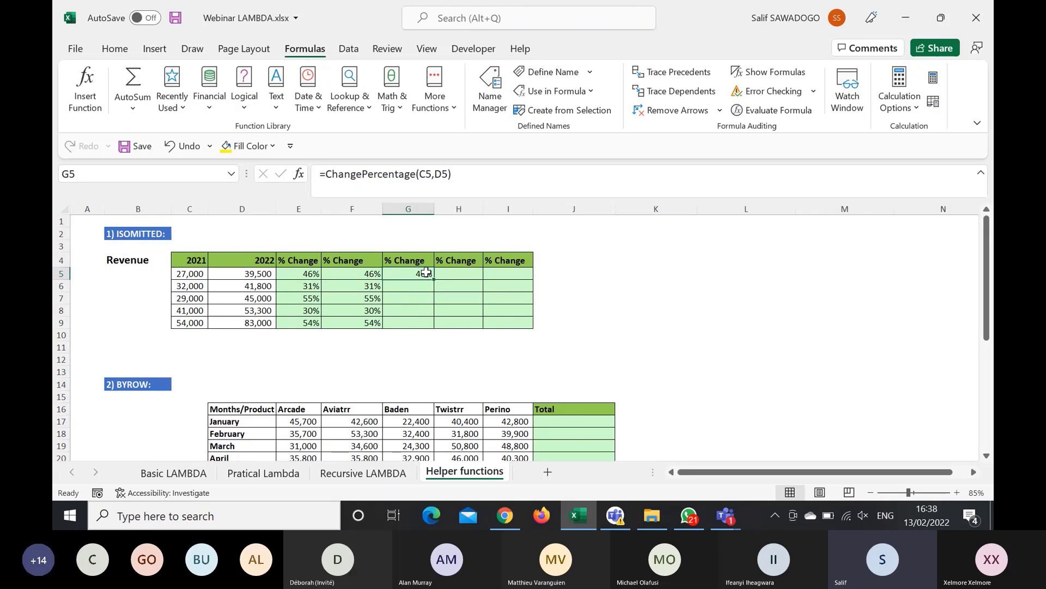
double_click(434, 279)
left_click(457, 273)
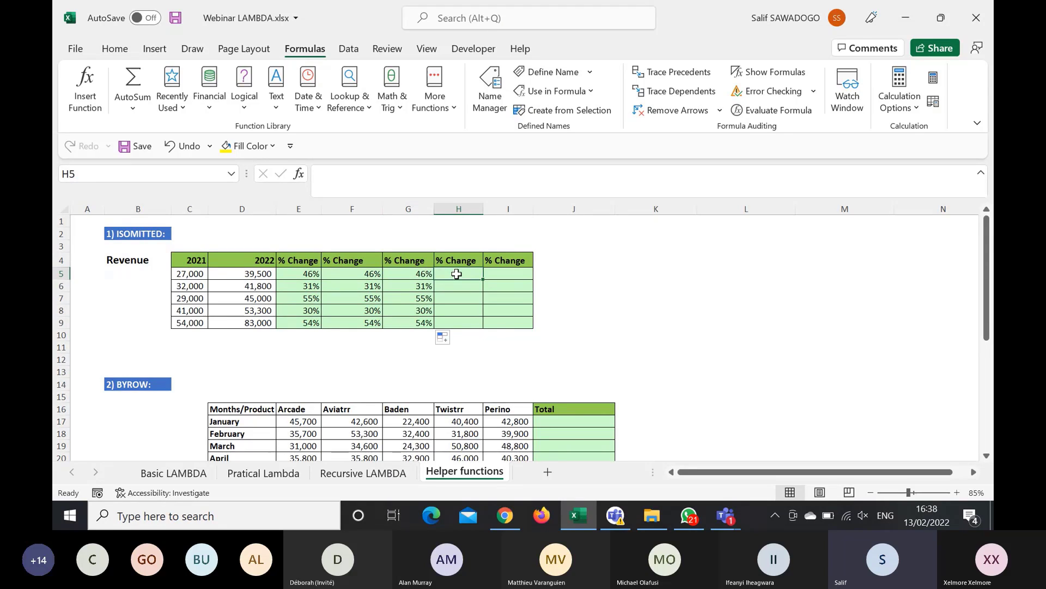
Step: Remove the End argument D5 from the G5 formula so it reads =ChangePercentage(C5,), and recheck the edited formula
left_click(412, 273)
left_click(448, 175)
key("BackSpace")
key("BackSpace")
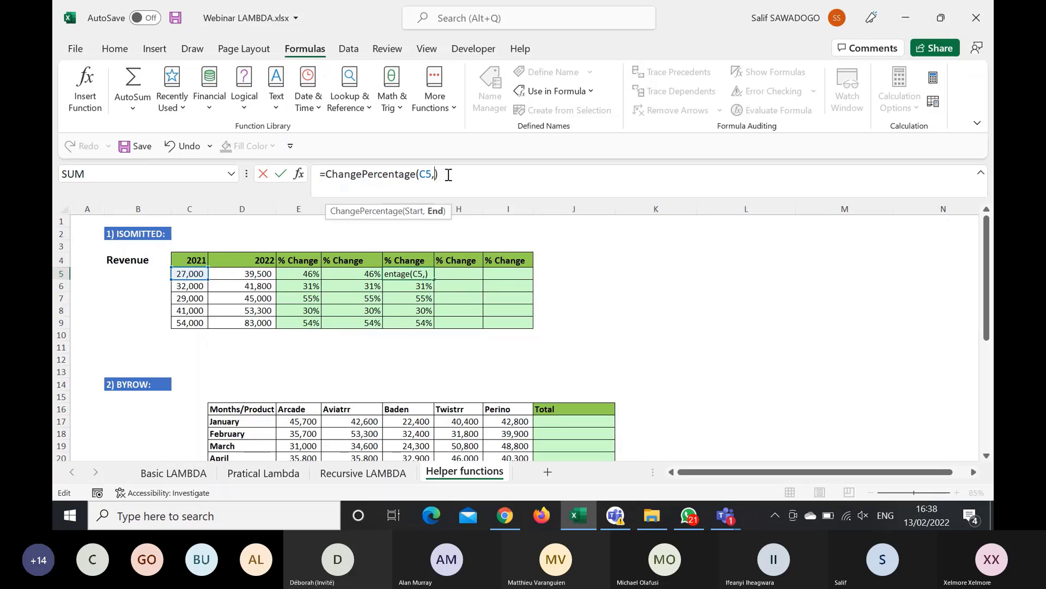
key("Return")
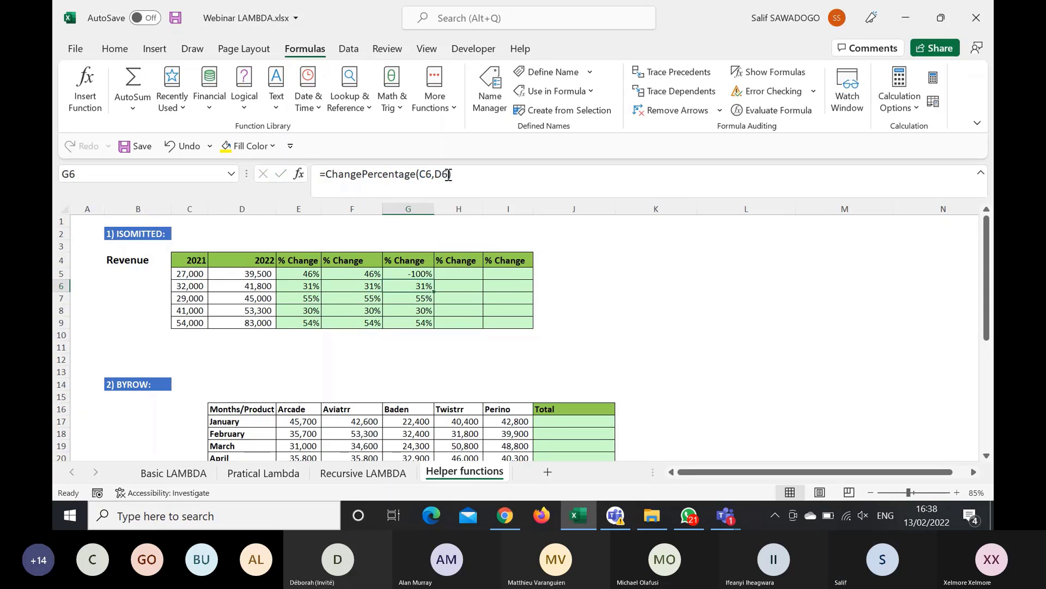
left_click(414, 273)
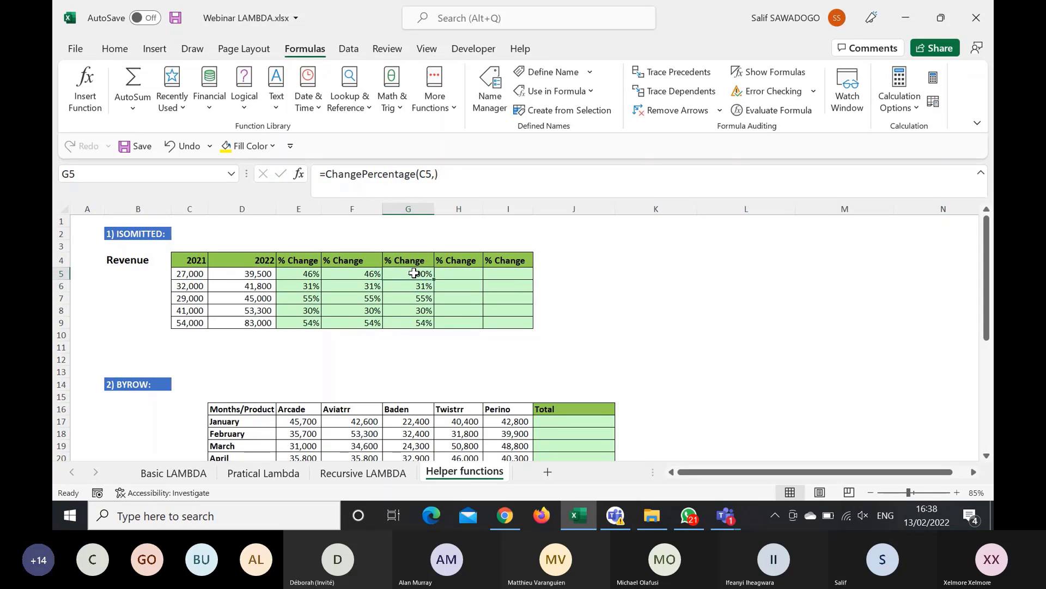
left_click(435, 173)
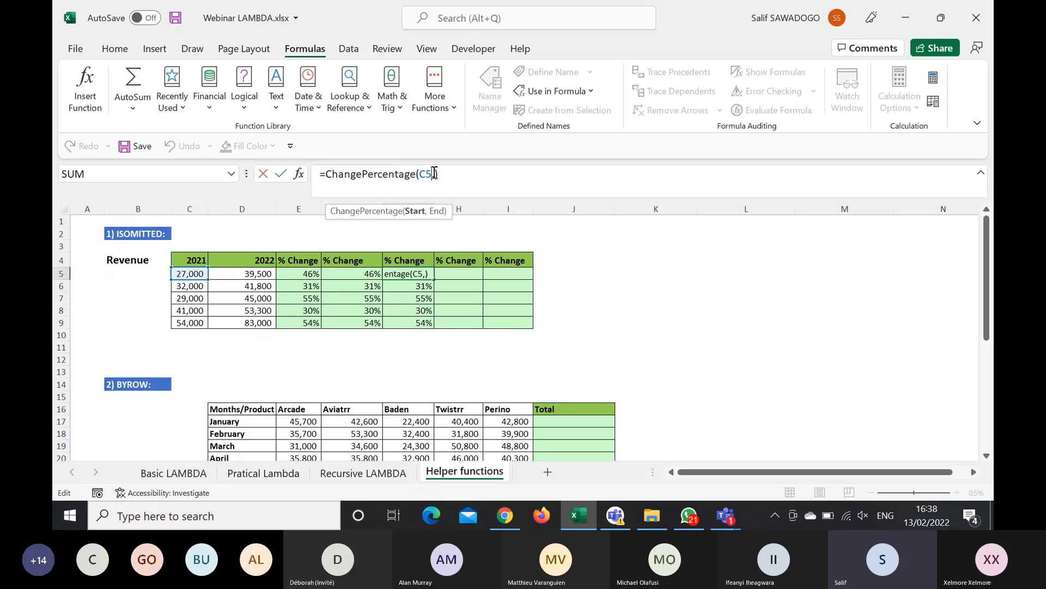
key("ctrl+Return")
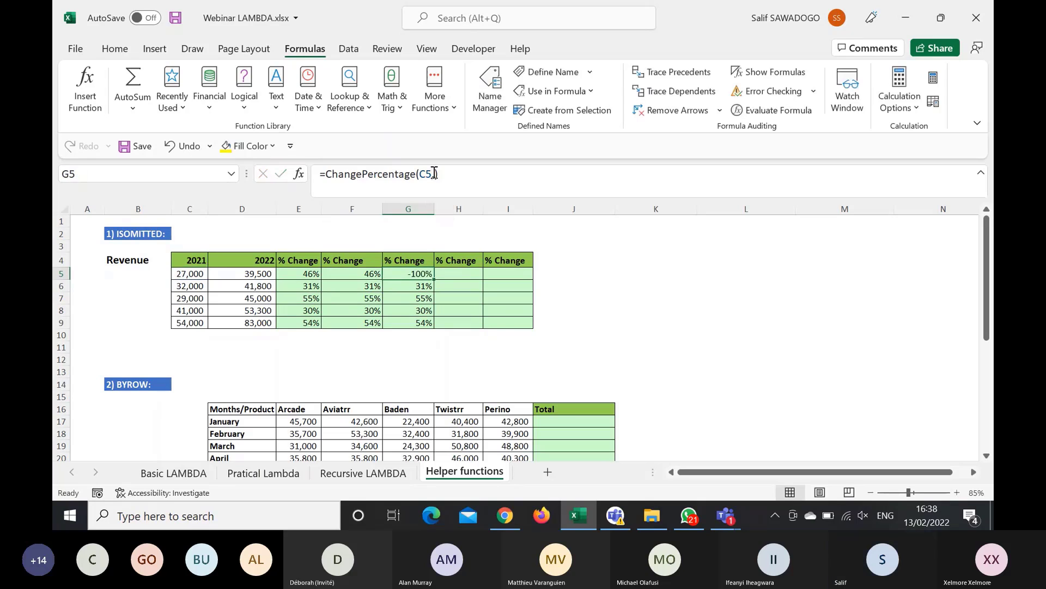
Step: Begin a formula in H5 with =LAMBDA(Start,End, and continue it on a new line within the cell
left_click(445, 275)
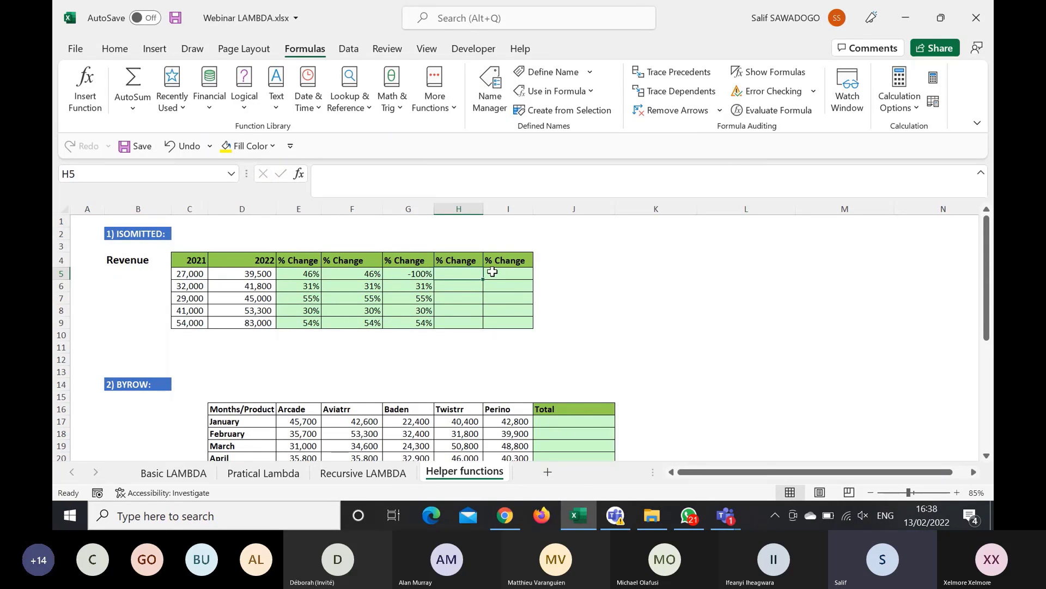
type("=")
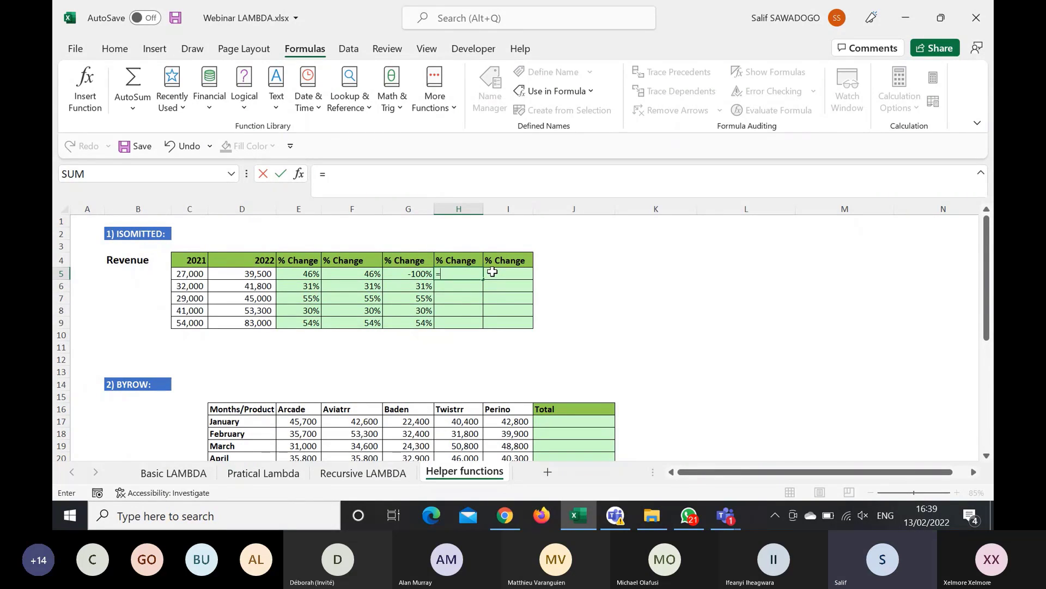
type("la")
key("Tab")
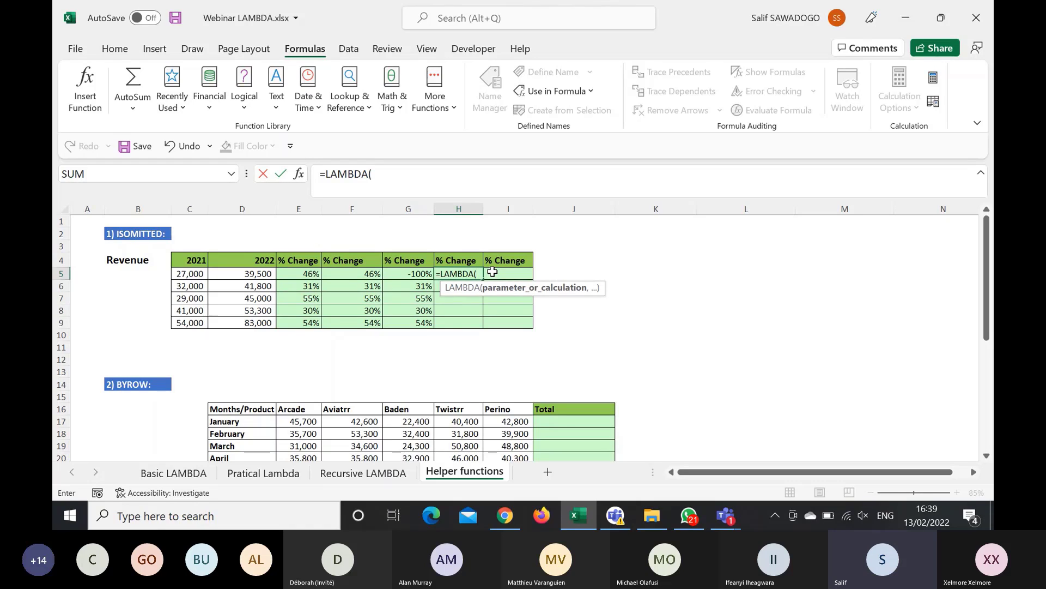
type("S")
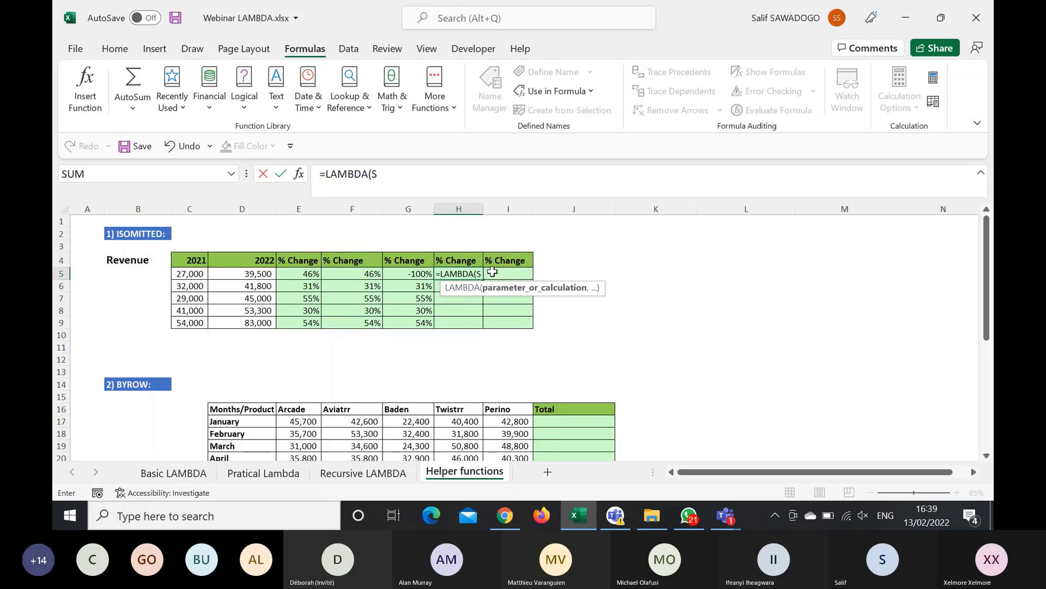
type("tar")
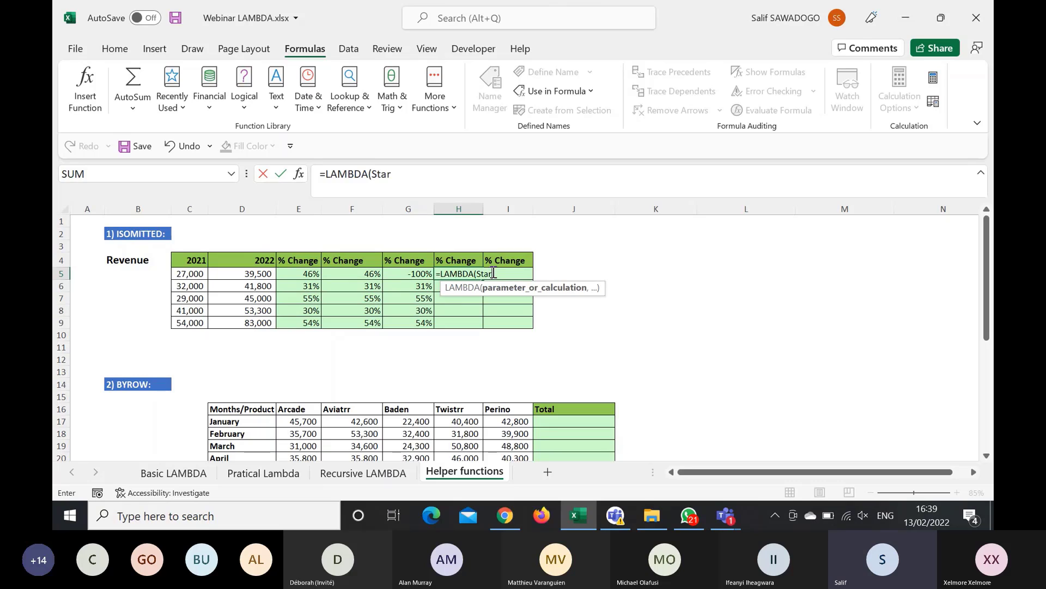
type("t,")
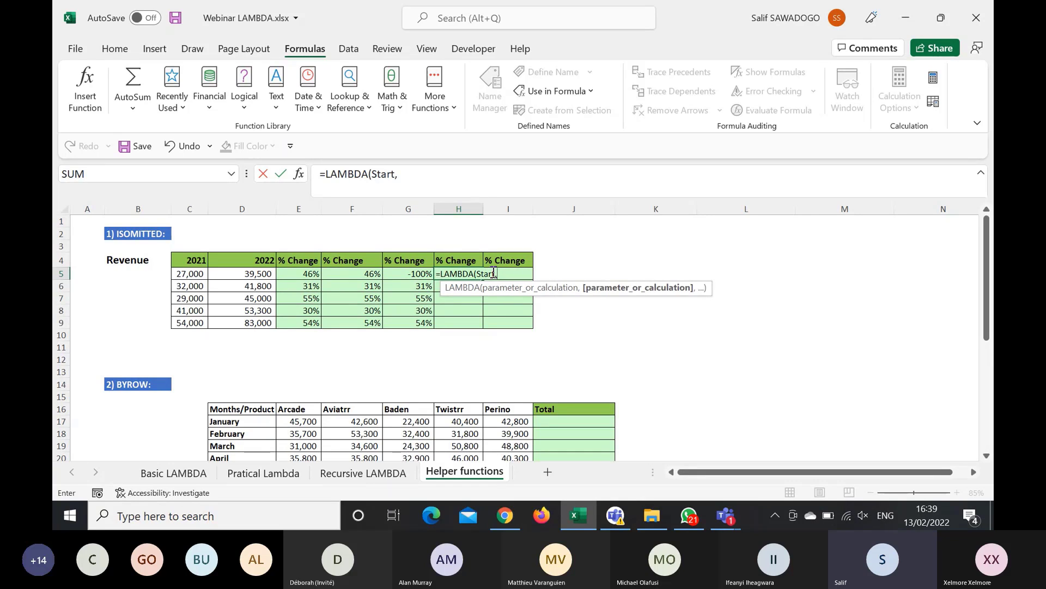
type("End,")
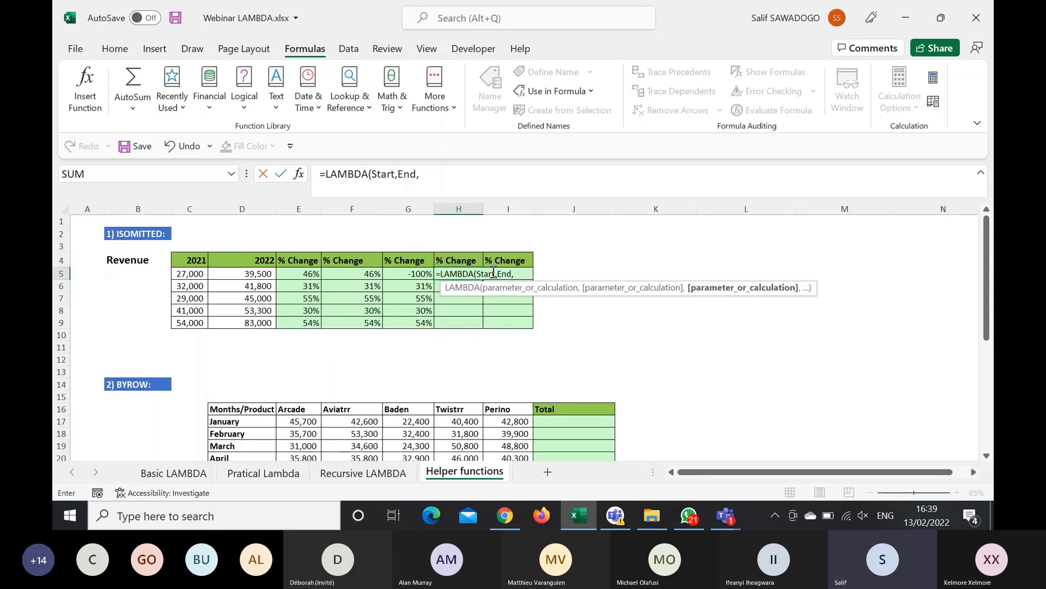
key("Return")
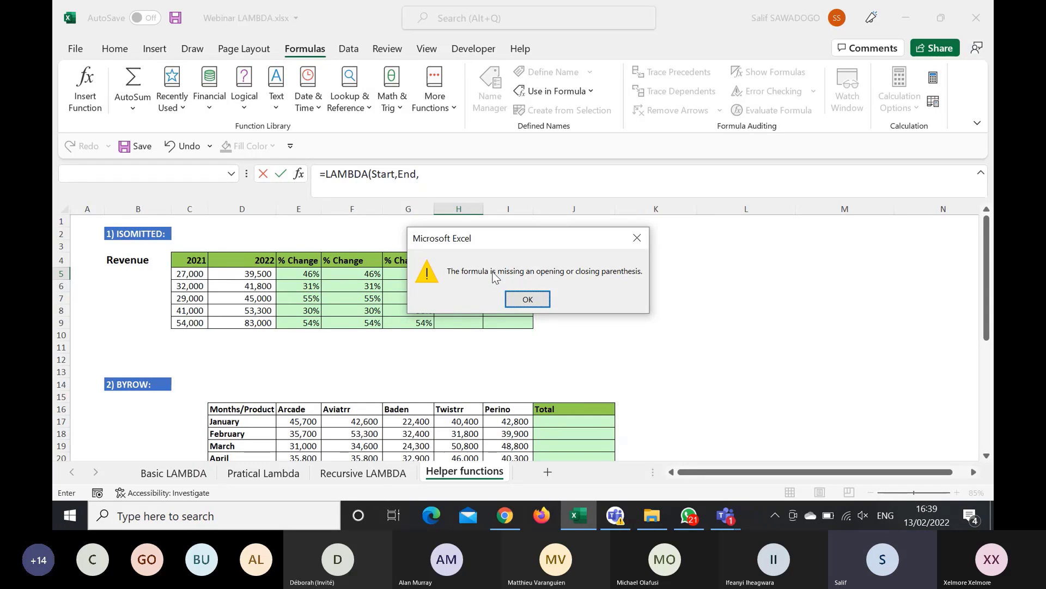
key("Return")
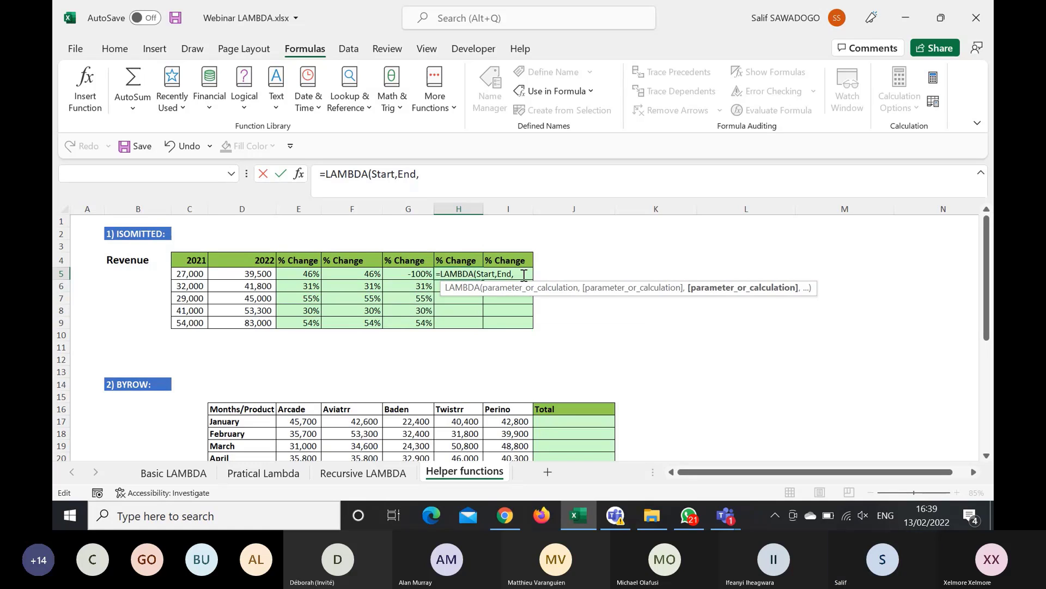
key("alt+Return")
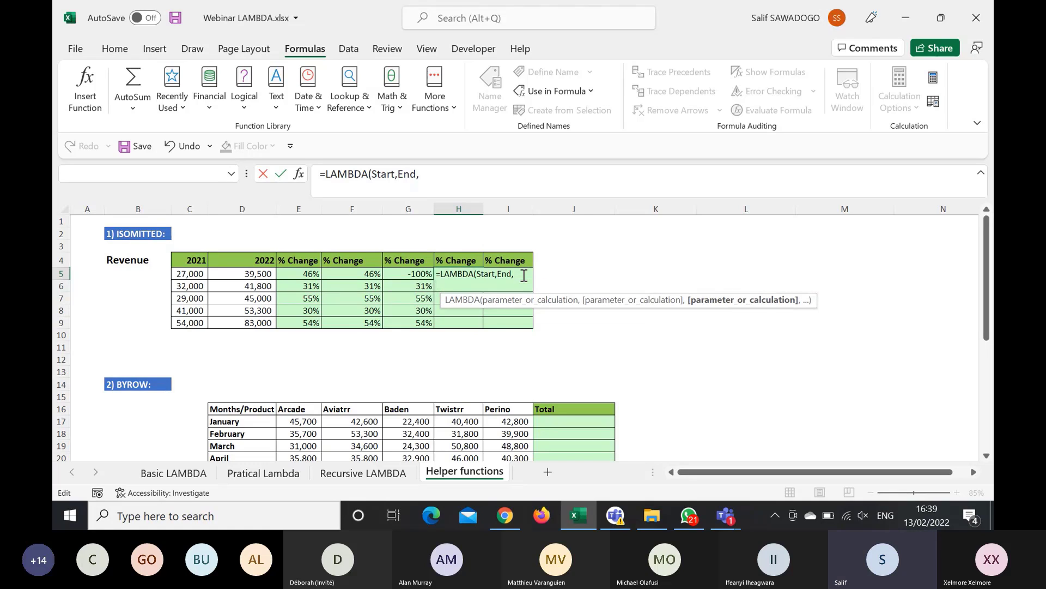
Step: Add an IFS to the H5 LAMBDA whose first test opens with AND(ISOMITTED(Start), as its first condition
type("IFS(")
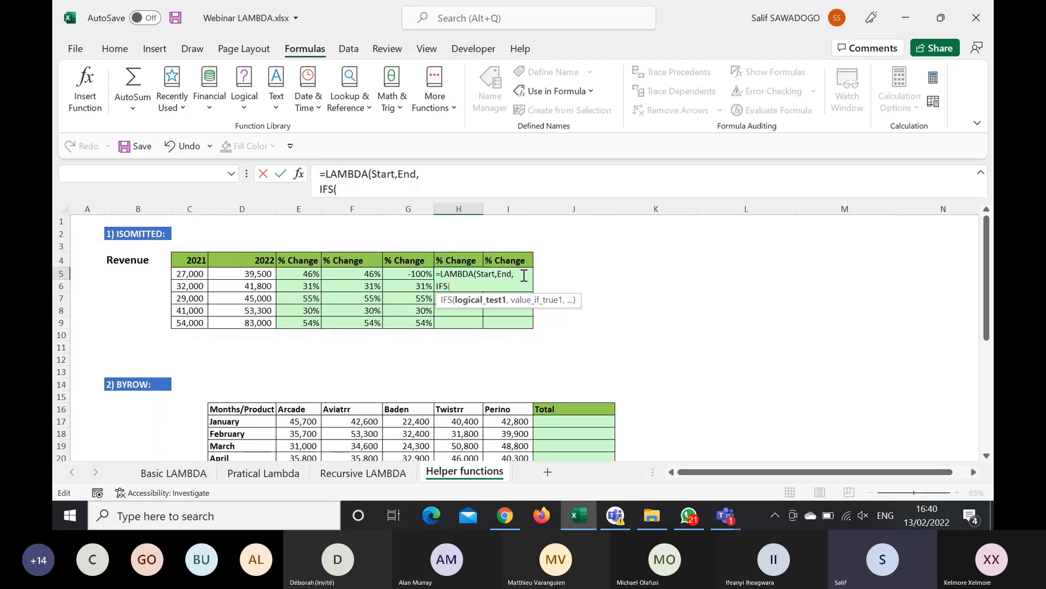
type("and")
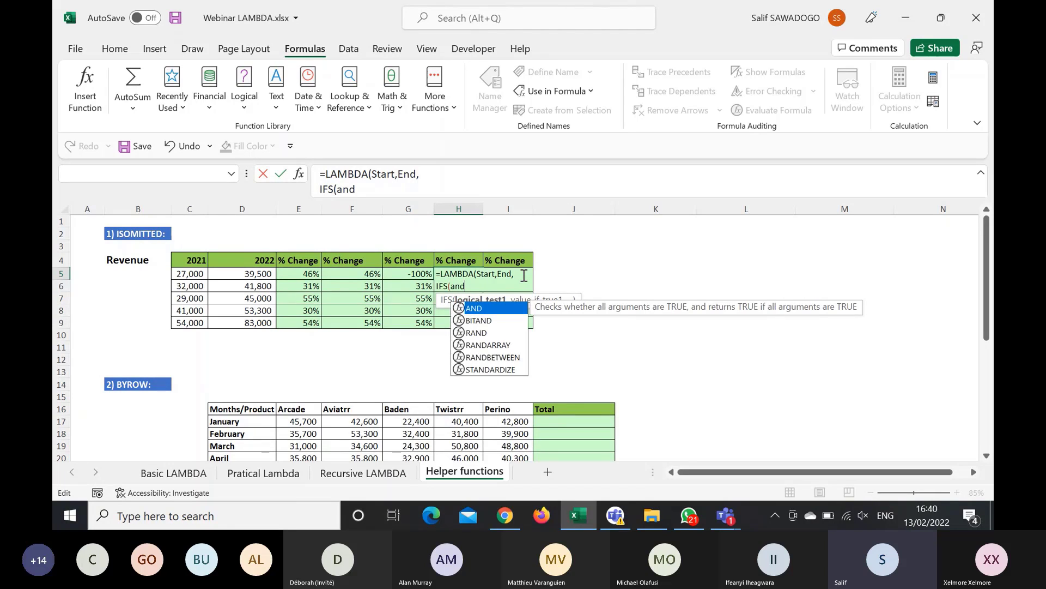
key("Tab")
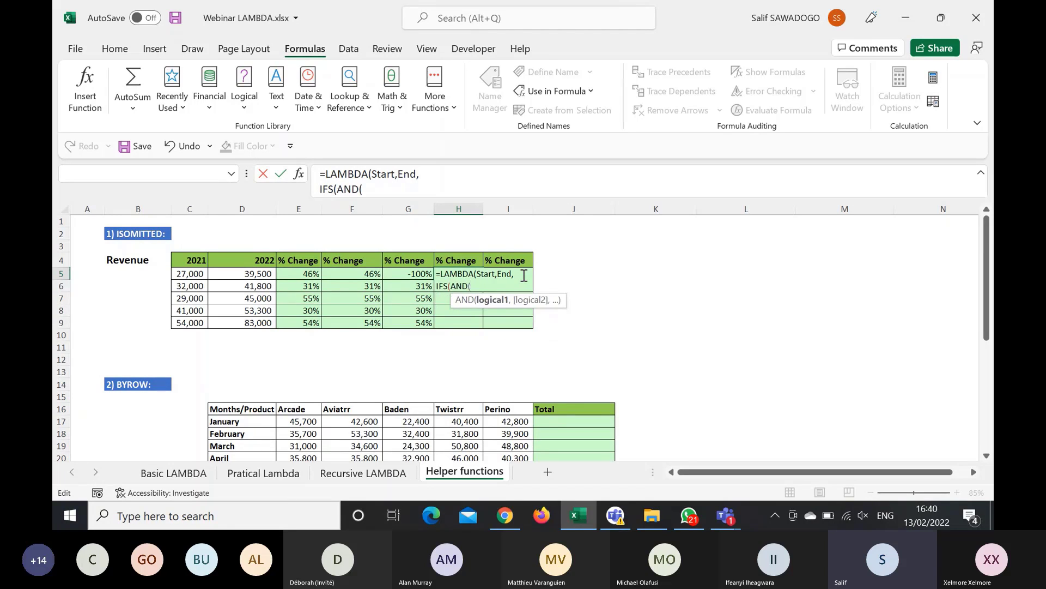
type("is")
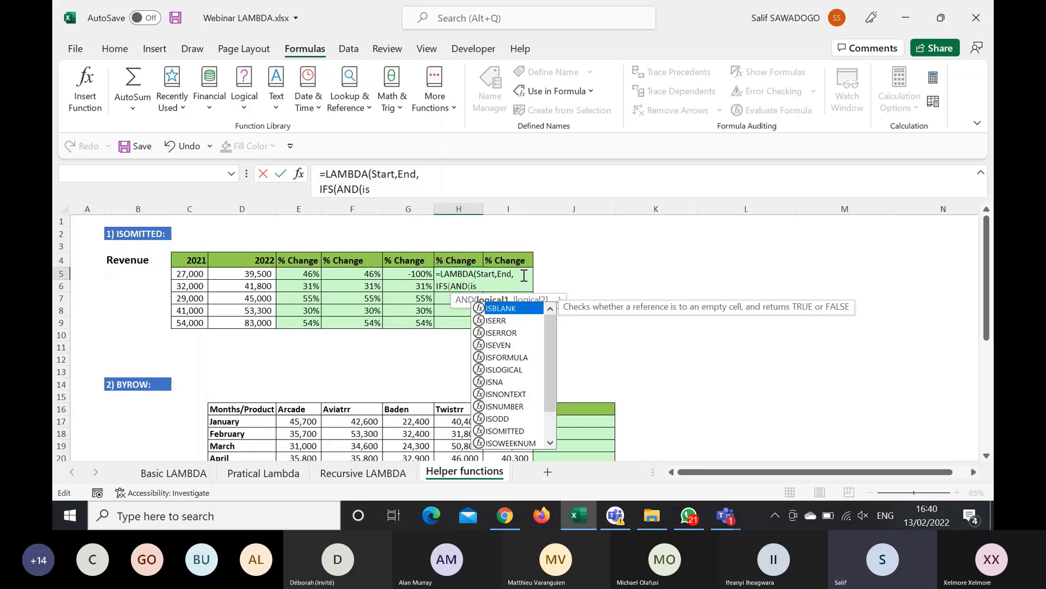
type("o")
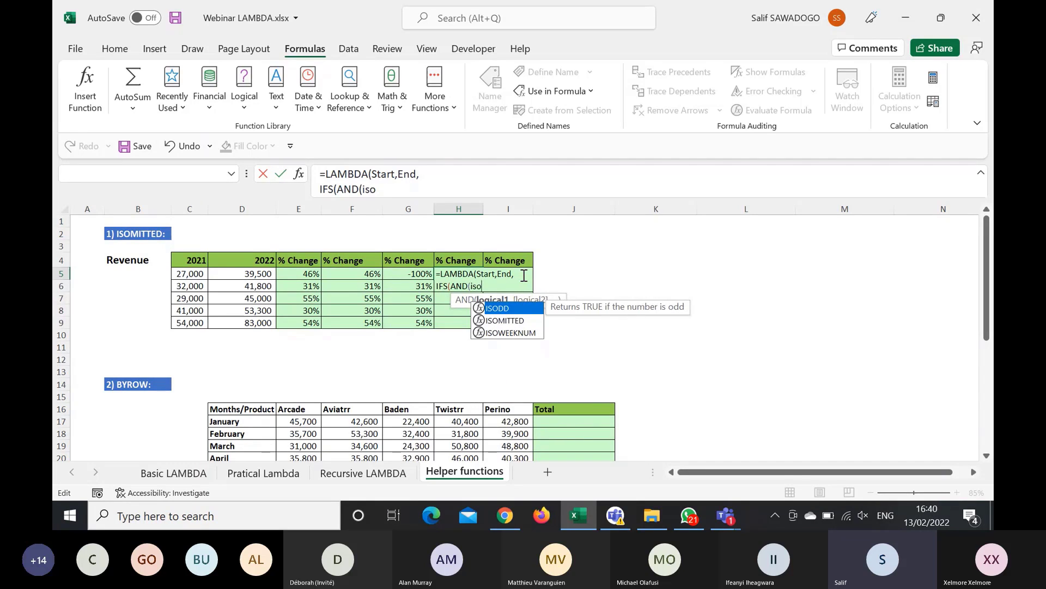
key("Down")
key("Tab")
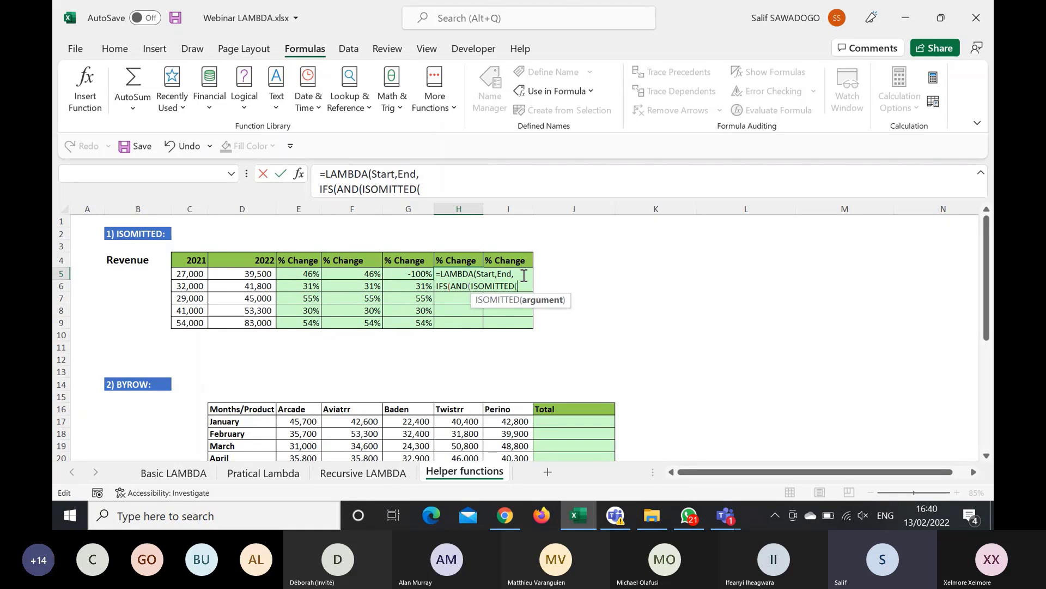
type("Start")
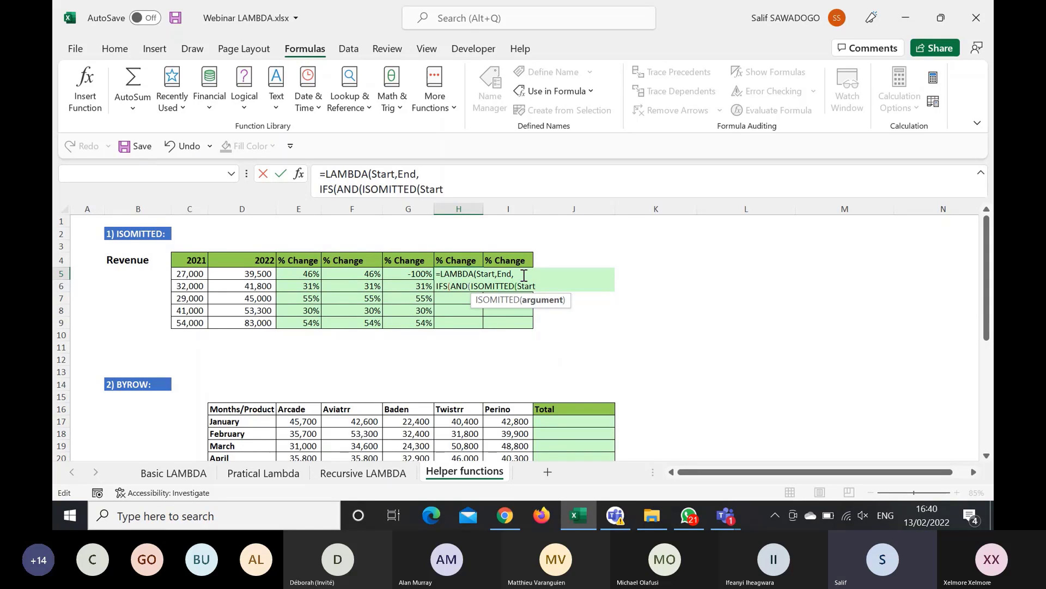
type(")")
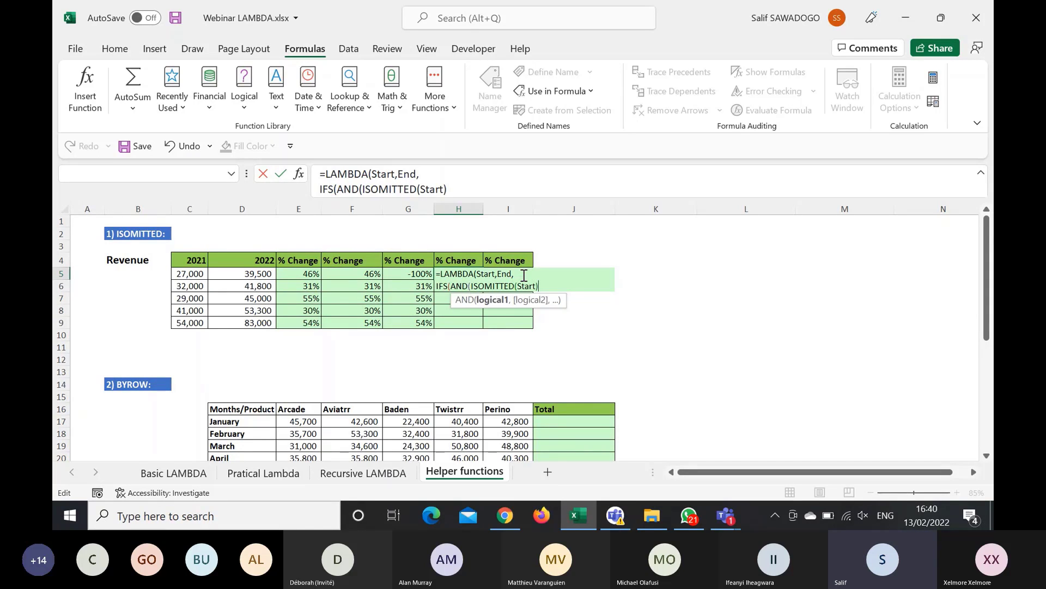
type(",")
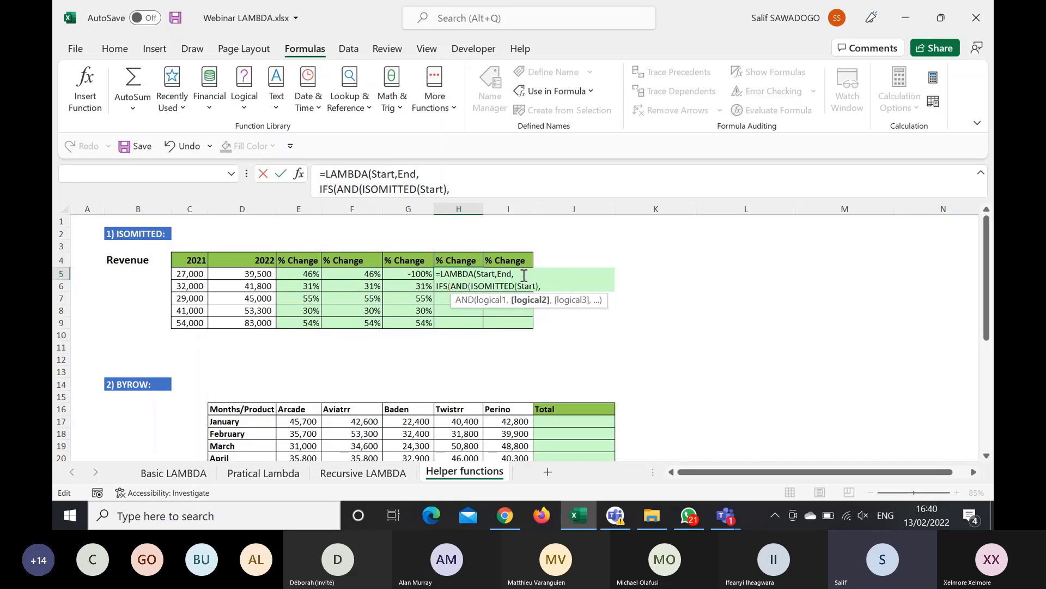
Step: Add ISOMITTED(End) as the second AND condition in the H5 formula and close the AND
type("is")
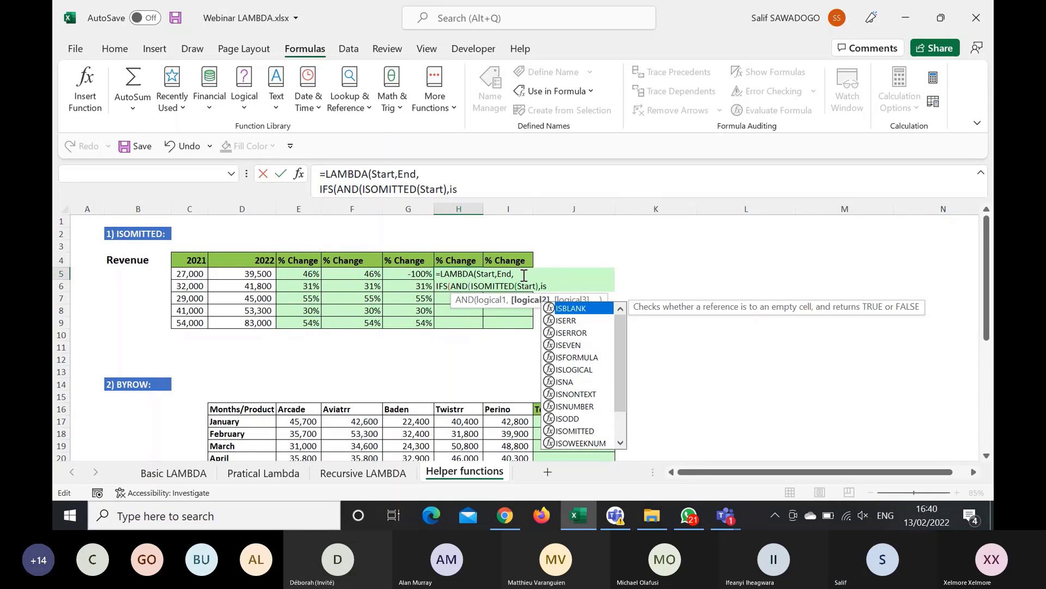
type("OMITTED(End")
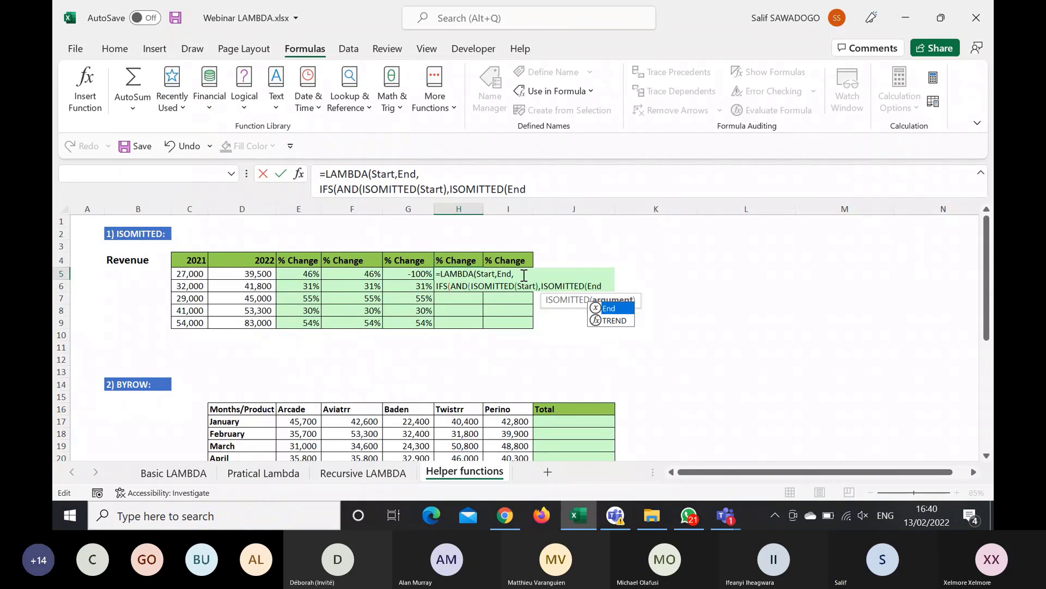
type(")")
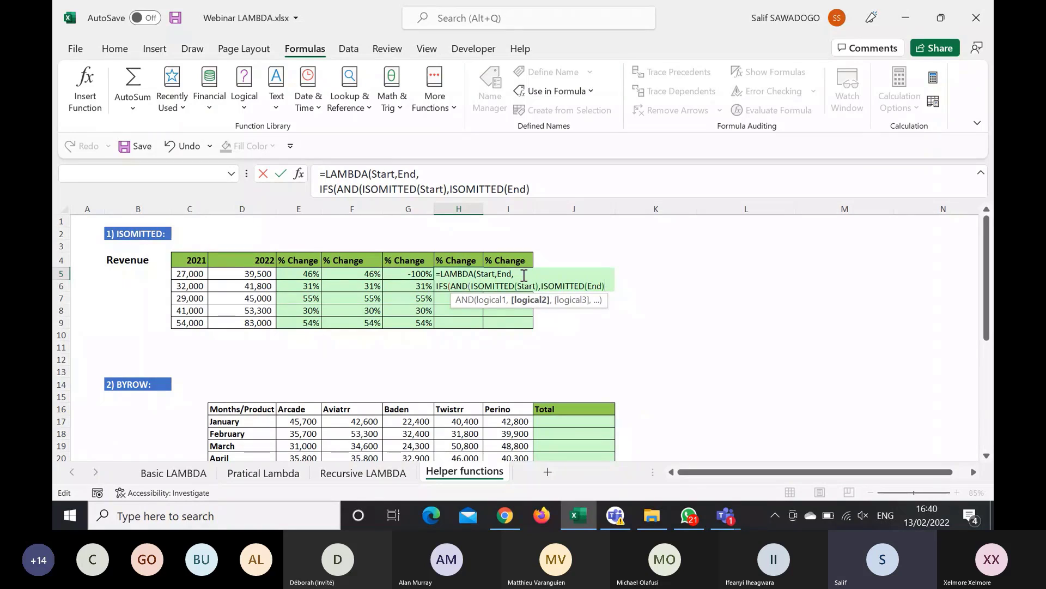
type(")")
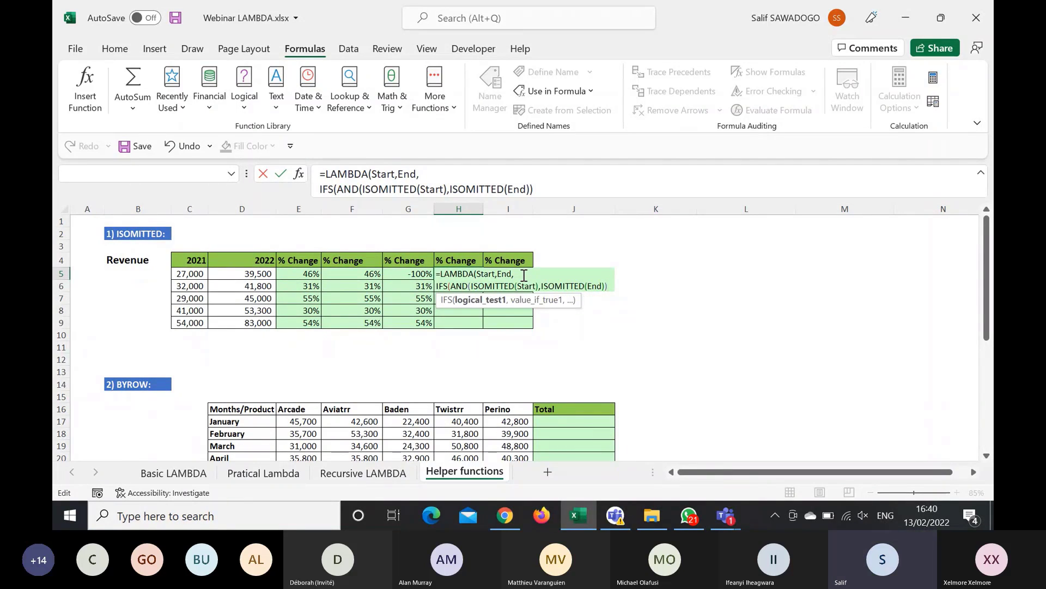
Step: Give the first IFS test in the H5 formula the result "Please enter Start and End"
type(",\"P")
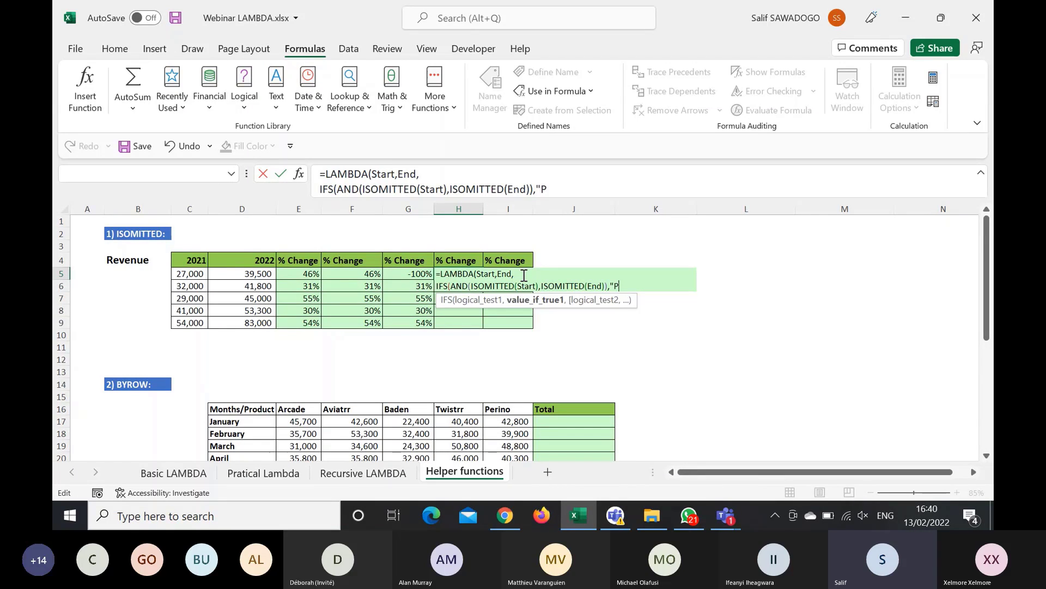
type("lease enter")
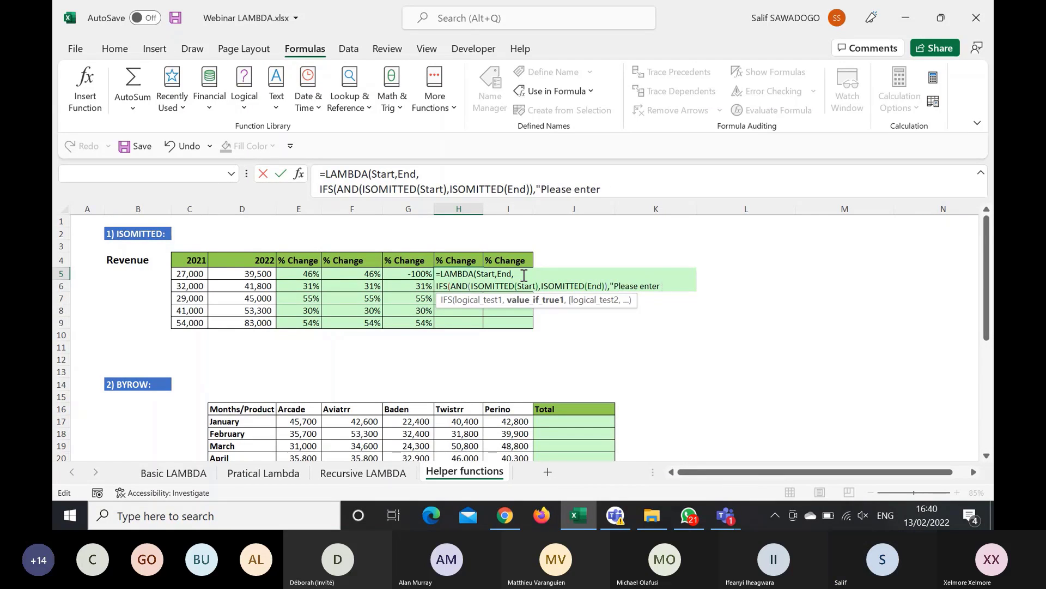
type(" Start")
type(" and E")
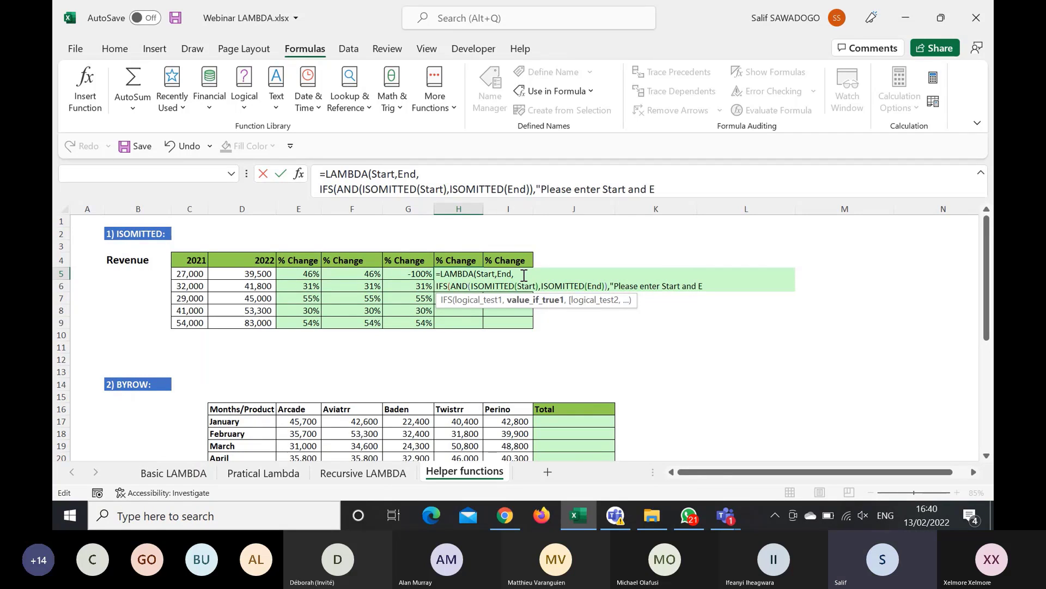
type("nd\",iso")
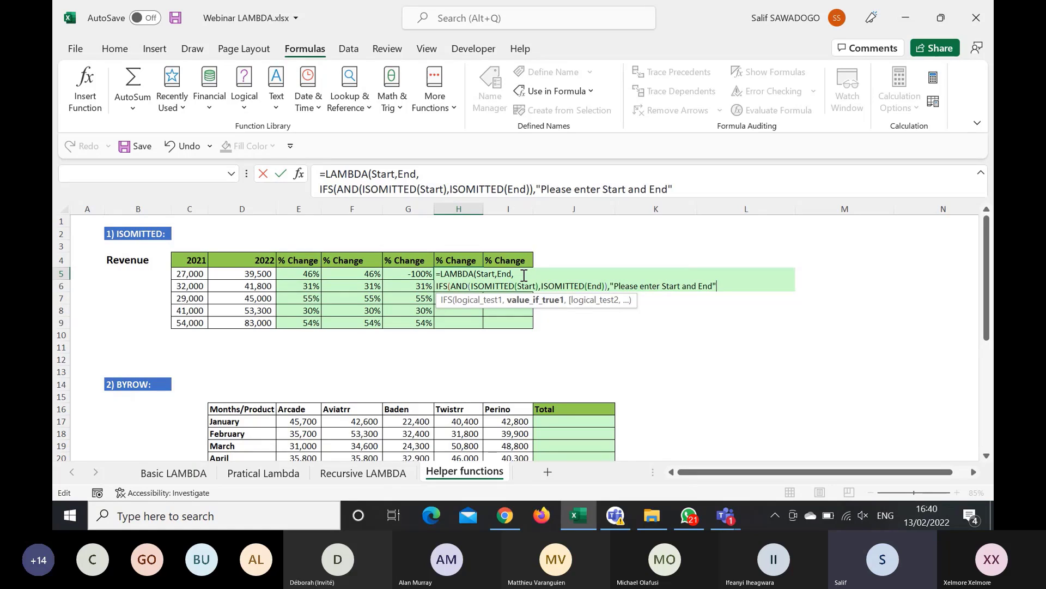
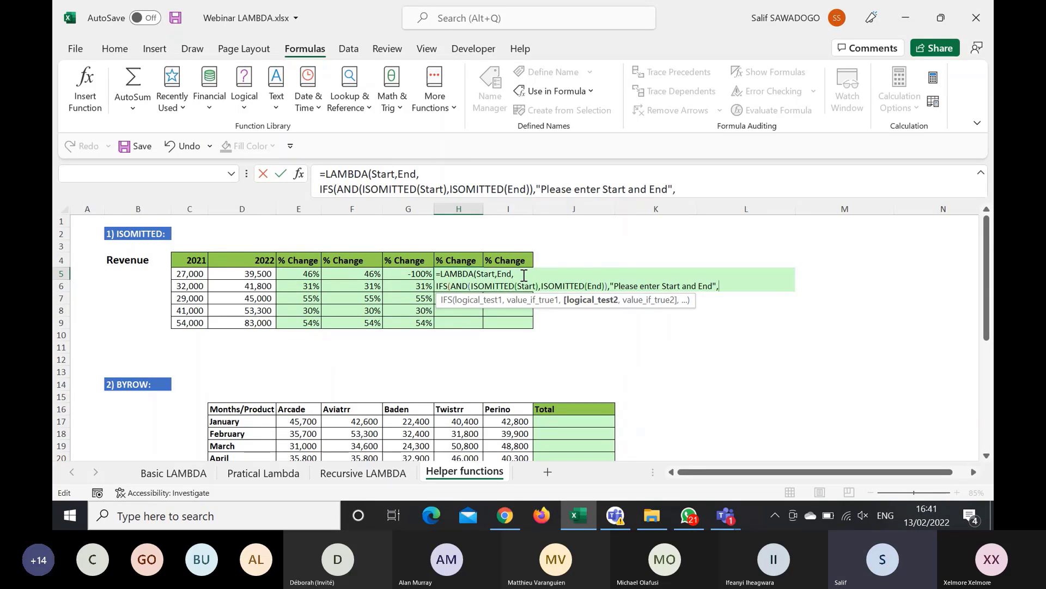
Step: Add ISOMITTED(Start) as the second IFS test in the H5 formula, returning "Please enter Start"
type("is")
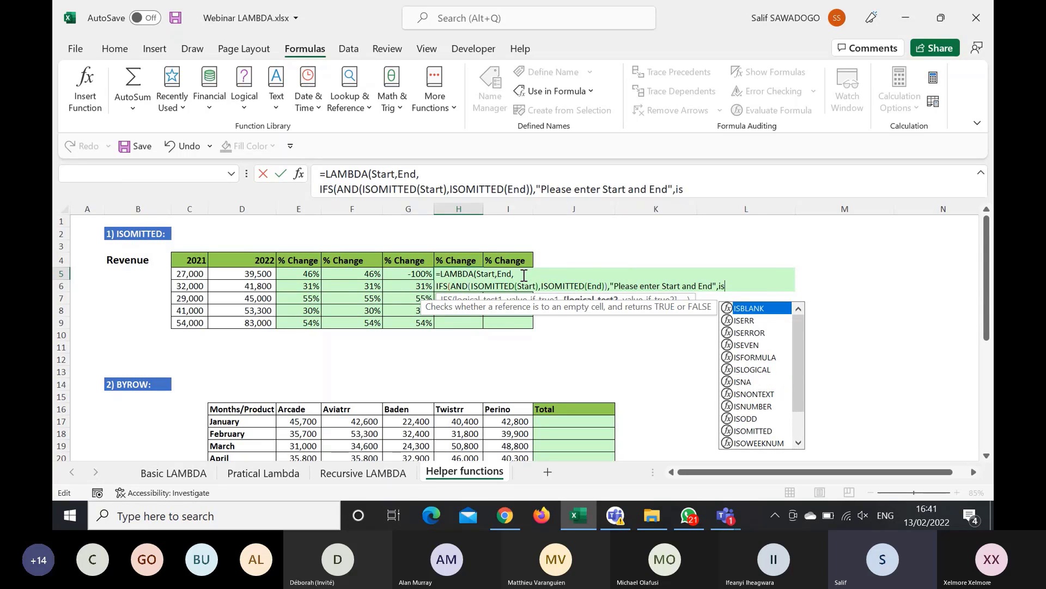
type("o")
key("Down")
key("Tab")
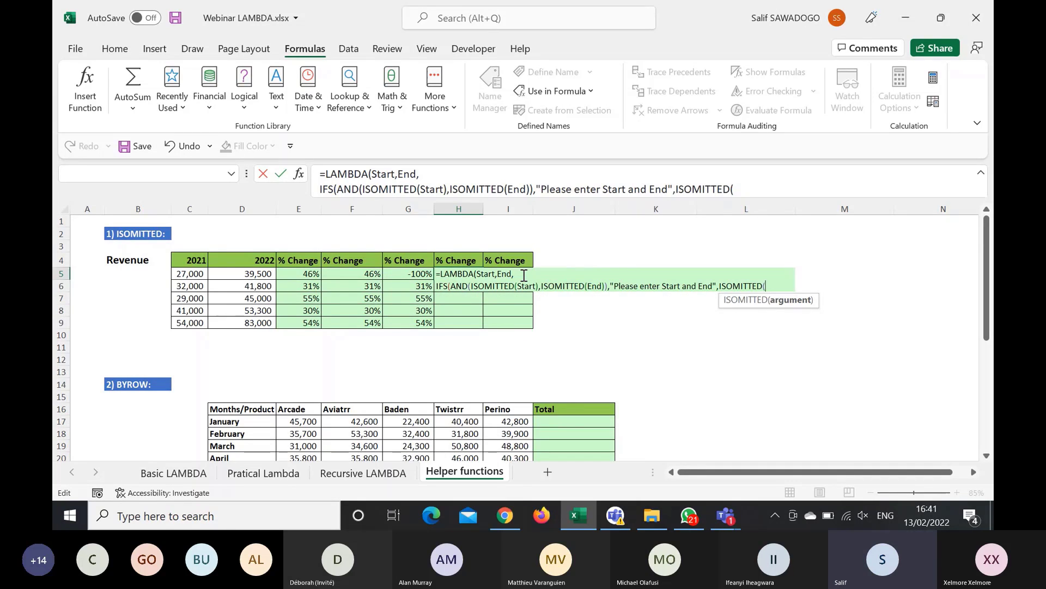
type("st")
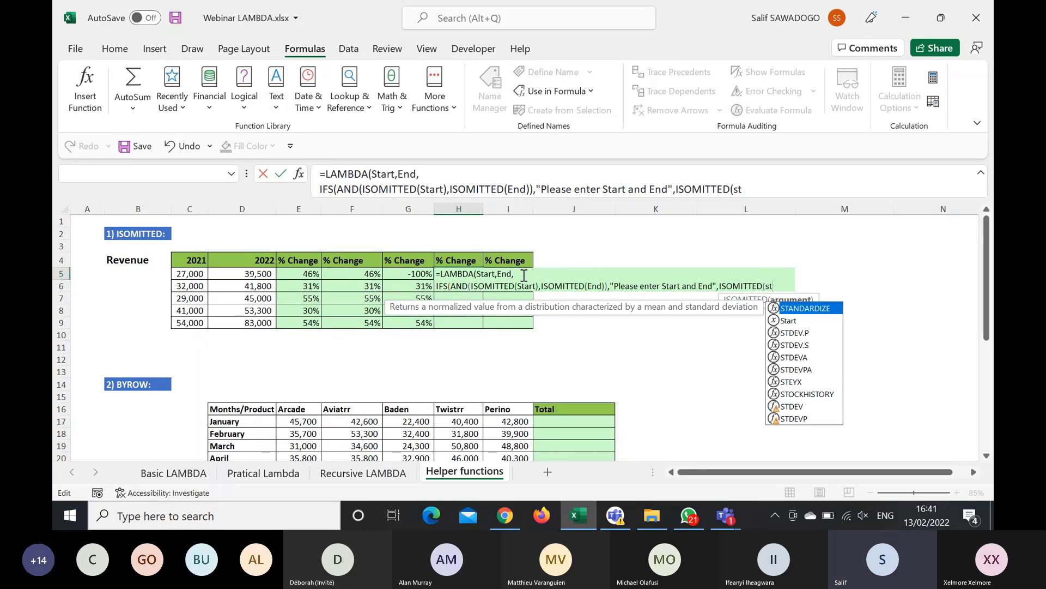
key("Down")
key("Tab")
type(")")
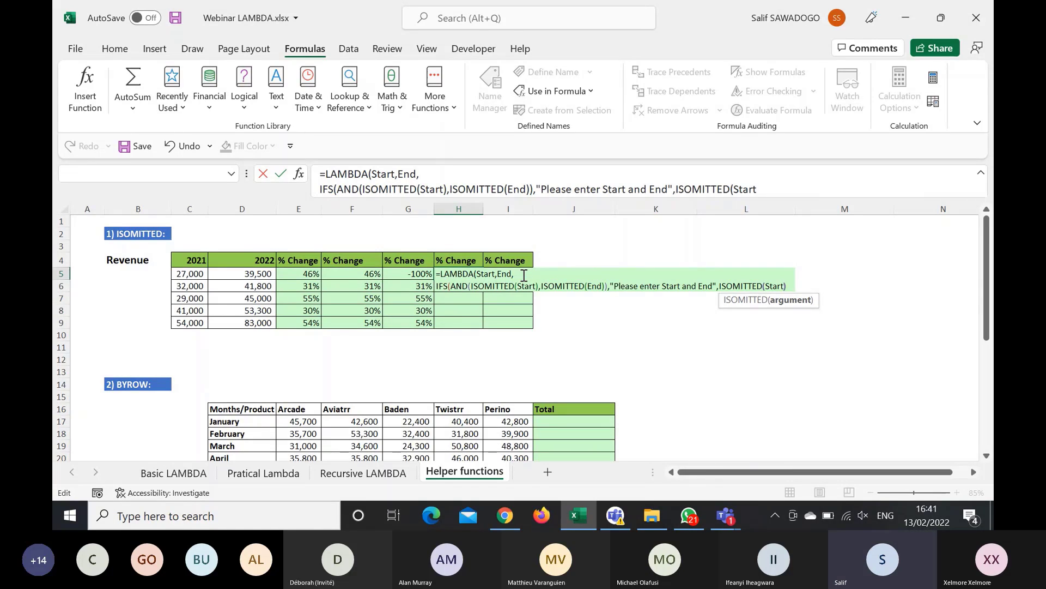
type(",\"")
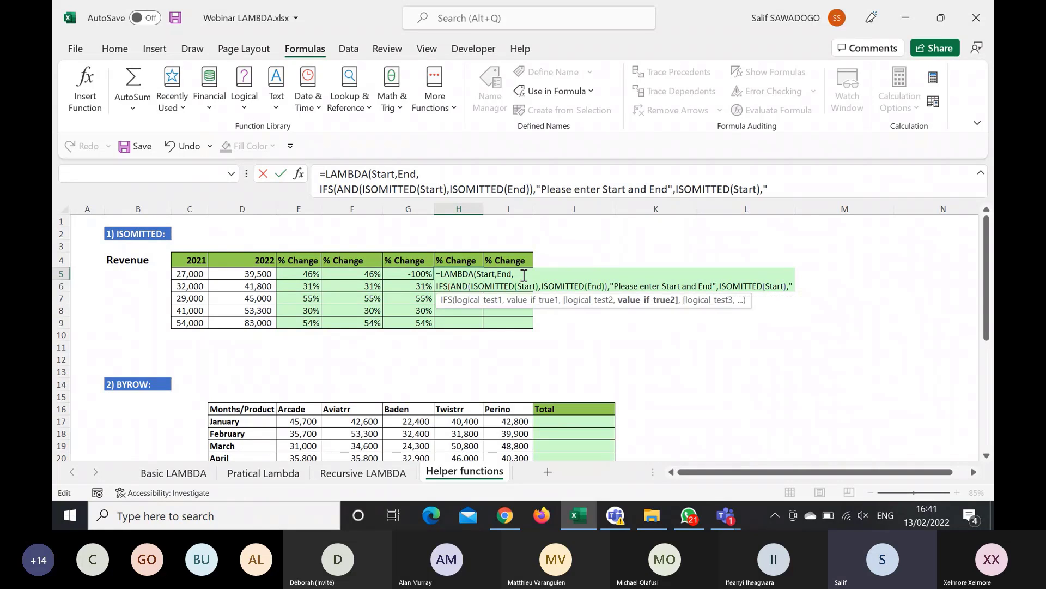
type("Please")
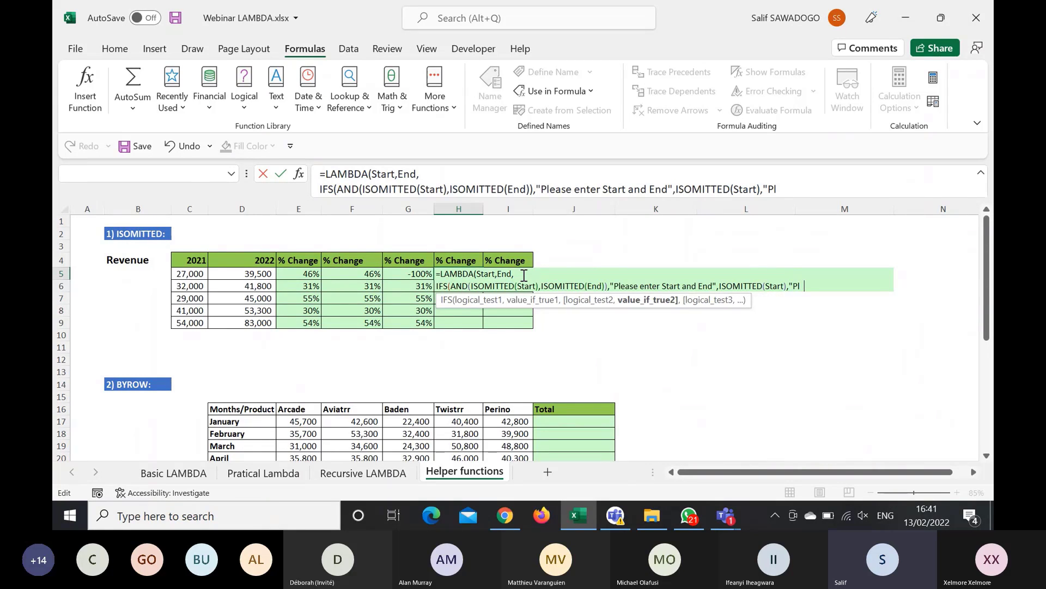
type(" en ter Start\"")
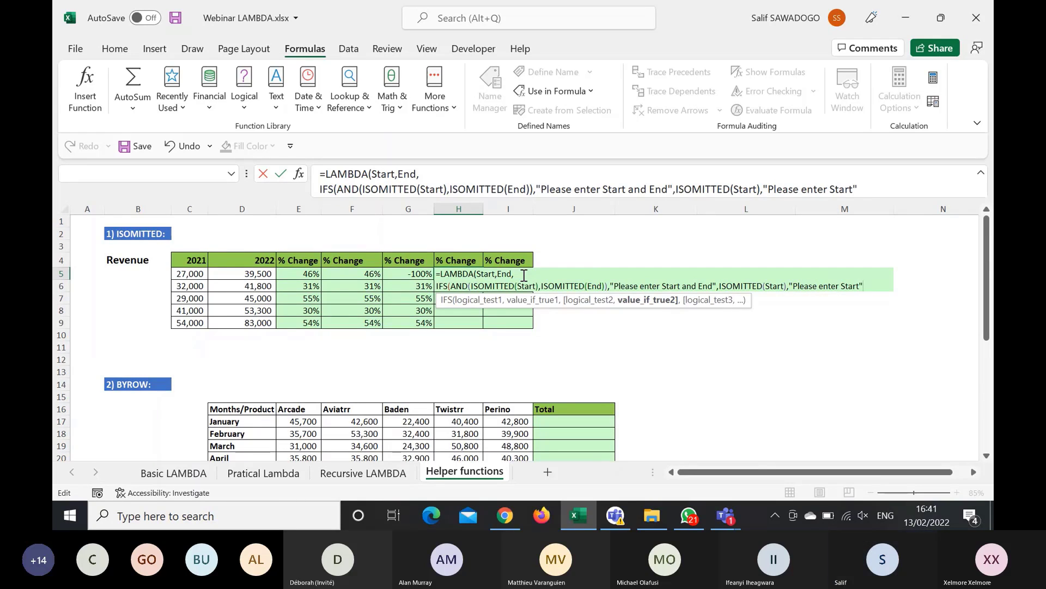
Step: Add ISOMITTED(End) as the third IFS test in the H5 formula, returning "Please enter End"
type(",is")
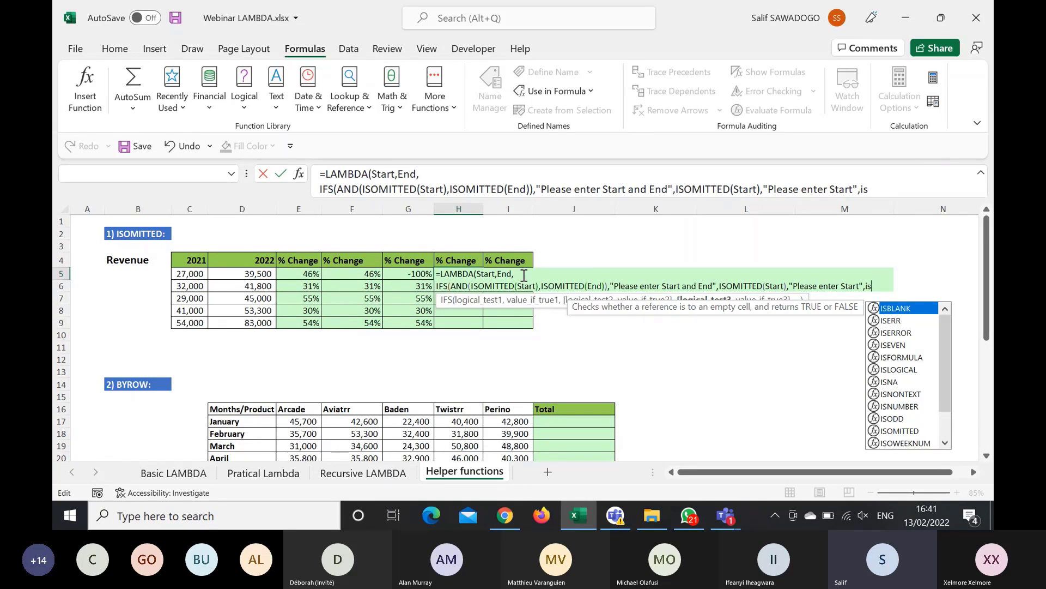
type("o")
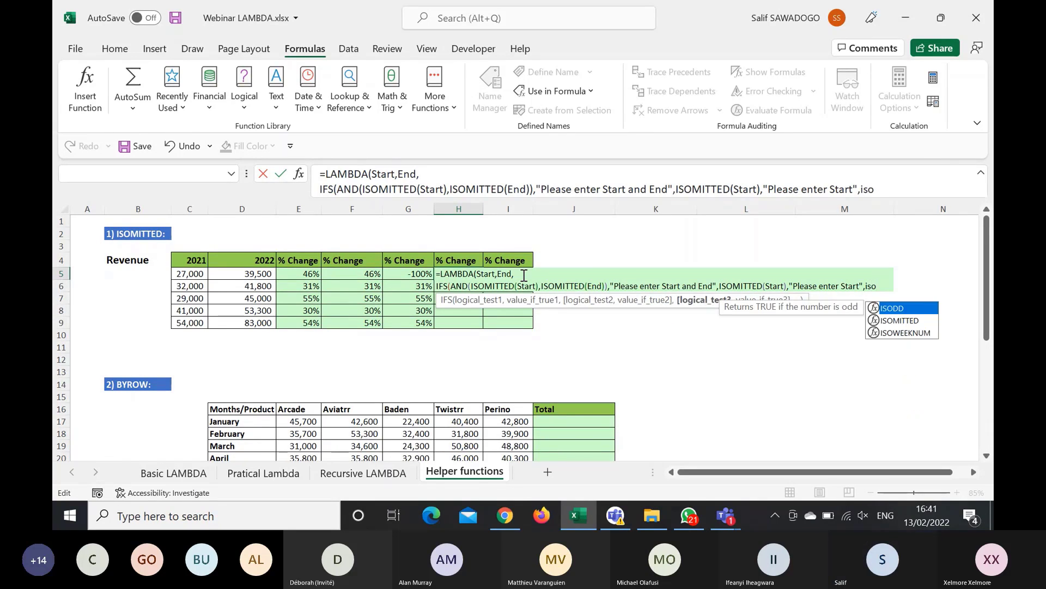
key("Down")
key("Tab")
type("En")
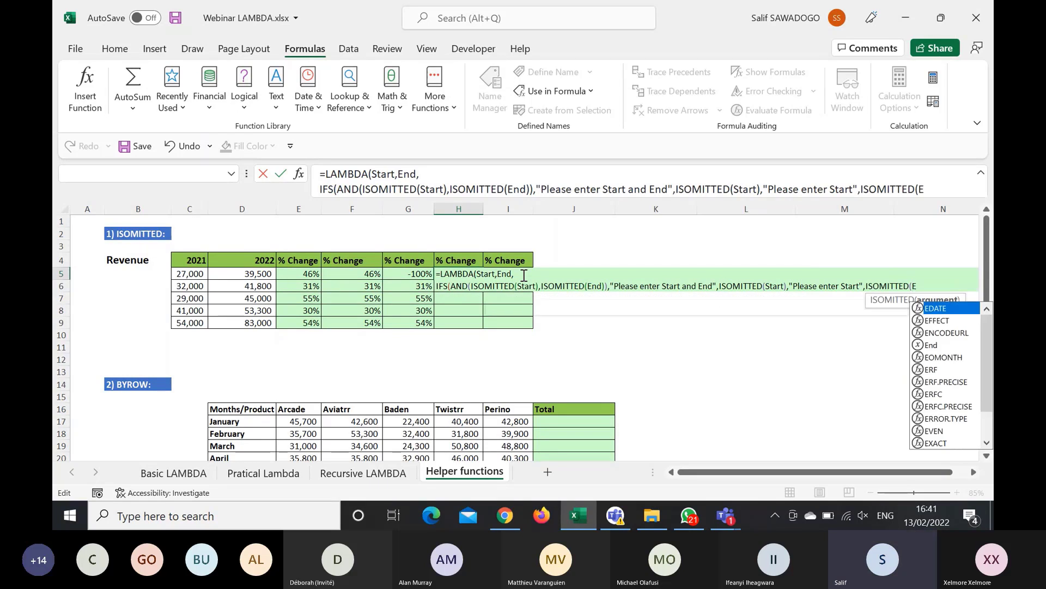
type("d),")
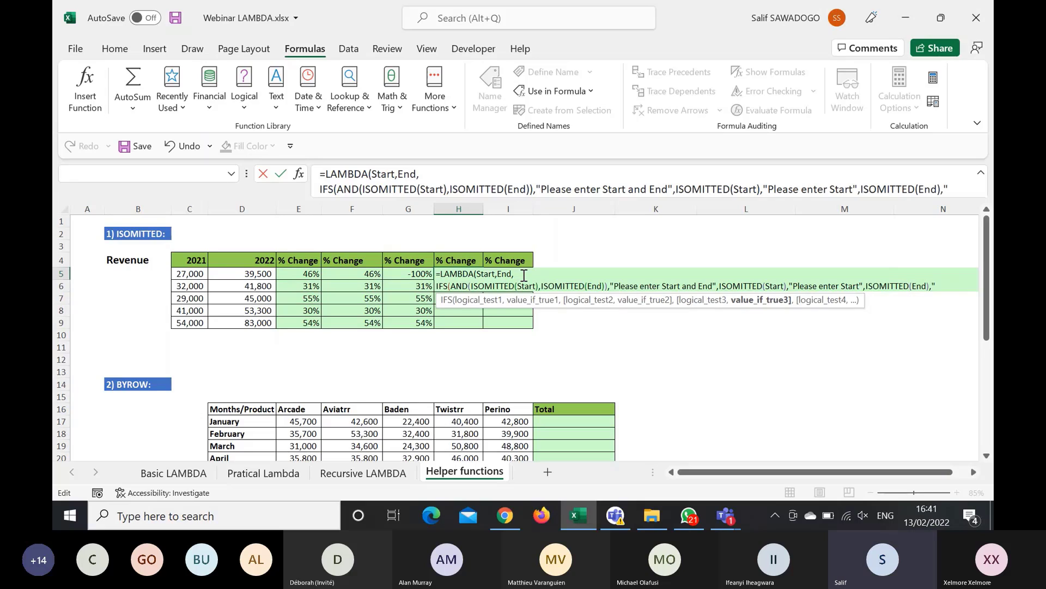
type("\"Please enter")
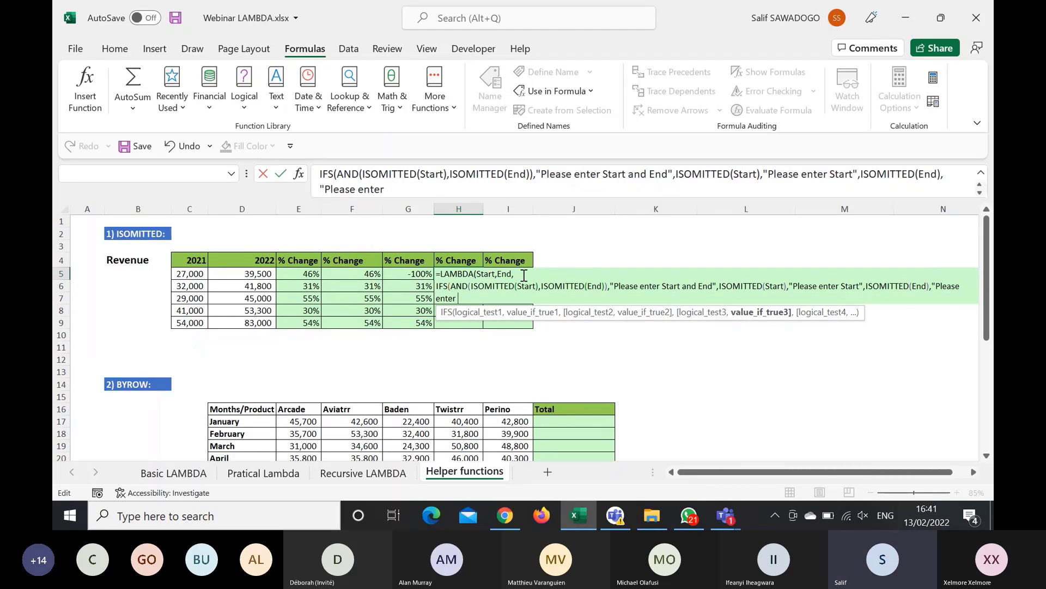
type(" End\",")
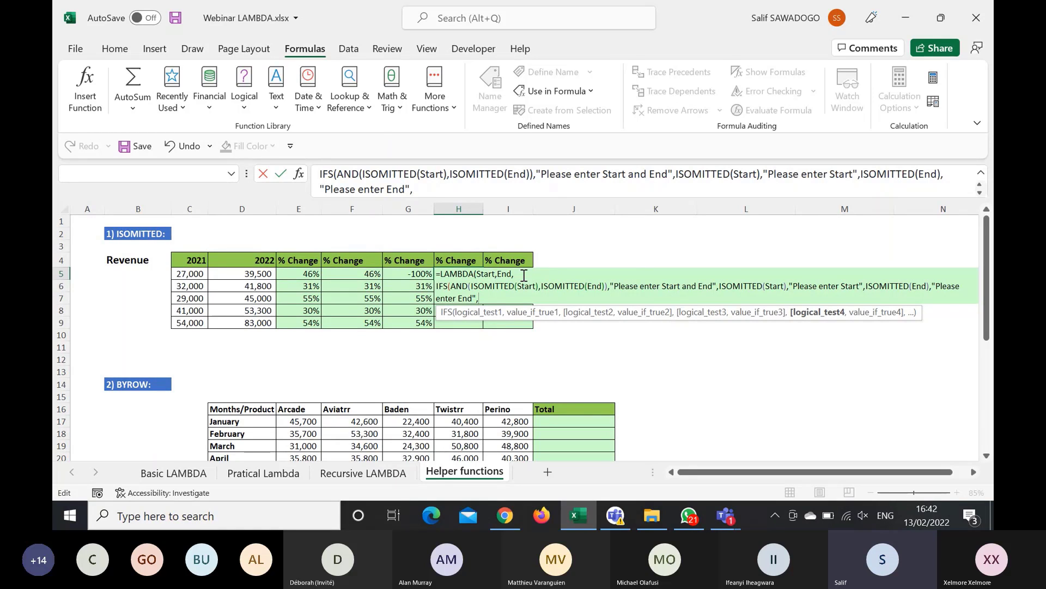
Step: Add a final TRUE test returning End/Start-1, close the IFS and LAMBDA, and commit the H5 formula
type("Tr")
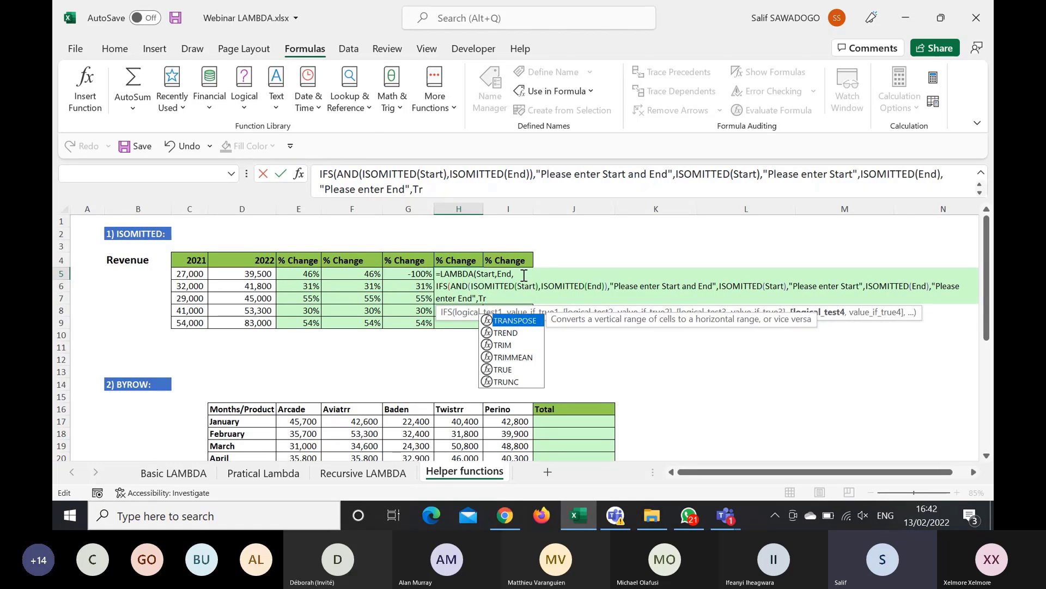
type("ue")
key("Tab")
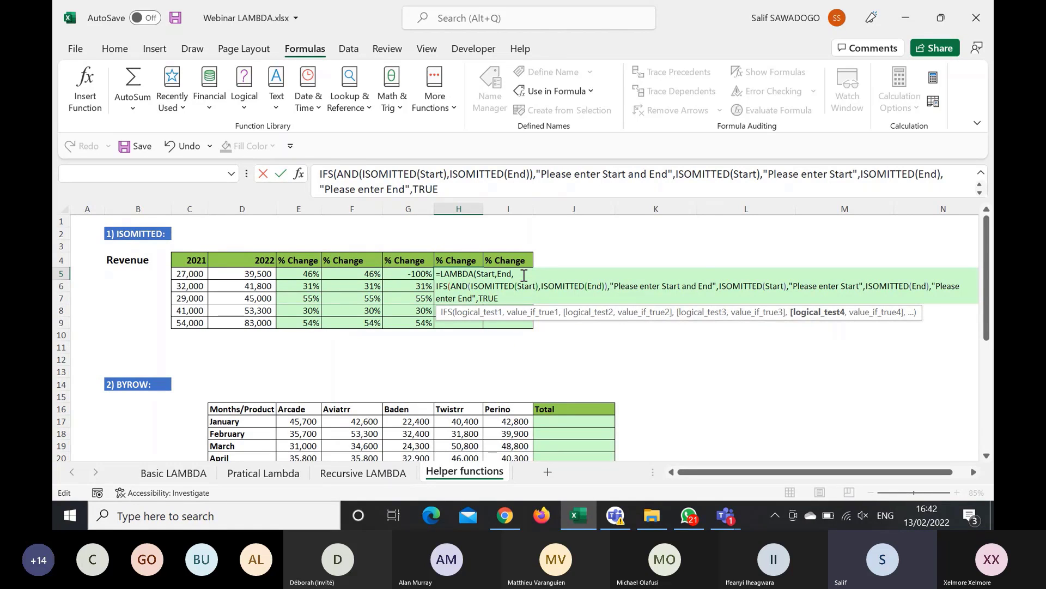
type(",")
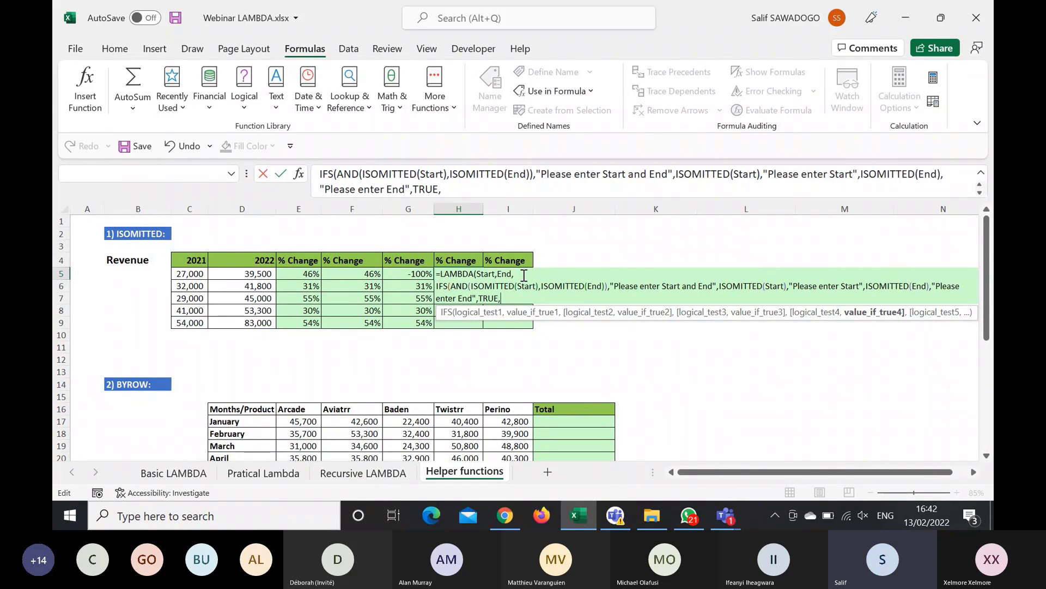
type("E")
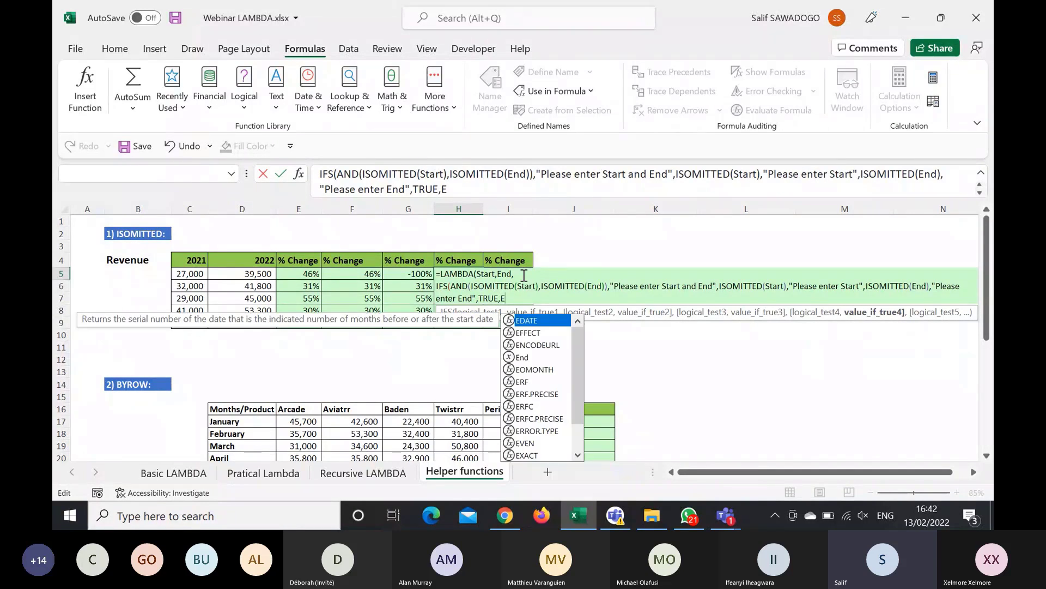
type("nd")
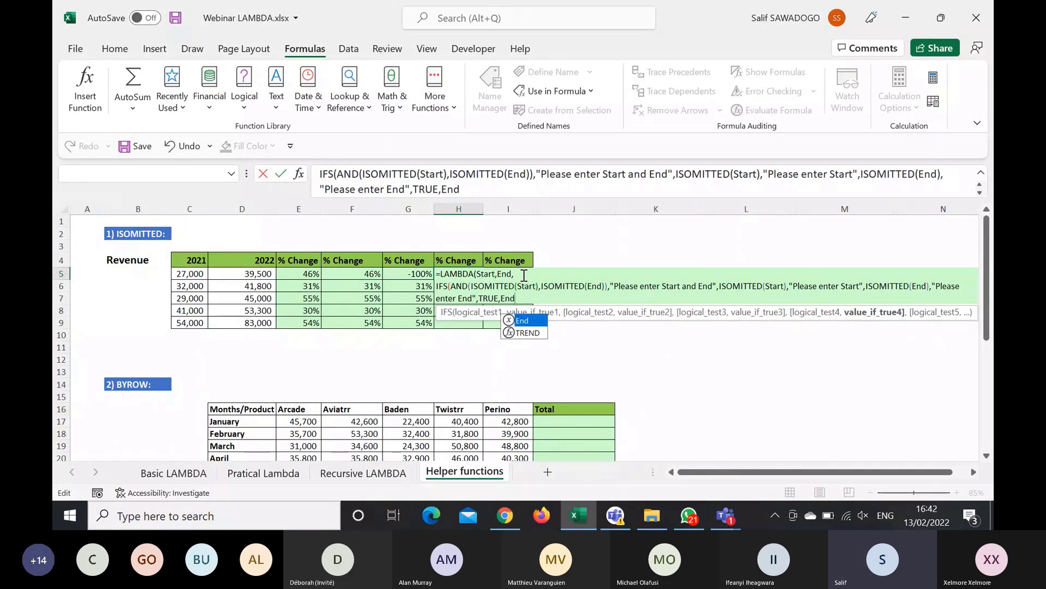
type("/Star")
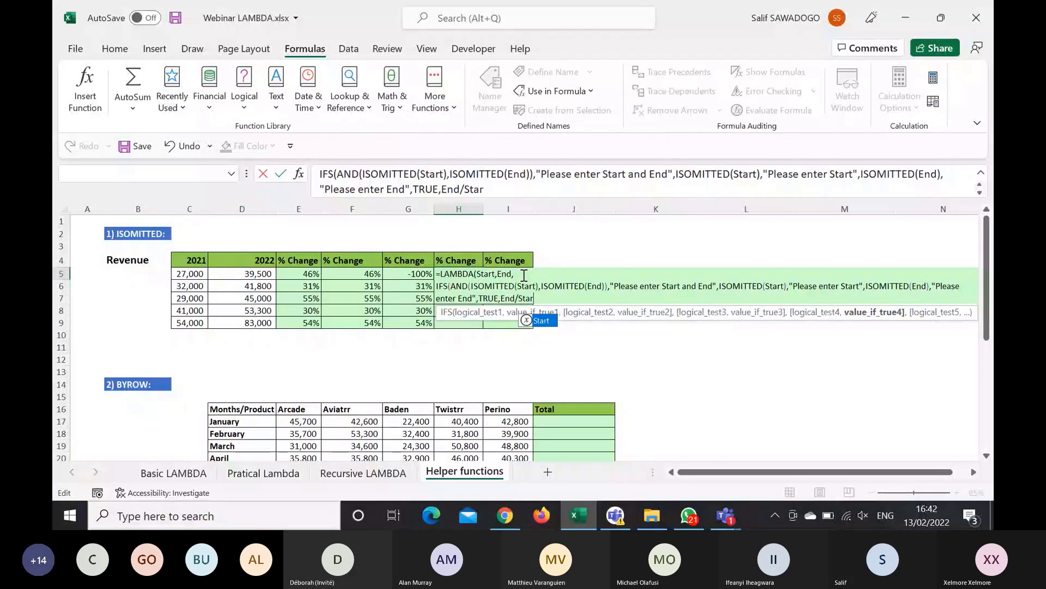
type("t-")
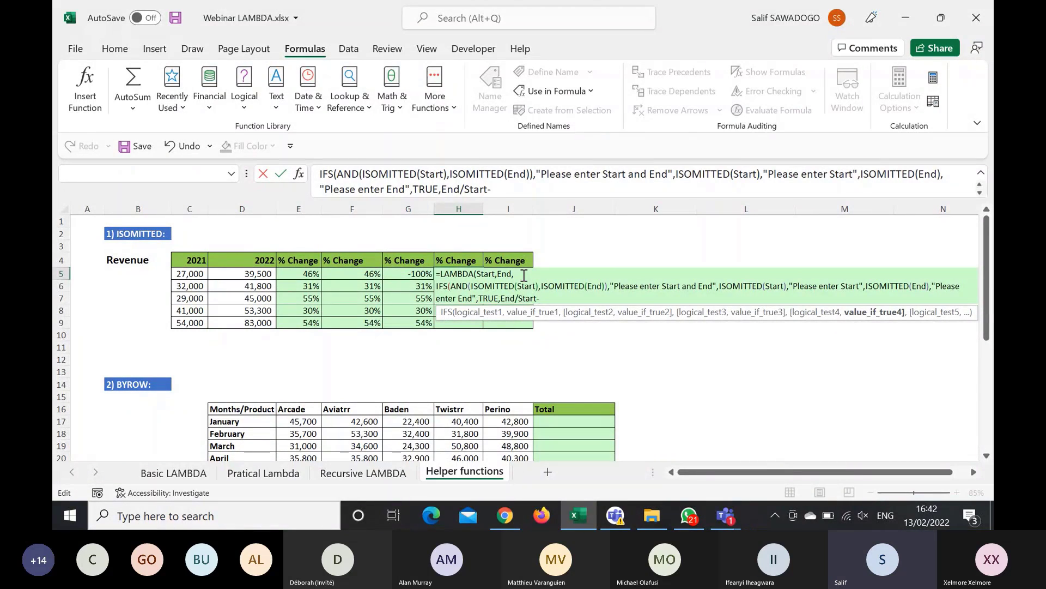
type("1")
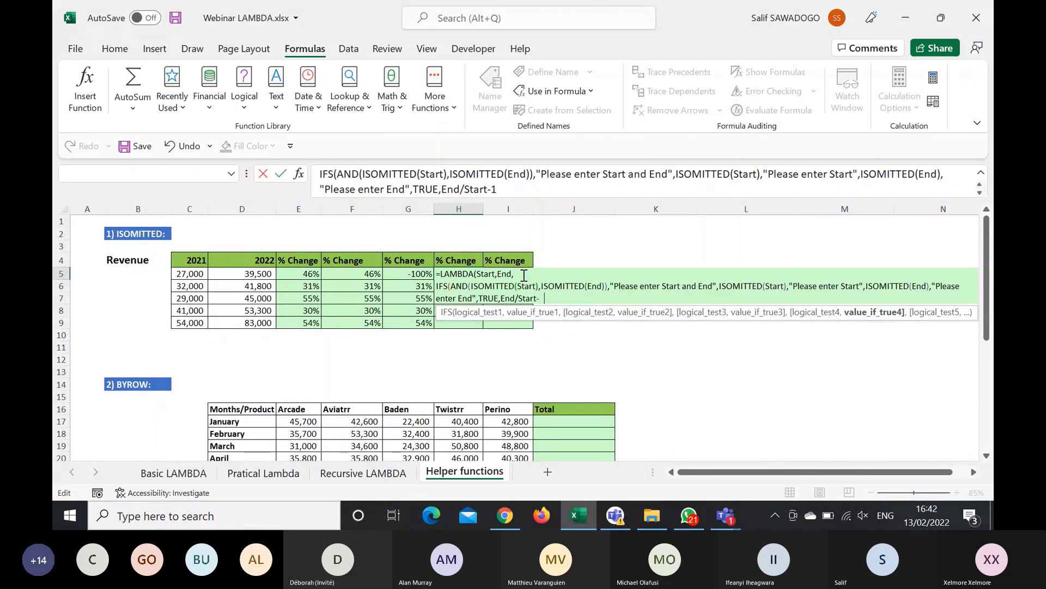
type(")")
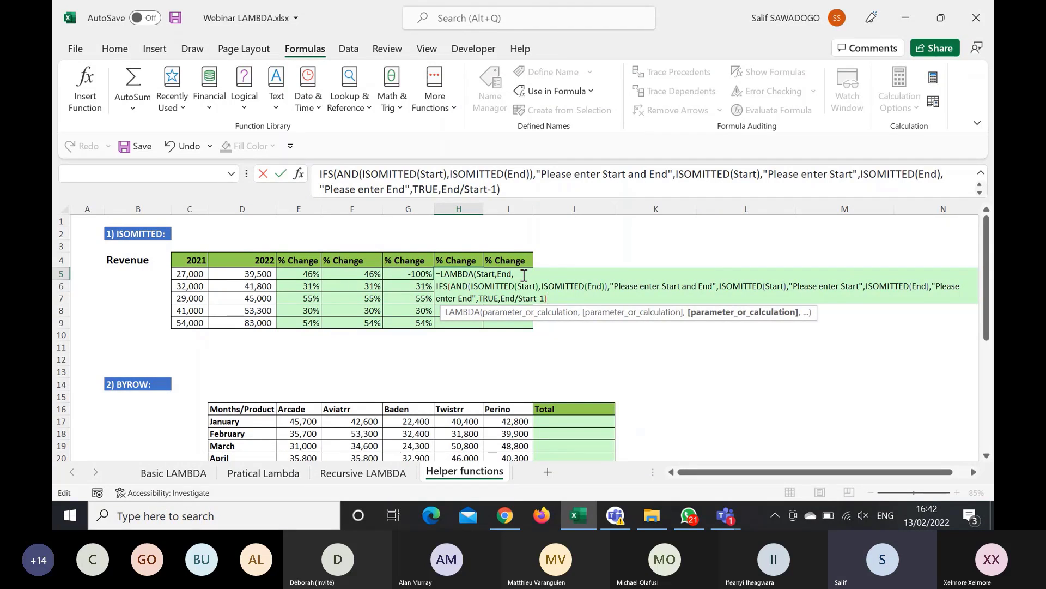
type(")")
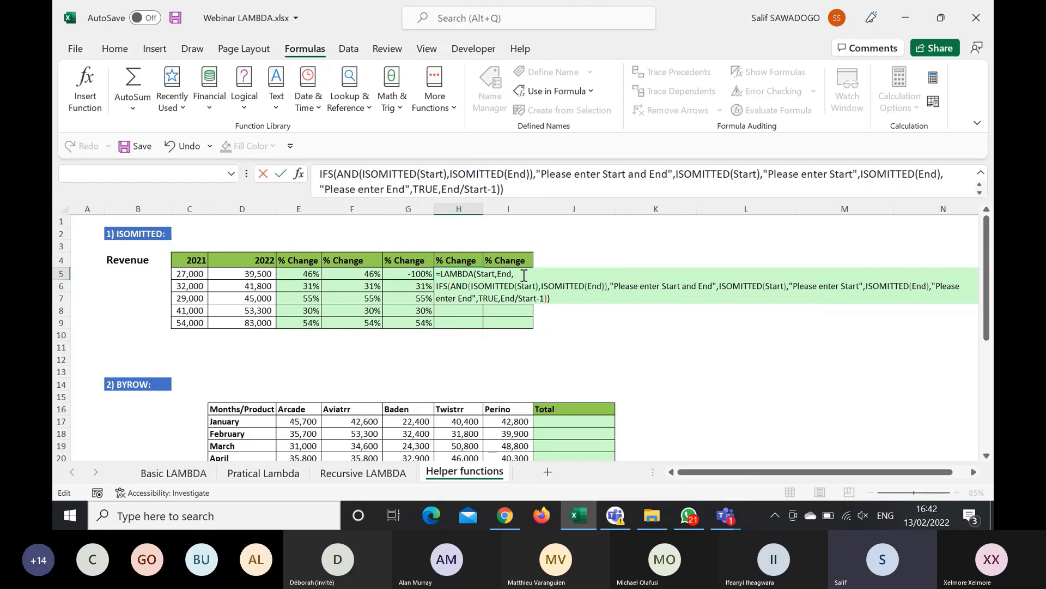
key("Return")
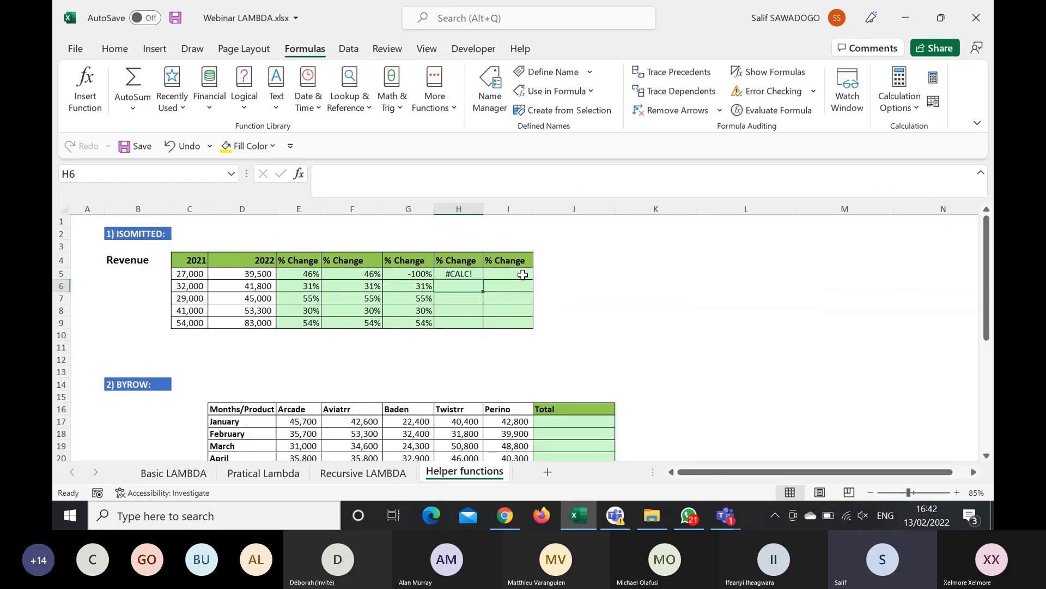
Step: Append the arguments (C5,D5) to the end of the LAMBDA in H5, commit it, and reselect H5
left_click(462, 274)
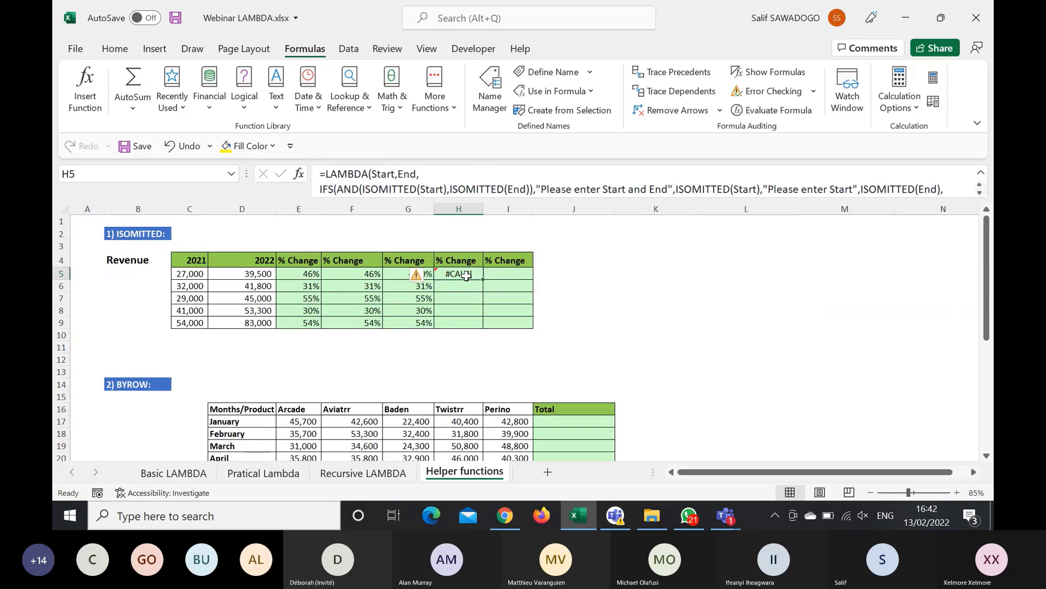
left_click(980, 193)
left_click(531, 190)
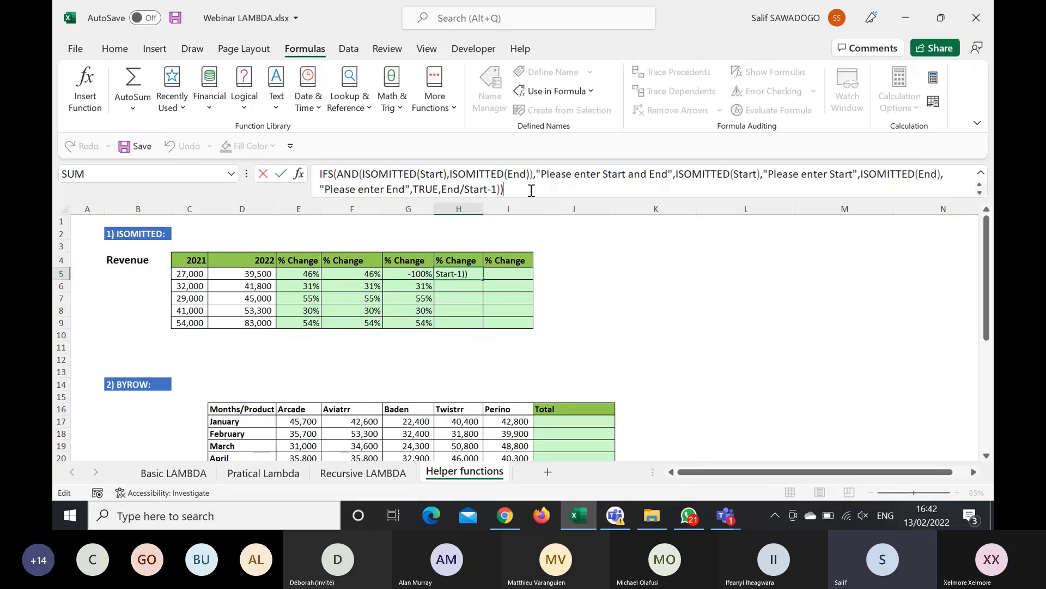
type("(")
left_click(182, 275)
type(",")
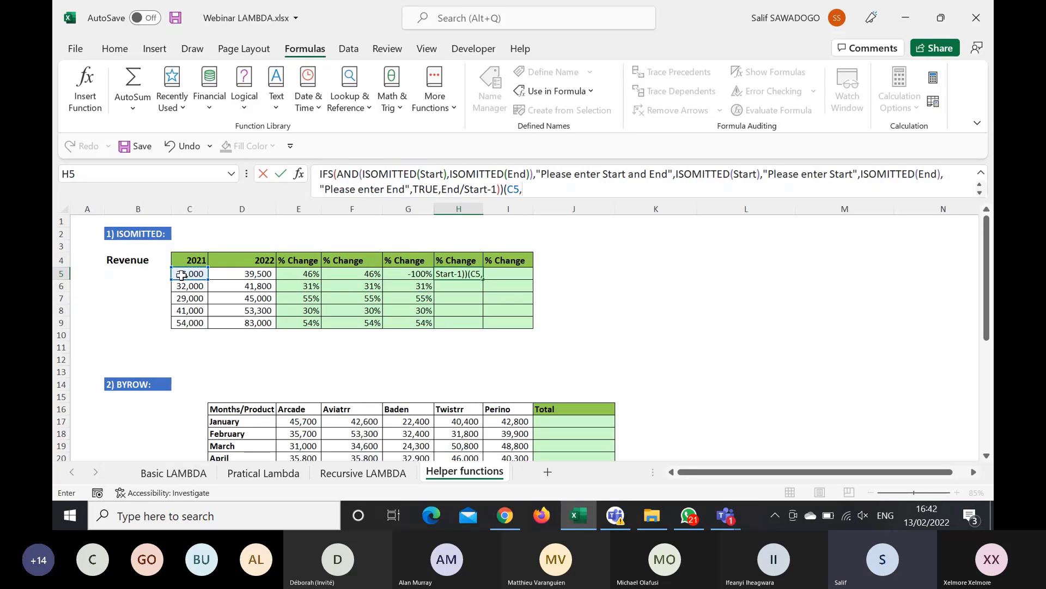
left_click(240, 274)
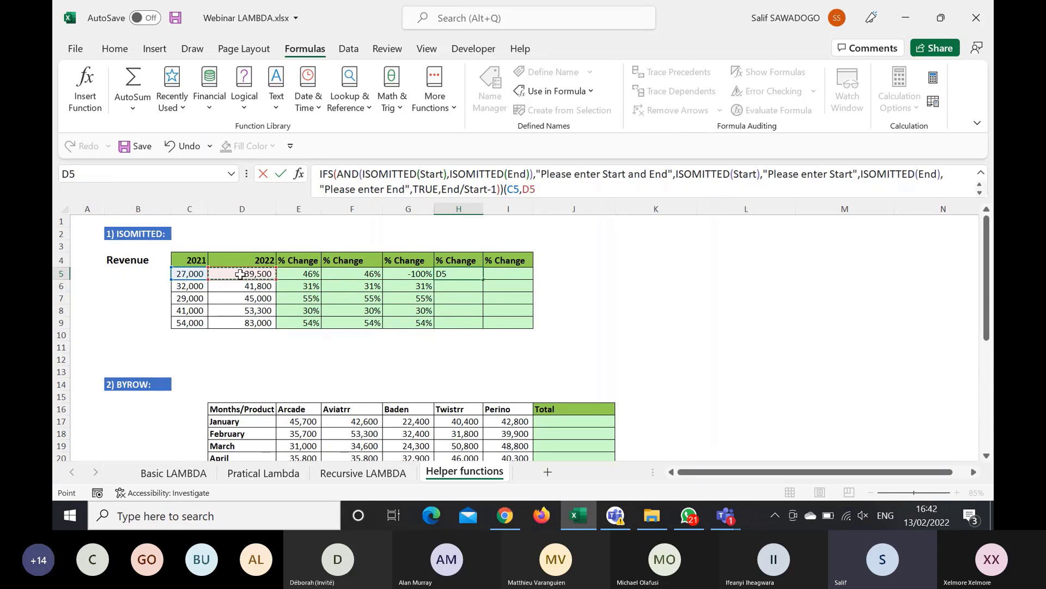
type(")")
key("Return")
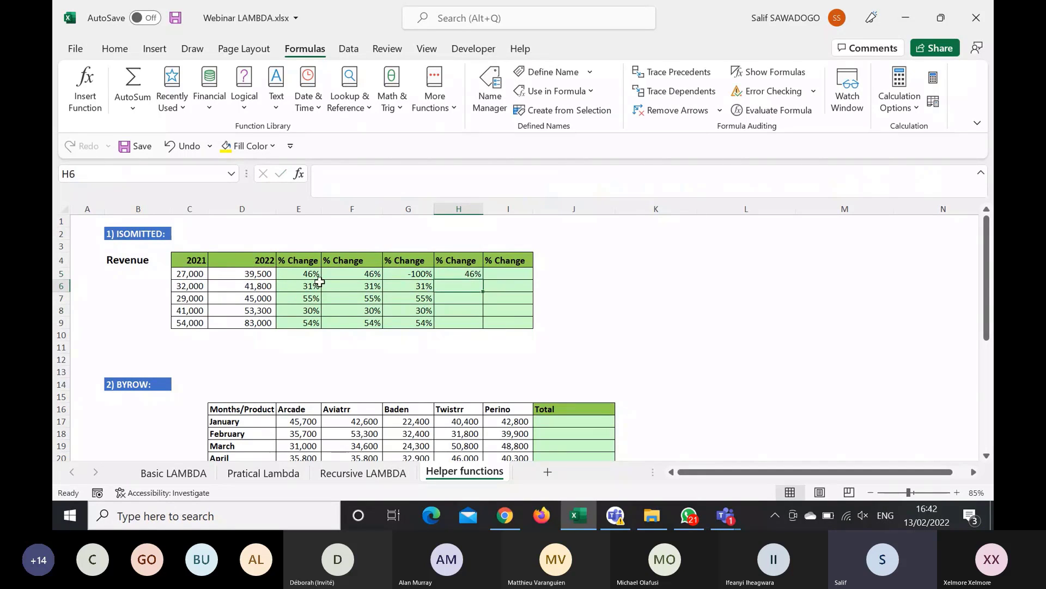
left_click(470, 270)
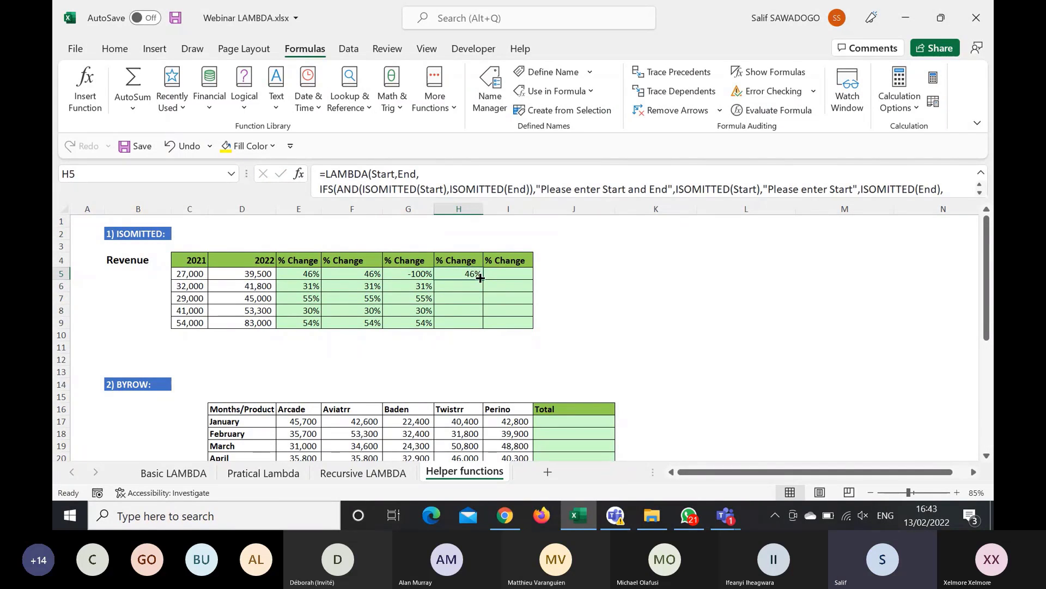
Step: Fill the H5 formula down to H9, and copy H5's LAMBDA definition without its (C5,D5) arguments
left_click_drag(480, 278, 475, 325)
left_click(515, 271)
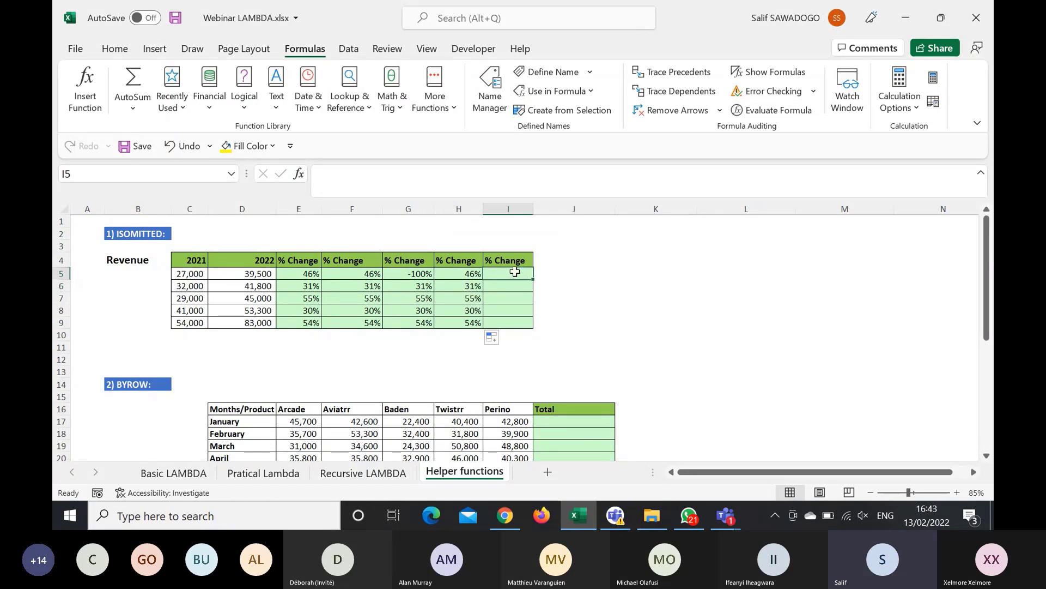
left_click(462, 270)
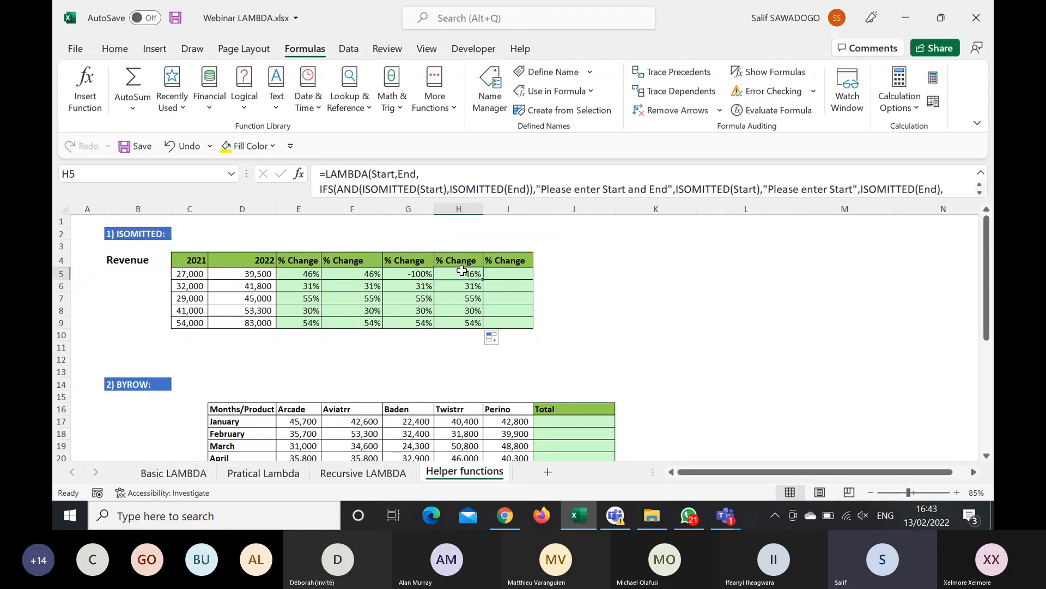
left_click(980, 192)
left_click(503, 190)
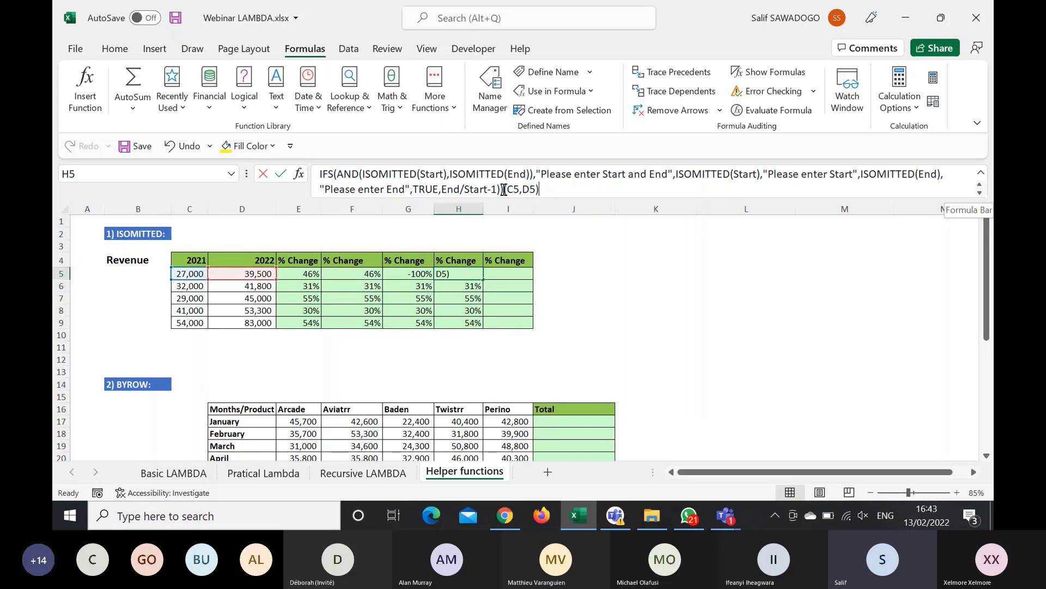
left_click_drag(504, 189, 319, 169)
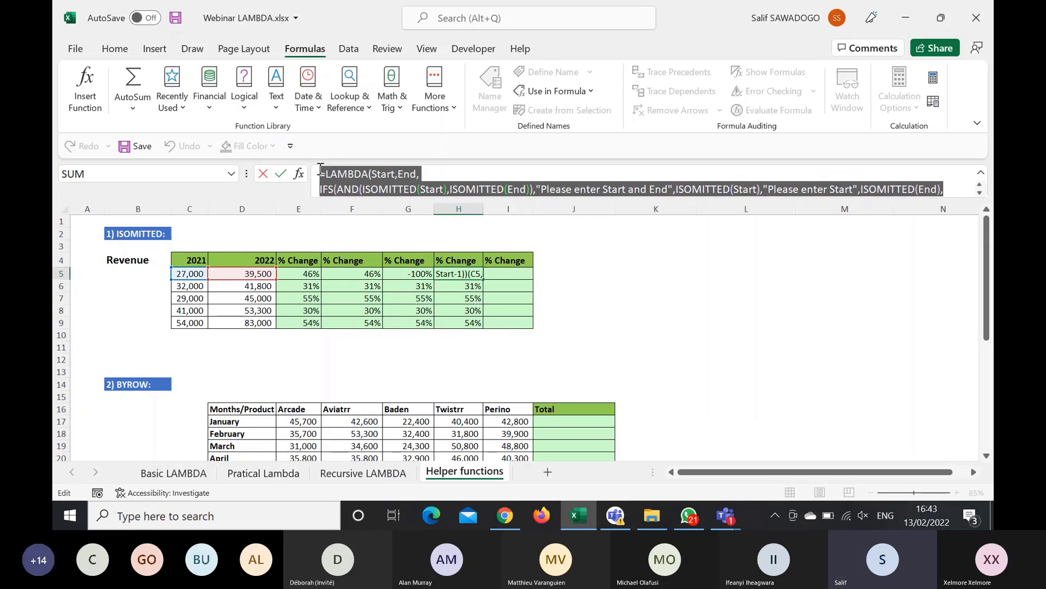
key("Escape")
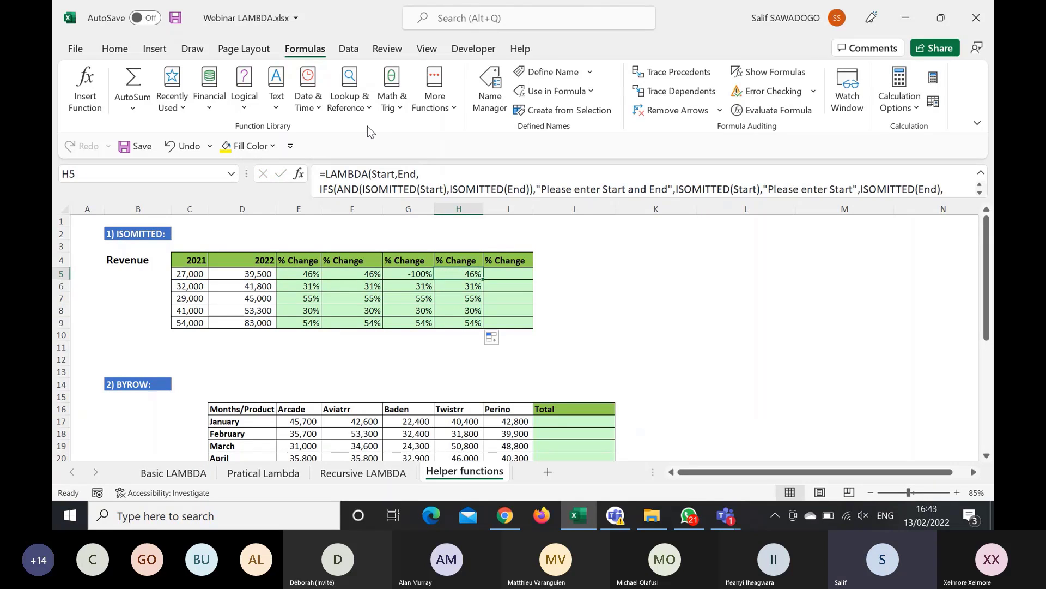
Step: Create a new workbook-scoped defined name called PercentChangeWithNote
left_click(485, 98)
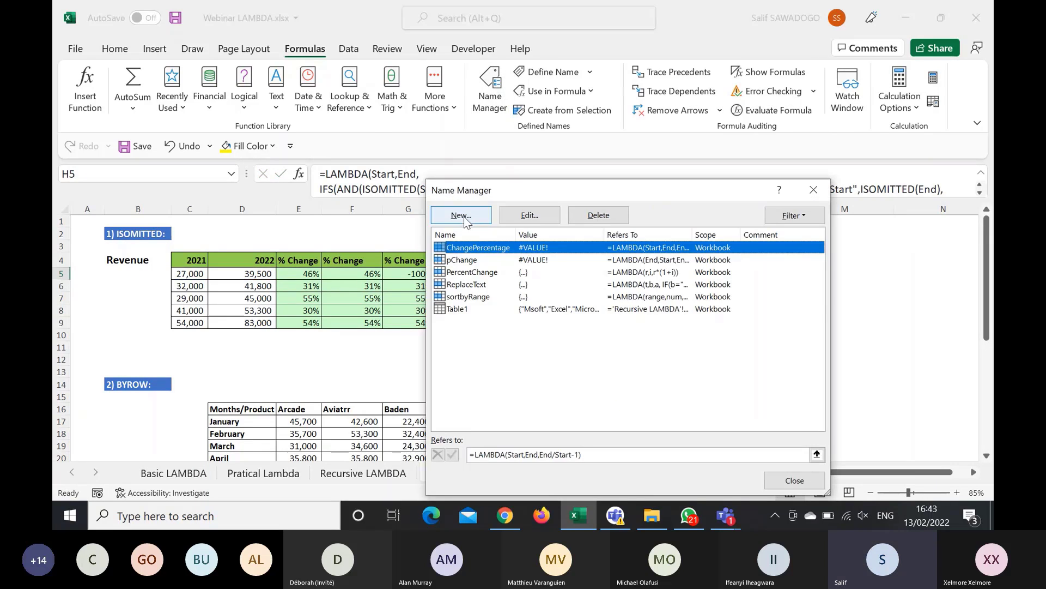
left_click(469, 213)
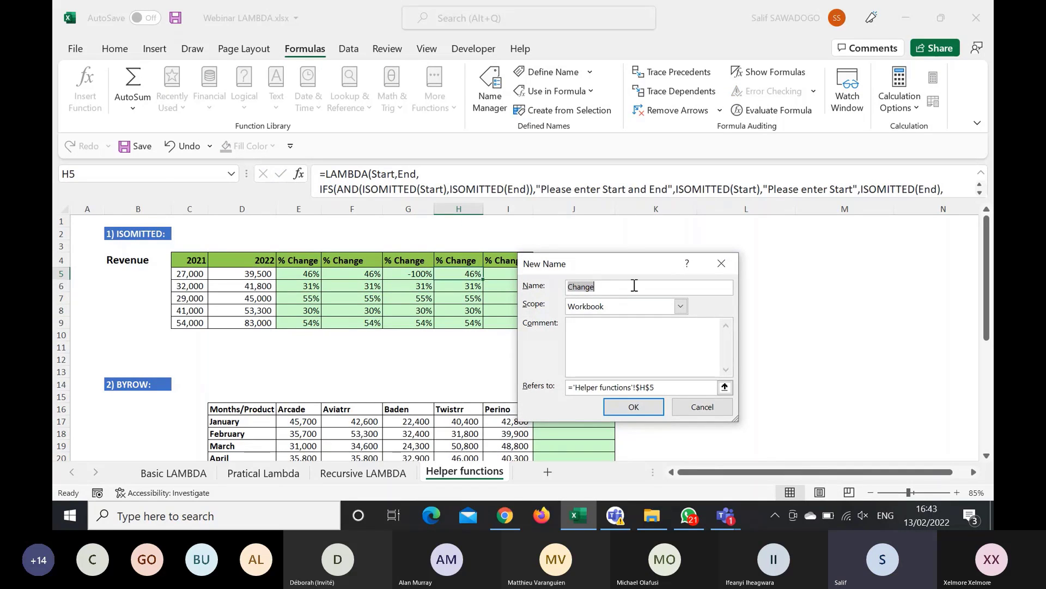
left_click(634, 285)
type("Wit")
key("BackSpace")
key("BackSpace")
key("BackSpace")
key("BackSpace")
key("BackSpace")
key("BackSpace")
key("BackSpace")
key("BackSpace")
key("BackSpace")
type("PercentChangeWit")
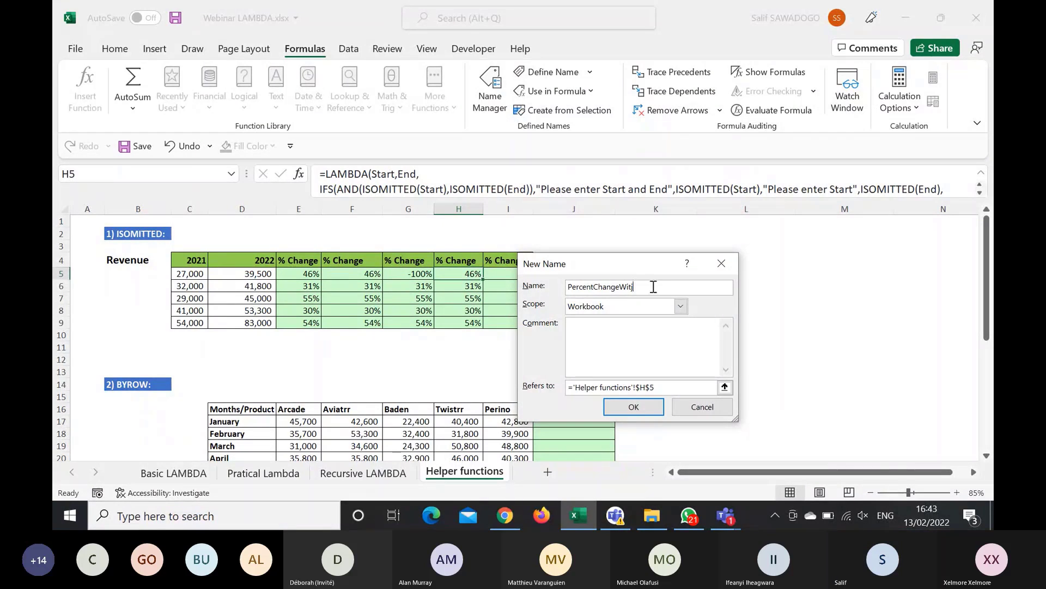
type("hNote")
Step: Replace the new name's reference with the copied LAMBDA definition, save the name and close the Name Manager
left_click_drag(674, 383, 557, 380)
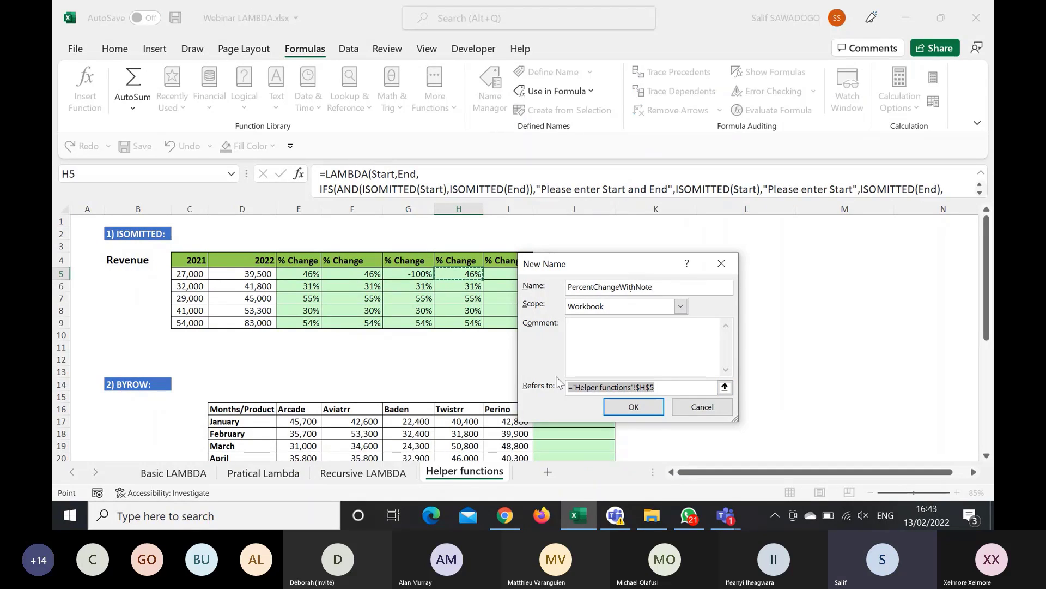
key("ctrl+v")
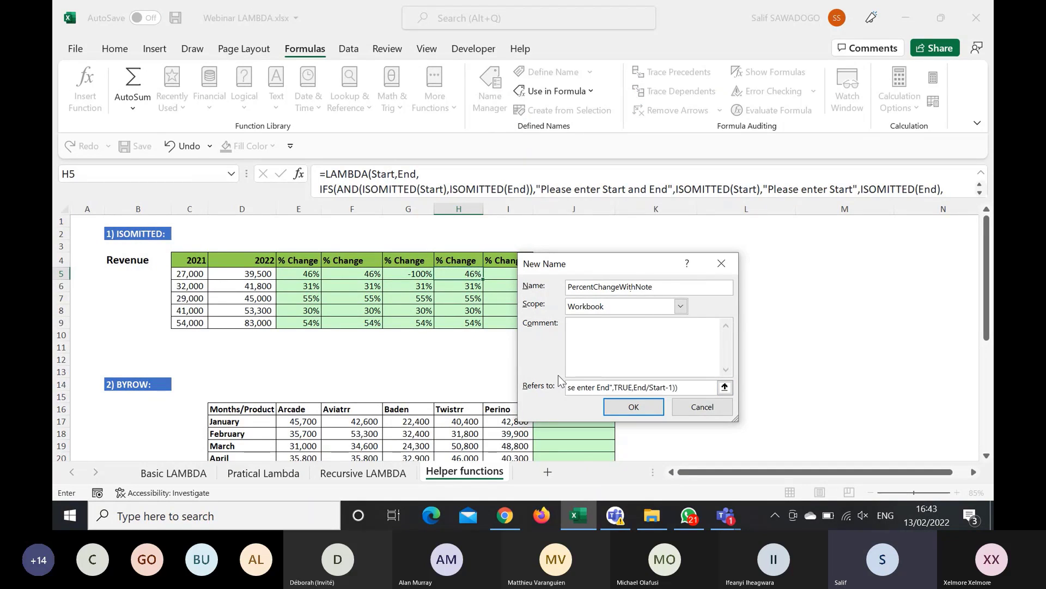
left_click(608, 345)
left_click(633, 411)
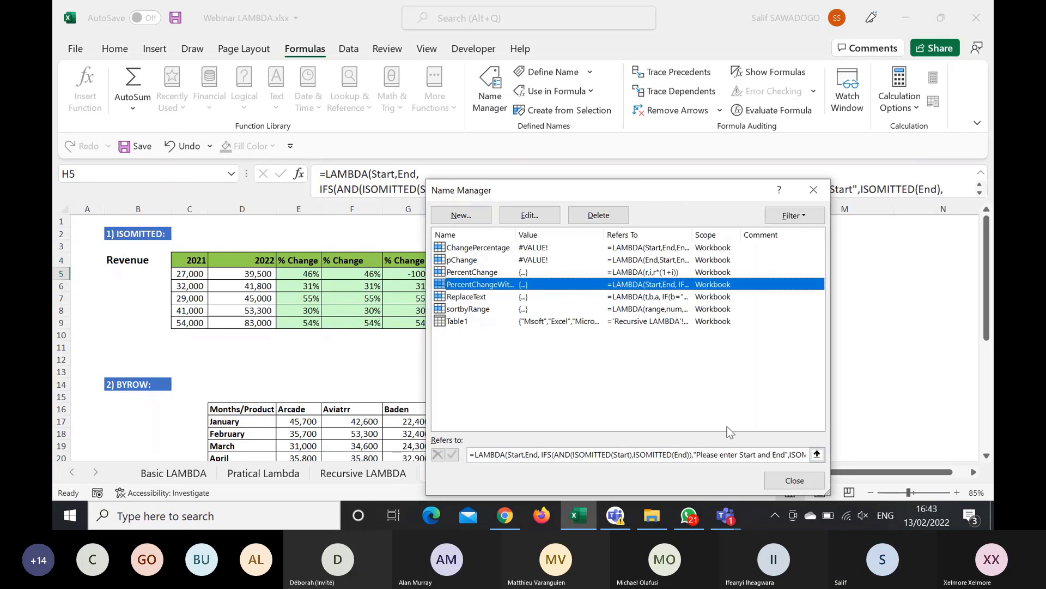
left_click(794, 480)
Step: Enter =PercentChangeWithNote(C5,) in I5 to test the function with the End argument omitted
left_click(506, 274)
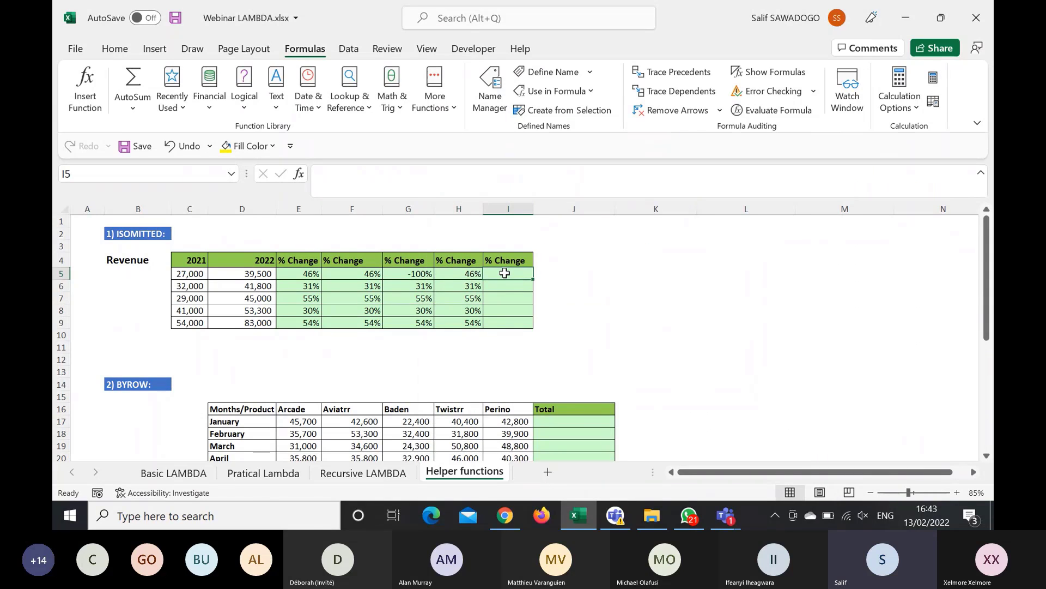
type("=")
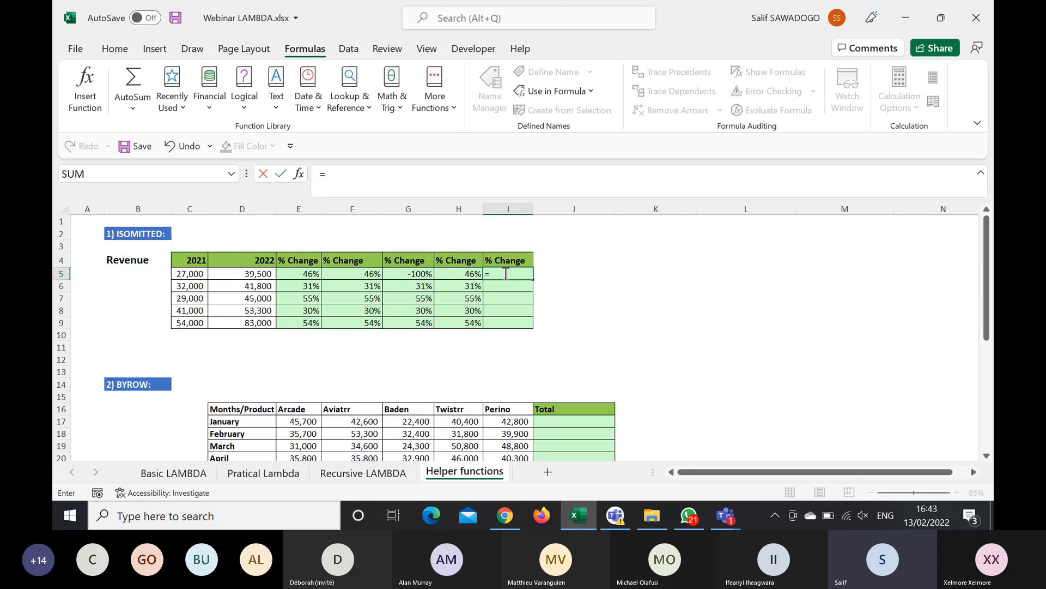
type("per")
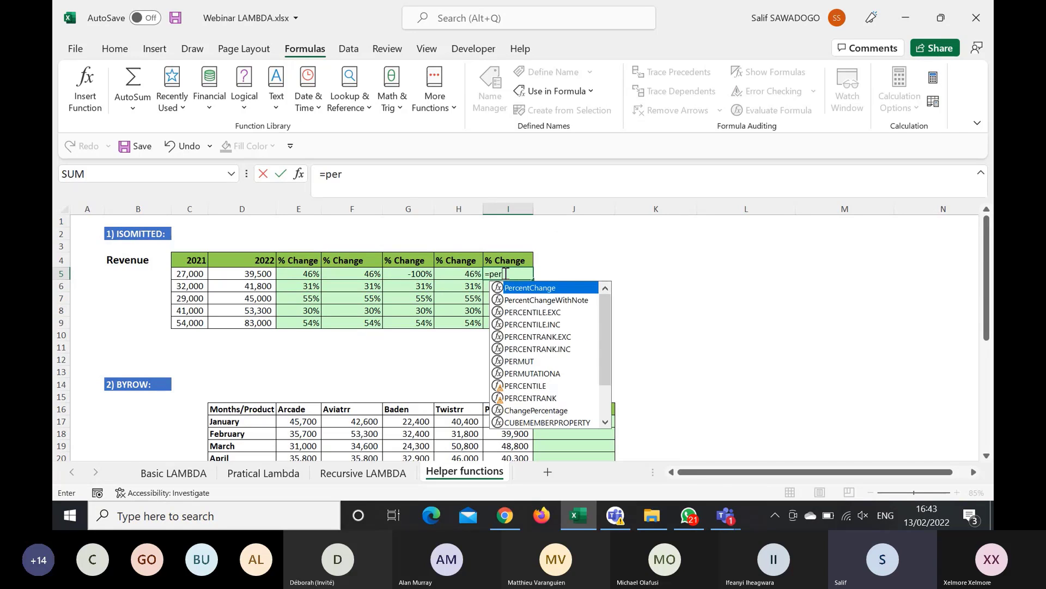
key("Down")
key("Tab")
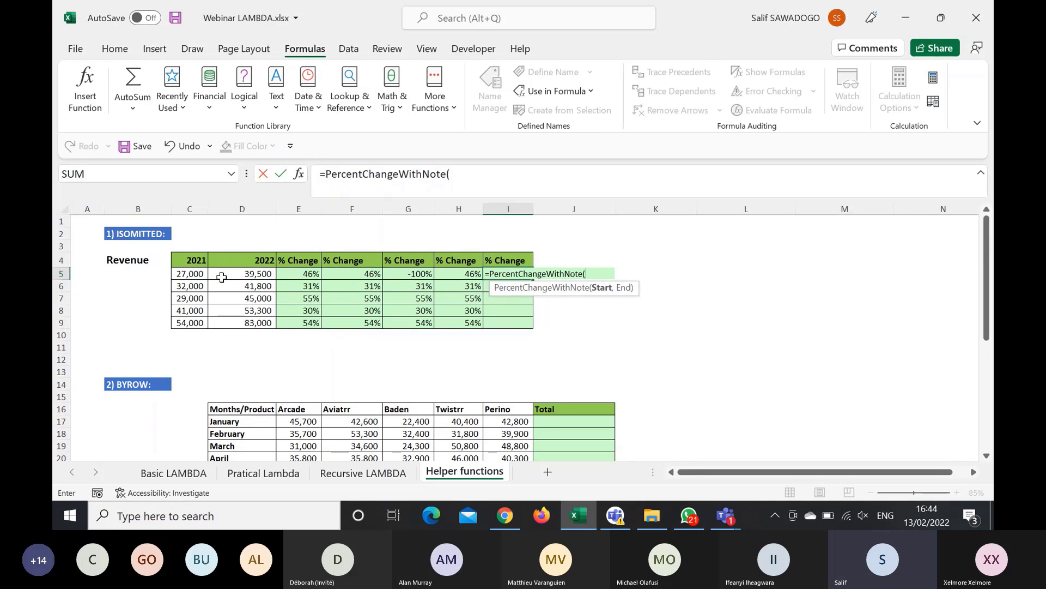
left_click(192, 273)
type(",")
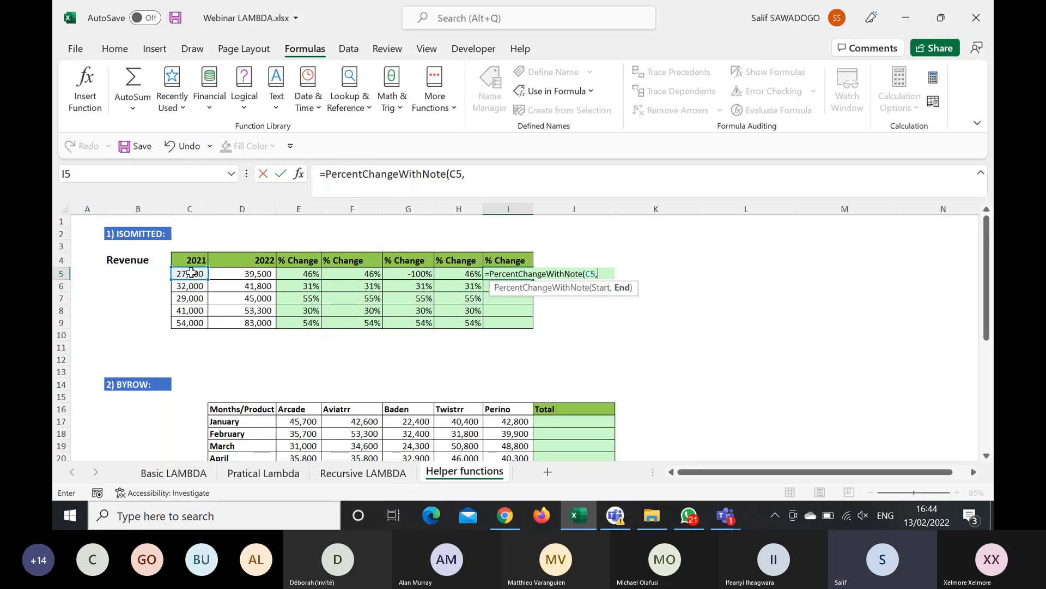
type(")")
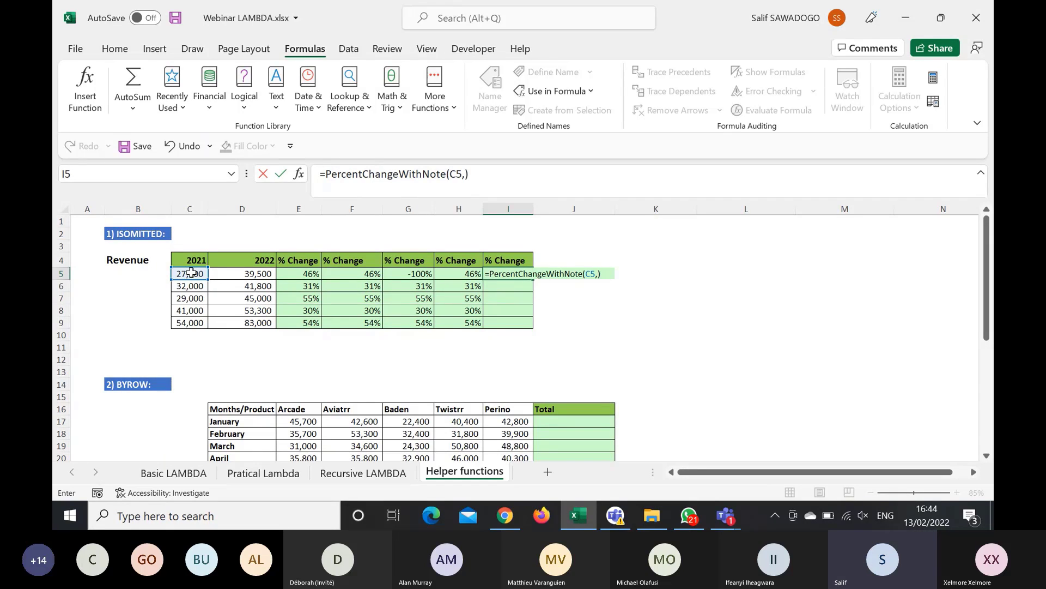
key("Return")
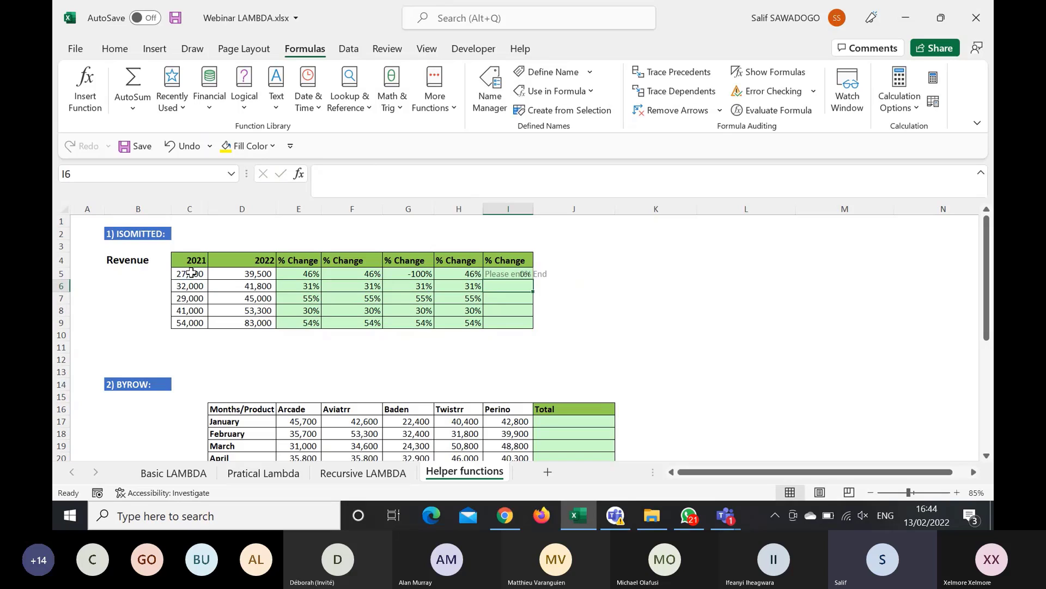
Step: Remove C5 from the I5 formula to test =PercentChangeWithNote(,) with both arguments omitted
left_click(500, 274)
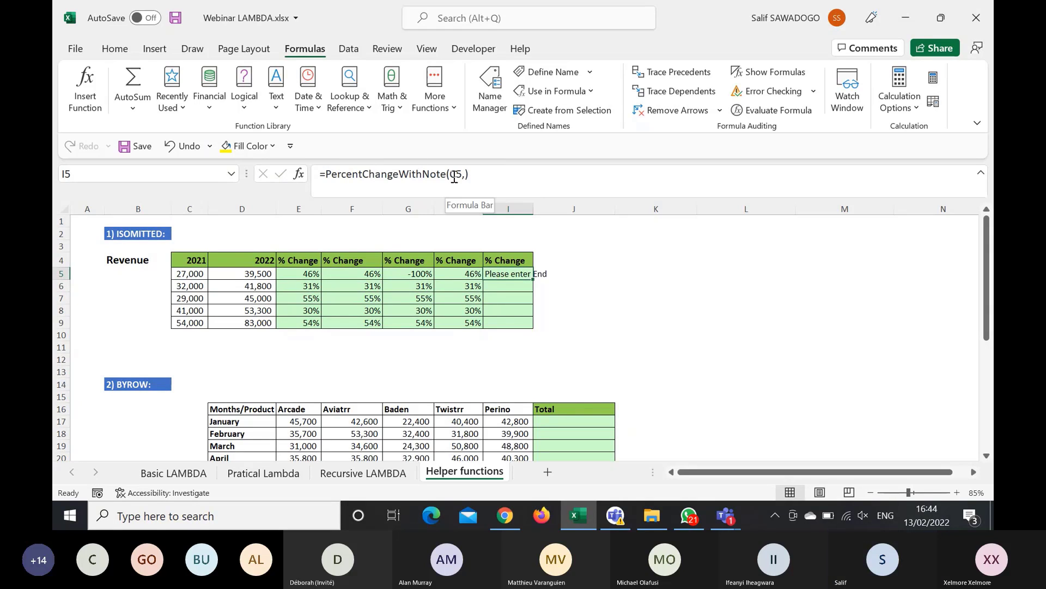
left_click(463, 173)
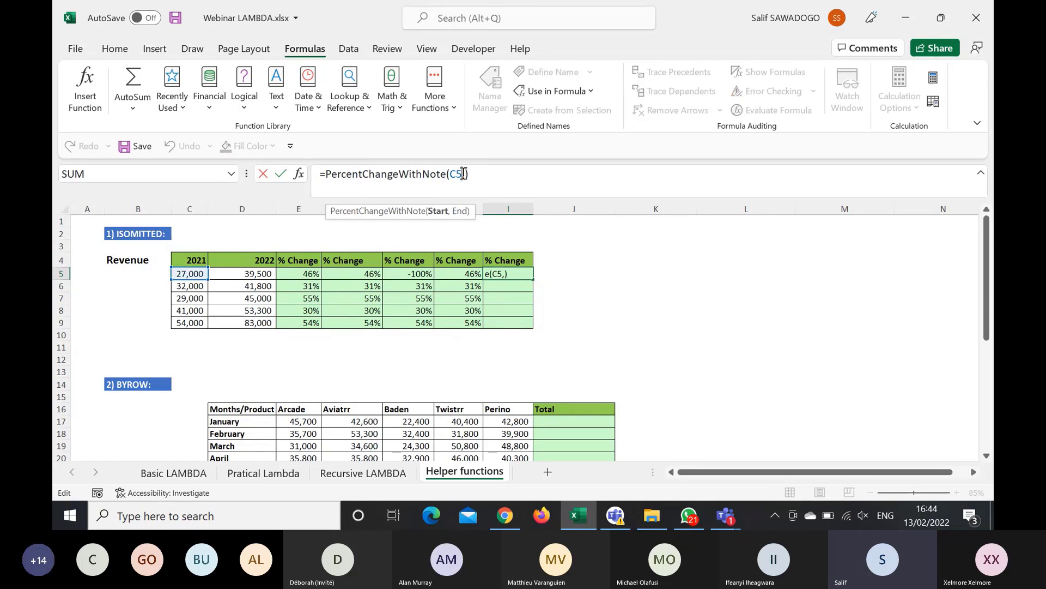
type(",")
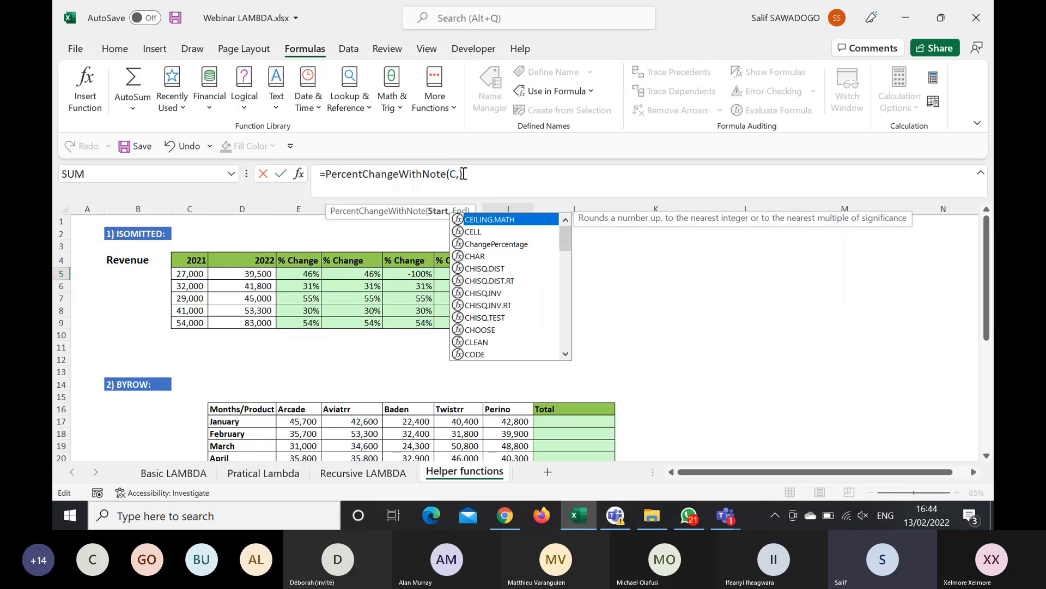
key("Return")
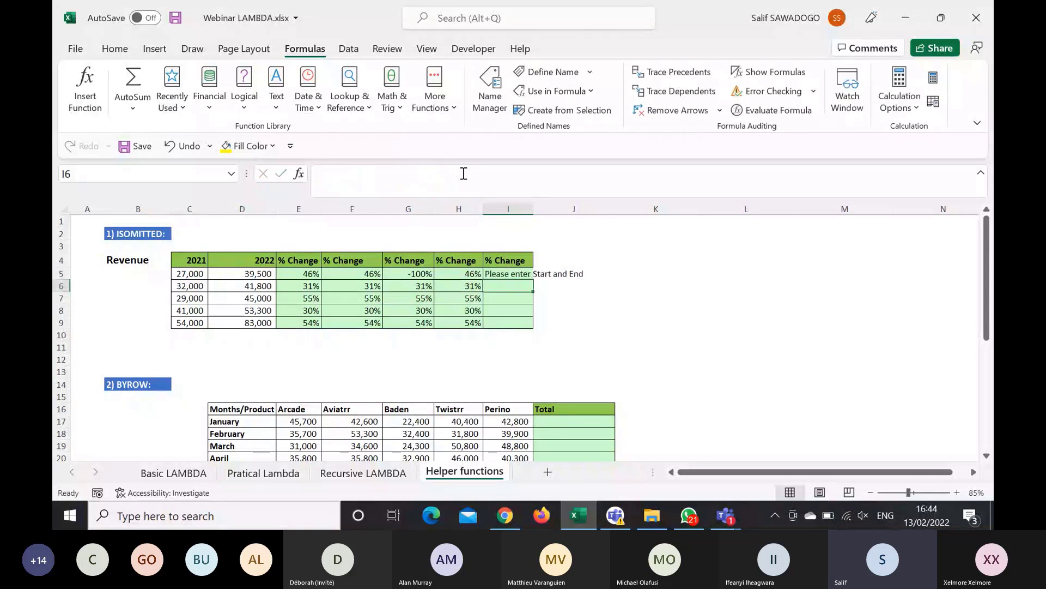
Step: Supply D5 as the End argument in I5 to test =PercentChangeWithNote(,D5) with Start omitted
left_click(517, 272)
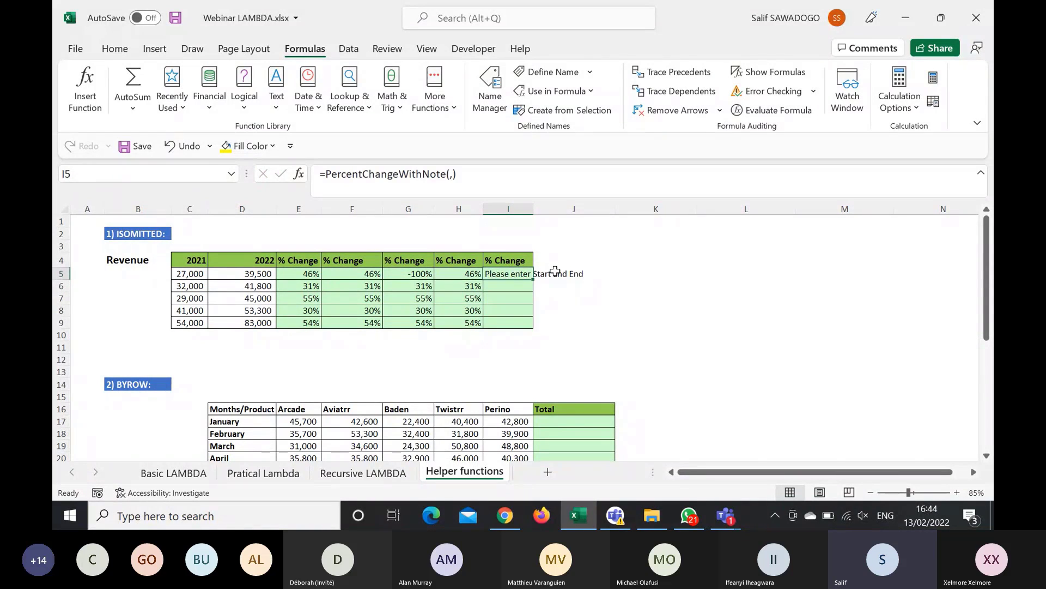
left_click(453, 175)
type(",")
left_click(259, 274)
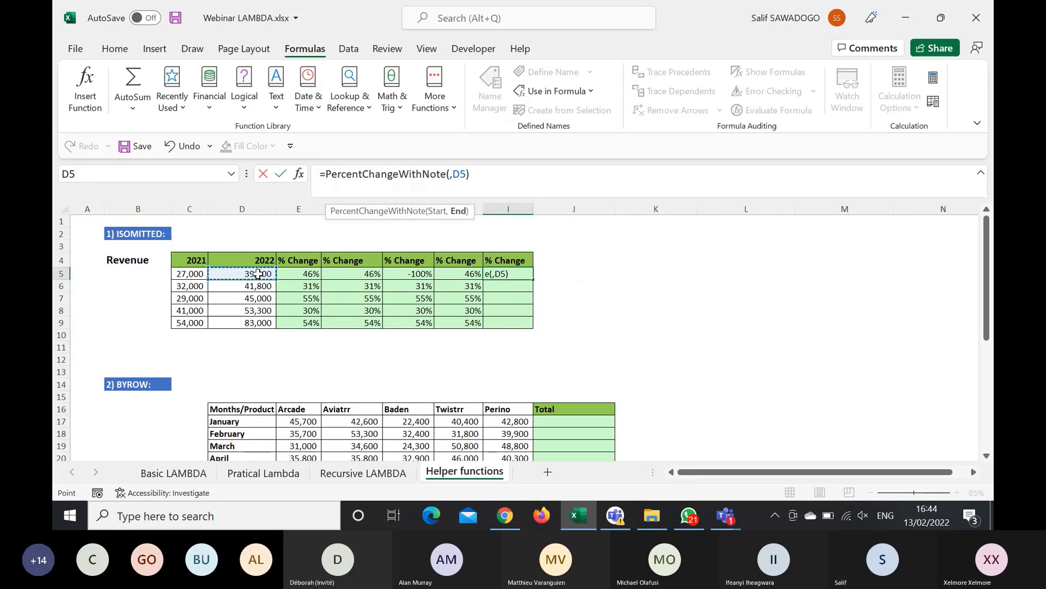
key("Return")
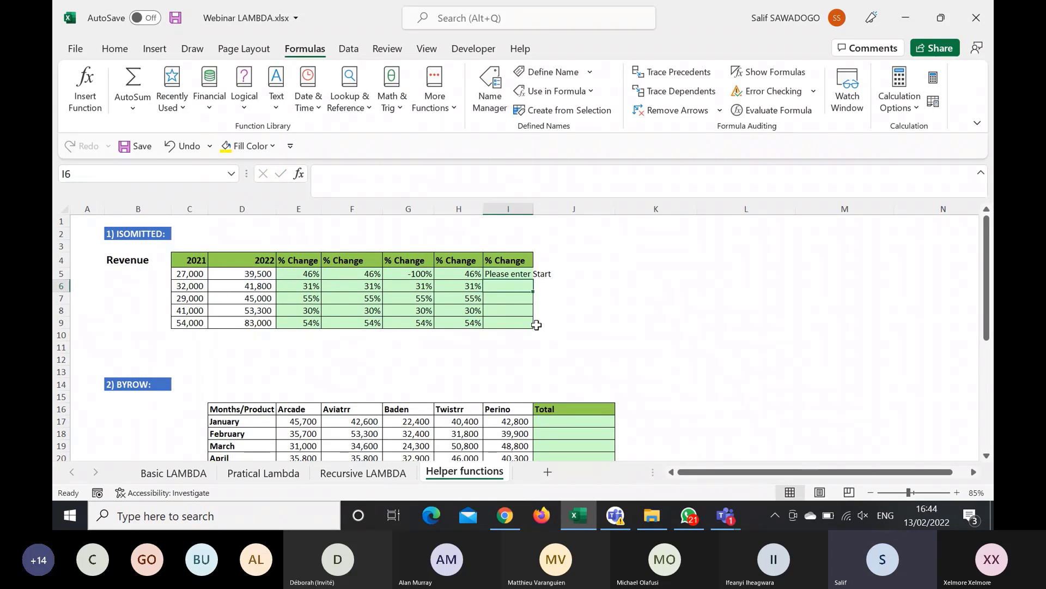
Step: Add C5 as the Start argument in I5 so the formula is =PercentChangeWithNote(C5,D5)
left_click(509, 273)
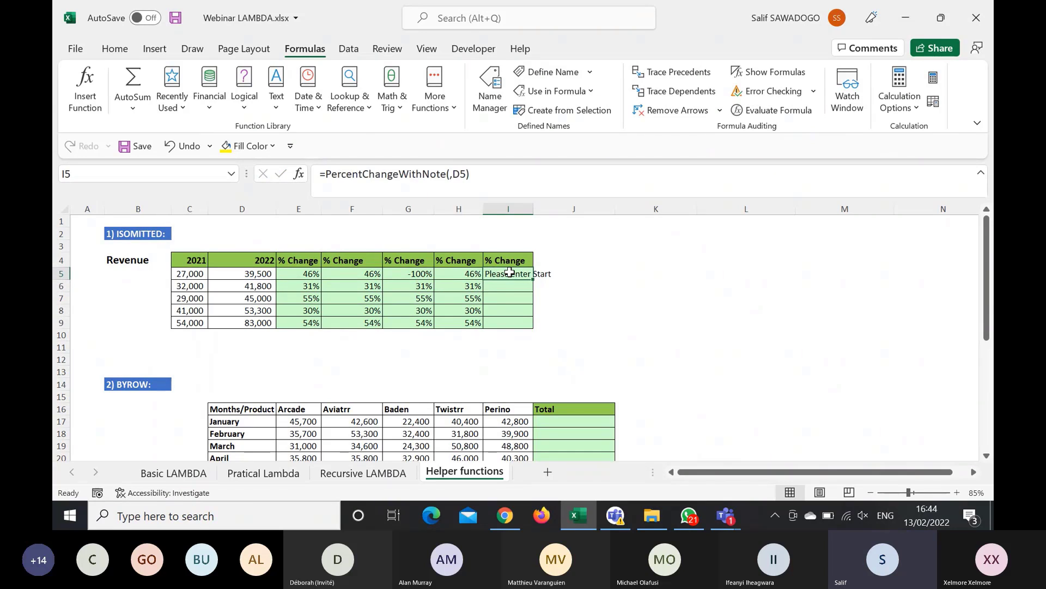
left_click(451, 174)
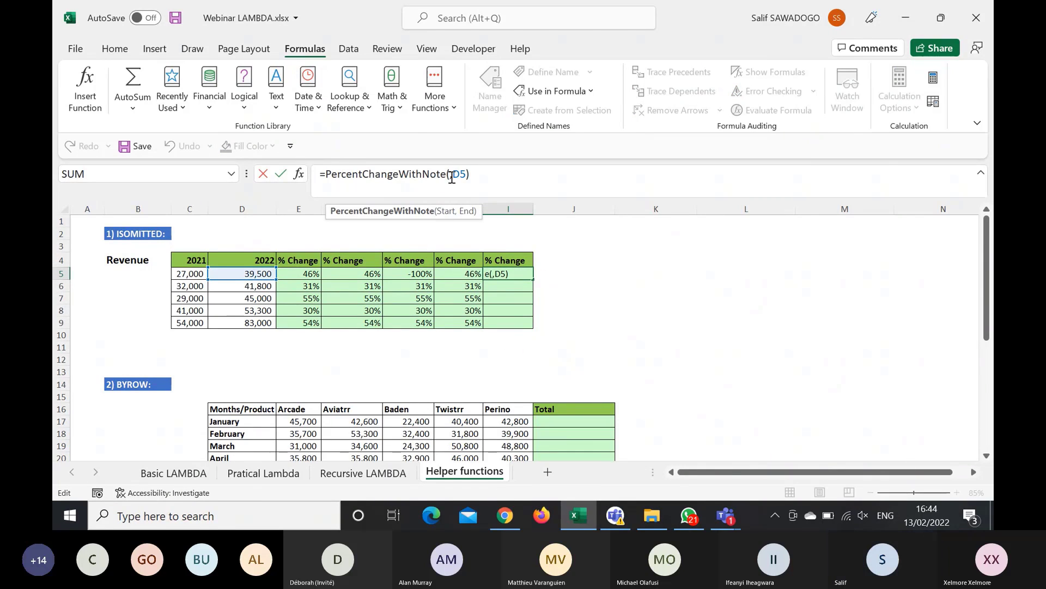
left_click(189, 274)
key("Return")
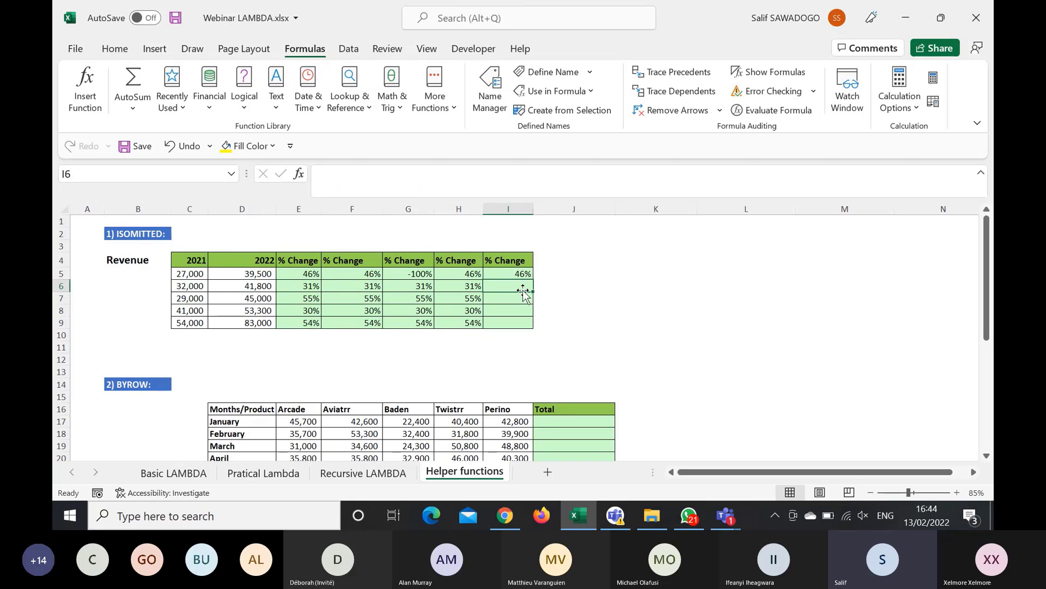
Step: Fill the PercentChangeWithNote formula from I5 down to I9 and reselect I5
left_click(517, 273)
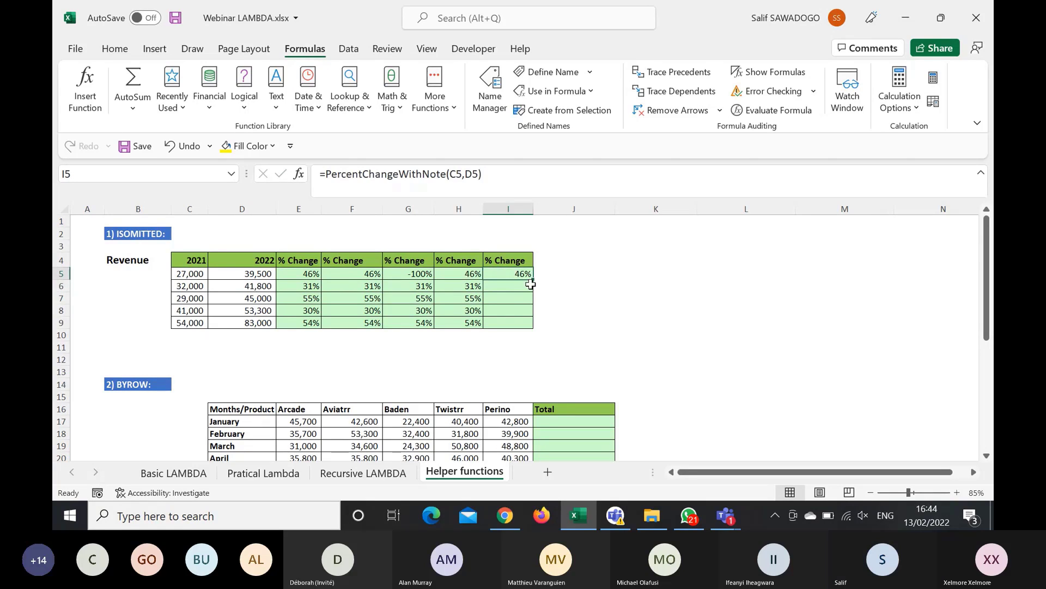
left_click_drag(531, 284, 527, 326)
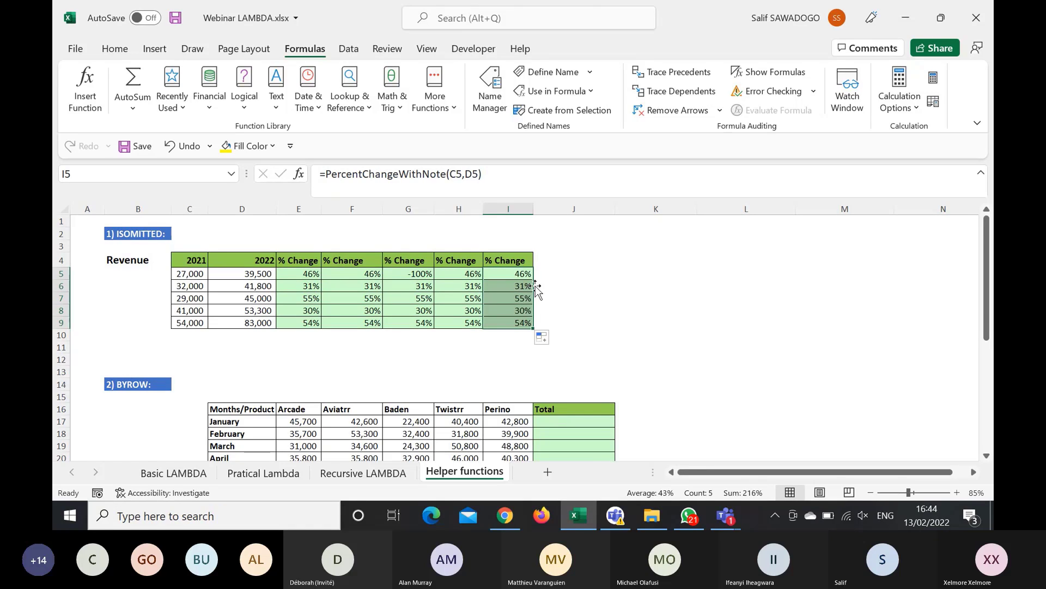
left_click(517, 276)
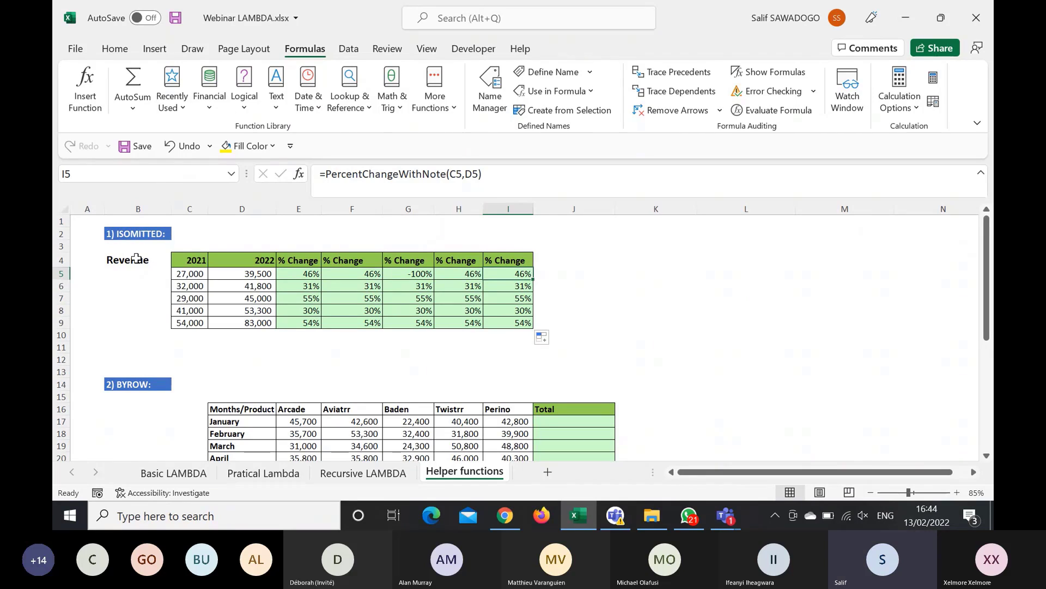
Step: Total January's product sales in J17 of the BYROW table with =SUM(E17:I17)
scroll(137, 258, "down", 3)
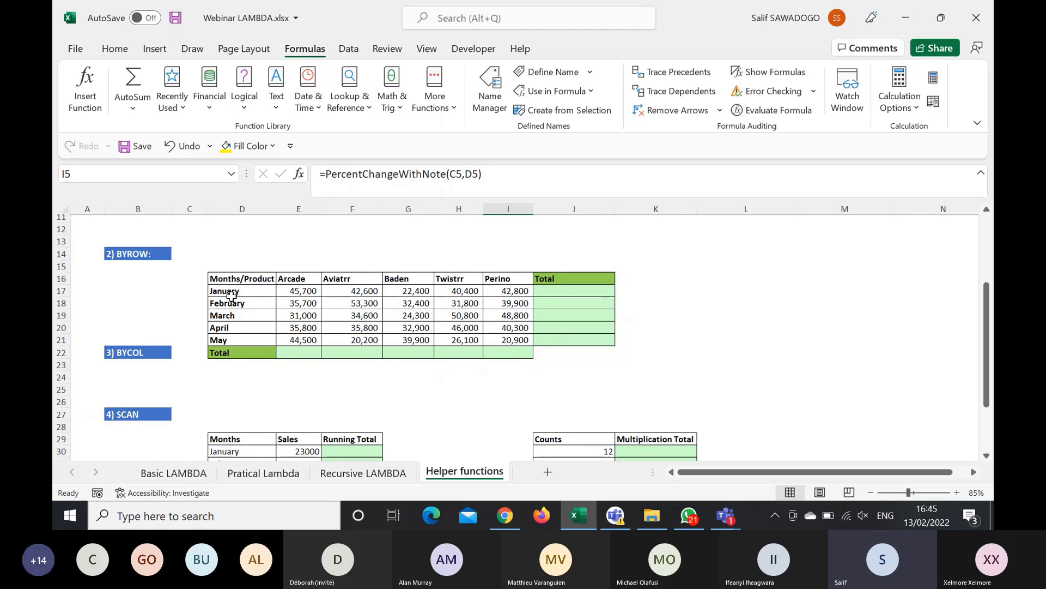
left_click_drag(305, 290, 503, 340)
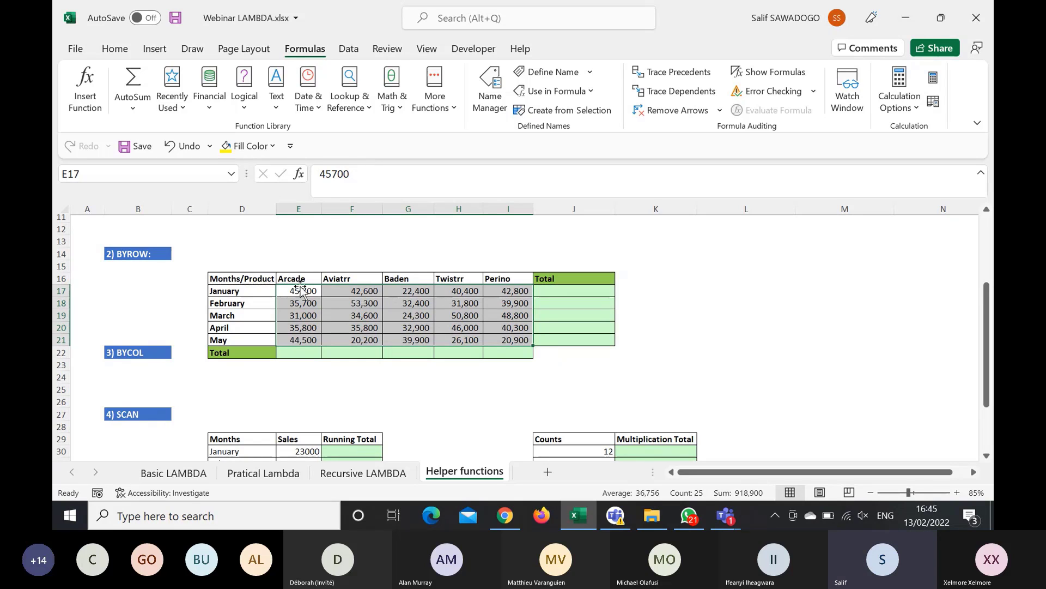
left_click_drag(303, 290, 531, 292)
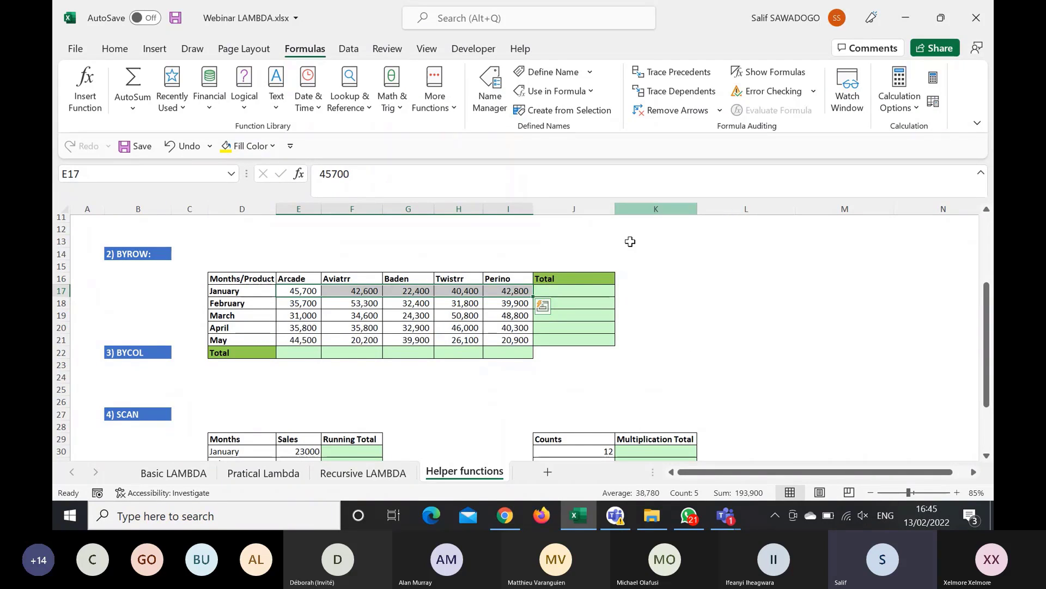
left_click(588, 290)
type("=su")
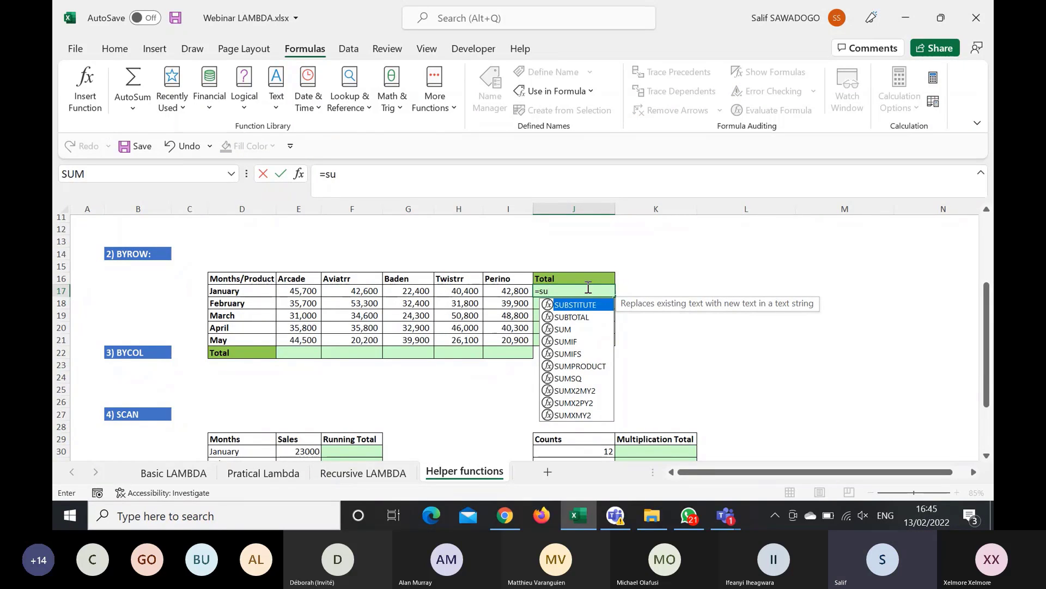
type("m(")
left_click_drag(300, 291, 495, 291)
key("Return")
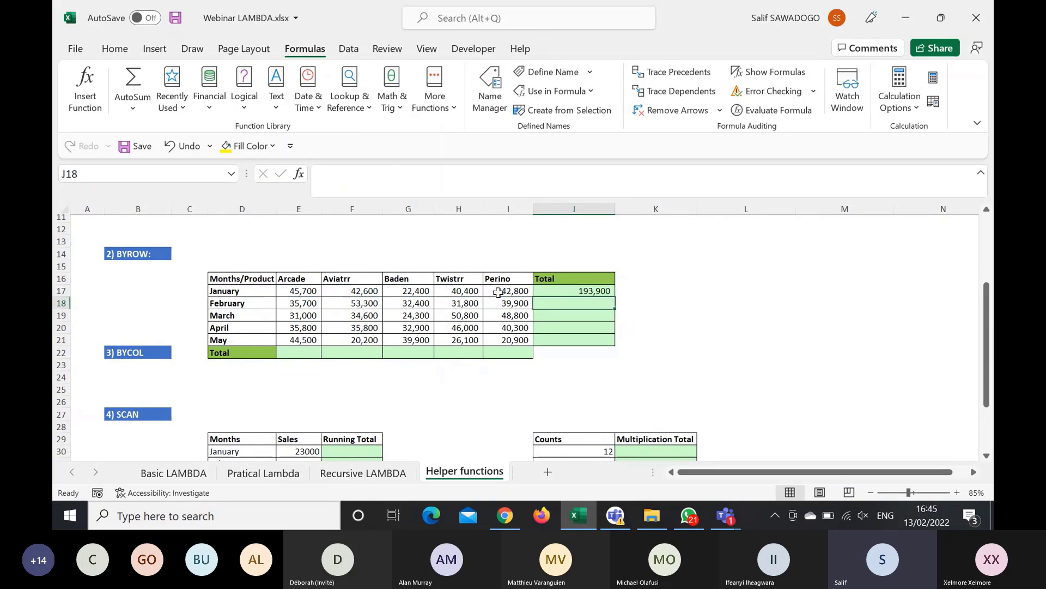
Step: Fill the SUM formula from J17 down to J21, and clear the totals from J17:J21
left_click(589, 292)
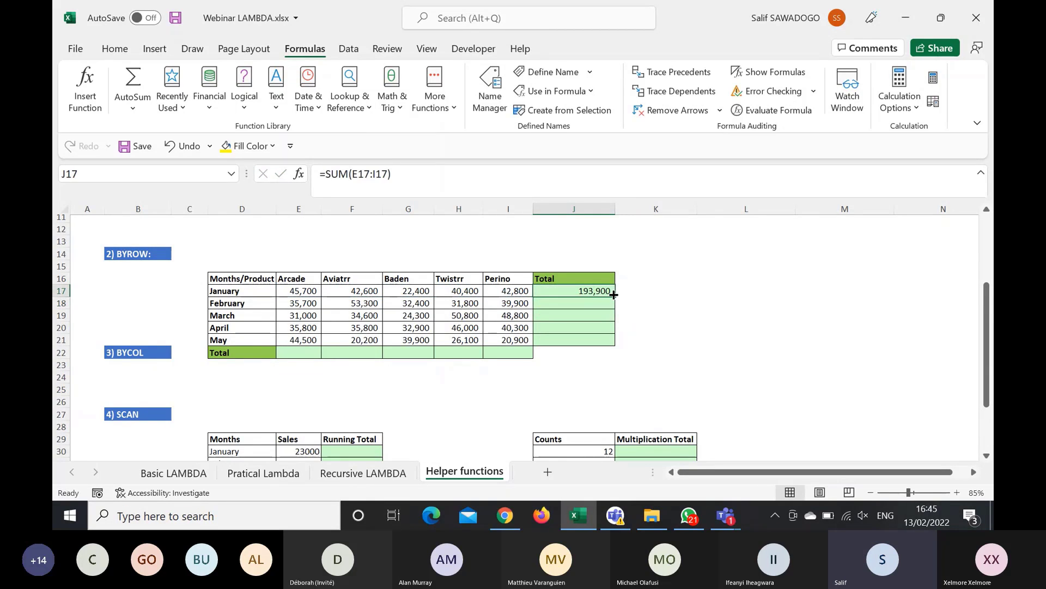
left_click_drag(615, 298, 605, 340)
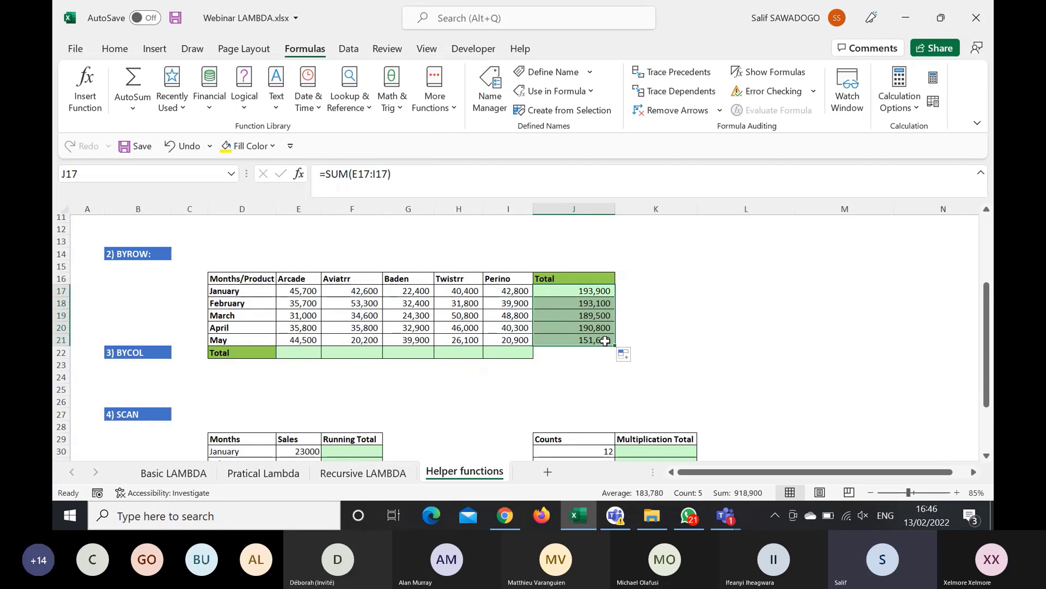
key("Delete")
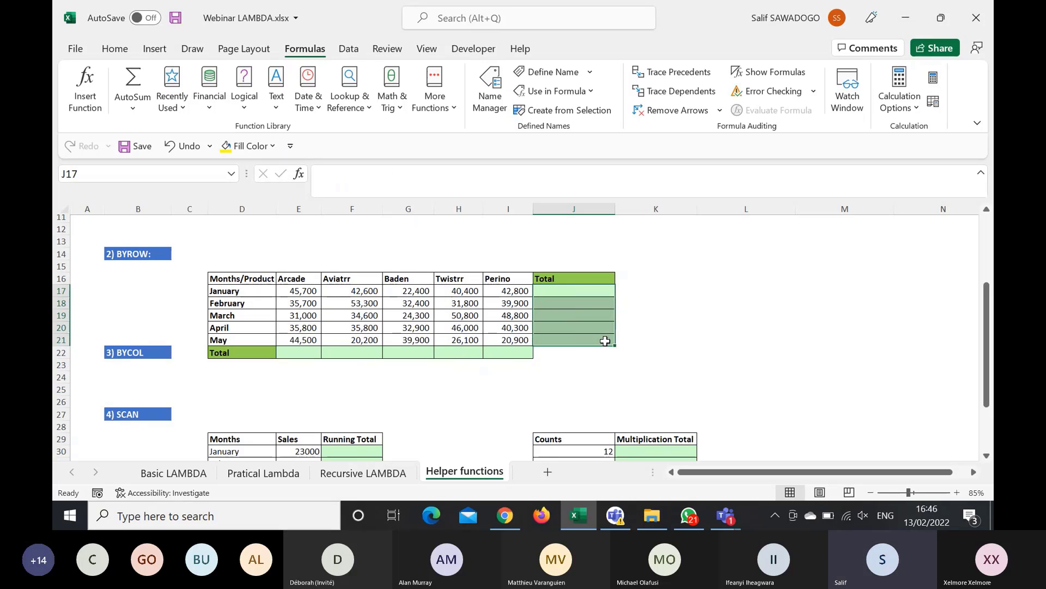
Step: Start a BYROW formula in J17 with the sales range E17:I21 as its array argument
left_click(576, 295)
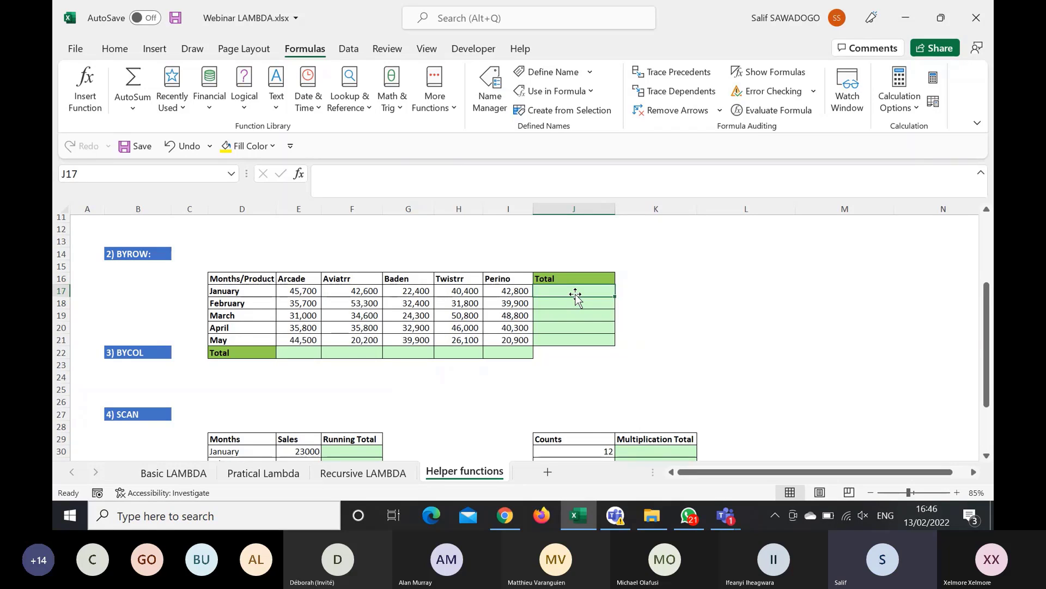
type("=by")
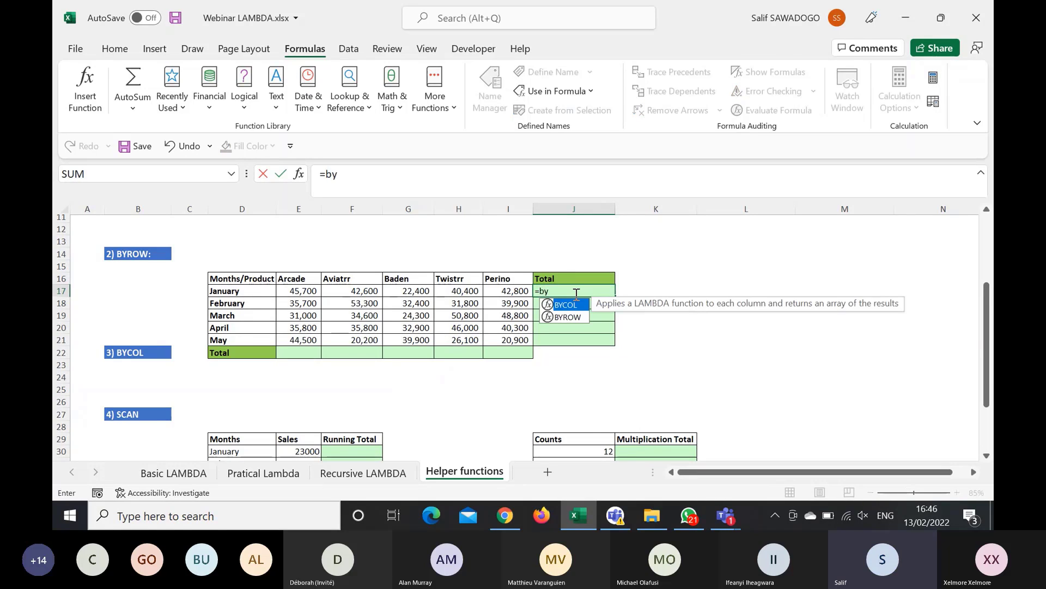
key("Down")
key("Tab")
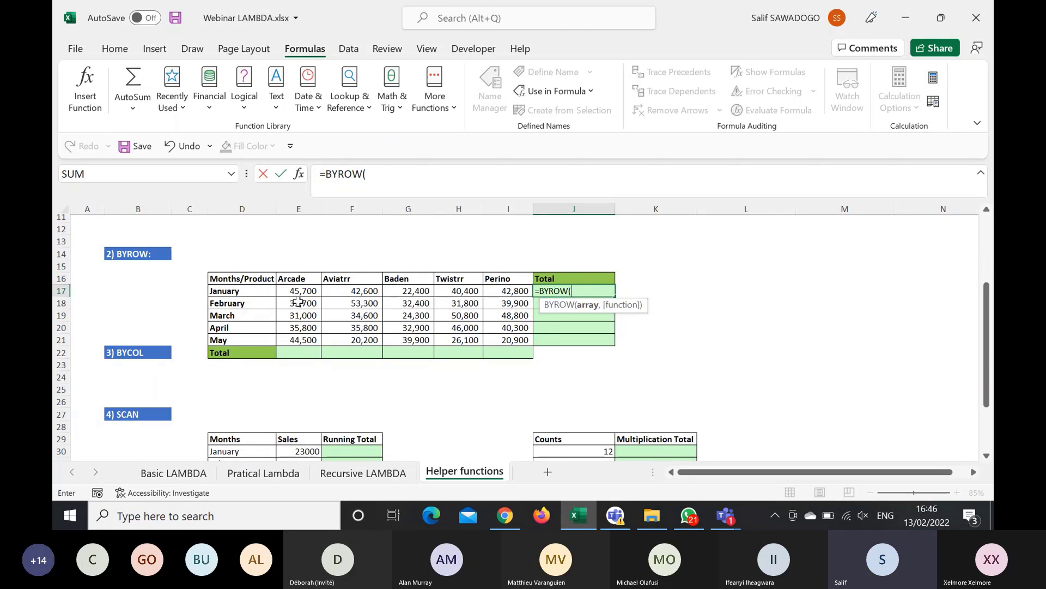
left_click_drag(292, 292, 502, 339)
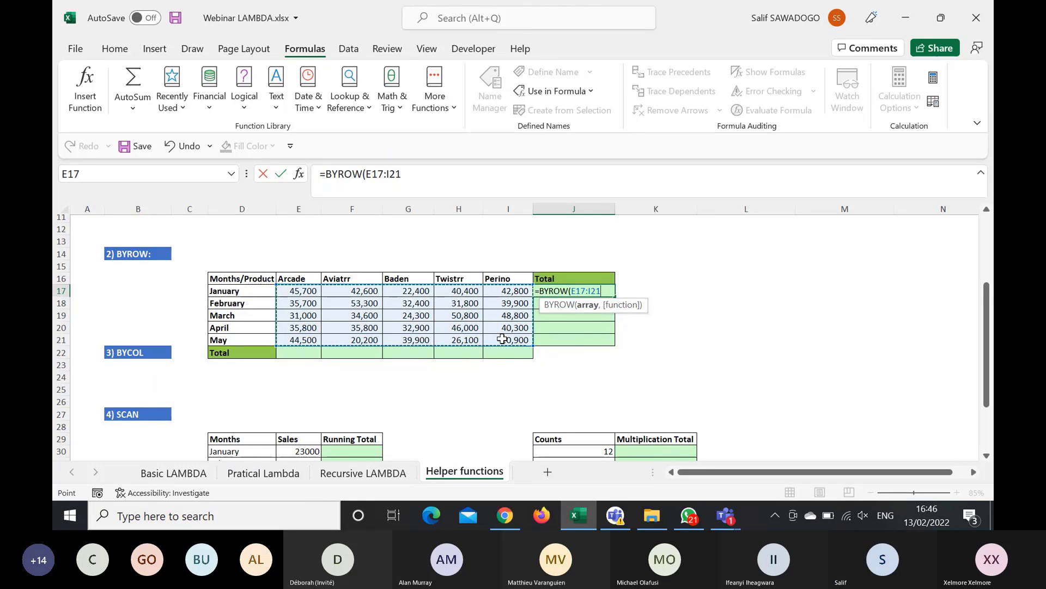
type(",")
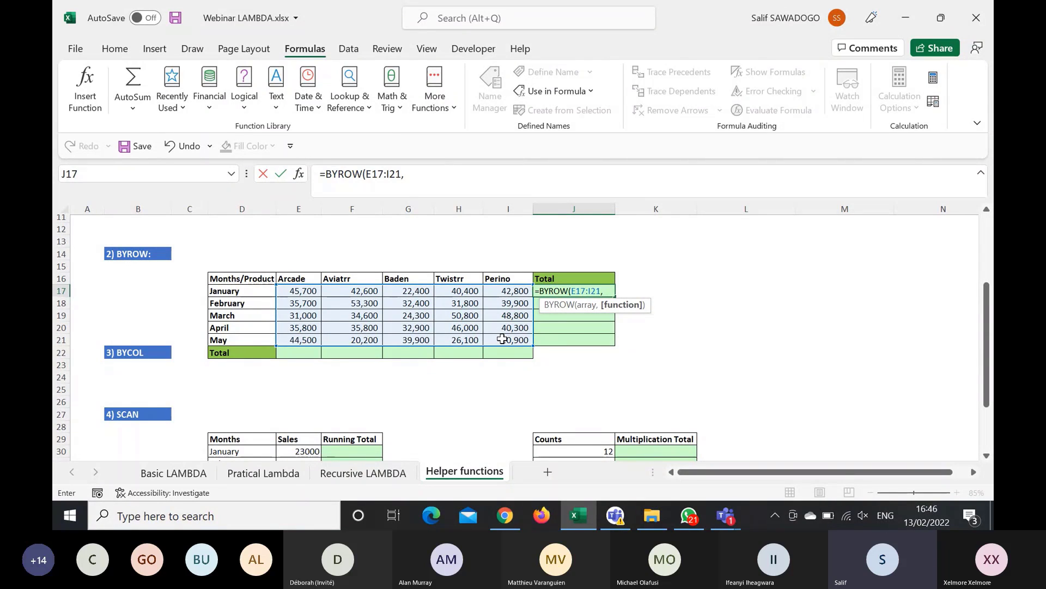
Step: Complete the BYROW formula with LAMBDA(p,SUM(p)), accept the proposed parenthesis correction, and reselect J17
type("la")
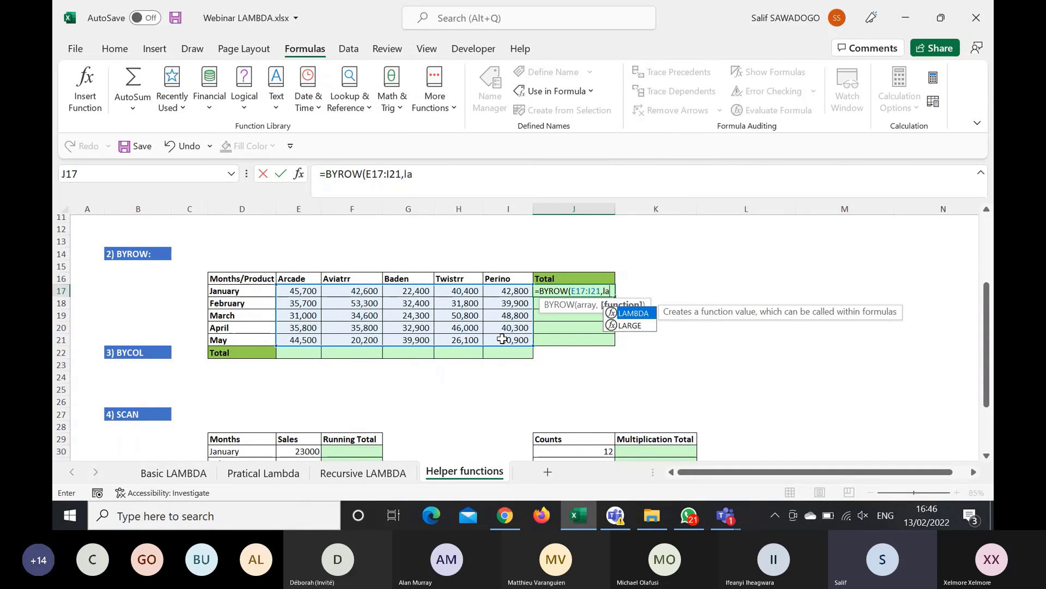
key("Tab")
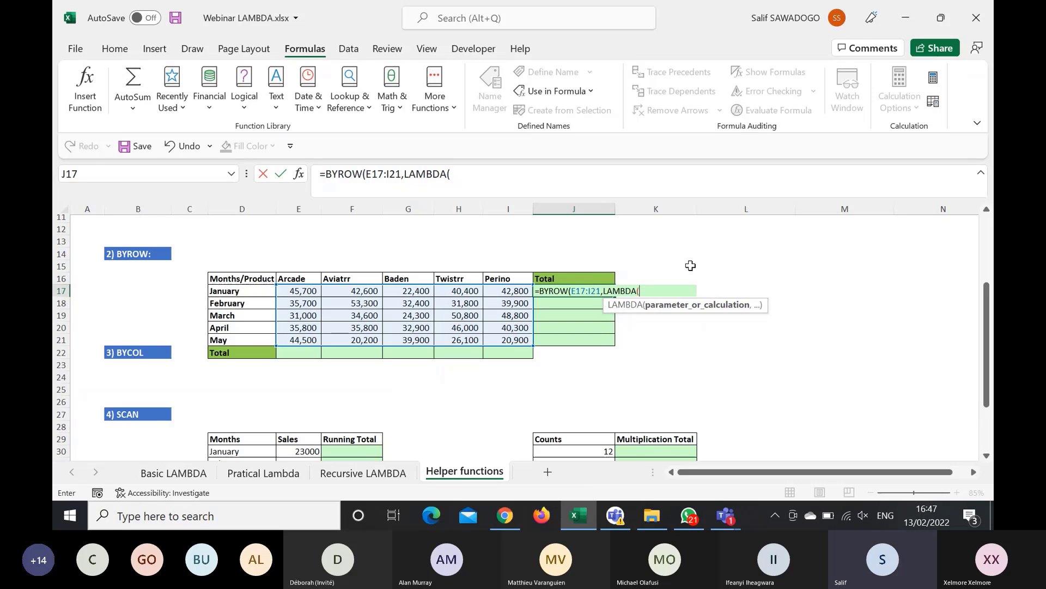
type("p,")
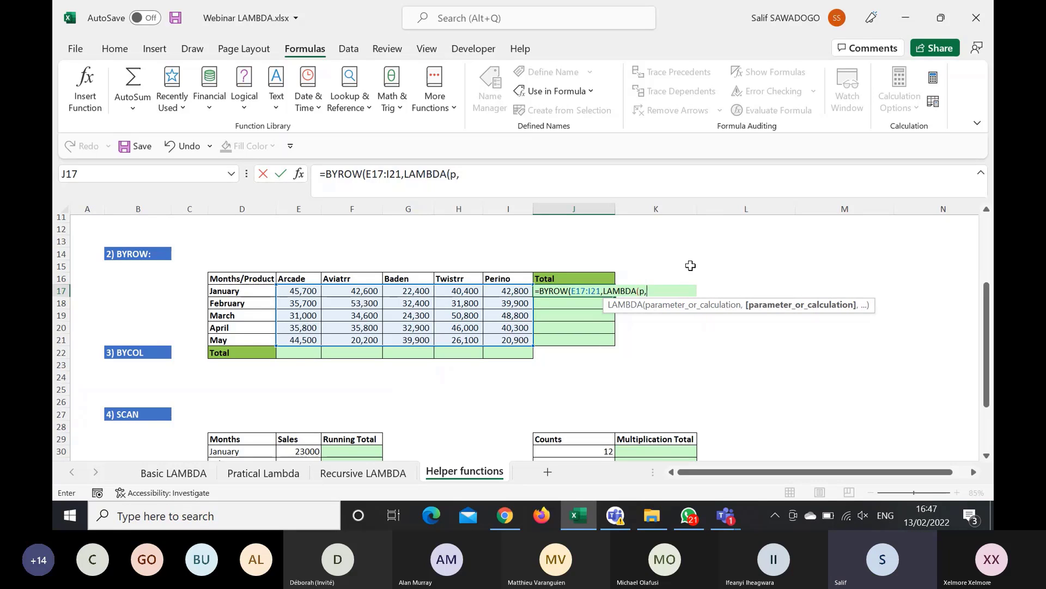
type("sum")
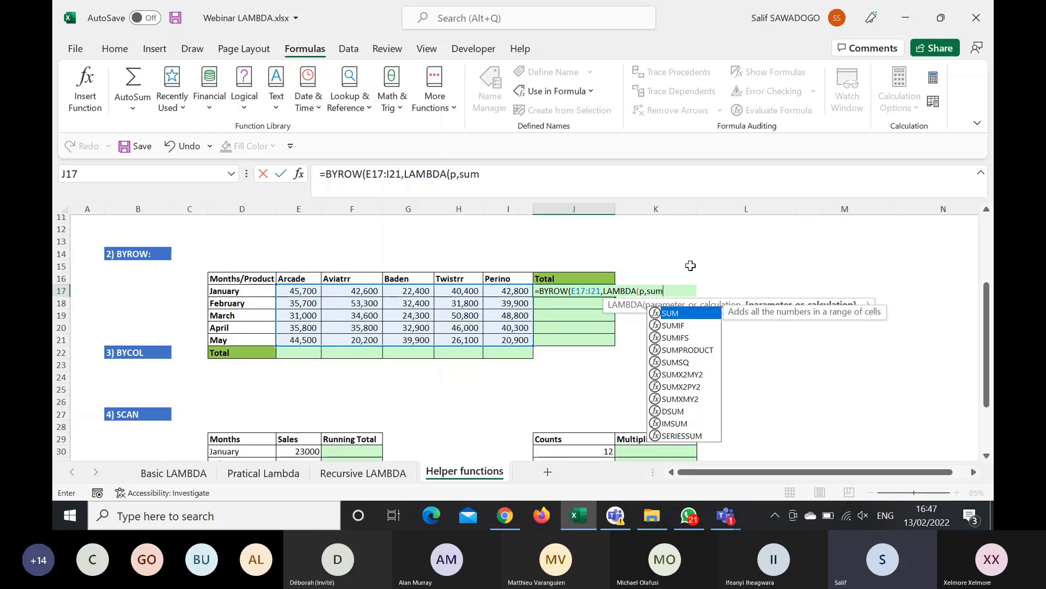
key("Tab")
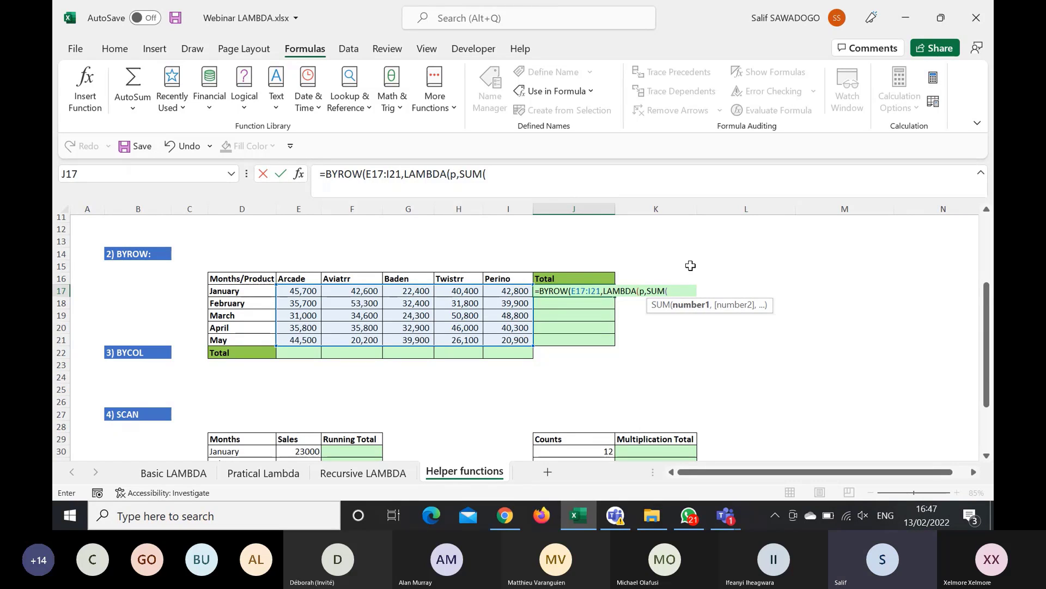
type("p)")
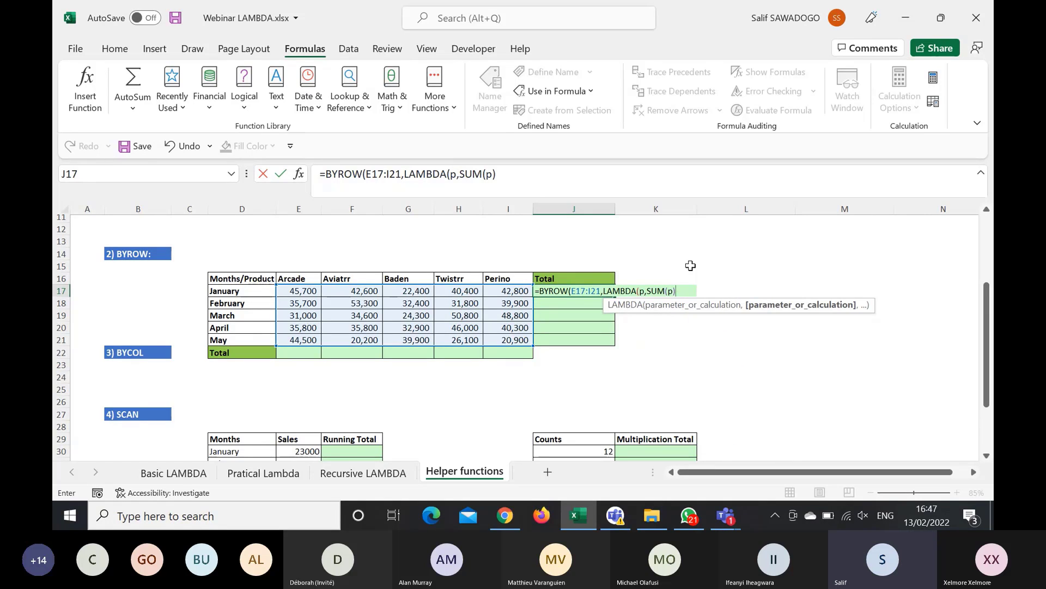
type(")")
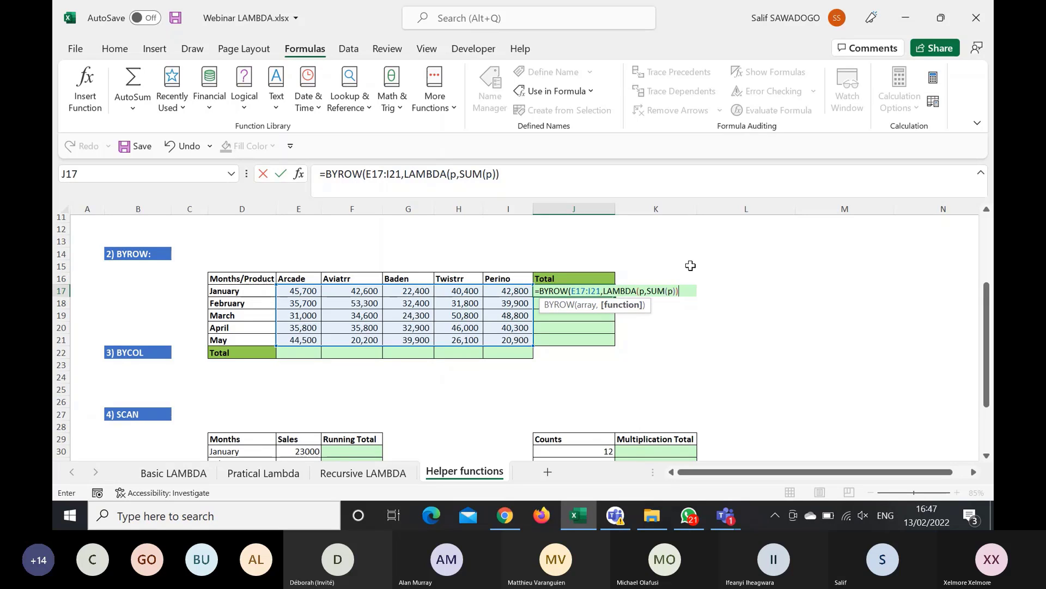
key("Return")
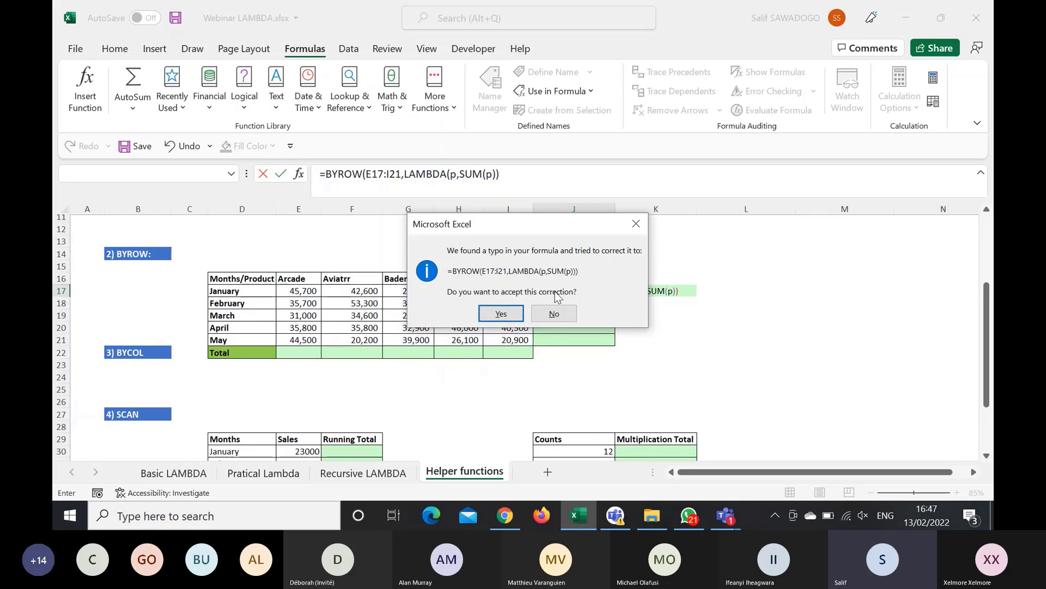
left_click(501, 313)
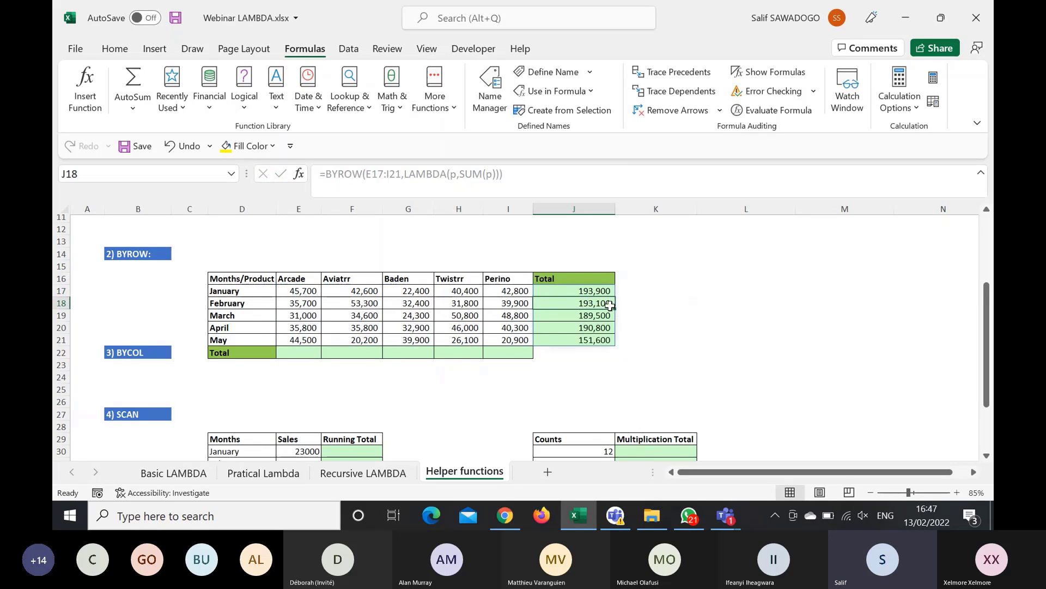
left_click(576, 291)
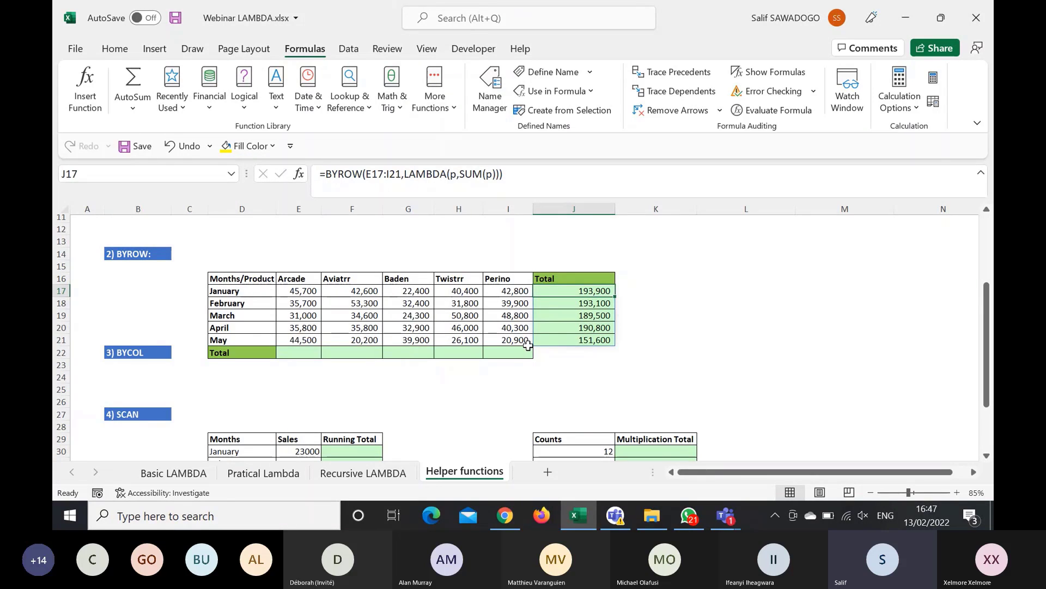
Step: Start a BYCOL formula in E22 of the Total row with E17:I21 as its array argument
left_click(296, 353)
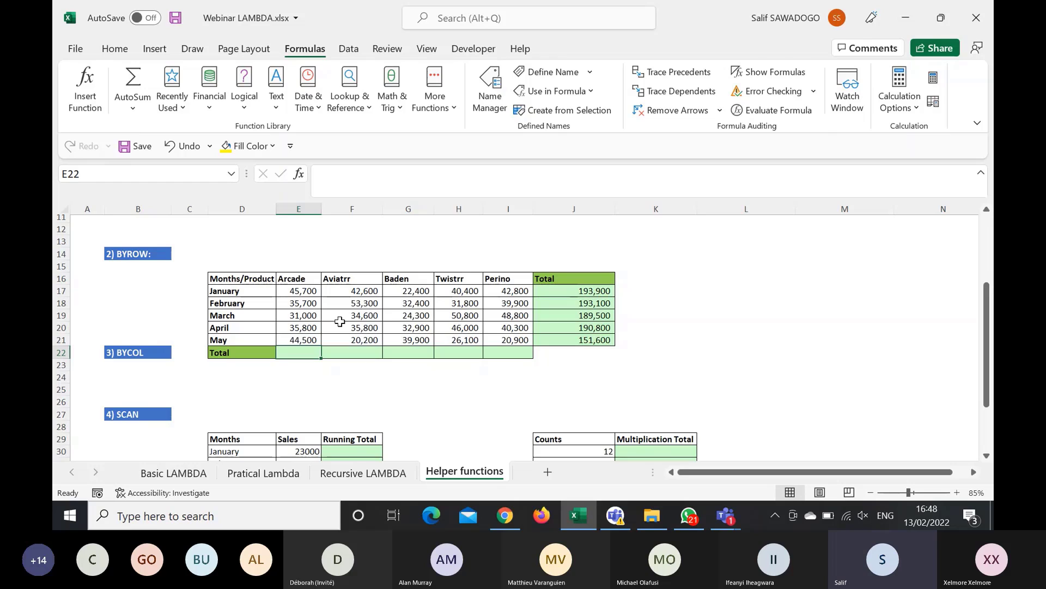
type("=")
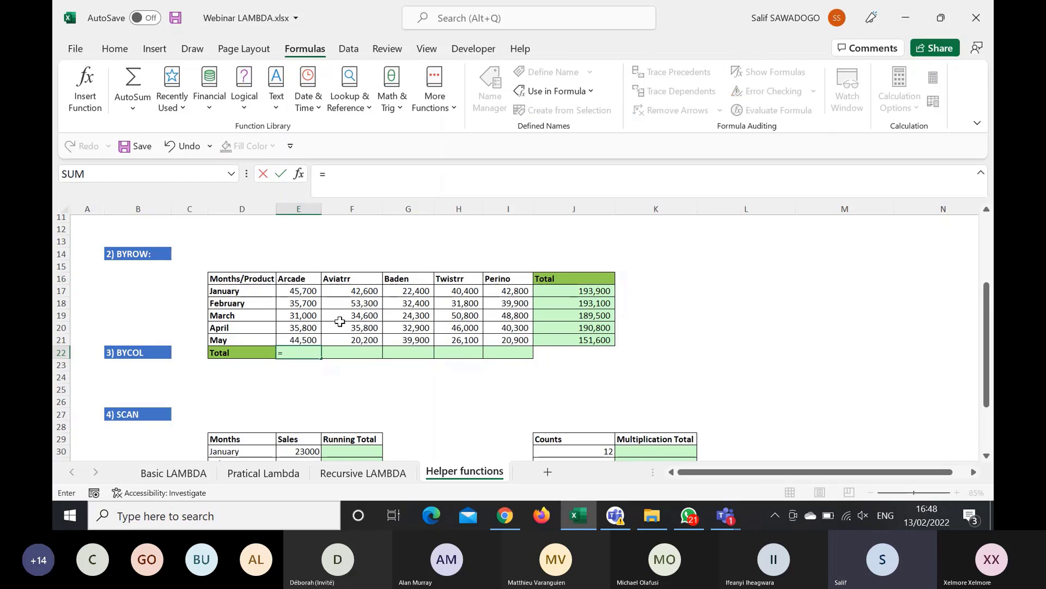
key("Escape")
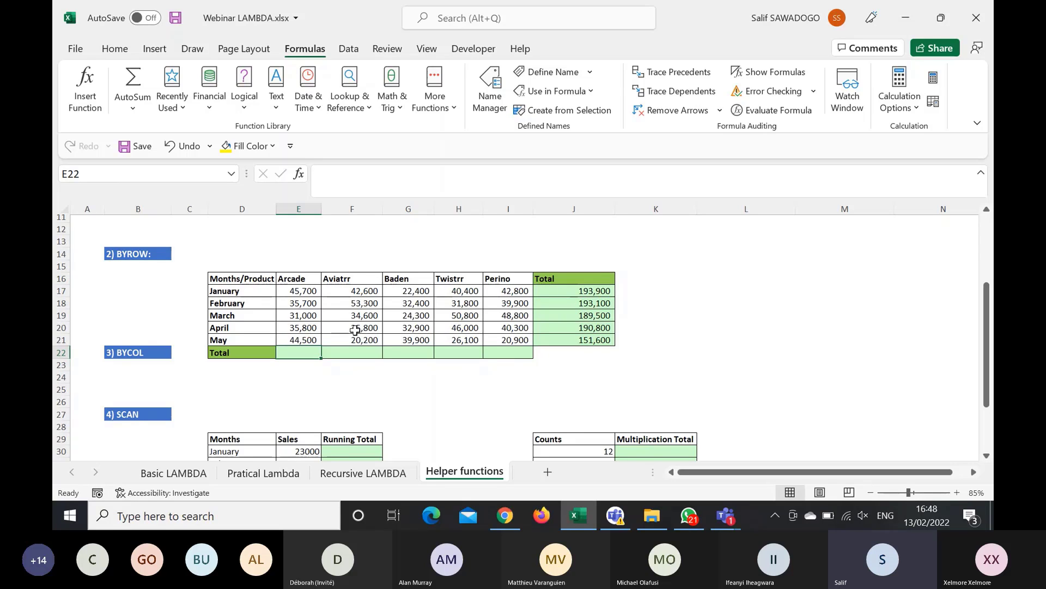
type("=")
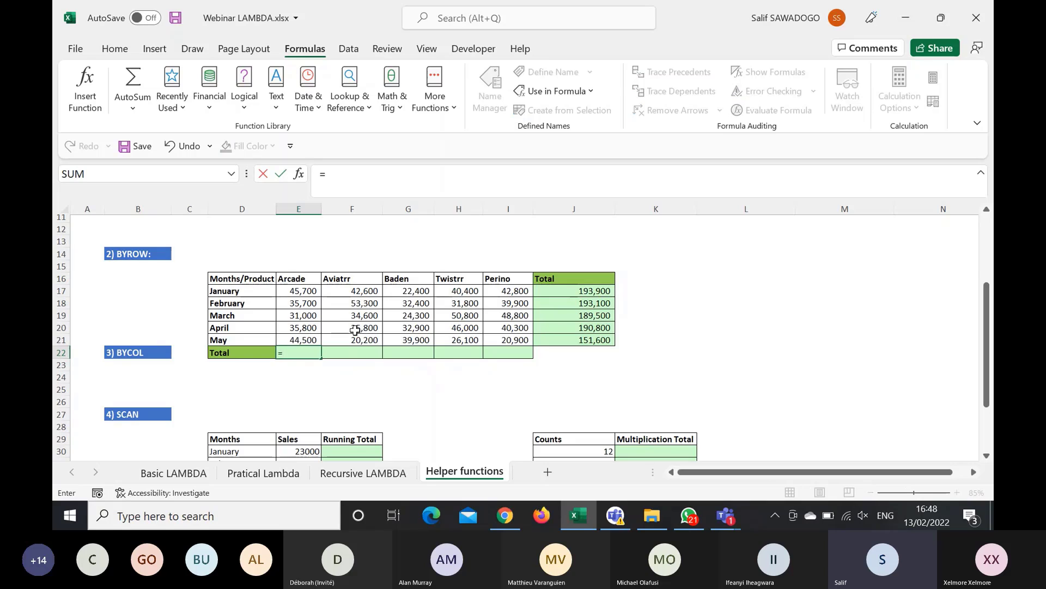
type("c")
key("BackSpace")
type("byc")
key("Tab")
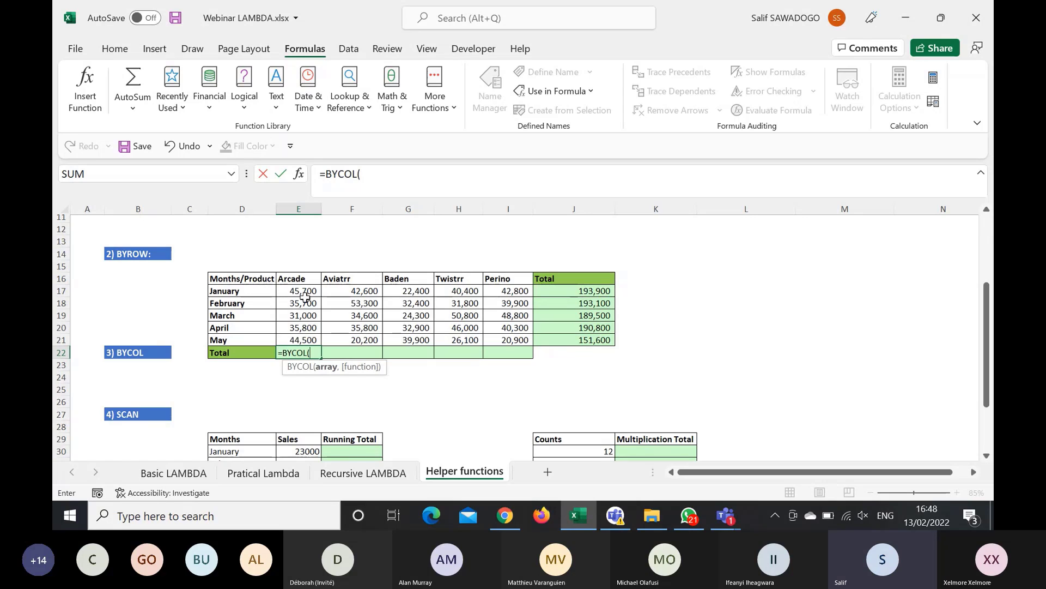
left_click_drag(305, 294, 500, 345)
type(",")
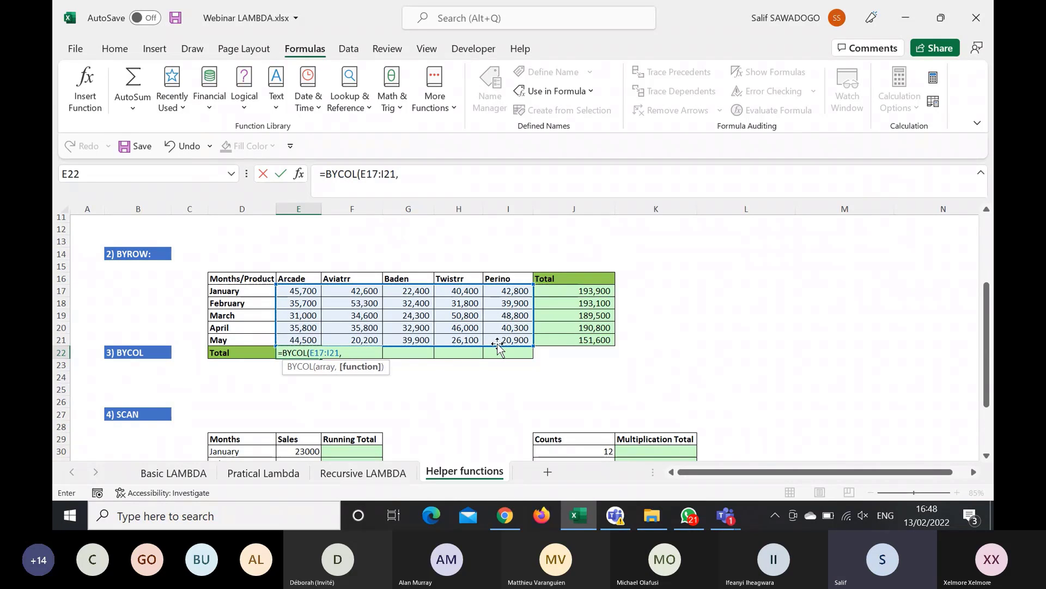
Step: Complete the BYCOL formula in E22 with LAMBDA(k,SUM(k)) as its function and enter it
type("la")
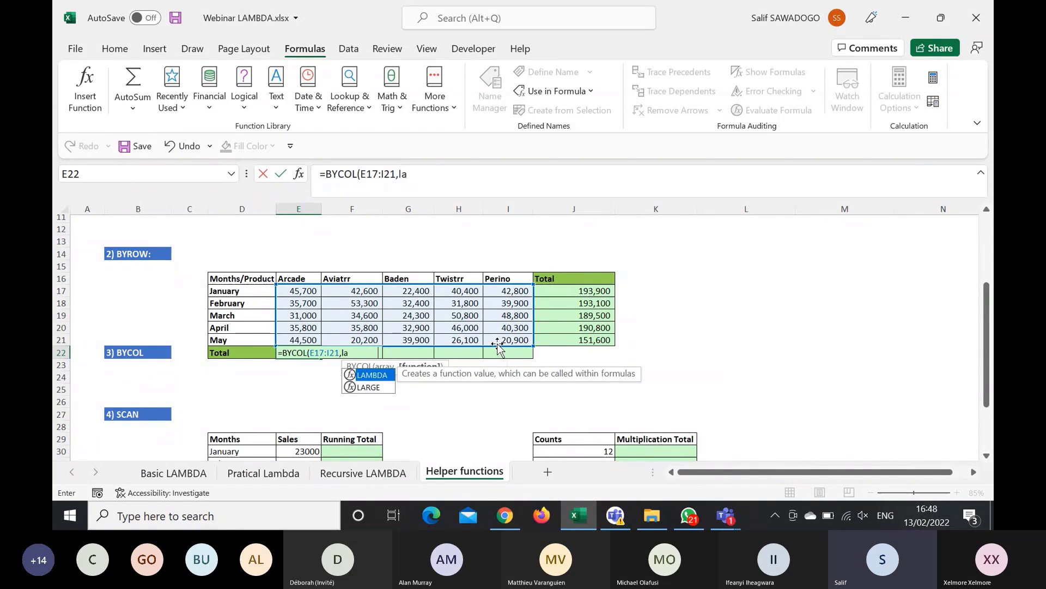
key("Tab")
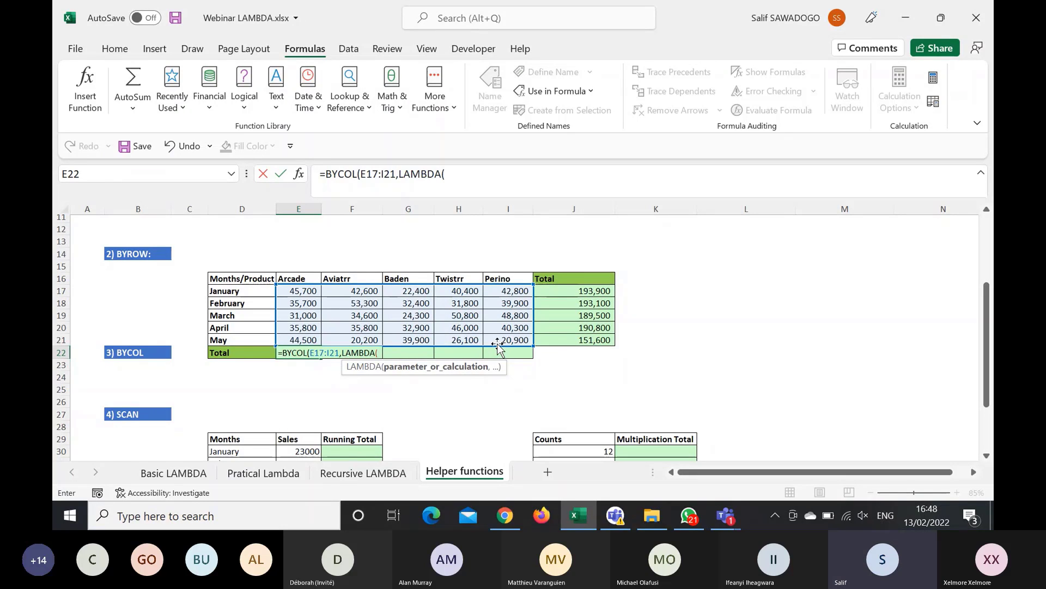
type("k,")
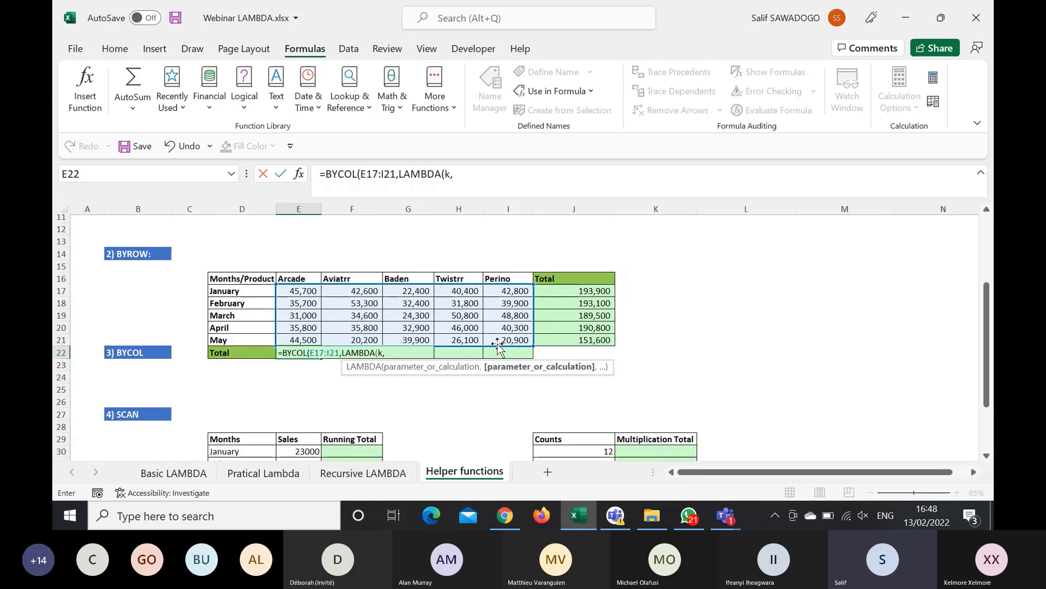
type("sum")
key("Tab")
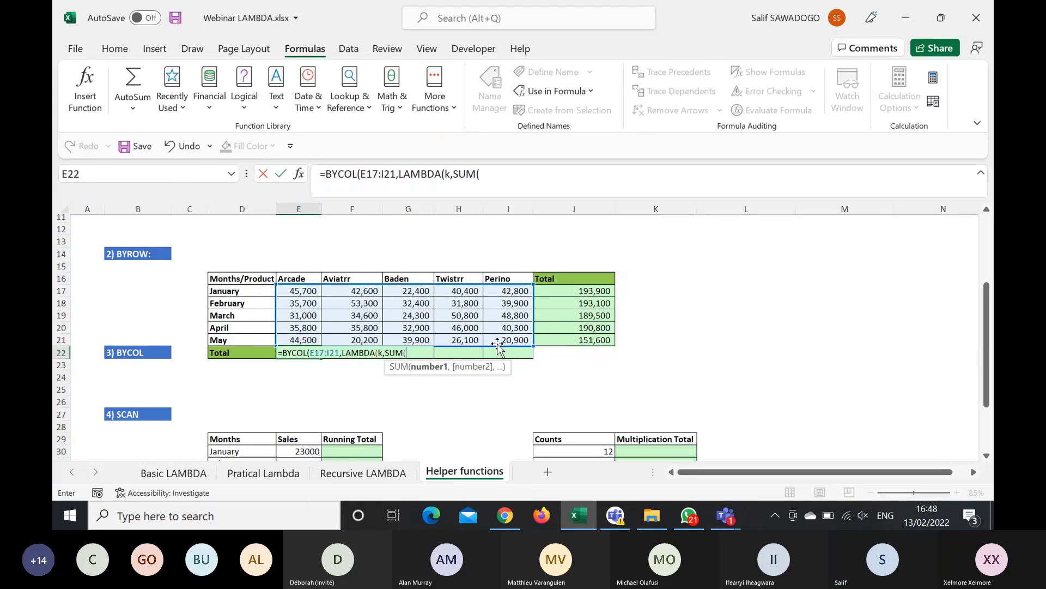
type("k)")
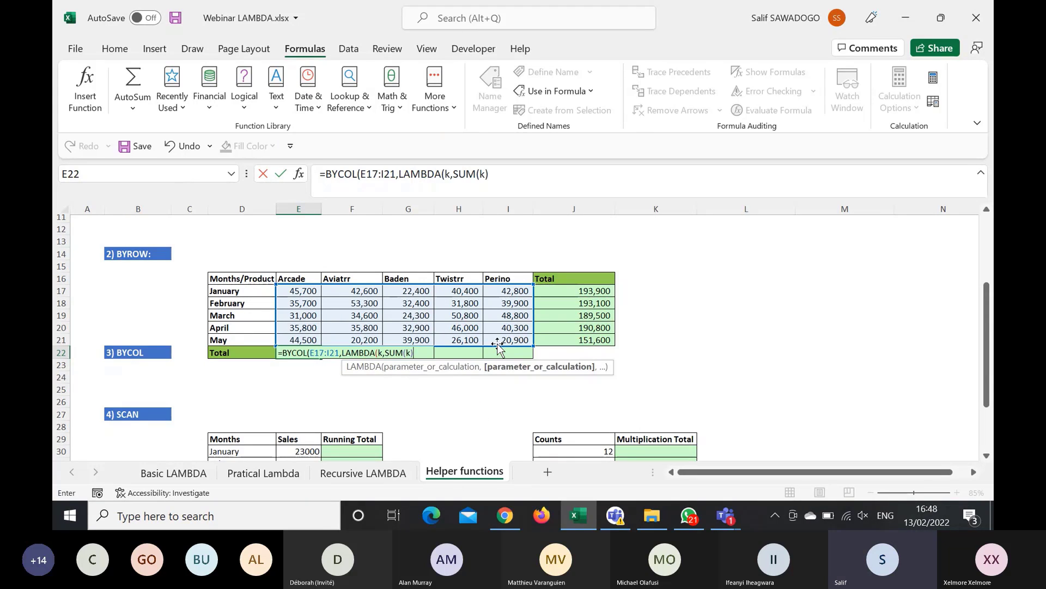
type(")")
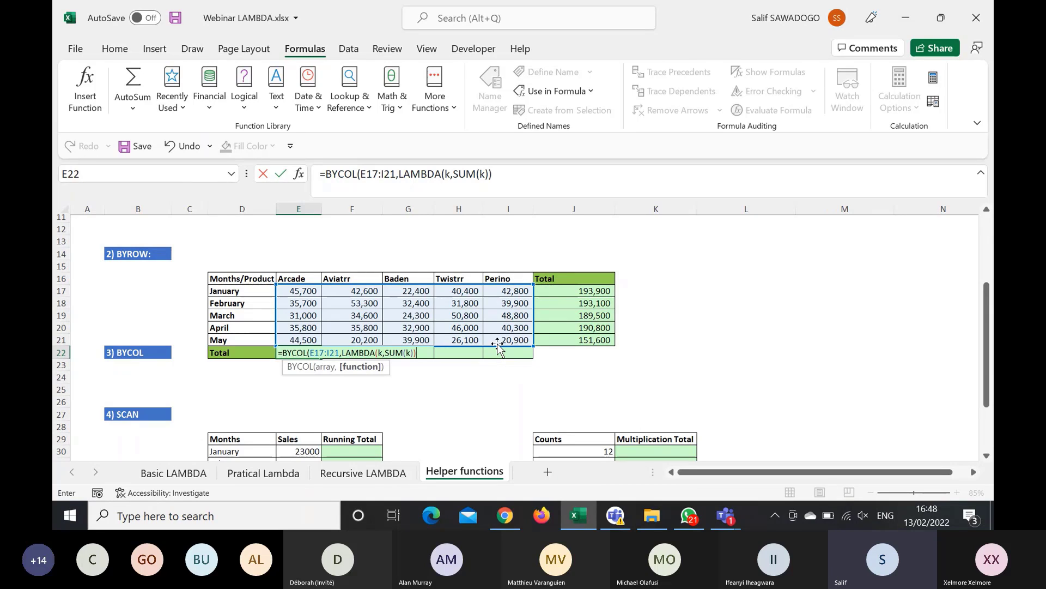
type(")")
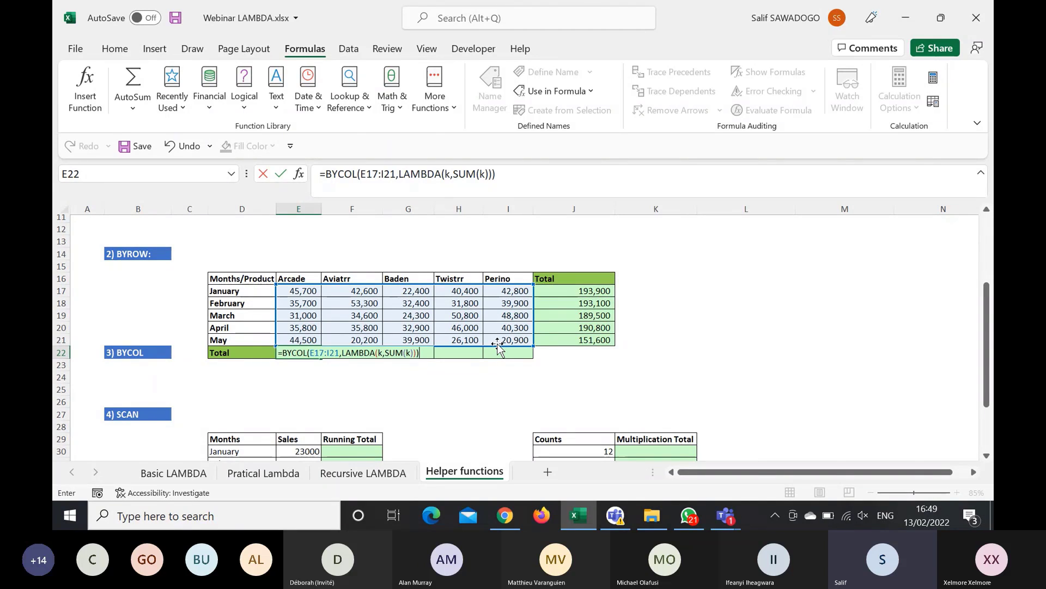
key("Return")
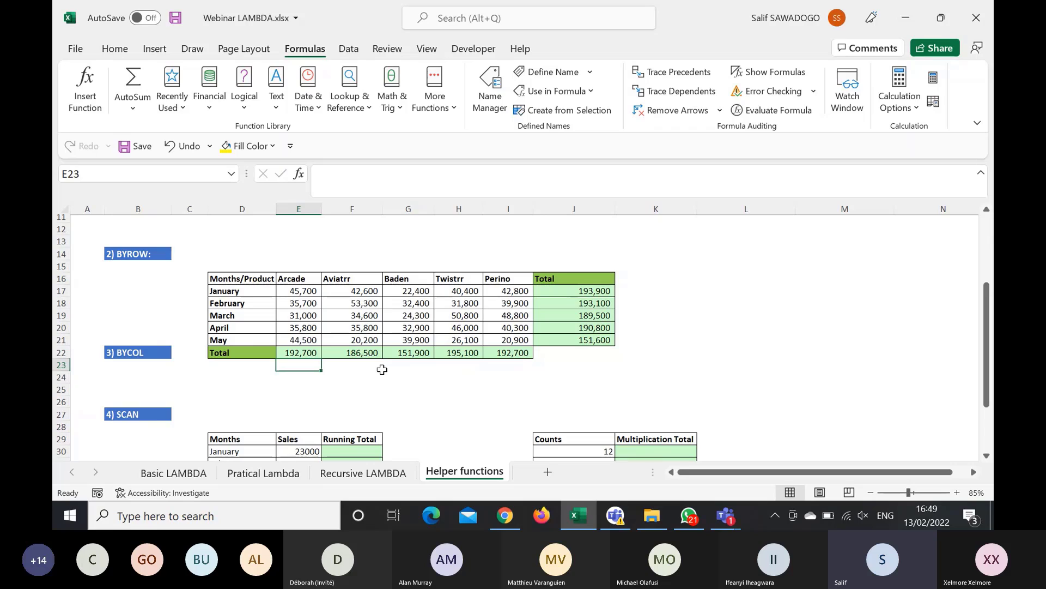
Step: Format the Sales values in E30:E35 of the SCAN table with a thousands separator and no decimals
scroll(382, 370, "down", 4)
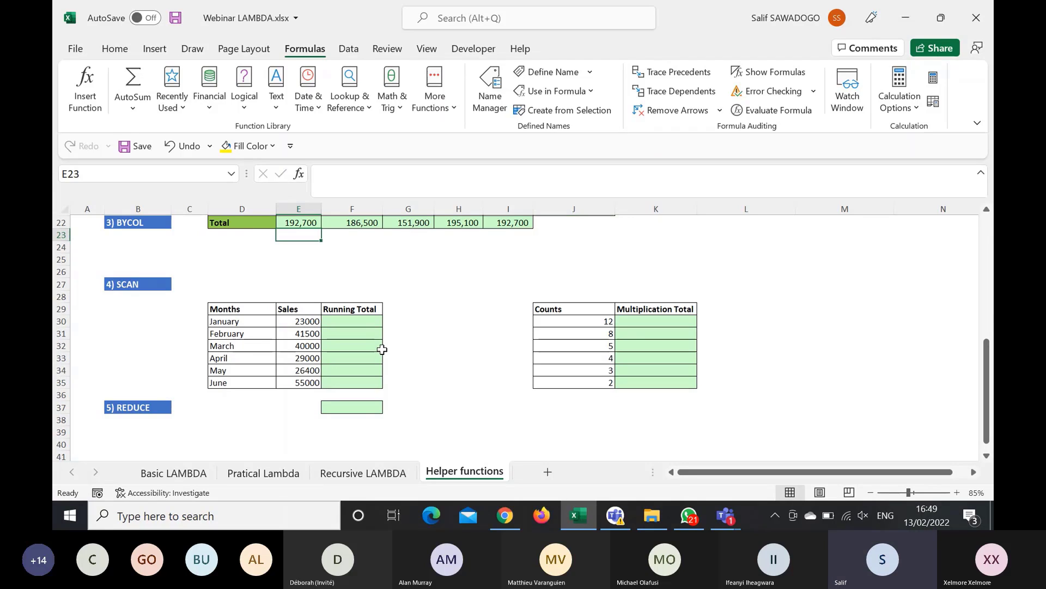
left_click(291, 325)
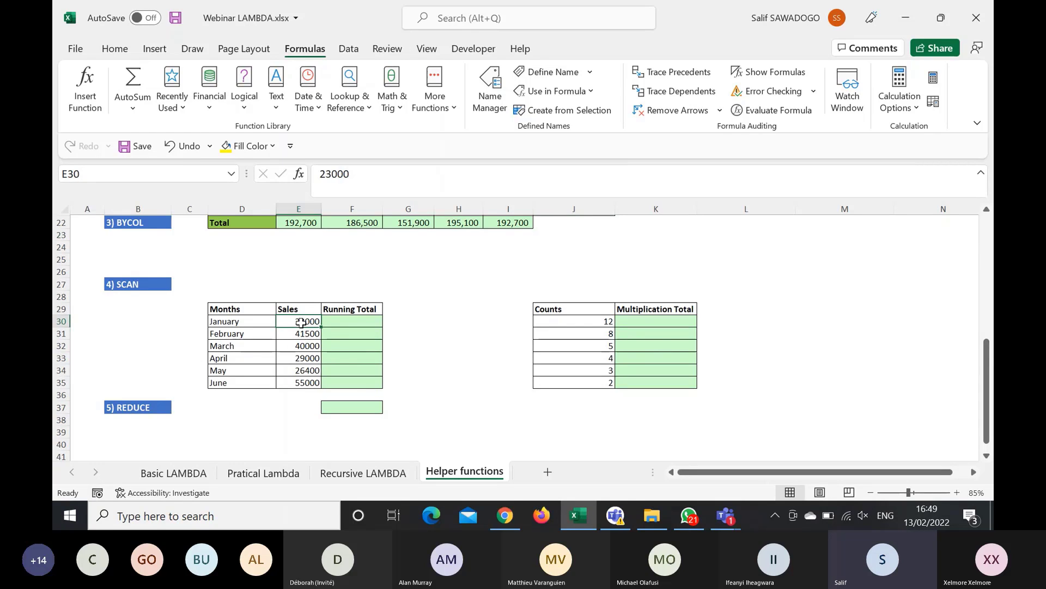
left_click_drag(302, 322, 301, 382)
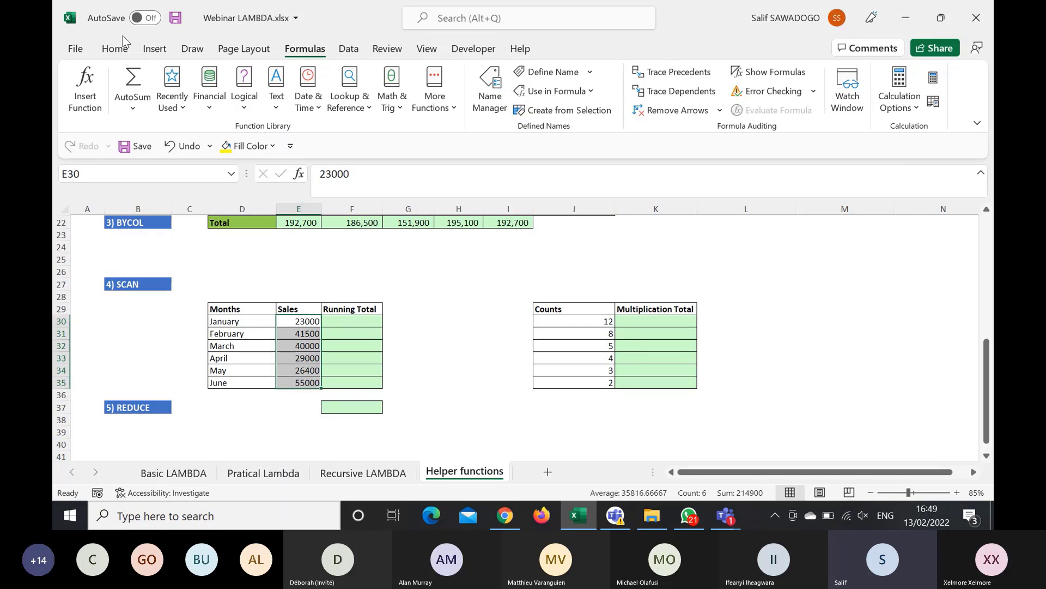
left_click(114, 49)
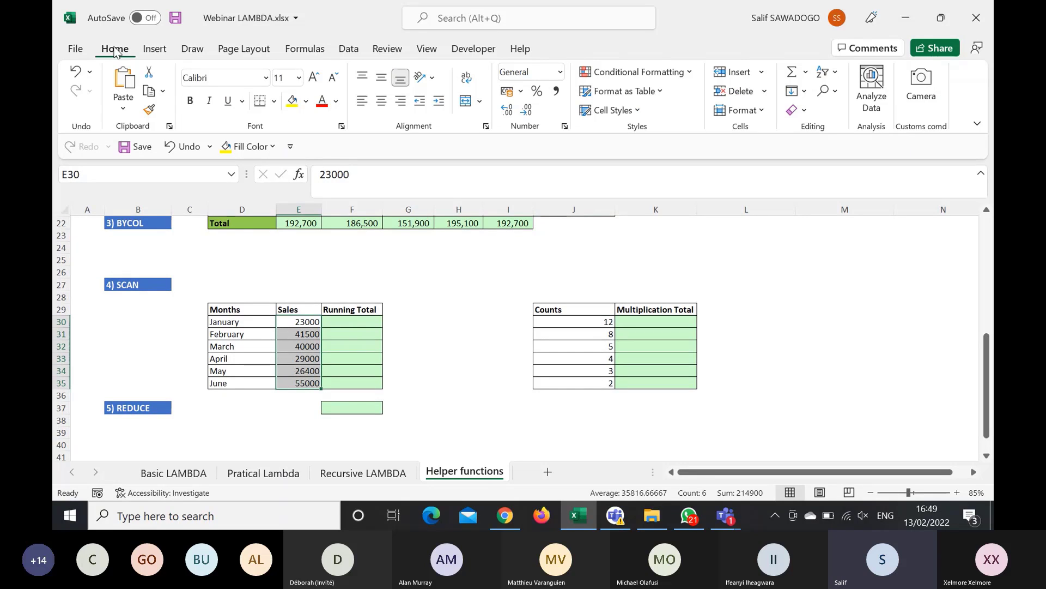
left_click(556, 92)
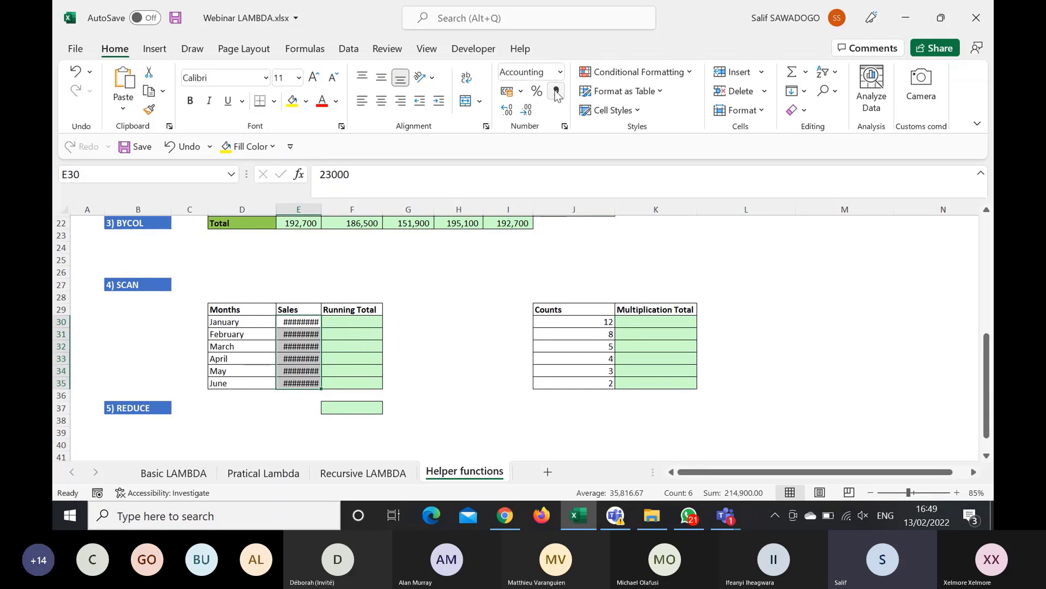
left_click(526, 112)
left_click(526, 112)
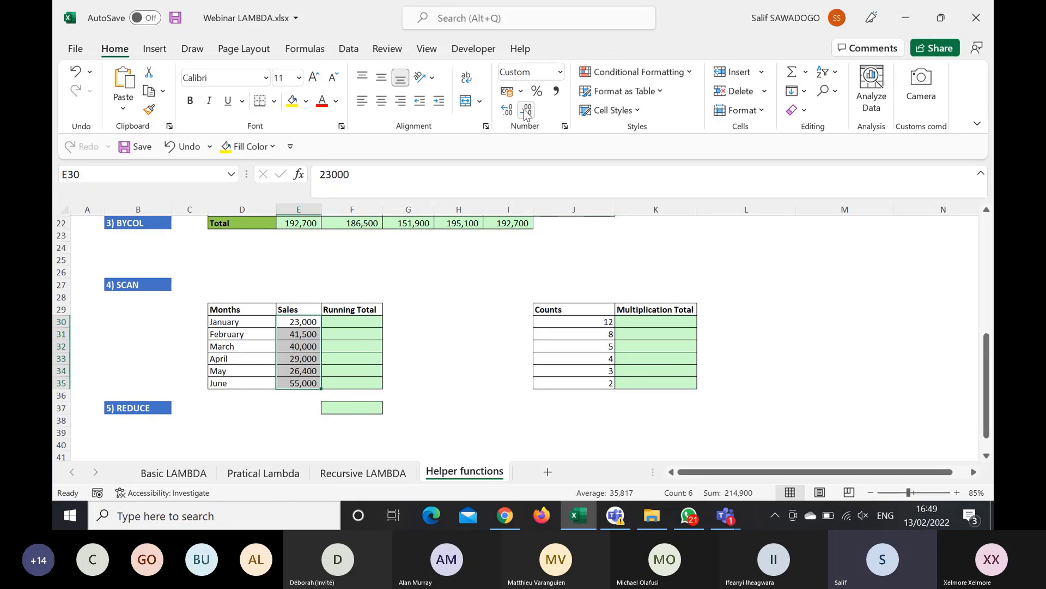
Step: Start a SCAN formula in F30 of the Running Total column with initial value 0 and array E30:E35
left_click(352, 322)
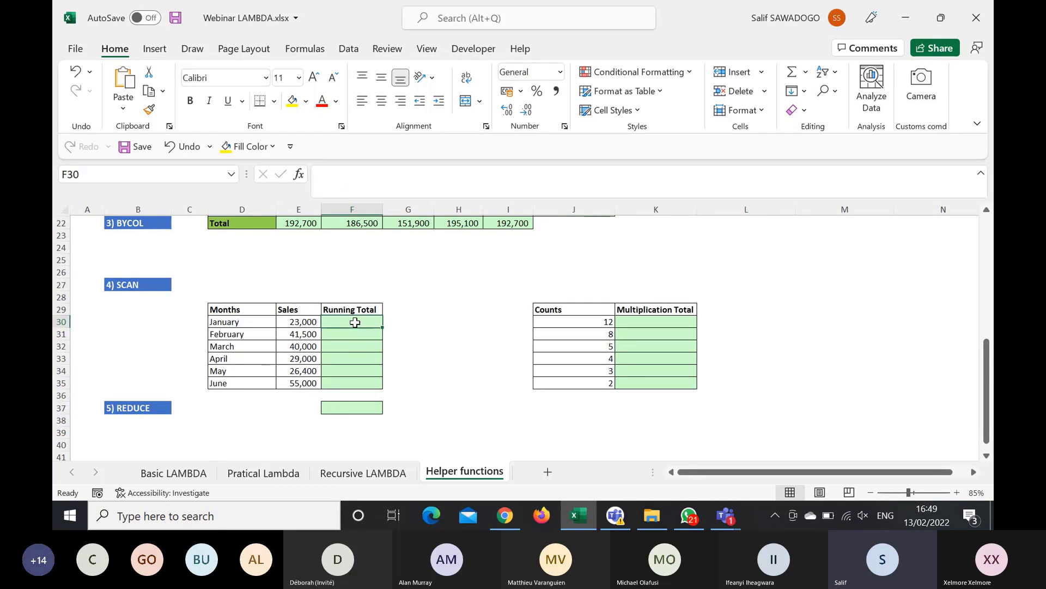
type("=")
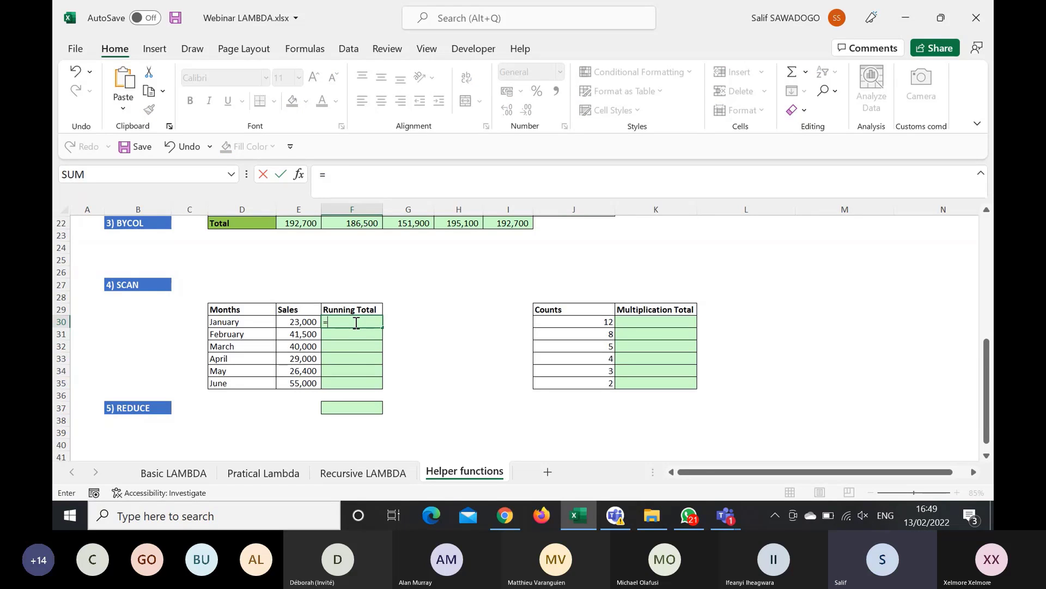
type("SCAN(")
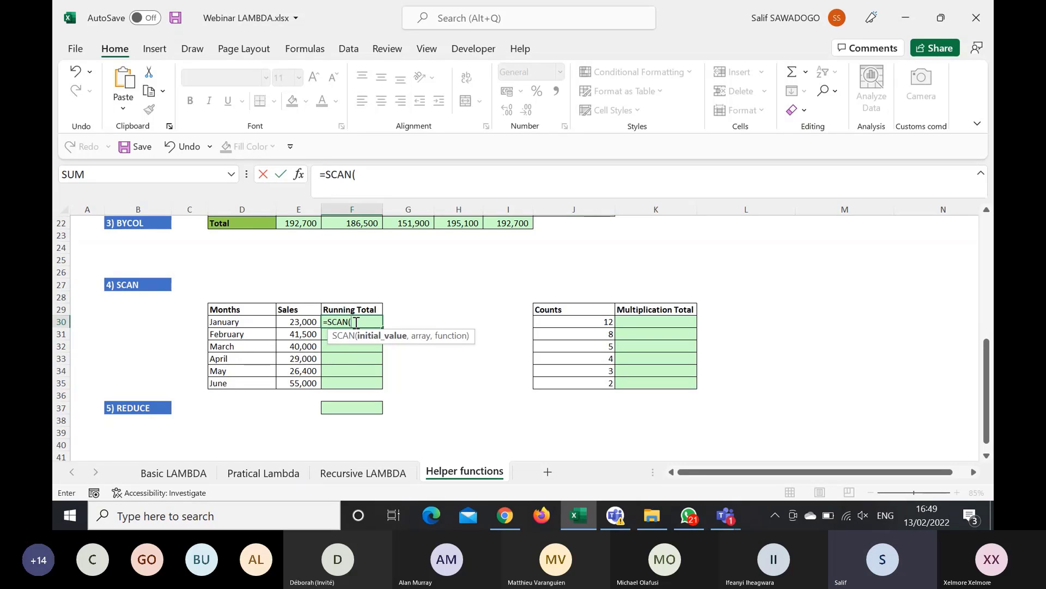
type("0,")
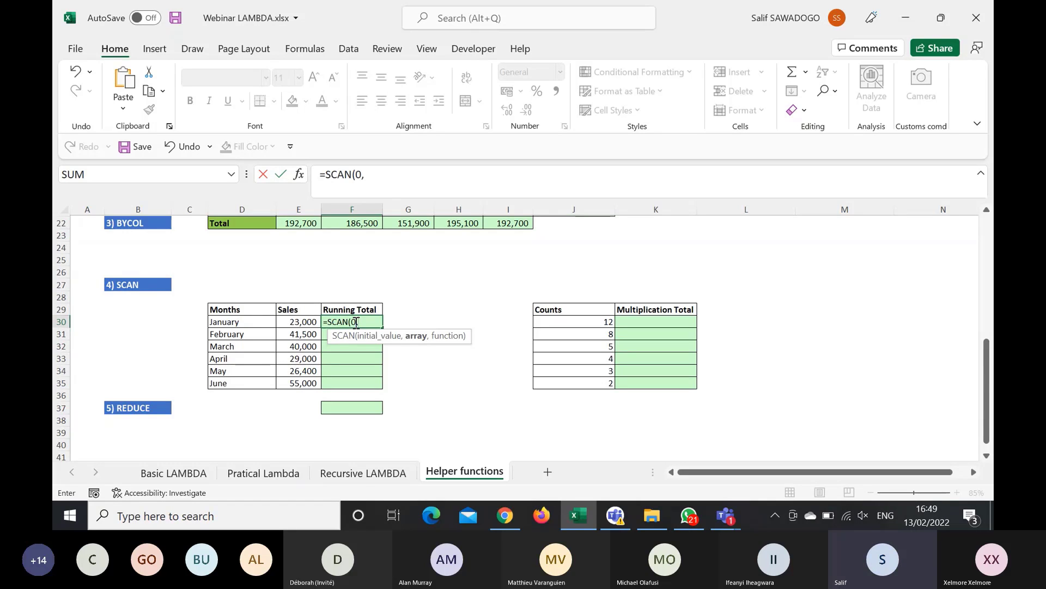
left_click_drag(294, 322, 292, 381)
type(",")
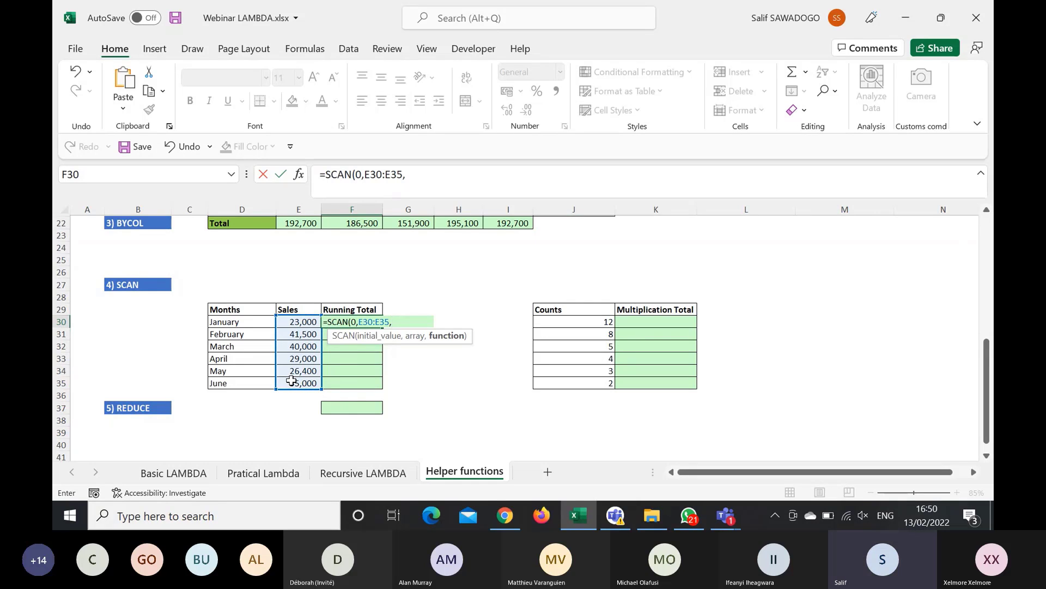
Step: Add a LAMBDA as the SCAN formula's function argument, with start and h as its parameters
type("L")
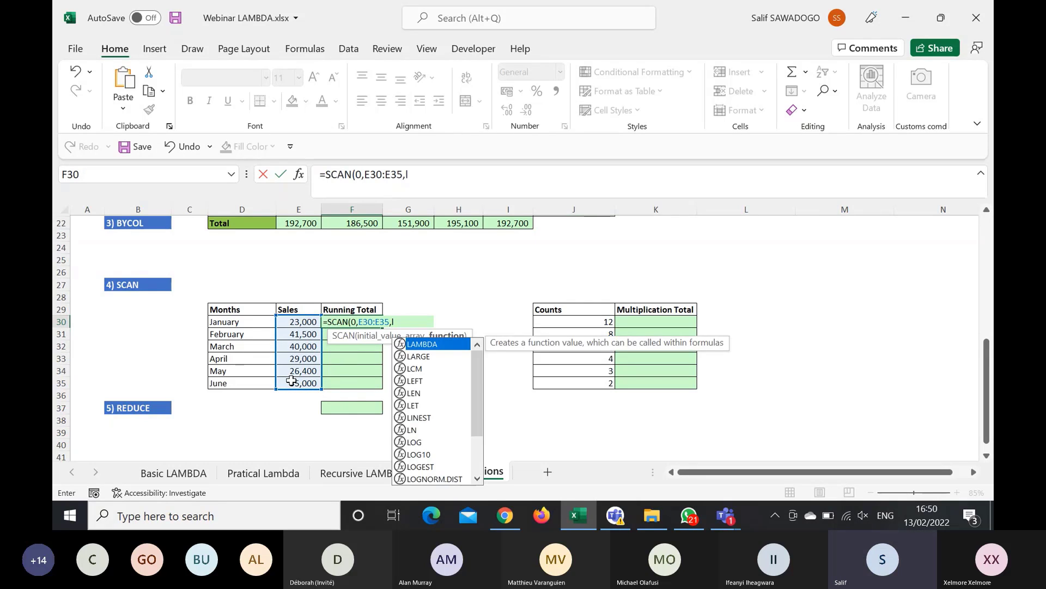
key("Tab")
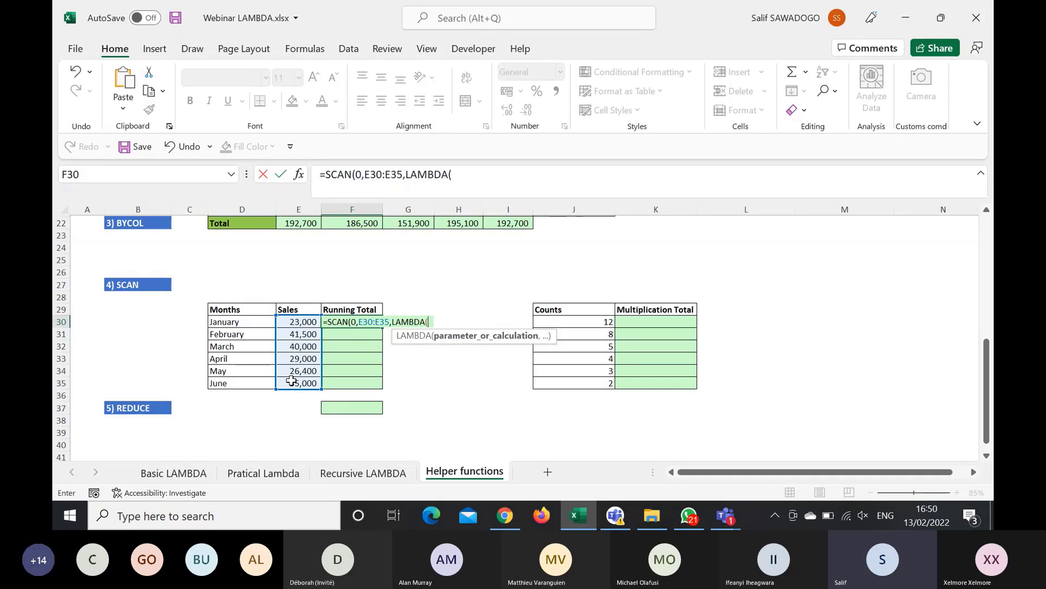
type("r")
key("BackSpace")
type("sta")
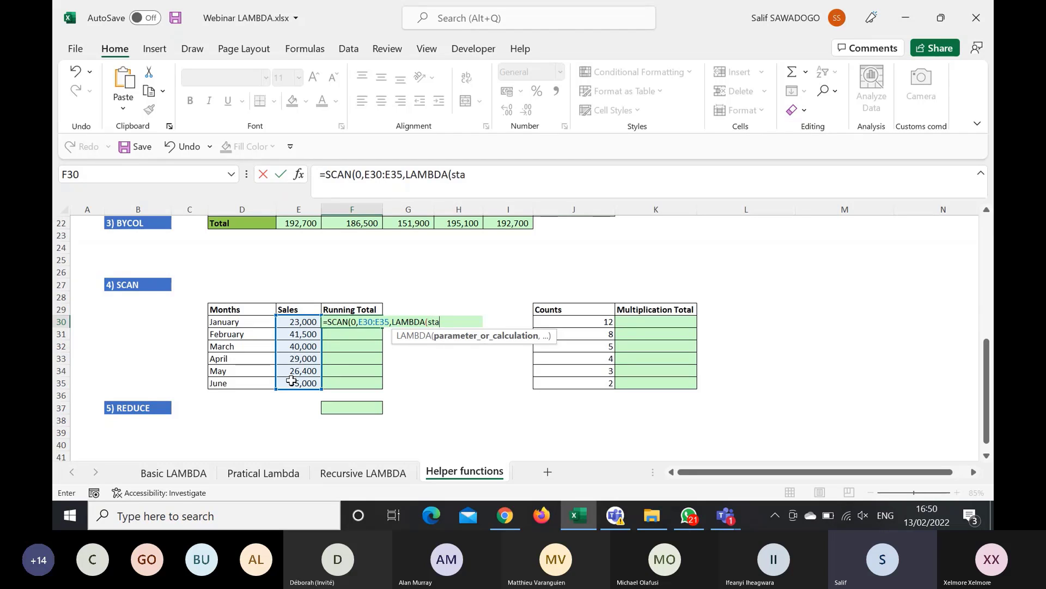
type("rt")
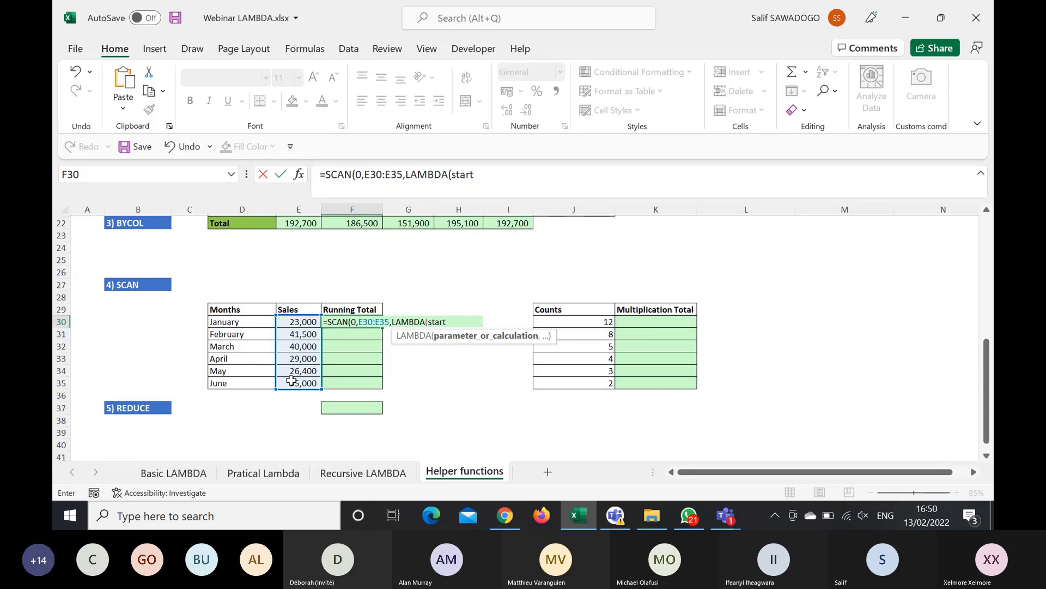
type(",")
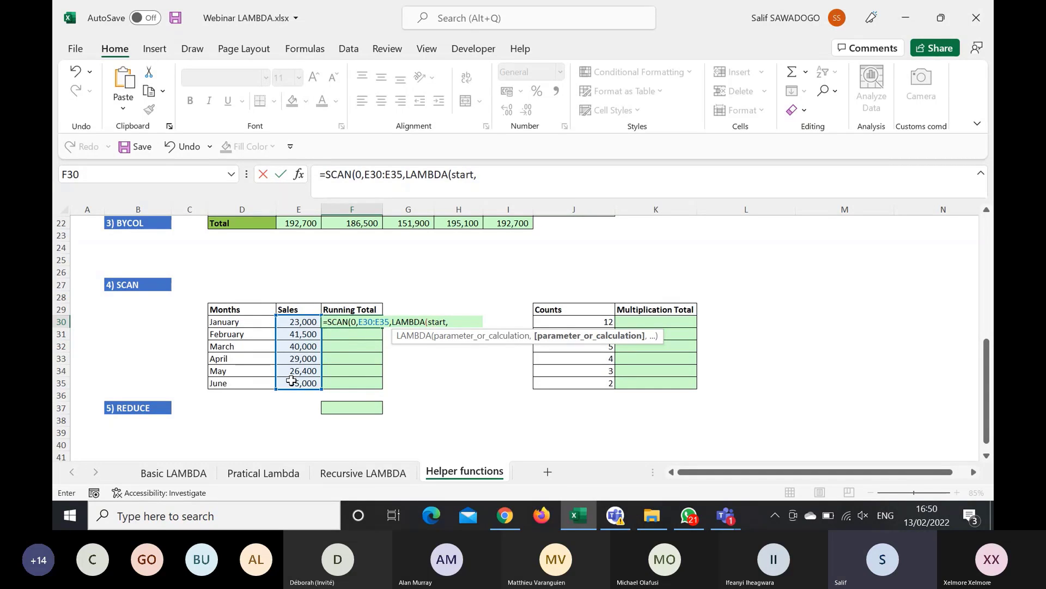
type("h,")
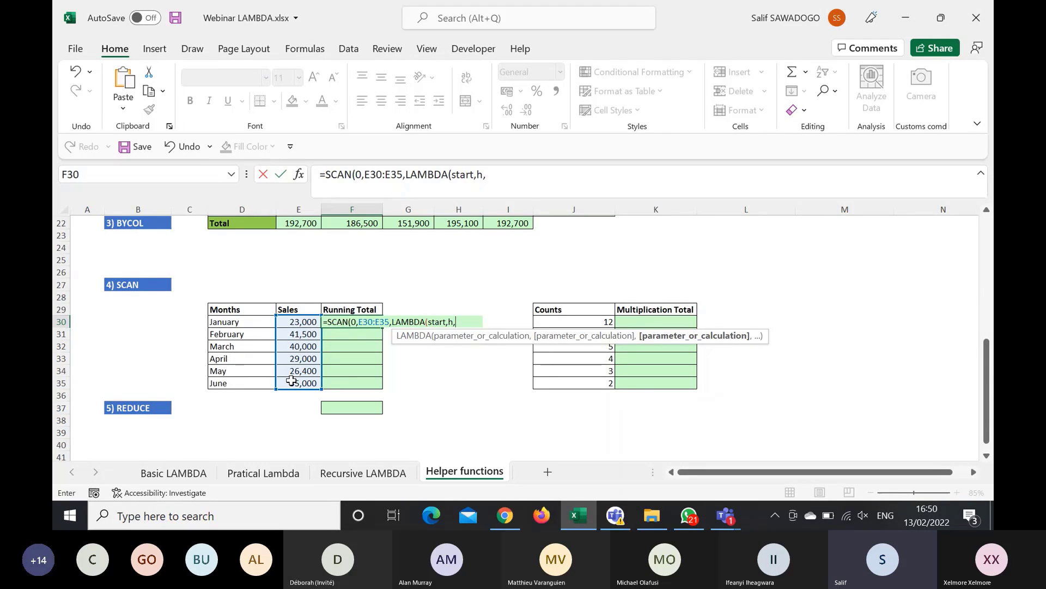
Step: Complete the LAMBDA with the calculation start+h, close both functions and enter the SCAN formula
type("s")
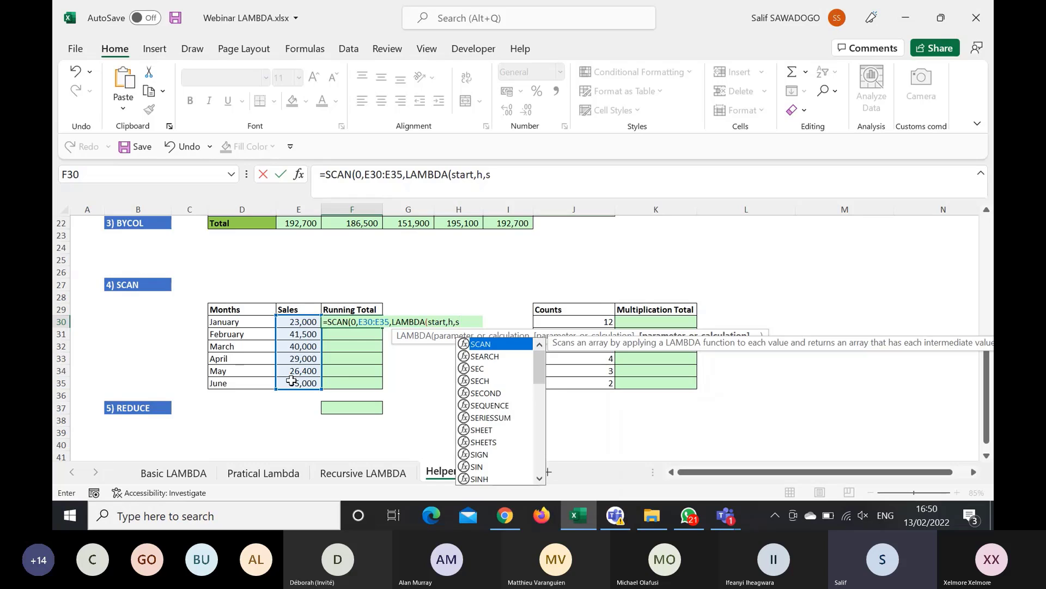
key("BackSpace")
type("sta")
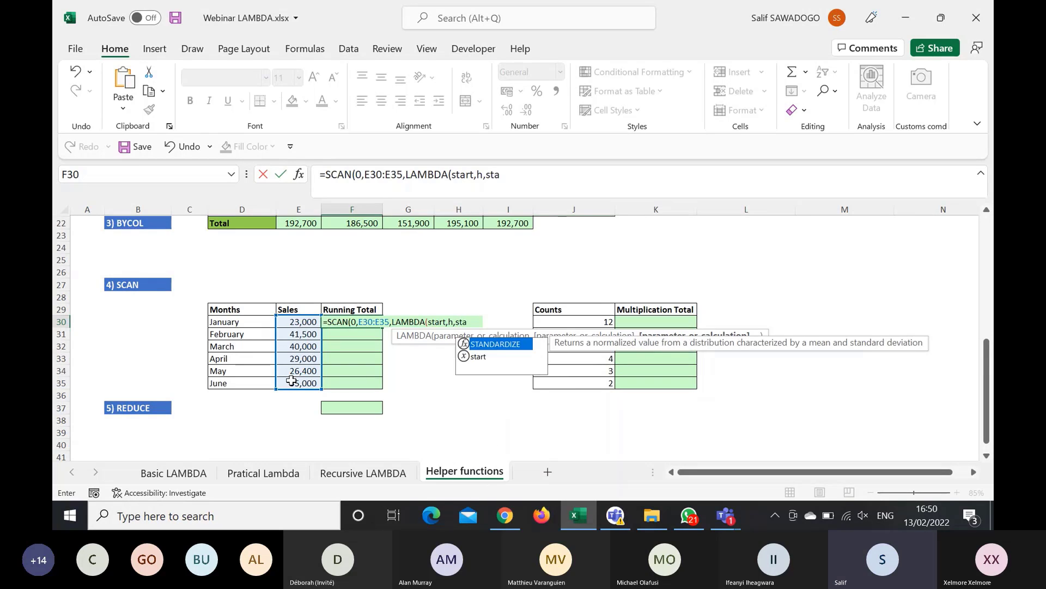
type("rt")
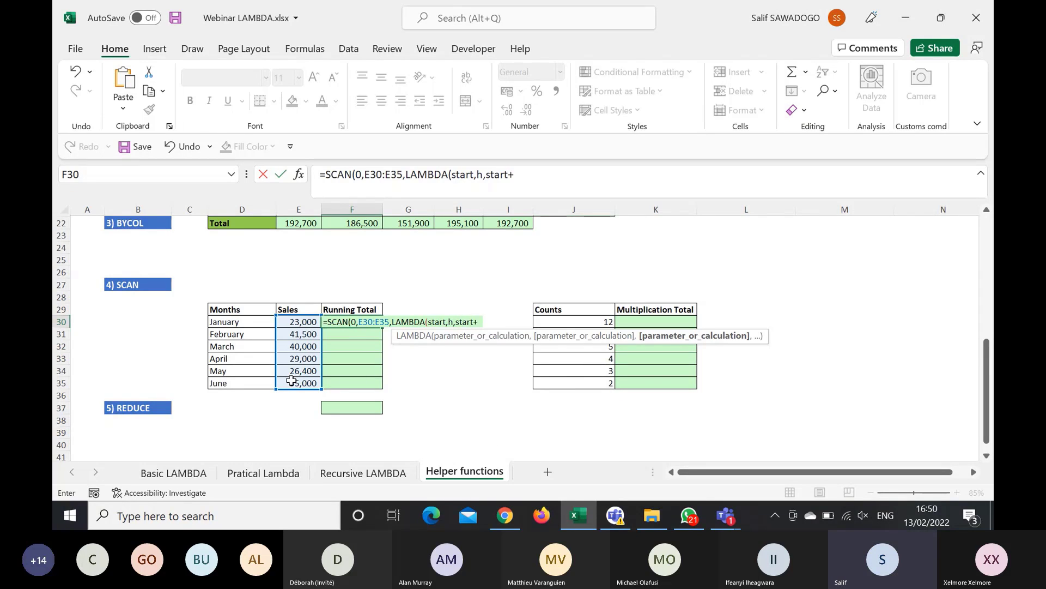
type("+h")
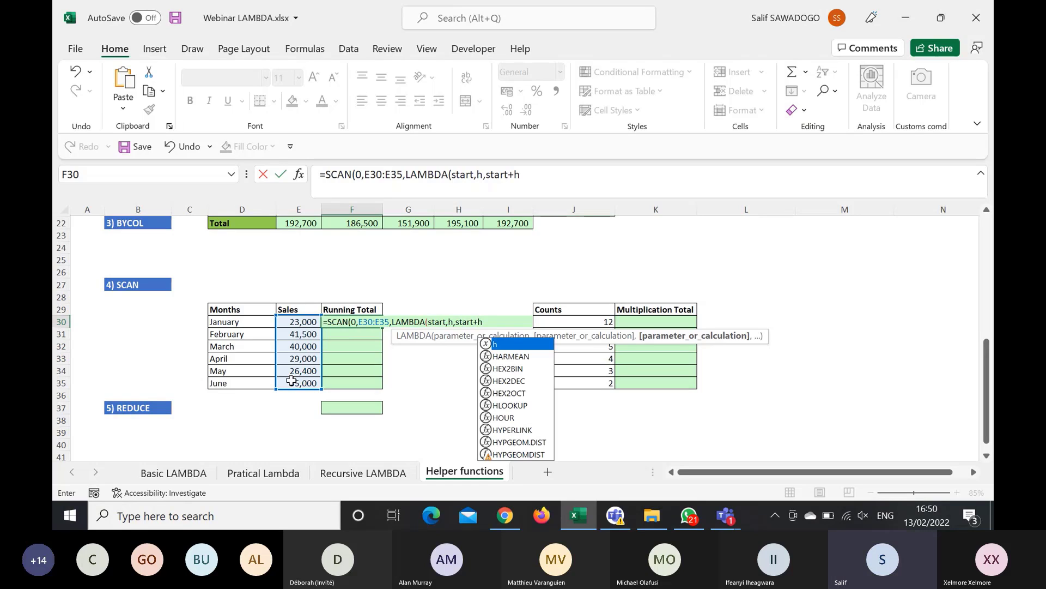
type(")")
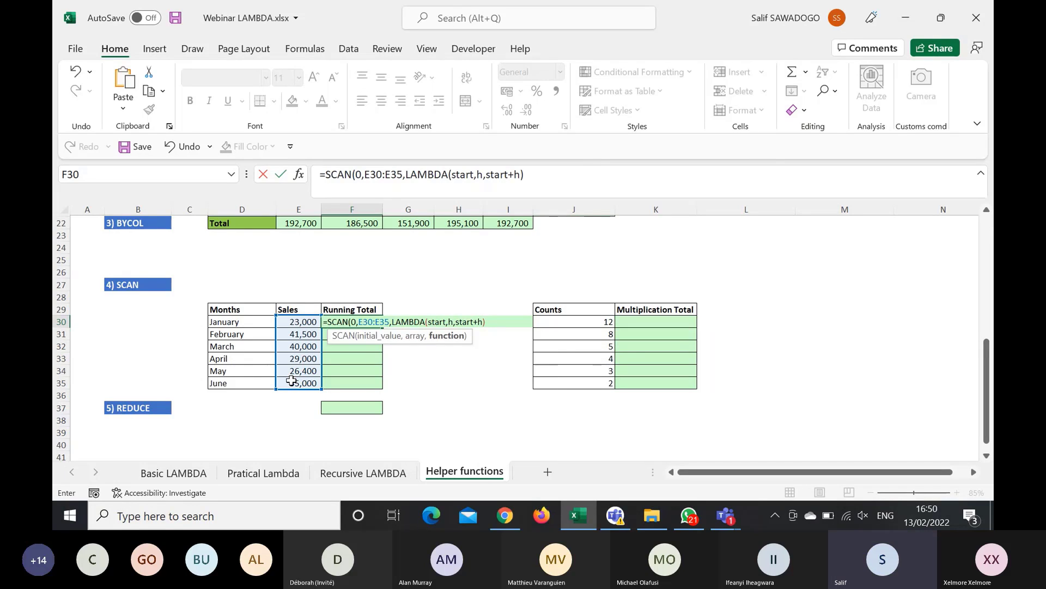
type(")")
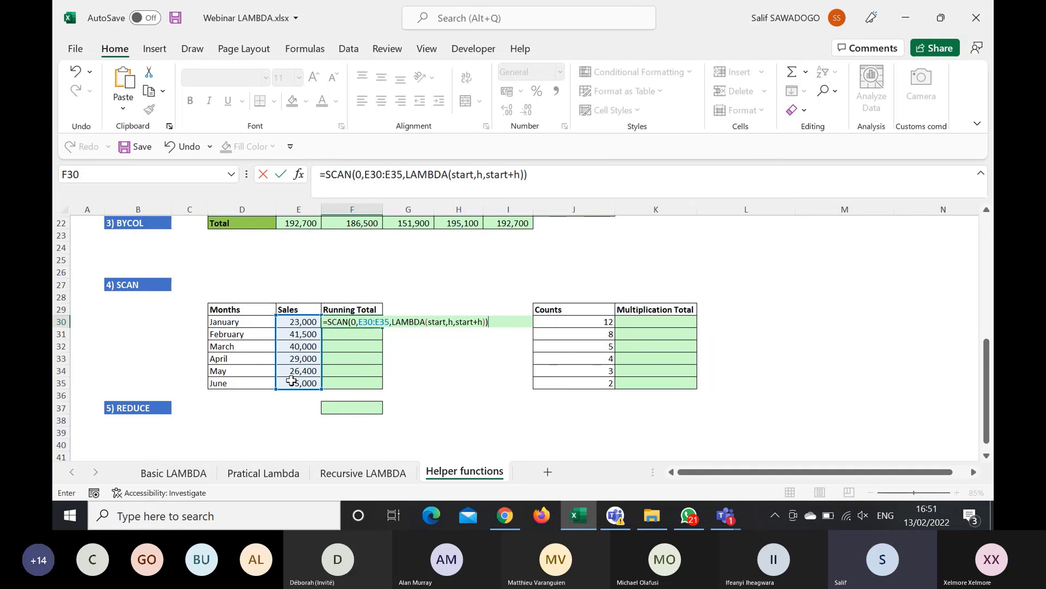
key("Return")
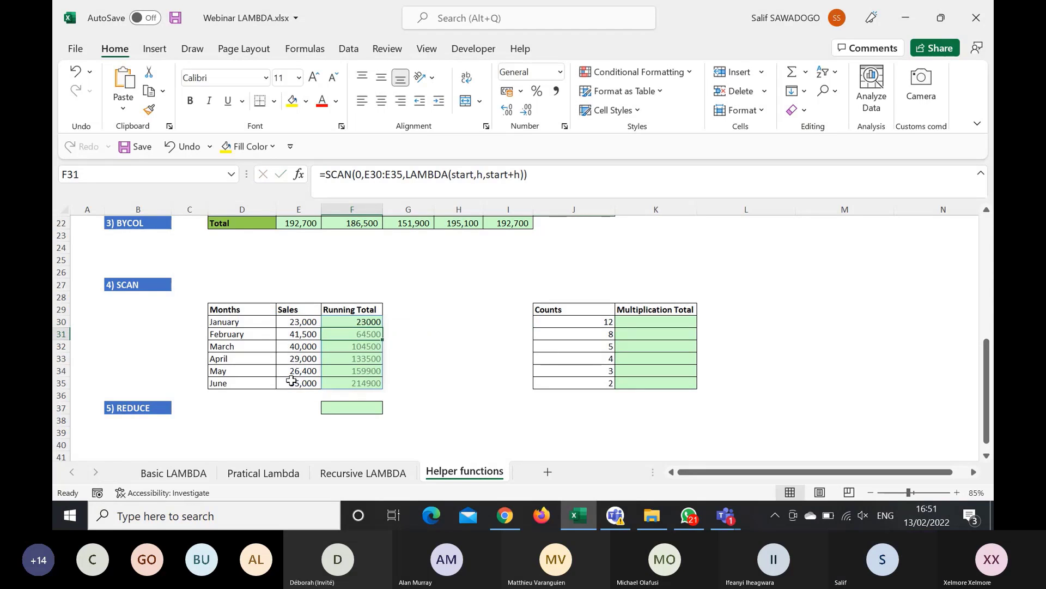
Step: Compare the monthly Sales values with the SCAN results in the Running Total column, from January through June
left_click(357, 318)
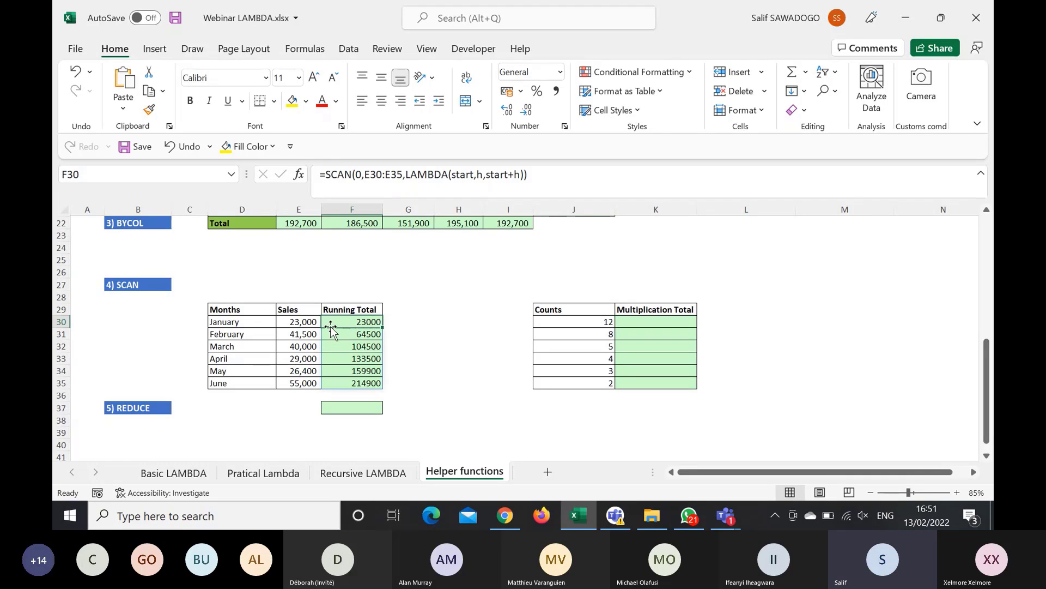
left_click(296, 321)
left_click(341, 323)
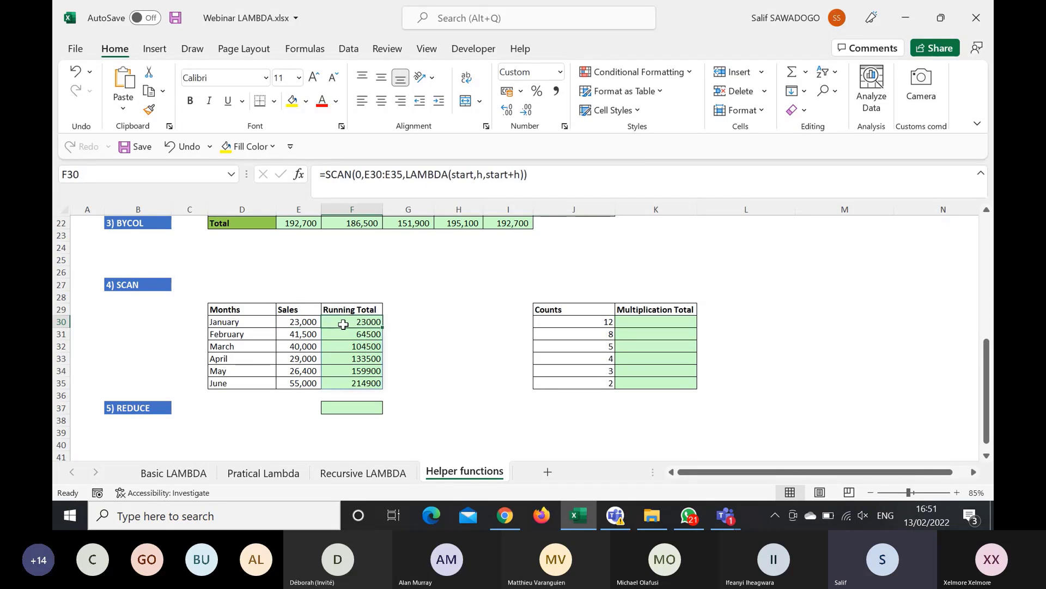
left_click(300, 334)
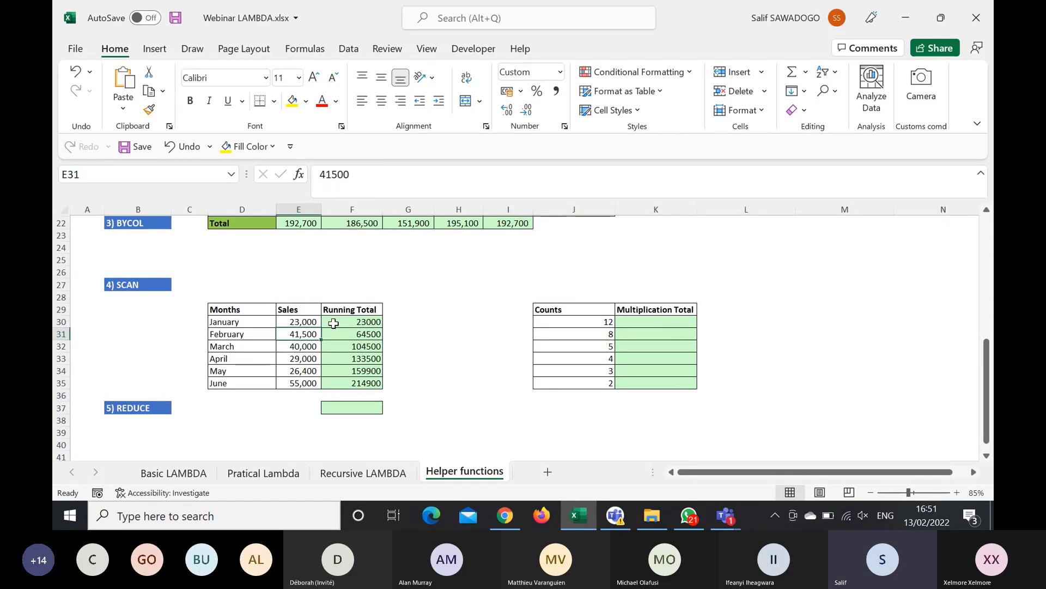
left_click(352, 322)
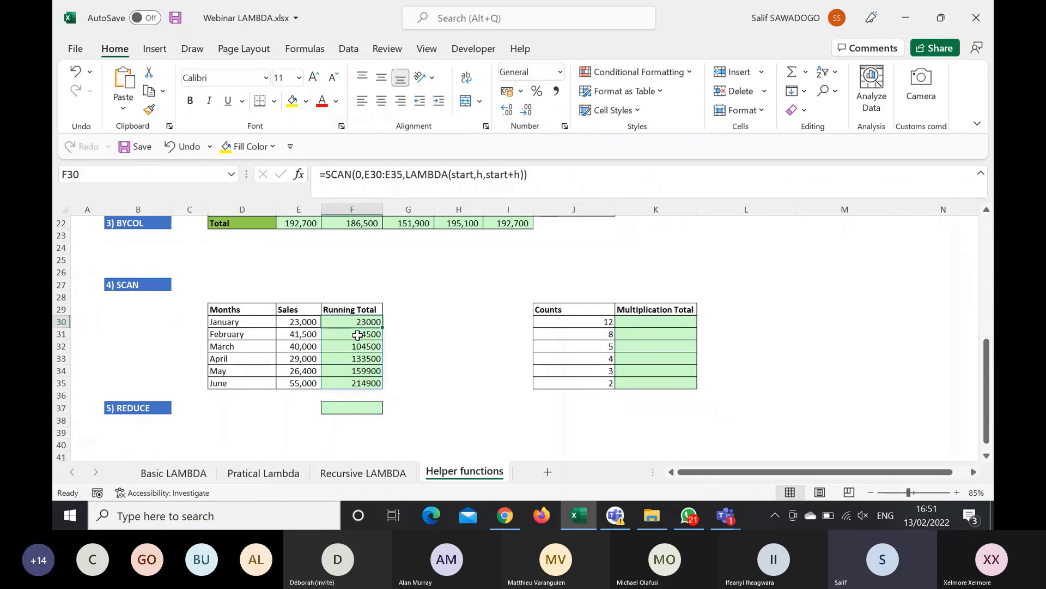
left_click(291, 336)
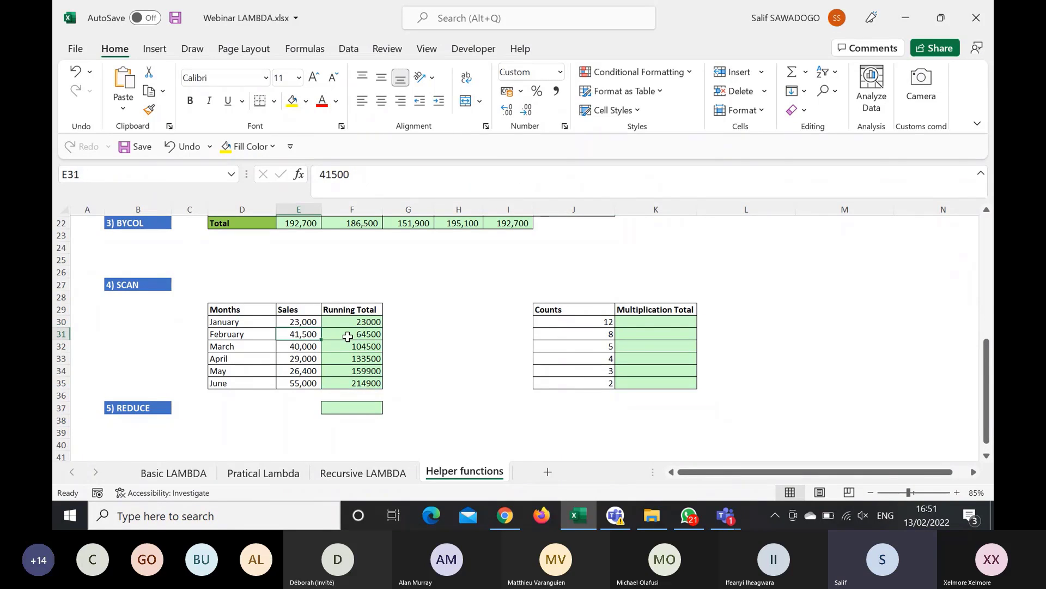
left_click(351, 335)
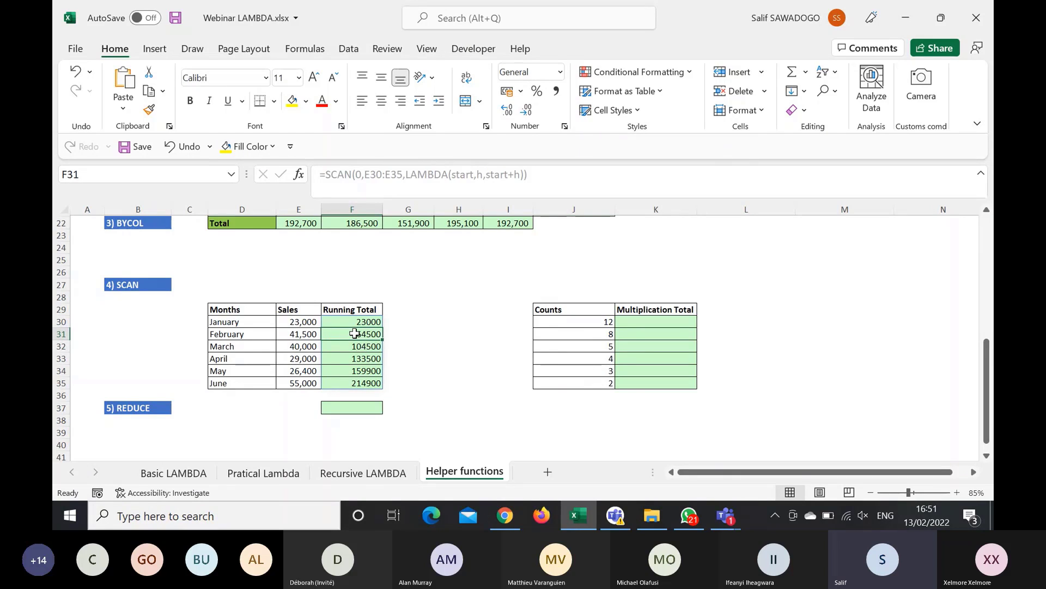
left_click(292, 347)
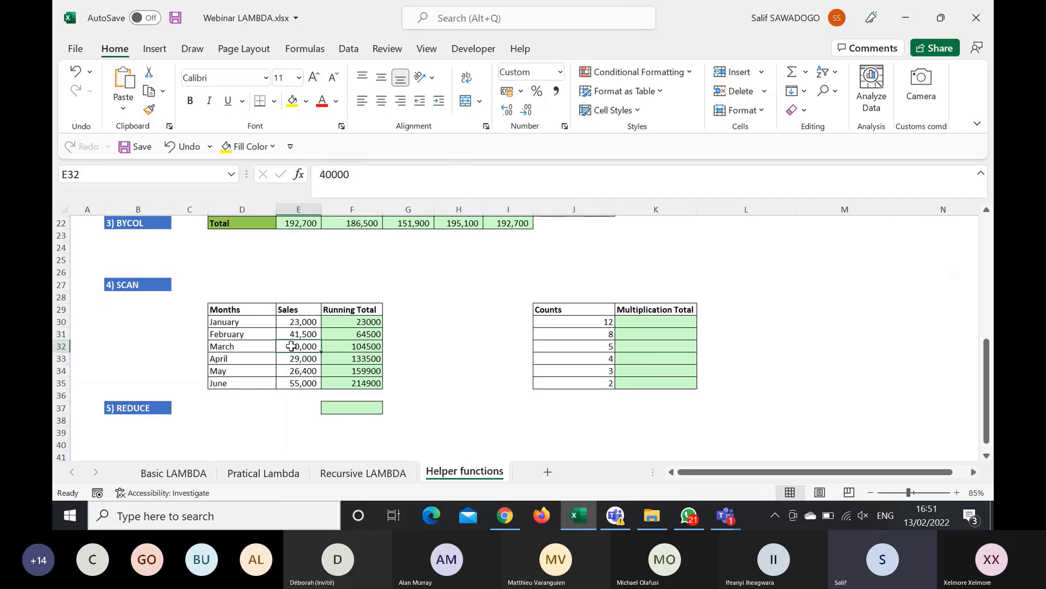
left_click(353, 342)
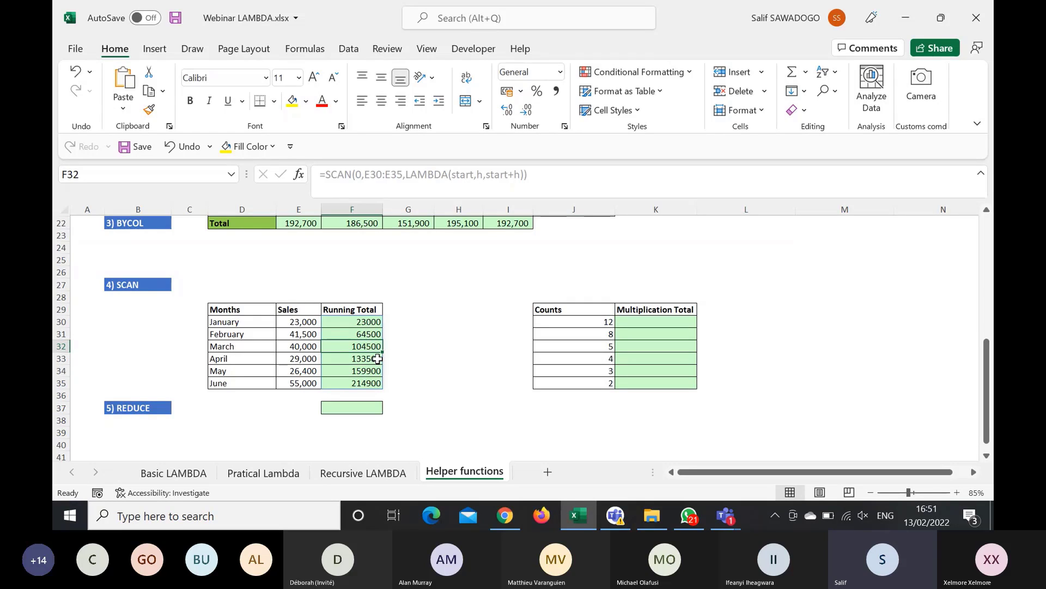
left_click(375, 382)
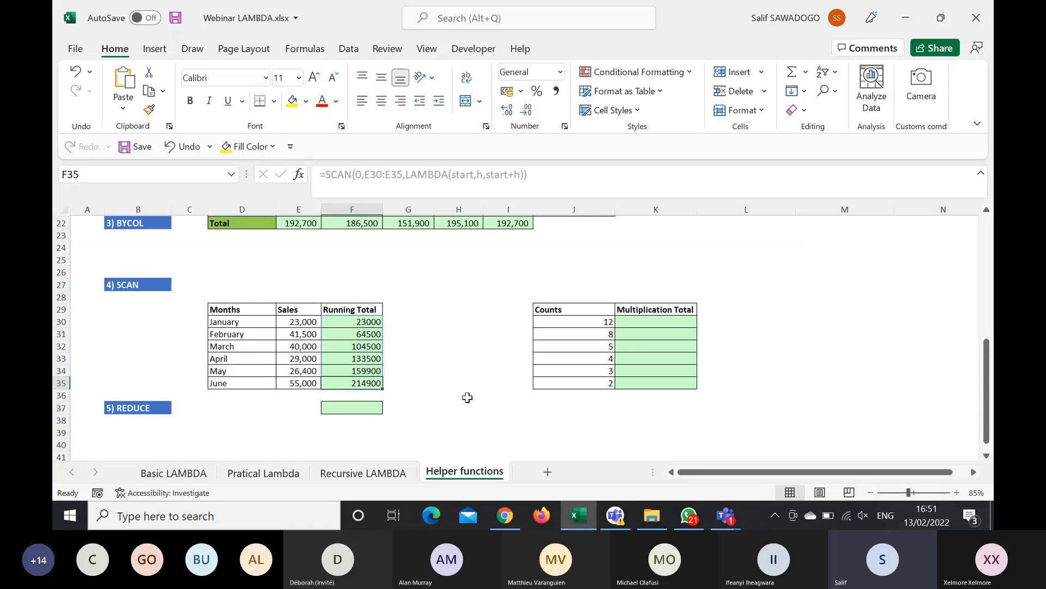
Step: Start a REDUCE formula in F37 with initial value 0 and the Sales range E30:E35 as the array
left_click(335, 410)
type("=")
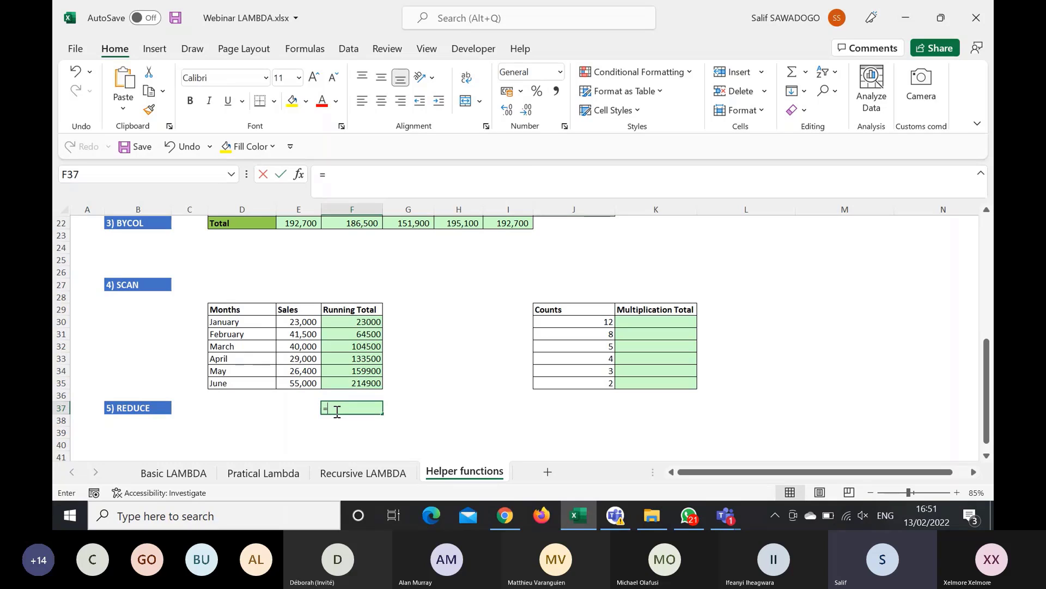
type("red")
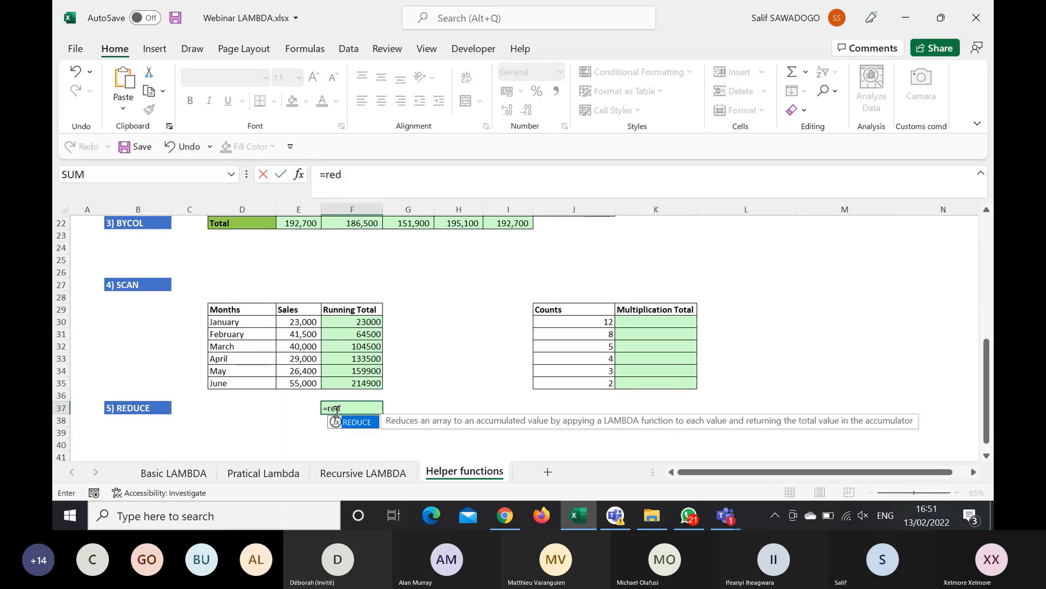
key("Tab")
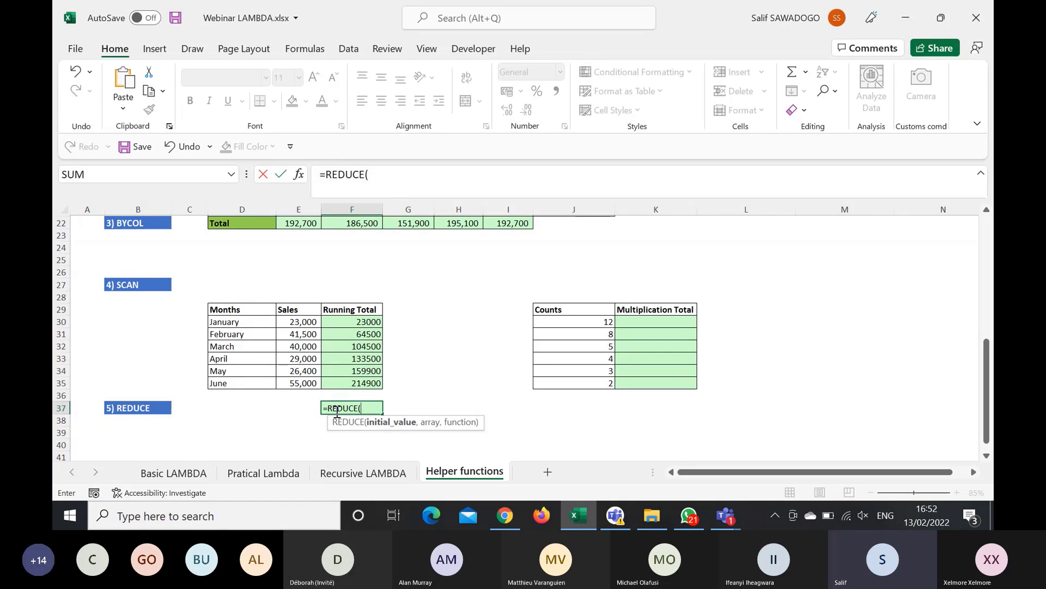
type("0,")
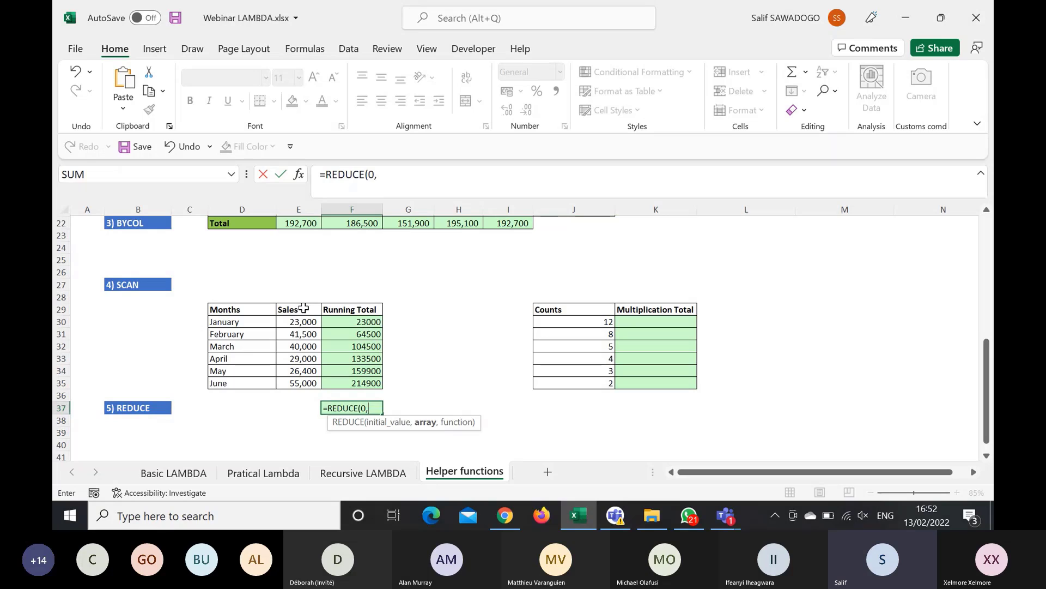
left_click_drag(301, 321, 308, 383)
type(",")
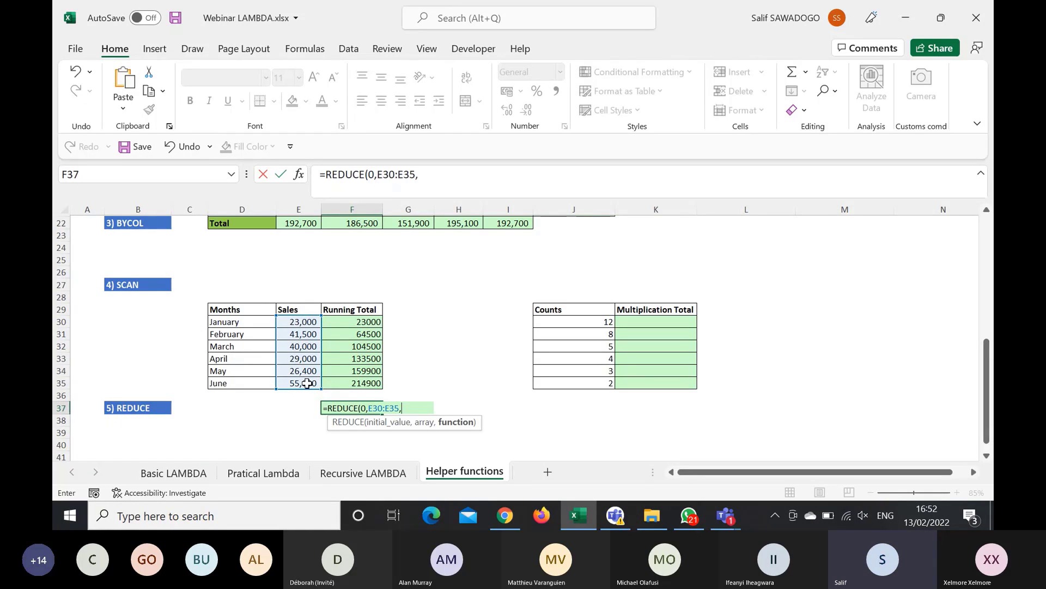
Step: Complete the REDUCE formula with a LAMBDA using parameters f and h and the calculation f+h, and enter it
type("la")
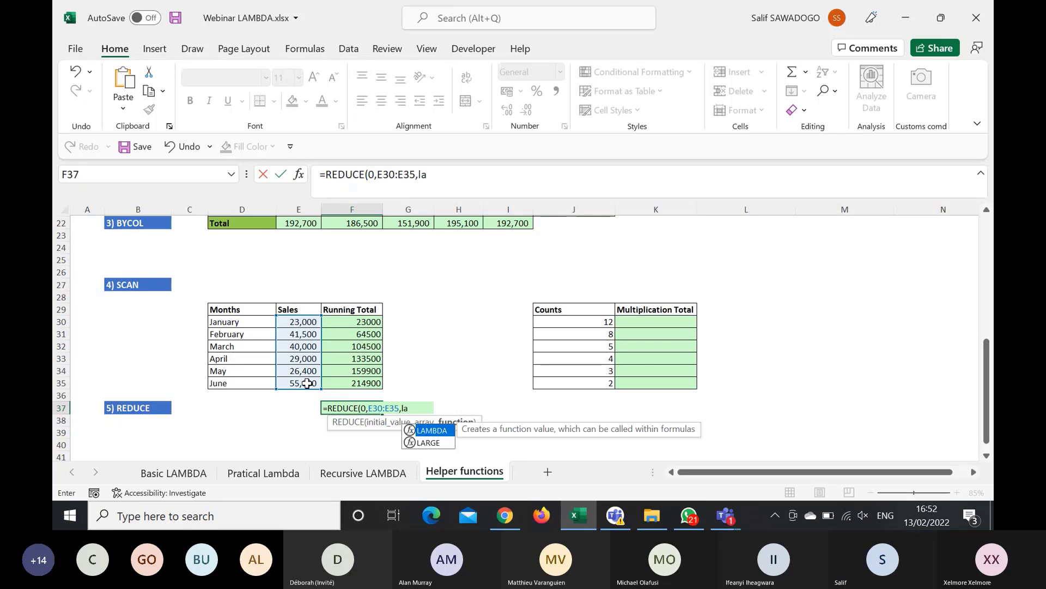
key("Tab")
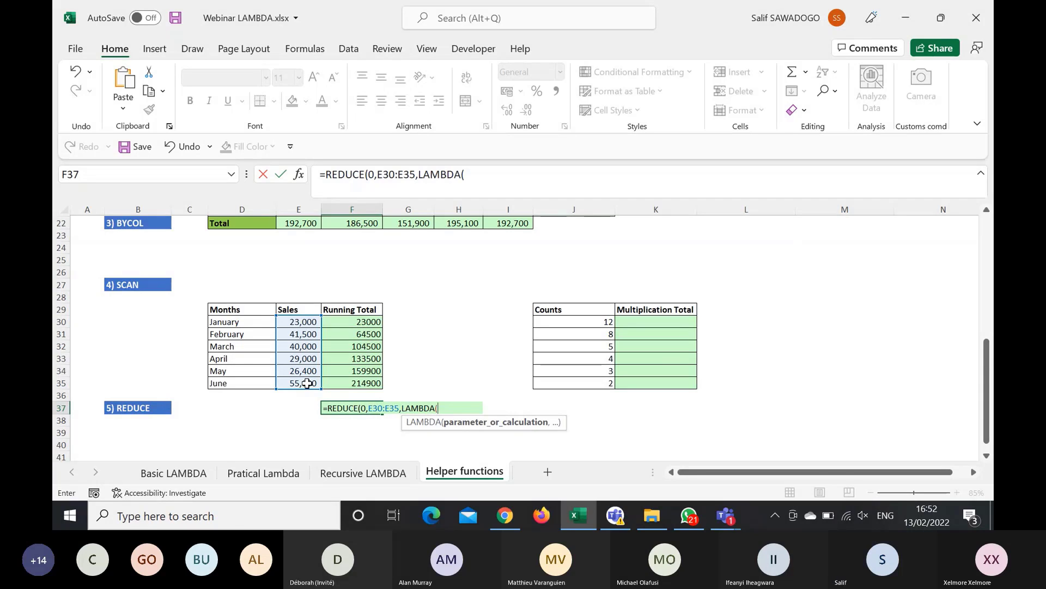
type("f")
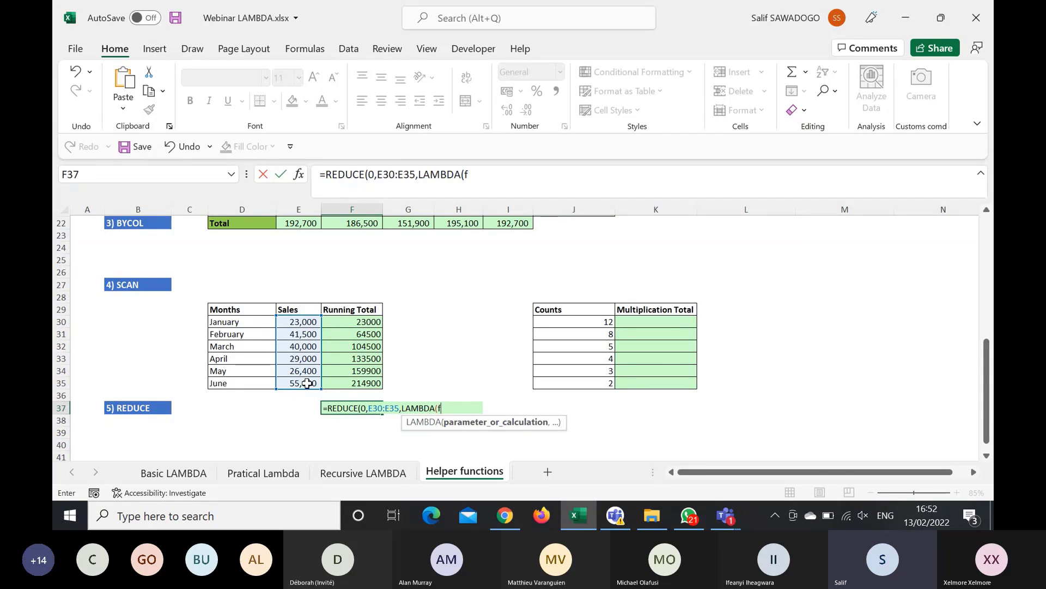
type(",h")
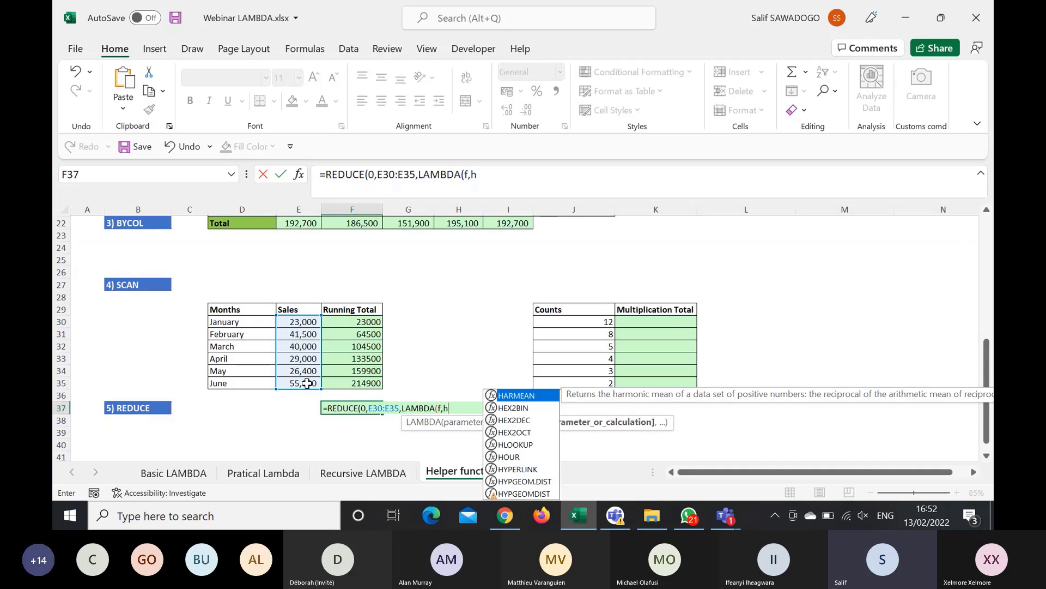
type(",")
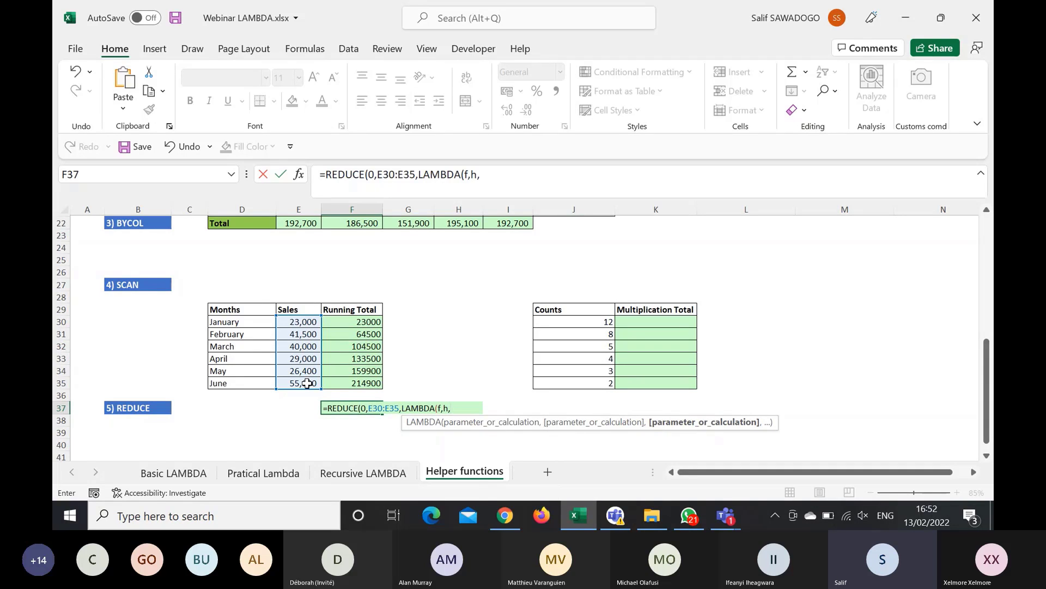
type("f+h)")
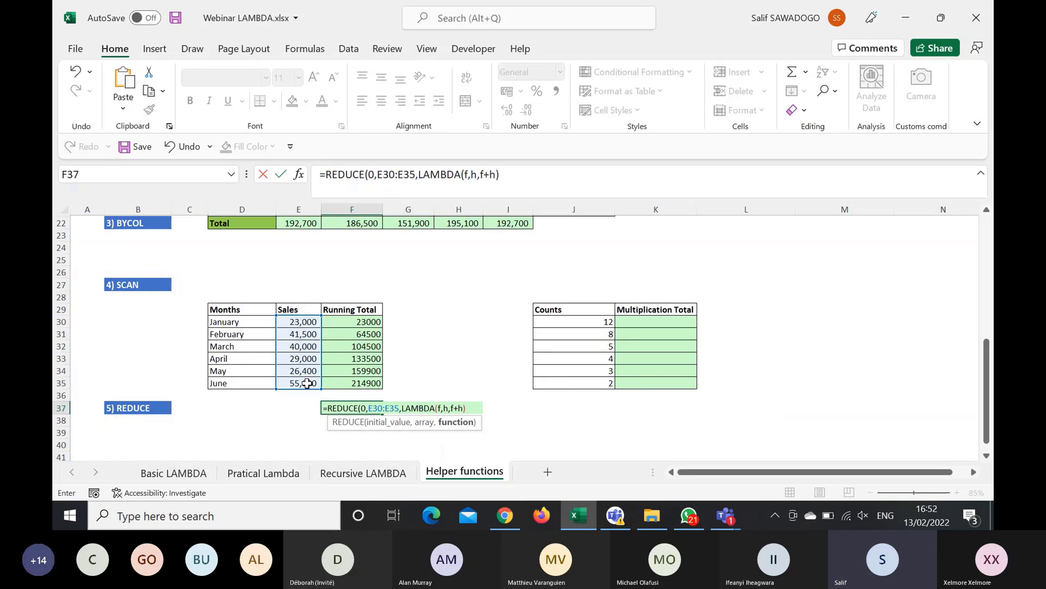
type(")")
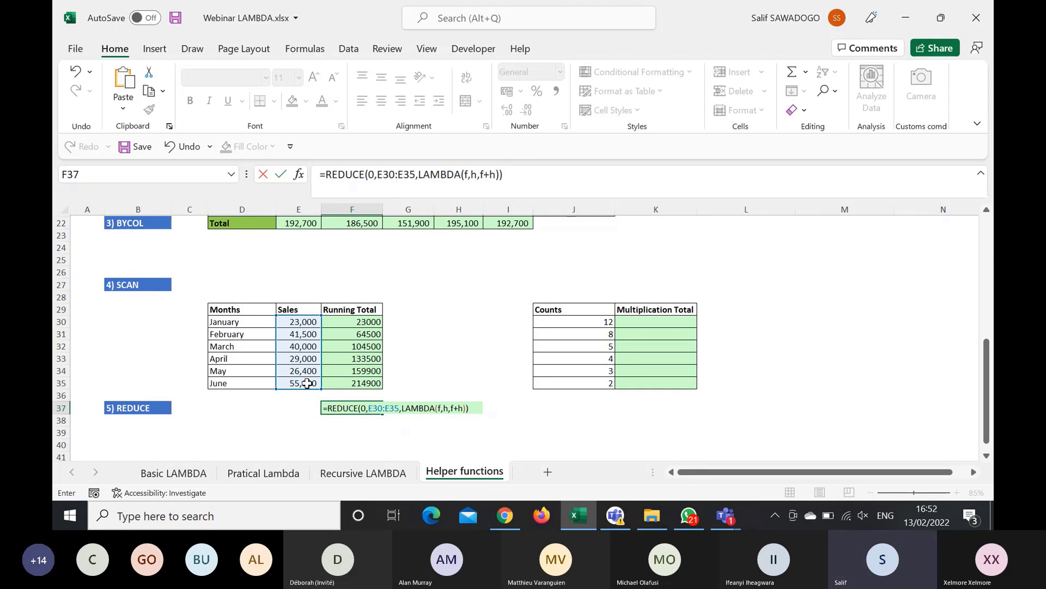
key("Return")
left_click(368, 406)
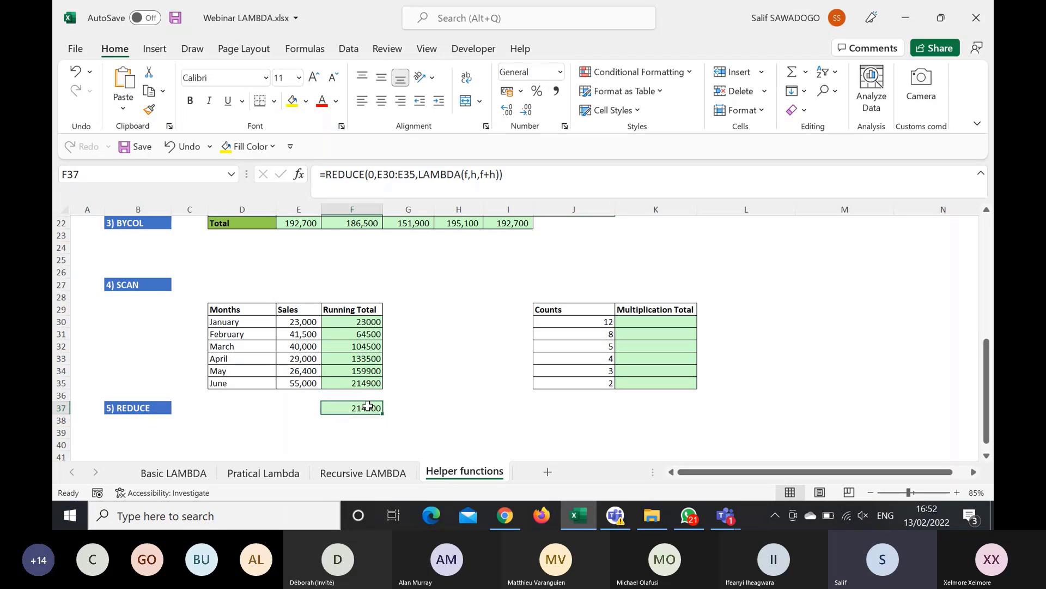
Step: Format the running totals in F30:F35 and the REDUCE result in F37 with a thousands separator and no decimals
left_click_drag(357, 324, 355, 381)
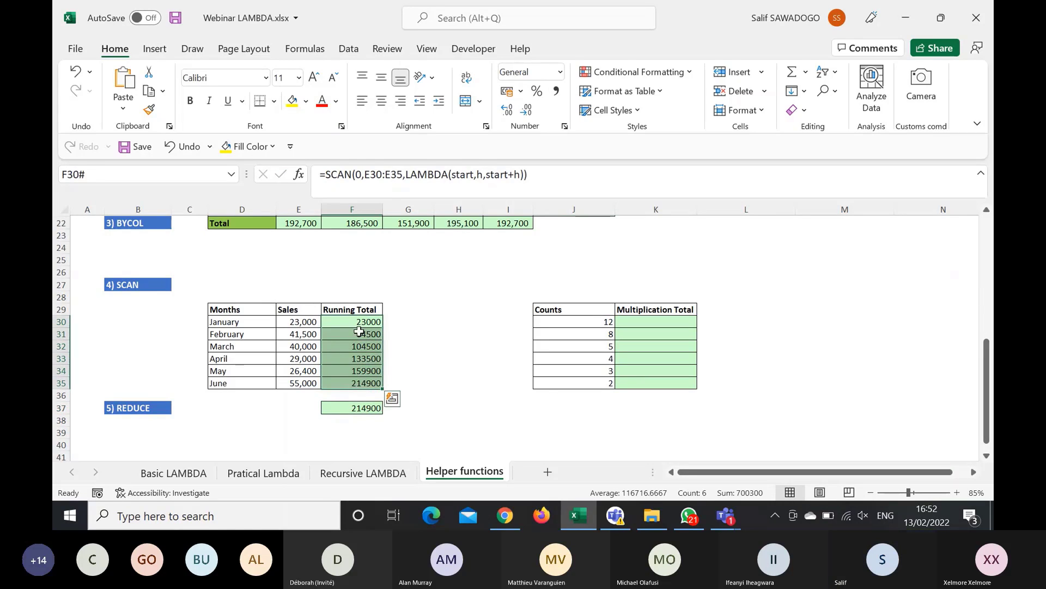
left_click(557, 94)
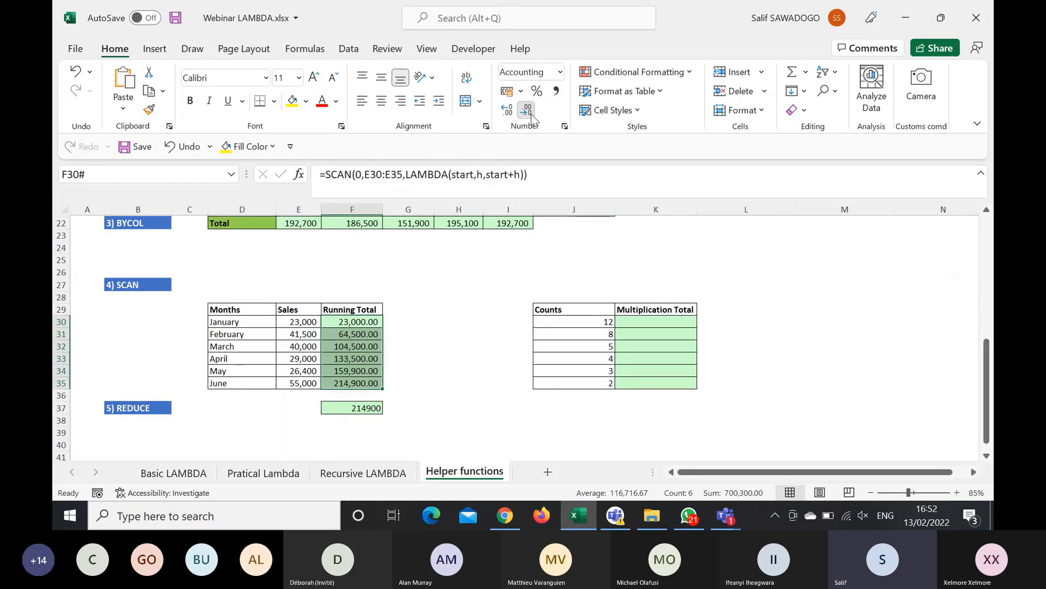
left_click(364, 409)
left_click(556, 91)
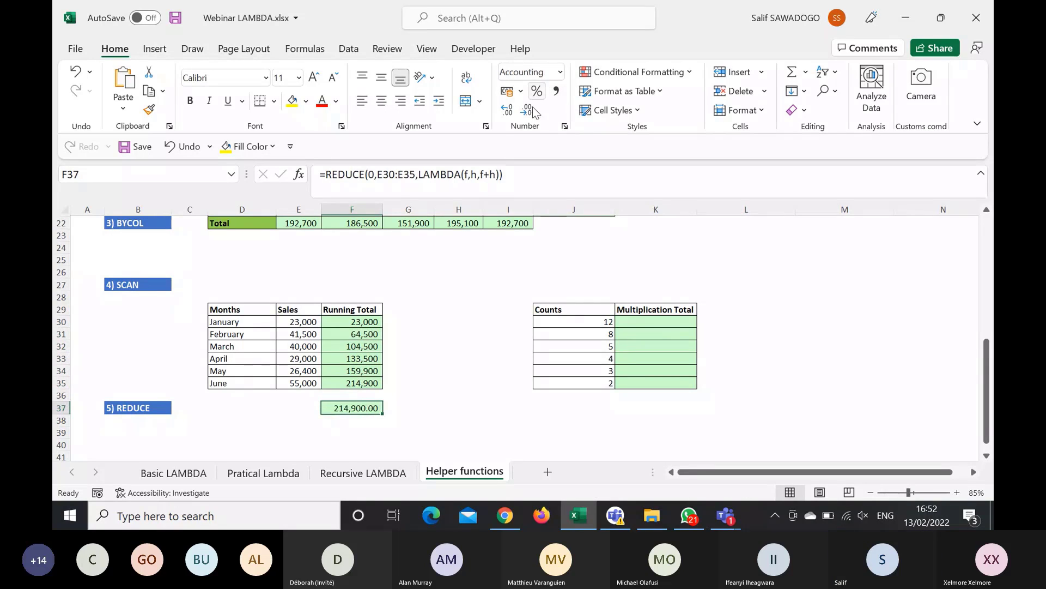
left_click(527, 110)
left_click(526, 110)
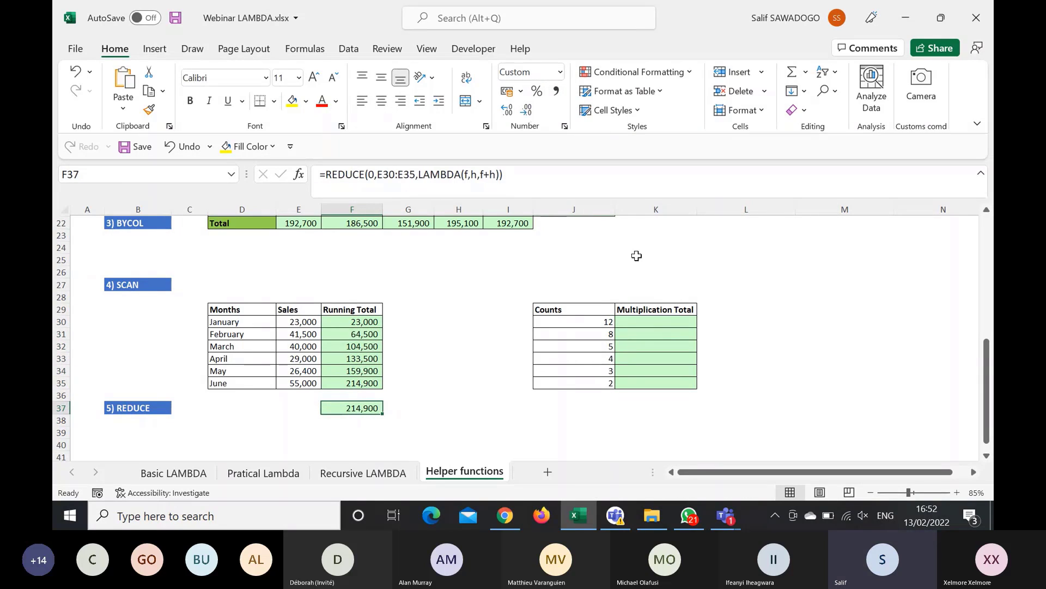
Step: Start a SCAN formula in K30 of the Multiplication Total column with initial value 1 and array J30:J35
left_click(666, 323)
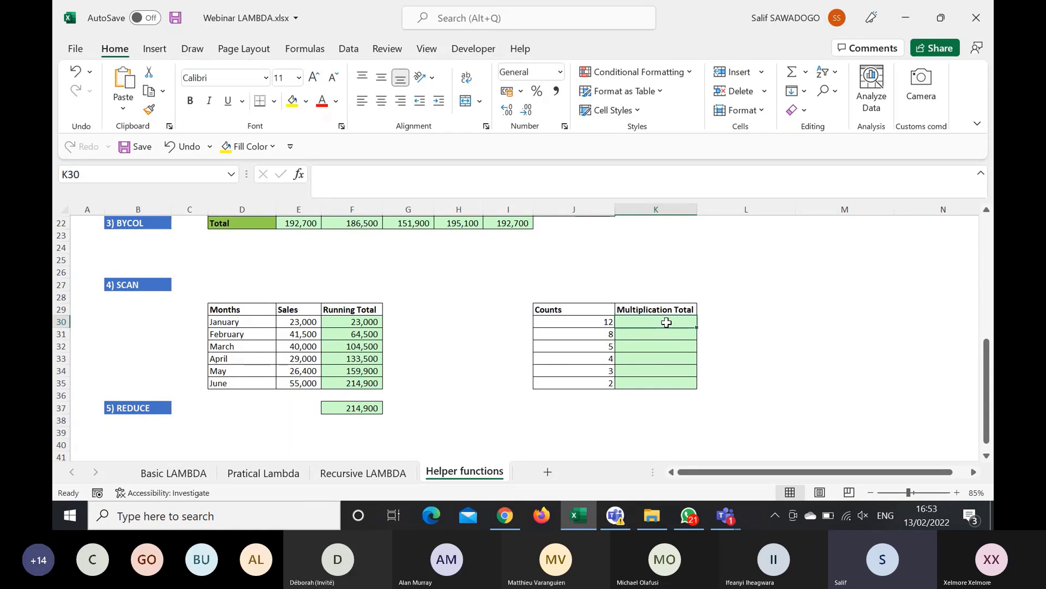
type("=")
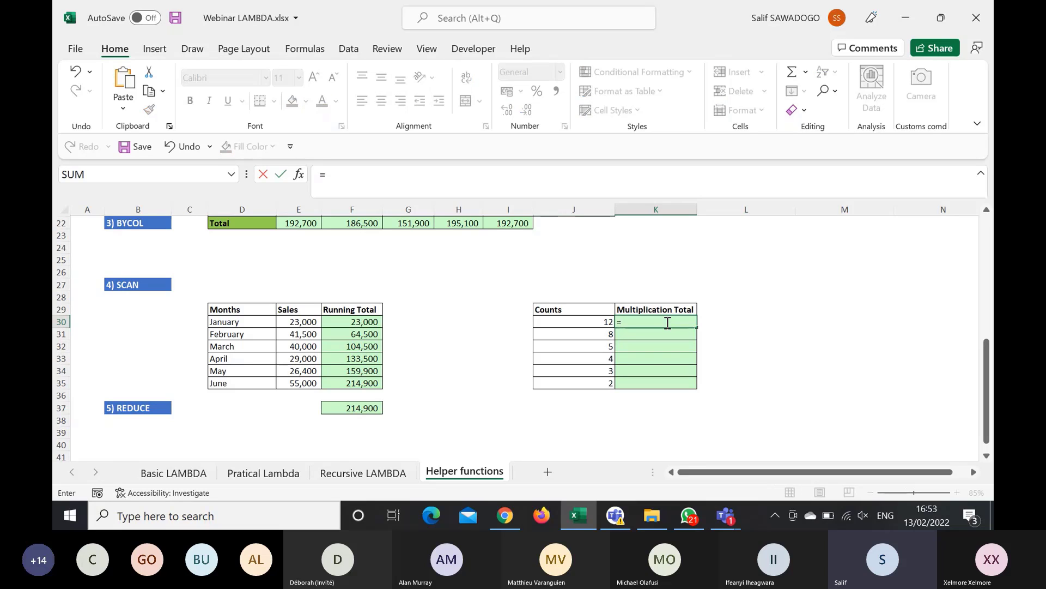
type("sCAN(")
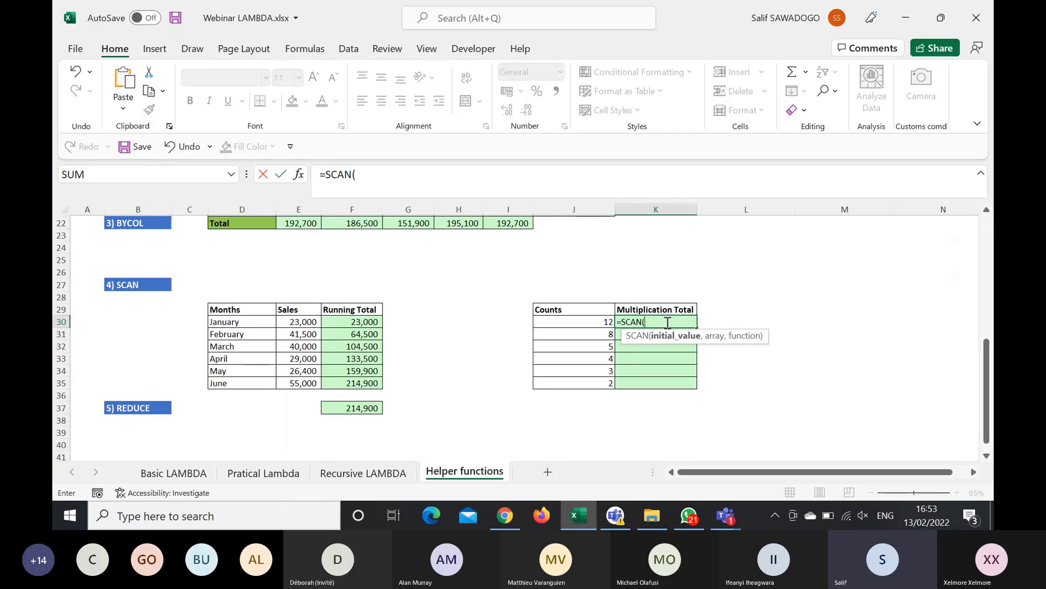
type("1,")
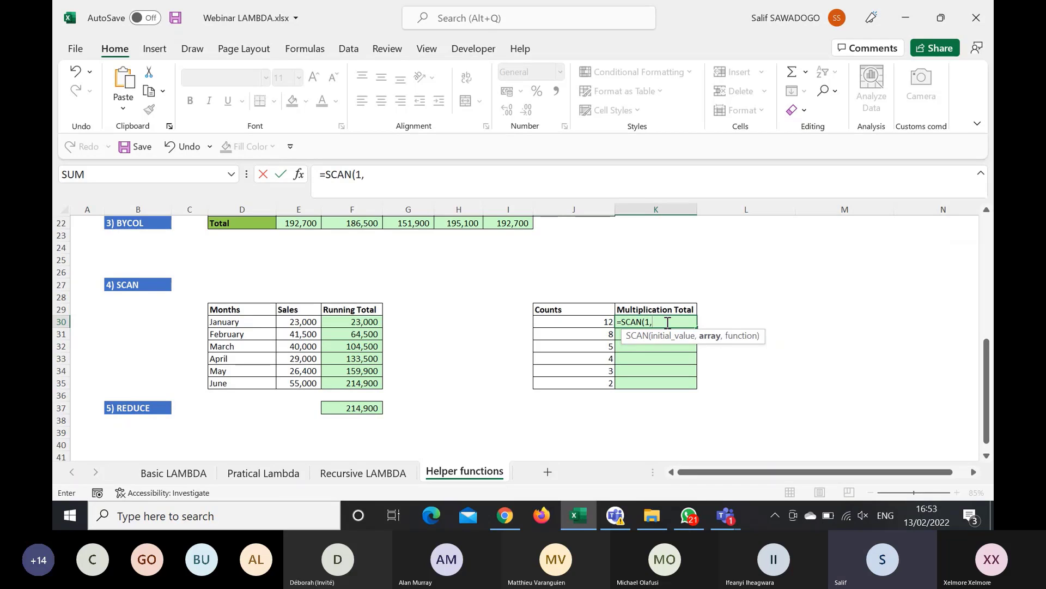
left_click_drag(590, 324, 588, 378)
type(",")
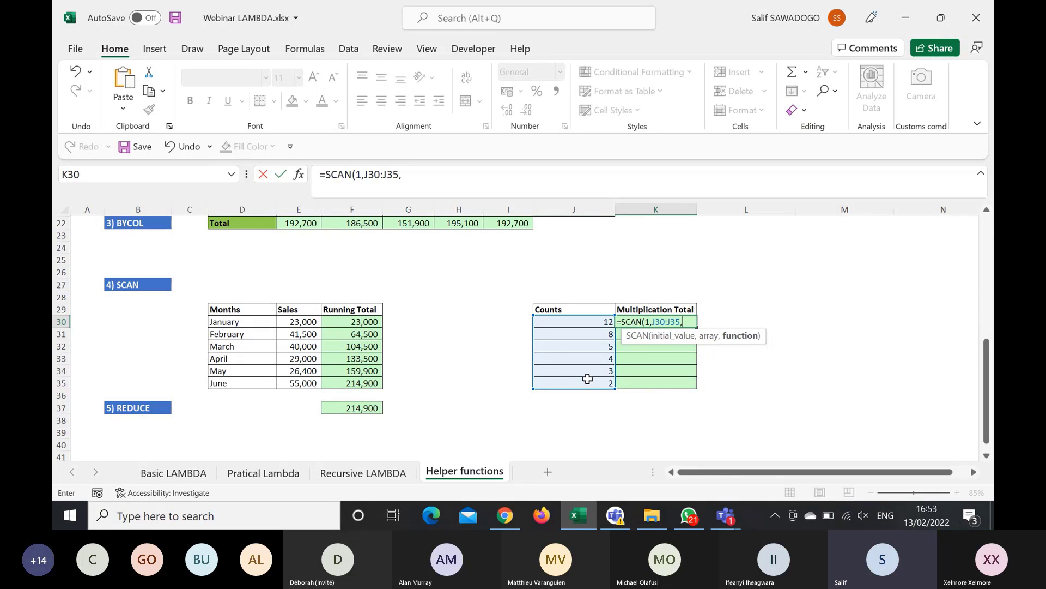
Step: Complete the SCAN formula with a LAMBDA using parameters s and d and the calculation s*d, and enter it
type("la")
key("Tab")
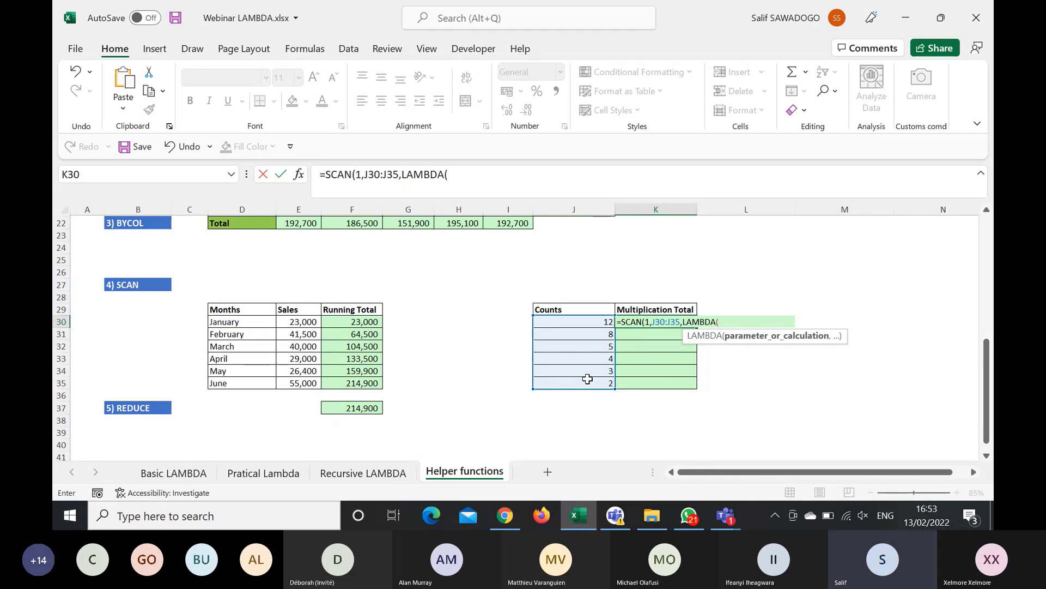
type("s,d")
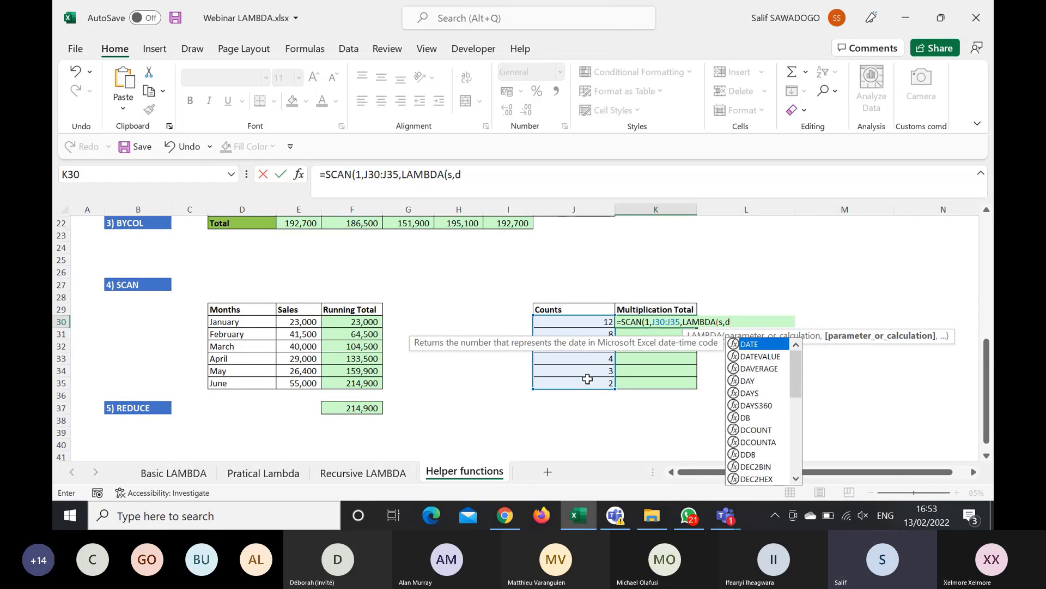
type(",")
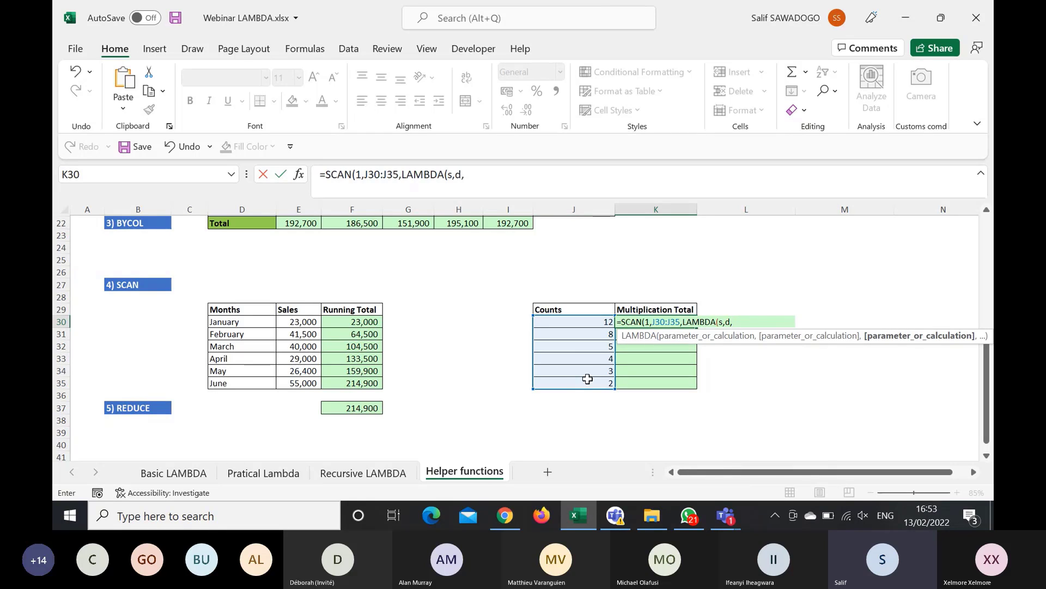
type("s")
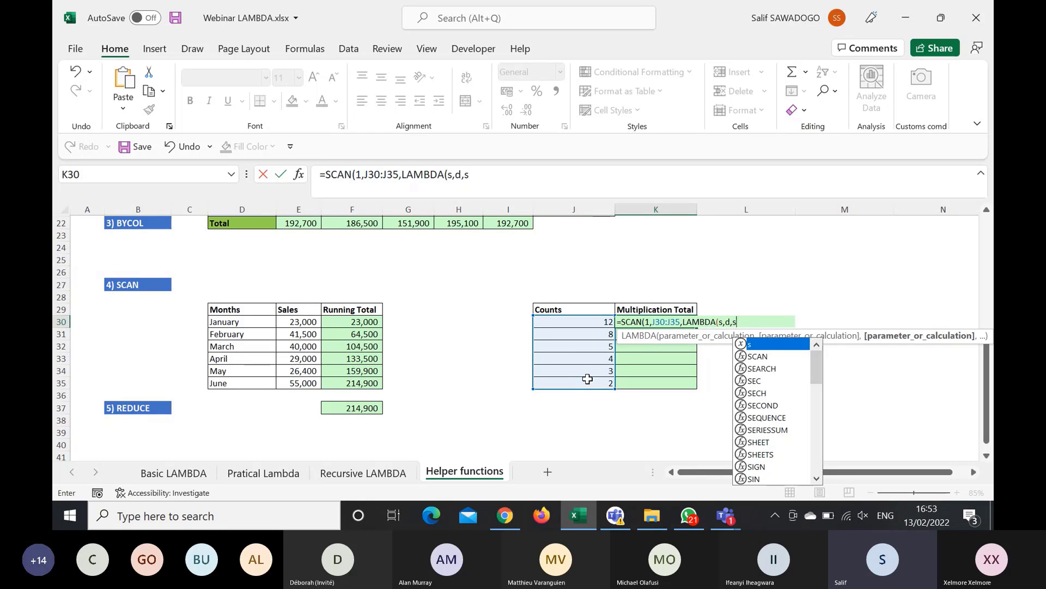
type("*d")
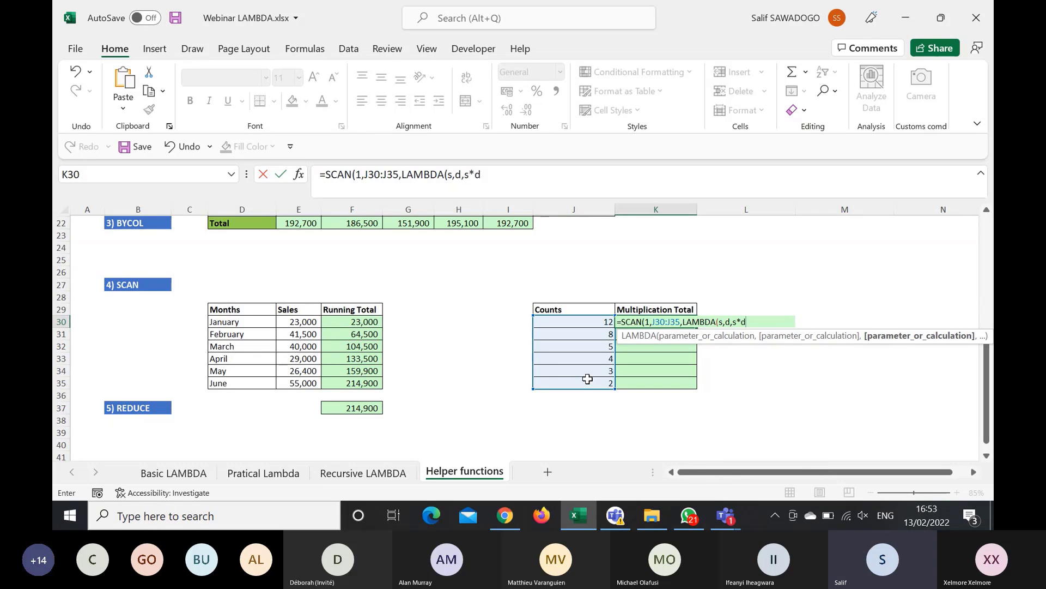
type(")")
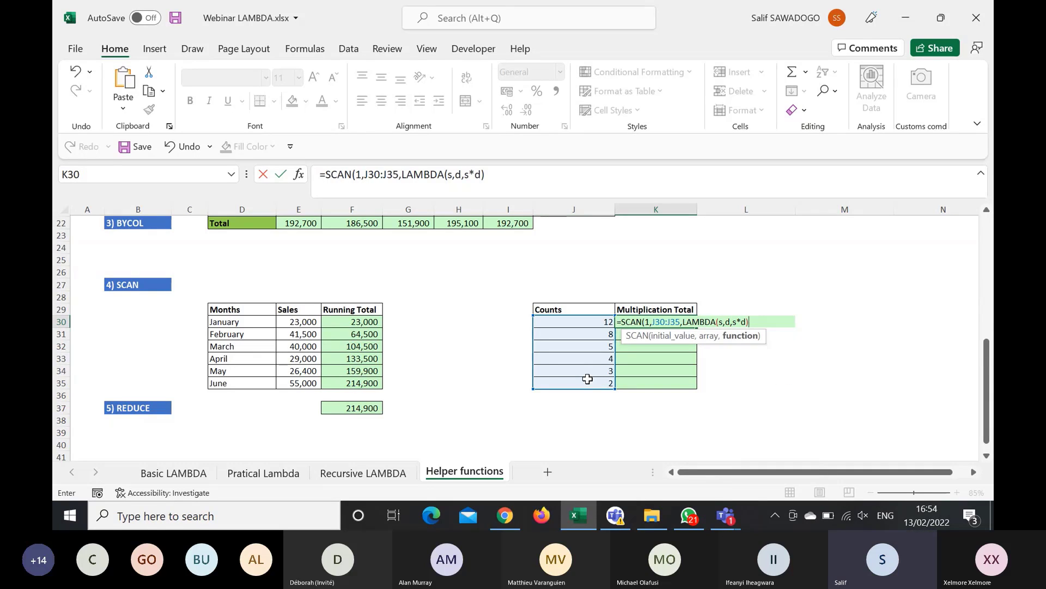
type(")")
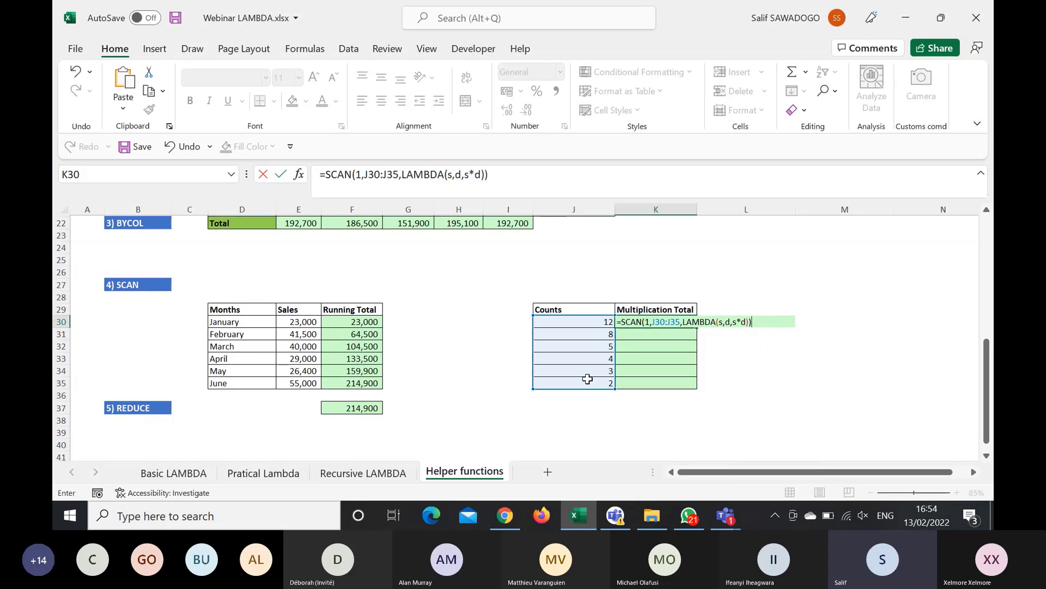
key("Return")
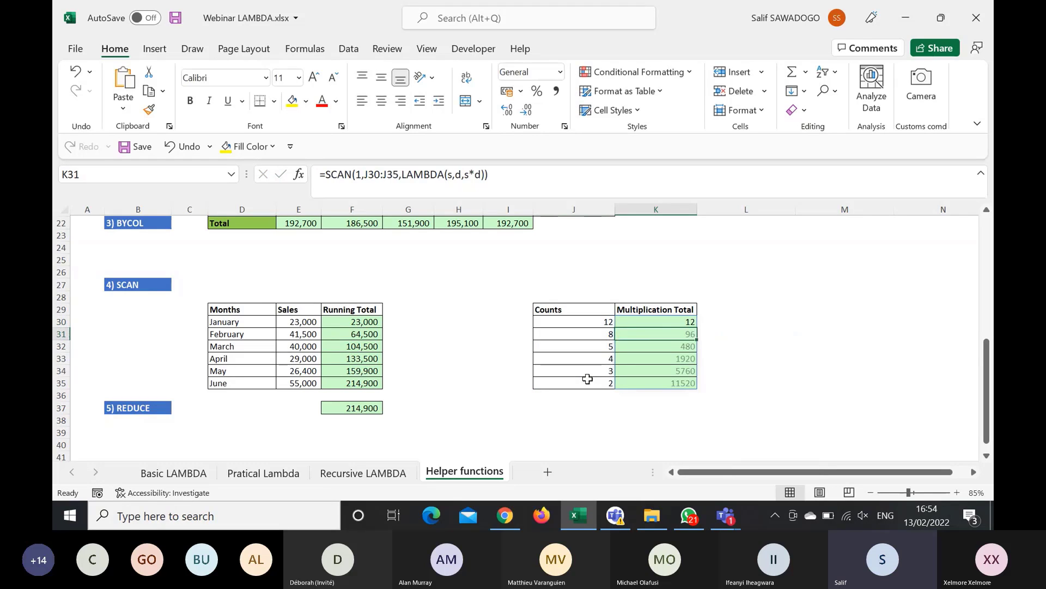
Step: Examine the spilled Multiplication Total results in K30:K32 against the values in the Counts column
left_click(676, 324)
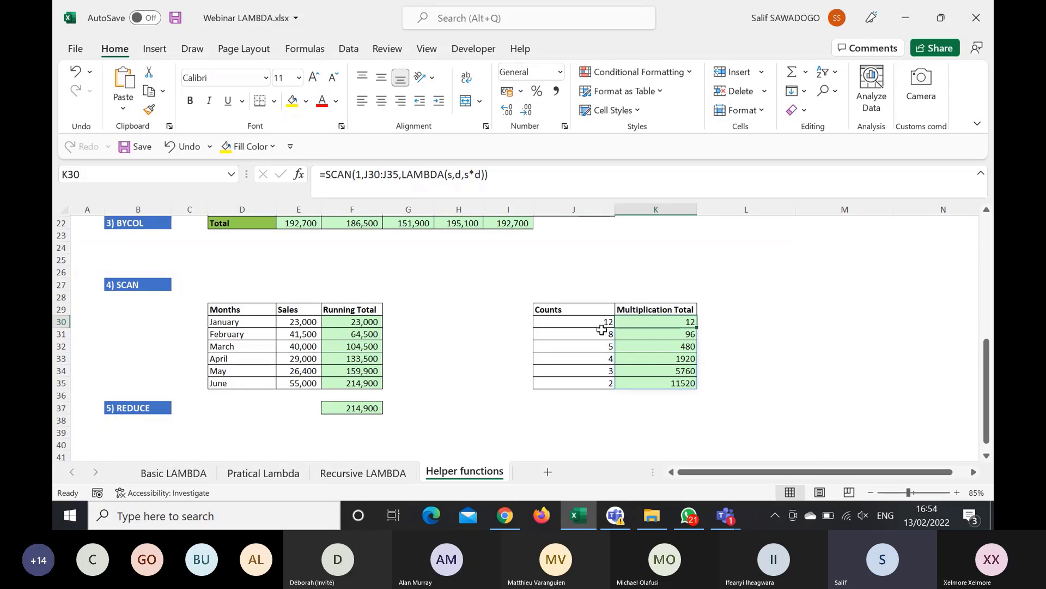
left_click(664, 331)
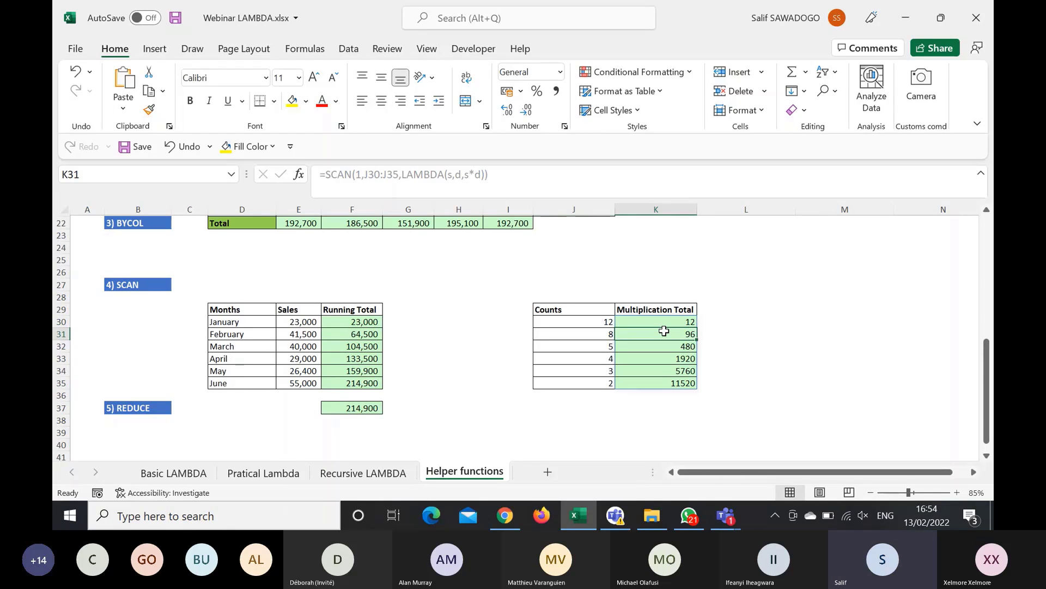
left_click(597, 347)
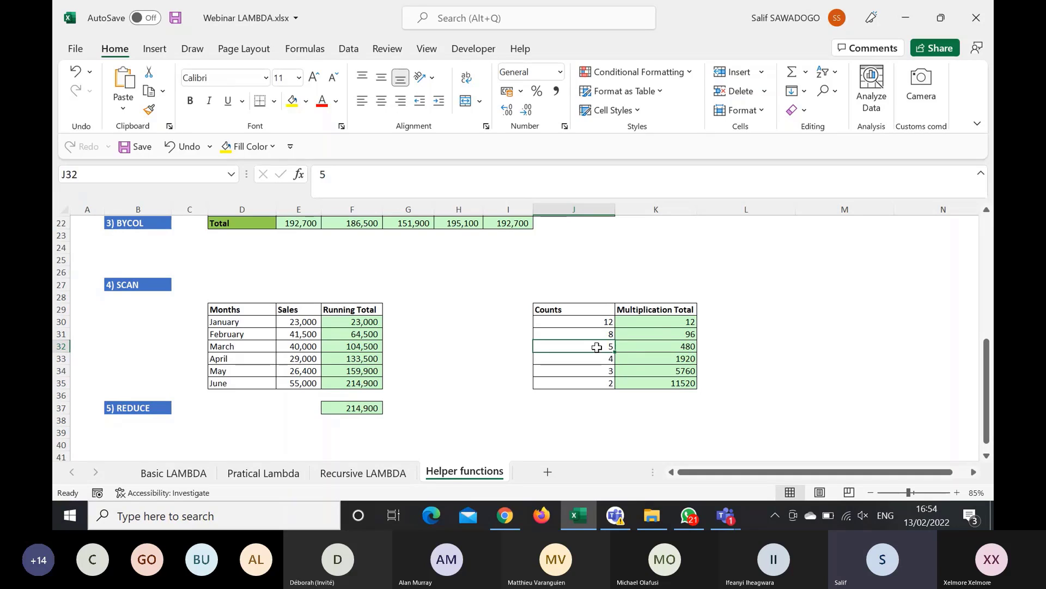
left_click(660, 333)
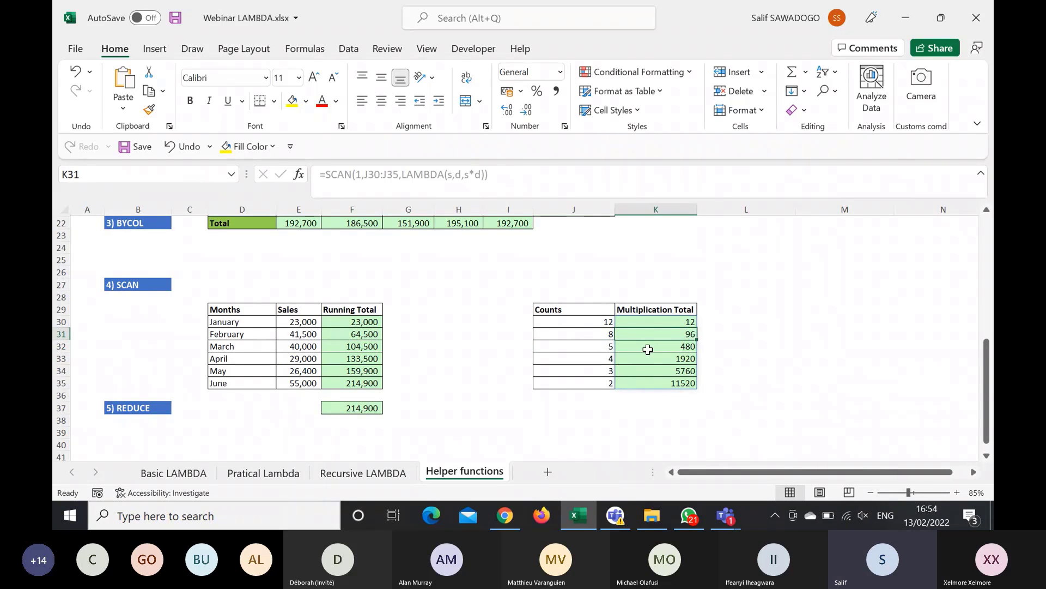
left_click(648, 350)
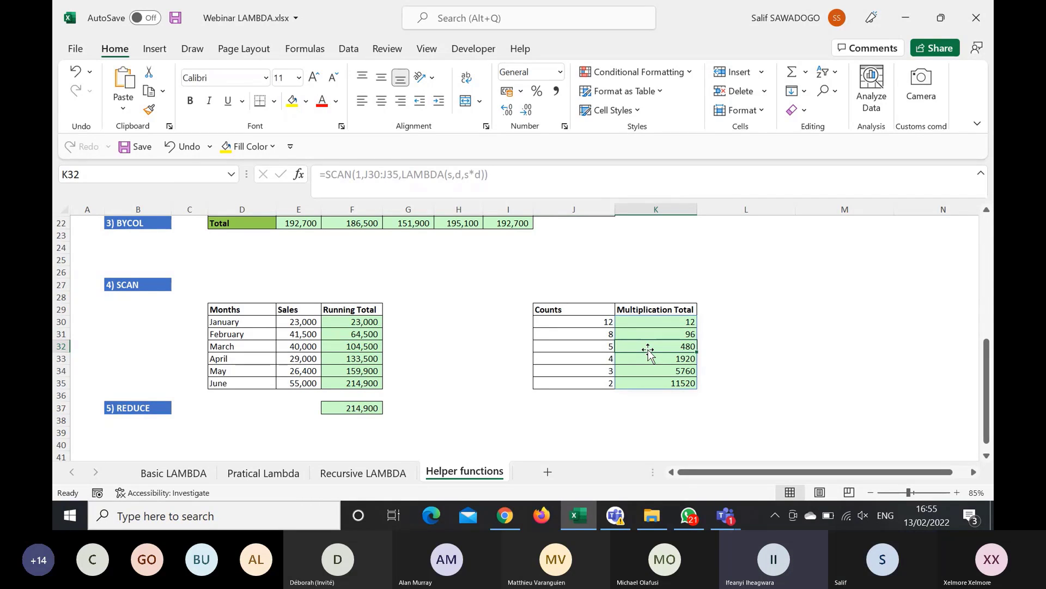
key("XF86AudioMute")
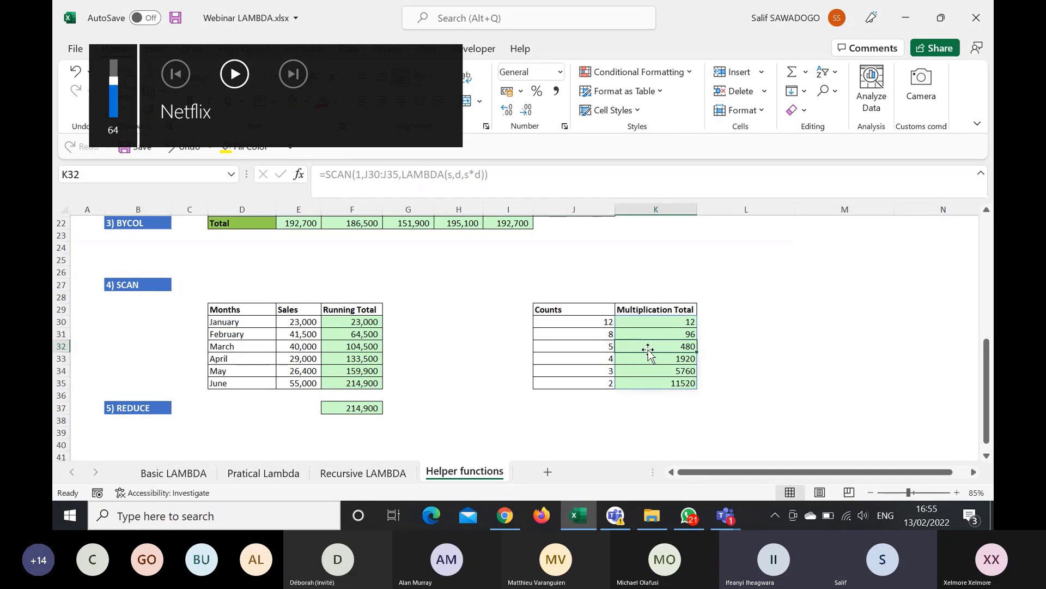